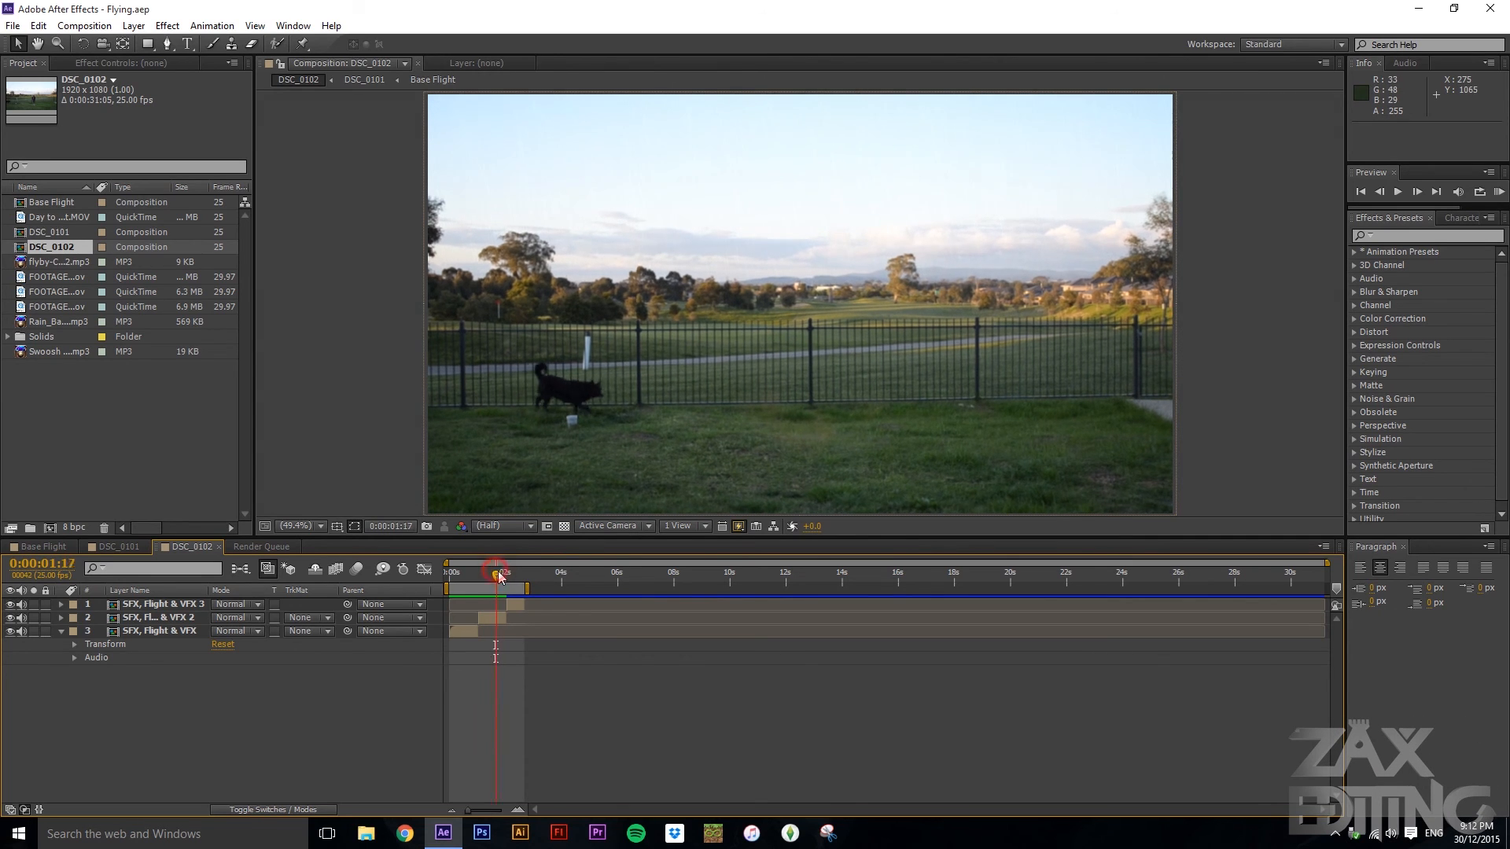
- Preview the finished flying effect in the DSC_0102 composition, including the take-off and fly-past, and return to its first frame
{"action": "mouse_move", "coordinate": [499, 578]}
{"action": "left_mouse_down"}
{"action": "mouse_move", "coordinate": [474, 582]}
{"action": "mouse_move", "coordinate": [504, 588]}
{"action": "mouse_move", "coordinate": [488, 585]}
{"action": "left_mouse_up"}
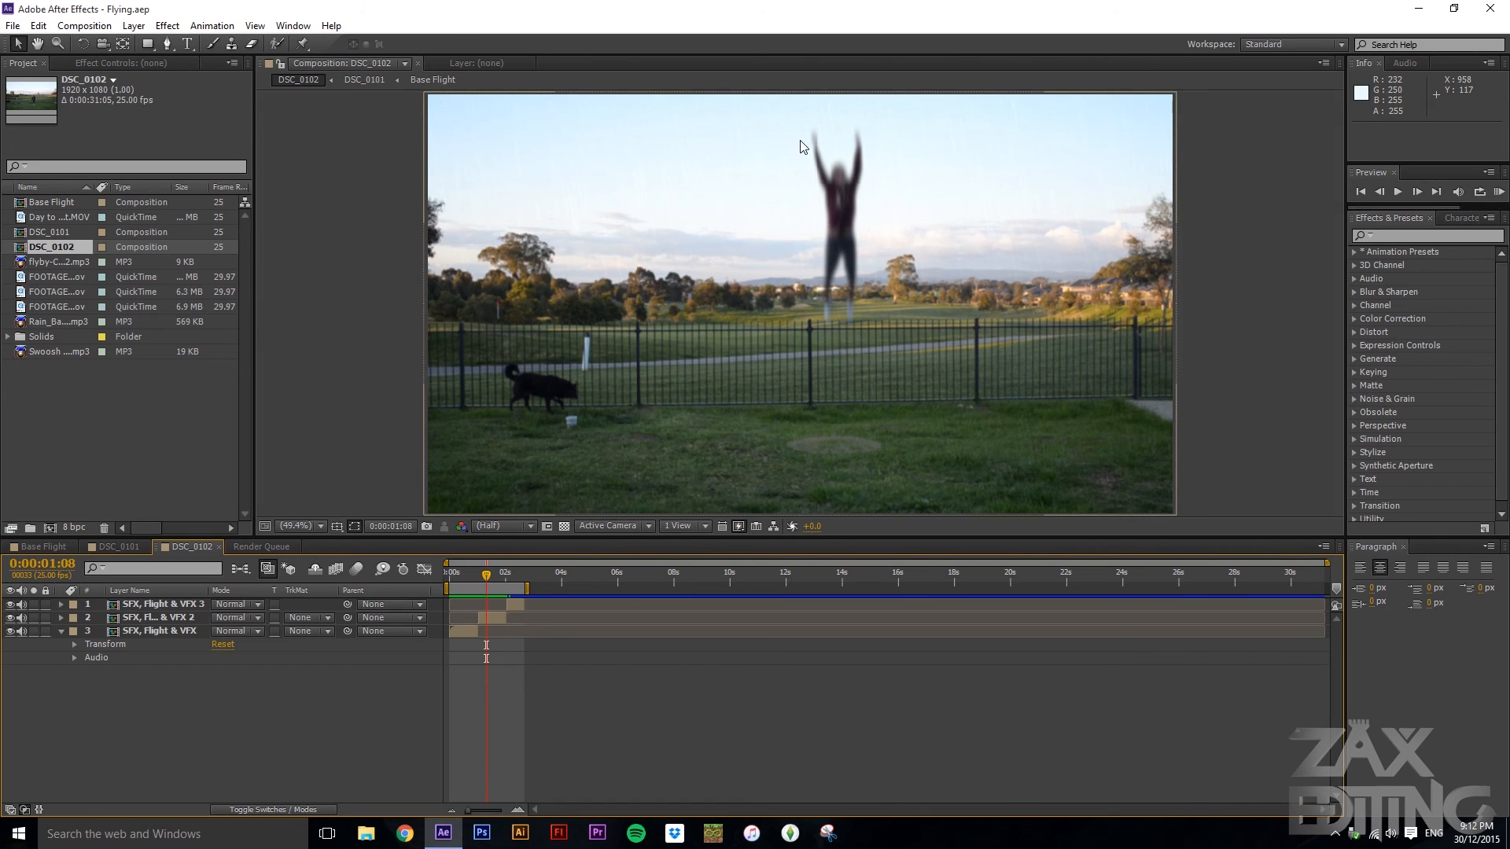
{"action": "left_click_drag", "start_coordinate": [489, 580], "coordinate": [508, 582]}
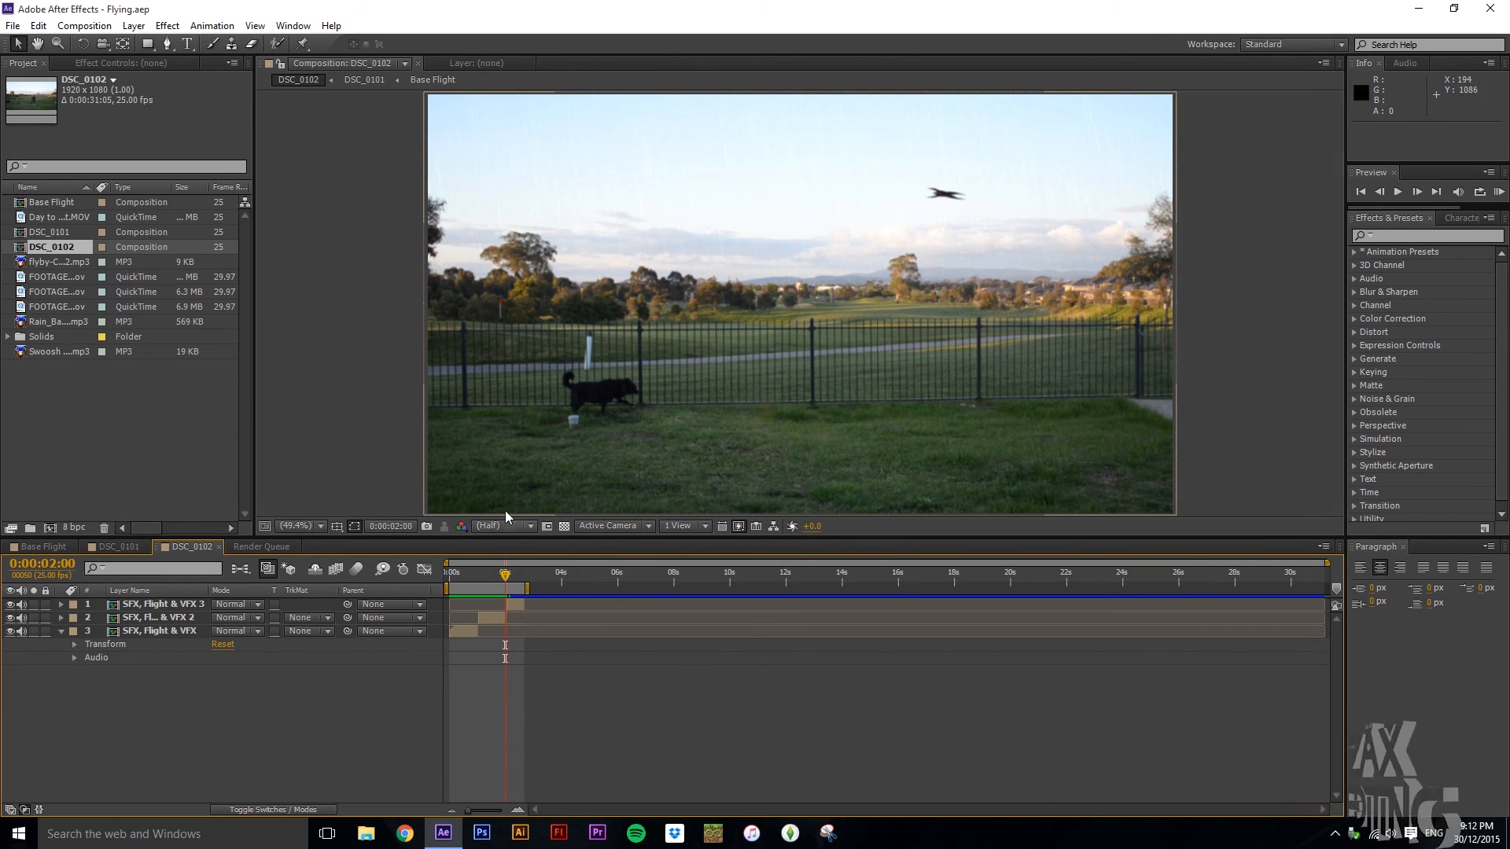
{"action": "left_click_drag", "start_coordinate": [507, 583], "coordinate": [453, 586]}
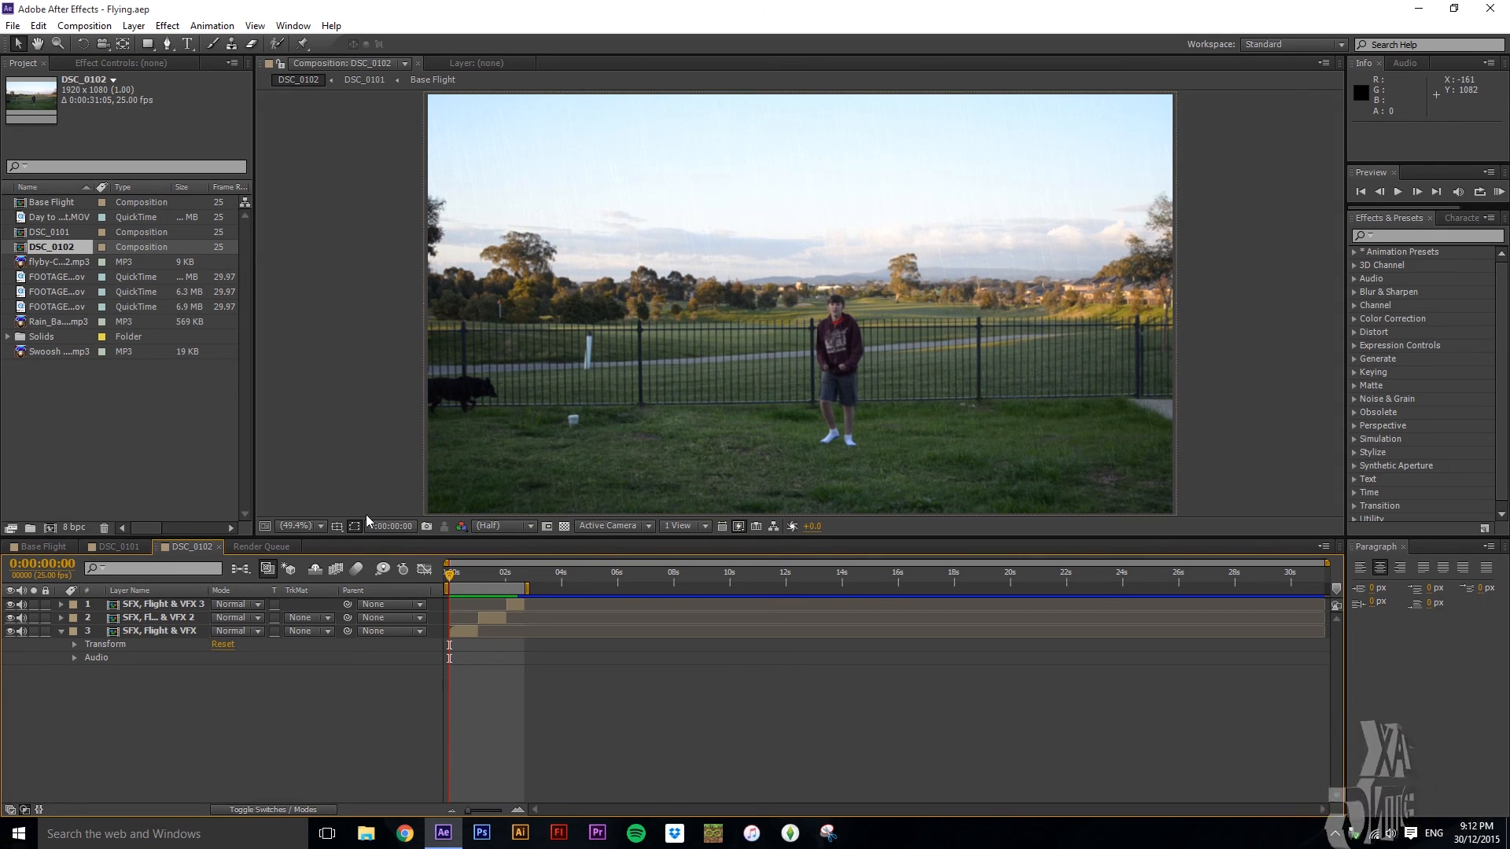
- Start a new project
{"action": "left_click", "coordinate": [13, 26]}
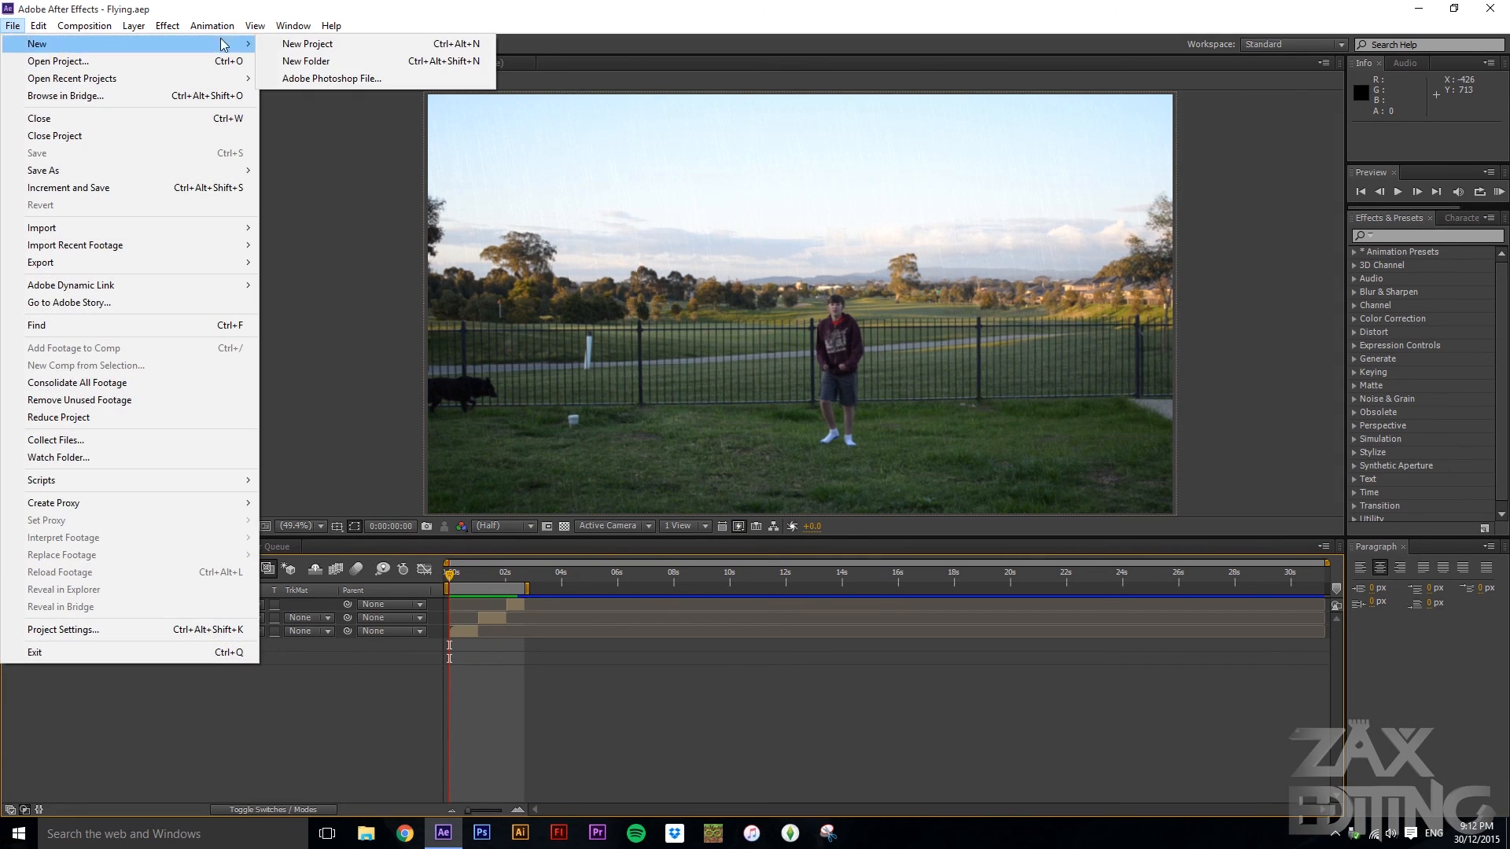
{"action": "mouse_move", "coordinate": [236, 44]}
{"action": "left_click", "coordinate": [303, 44]}
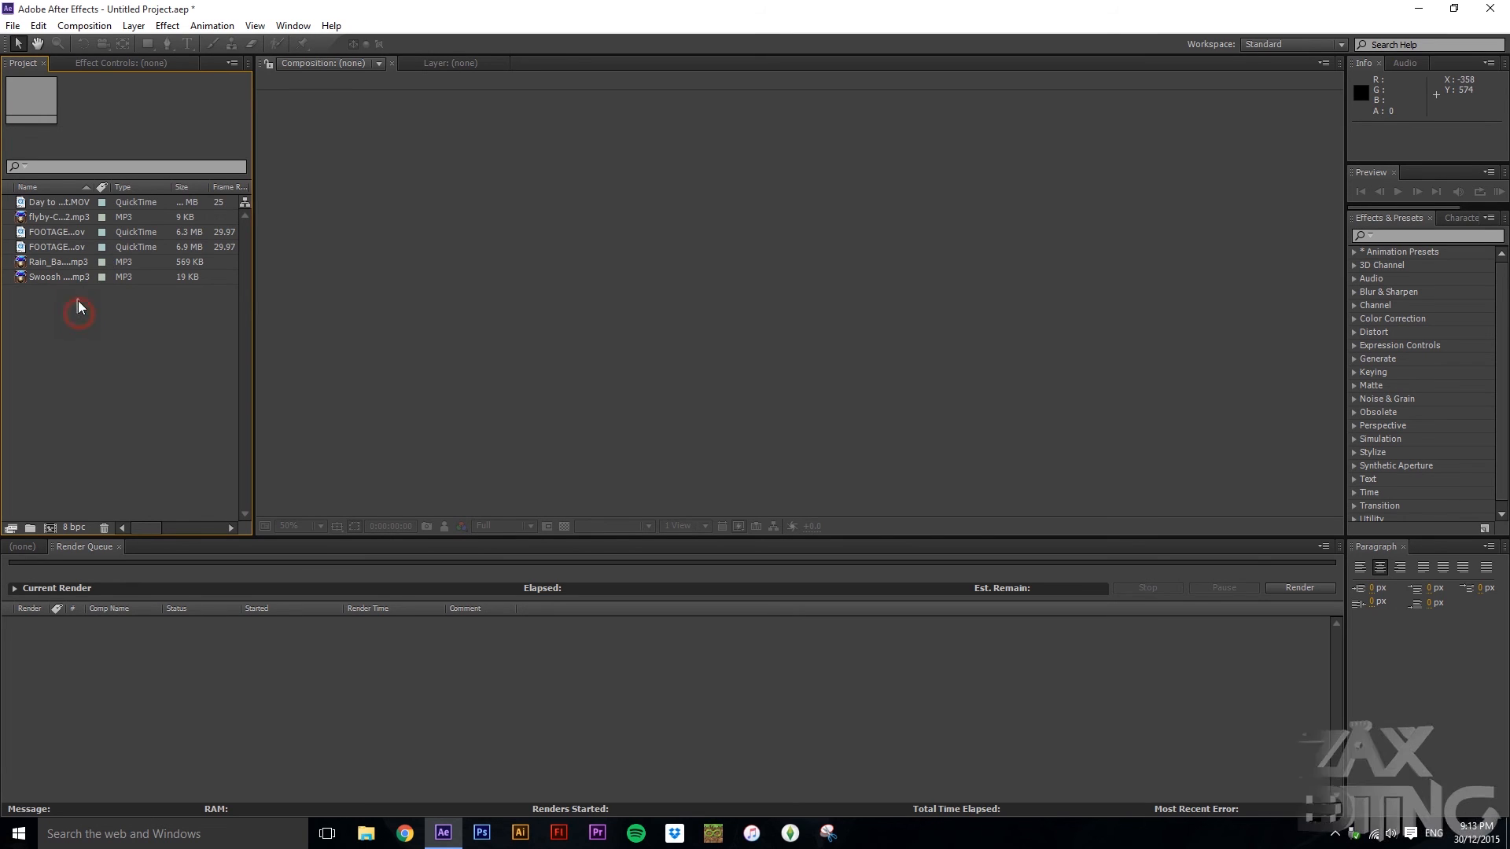
- Review the details of the imported video clip, flyby and swoosh sounds, powder burst clips and rain audio
{"action": "left_click_drag", "start_coordinate": [77, 312], "coordinate": [108, 322]}
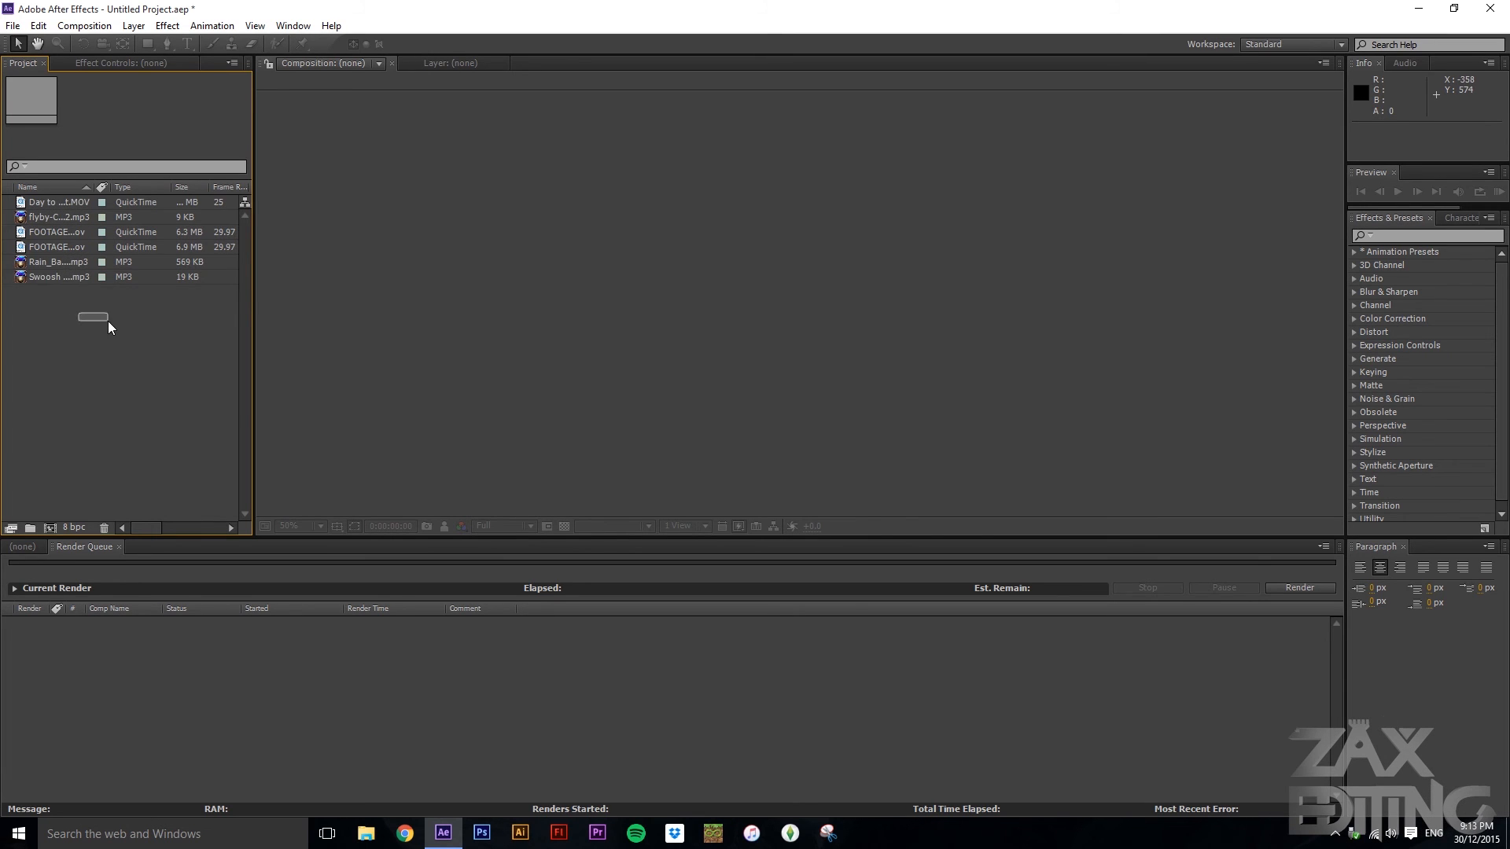
{"action": "left_click", "coordinate": [82, 204]}
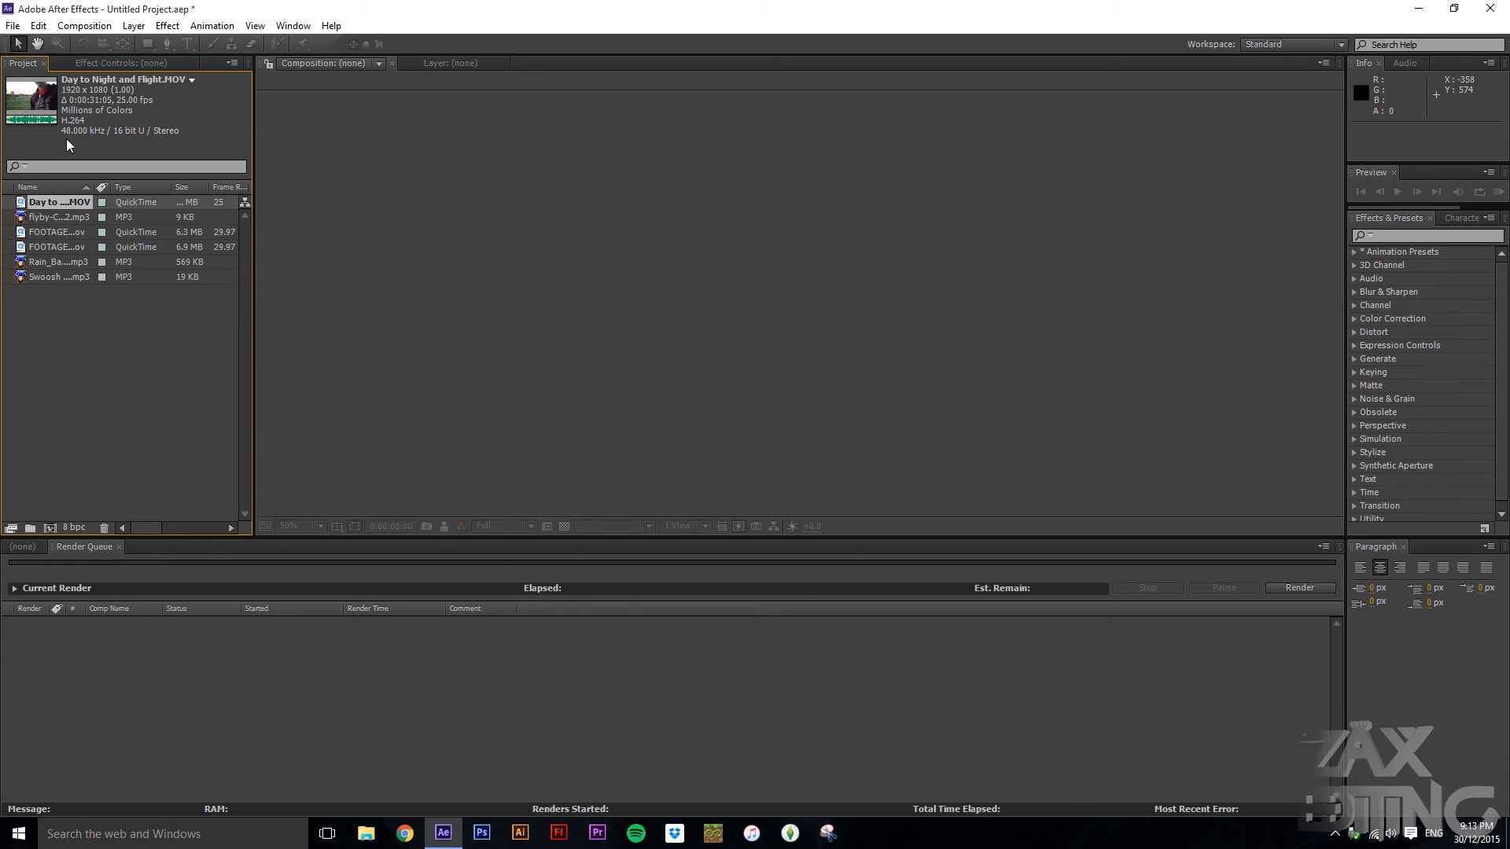
{"action": "left_click", "coordinate": [63, 215]}
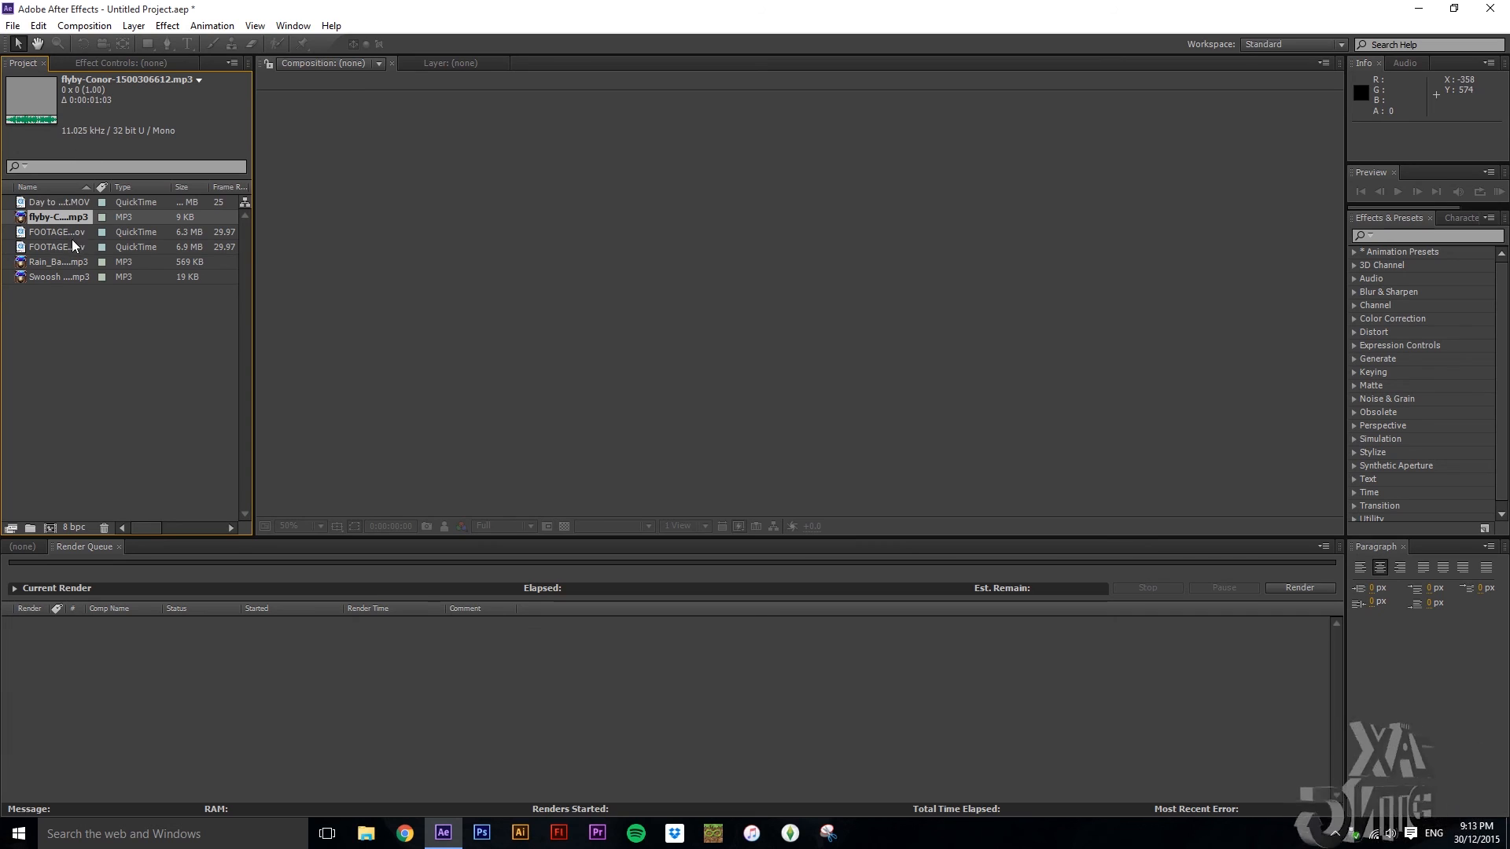
{"action": "left_click", "coordinate": [66, 279]}
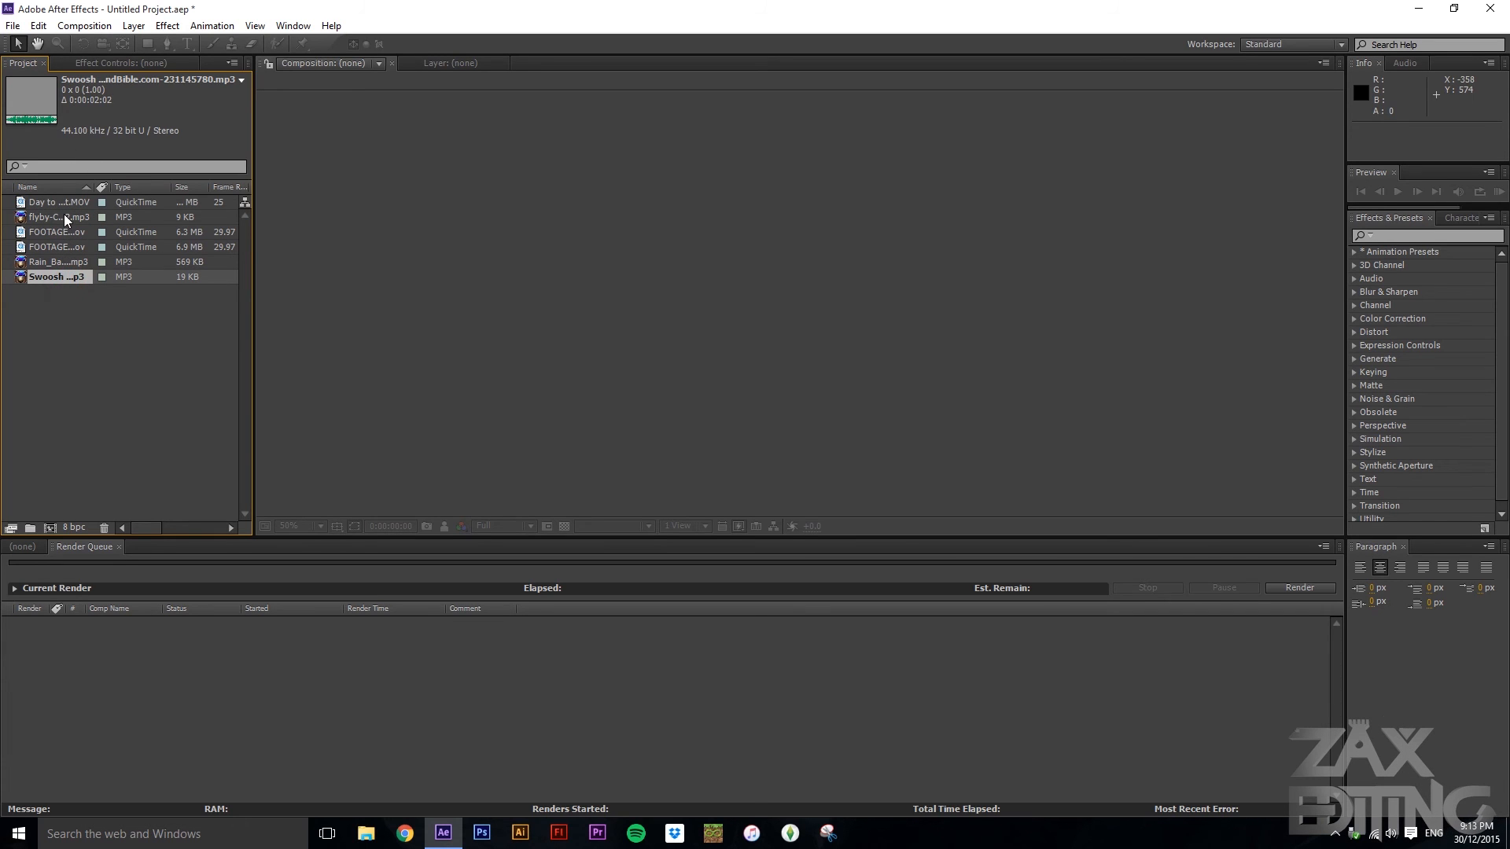
{"action": "left_click", "coordinate": [63, 231]}
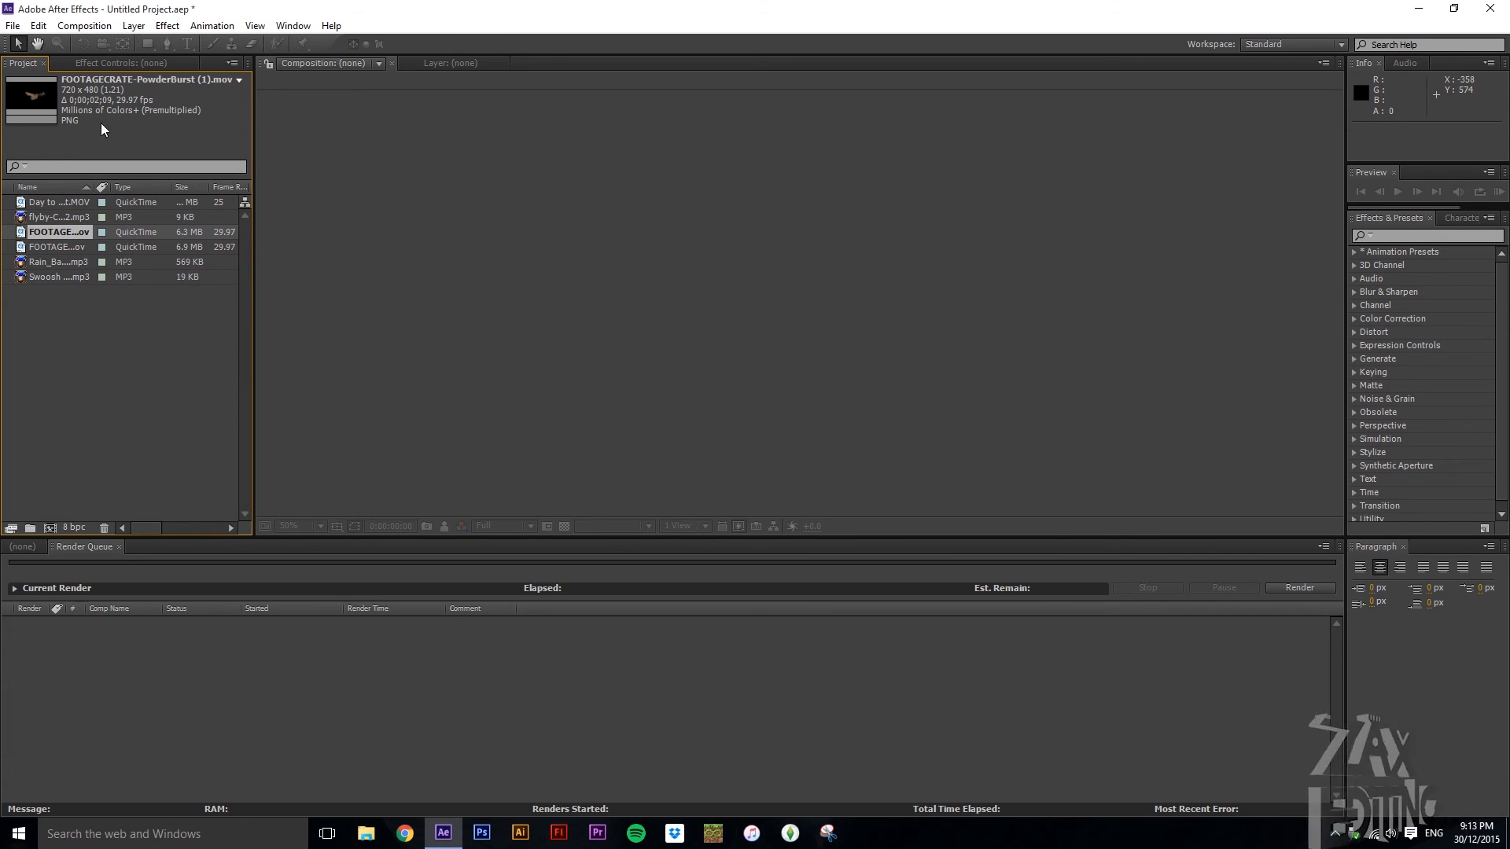
{"action": "left_click", "coordinate": [59, 247]}
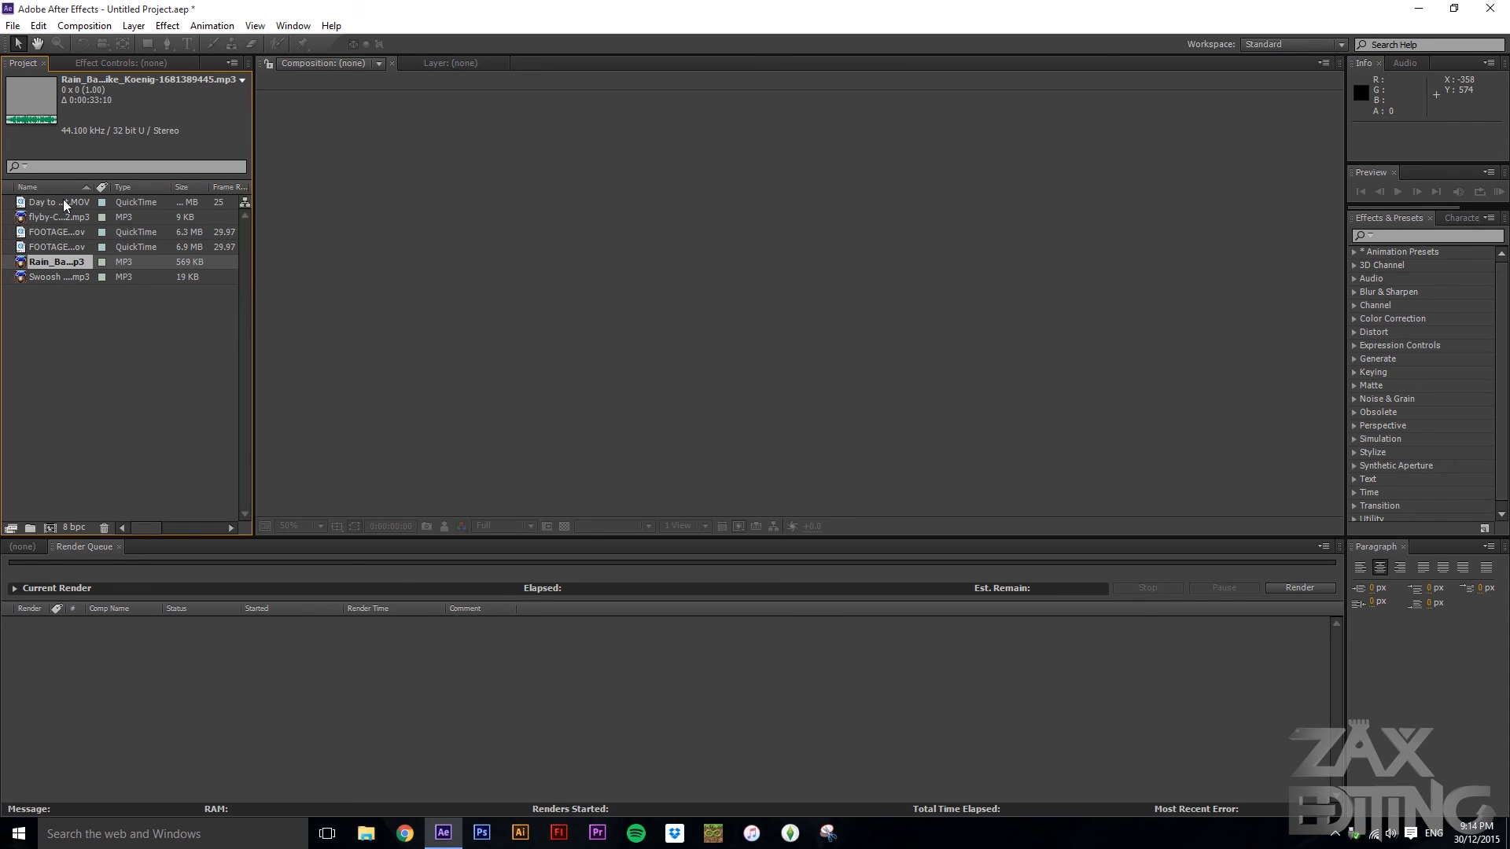
- Create a composition from the Day to Night and Flight.MOV footage
{"action": "left_click_drag", "start_coordinate": [63, 200], "coordinate": [58, 511]}
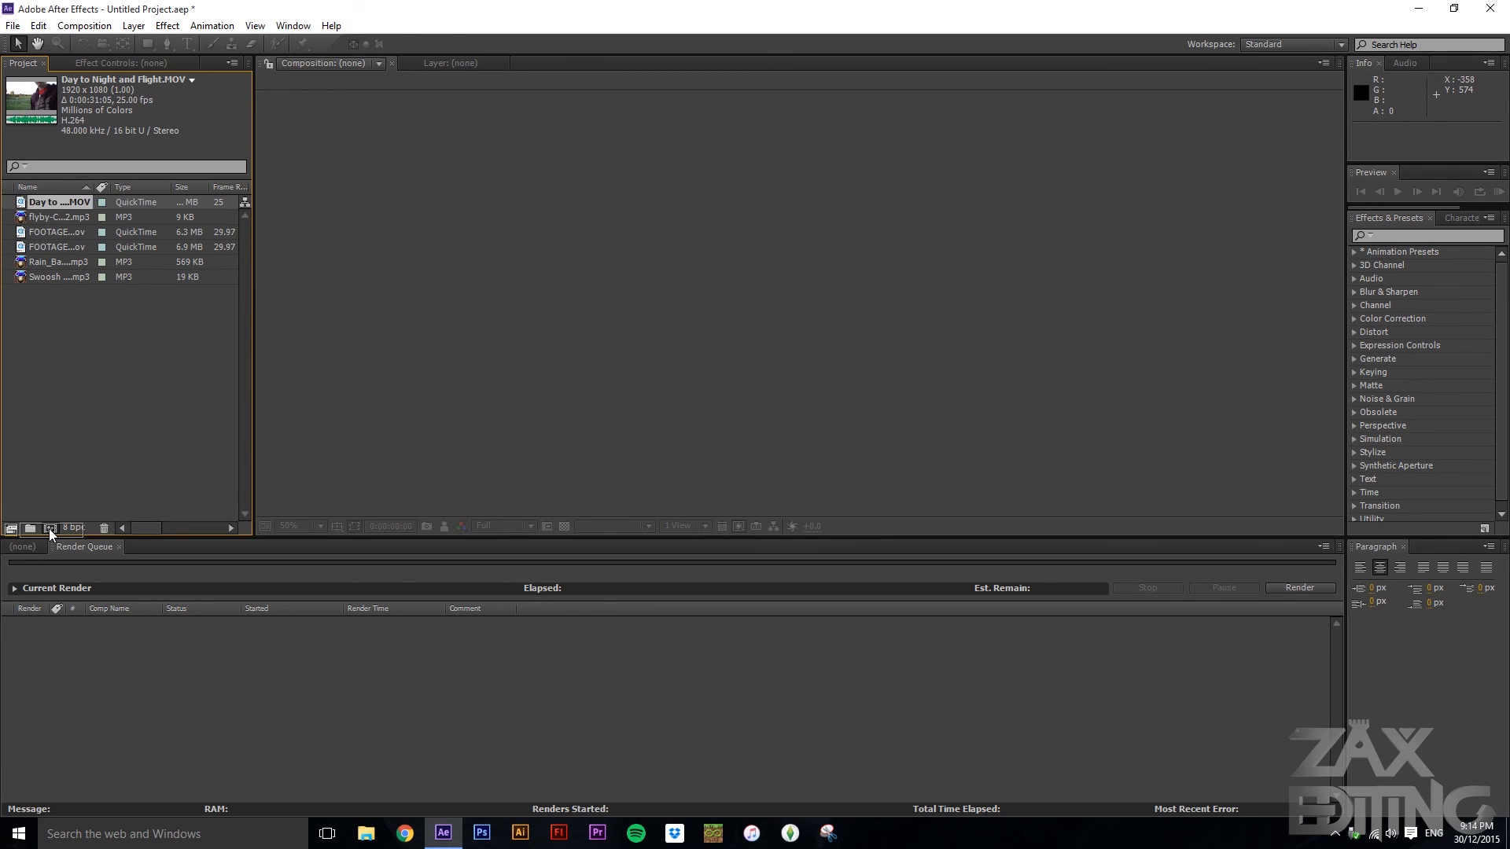
{"action": "left_click_drag", "start_coordinate": [49, 528], "coordinate": [49, 528]}
- Trim the start of the footage layer at 0:00:22:11 and move the trimmed clip to the beginning of the composition
{"action": "left_click_drag", "start_coordinate": [448, 577], "coordinate": [1079, 582]}
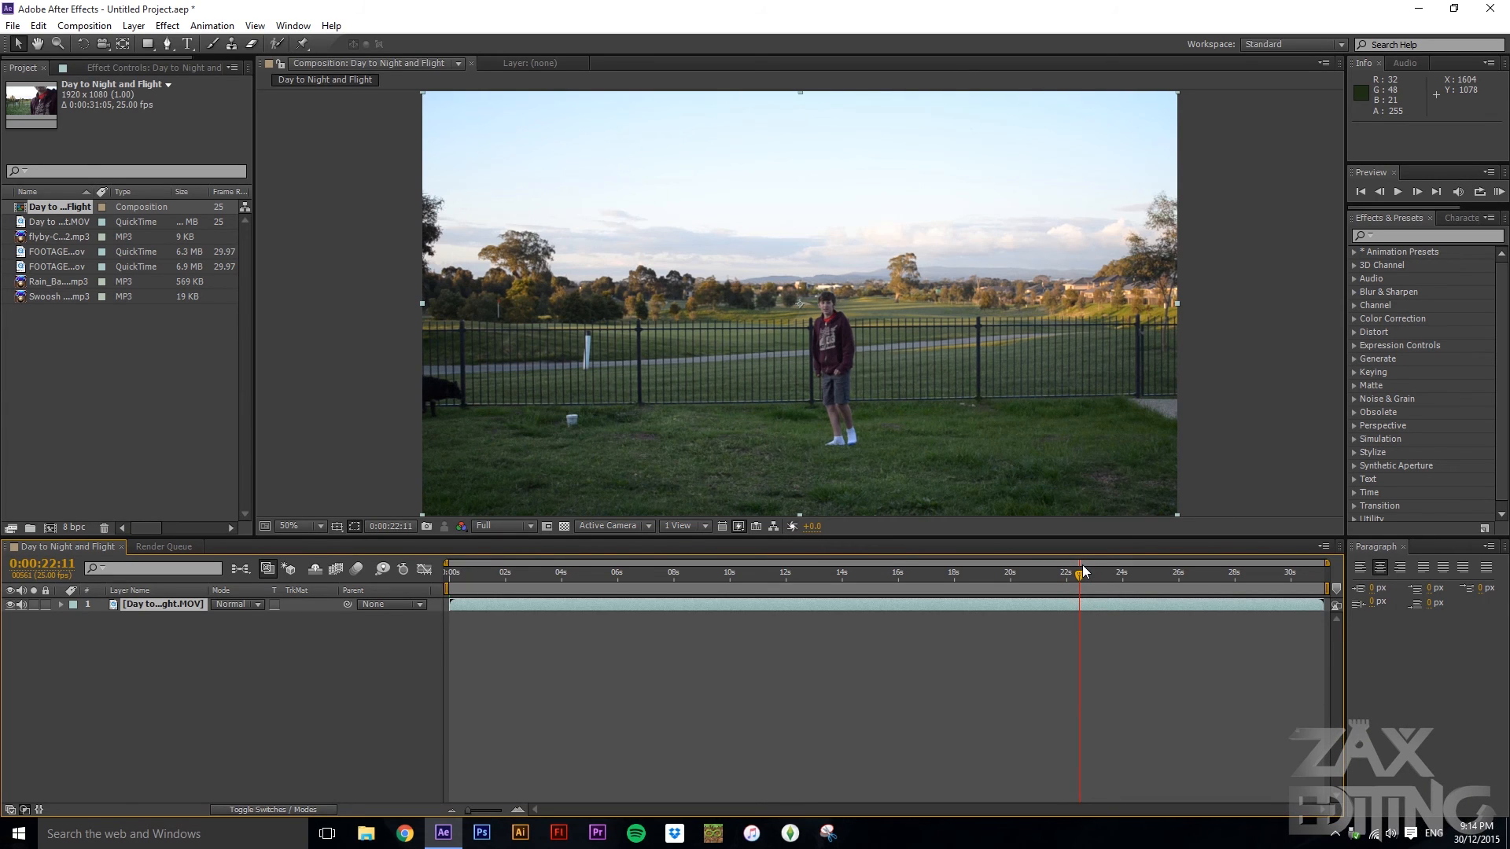
{"action": "key", "text": "alt+bracketleft"}
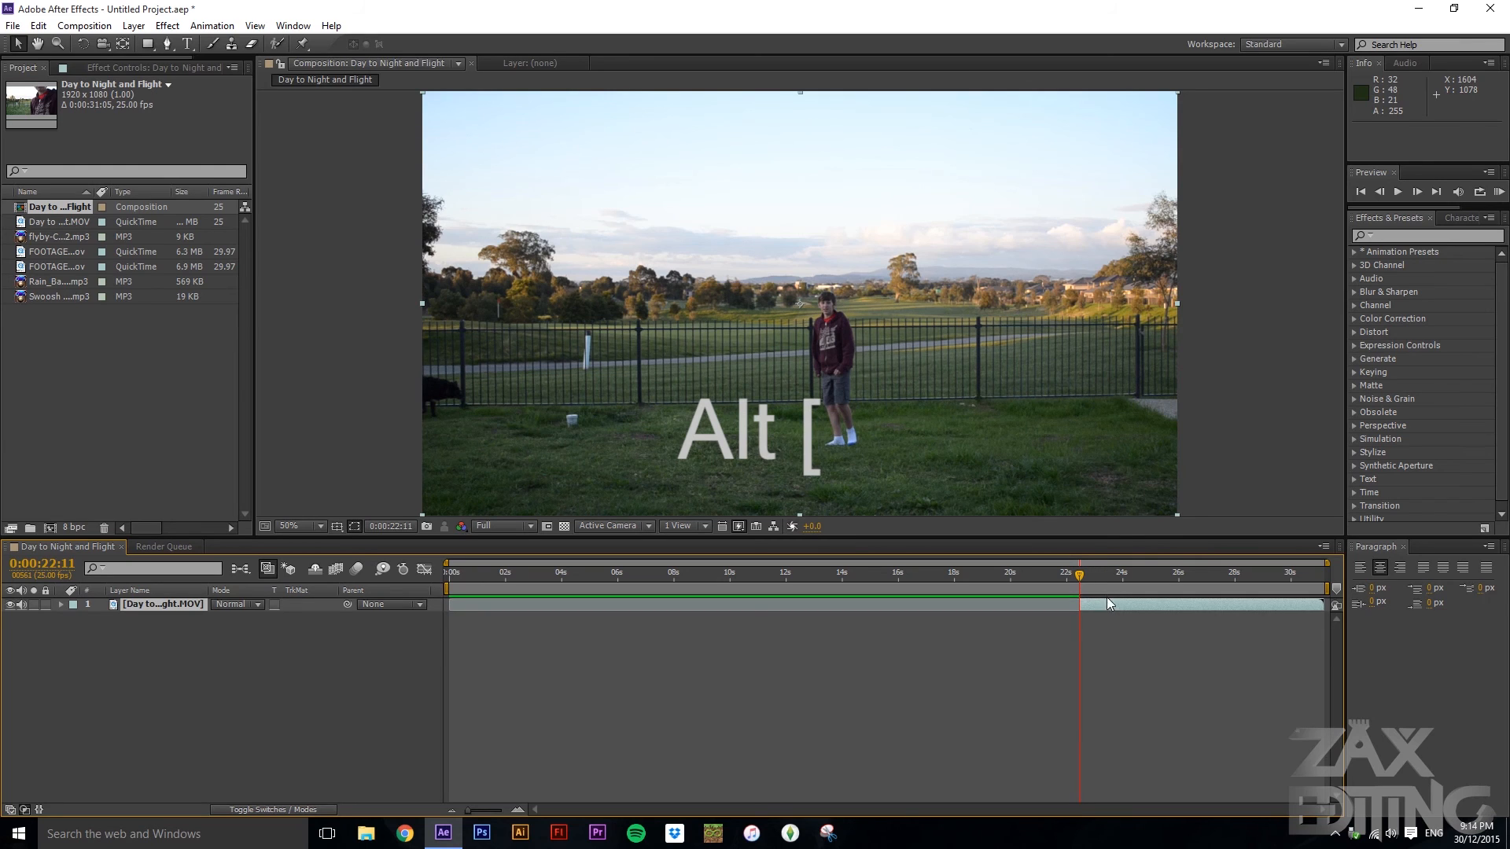
{"action": "left_click_drag", "start_coordinate": [1080, 575], "coordinate": [449, 581]}
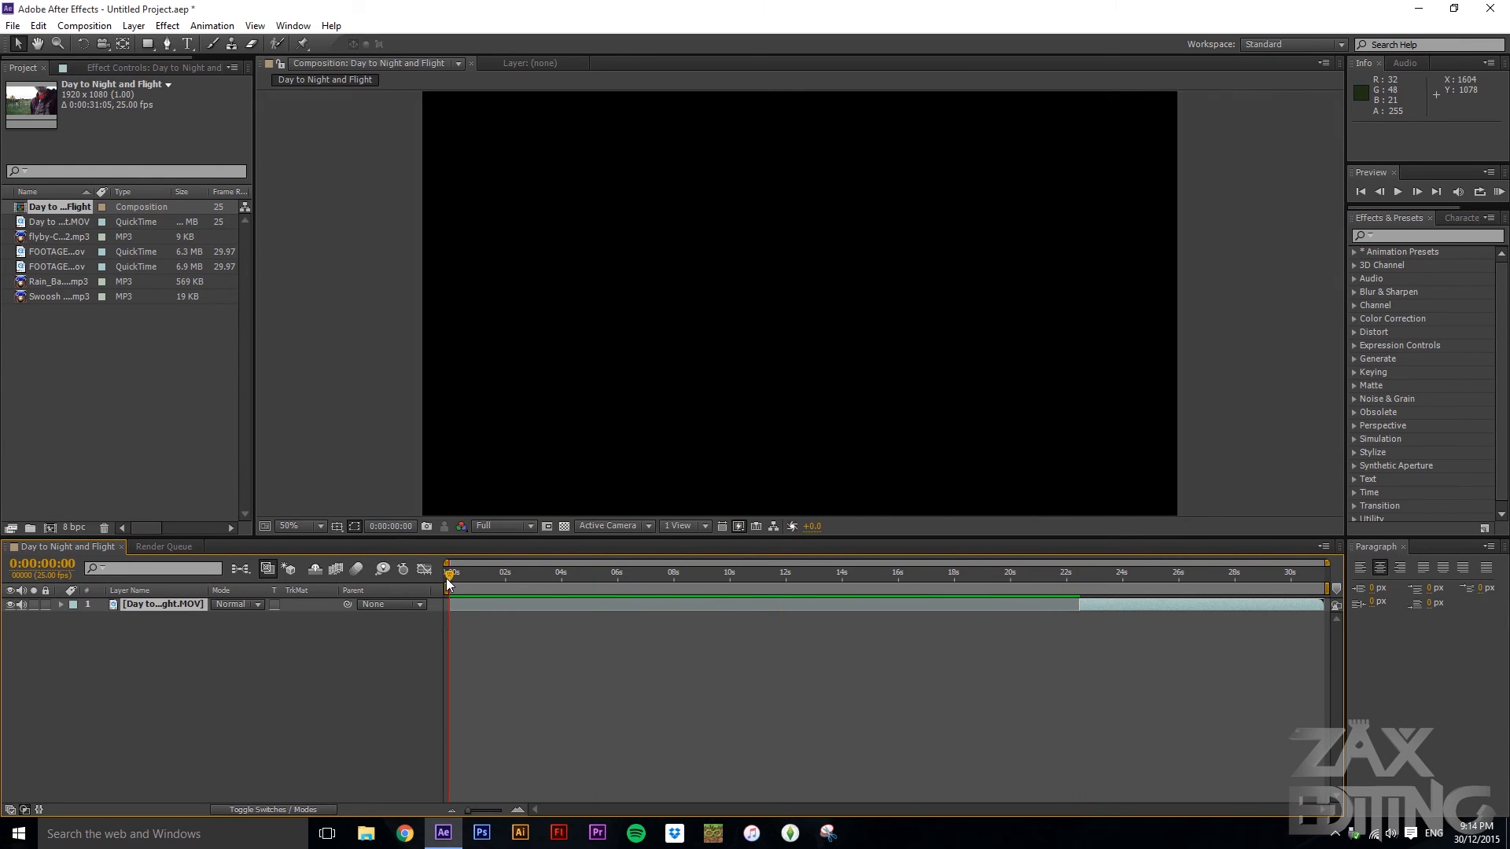
{"action": "key", "text": "bracketleft"}
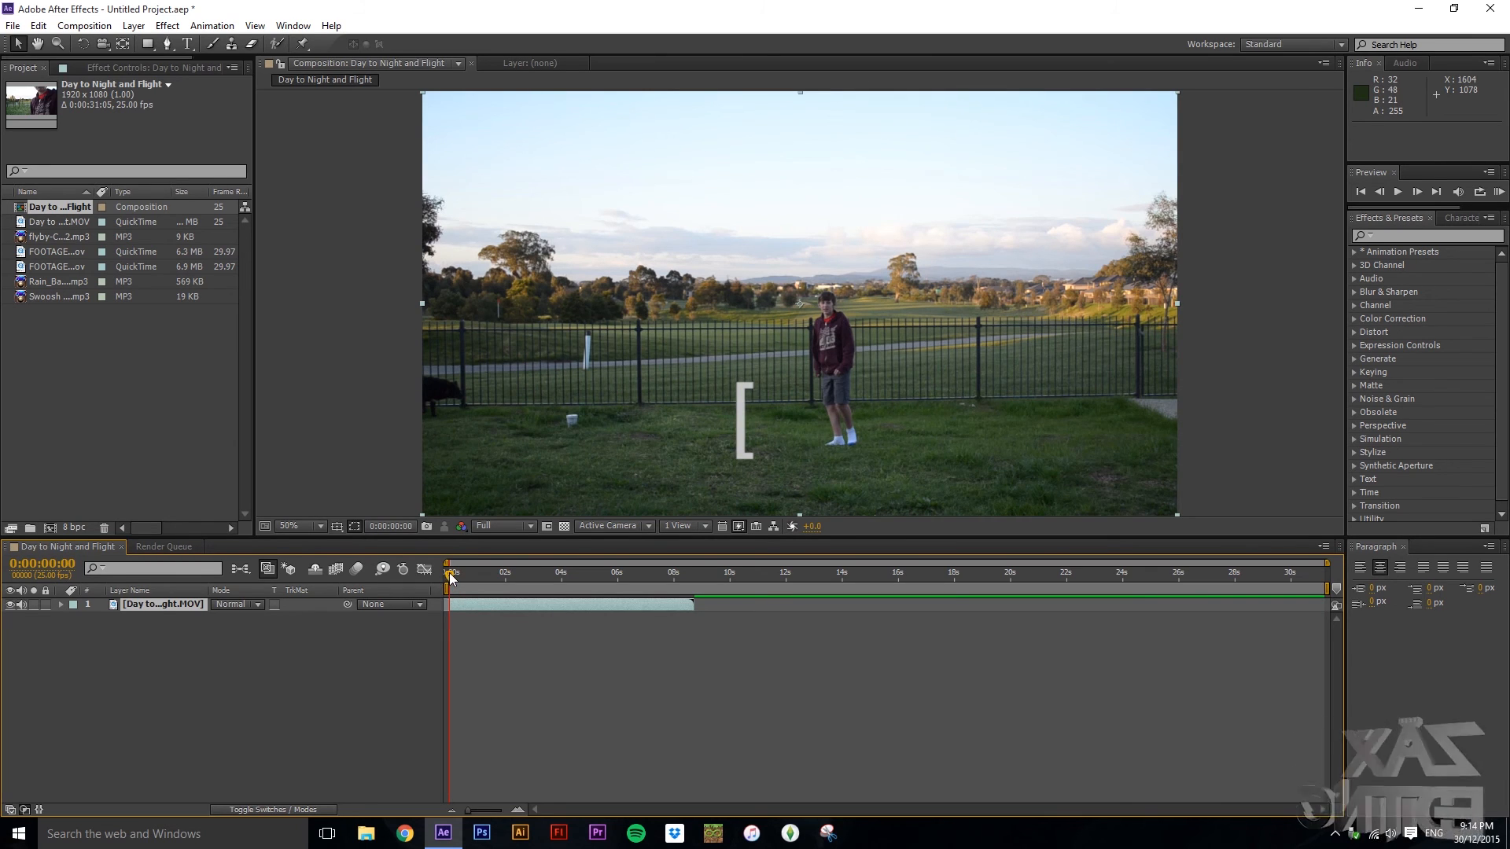
- Find the frame where the jumper's feet leave the ground and split the footage layer there, at 0:00:01:13
{"action": "left_click_drag", "start_coordinate": [446, 578], "coordinate": [493, 571]}
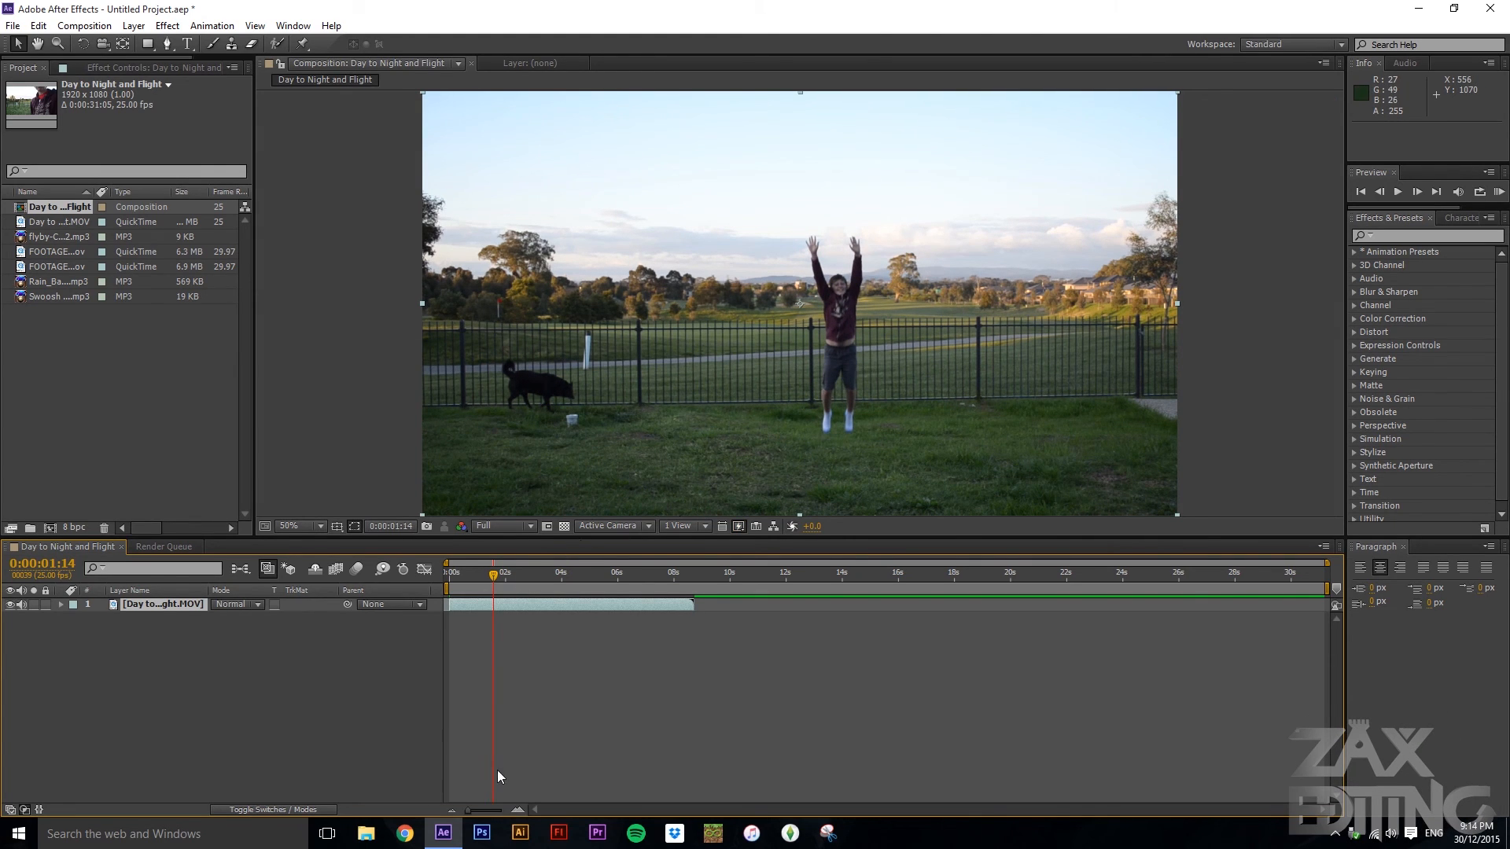
{"action": "left_click_drag", "start_coordinate": [494, 573], "coordinate": [493, 578]}
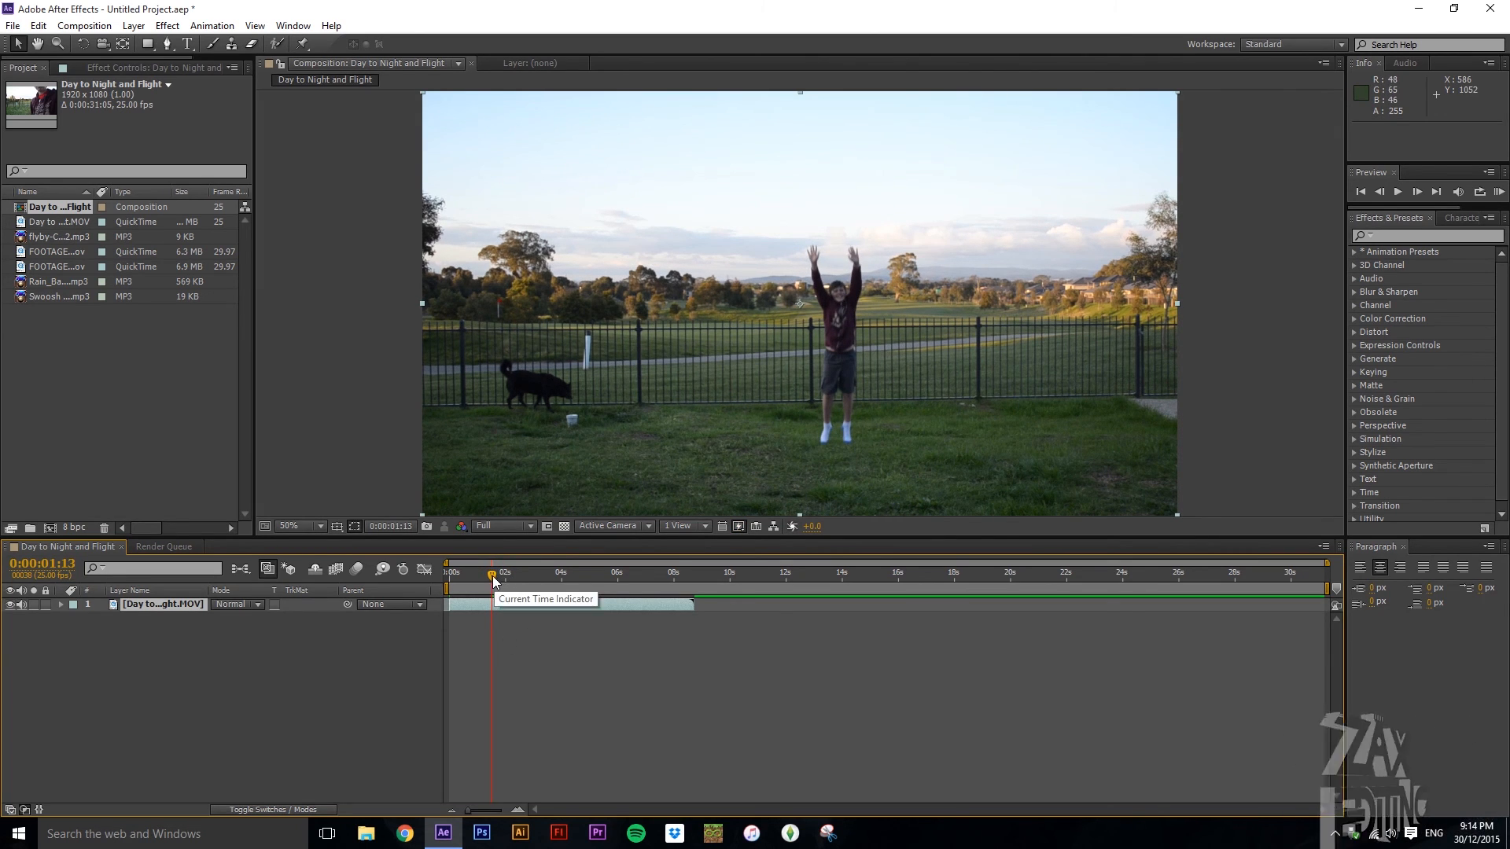
{"action": "left_click_drag", "start_coordinate": [494, 577], "coordinate": [490, 576]}
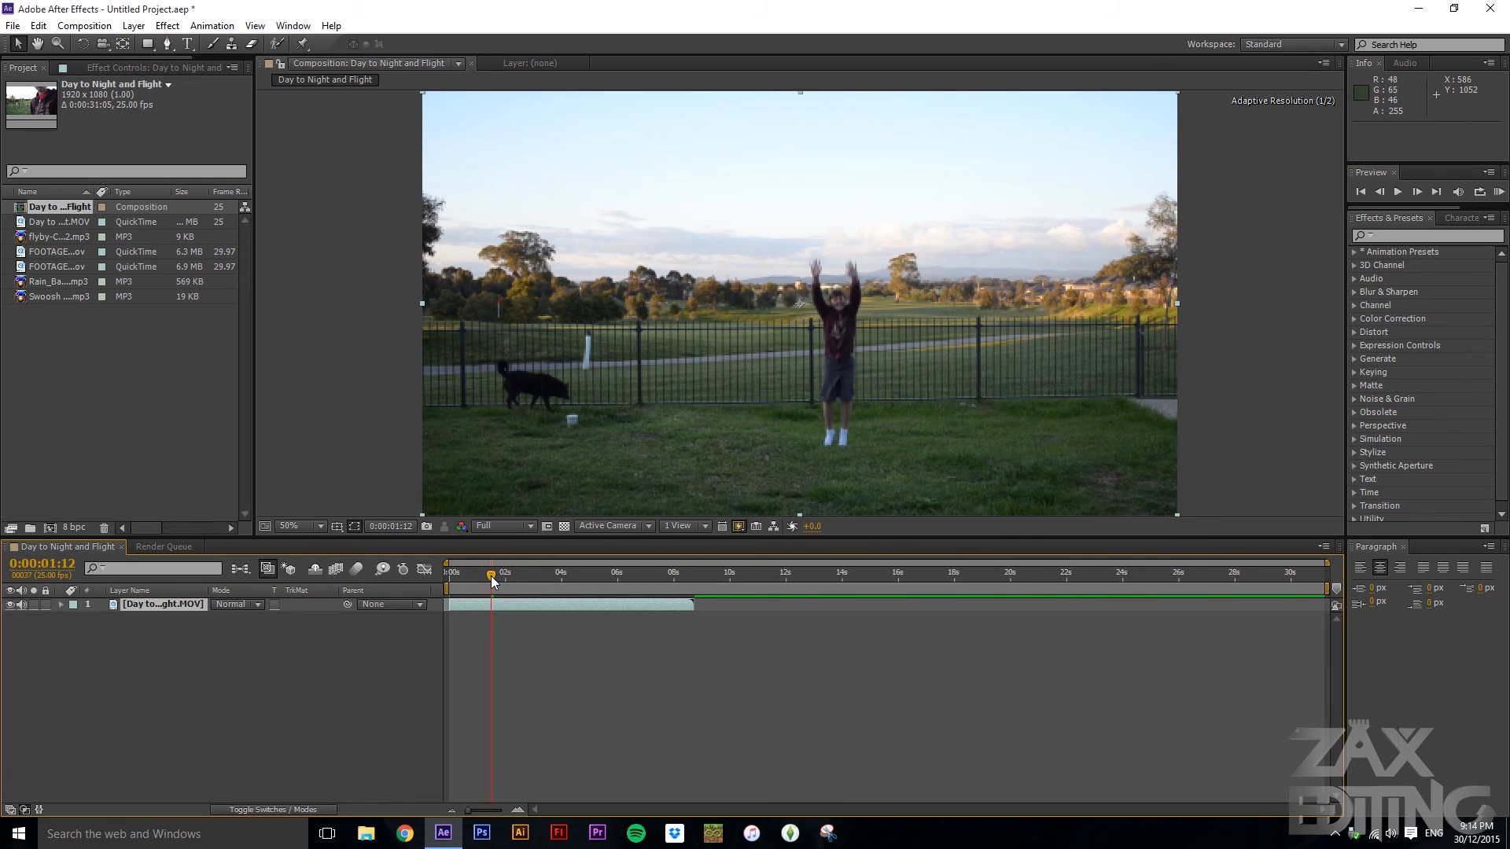
{"action": "left_click", "coordinate": [491, 575]}
{"action": "left_click_drag", "start_coordinate": [491, 576], "coordinate": [498, 578]}
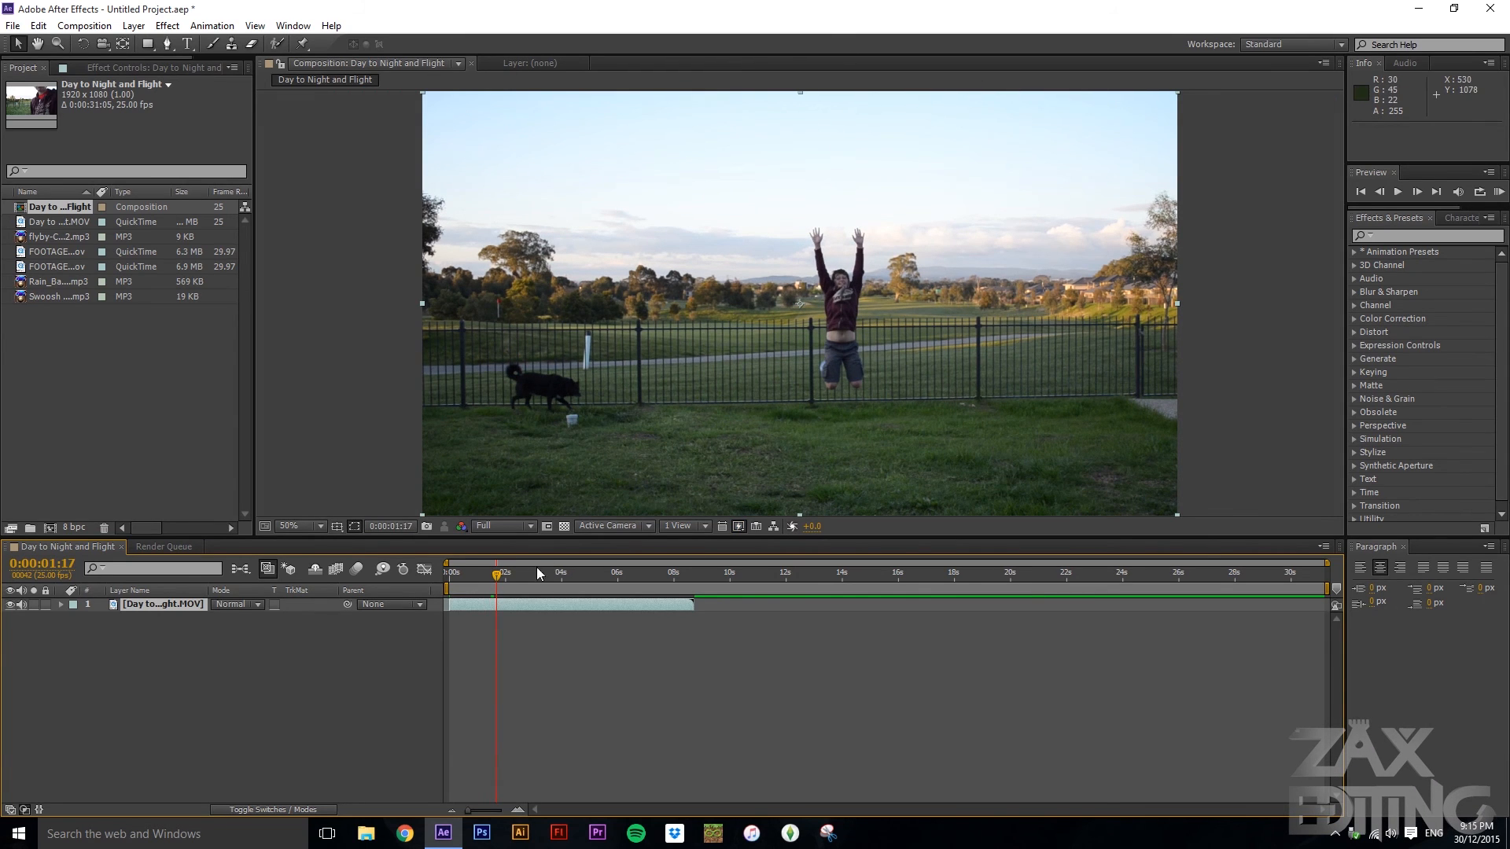
{"action": "left_click_drag", "start_coordinate": [497, 582], "coordinate": [492, 580]}
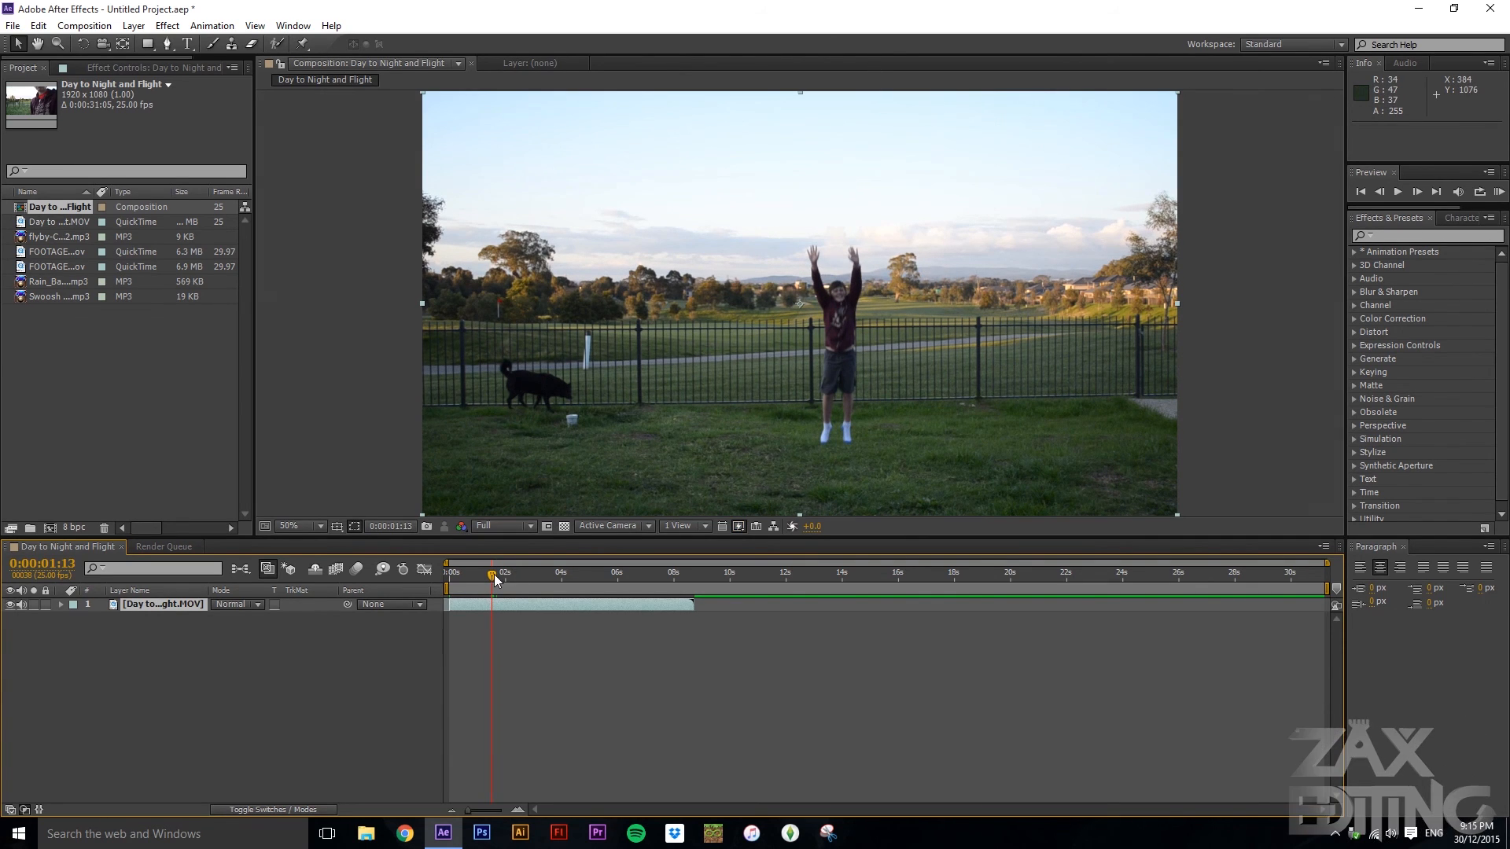
{"action": "left_click_drag", "start_coordinate": [494, 574], "coordinate": [497, 583]}
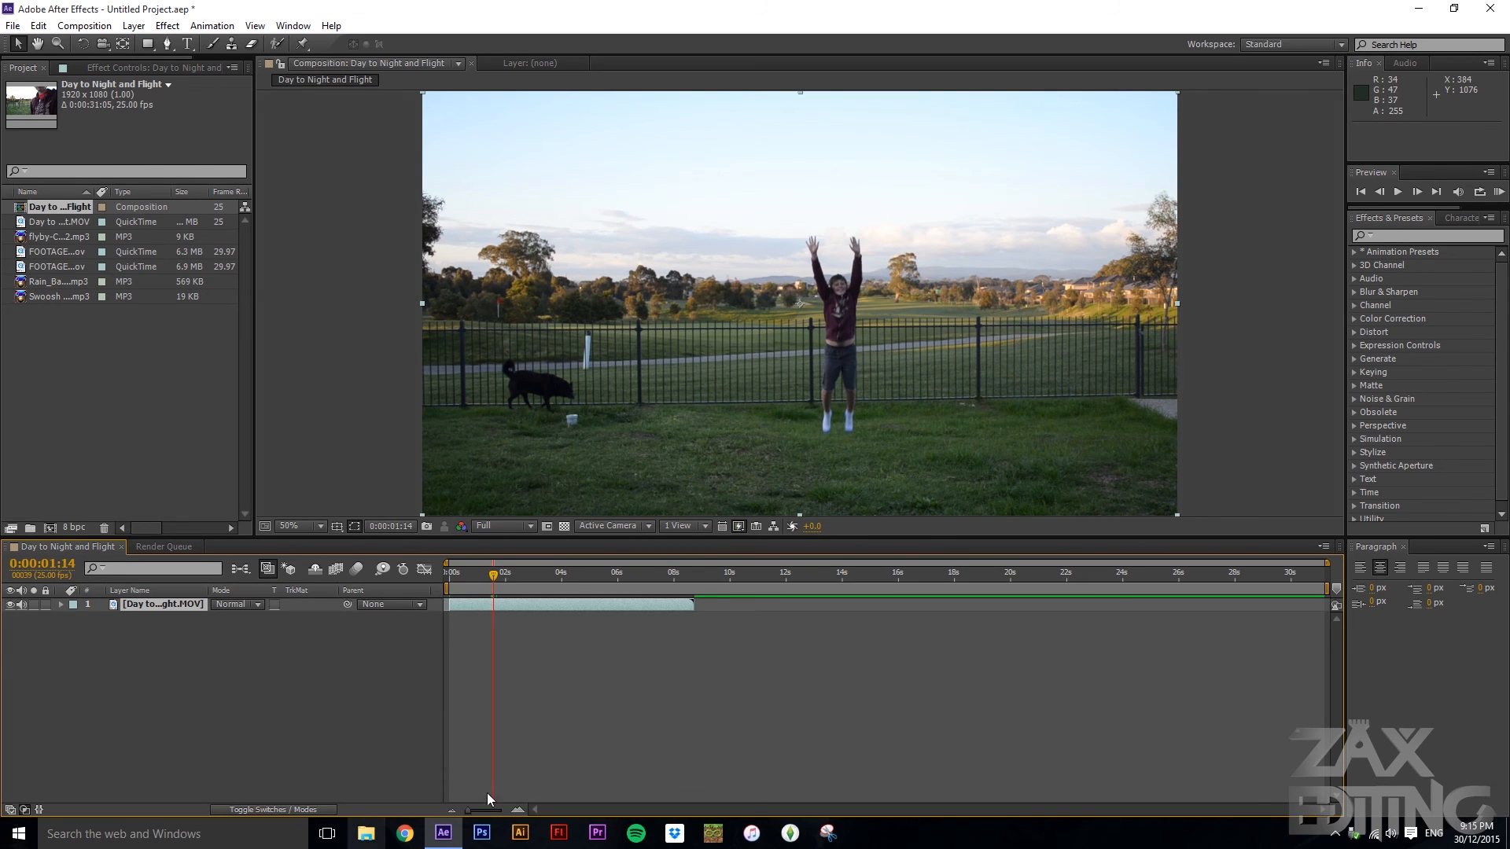
{"action": "left_click_drag", "start_coordinate": [469, 810], "coordinate": [522, 804]}
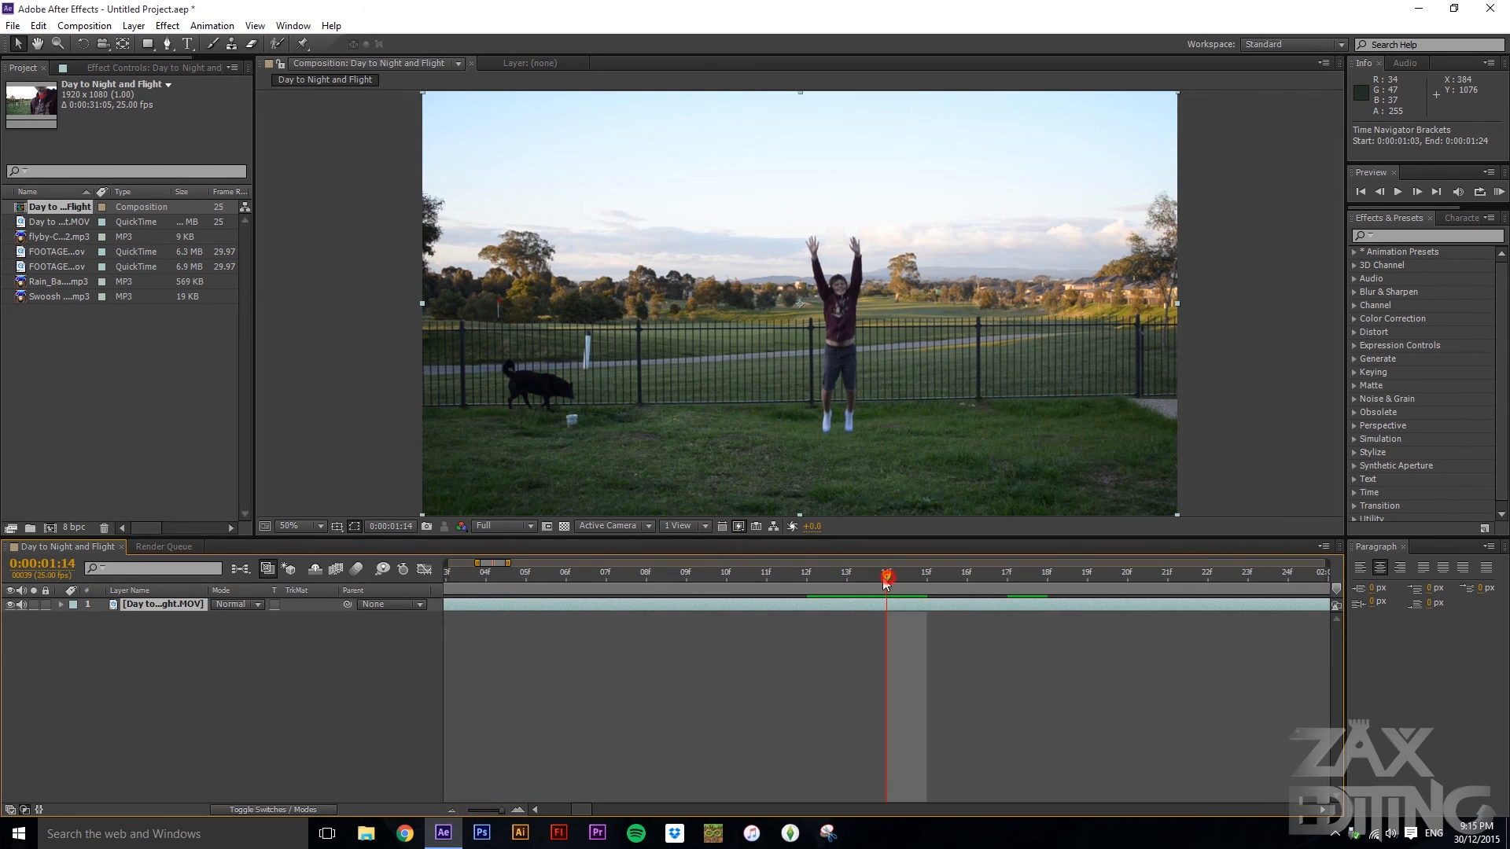
{"action": "left_click_drag", "start_coordinate": [887, 582], "coordinate": [848, 580]}
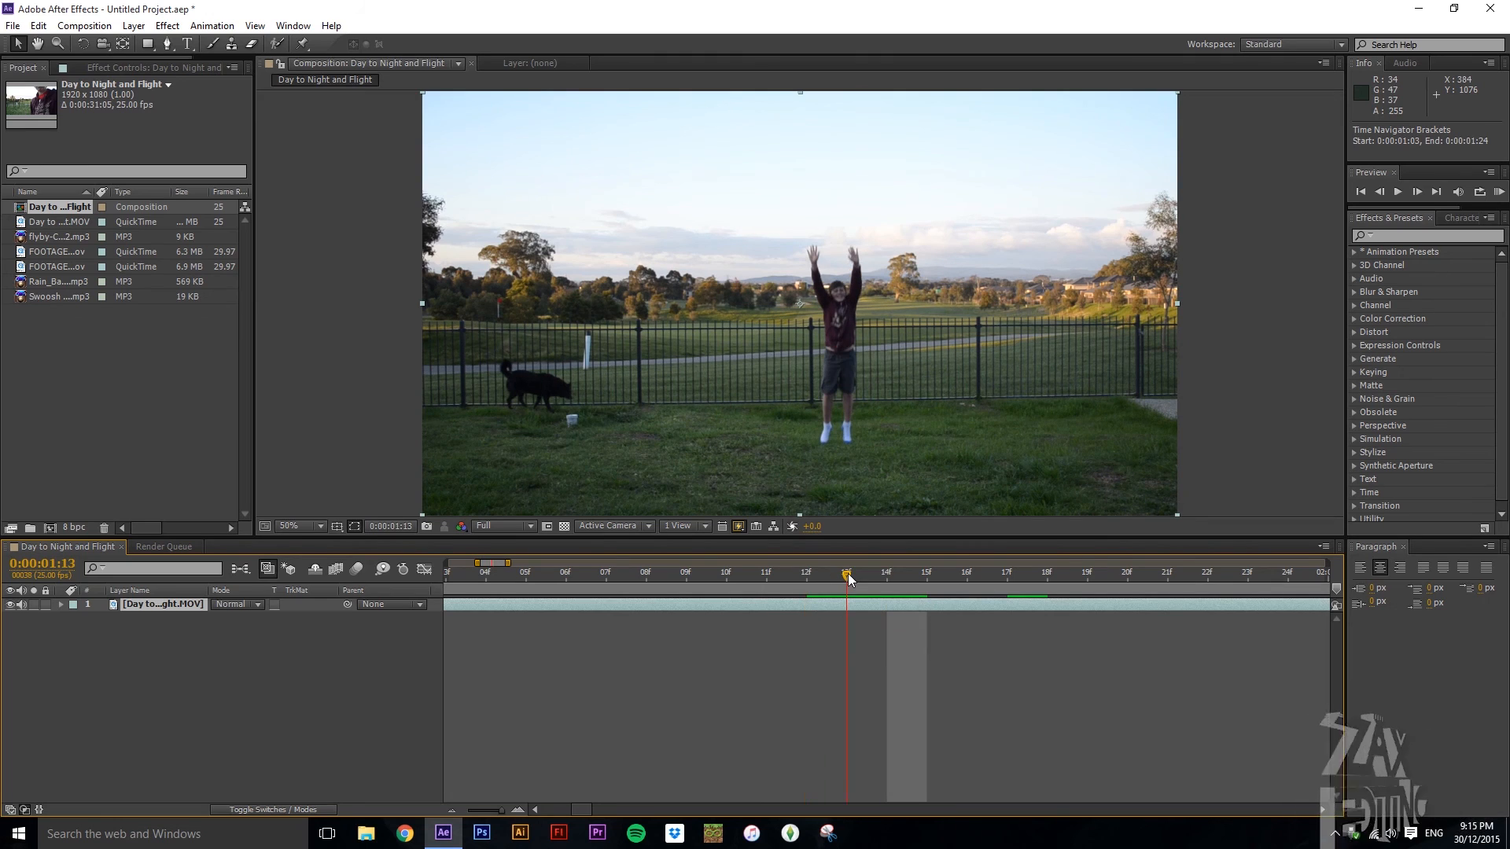
{"action": "left_click_drag", "start_coordinate": [503, 810], "coordinate": [489, 811]}
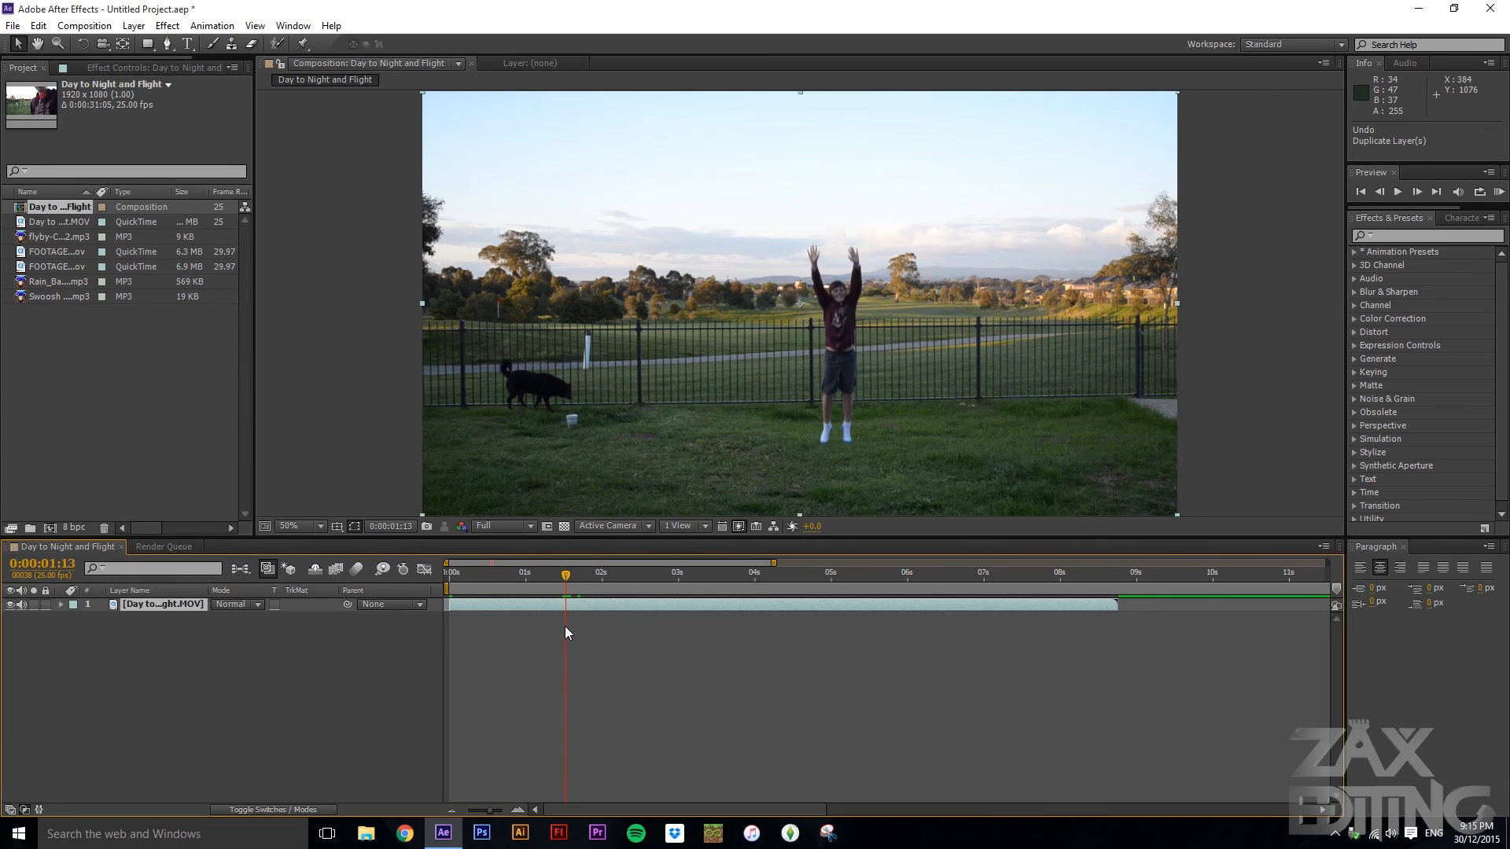
{"action": "key", "text": "ctrl+shift+d"}
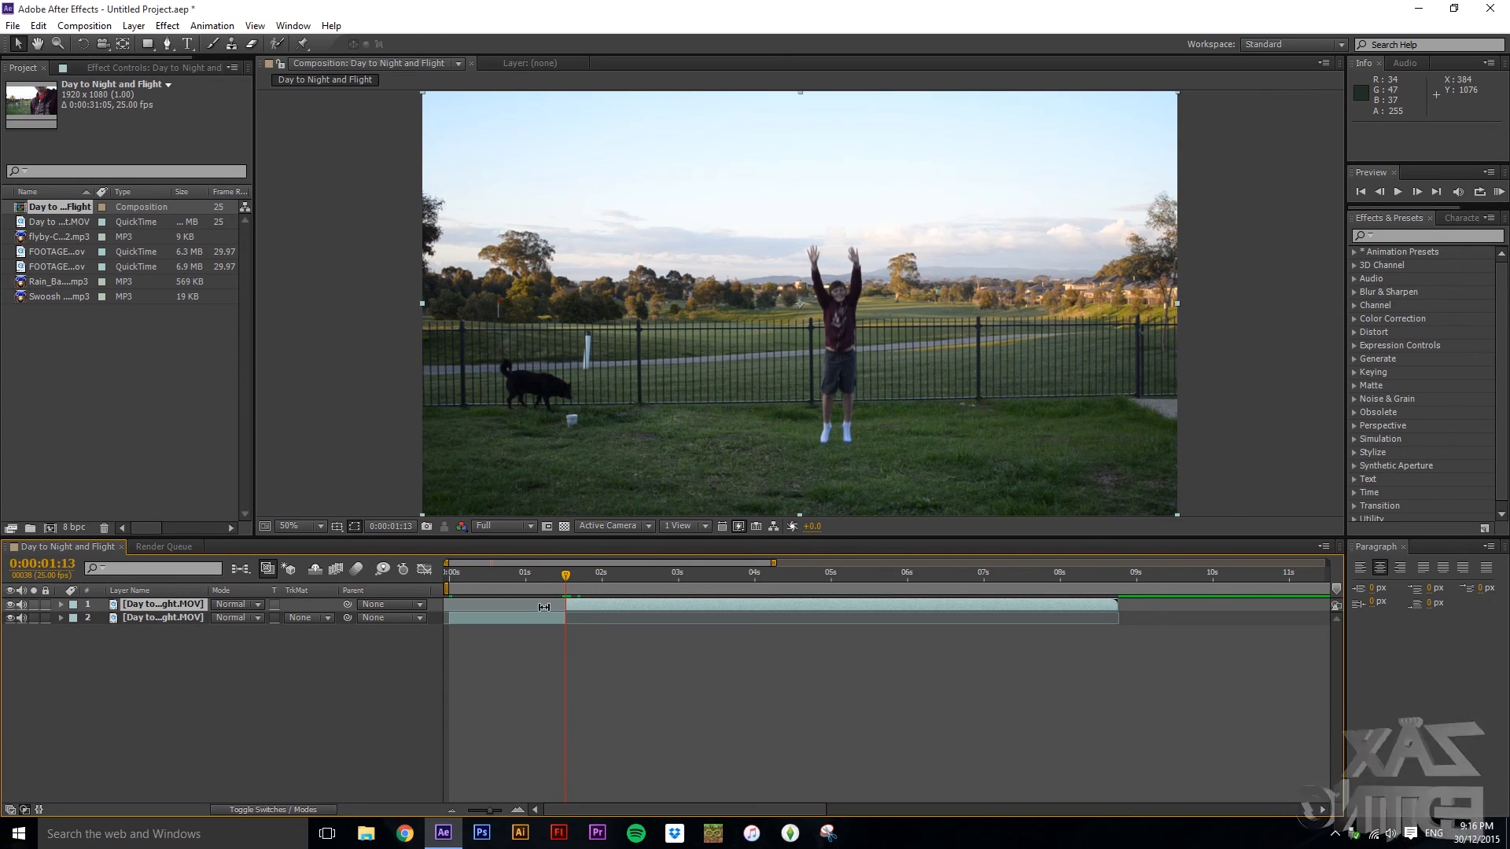
{"action": "mouse_move", "coordinate": [565, 575]}
{"action": "left_mouse_down"}
{"action": "mouse_move", "coordinate": [464, 561]}
{"action": "mouse_move", "coordinate": [565, 574]}
{"action": "left_mouse_up"}
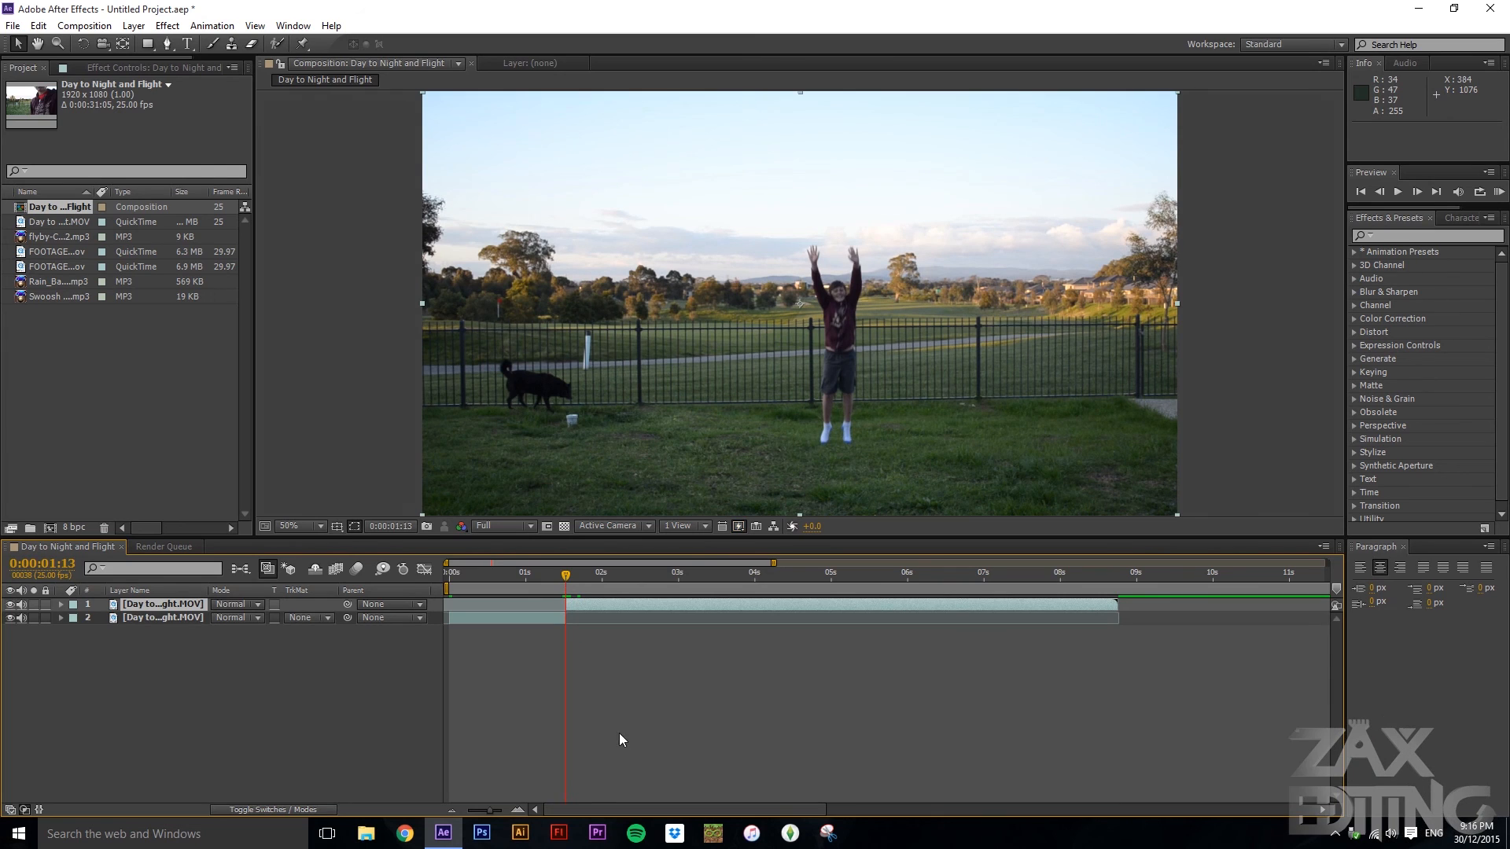
- Apply Freeze Frame to the upper layer, the part after the split, at 0:00:01:13
{"action": "mouse_move", "coordinate": [487, 810]}
{"action": "left_mouse_down"}
{"action": "mouse_move", "coordinate": [517, 814]}
{"action": "mouse_move", "coordinate": [493, 810]}
{"action": "left_mouse_up"}
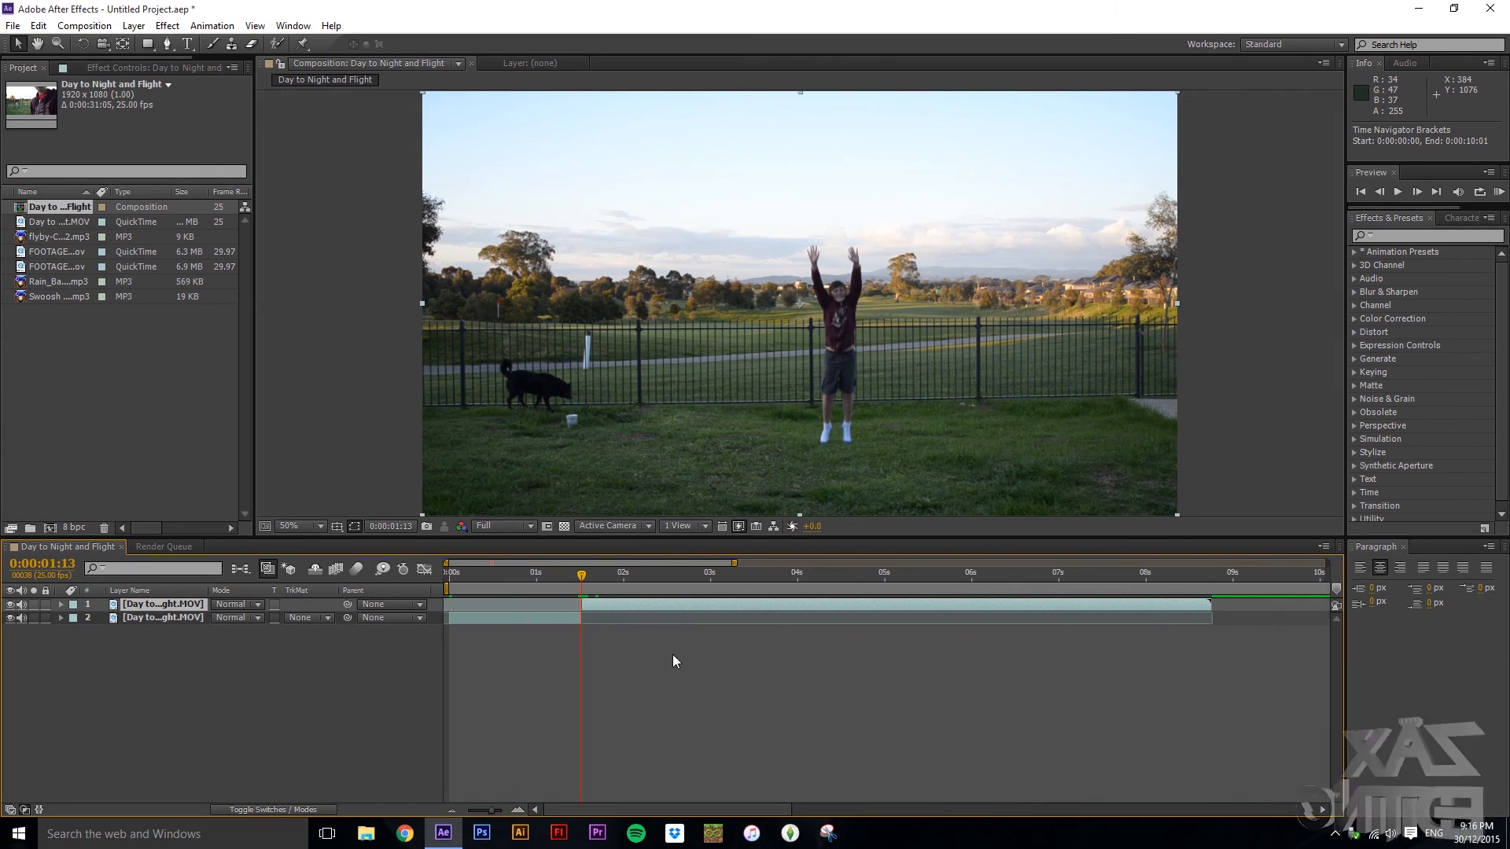
{"action": "right_click", "coordinate": [679, 603]}
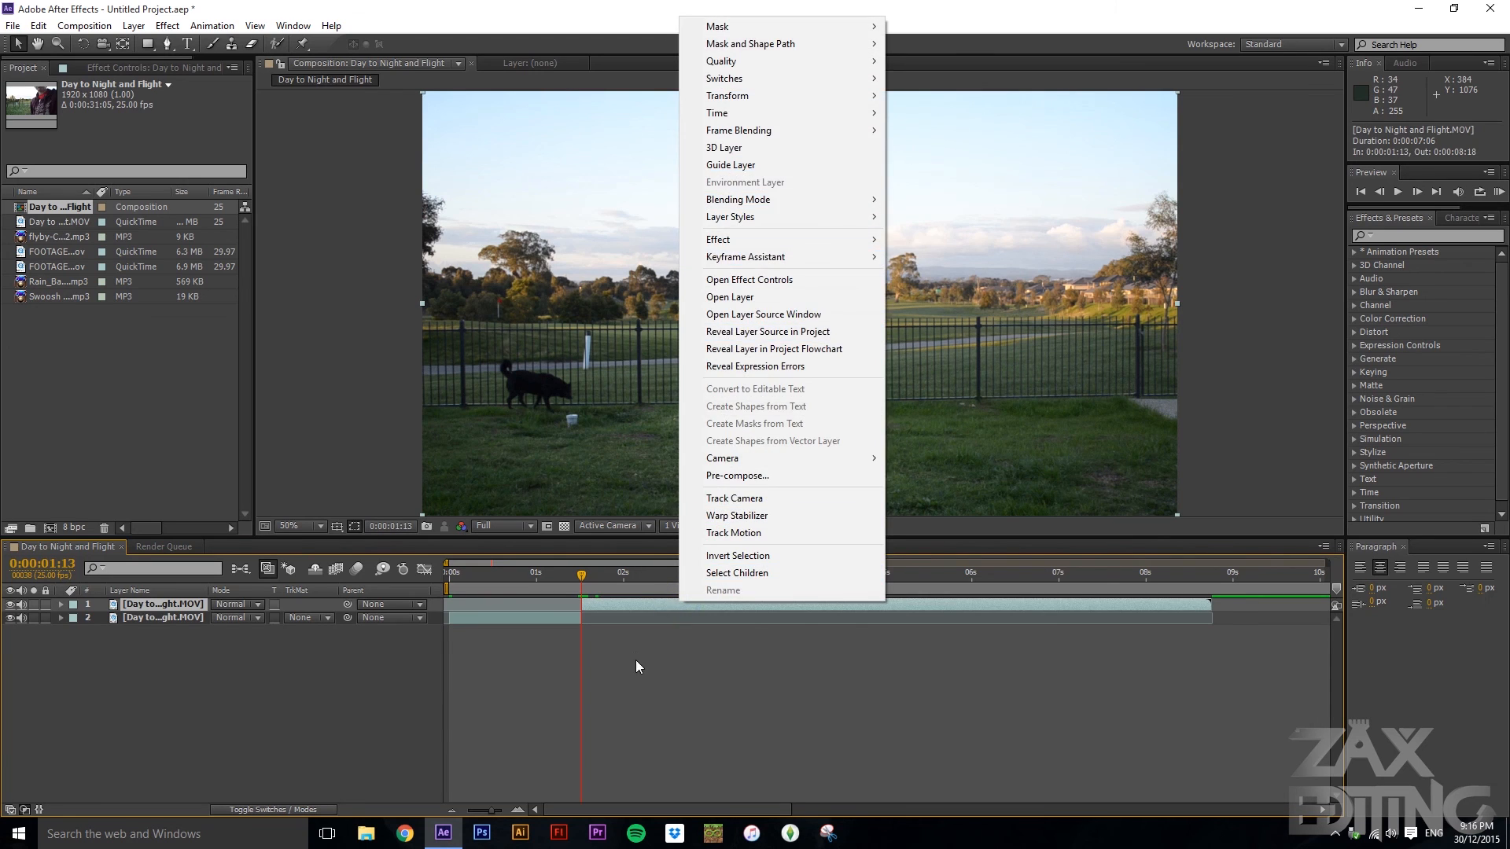
{"action": "left_click", "coordinate": [637, 665]}
{"action": "left_click", "coordinate": [653, 607]}
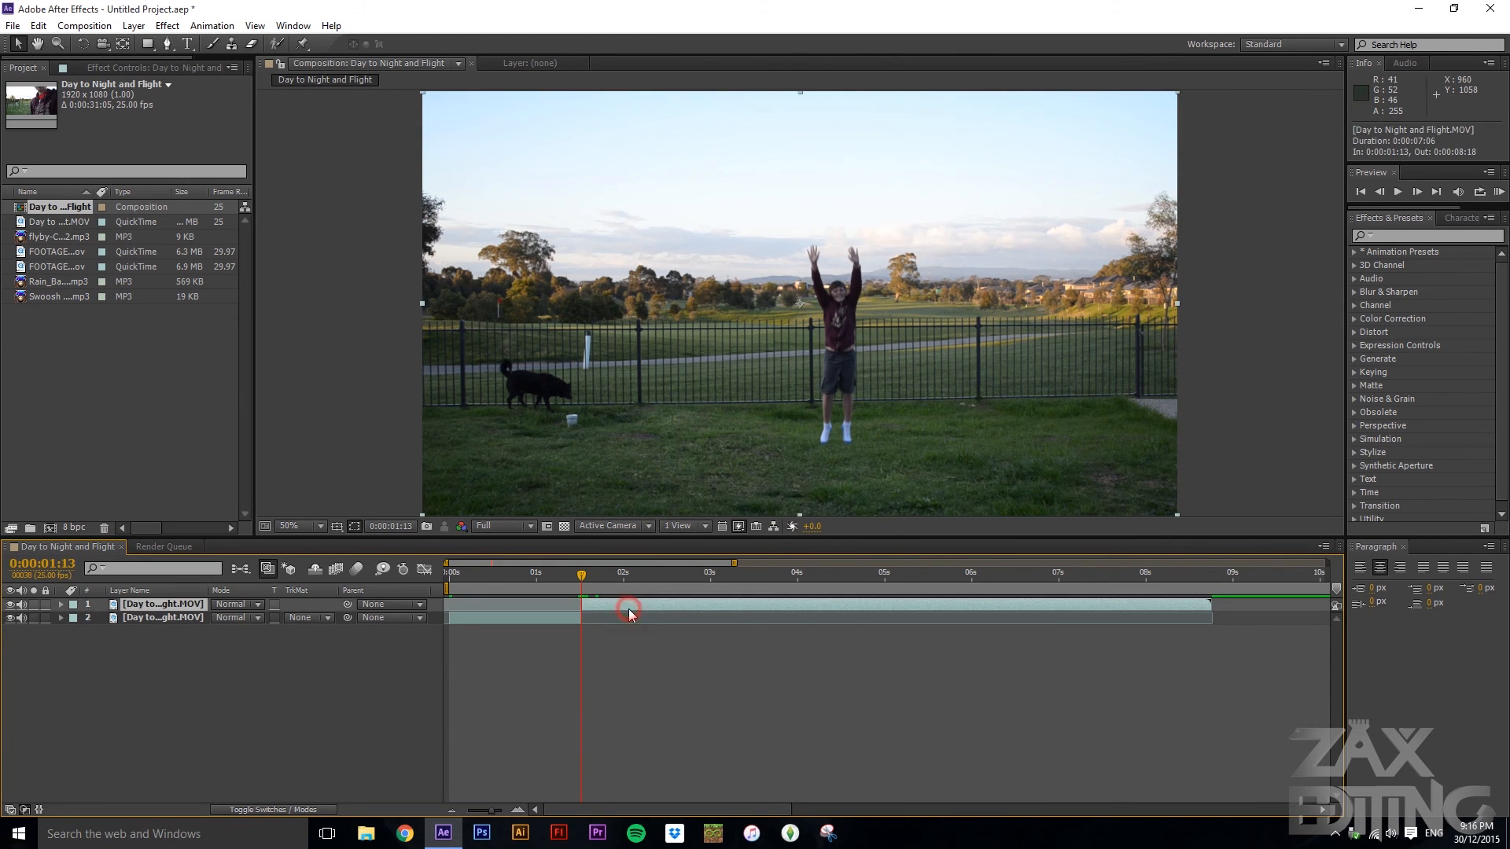
{"action": "right_click", "coordinate": [586, 604]}
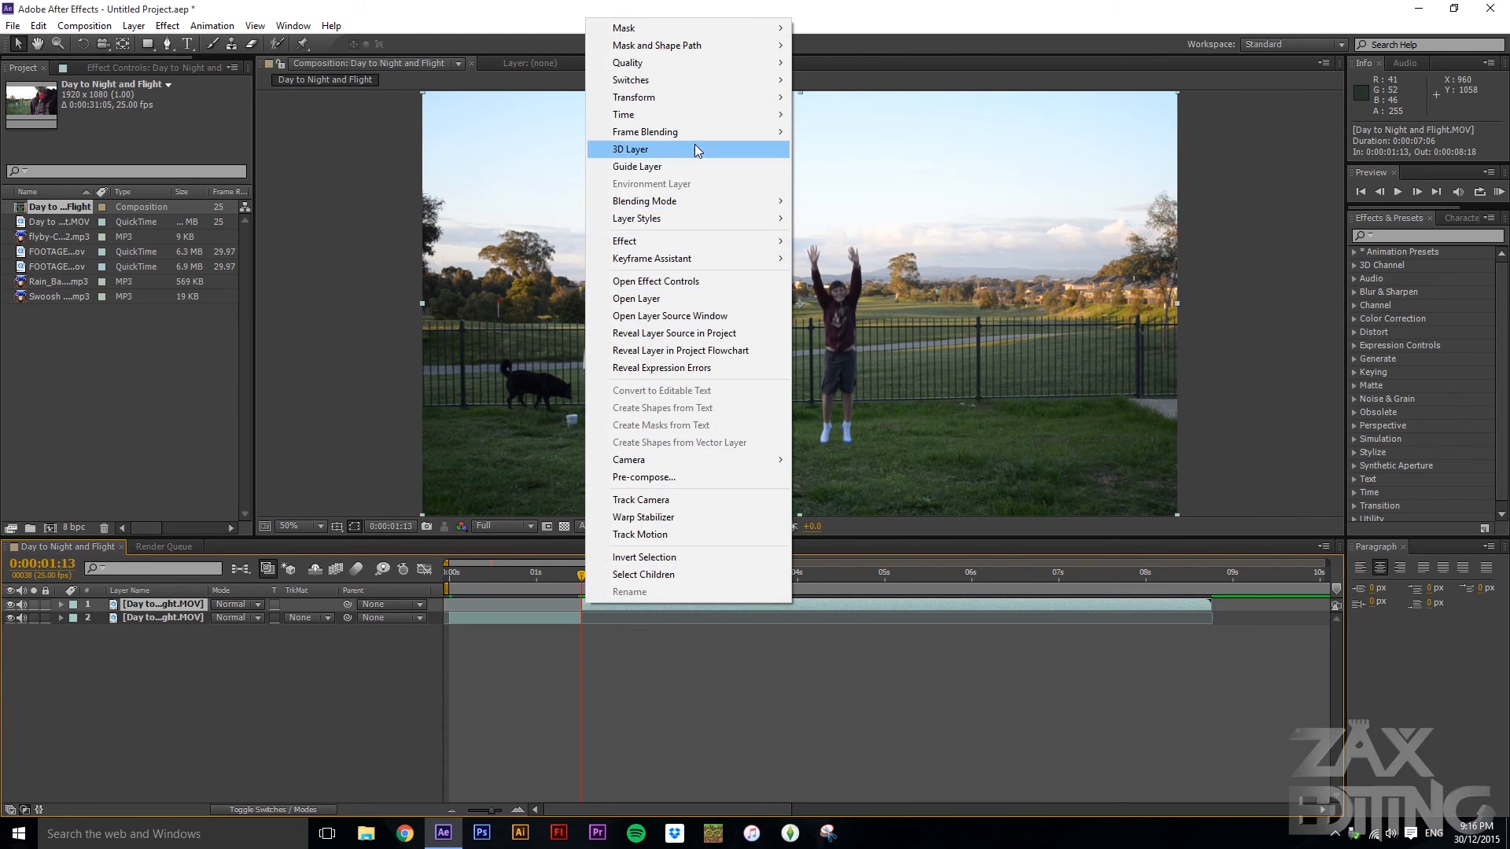
{"action": "mouse_move", "coordinate": [724, 118]}
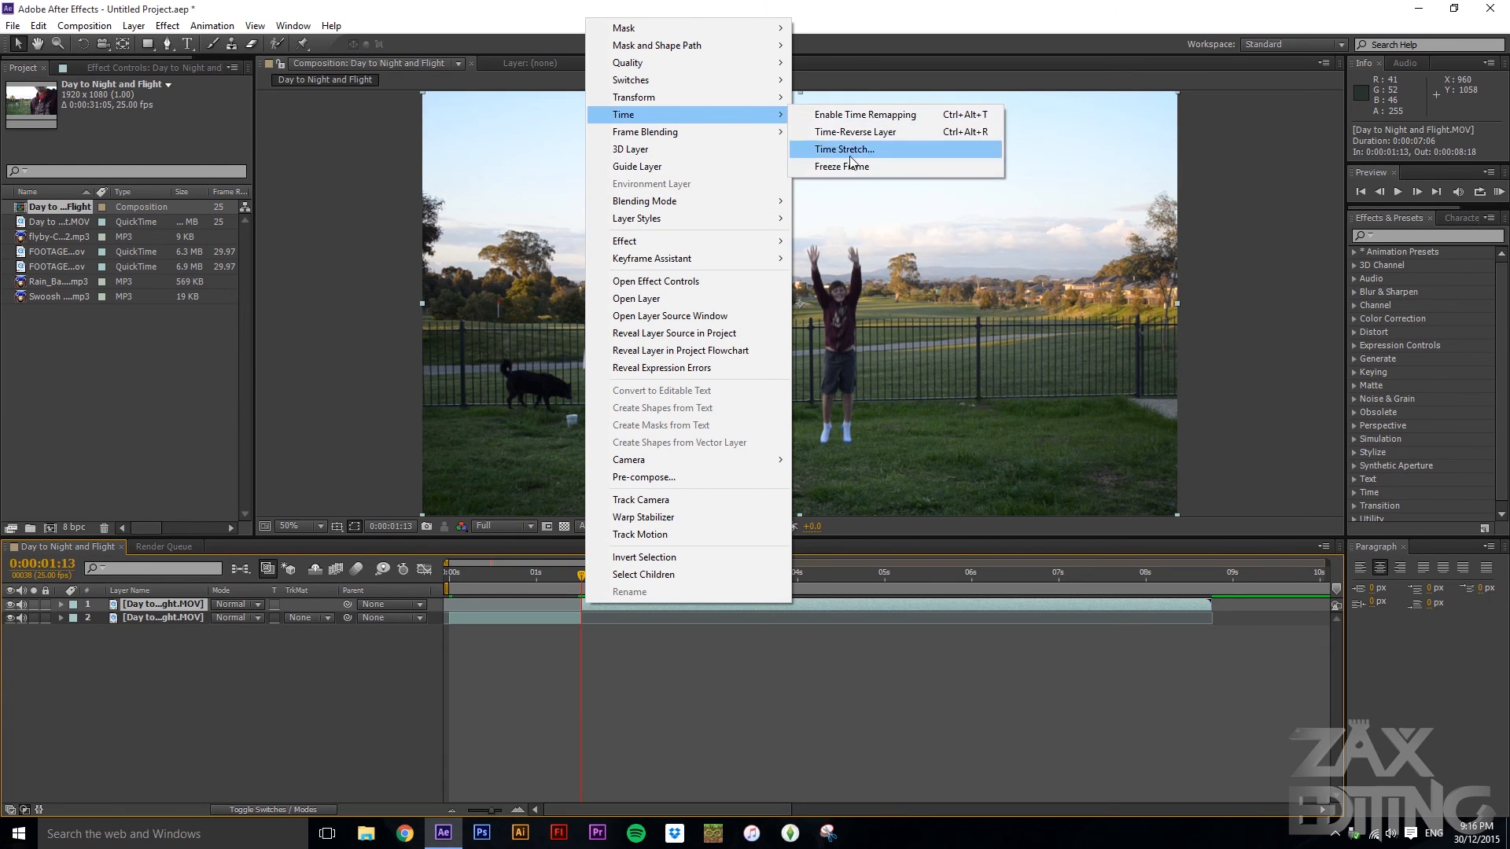
{"action": "left_click", "coordinate": [865, 165]}
{"action": "left_click", "coordinate": [610, 662]}
{"action": "mouse_move", "coordinate": [586, 578]}
{"action": "left_mouse_down"}
{"action": "mouse_move", "coordinate": [817, 582]}
{"action": "mouse_move", "coordinate": [596, 578]}
{"action": "left_mouse_up"}
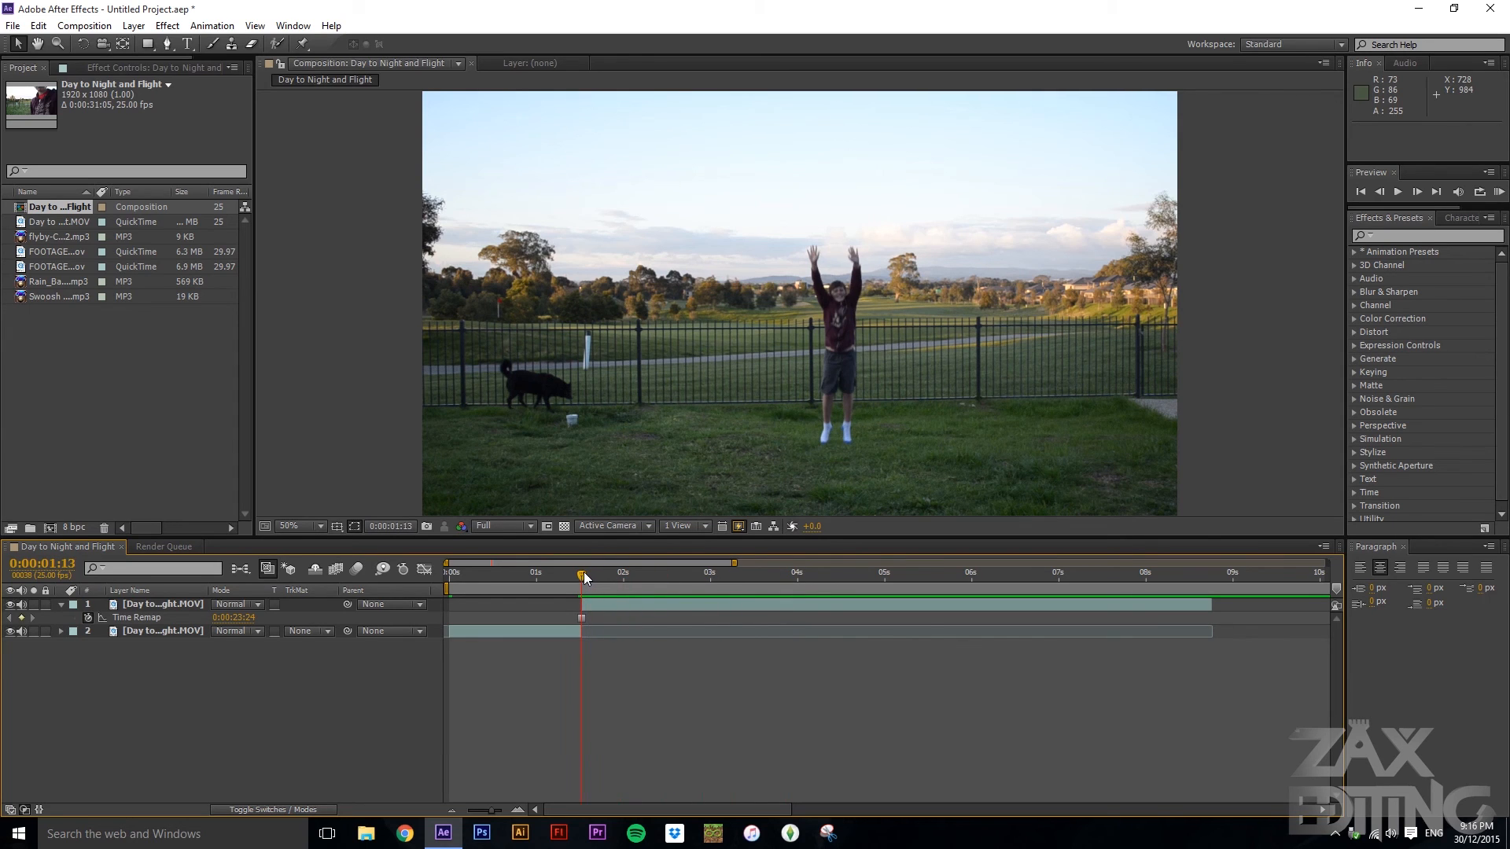
- Trace a closed Pen mask tightly around the whole jumping figure on the upper, frozen layer
{"action": "key", "text": "g"}
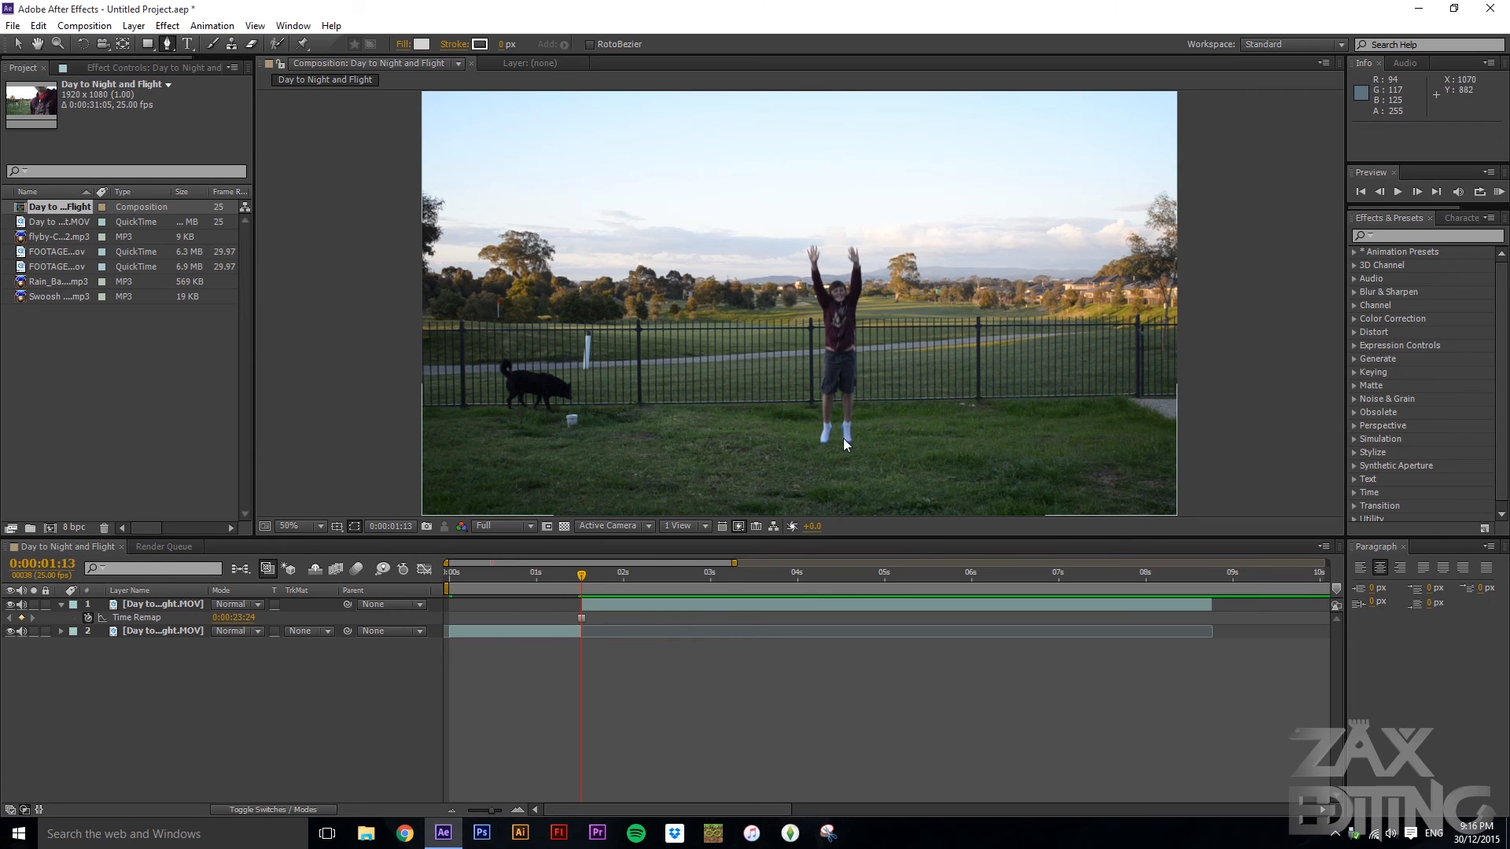
{"action": "scroll", "coordinate": [842, 432], "scroll_direction": "up", "scroll_amount": 3}
{"action": "scroll", "coordinate": [840, 433], "scroll_direction": "down", "scroll_amount": 1}
{"action": "left_click", "coordinate": [189, 606]}
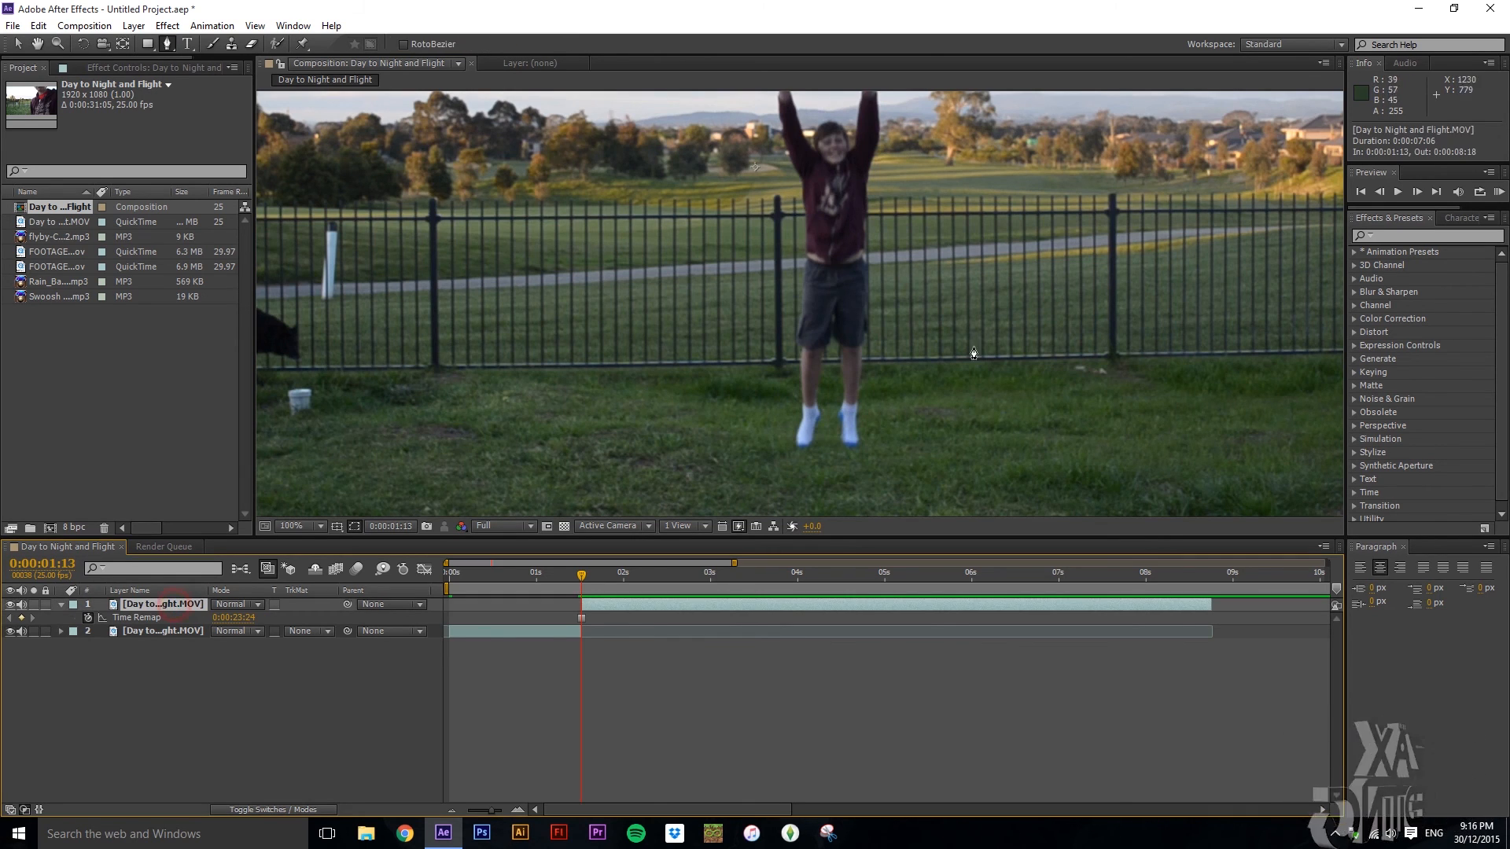
{"action": "key", "text": "space"}
{"action": "mouse_move", "coordinate": [996, 194]}
{"action": "left_mouse_down"}
{"action": "mouse_move", "coordinate": [965, 271]}
{"action": "mouse_move", "coordinate": [960, 185]}
{"action": "left_mouse_up"}
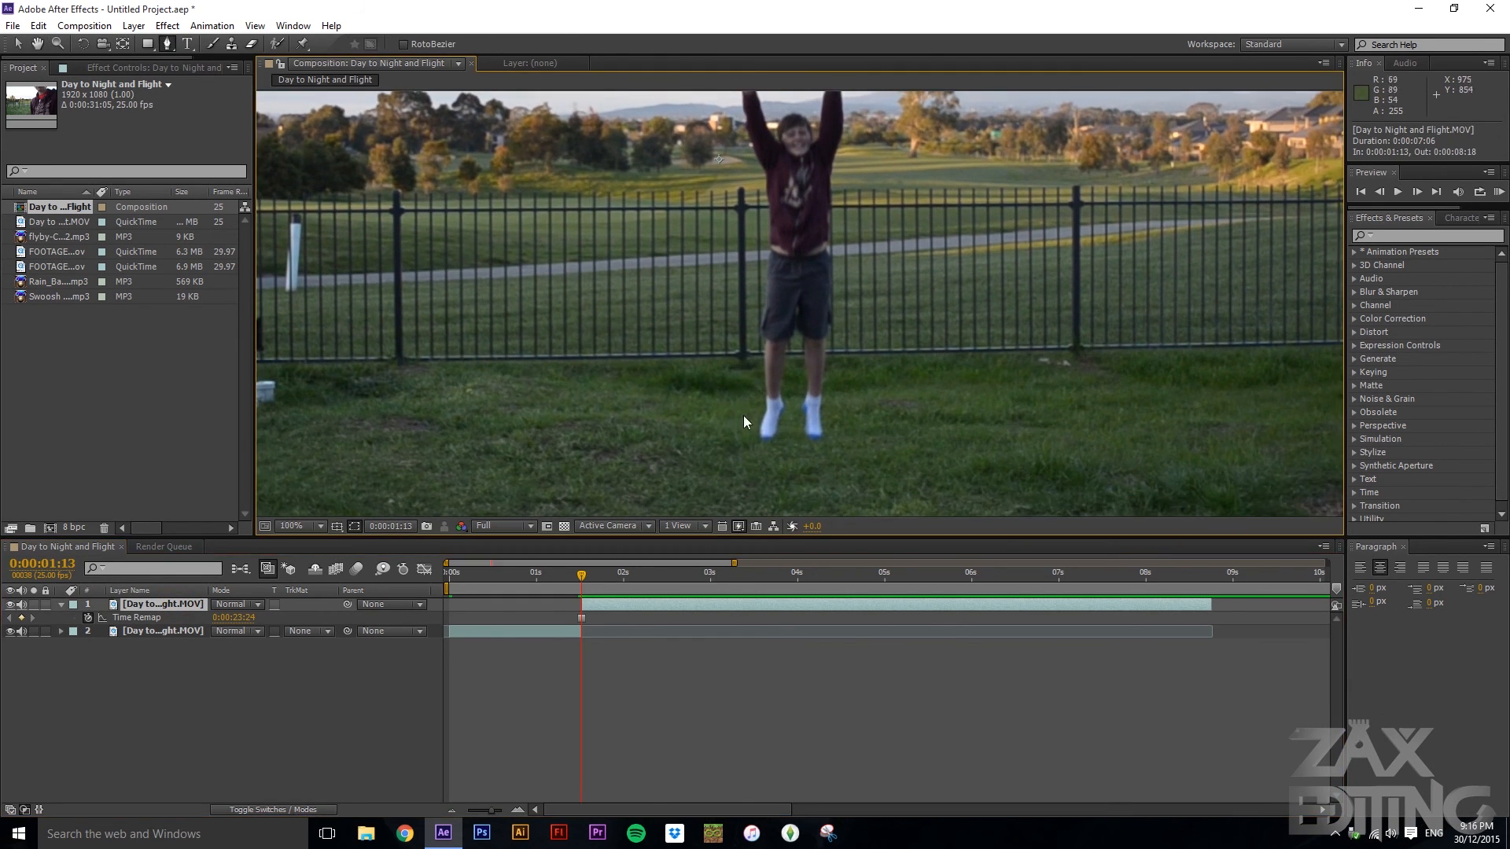
{"action": "scroll", "coordinate": [763, 427], "scroll_direction": "up", "scroll_amount": 3}
{"action": "scroll", "coordinate": [763, 427], "scroll_direction": "down", "scroll_amount": 2}
{"action": "left_click", "coordinate": [757, 427]}
{"action": "left_click", "coordinate": [758, 442]}
{"action": "left_click_drag", "start_coordinate": [768, 451], "coordinate": [790, 426]}
{"action": "left_click", "coordinate": [806, 385]}
{"action": "scroll", "coordinate": [822, 244], "scroll_direction": "up", "scroll_amount": 1}
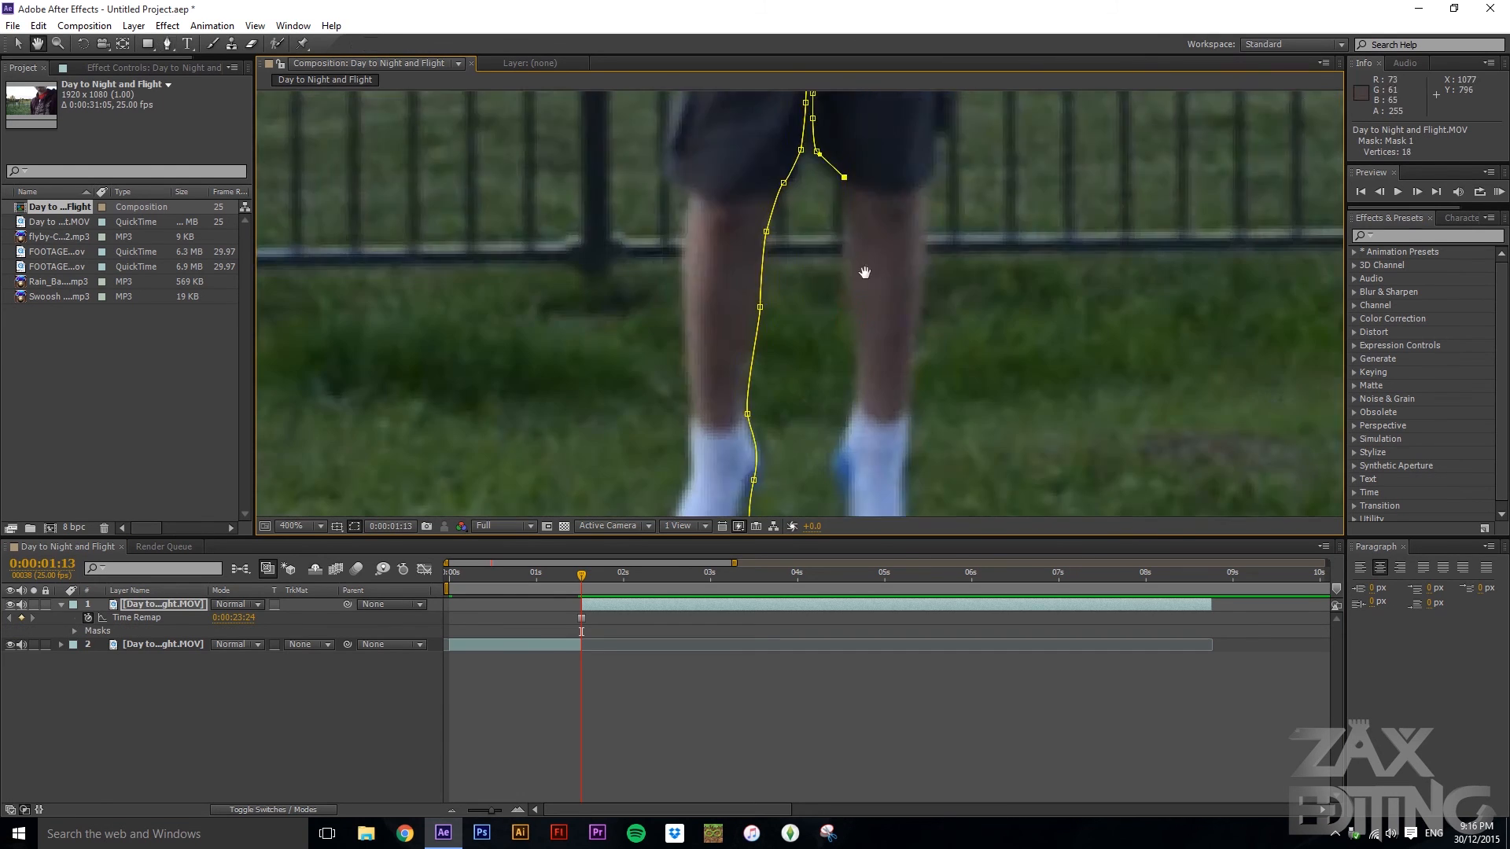
{"action": "scroll", "coordinate": [944, 275], "scroll_direction": "down", "scroll_amount": 1}
{"action": "left_click_drag", "start_coordinate": [1001, 125], "coordinate": [995, 327]}
{"action": "scroll", "coordinate": [983, 236], "scroll_direction": "up", "scroll_amount": 1}
{"action": "left_click", "coordinate": [716, 241]}
{"action": "left_click", "coordinate": [715, 179]}
{"action": "left_click", "coordinate": [703, 163]}
{"action": "left_click", "coordinate": [702, 203]}
{"action": "left_click_drag", "start_coordinate": [889, 456], "coordinate": [889, 157]}
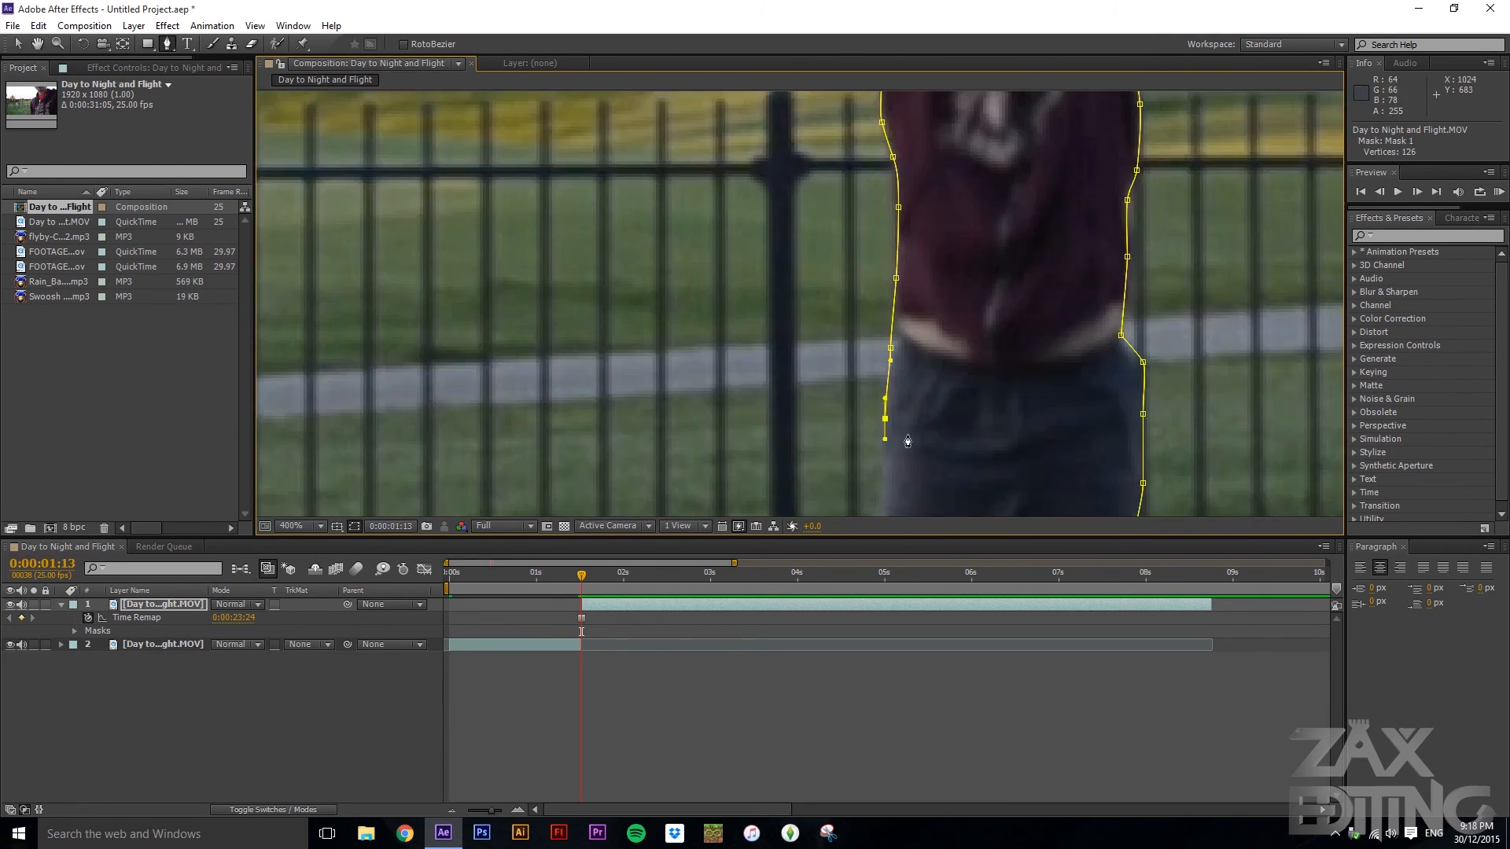
{"action": "left_click", "coordinate": [904, 437]}
{"action": "scroll", "coordinate": [967, 370], "scroll_direction": "down", "scroll_amount": 3}
{"action": "left_click", "coordinate": [1234, 270]}
{"action": "key", "text": "v"}
{"action": "left_click", "coordinate": [1161, 293]}
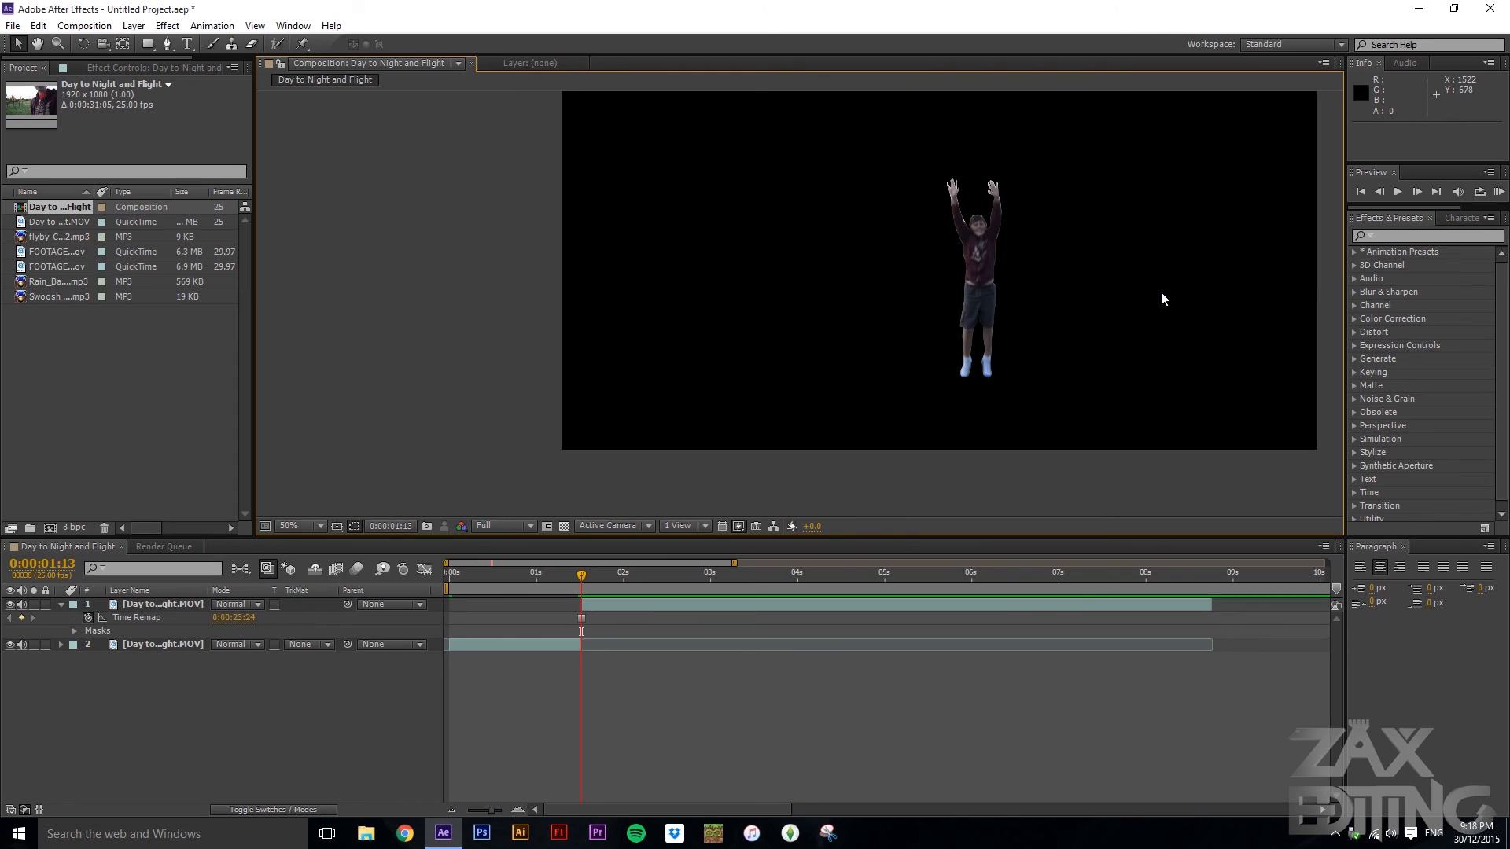
- Set the Mask Feather of the figure's mask on the upper layer to 3 pixels
{"action": "scroll", "coordinate": [970, 237], "scroll_direction": "up", "scroll_amount": 2}
{"action": "scroll", "coordinate": [955, 236], "scroll_direction": "down", "scroll_amount": 2}
{"action": "scroll", "coordinate": [904, 220], "scroll_direction": "up", "scroll_amount": 3}
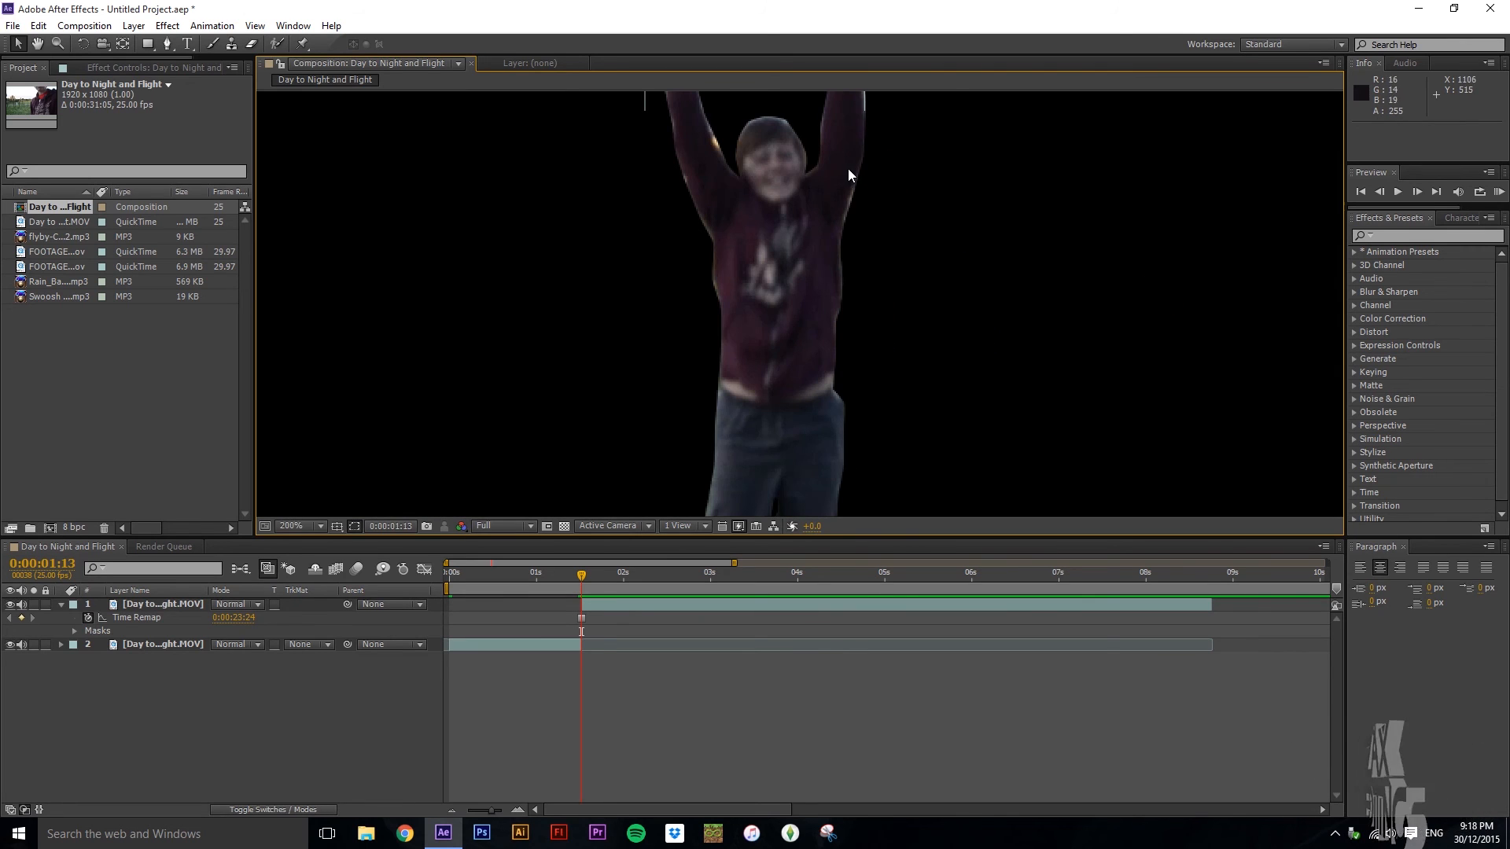
{"action": "scroll", "coordinate": [861, 201], "scroll_direction": "down", "scroll_amount": 2}
{"action": "scroll", "coordinate": [935, 223], "scroll_direction": "up", "scroll_amount": 1}
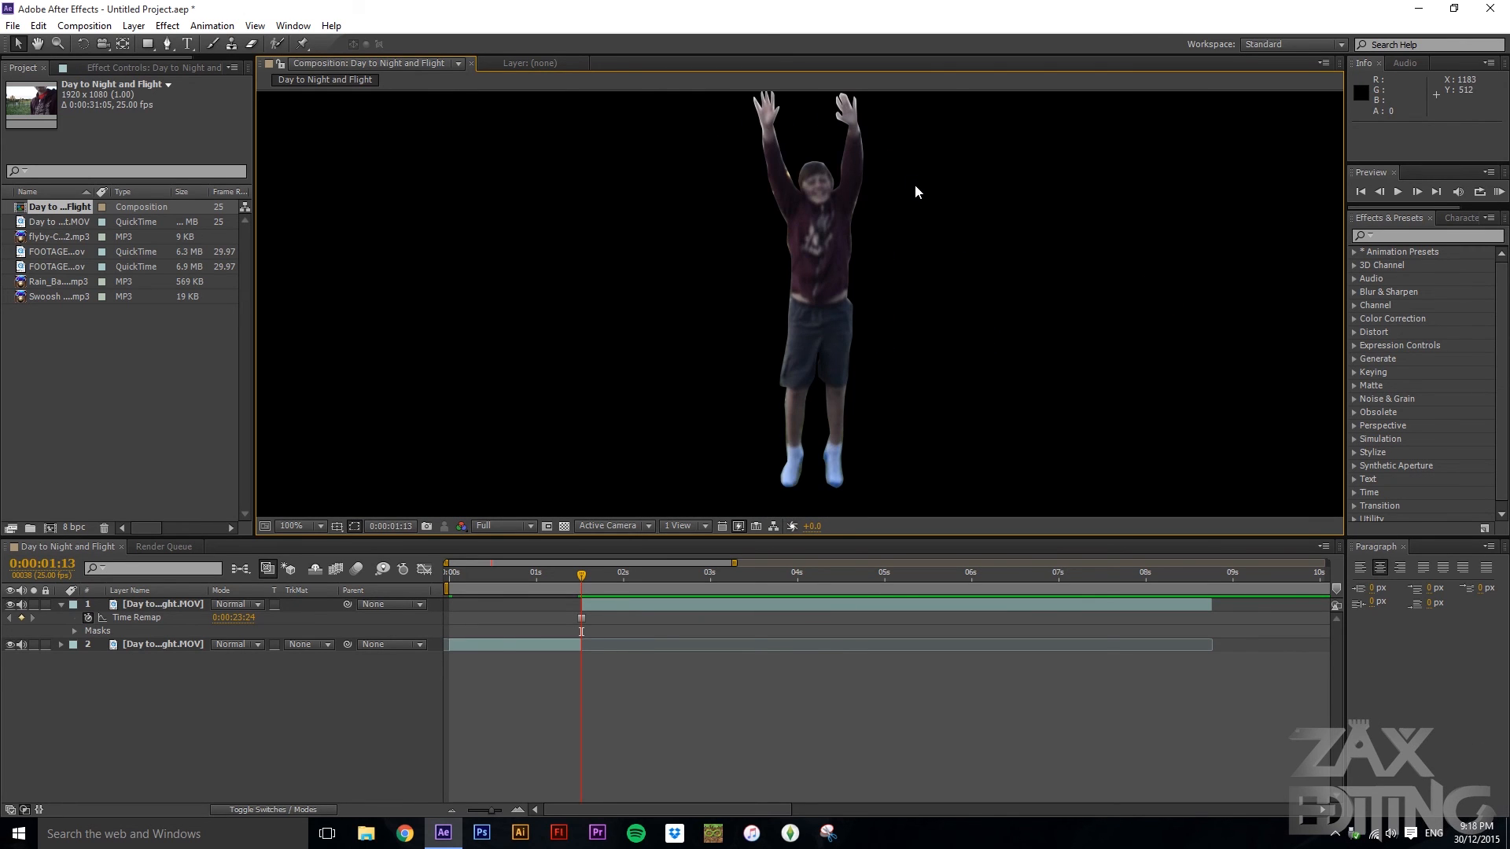
{"action": "left_click_drag", "start_coordinate": [913, 186], "coordinate": [914, 205]}
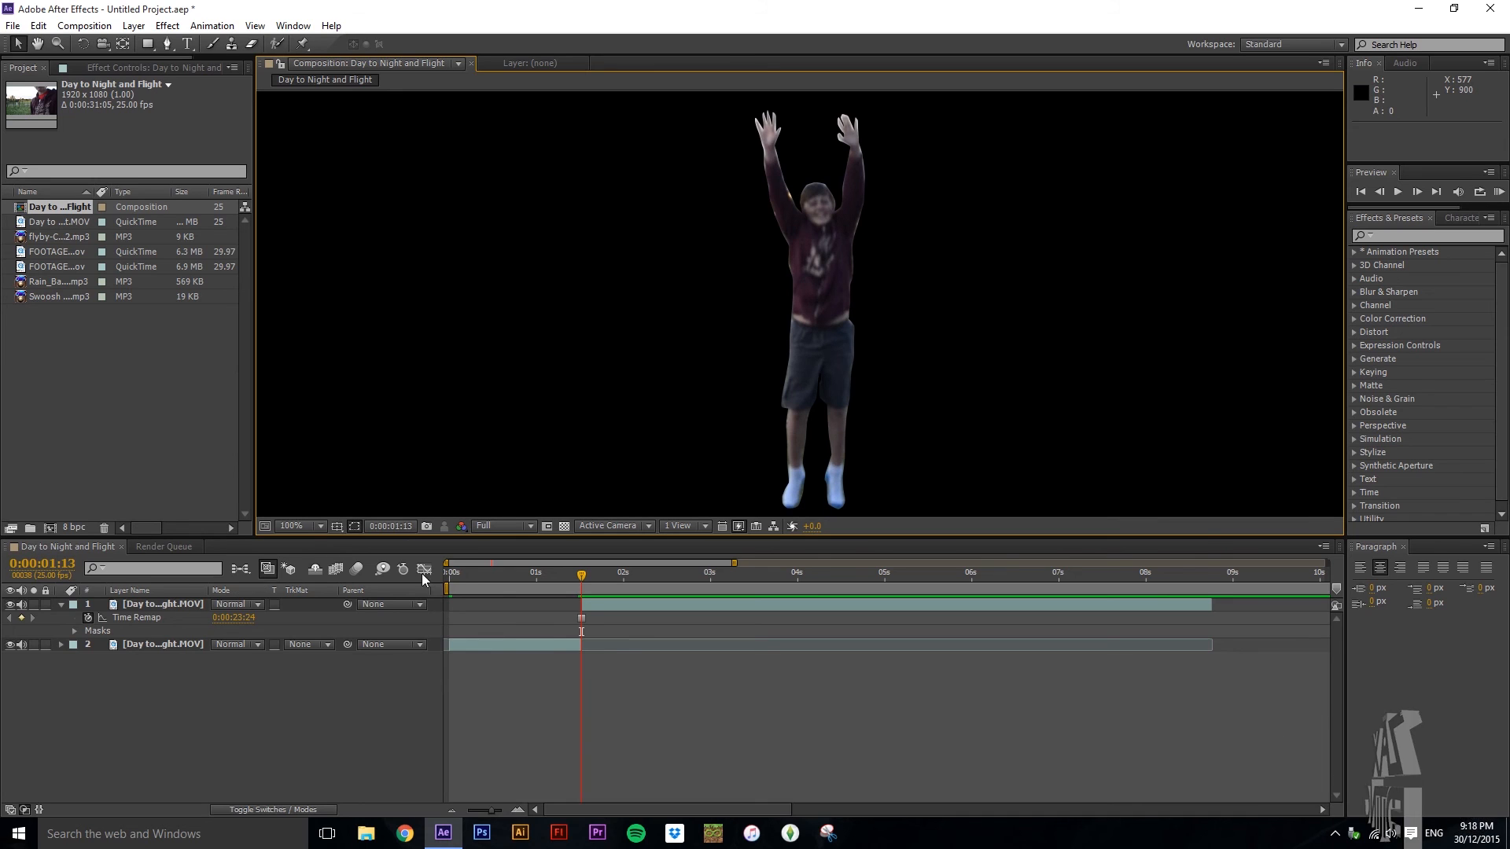
{"action": "left_click", "coordinate": [632, 607]}
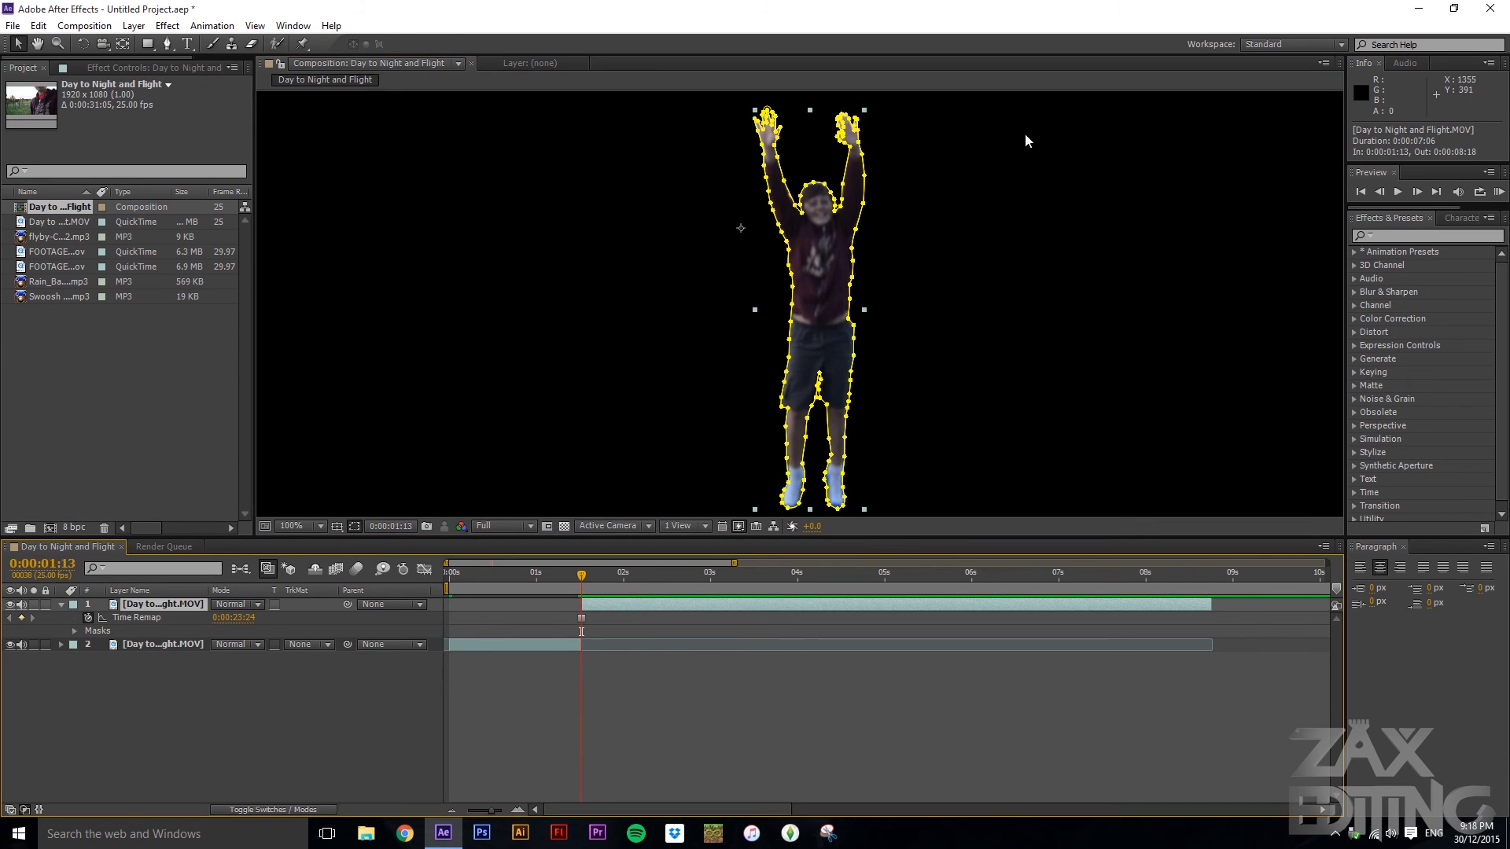
{"action": "left_click", "coordinate": [958, 243]}
{"action": "left_click", "coordinate": [151, 611]}
{"action": "key", "text": "m"}
{"action": "left_click", "coordinate": [151, 616]}
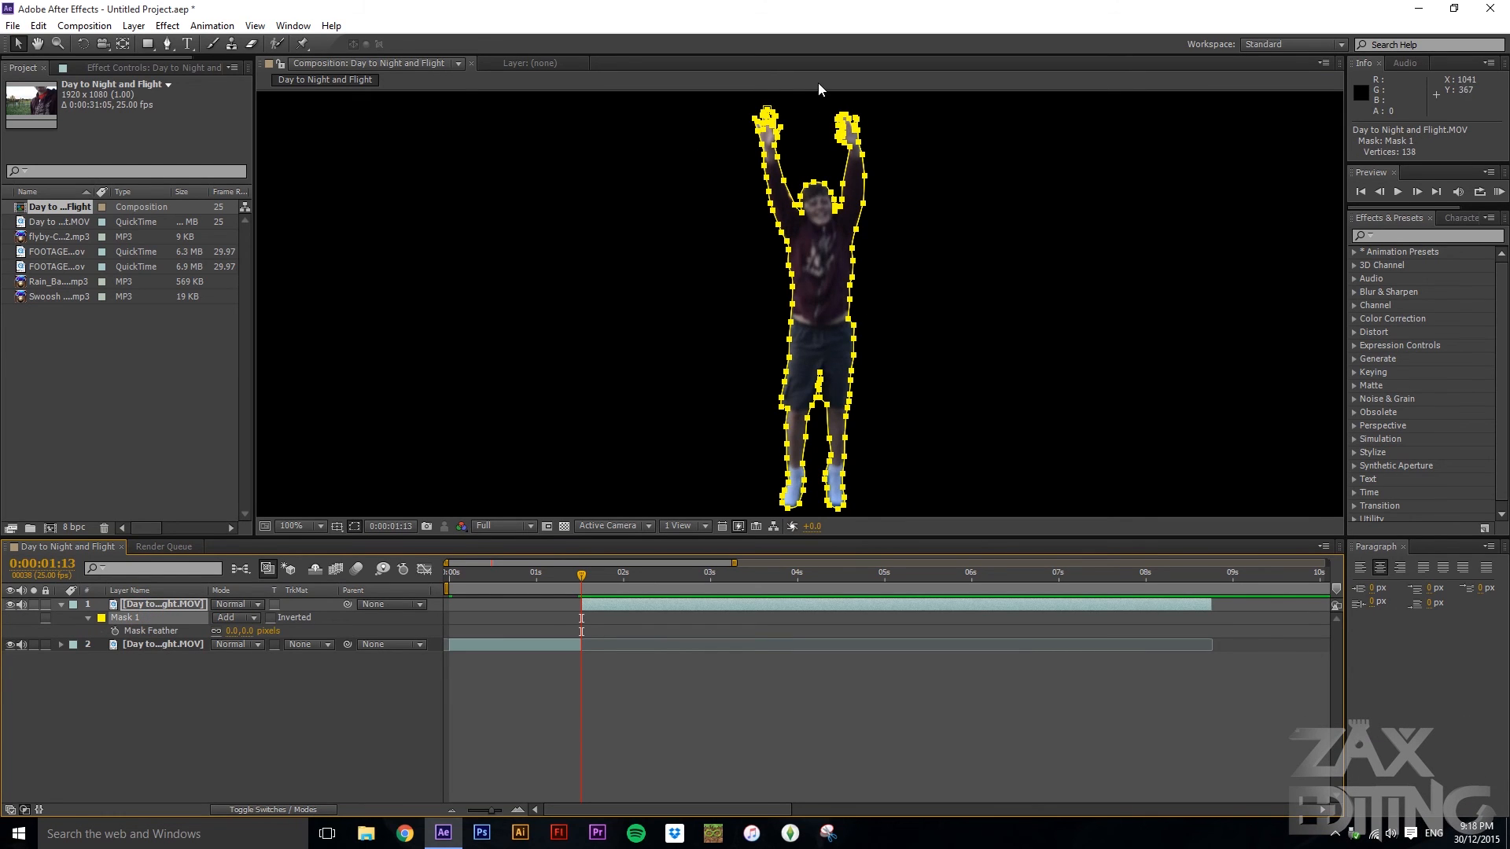
{"action": "left_click", "coordinate": [230, 630]}
{"action": "type", "text": "2"}
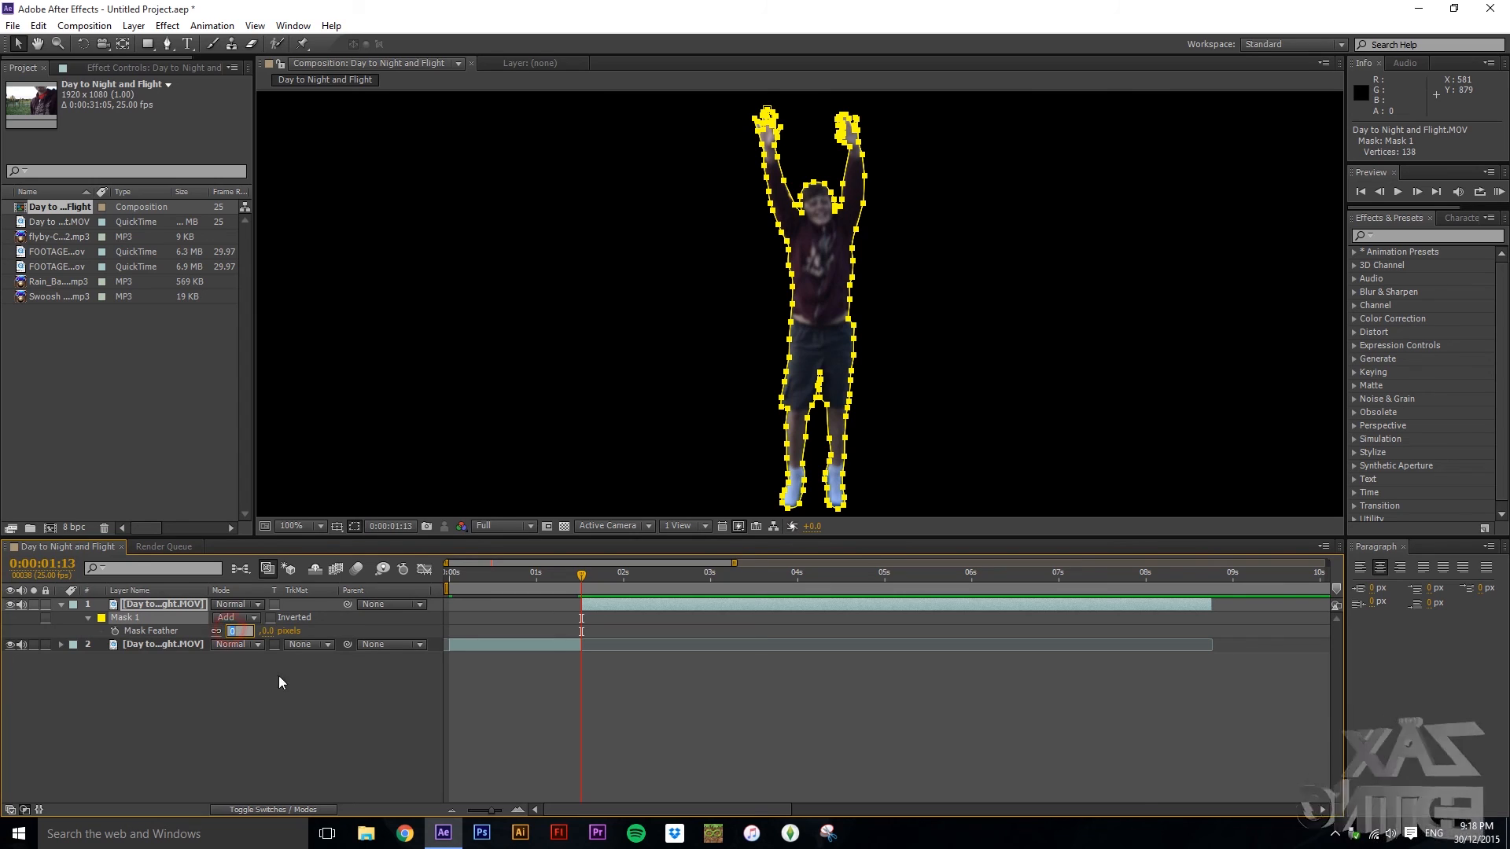
{"action": "left_click", "coordinate": [271, 701]}
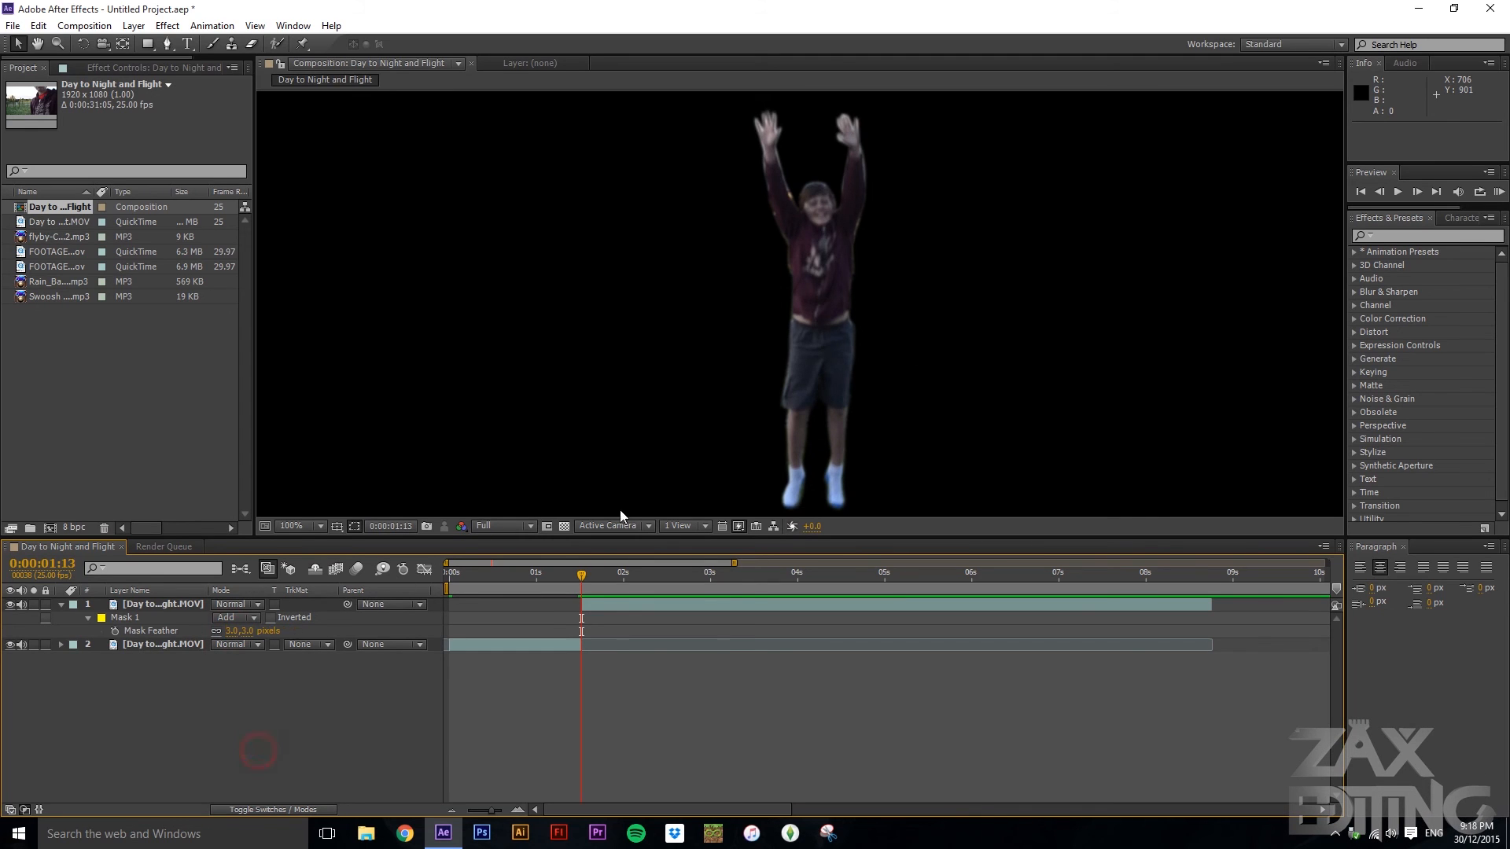
- Examine the feathered mask edges around the figure's torso, arms and head up close and in the full frame
{"action": "scroll", "coordinate": [845, 324], "scroll_direction": "up", "scroll_amount": 2}
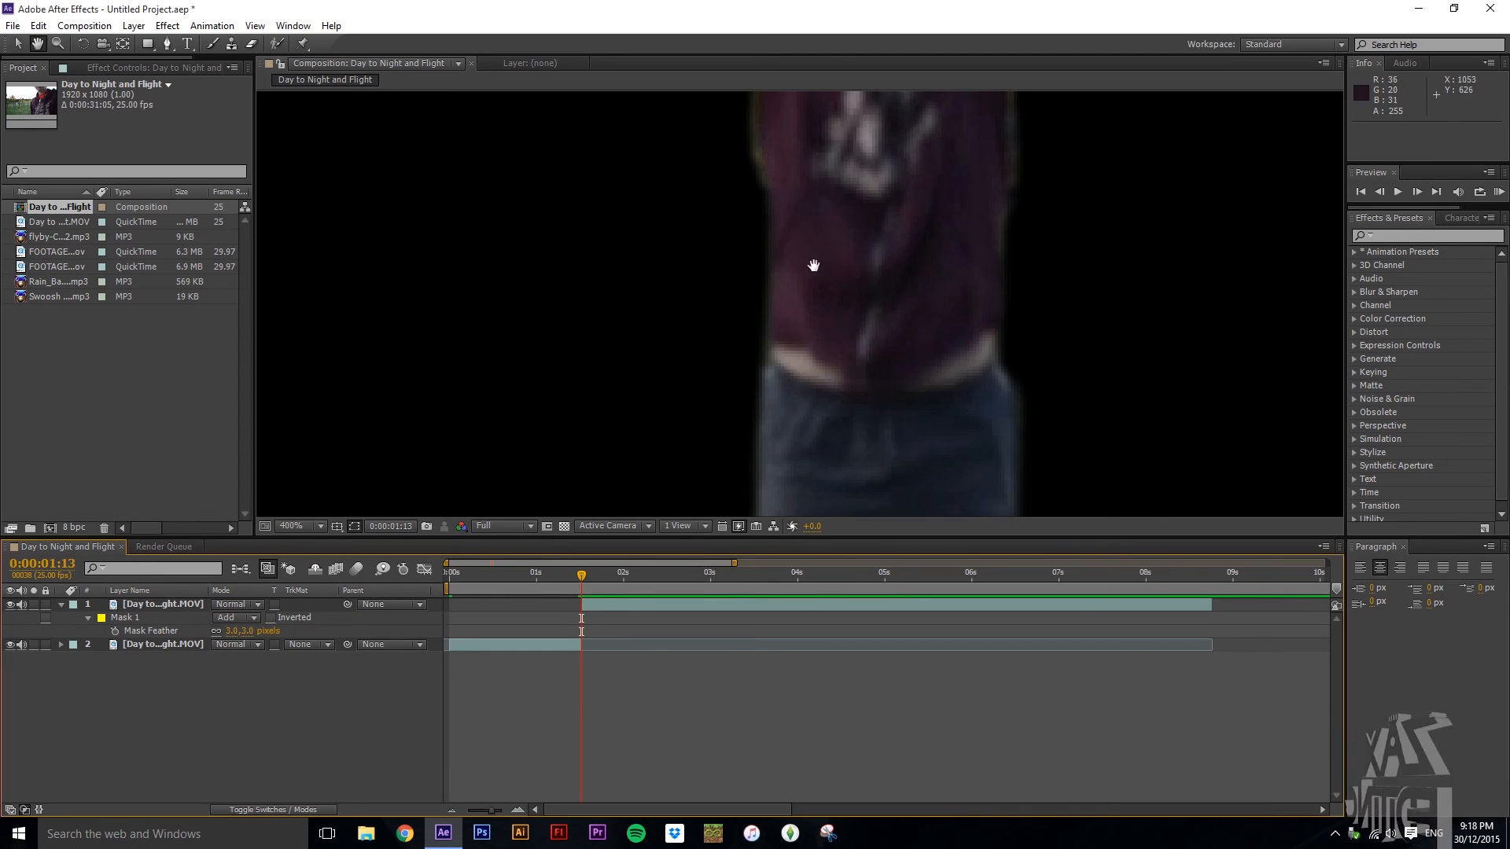
{"action": "scroll", "coordinate": [808, 255], "scroll_direction": "down", "scroll_amount": 1}
{"action": "key", "text": "space"}
{"action": "left_click_drag", "start_coordinate": [750, 149], "coordinate": [749, 415]}
{"action": "scroll", "coordinate": [794, 301], "scroll_direction": "up", "scroll_amount": 3}
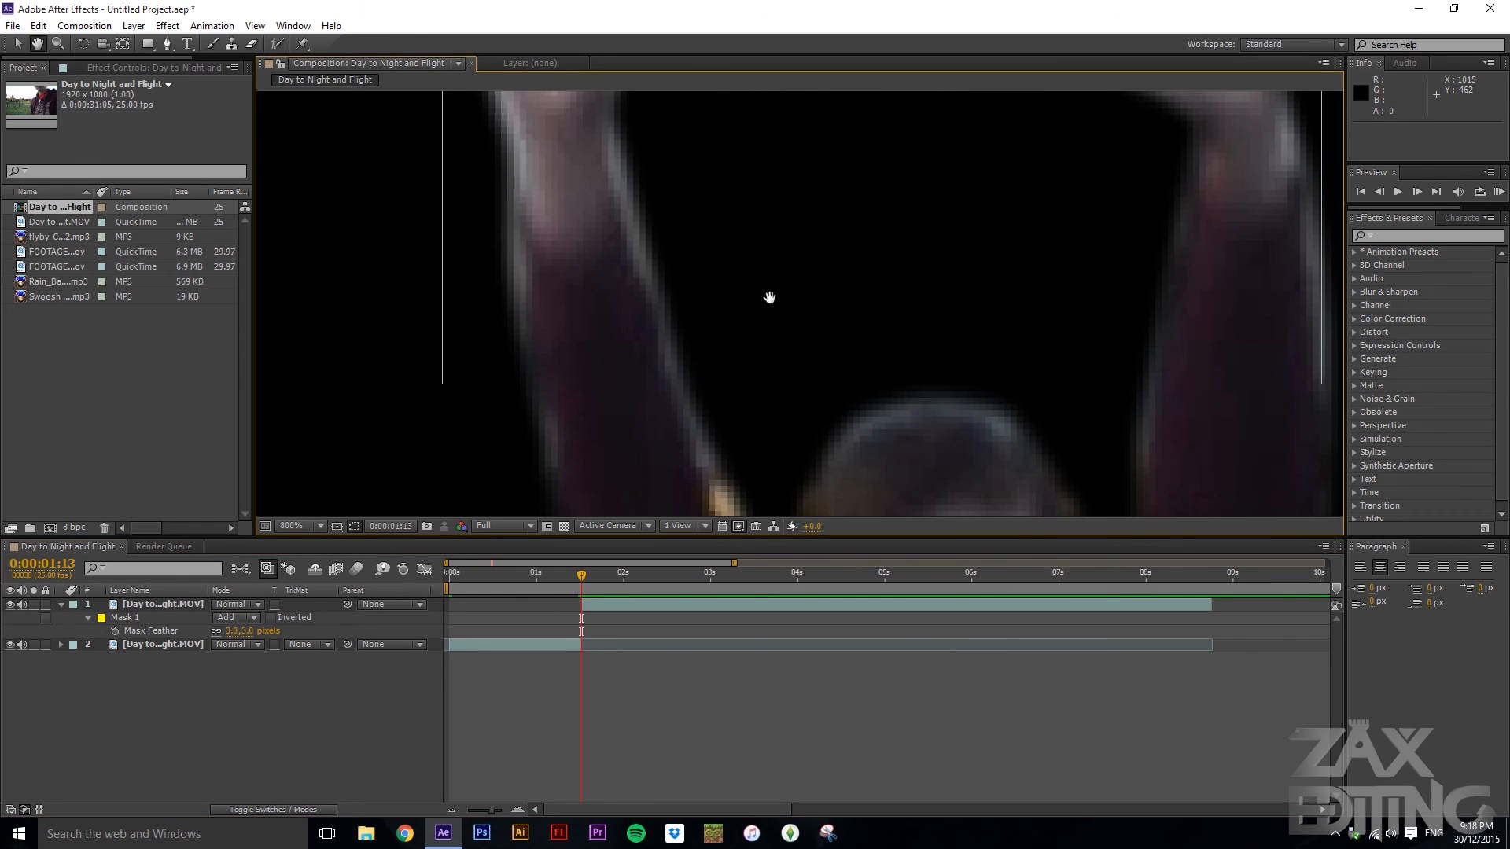
{"action": "scroll", "coordinate": [684, 398], "scroll_direction": "down", "scroll_amount": 8}
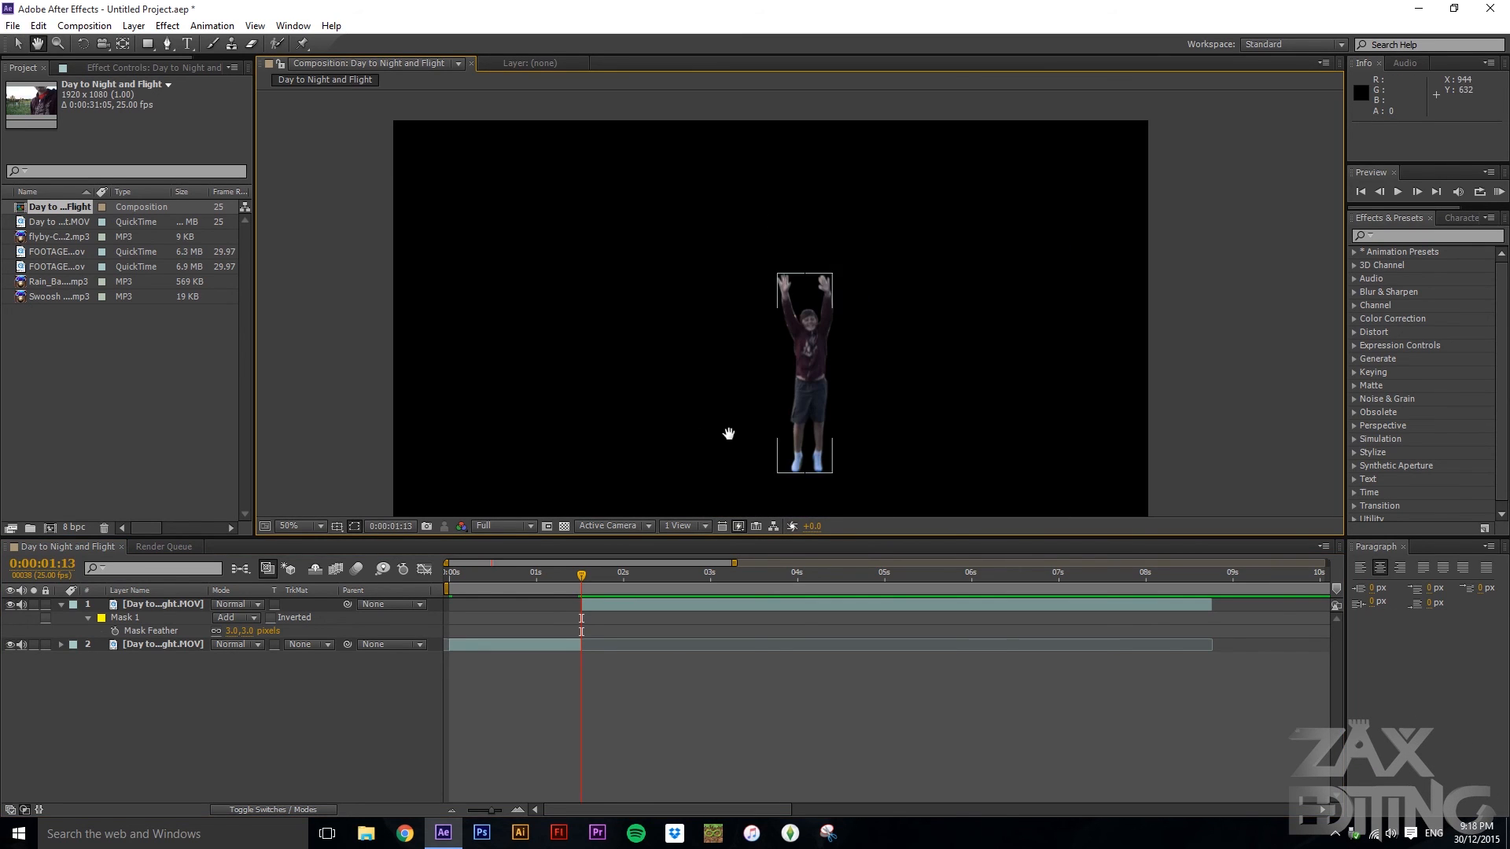
{"action": "key", "text": "h"}
{"action": "left_click_drag", "start_coordinate": [1003, 420], "coordinate": [1004, 321]}
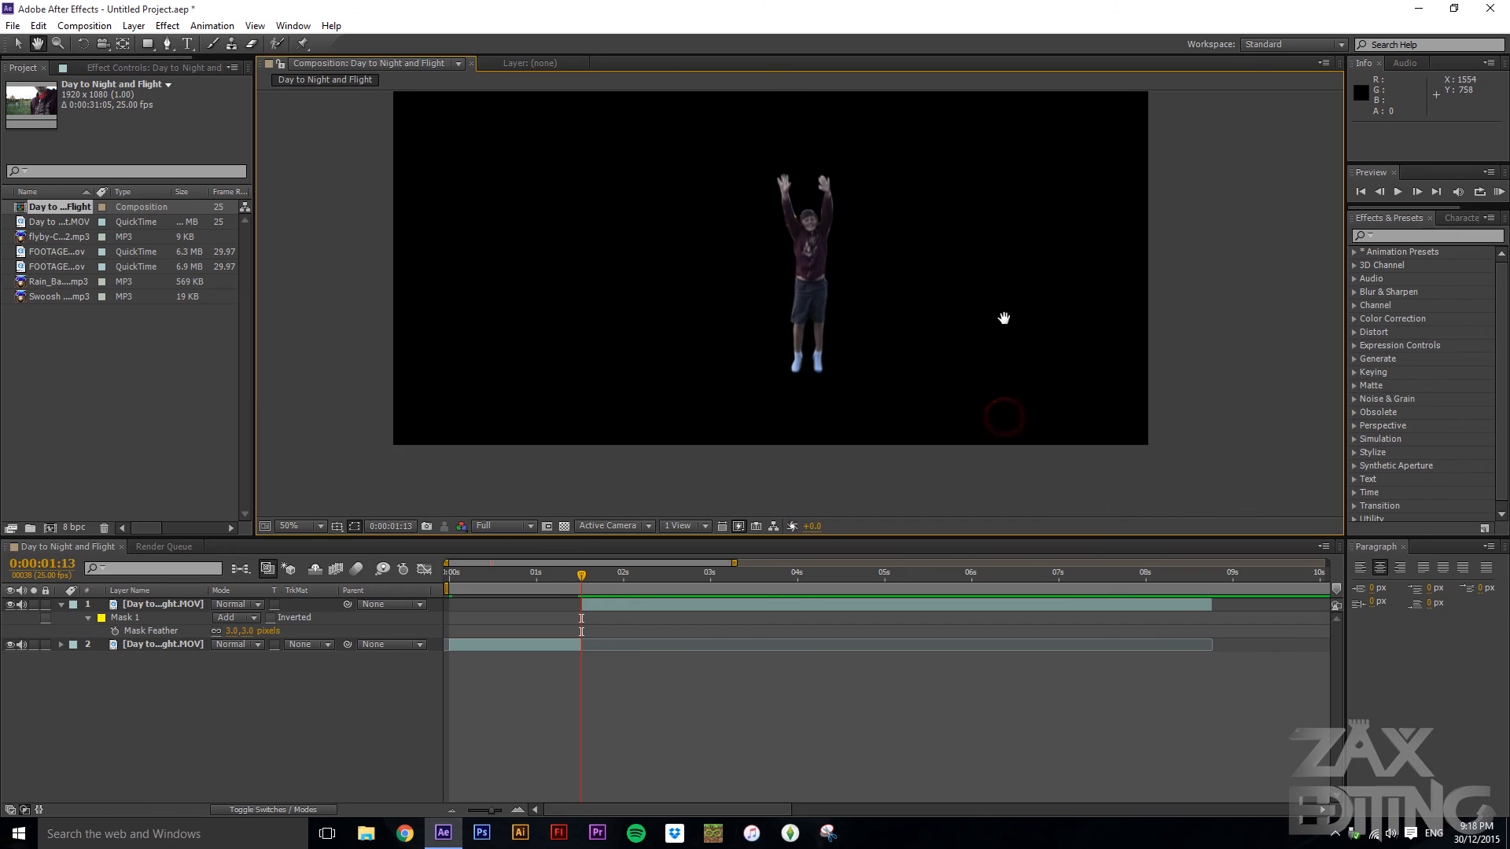
{"action": "mouse_move", "coordinate": [1001, 375]}
{"action": "left_mouse_down"}
{"action": "mouse_move", "coordinate": [1001, 408]}
{"action": "mouse_move", "coordinate": [1005, 391]}
{"action": "left_mouse_up"}
{"action": "key", "text": "v"}
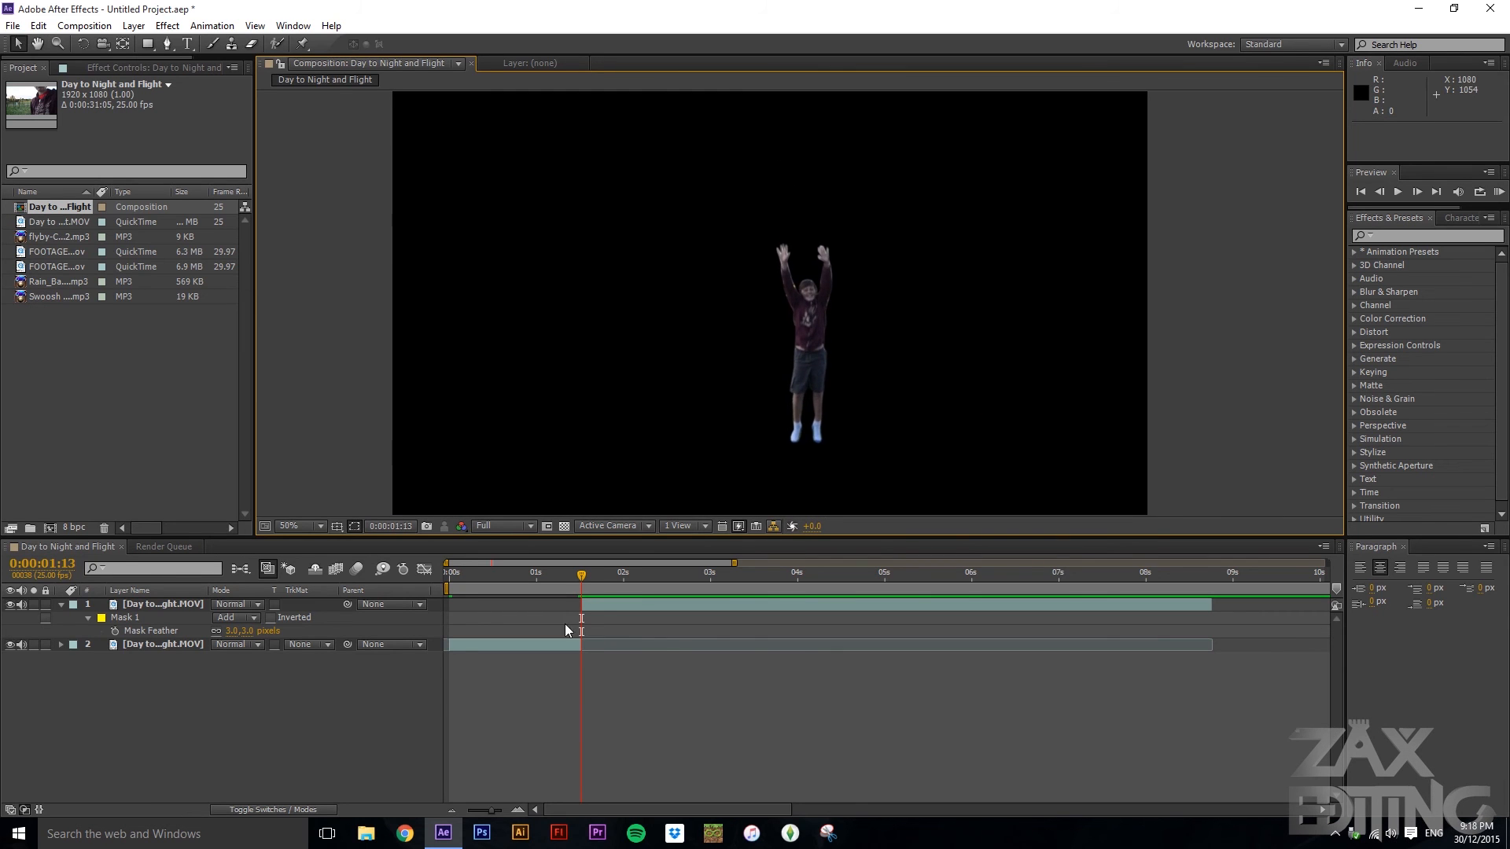
- Extend the end of the lower footage layer past the split to 0:00:03:07
{"action": "mouse_move", "coordinate": [578, 578]}
{"action": "left_mouse_down"}
{"action": "mouse_move", "coordinate": [451, 576]}
{"action": "mouse_move", "coordinate": [589, 596]}
{"action": "mouse_move", "coordinate": [585, 576]}
{"action": "left_mouse_up"}
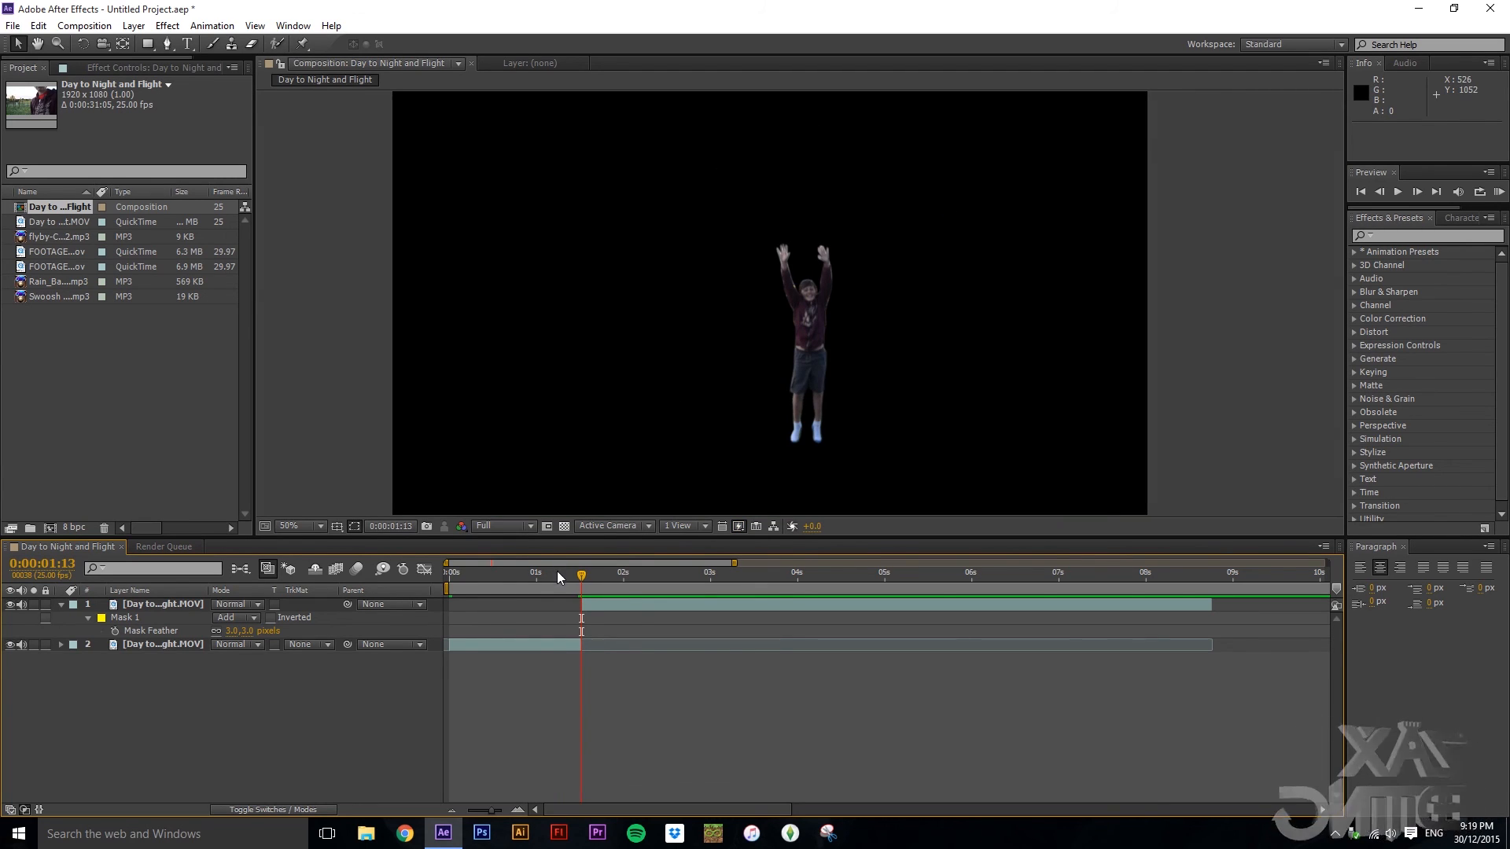
{"action": "left_click", "coordinate": [190, 646]}
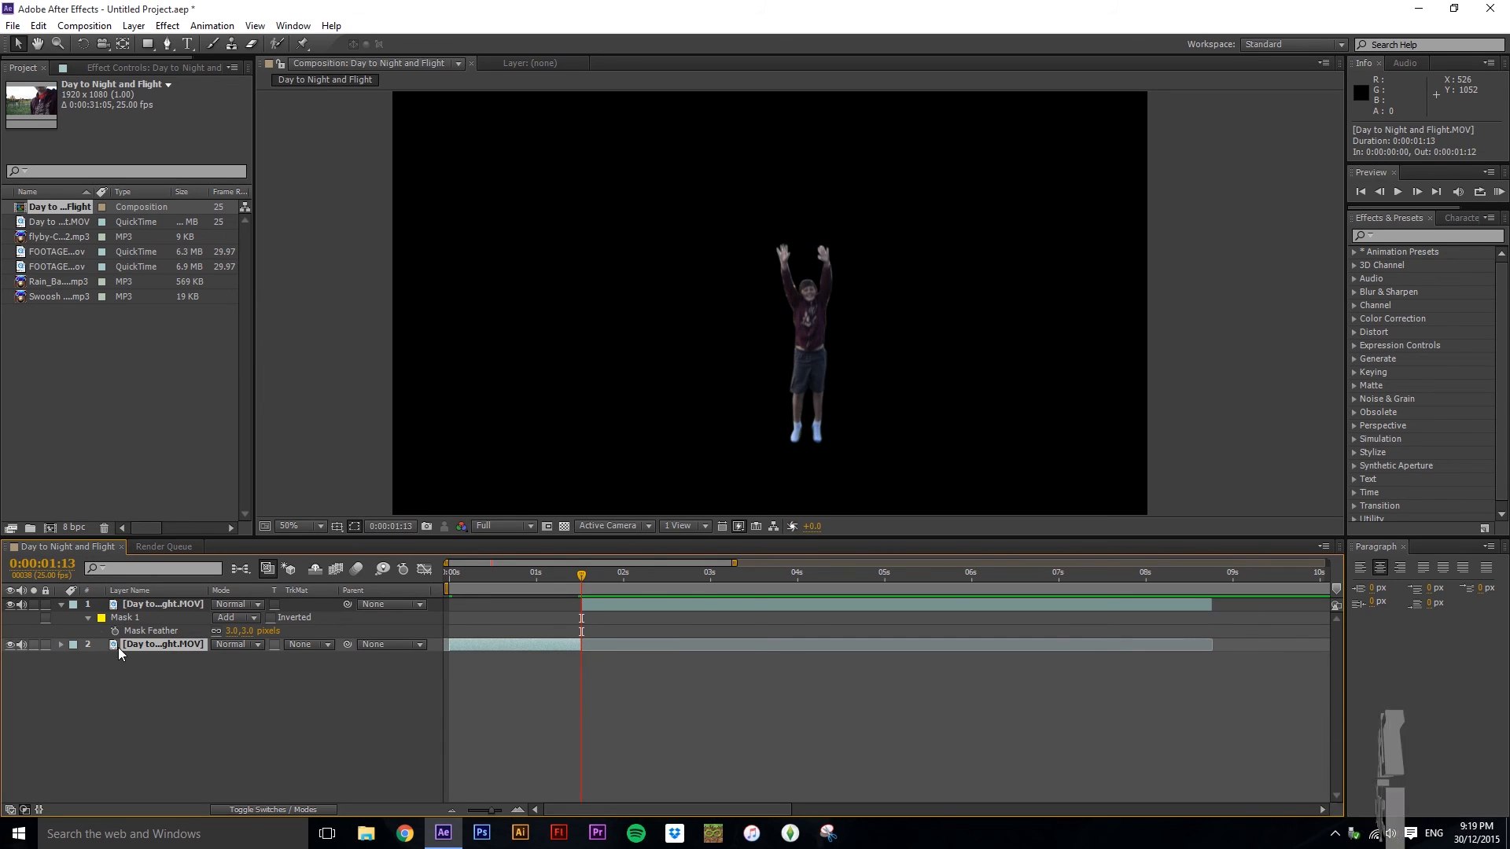
{"action": "left_click", "coordinate": [135, 686]}
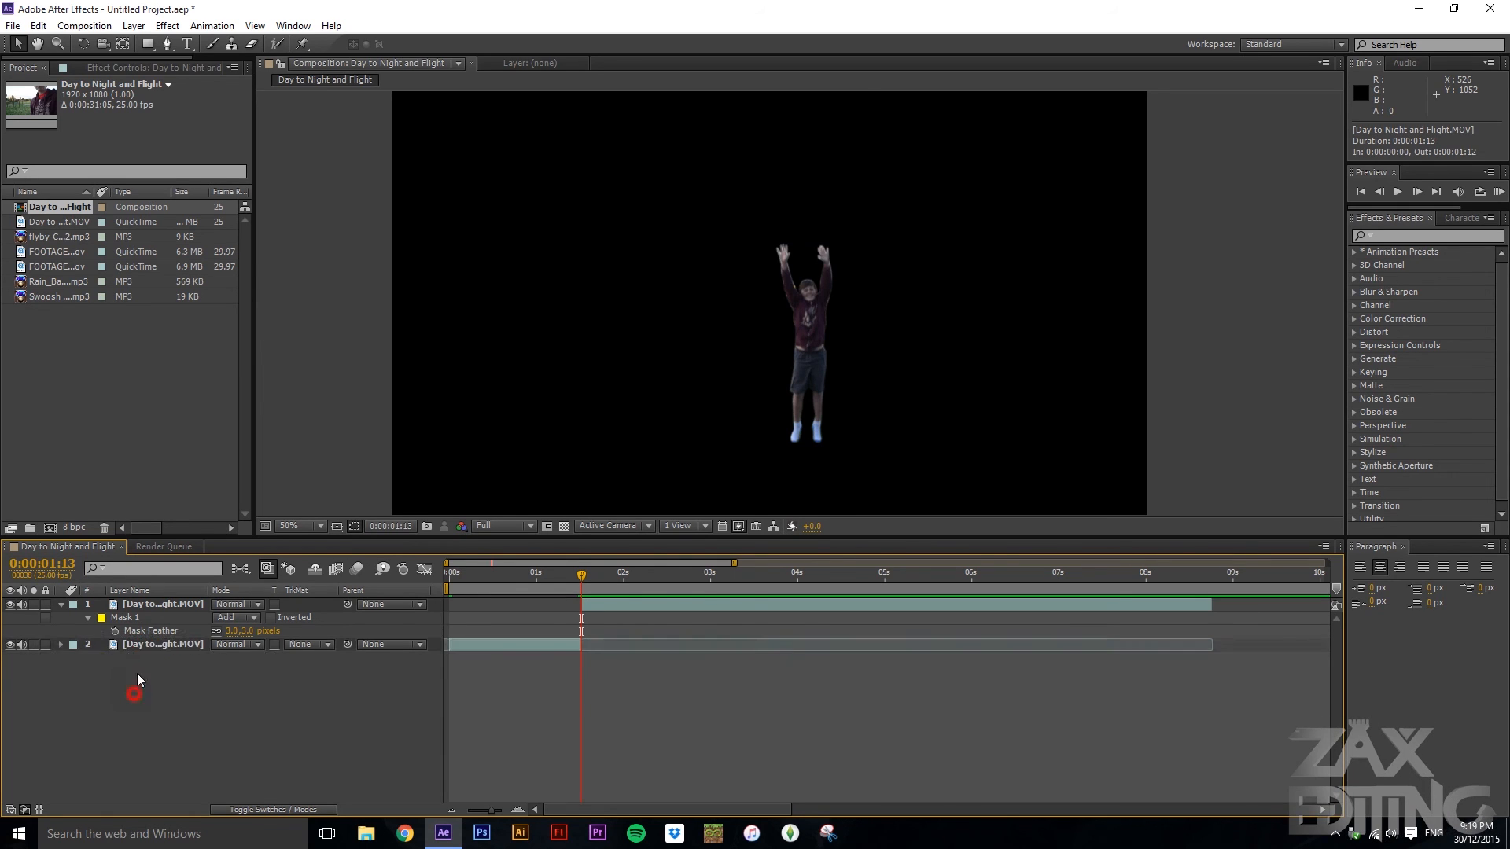
{"action": "left_click", "coordinate": [144, 647]}
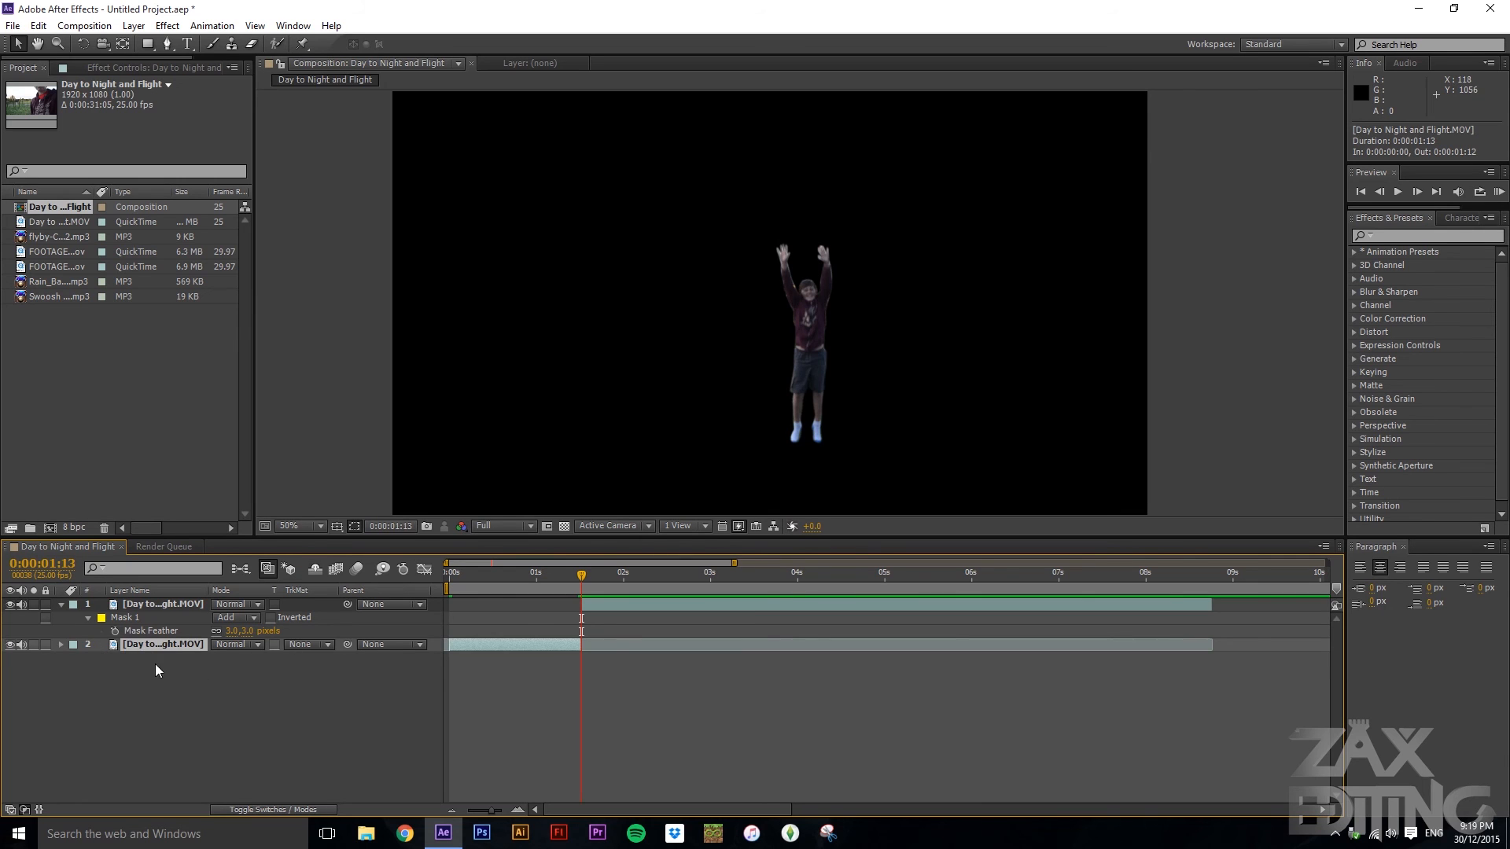
{"action": "left_click", "coordinate": [156, 670]}
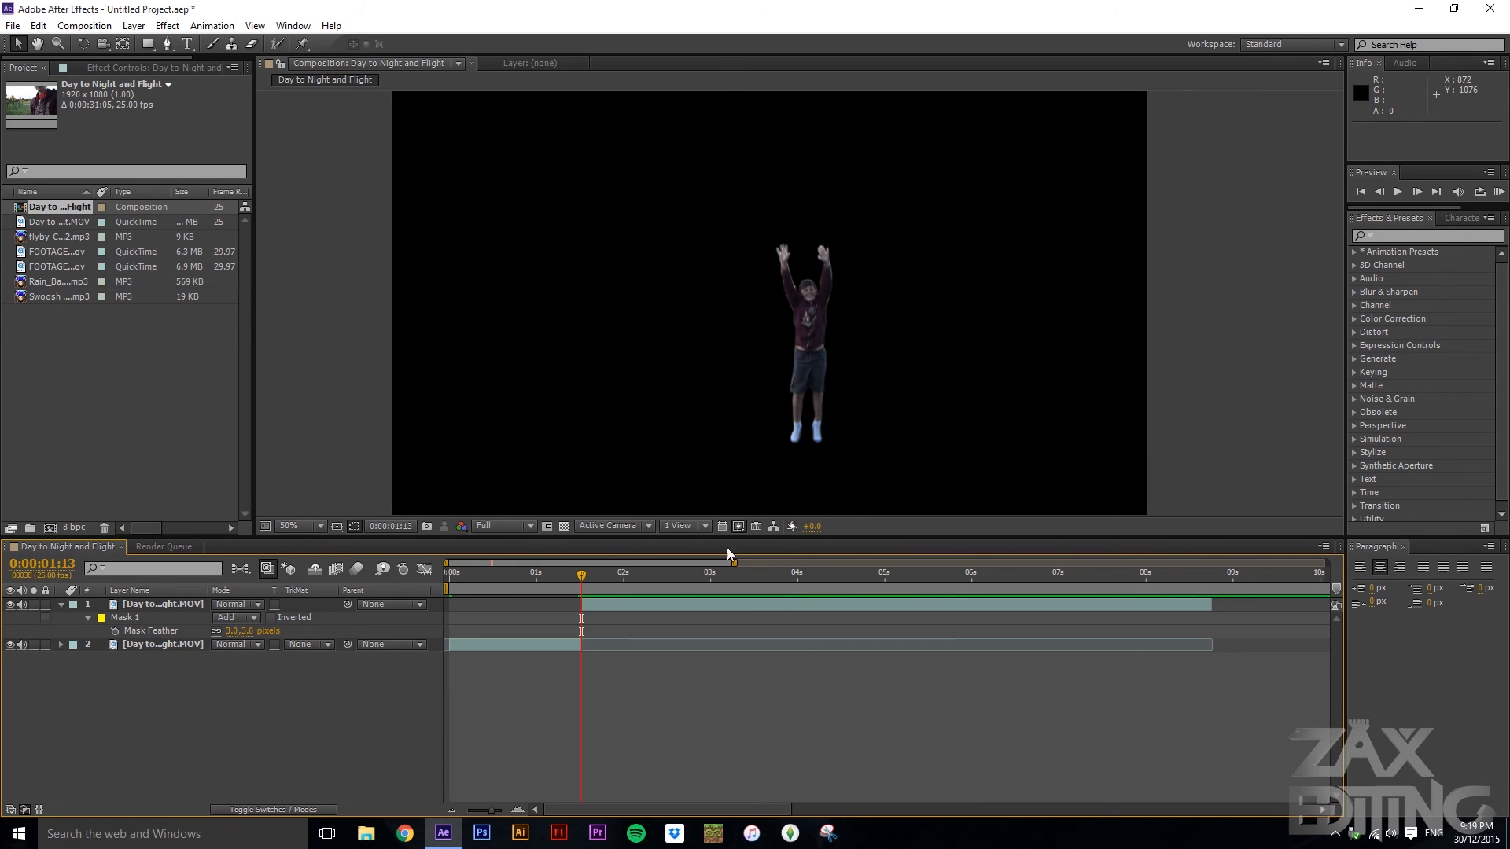
{"action": "left_click_drag", "start_coordinate": [579, 647], "coordinate": [649, 645]}
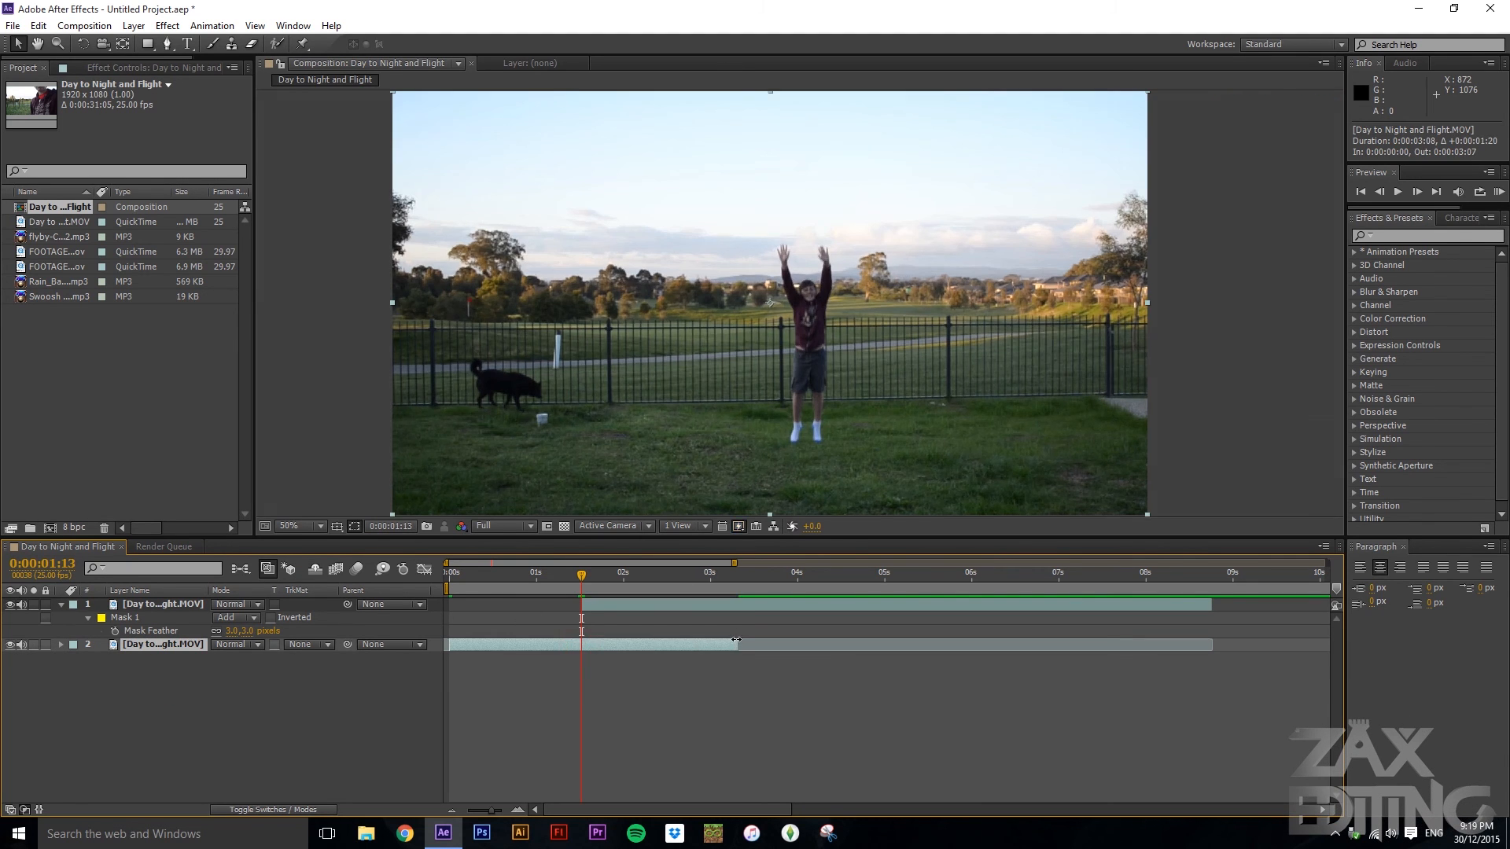
- Draw a closed five-point Pen mask on the lower layer around the left part of the footage, ending just beside the jumper
{"action": "key", "text": "space"}
{"action": "left_click_drag", "start_coordinate": [661, 406], "coordinate": [654, 350]}
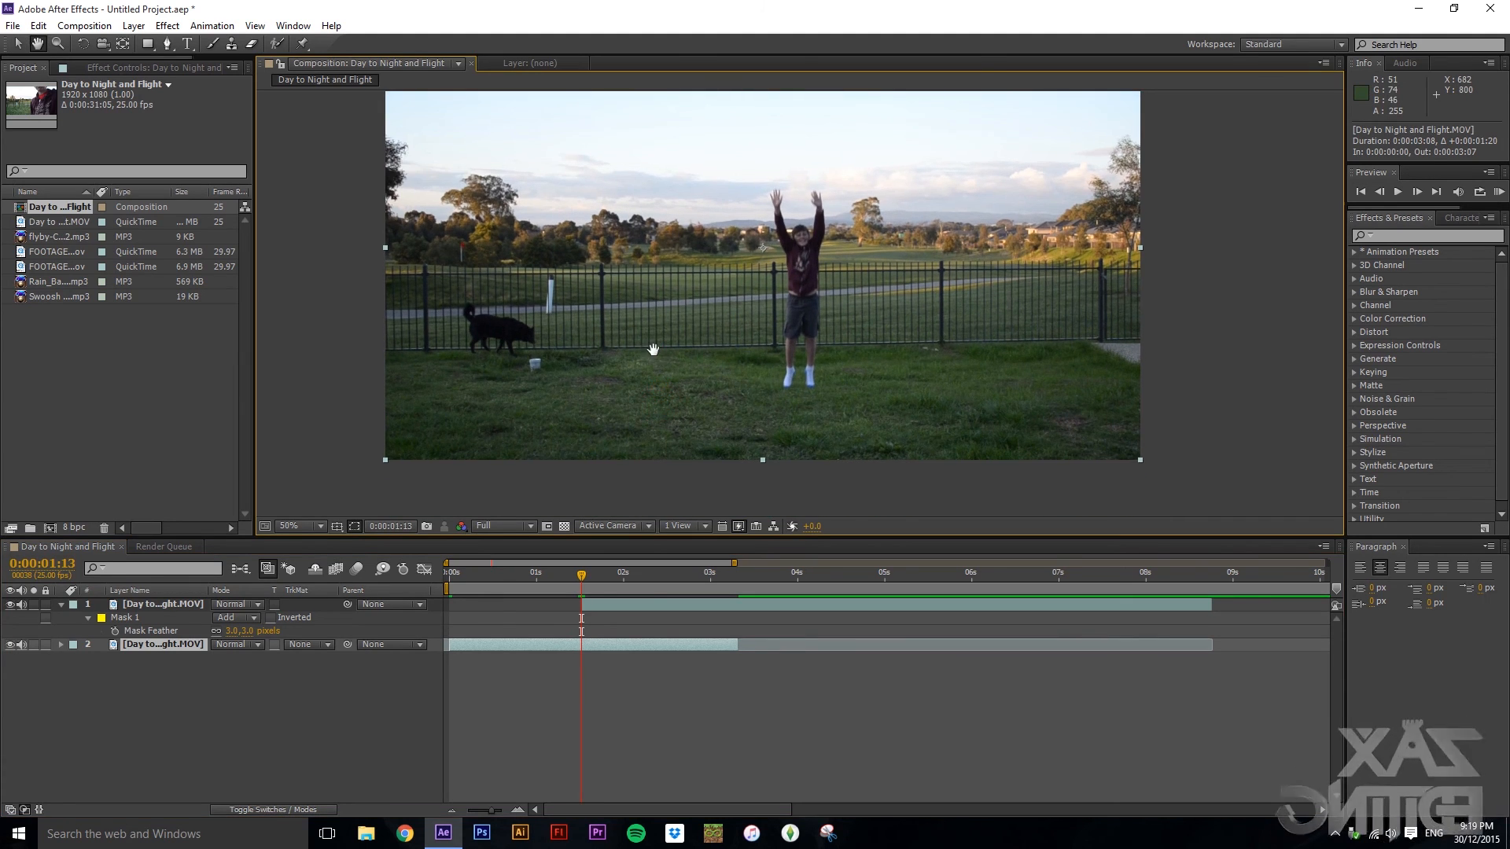
{"action": "scroll", "coordinate": [654, 350], "scroll_direction": "down", "scroll_amount": 2}
{"action": "scroll", "coordinate": [654, 350], "scroll_direction": "up", "scroll_amount": 2}
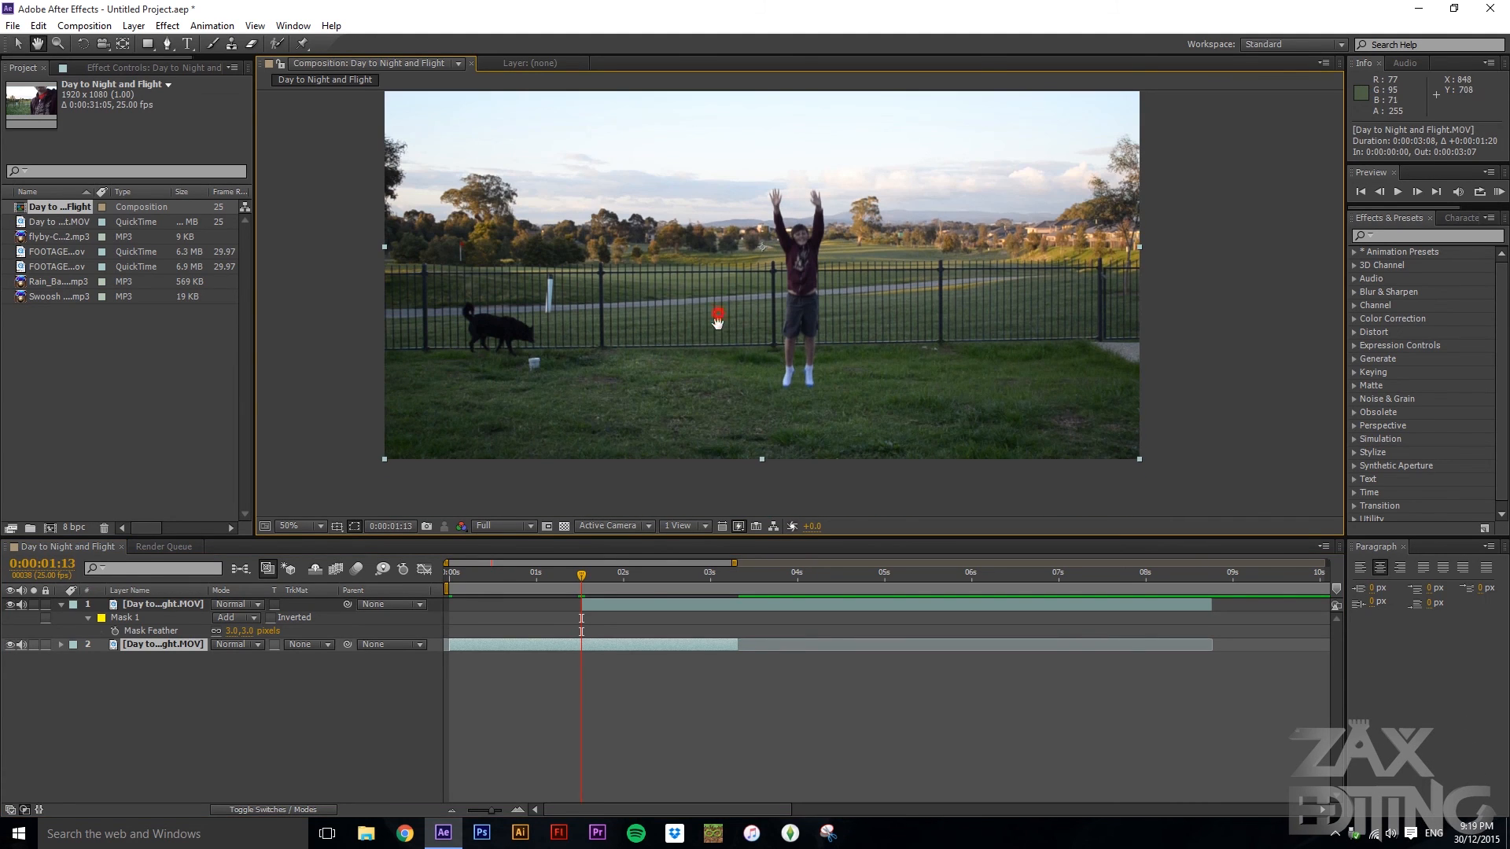
{"action": "left_click_drag", "start_coordinate": [718, 319], "coordinate": [720, 349]}
{"action": "scroll", "coordinate": [720, 349], "scroll_direction": "down", "scroll_amount": 2}
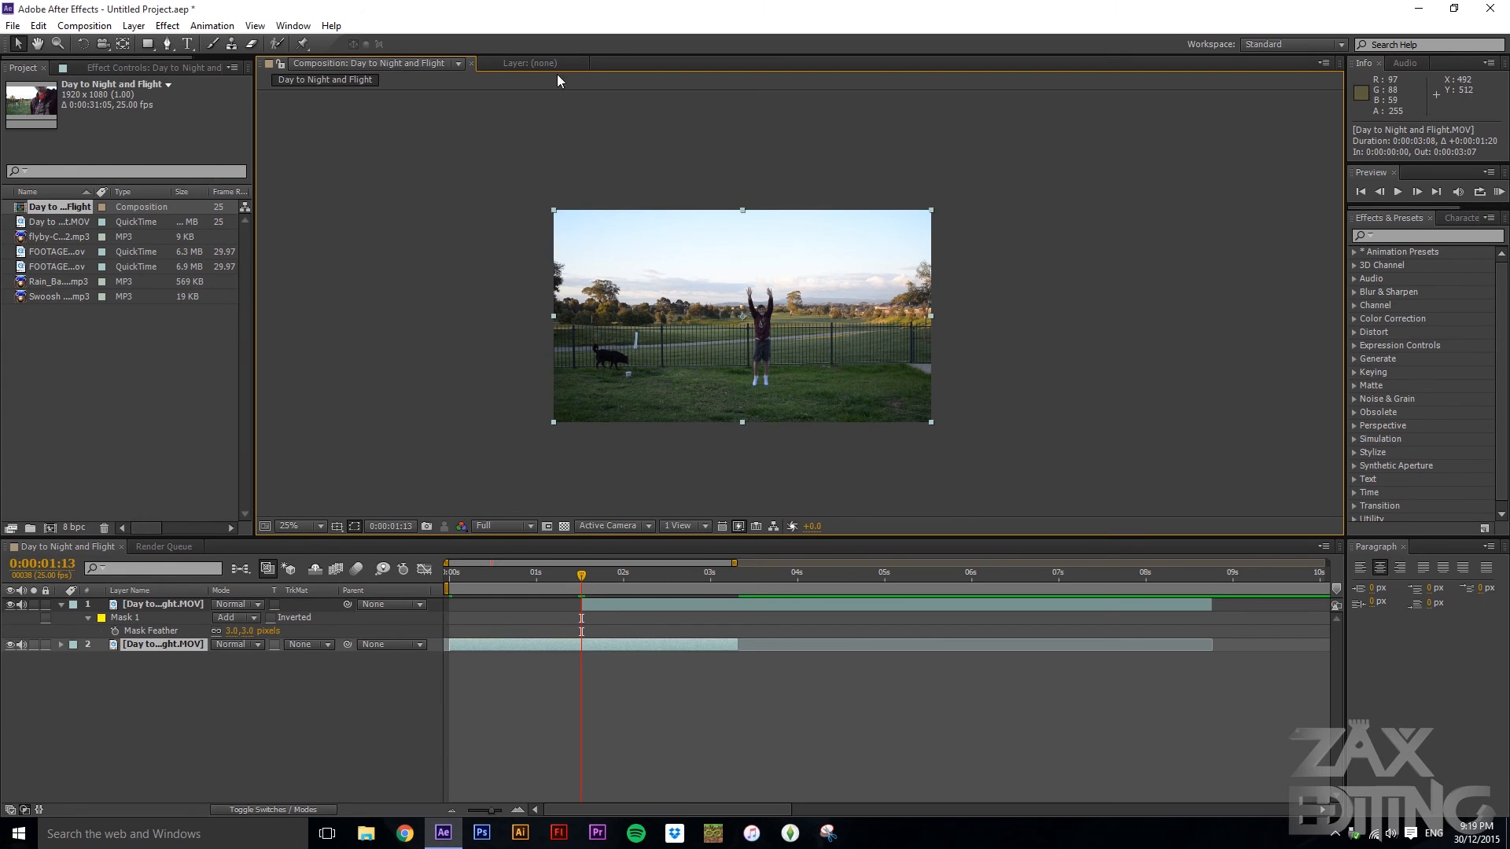
{"action": "left_click", "coordinate": [169, 44]}
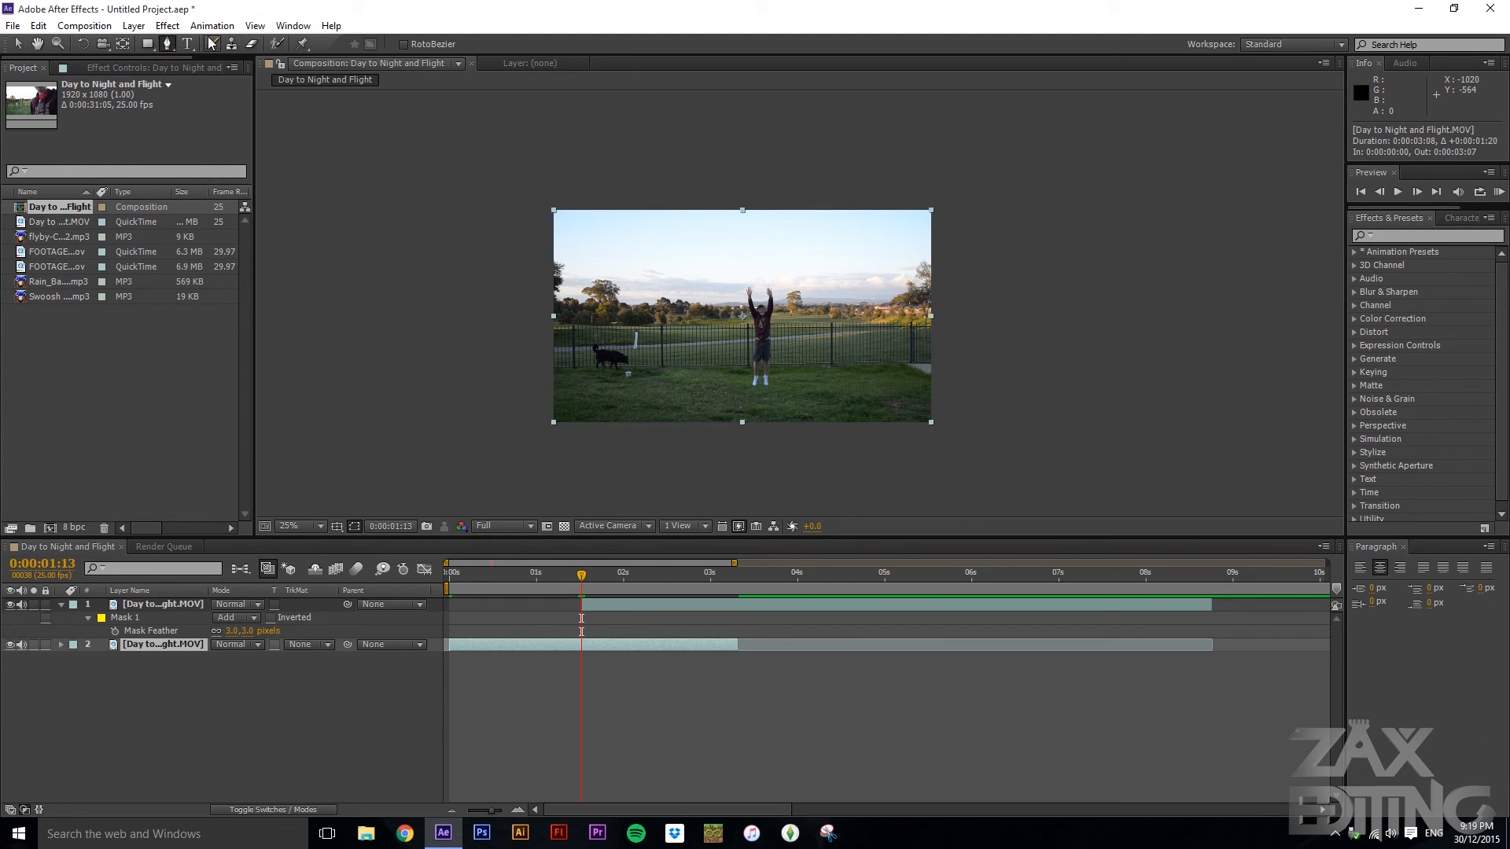
{"action": "left_click", "coordinate": [530, 199]}
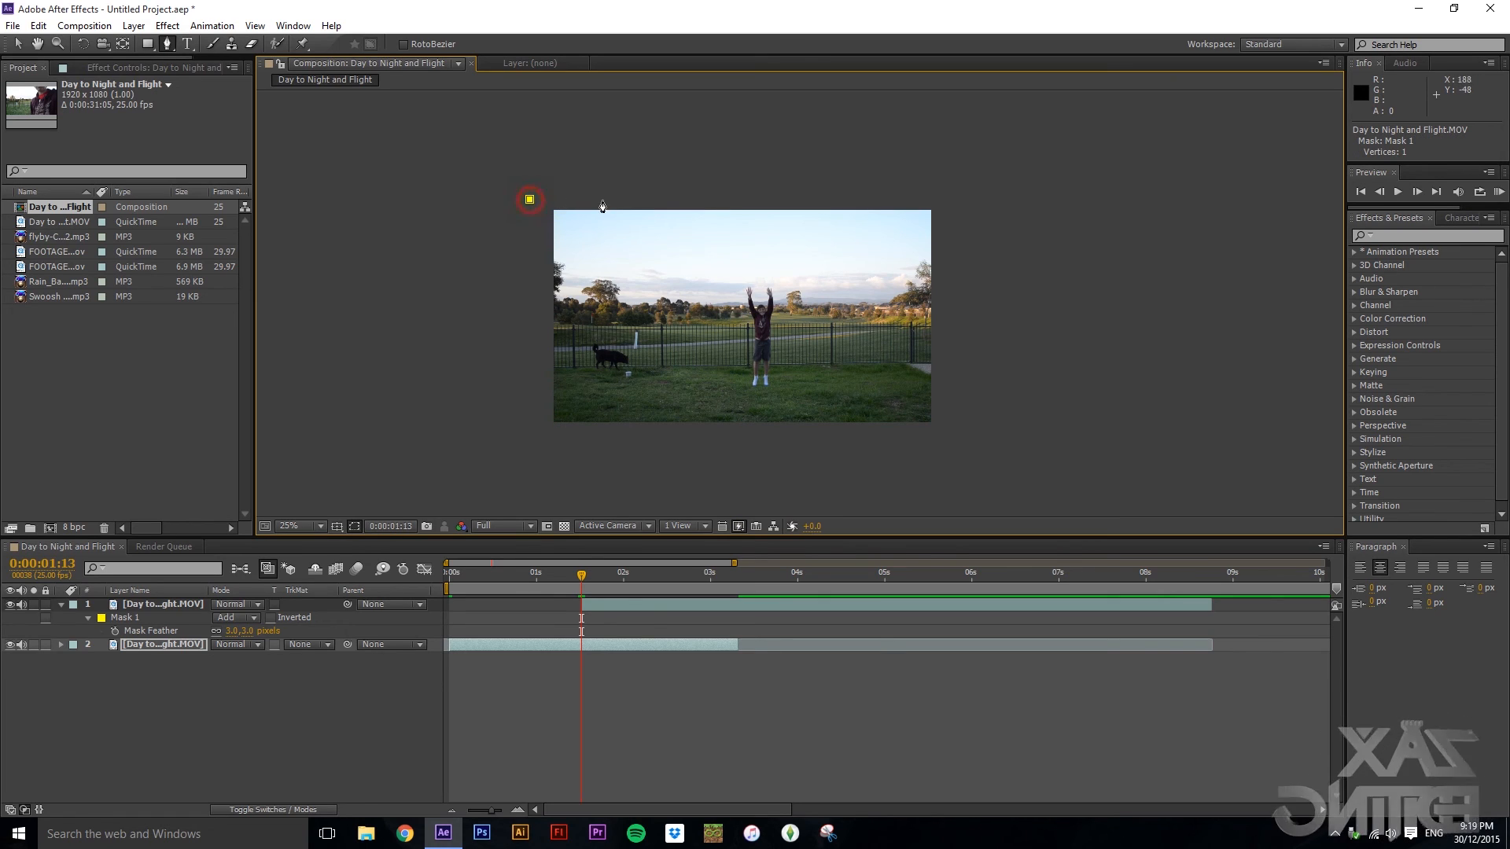
{"action": "left_click", "coordinate": [637, 200]}
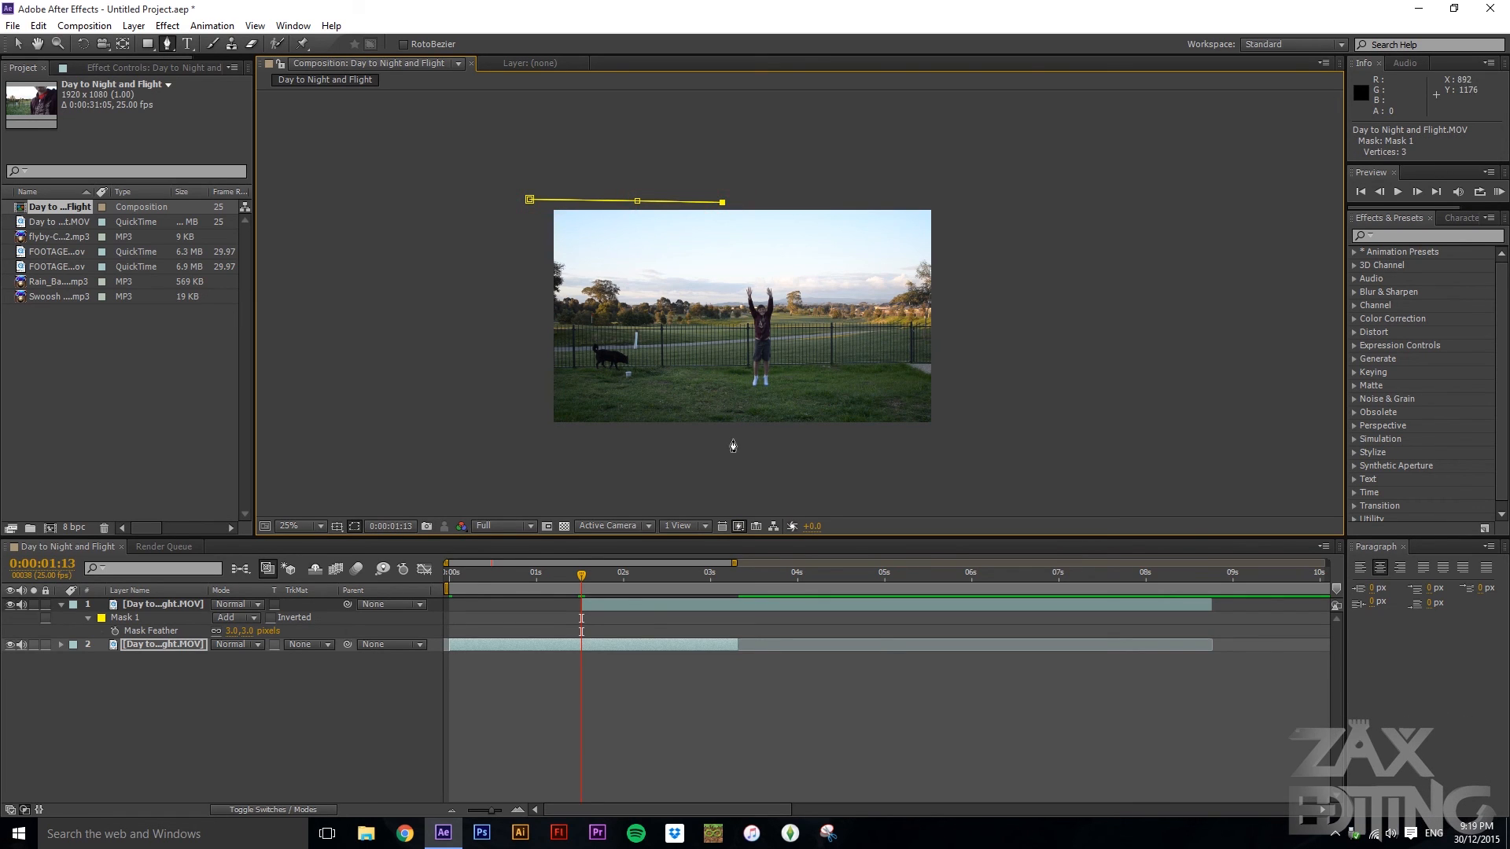
{"action": "left_click", "coordinate": [529, 199]}
{"action": "key", "text": "v"}
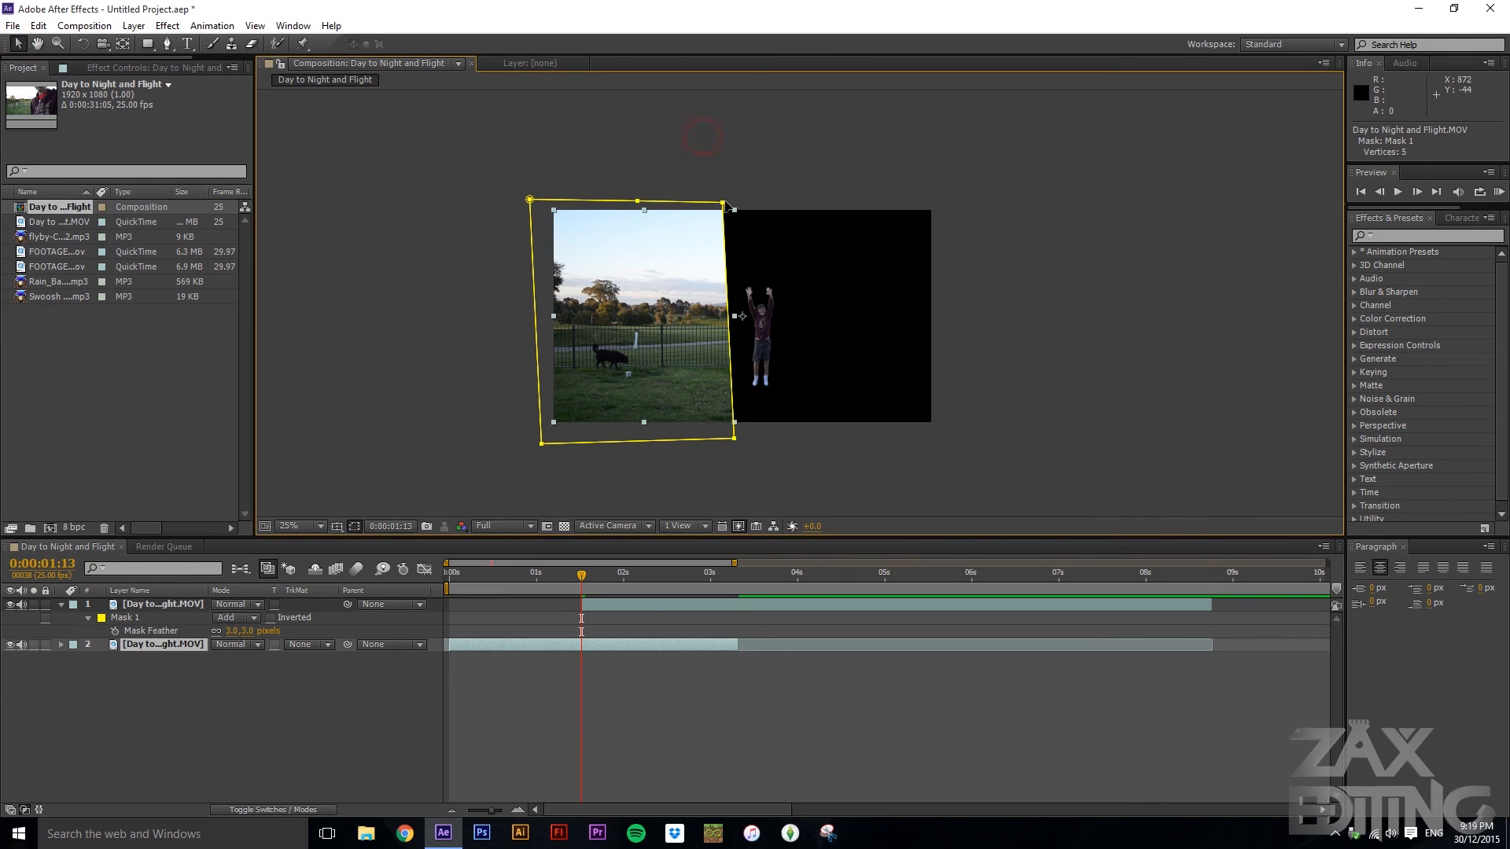
{"action": "left_click", "coordinate": [726, 203]}
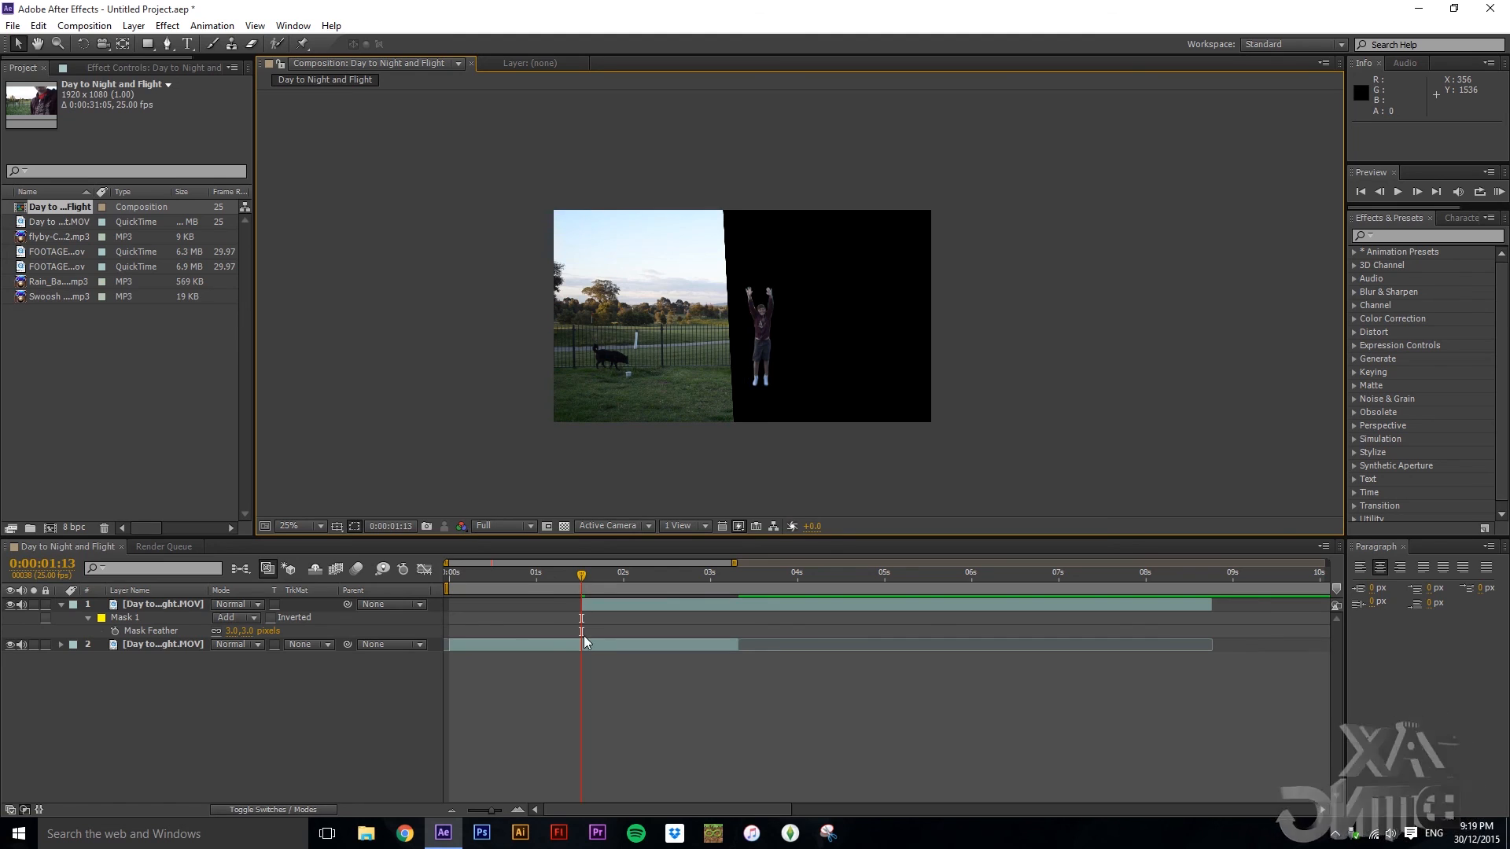
- Turn on Mask Path keyframing for the lower layer's Mask 1 at 0:00:01:13
{"action": "left_click", "coordinate": [178, 647]}
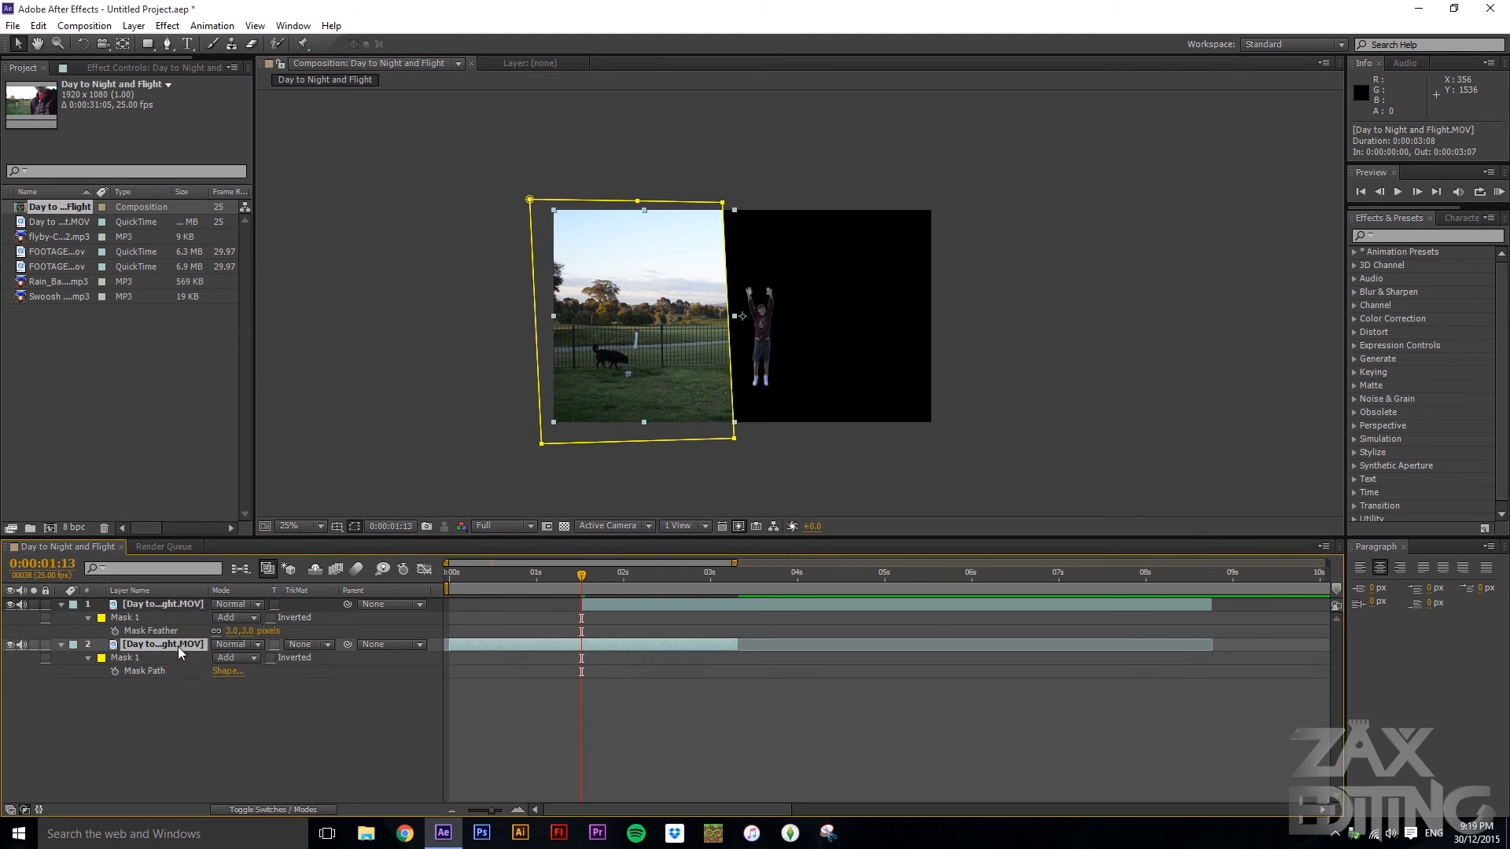
{"action": "left_click", "coordinate": [137, 661]}
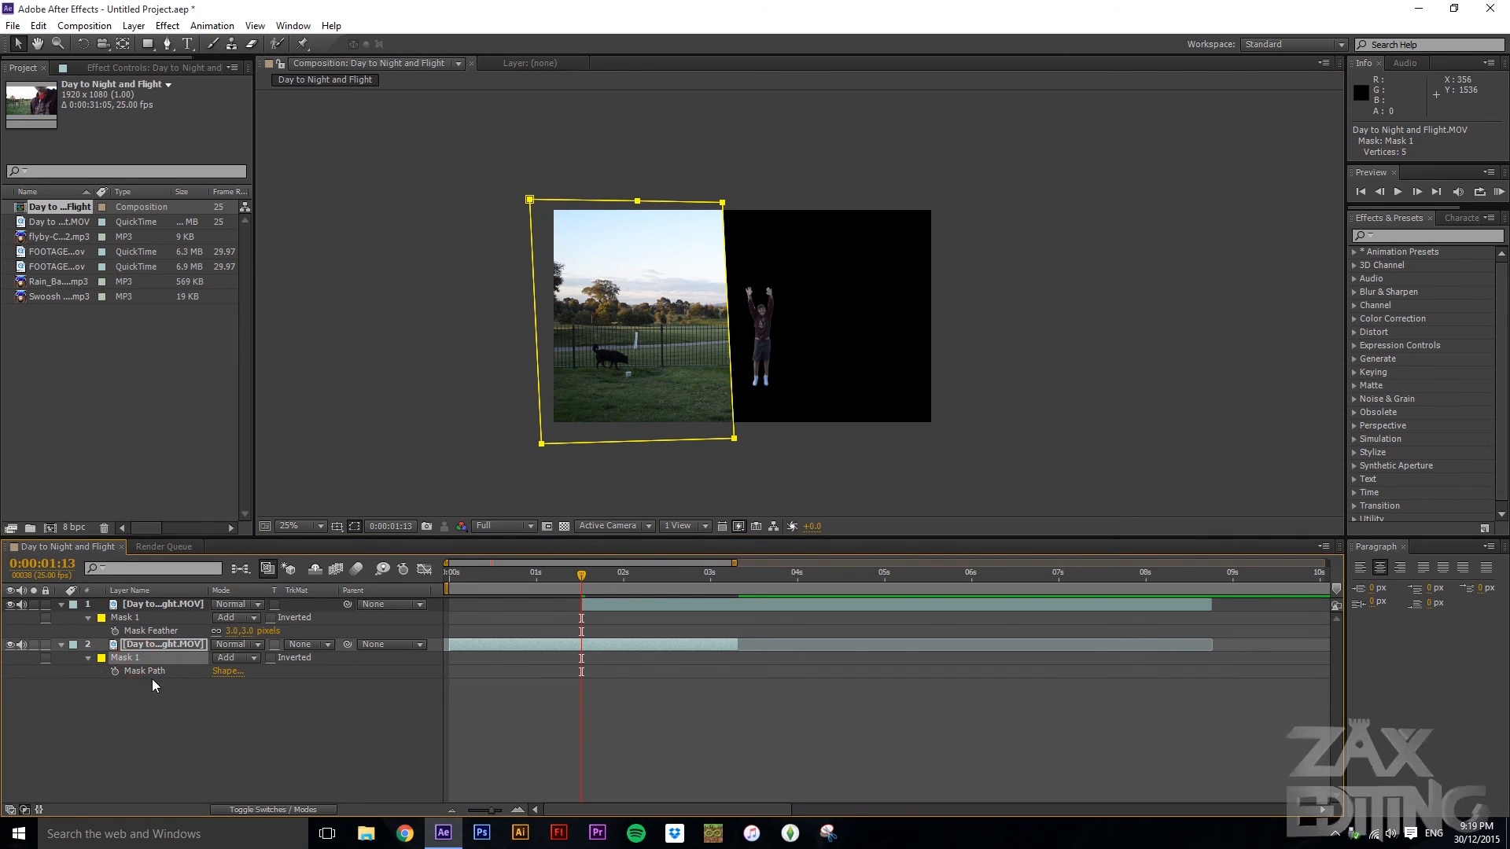
{"action": "left_click", "coordinate": [115, 671]}
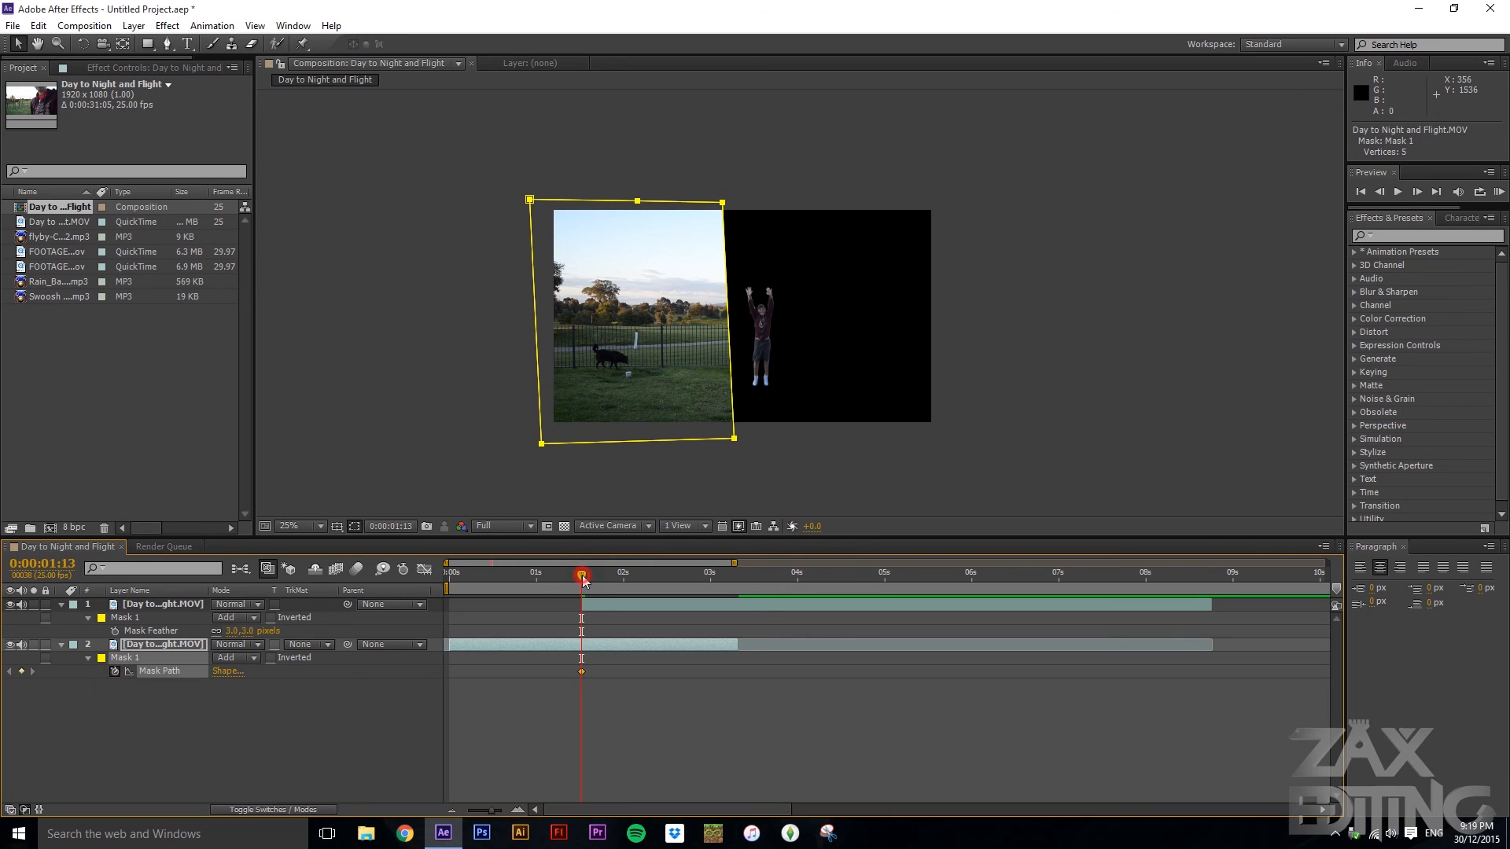
- At 0:00:01:12, reshape the lower layer's Mask 1 path so that it encloses the entire frame
{"action": "left_click_drag", "start_coordinate": [583, 579], "coordinate": [579, 578]}
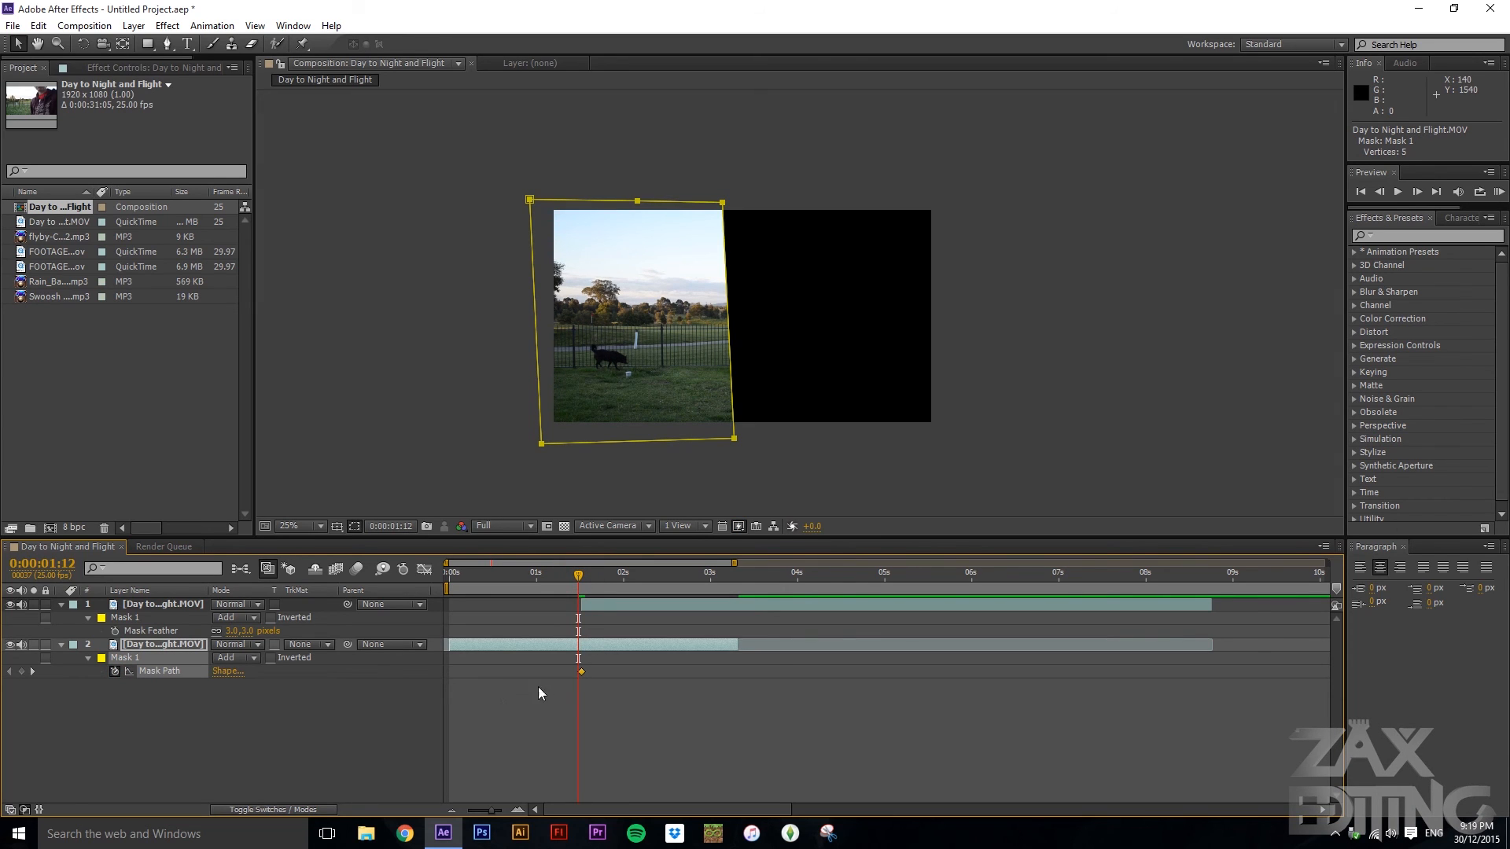
{"action": "mouse_move", "coordinate": [722, 203]}
{"action": "left_mouse_down"}
{"action": "mouse_move", "coordinate": [780, 197]}
{"action": "mouse_move", "coordinate": [705, 199]}
{"action": "left_mouse_up"}
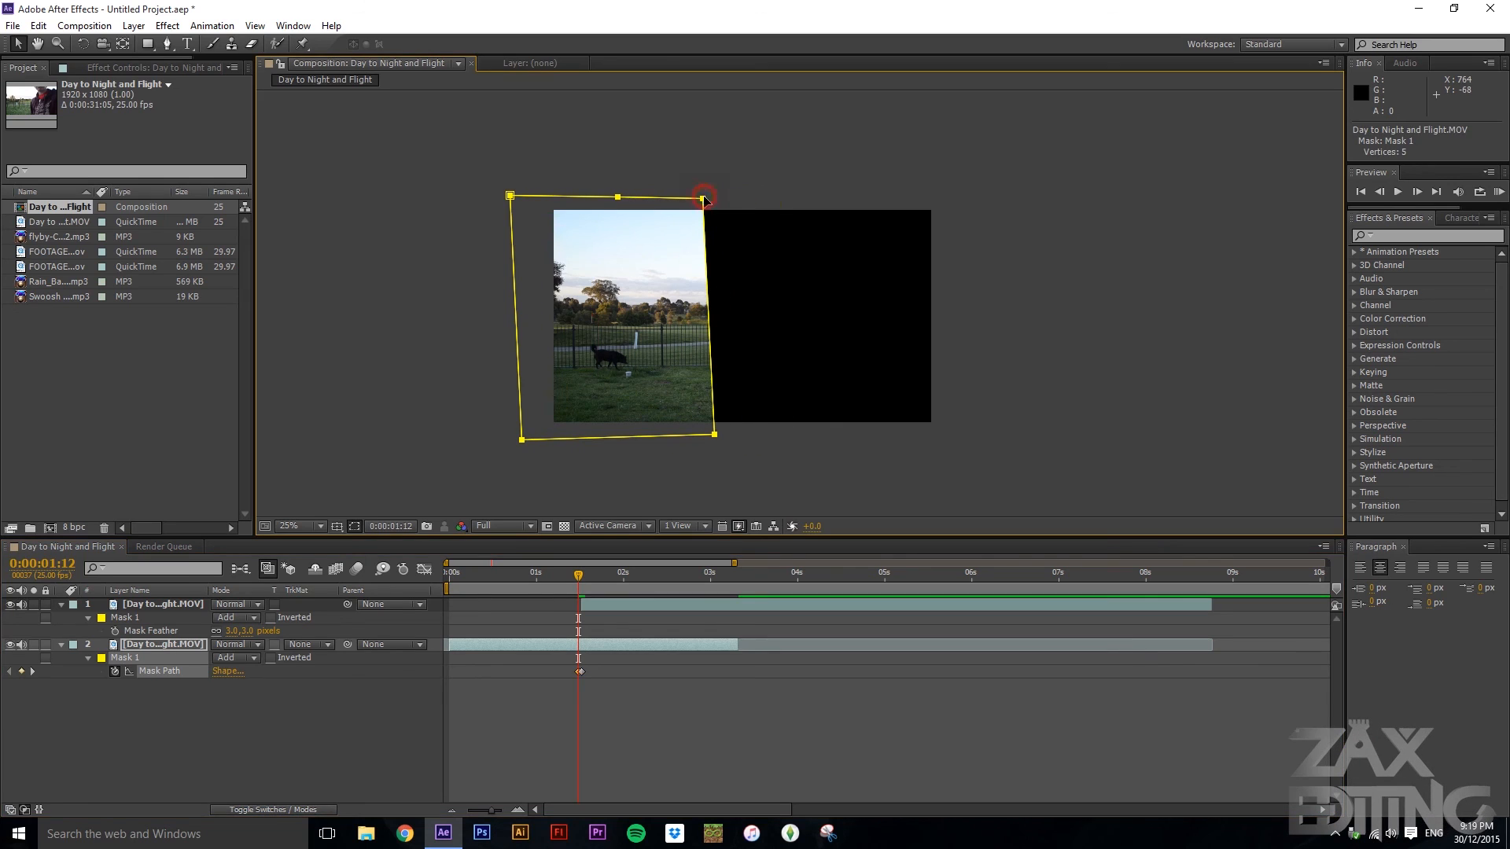
{"action": "left_click", "coordinate": [146, 674]}
{"action": "right_click", "coordinate": [703, 200]}
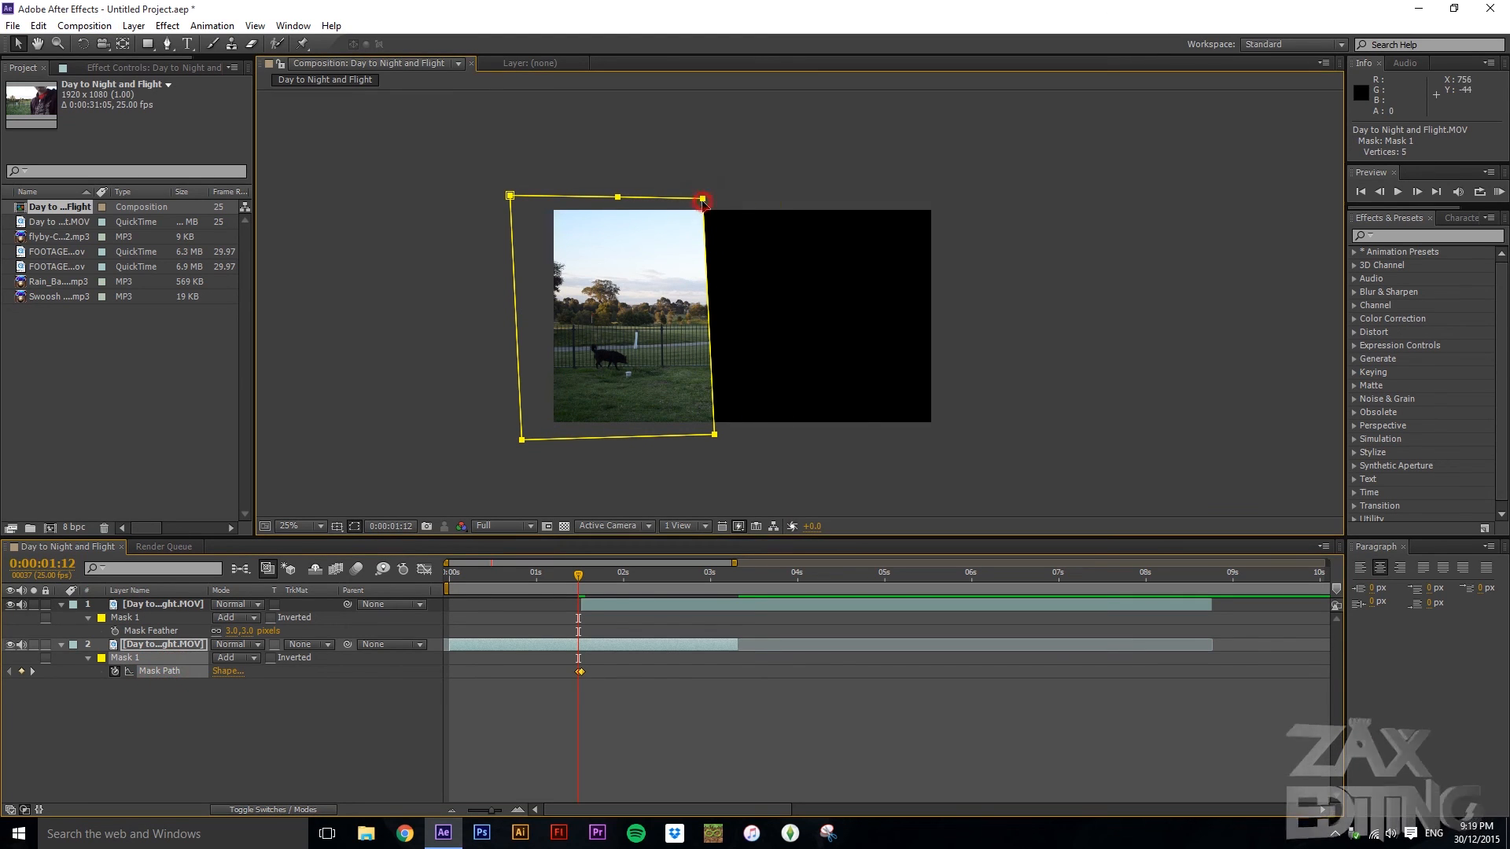
{"action": "left_click", "coordinate": [196, 725]}
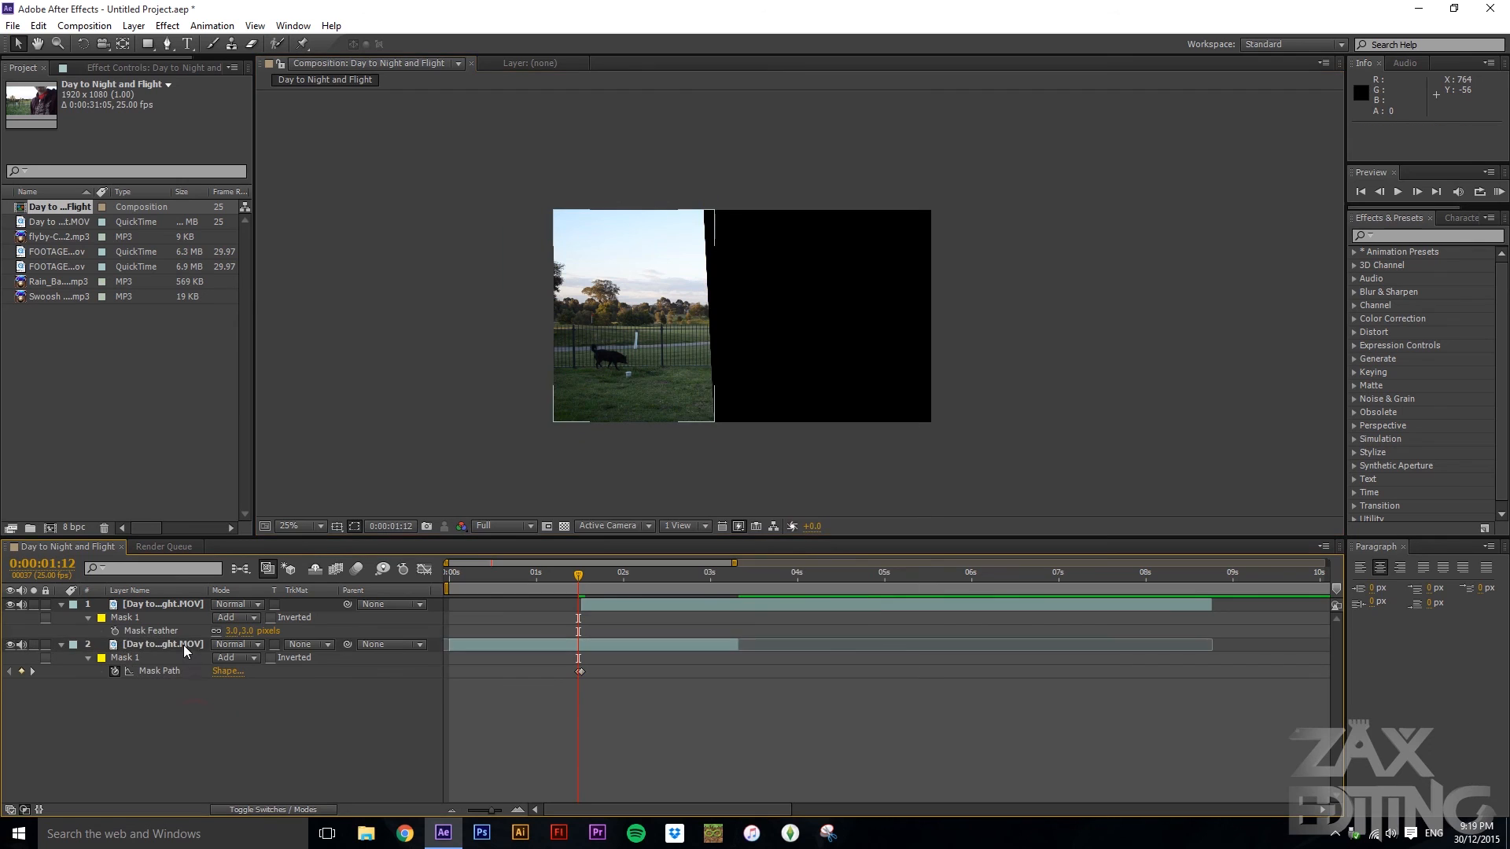
{"action": "left_click", "coordinate": [183, 646]}
{"action": "left_click_drag", "start_coordinate": [705, 200], "coordinate": [968, 192]}
{"action": "left_click", "coordinate": [714, 433]}
{"action": "left_click_drag", "start_coordinate": [714, 433], "coordinate": [960, 448]}
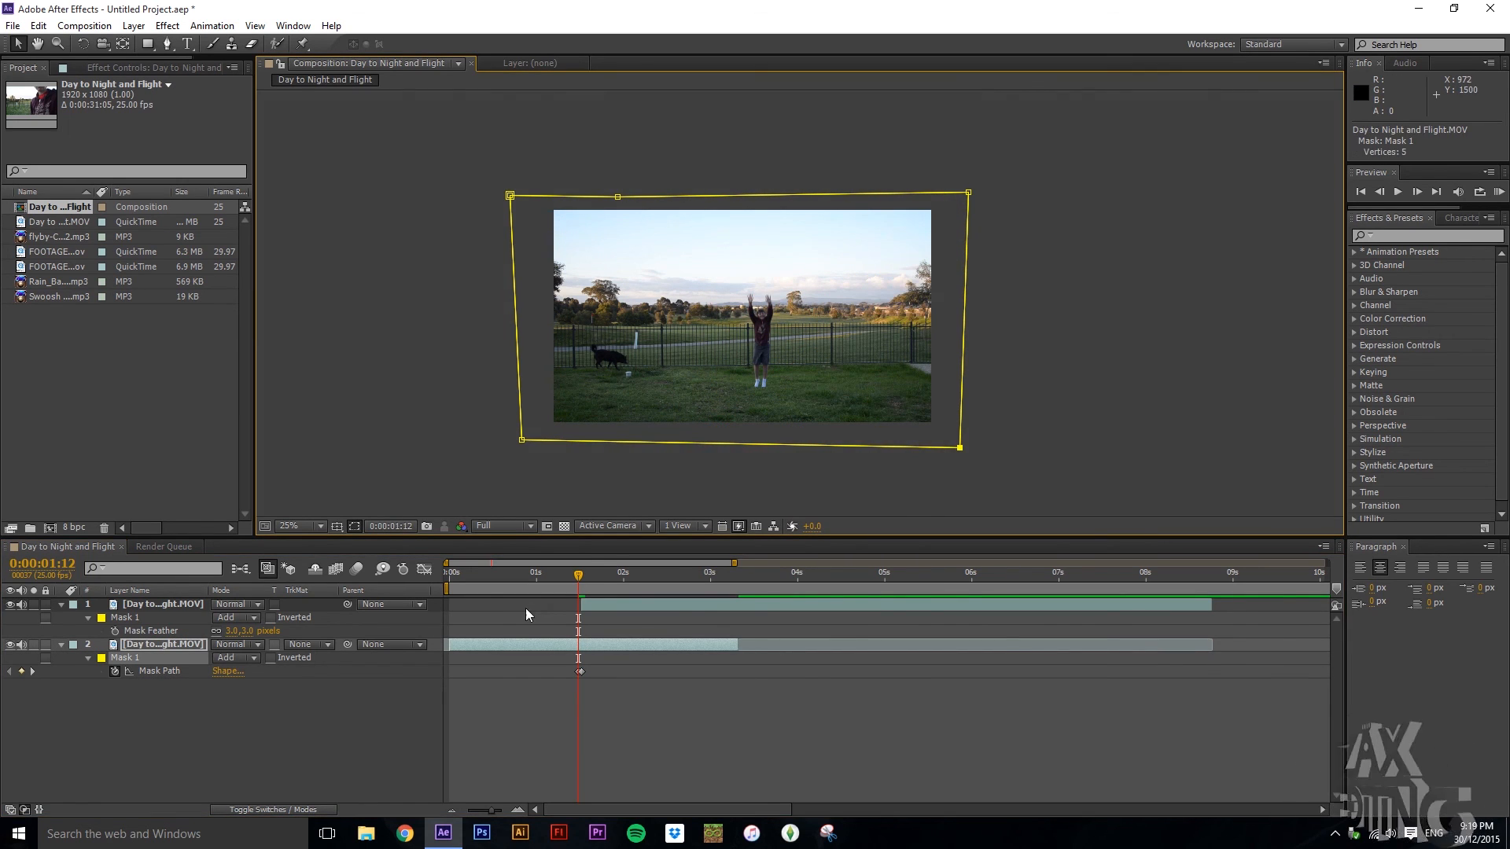
- Extend the end of the lower footage layer a little past 0:00:03:07, to about 3.5 seconds
{"action": "left_click_drag", "start_coordinate": [579, 575], "coordinate": [738, 578]}
{"action": "left_click", "coordinate": [618, 477]}
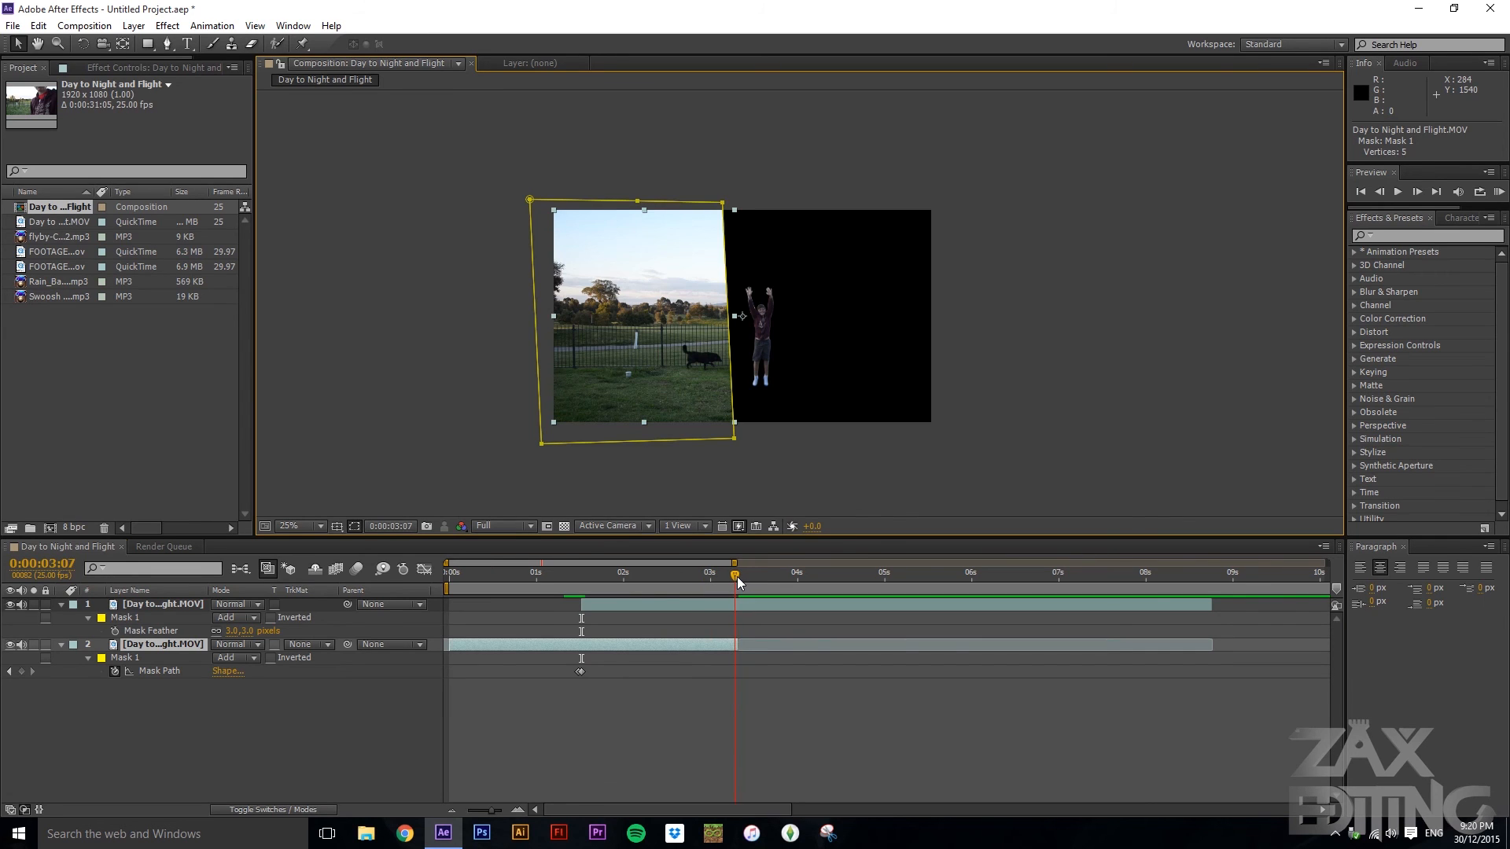
{"action": "left_click", "coordinate": [737, 648]}
{"action": "left_click_drag", "start_coordinate": [738, 649], "coordinate": [830, 647]}
{"action": "left_click_drag", "start_coordinate": [762, 579], "coordinate": [733, 579]}
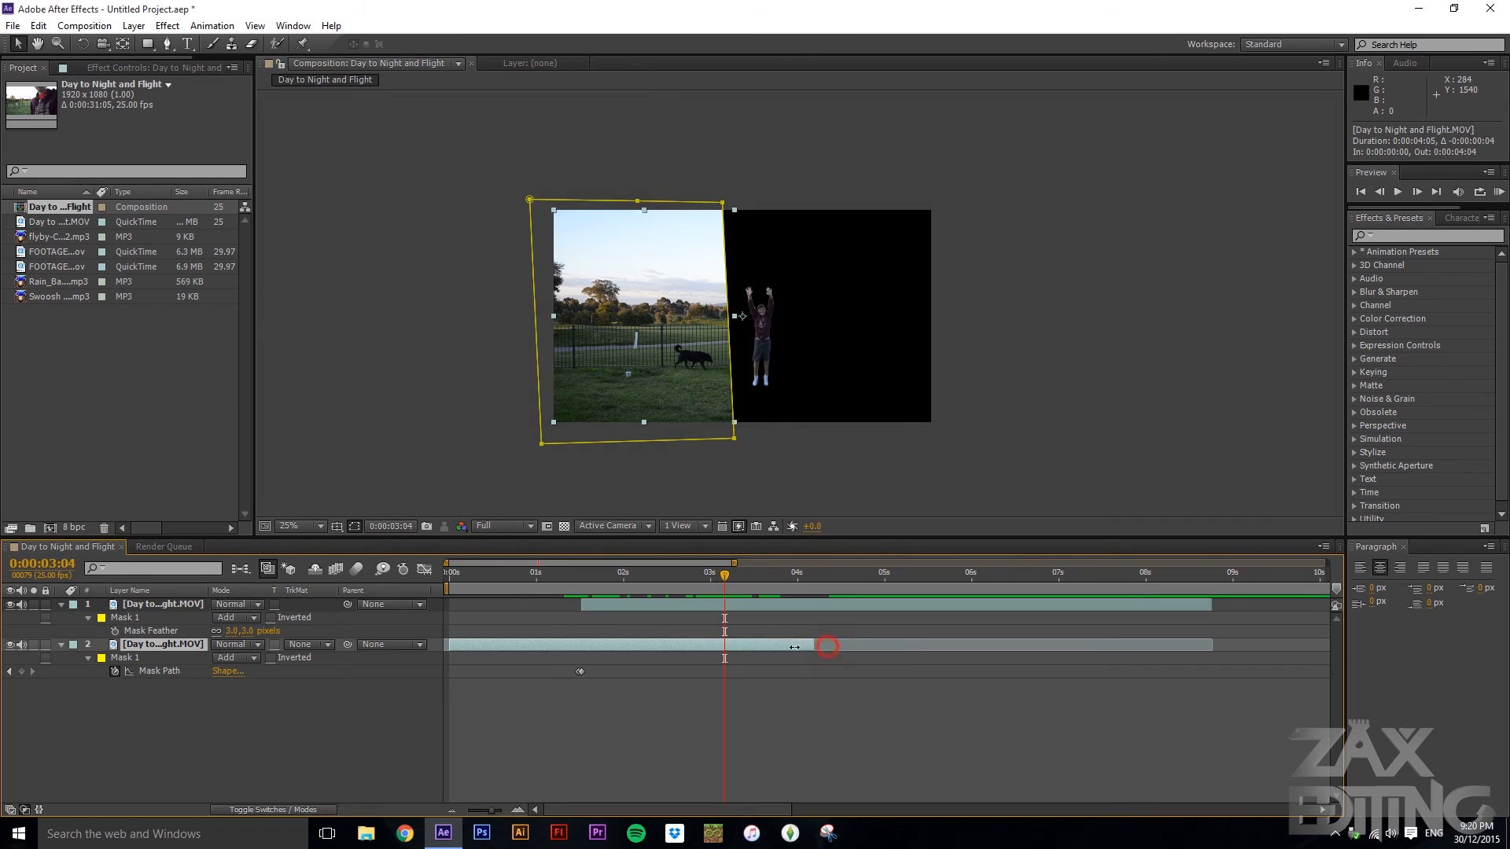
{"action": "left_click_drag", "start_coordinate": [731, 581], "coordinate": [554, 577]}
{"action": "left_click", "coordinate": [744, 763]}
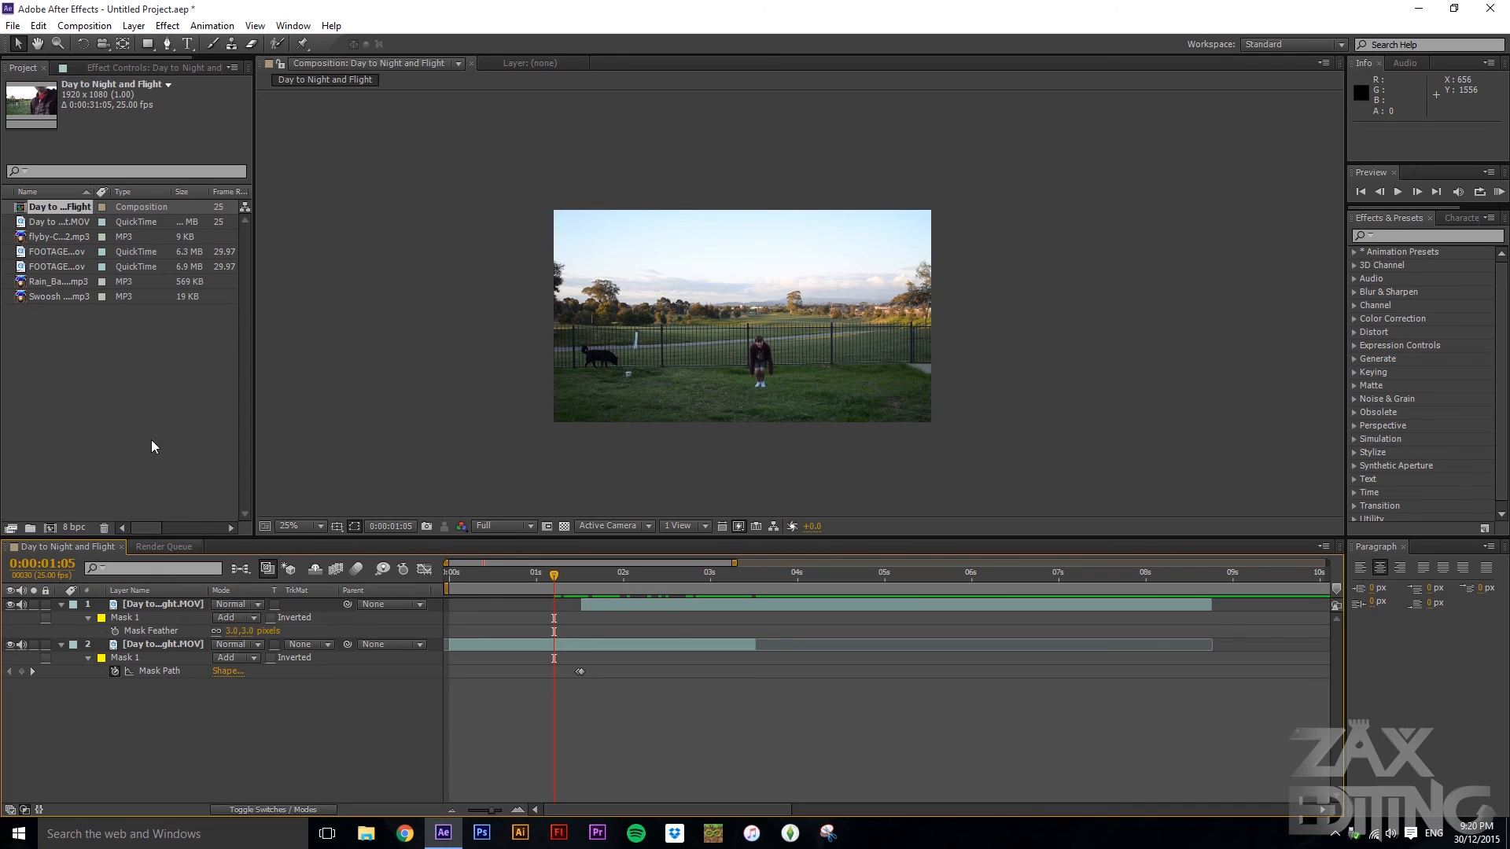
- Collapse both layers' properties and add another copy of the Day to Night and Flight.MOV footage beneath them
{"action": "left_click", "coordinate": [61, 325]}
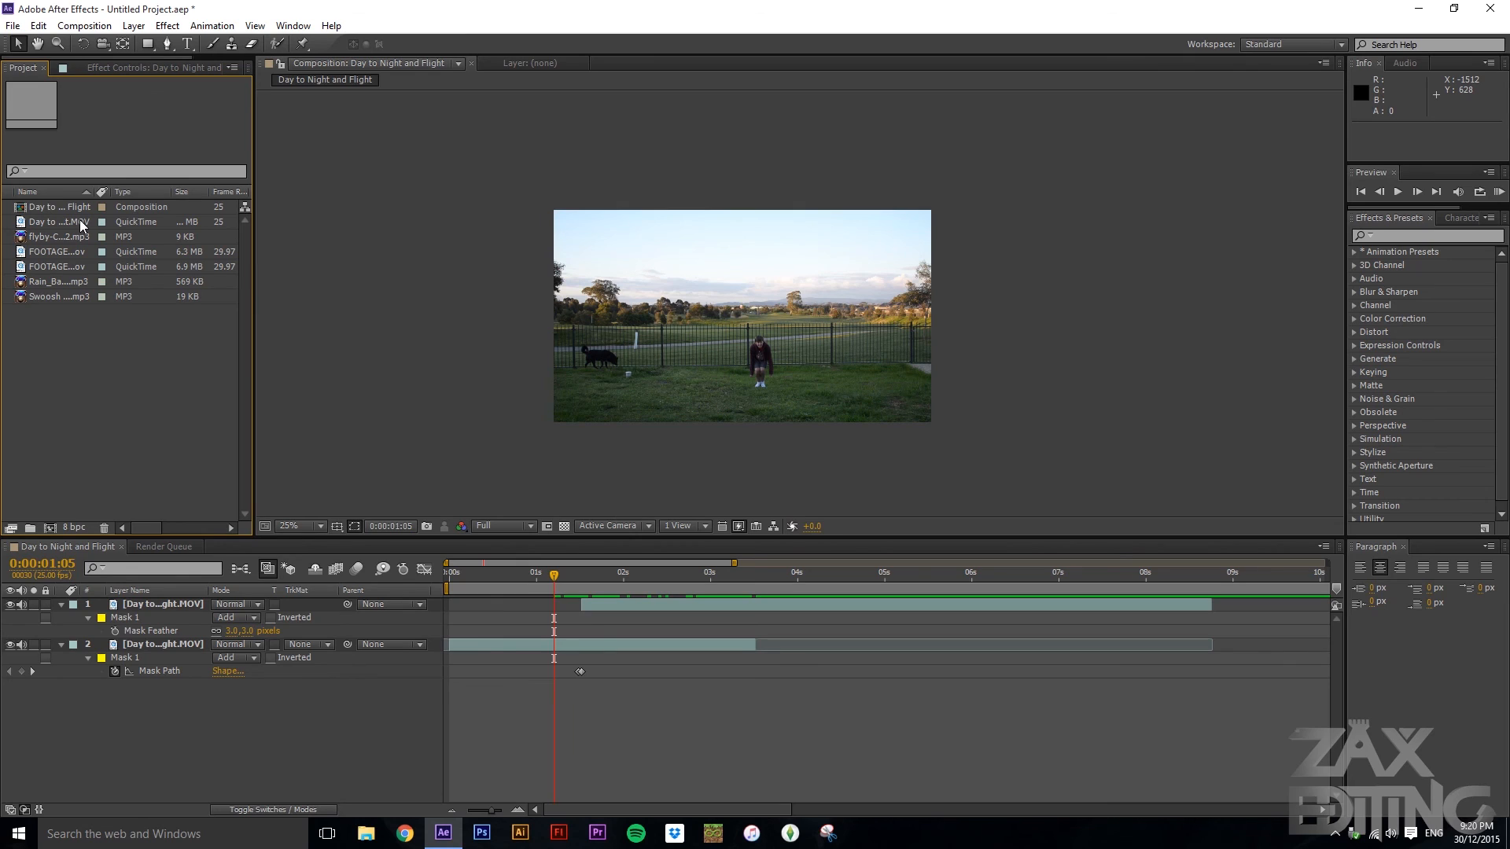
{"action": "left_click", "coordinate": [60, 644]}
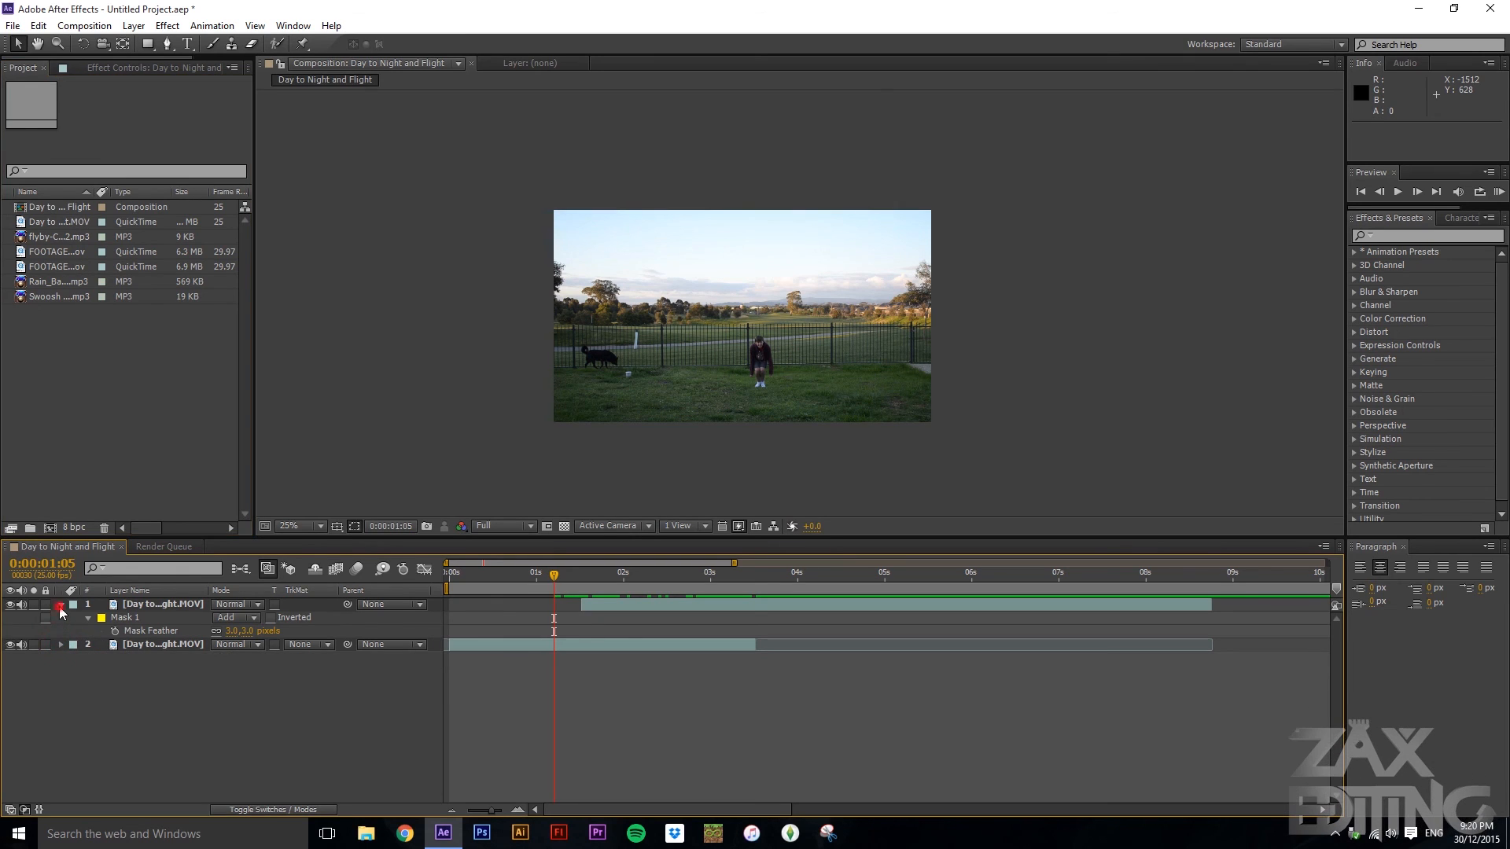
{"action": "left_click", "coordinate": [60, 605]}
{"action": "left_click", "coordinate": [174, 605]}
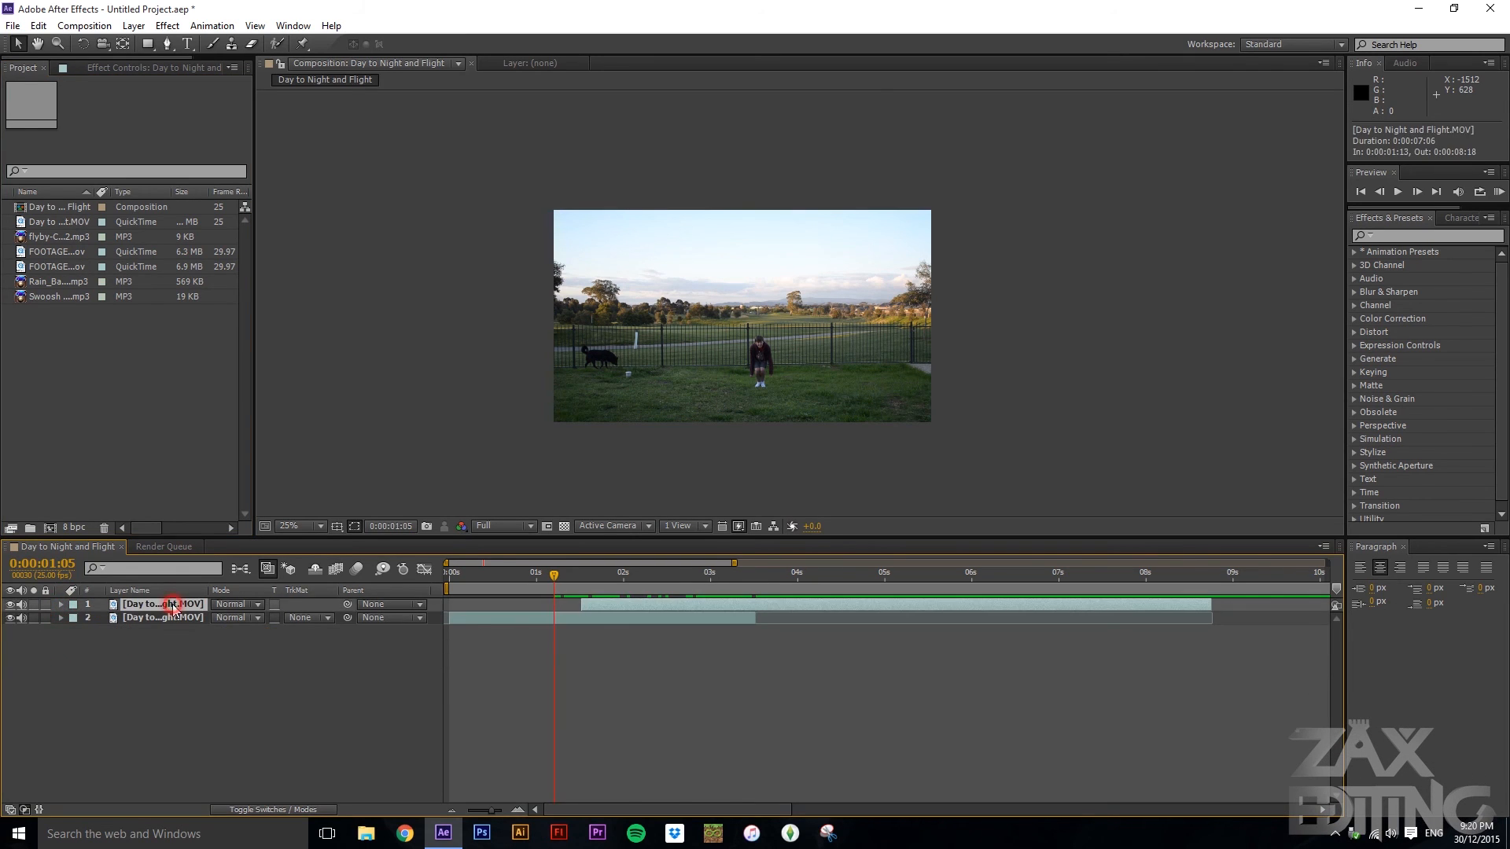
{"action": "left_click_drag", "start_coordinate": [68, 210], "coordinate": [125, 633]}
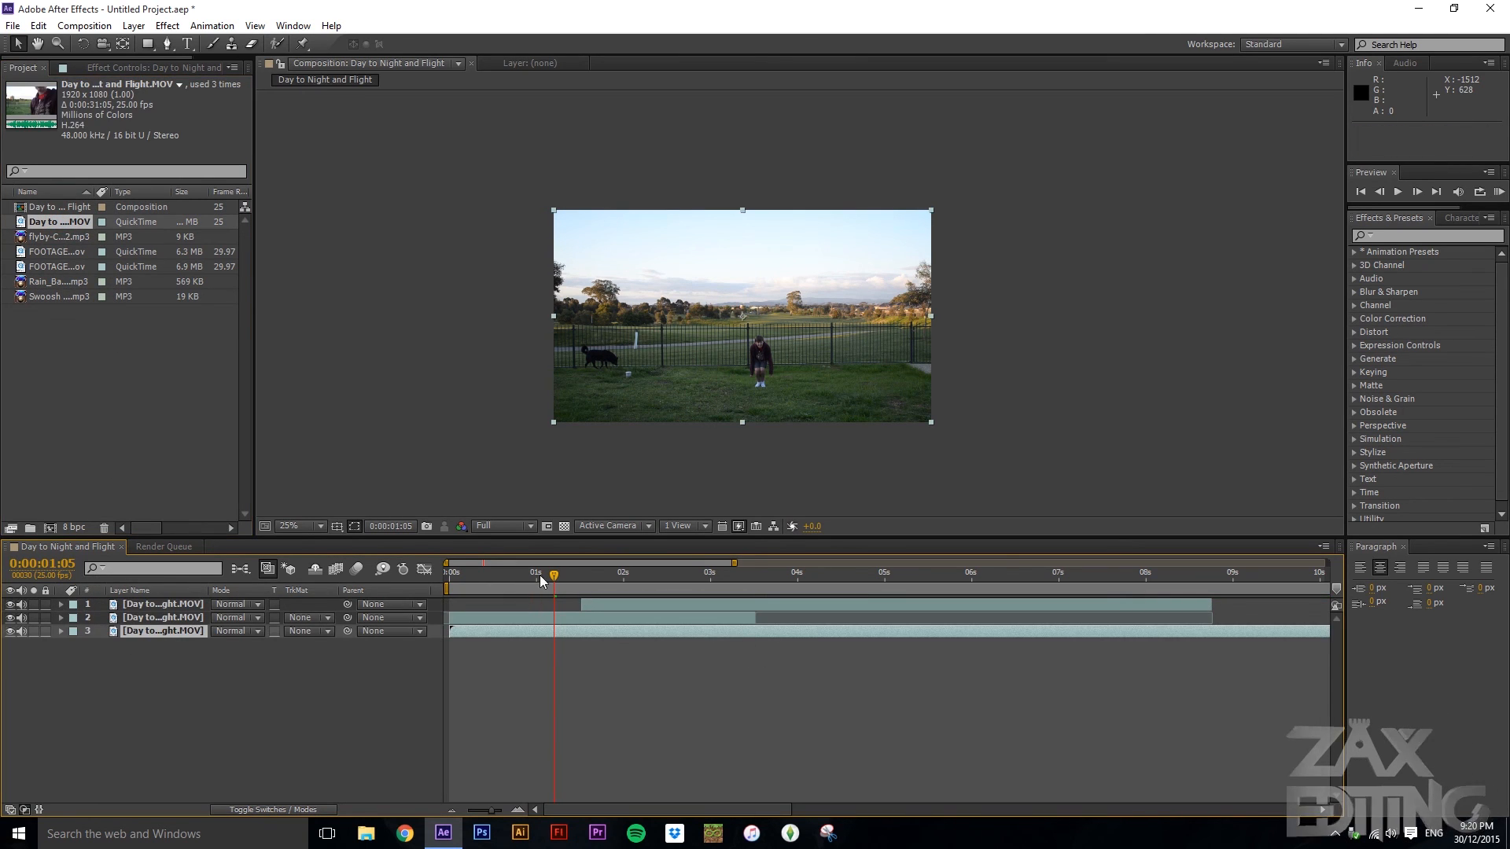
- Trim the start of the new bottom footage layer to 0:00:28:05, keeping only the section with the empty background
{"action": "left_click_drag", "start_coordinate": [488, 811], "coordinate": [450, 813]}
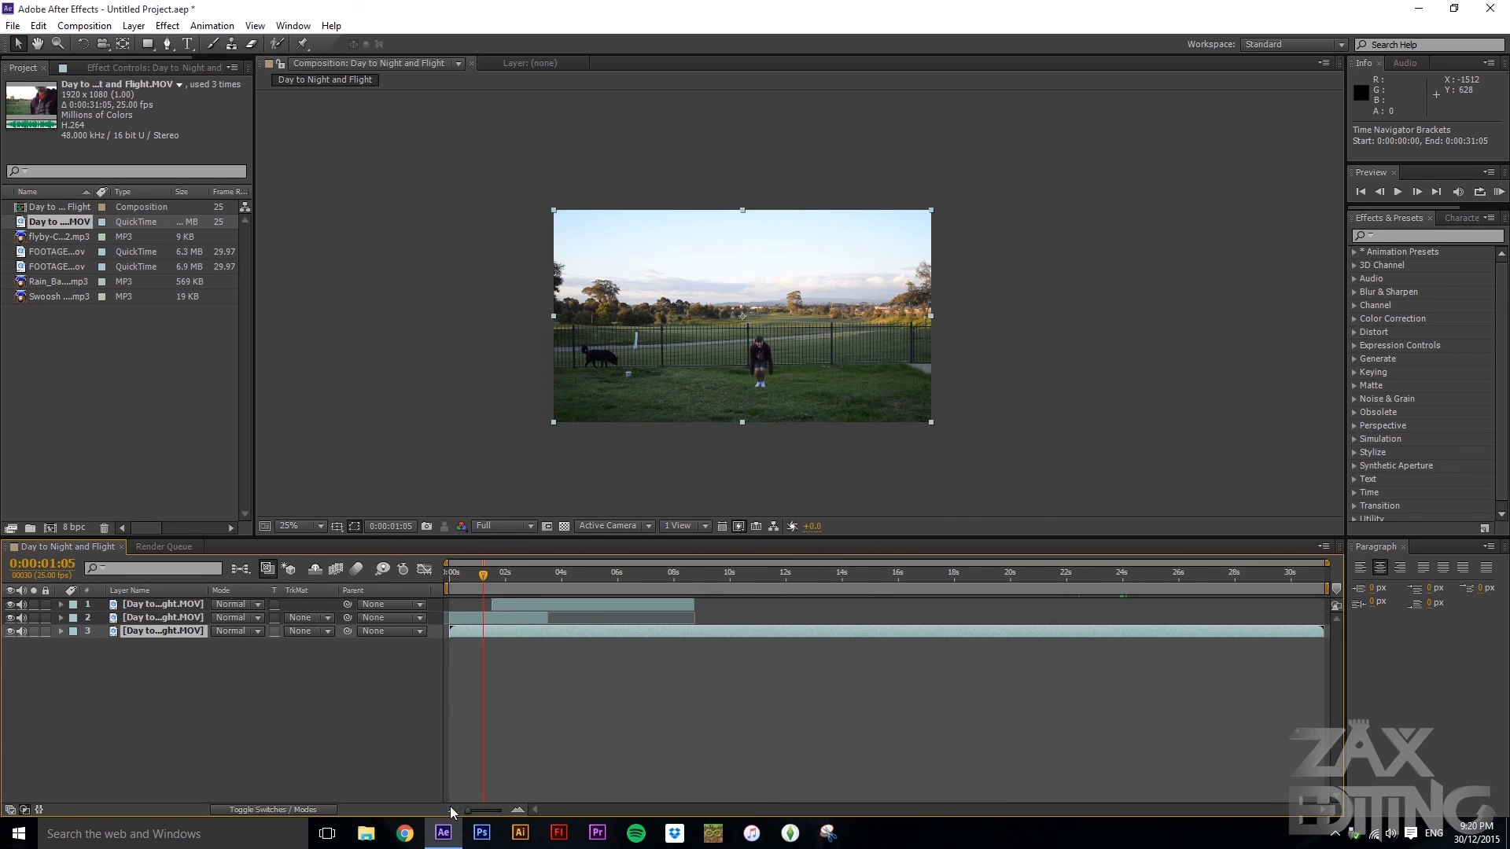
{"action": "left_click_drag", "start_coordinate": [1160, 579], "coordinate": [1177, 584]}
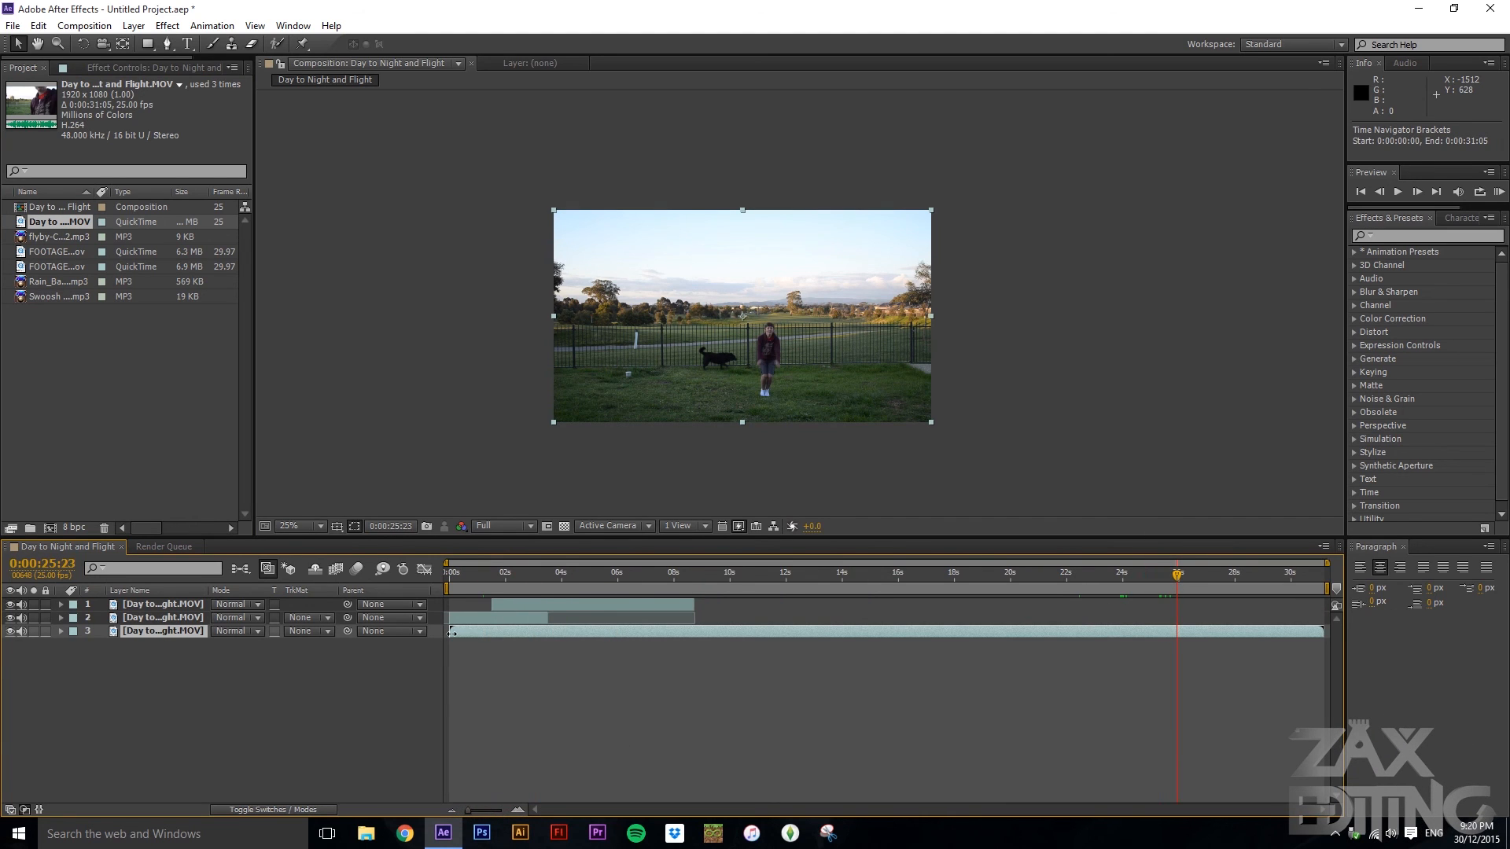
{"action": "left_click_drag", "start_coordinate": [451, 633], "coordinate": [1134, 633]}
{"action": "left_click_drag", "start_coordinate": [1177, 578], "coordinate": [1291, 583]}
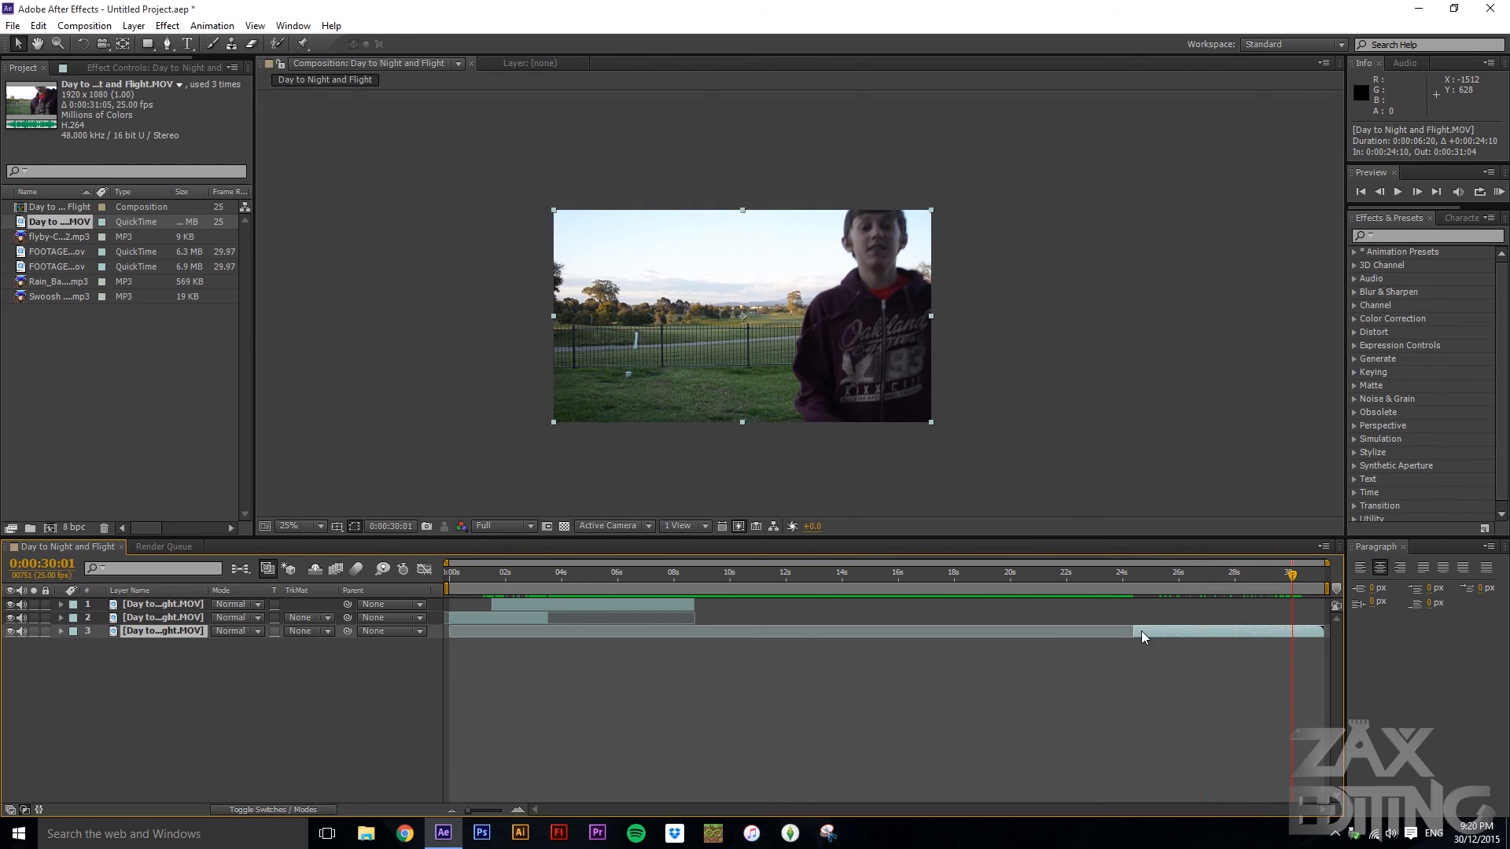
{"action": "left_click_drag", "start_coordinate": [1142, 634], "coordinate": [1240, 634]}
- Try to freeze the bottom layer at 0:00:30:01 and move the clip so it starts at 0:00:02:12
{"action": "right_click", "coordinate": [1293, 635]}
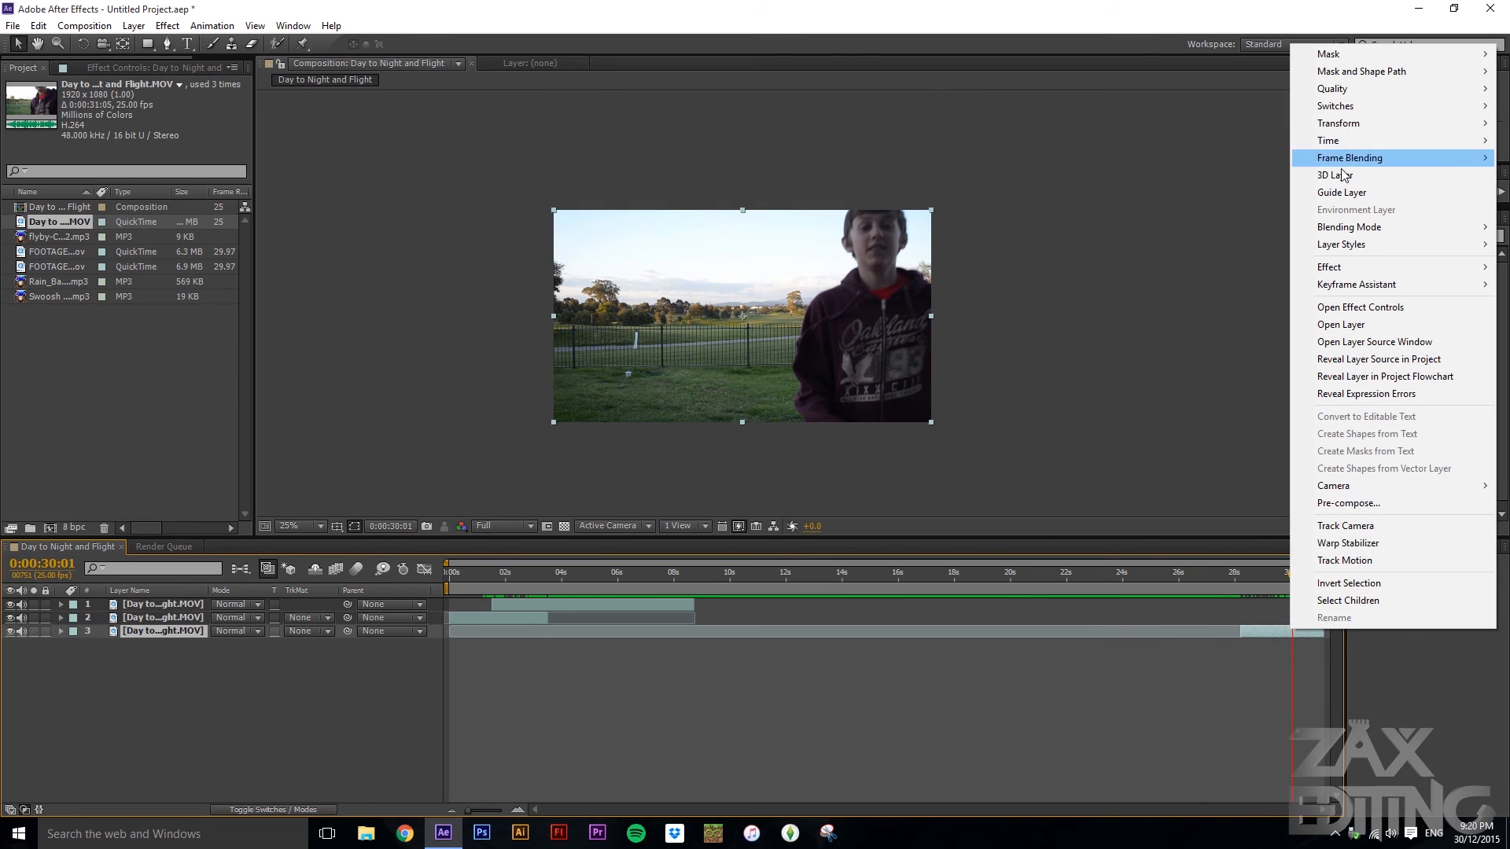
{"action": "mouse_move", "coordinate": [1345, 141]}
{"action": "left_click", "coordinate": [1117, 193]}
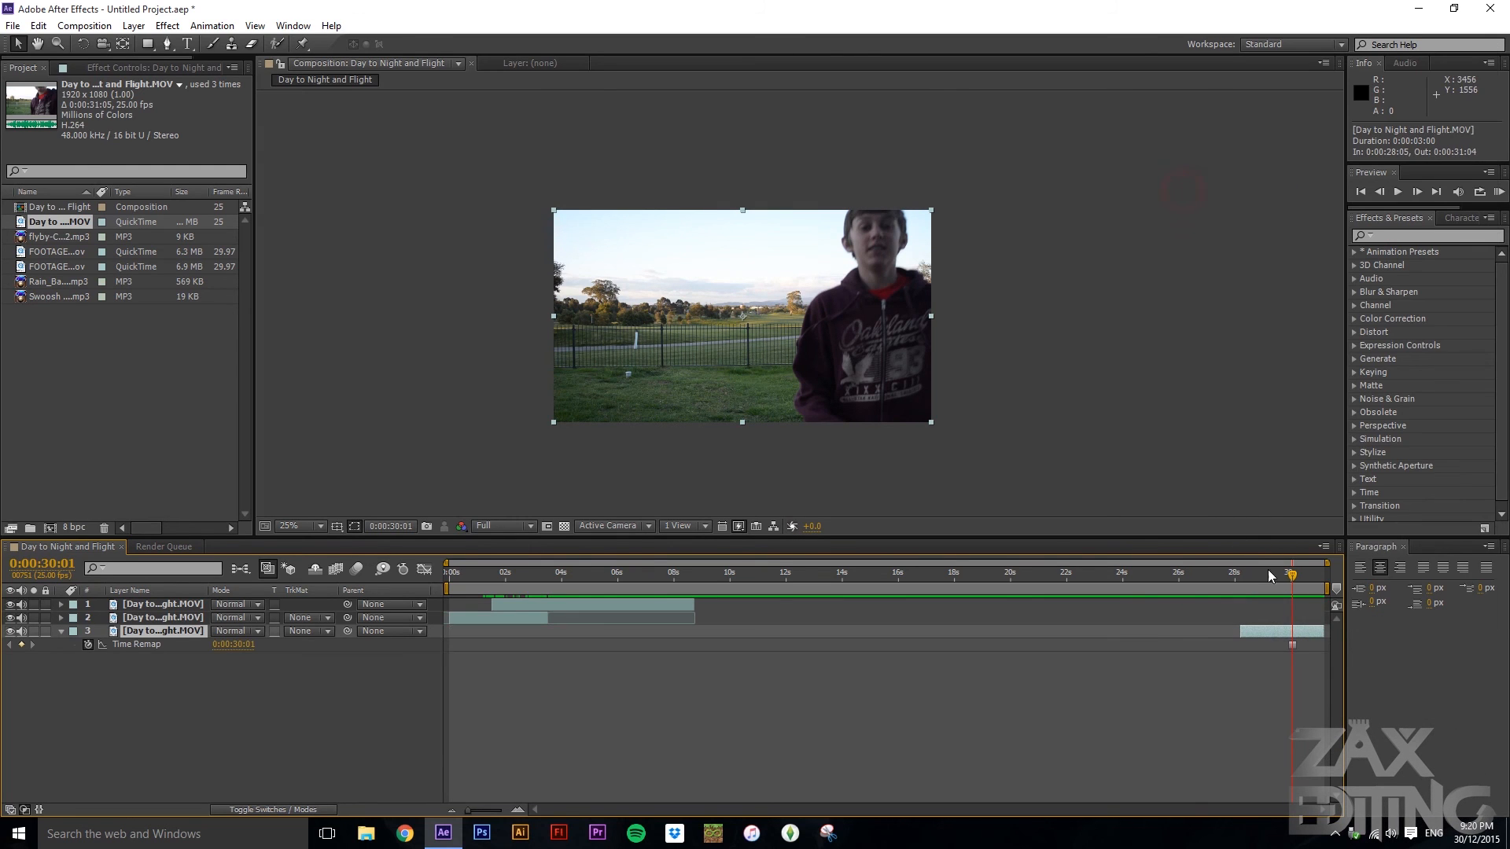
{"action": "left_click_drag", "start_coordinate": [1284, 636], "coordinate": [561, 634]}
{"action": "left_click", "coordinate": [544, 576]}
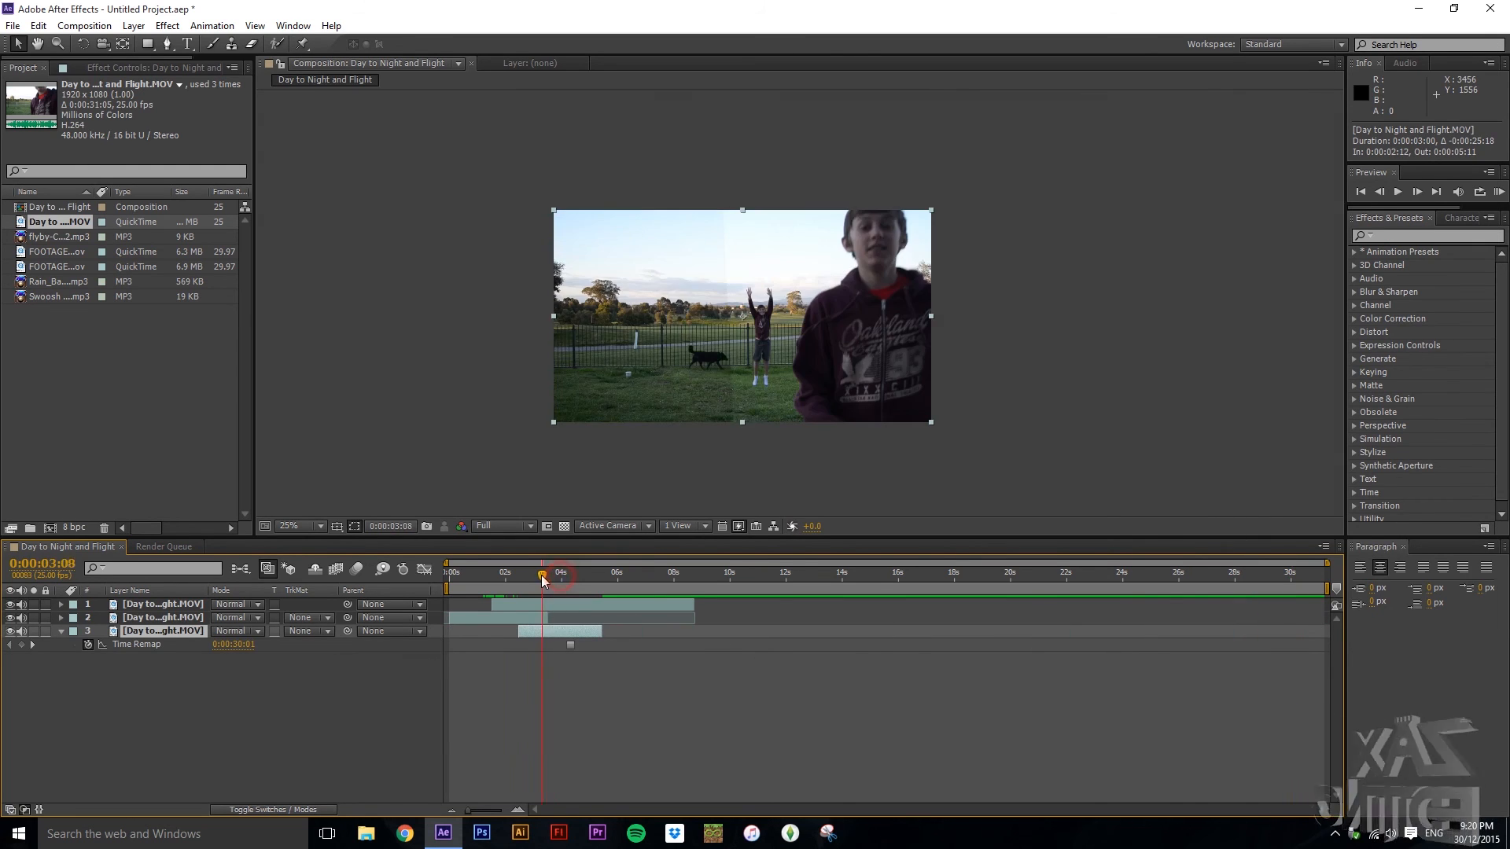
- Check how the frozen background lines up behind the jumper between 0:00:02:14 and 0:00:02:20, and undo the freeze frame
{"action": "left_click", "coordinate": [538, 588]}
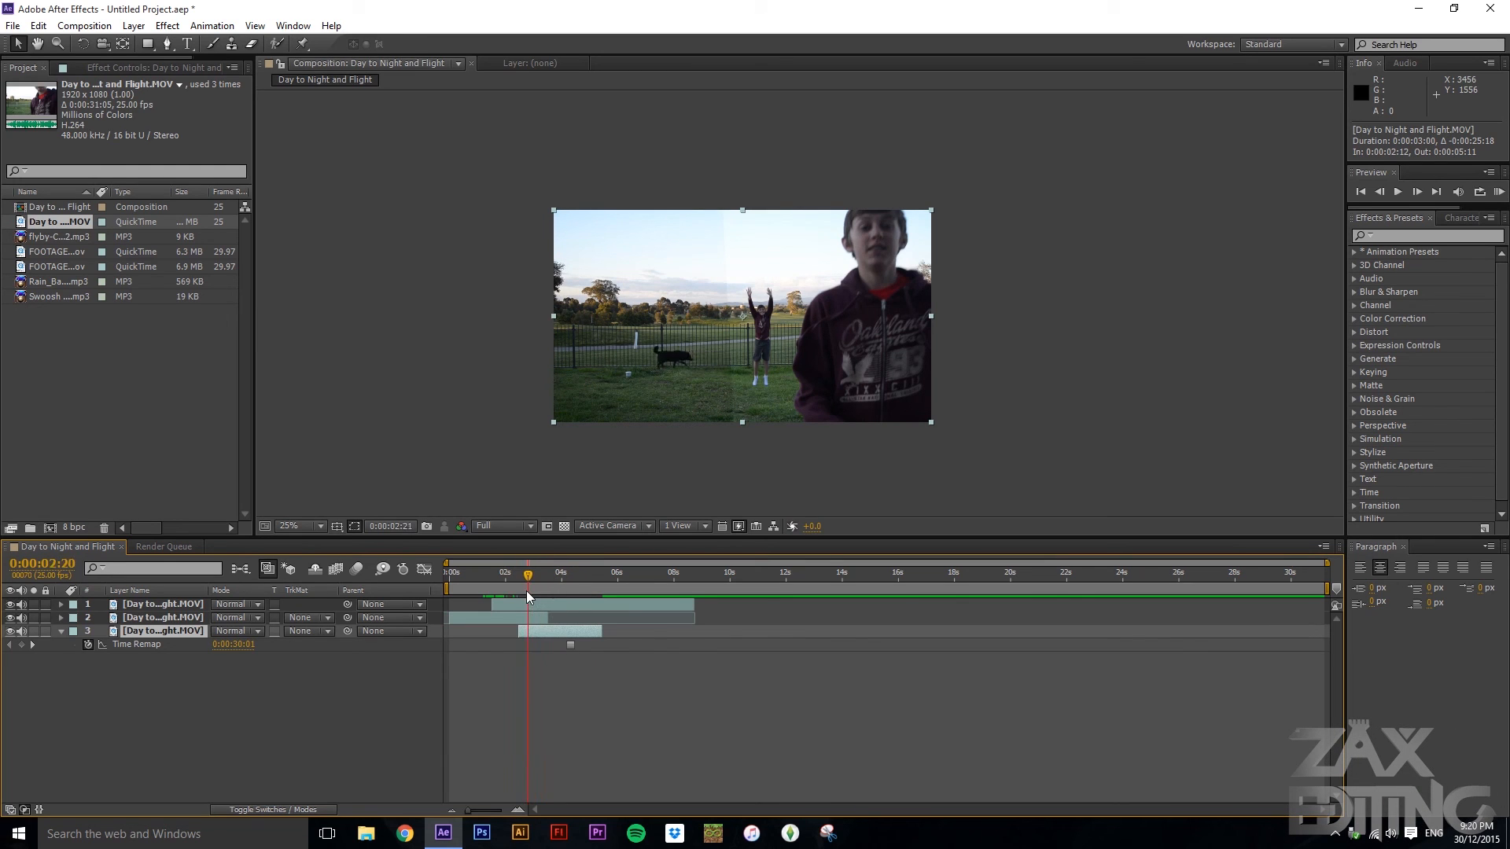
{"action": "mouse_move", "coordinate": [526, 591]}
{"action": "left_mouse_down"}
{"action": "mouse_move", "coordinate": [508, 593]}
{"action": "mouse_move", "coordinate": [520, 597]}
{"action": "left_mouse_up"}
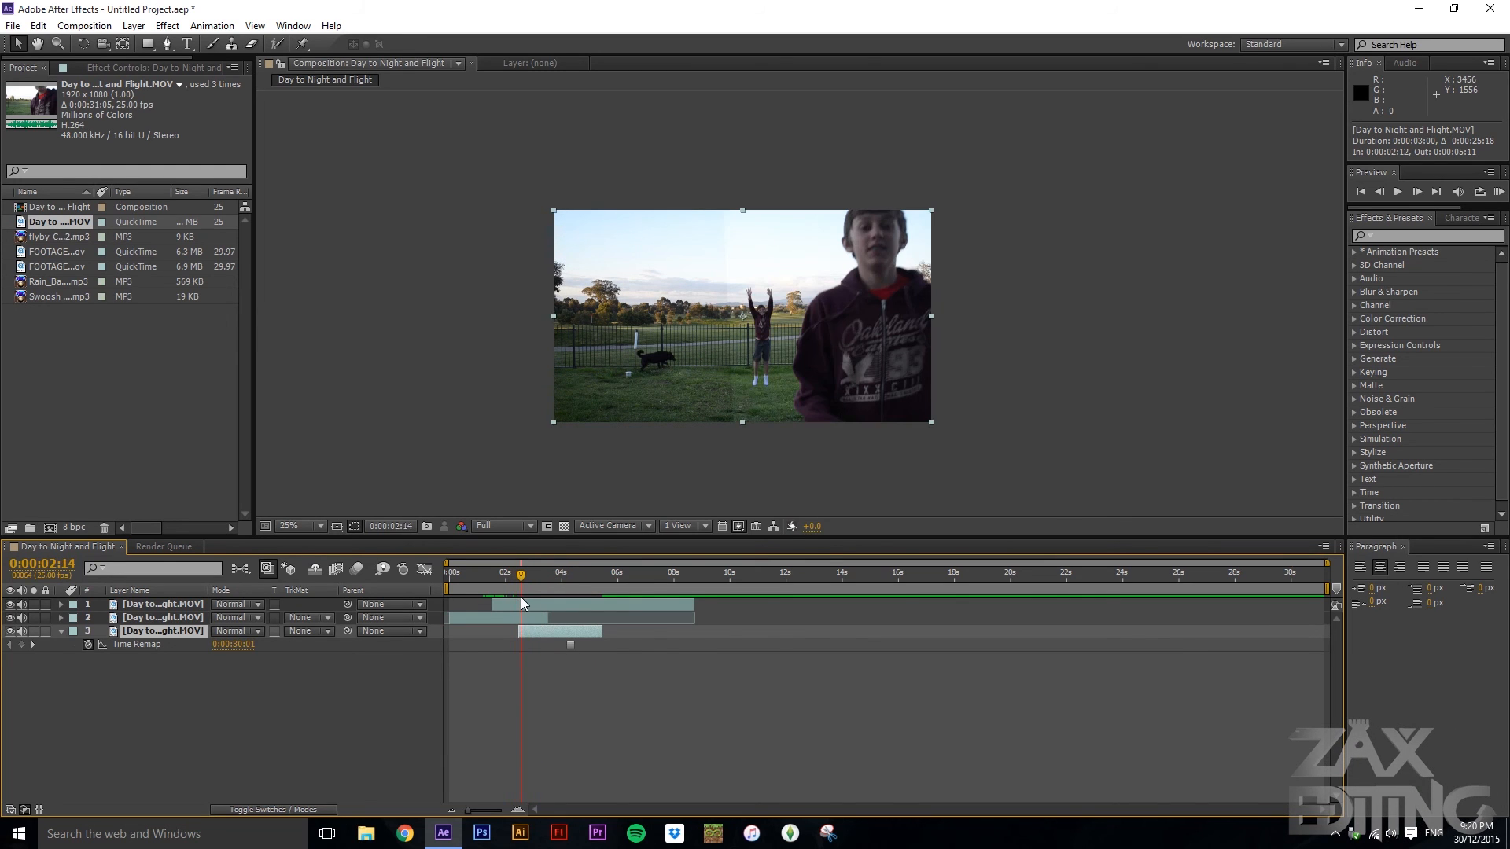
{"action": "left_click", "coordinate": [550, 688]}
{"action": "scroll", "coordinate": [755, 395], "scroll_direction": "up", "scroll_amount": 3}
{"action": "scroll", "coordinate": [755, 395], "scroll_direction": "down", "scroll_amount": 2}
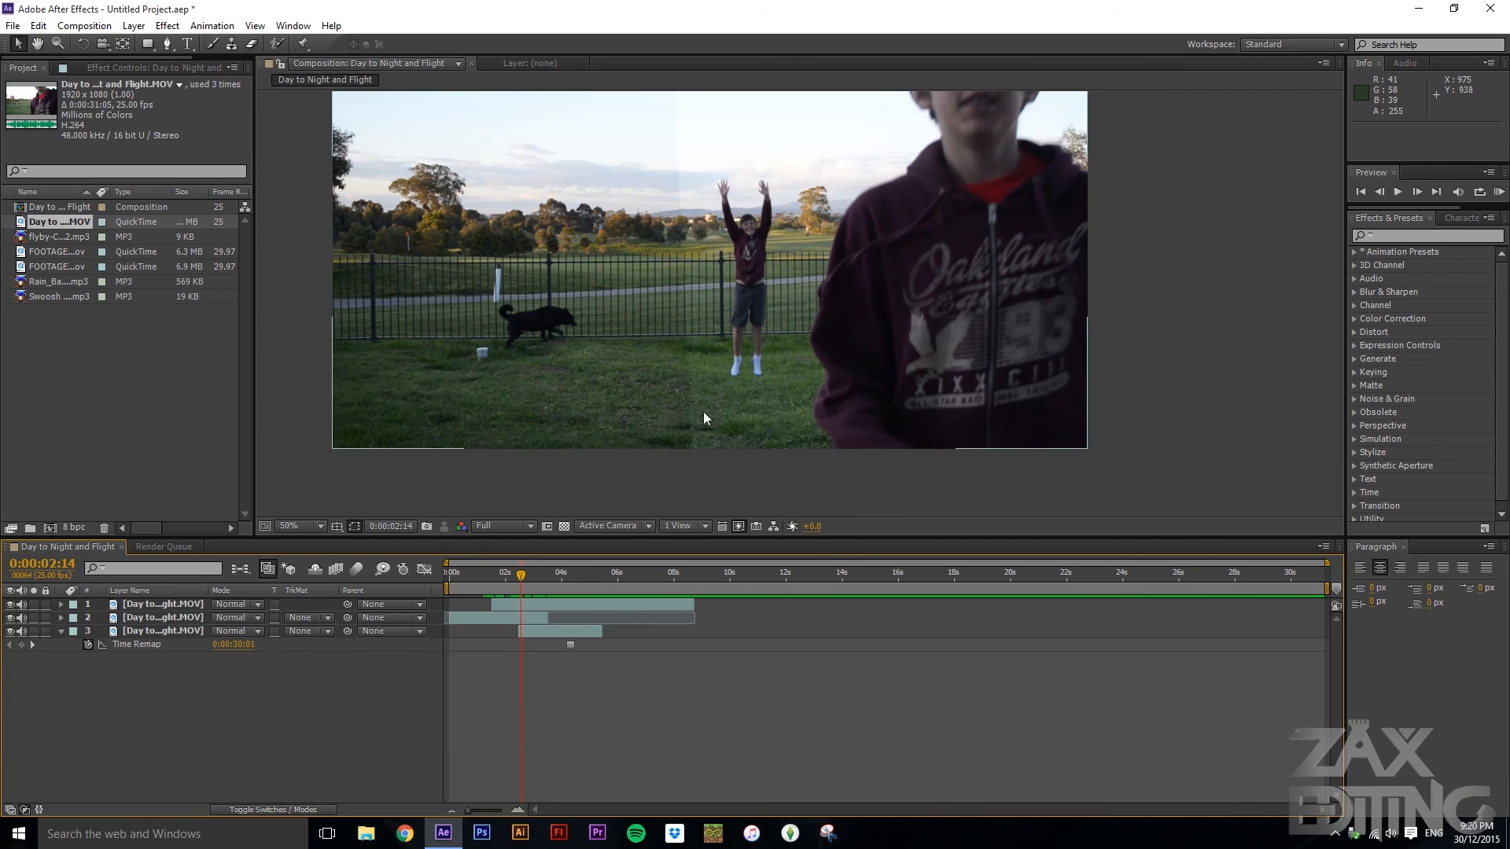
{"action": "left_click_drag", "start_coordinate": [521, 577], "coordinate": [527, 579]}
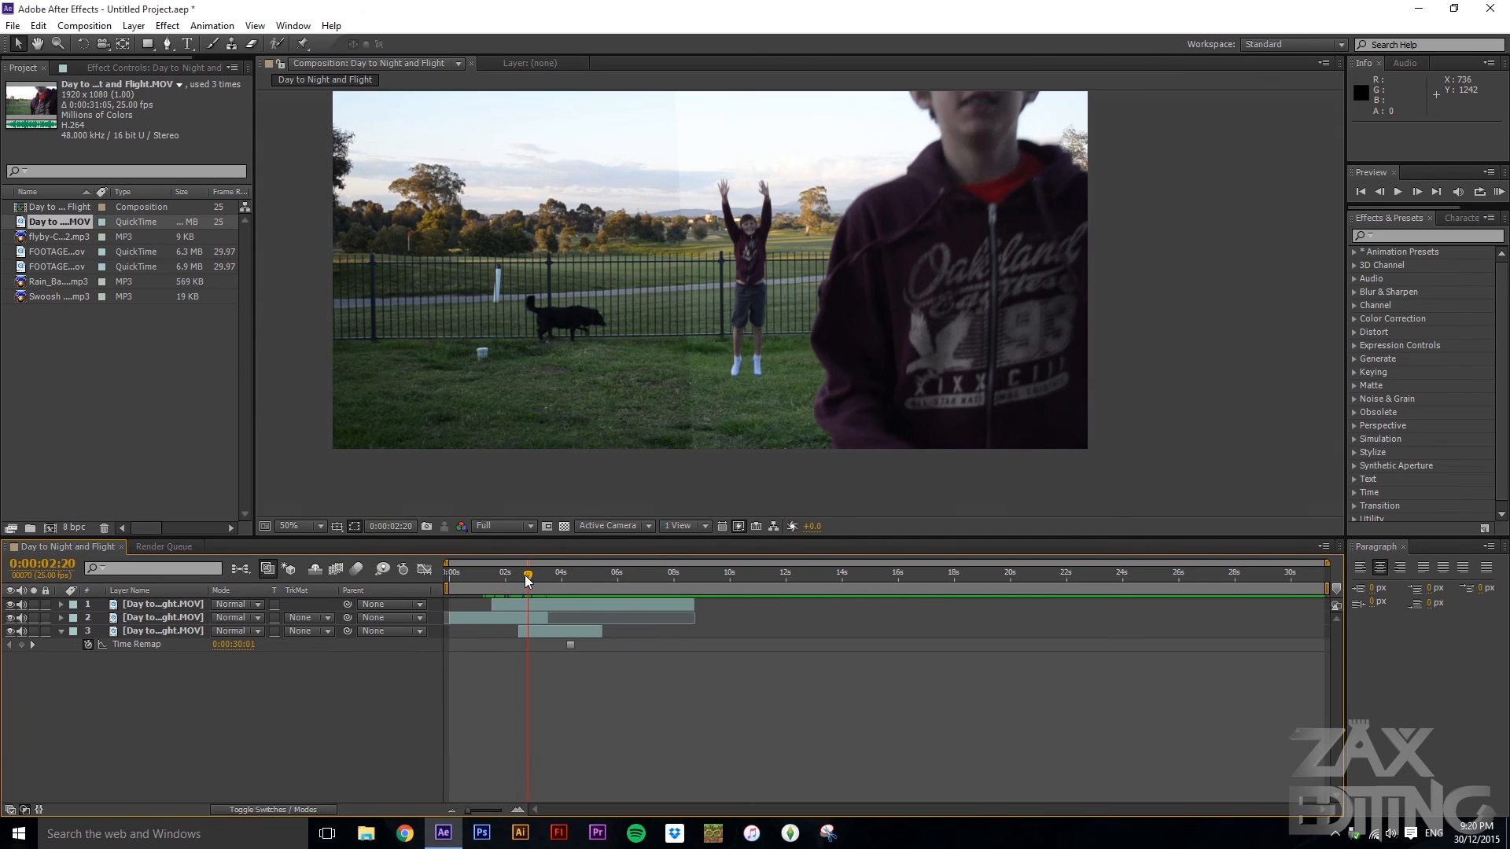
{"action": "key", "text": "ctrl+z"}
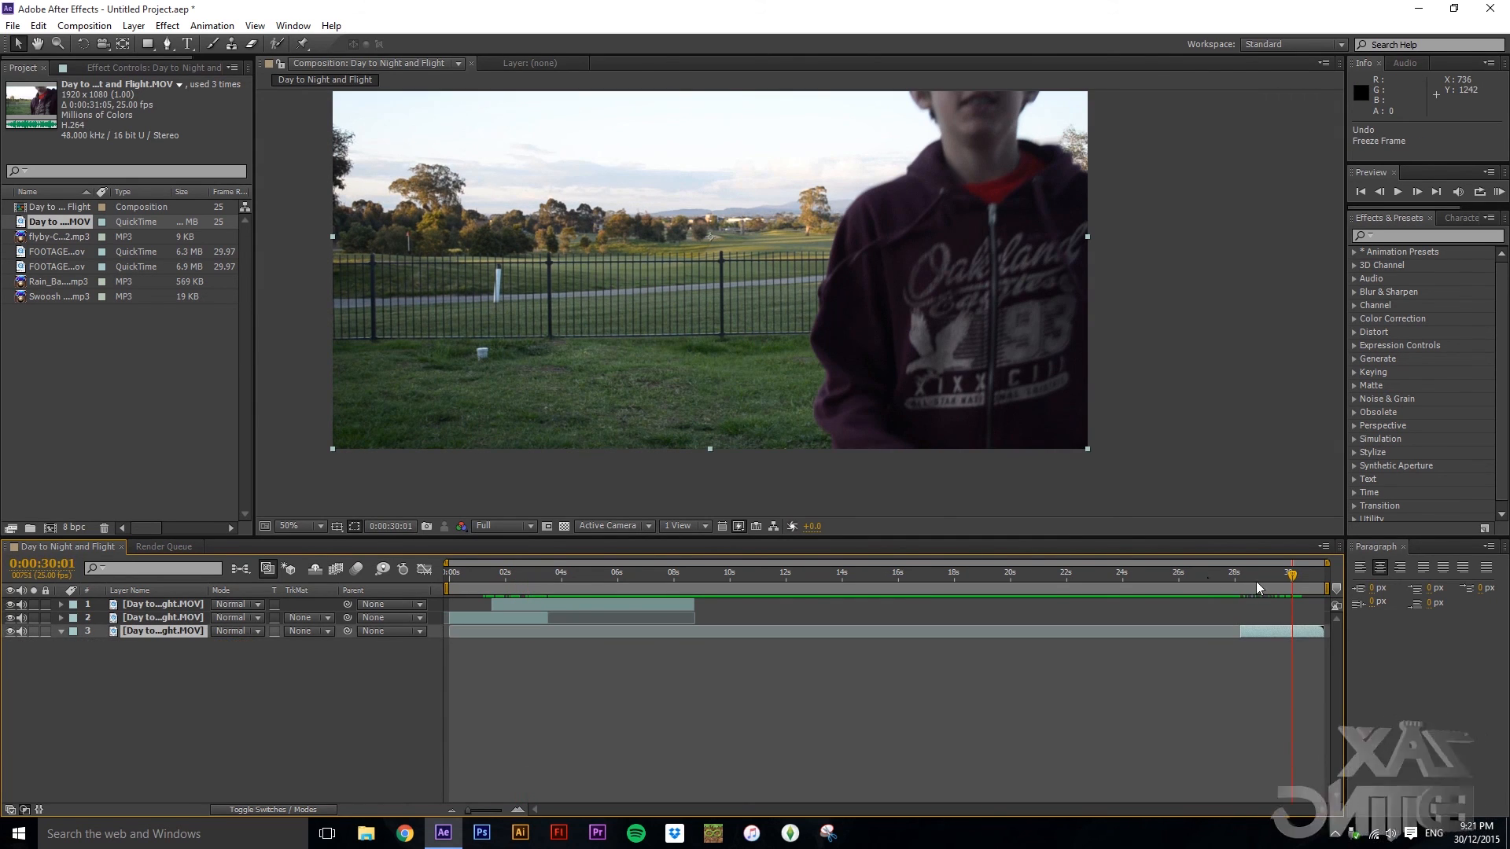
- Apply Freeze Frame to the bottom layer at 0:00:29:21, while the foreground person stands clear of the jumper's position
{"action": "left_click", "coordinate": [1278, 578]}
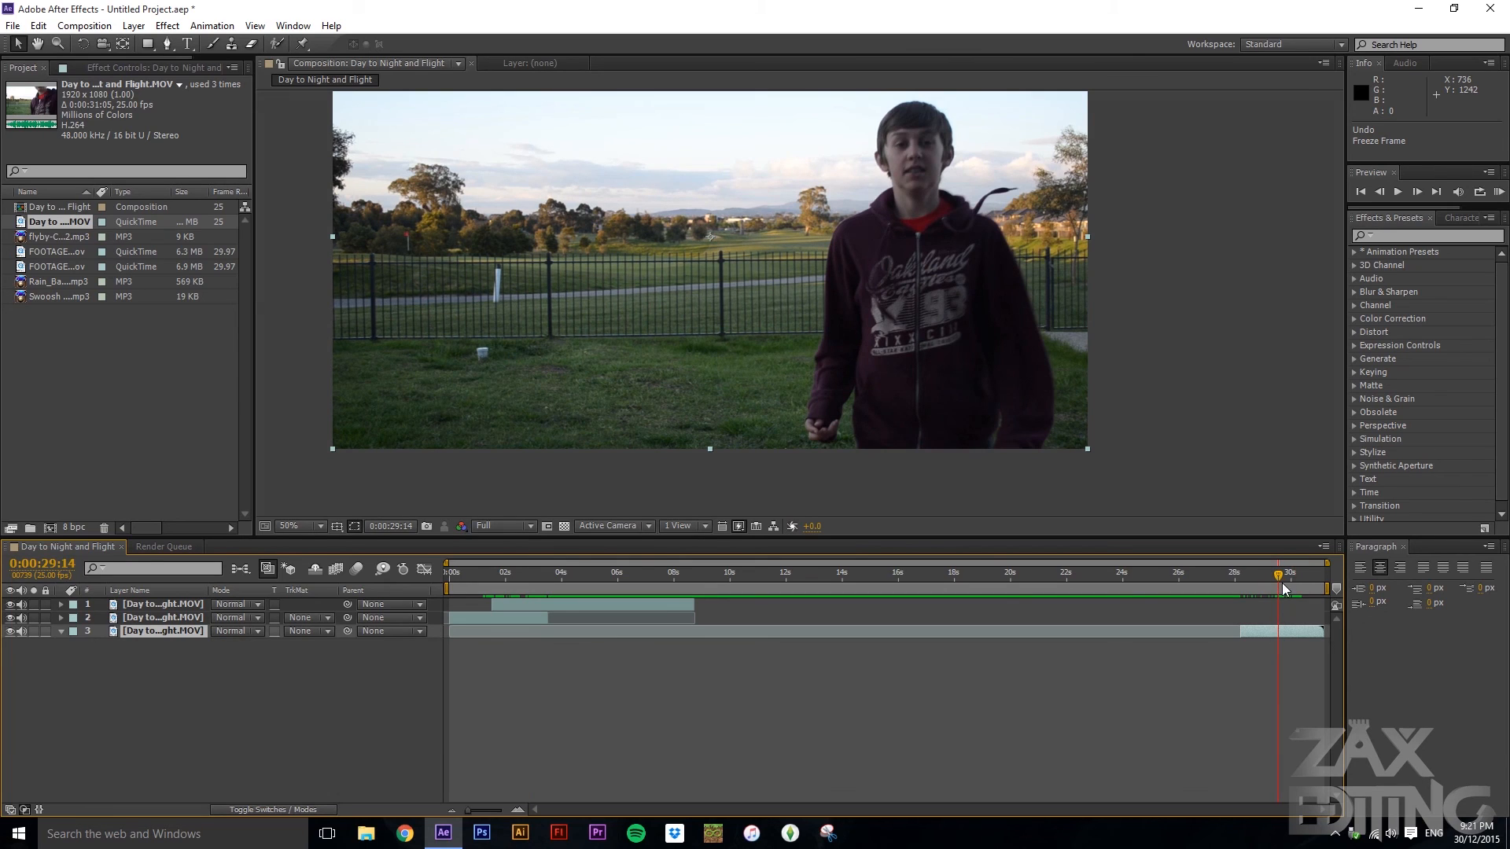
{"action": "left_click_drag", "start_coordinate": [1281, 577], "coordinate": [1288, 580]}
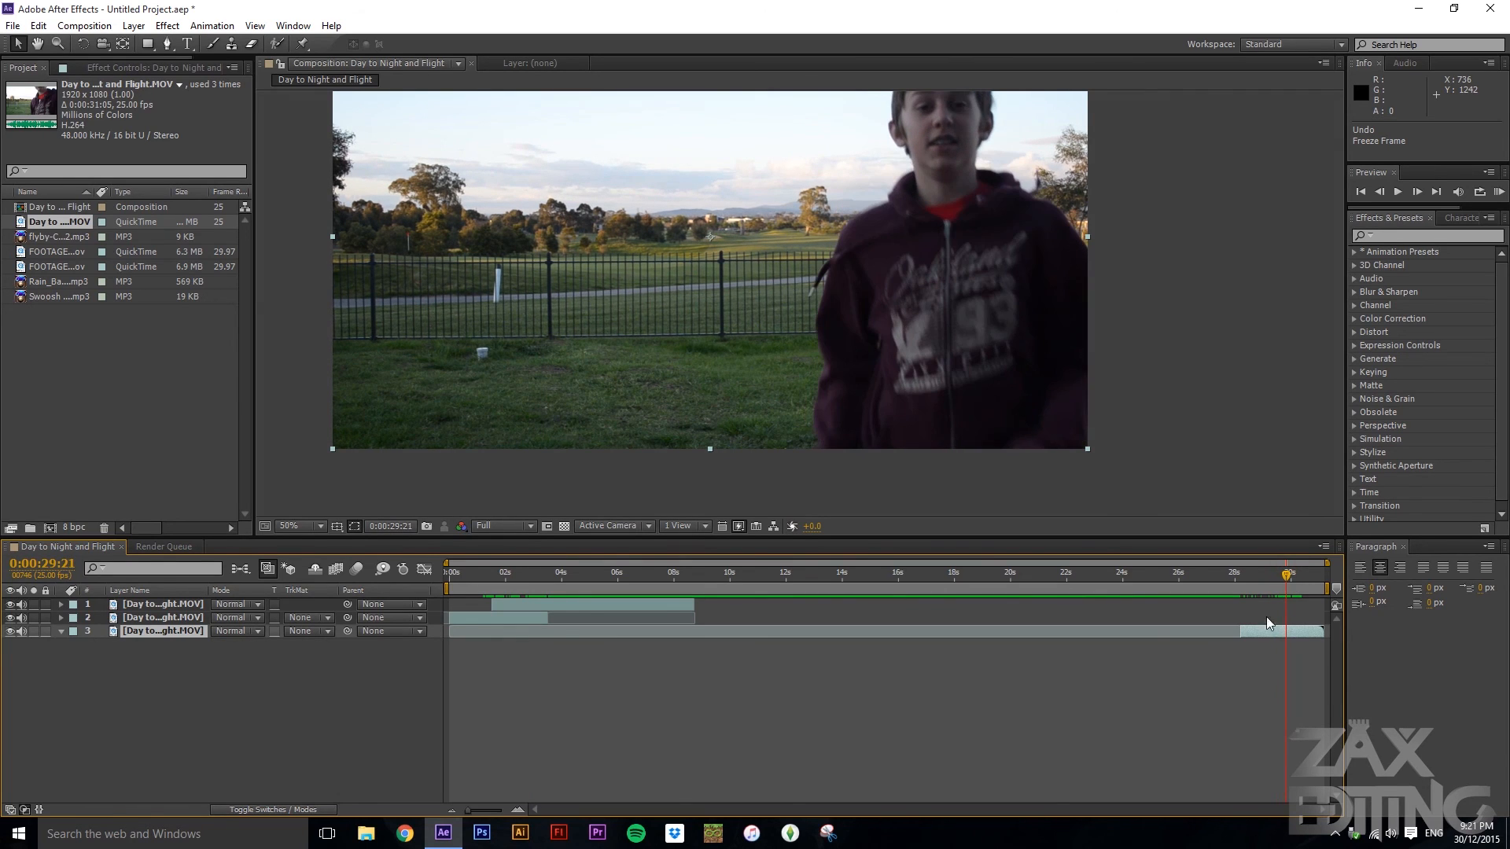
{"action": "right_click", "coordinate": [1267, 631]}
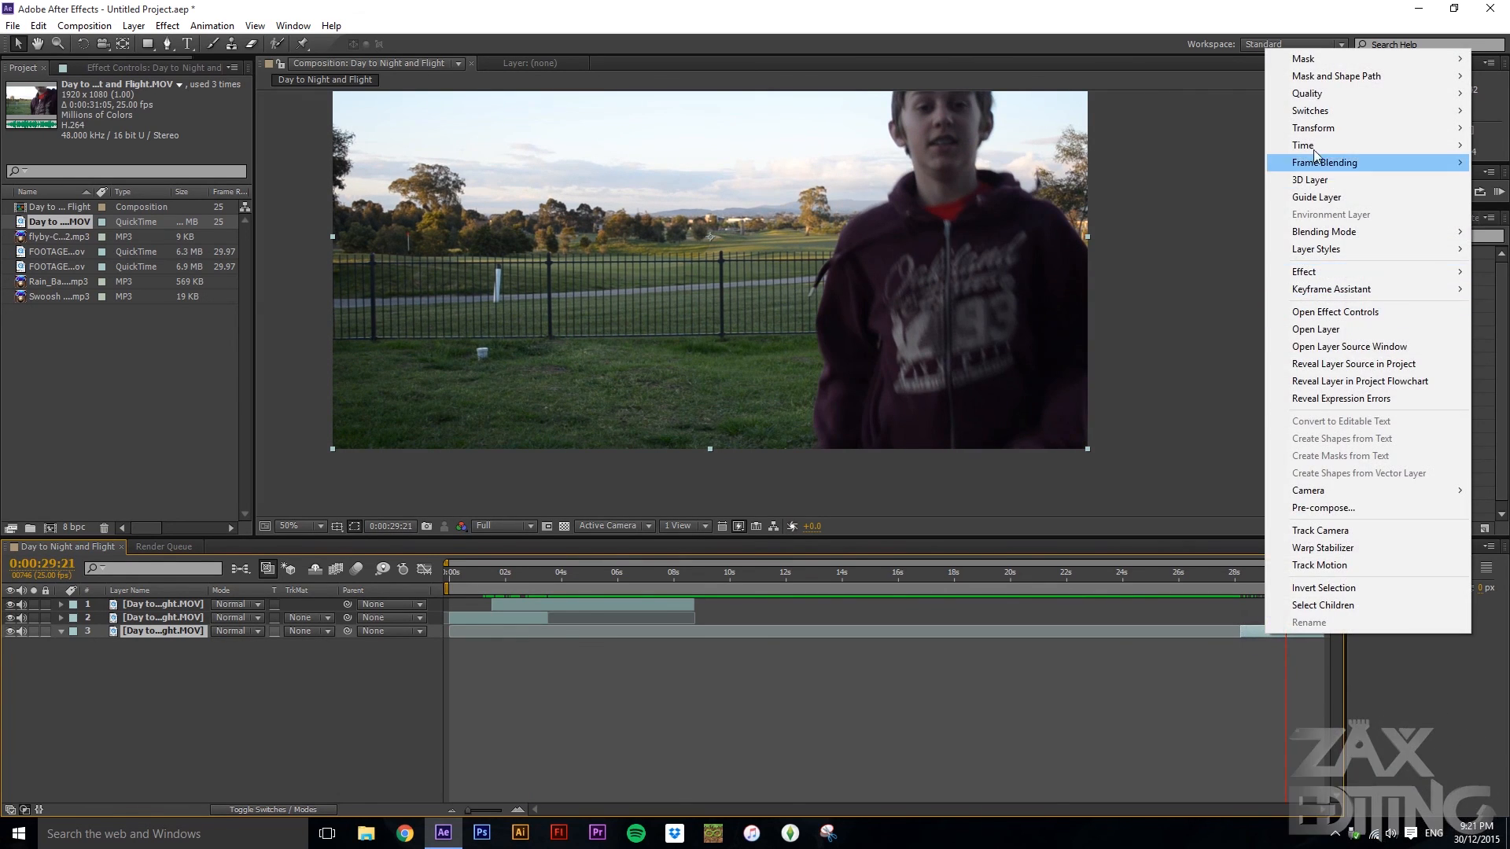
{"action": "mouse_move", "coordinate": [1309, 146]}
{"action": "left_click", "coordinate": [1186, 202]}
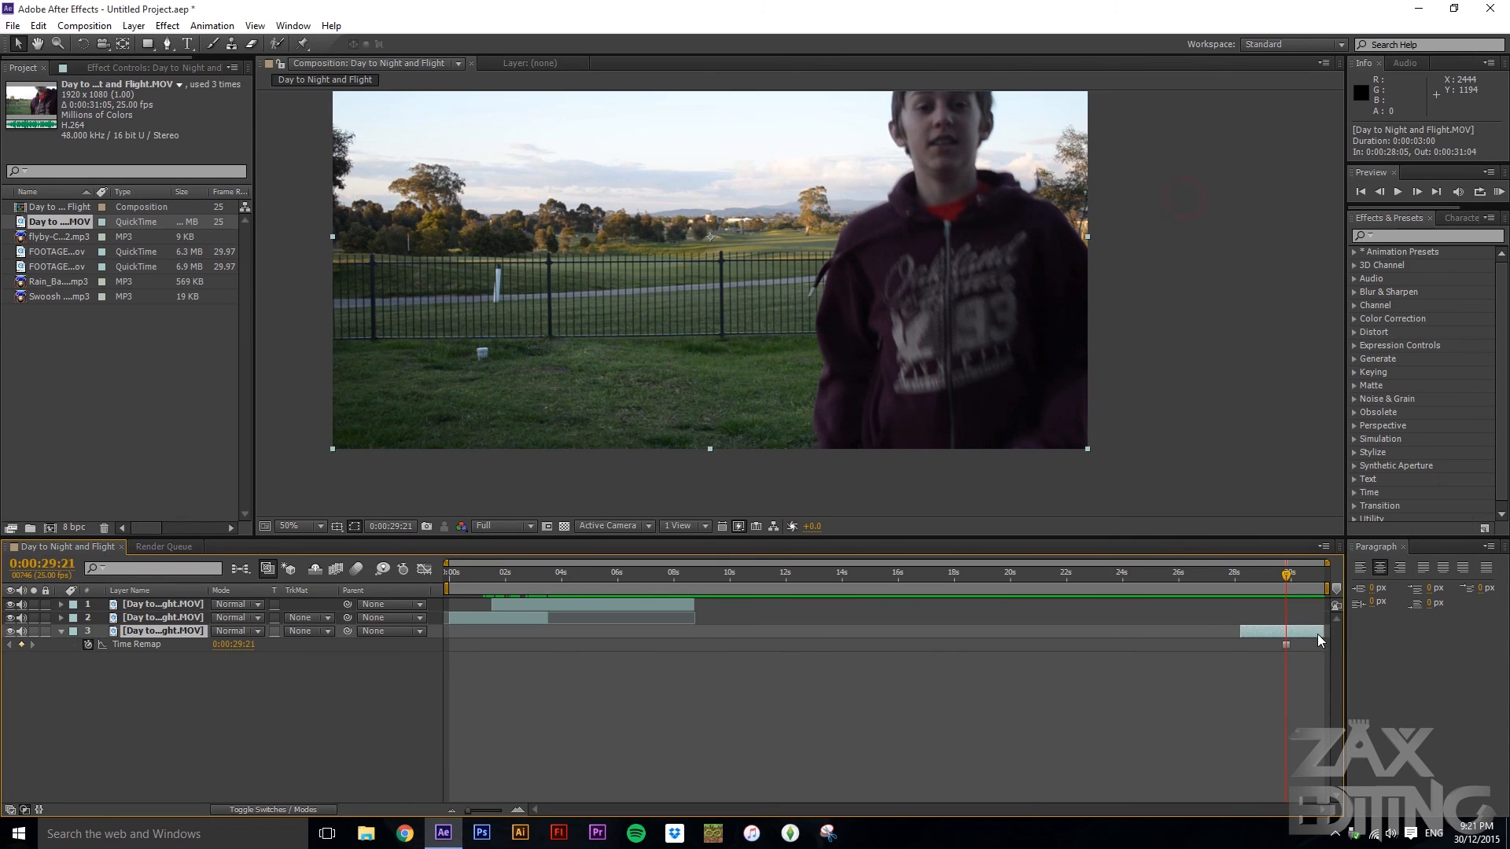
- Move the frozen bottom layer beneath the other two so that it starts at 0:00:01:09
{"action": "left_click_drag", "start_coordinate": [1269, 631], "coordinate": [563, 638]}
{"action": "left_click", "coordinate": [512, 576]}
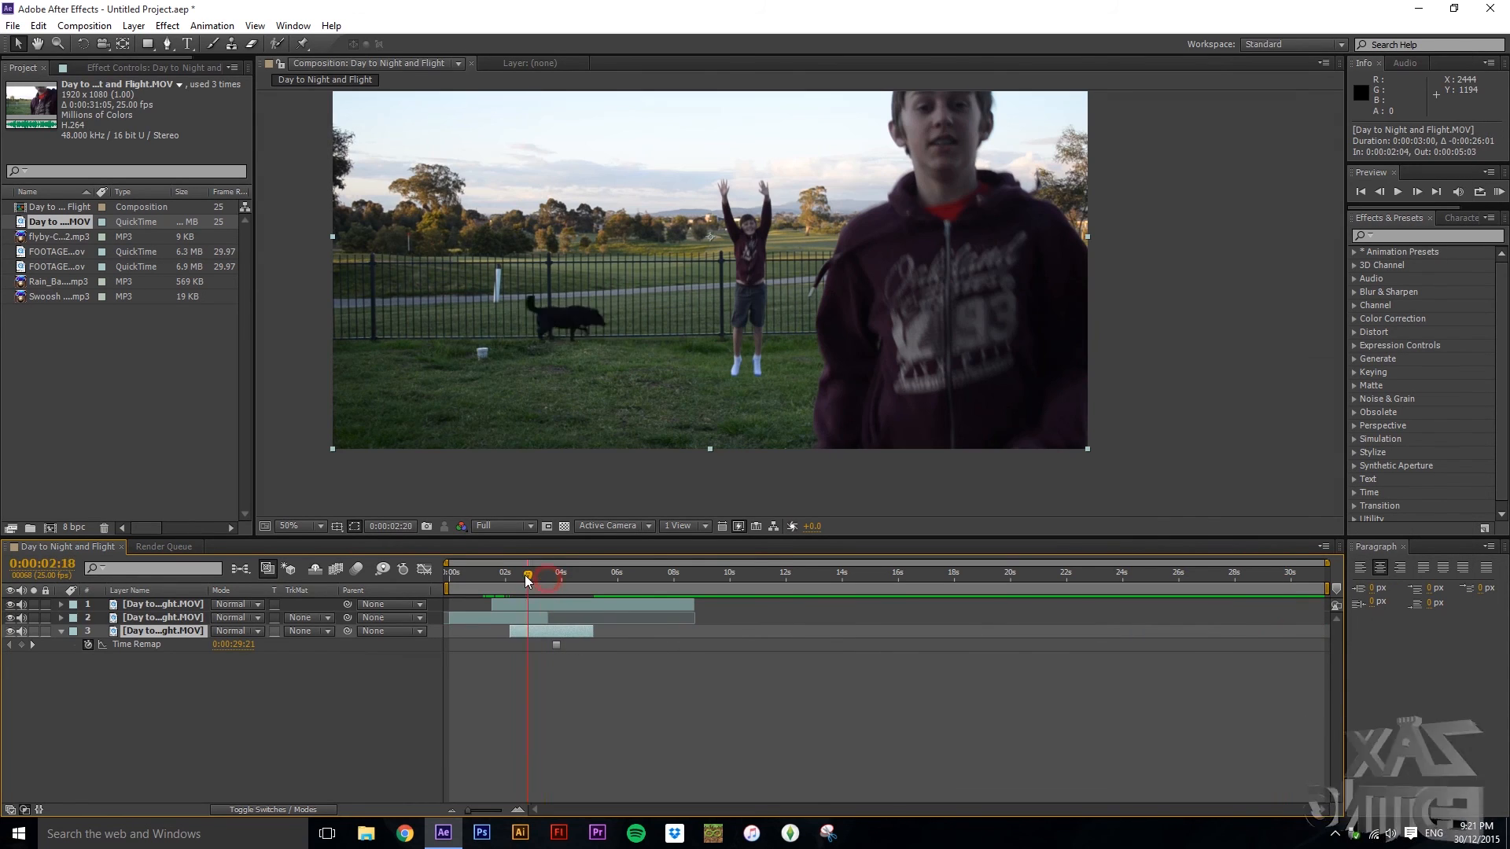
{"action": "mouse_move", "coordinate": [516, 574]}
{"action": "left_mouse_down"}
{"action": "mouse_move", "coordinate": [542, 575]}
{"action": "mouse_move", "coordinate": [522, 572]}
{"action": "left_mouse_up"}
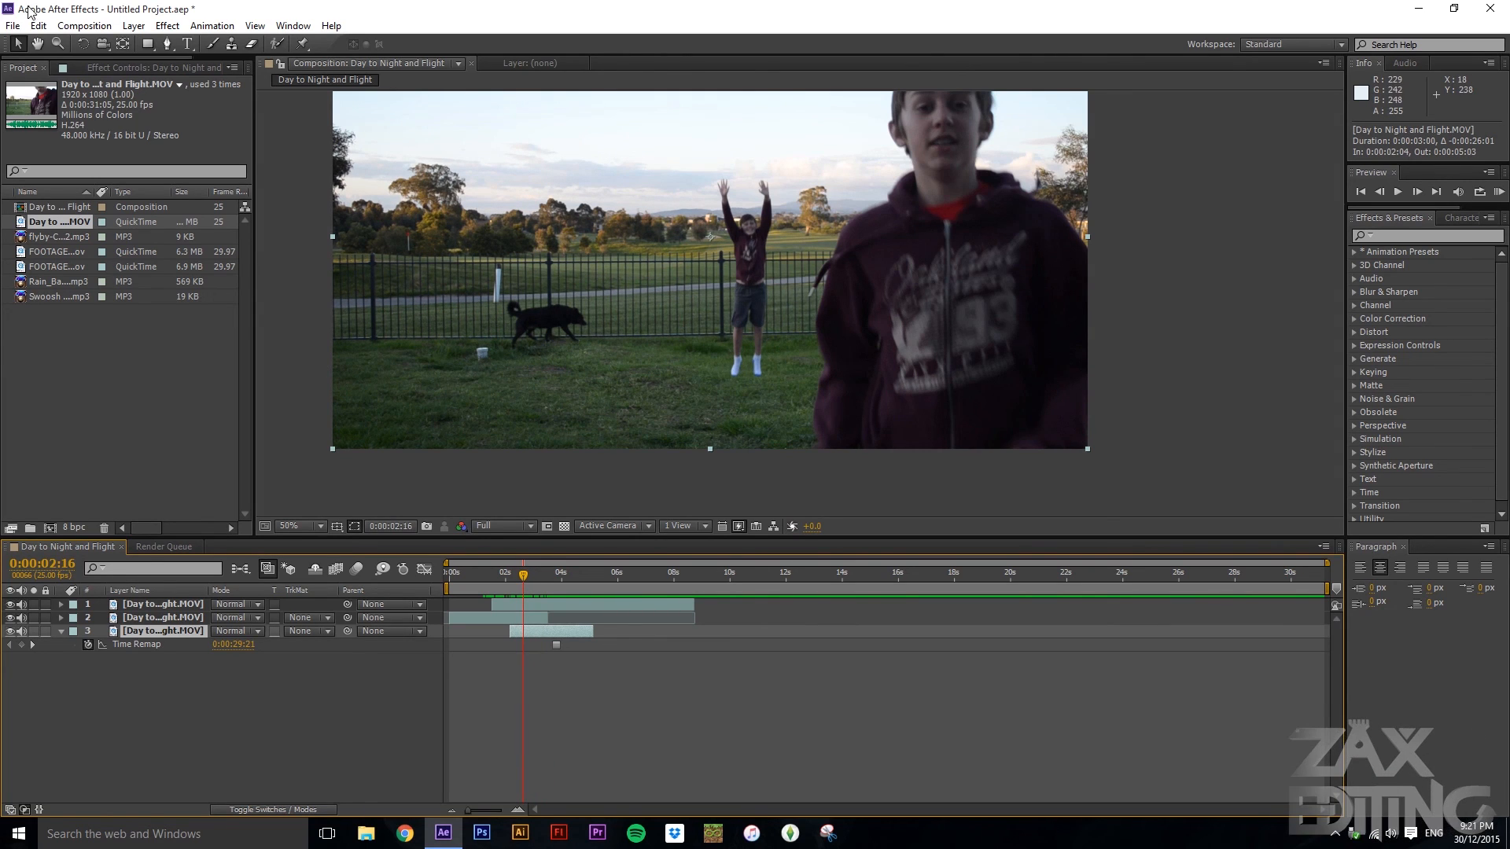
{"action": "left_click", "coordinate": [165, 26]}
{"action": "left_click", "coordinate": [225, 5]}
{"action": "left_click_drag", "start_coordinate": [540, 633], "coordinate": [518, 629]}
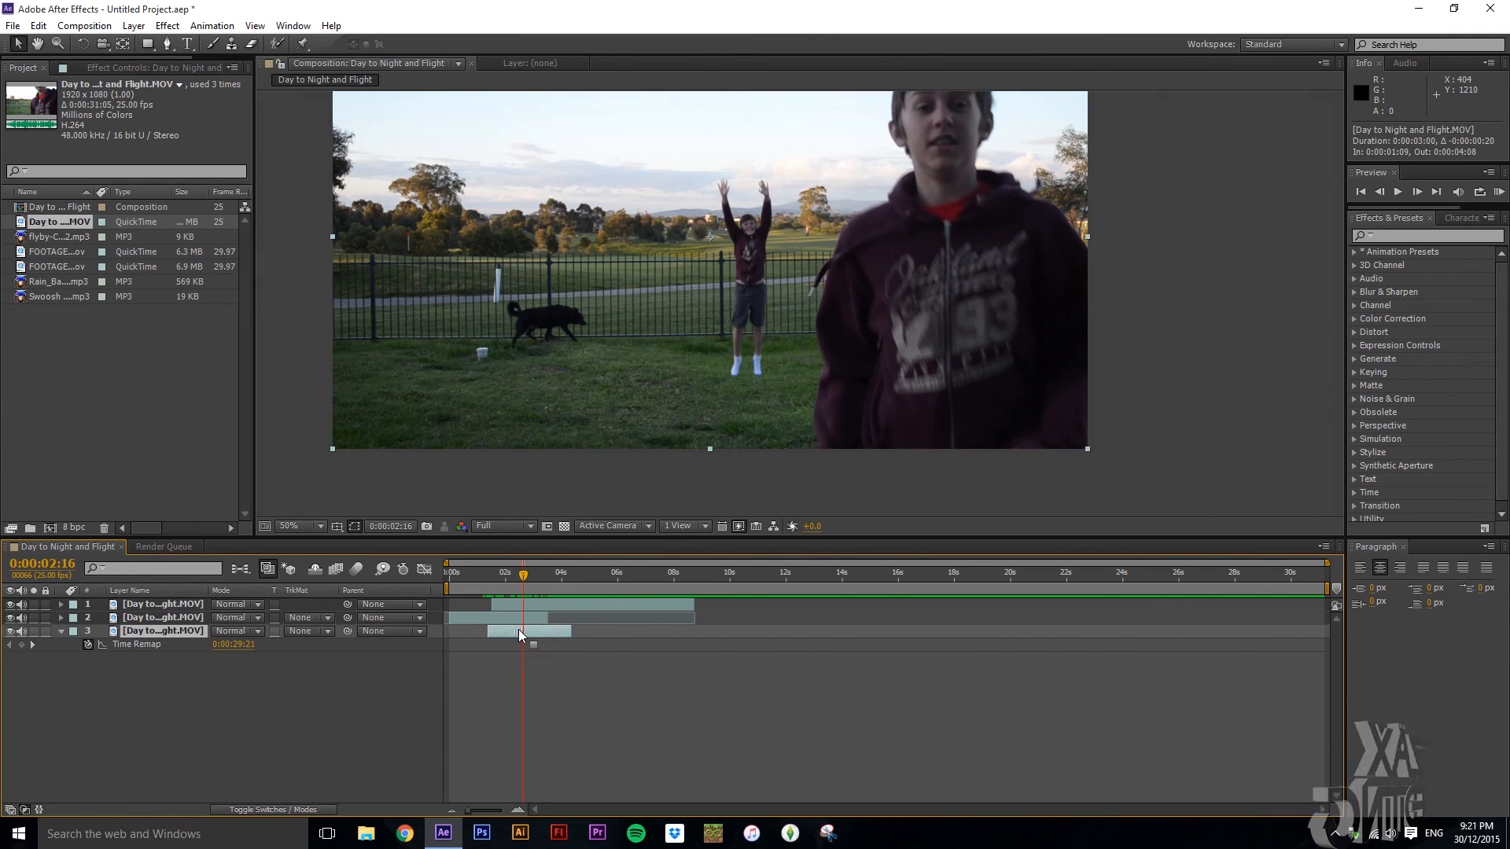
{"action": "left_click_drag", "start_coordinate": [524, 577], "coordinate": [491, 573]}
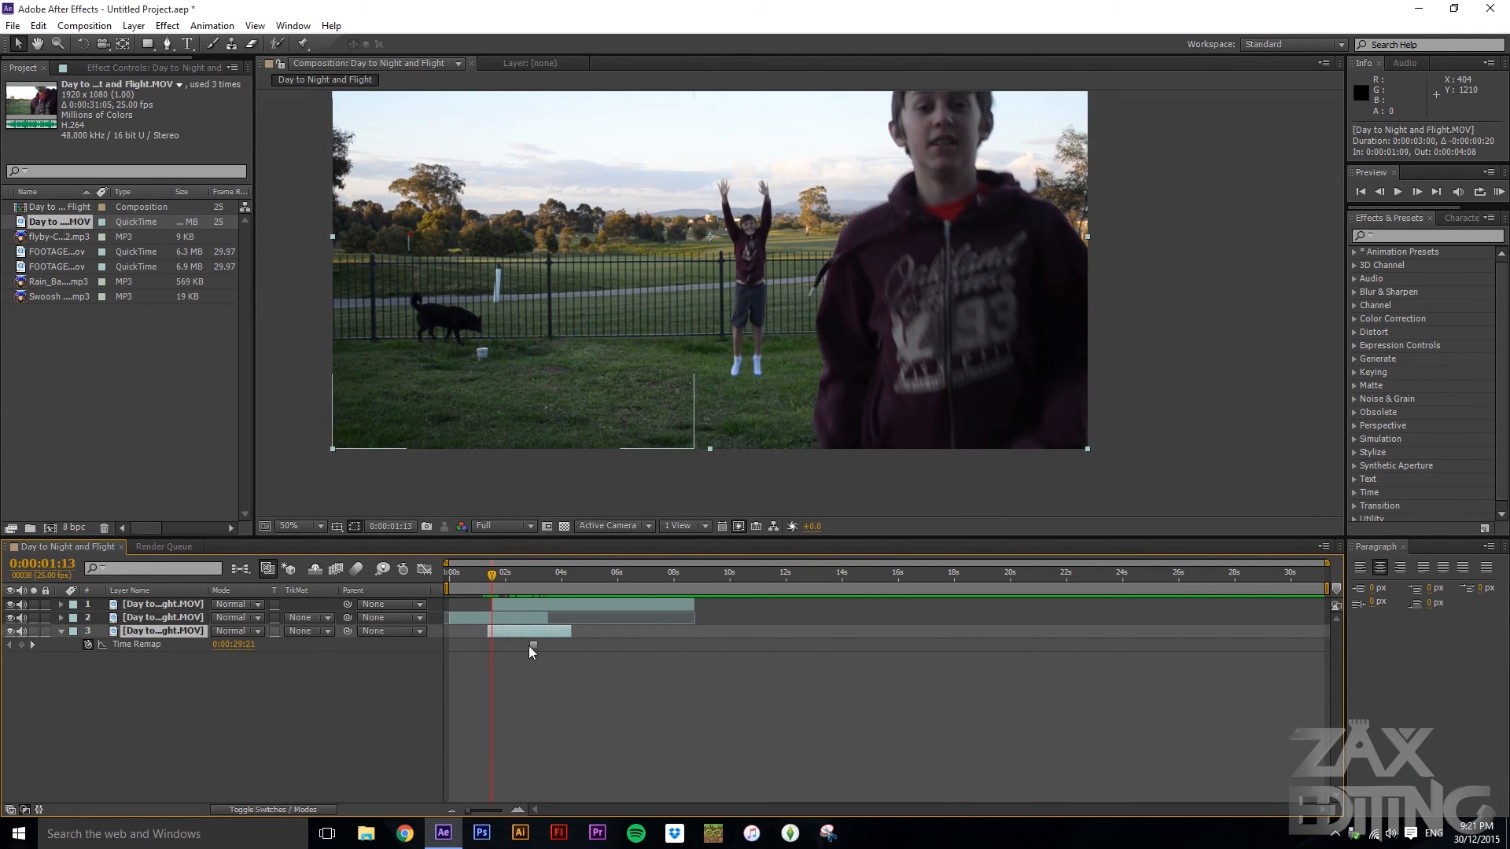
- Draw a closed six-point Pen mask on the frozen bottom layer around the strip behind the jumper, excluding the foreground person
{"action": "left_click", "coordinate": [167, 43]}
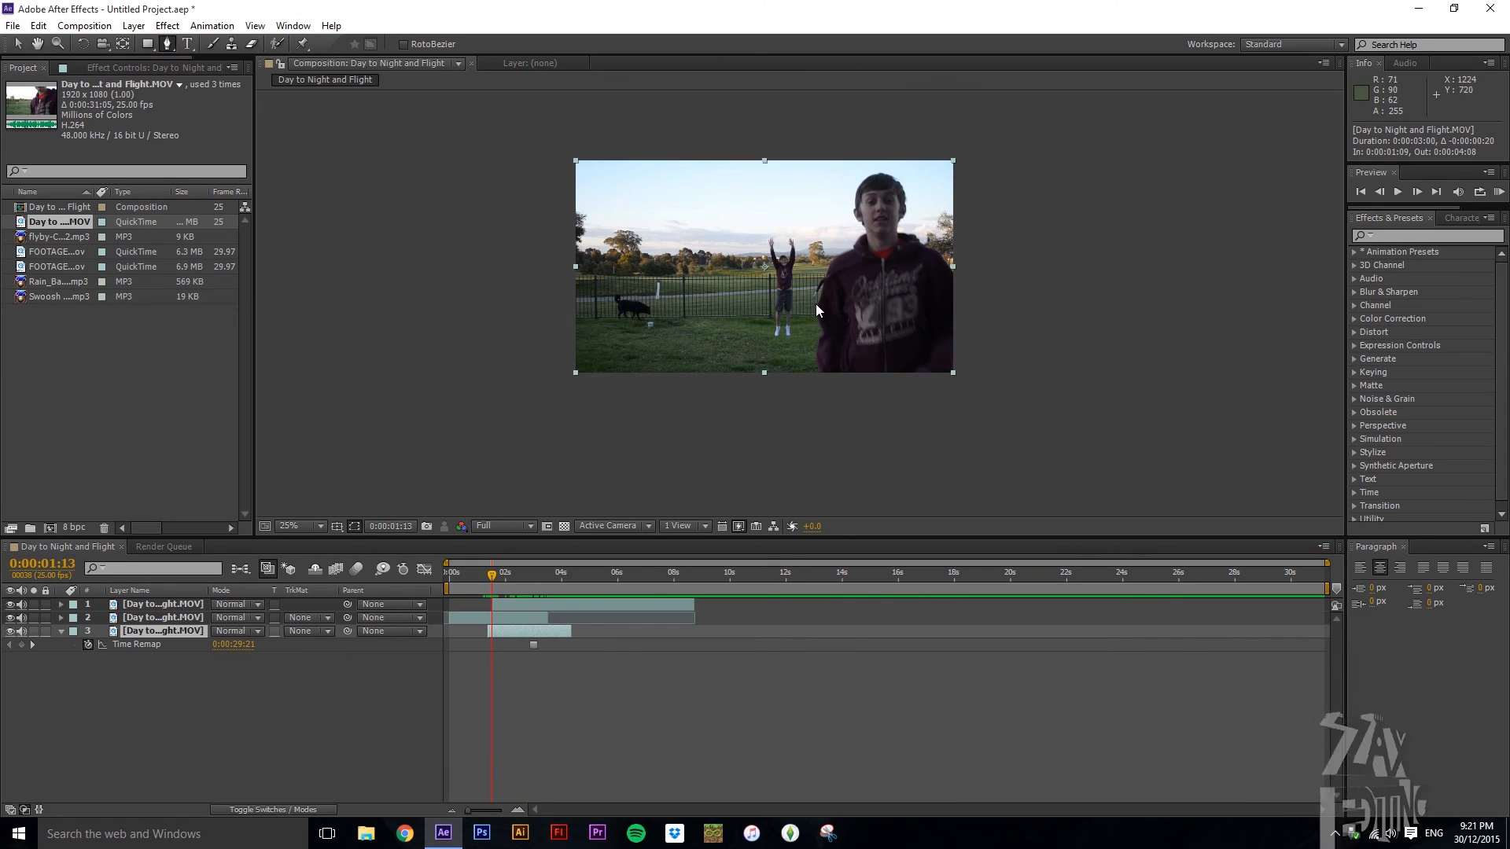
{"action": "scroll", "coordinate": [818, 264], "scroll_direction": "down", "scroll_amount": 1}
{"action": "left_click", "coordinate": [739, 149]}
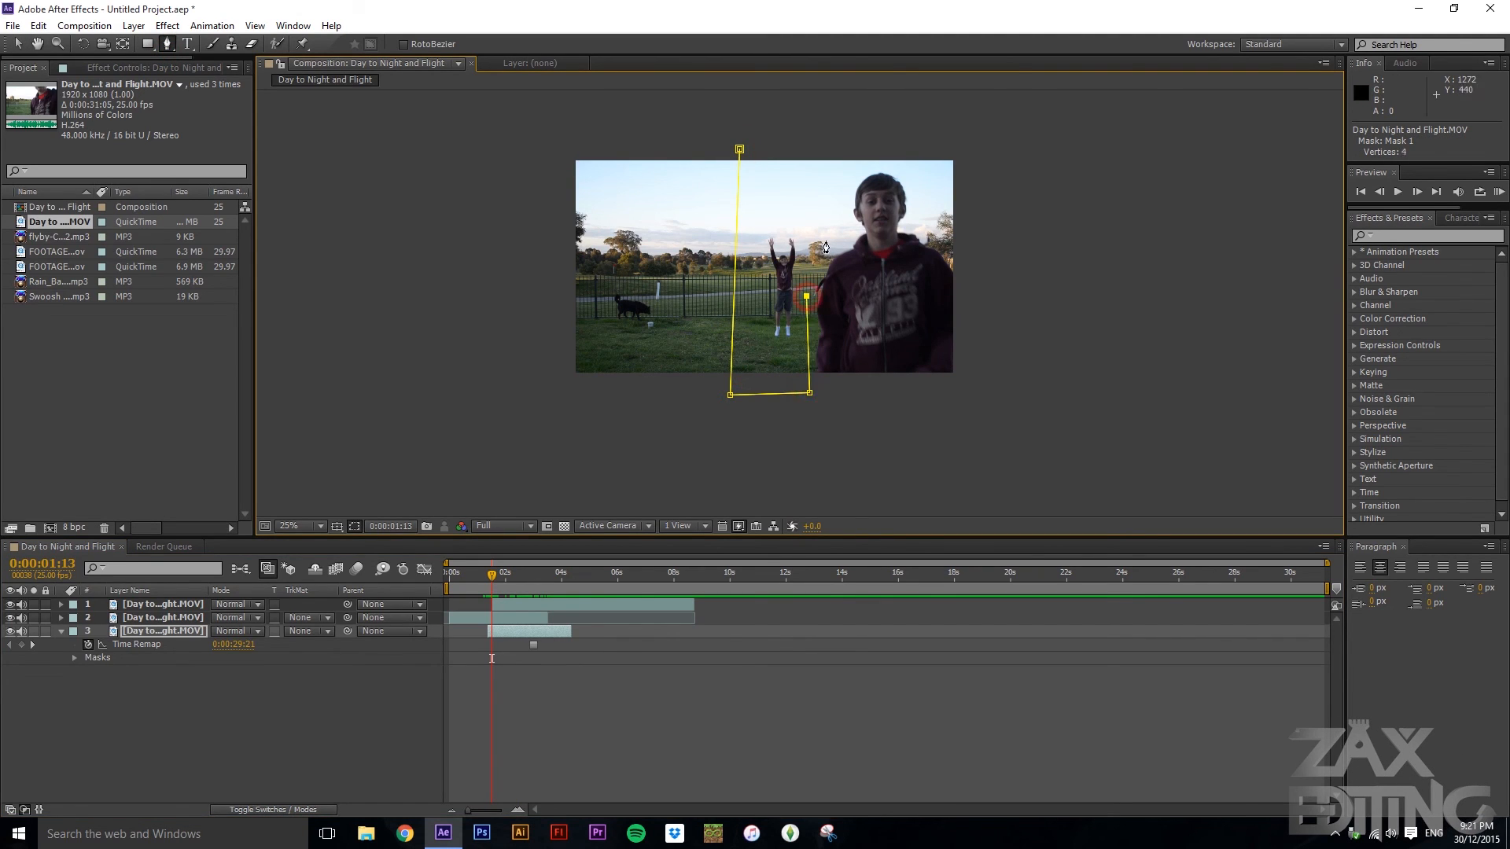
{"action": "left_click", "coordinate": [739, 149]}
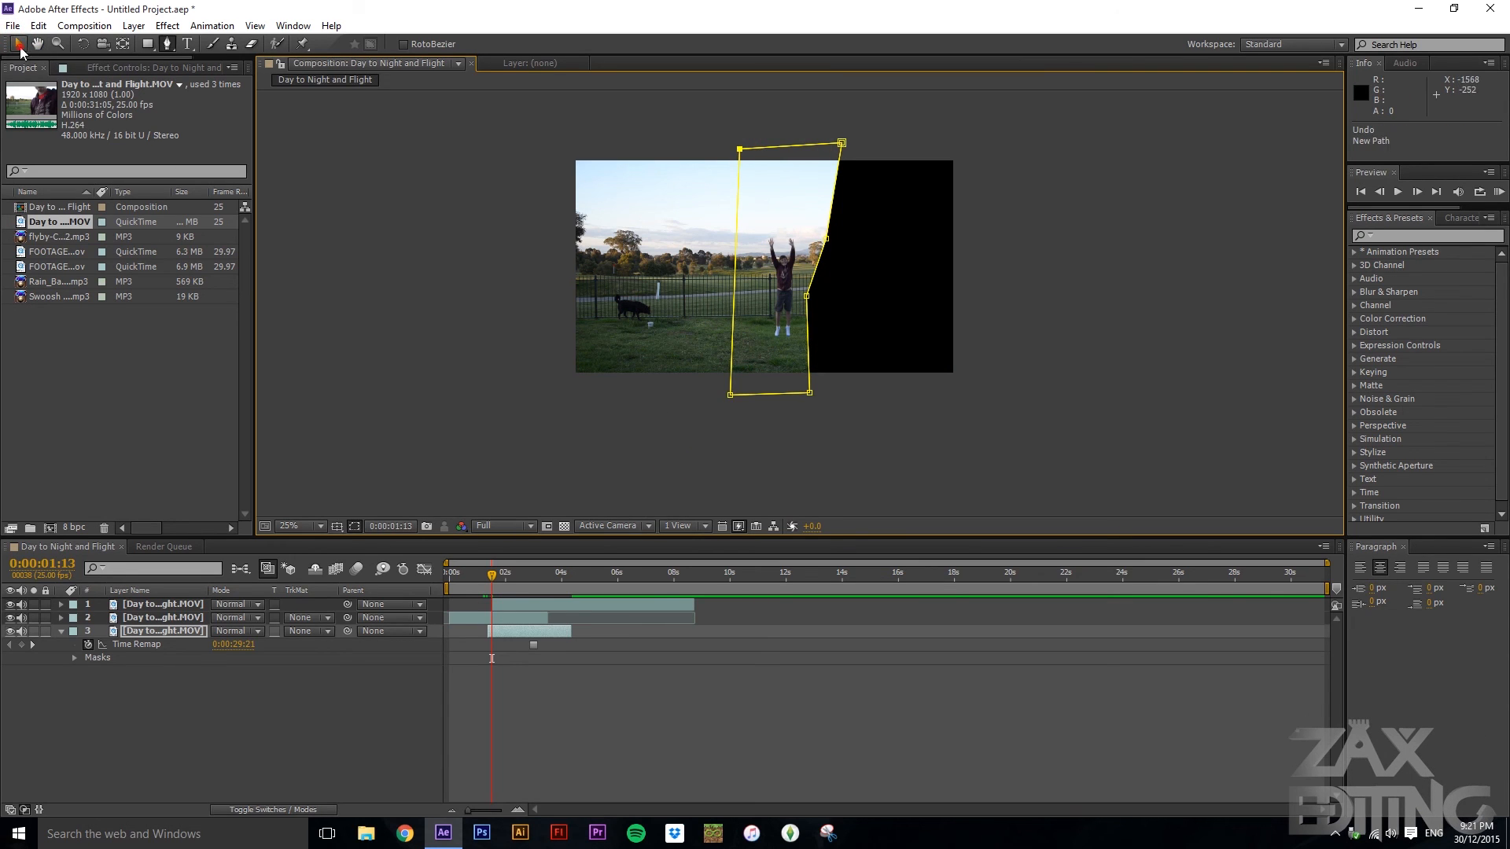
{"action": "left_click", "coordinate": [19, 44]}
{"action": "left_click", "coordinate": [692, 456]}
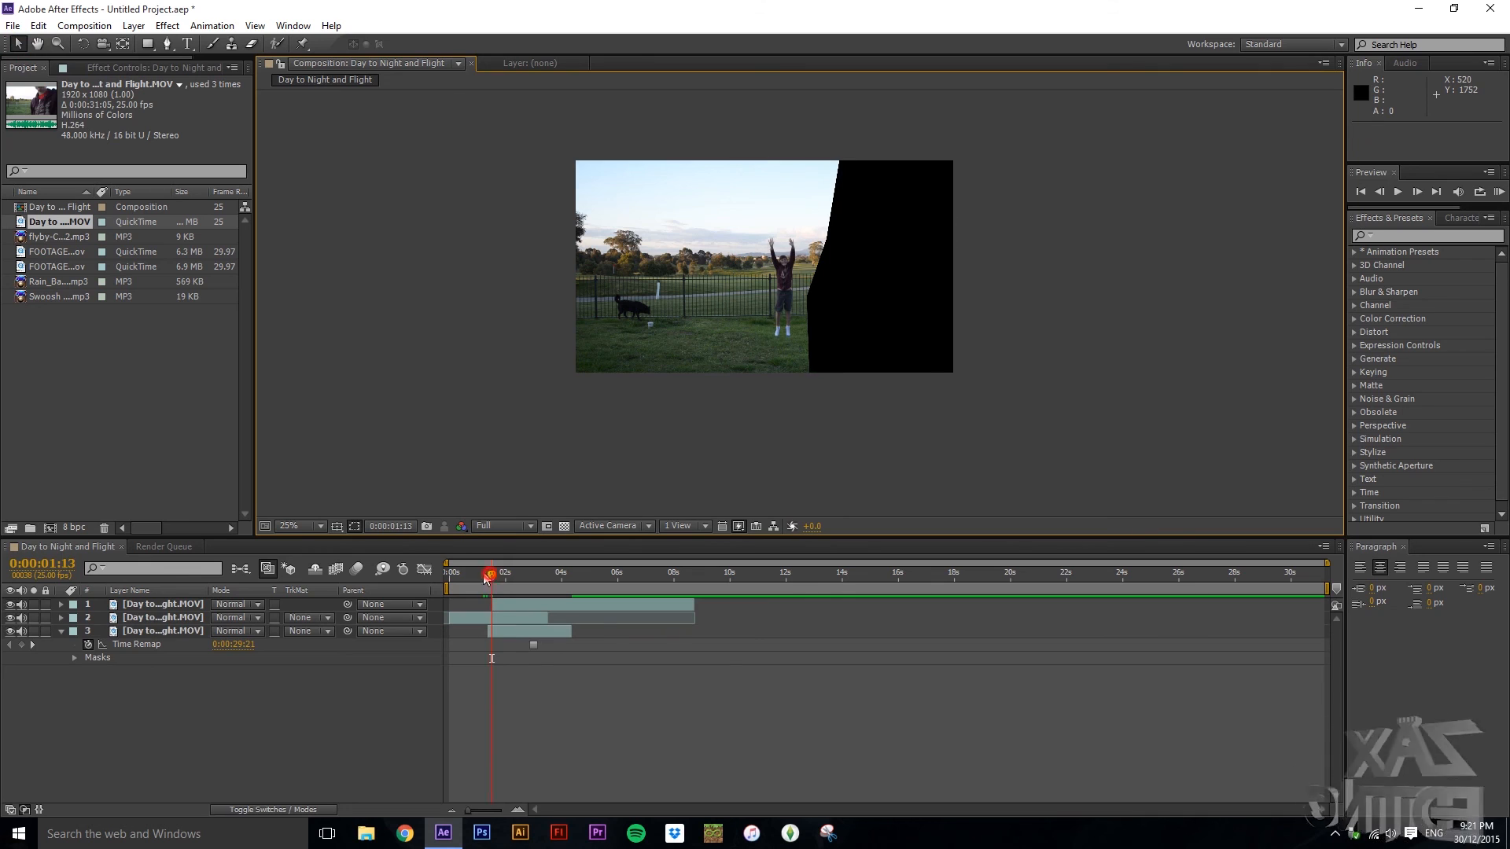
- Duplicate the masked frozen background layer and place the copy at the bottom of the layer stack
{"action": "left_click_drag", "start_coordinate": [492, 575], "coordinate": [524, 586]}
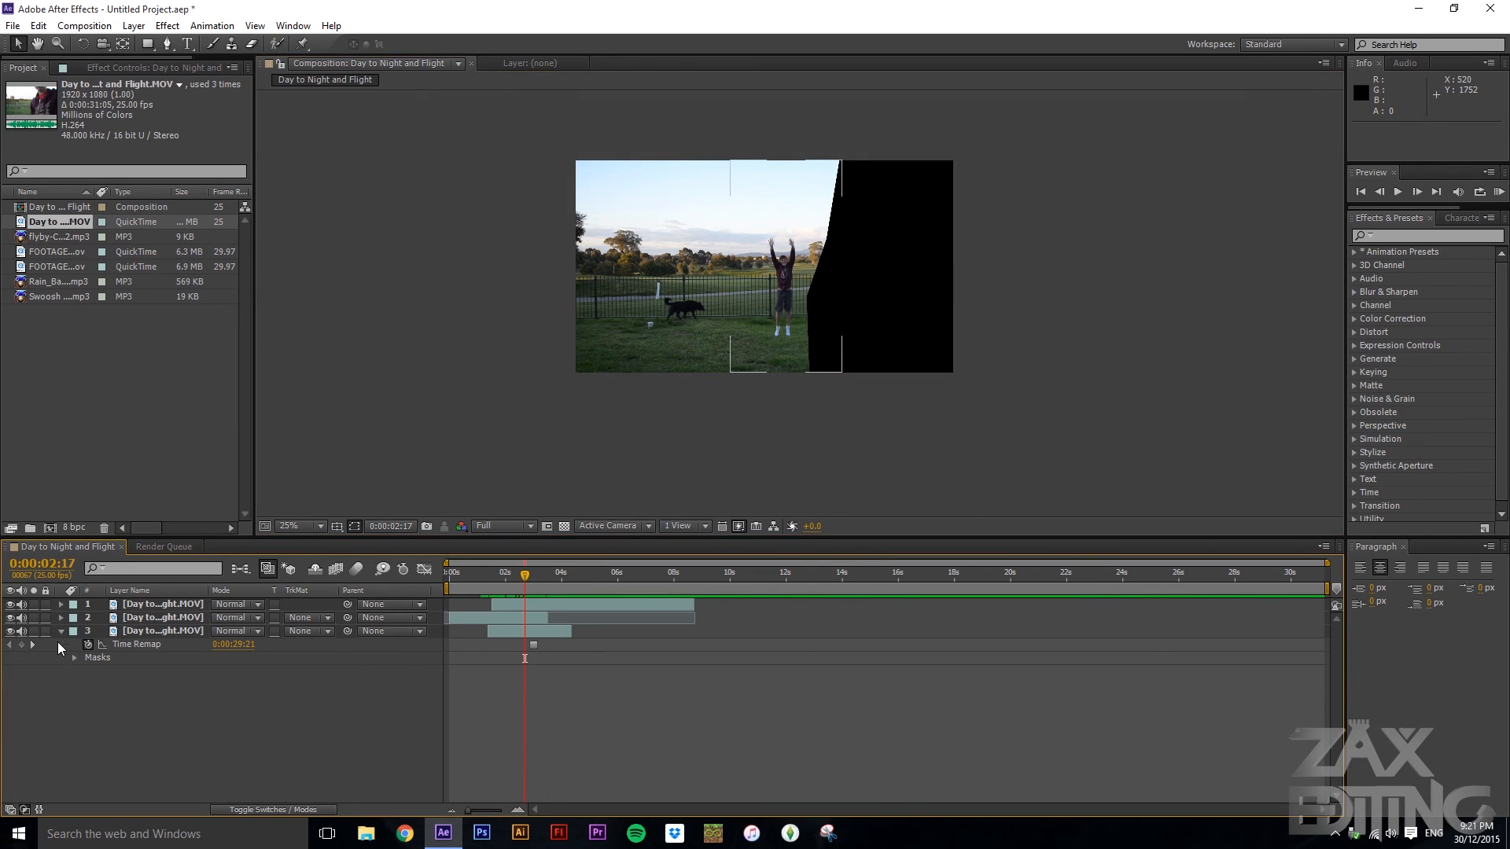
{"action": "left_click", "coordinate": [59, 632]}
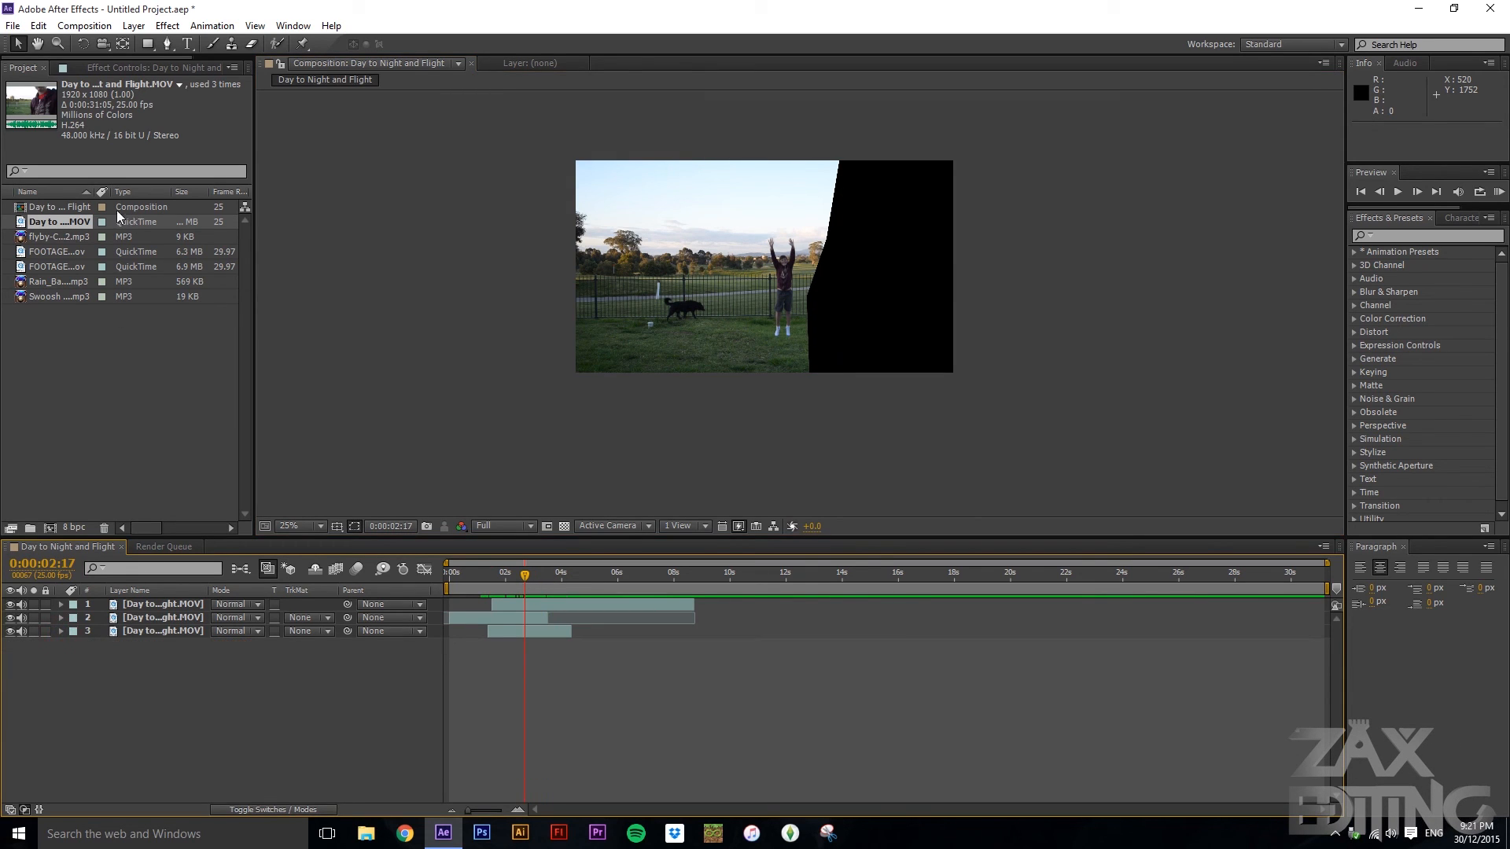
{"action": "left_click", "coordinate": [187, 632]}
{"action": "key", "text": "ctrl+d"}
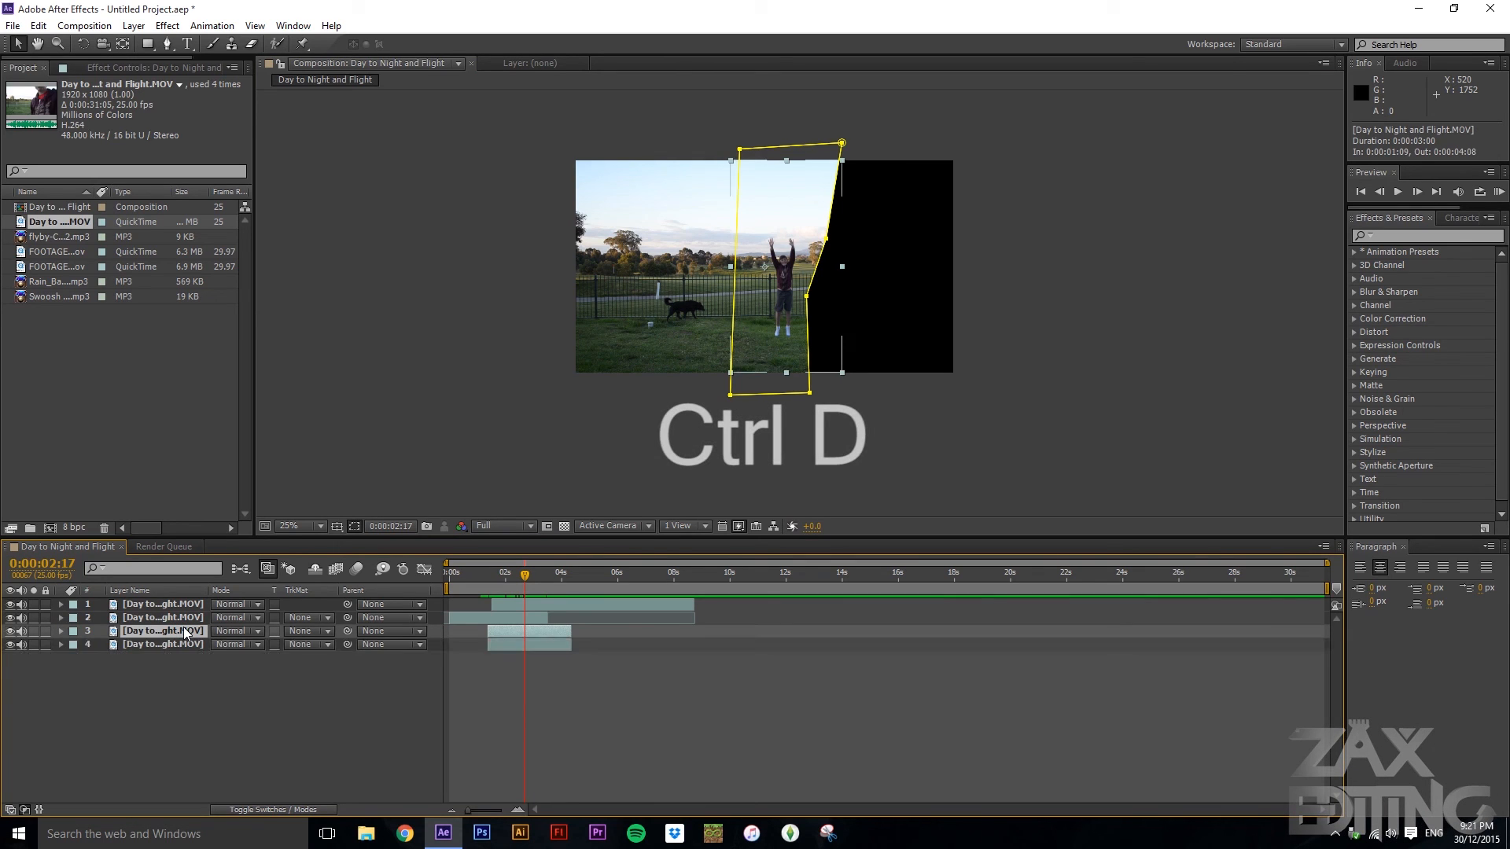
{"action": "mouse_move", "coordinate": [186, 632]}
{"action": "left_mouse_down"}
{"action": "mouse_move", "coordinate": [185, 667]}
{"action": "mouse_move", "coordinate": [175, 653]}
{"action": "left_mouse_up"}
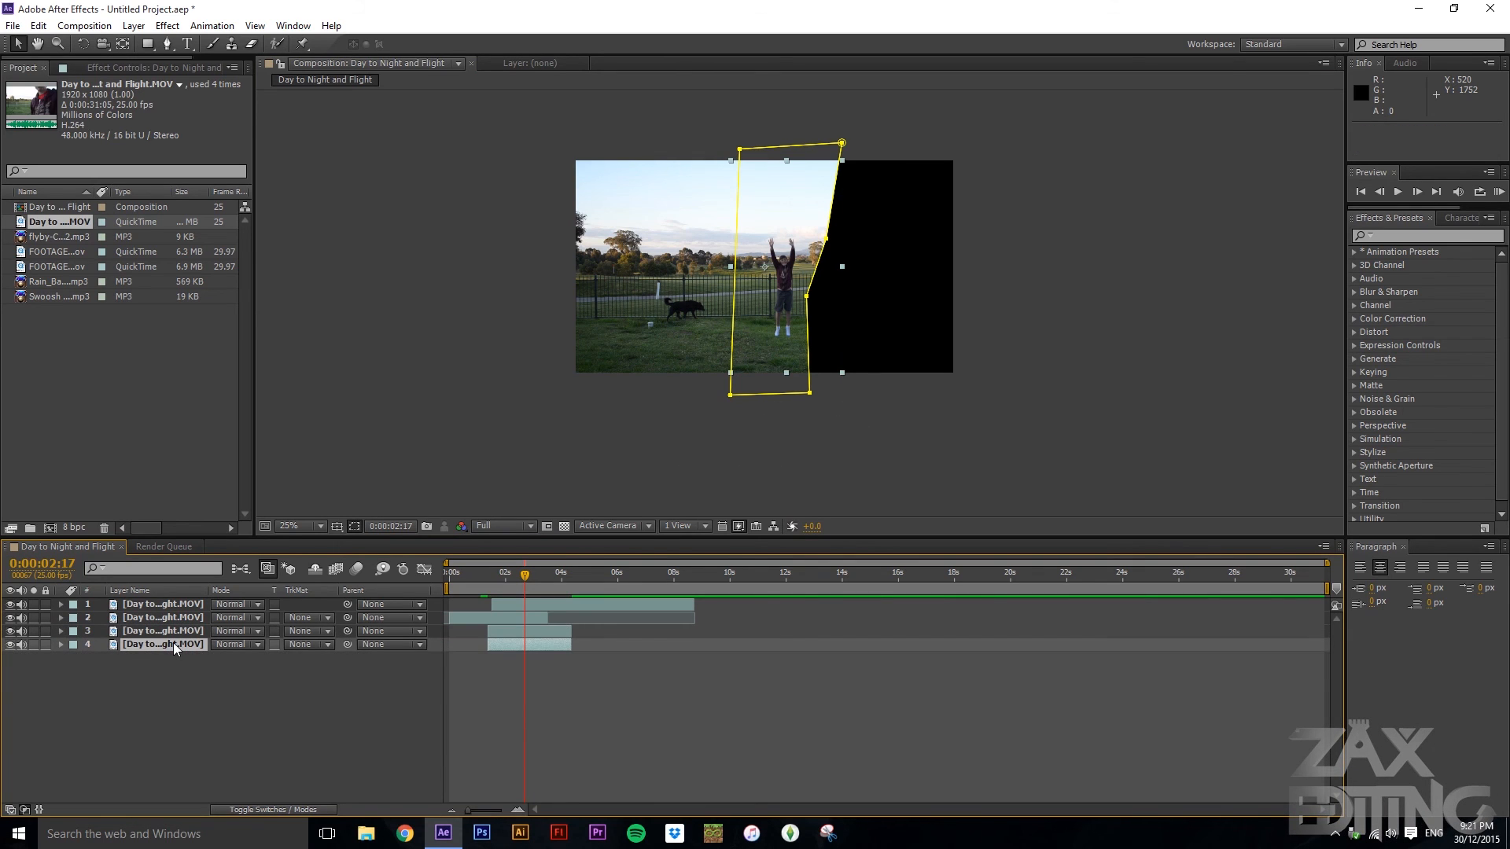
- Delete the mask from the bottom copy and turn off its Time Remap so it plays as normal footage
{"action": "key", "text": "m"}
{"action": "left_click", "coordinate": [151, 658]}
{"action": "key", "text": "Delete"}
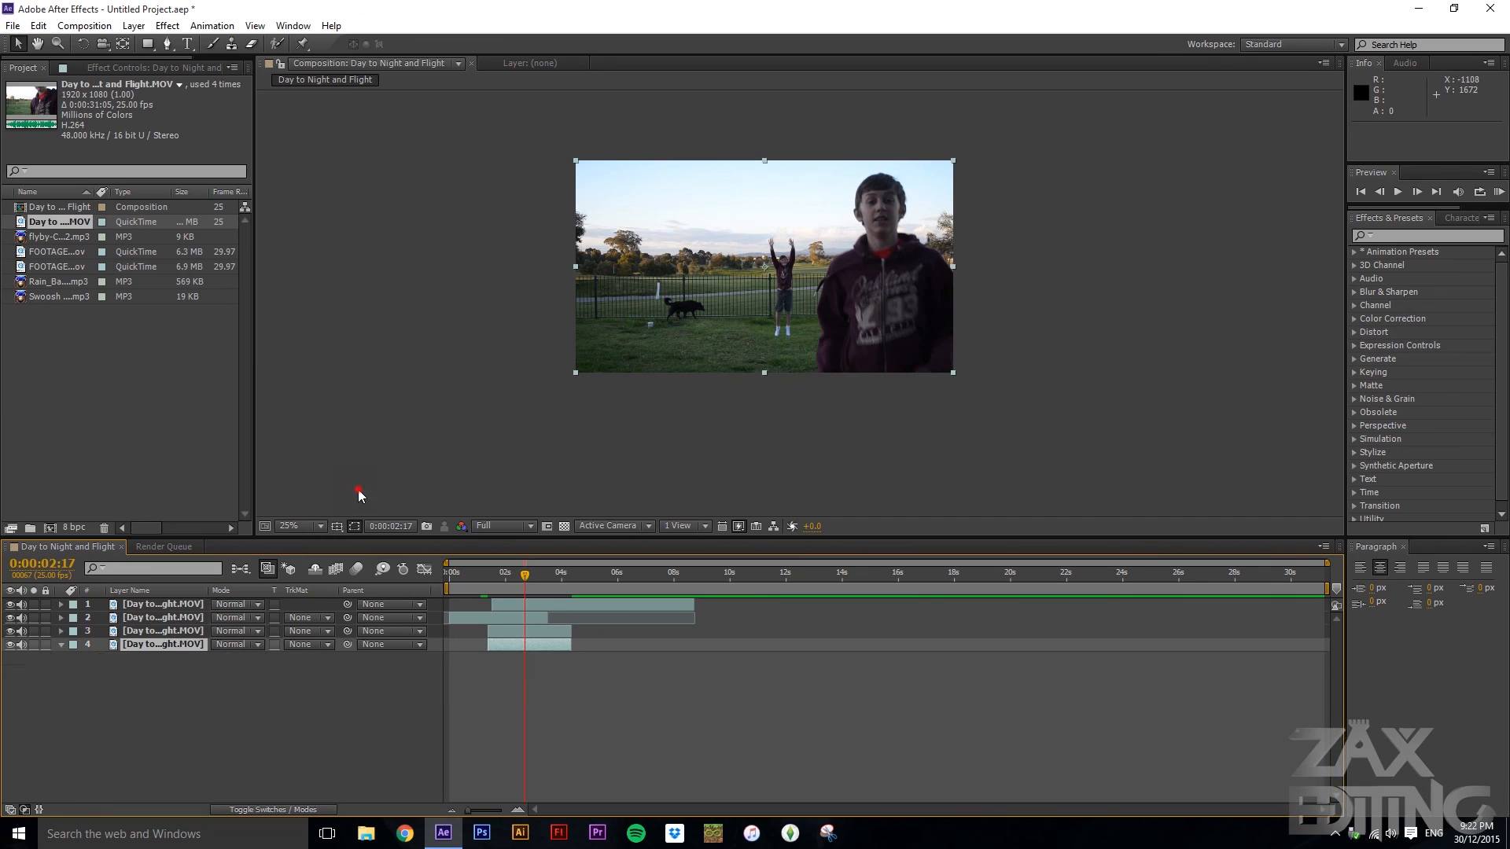
{"action": "left_click", "coordinate": [357, 490]}
{"action": "right_click", "coordinate": [533, 646]}
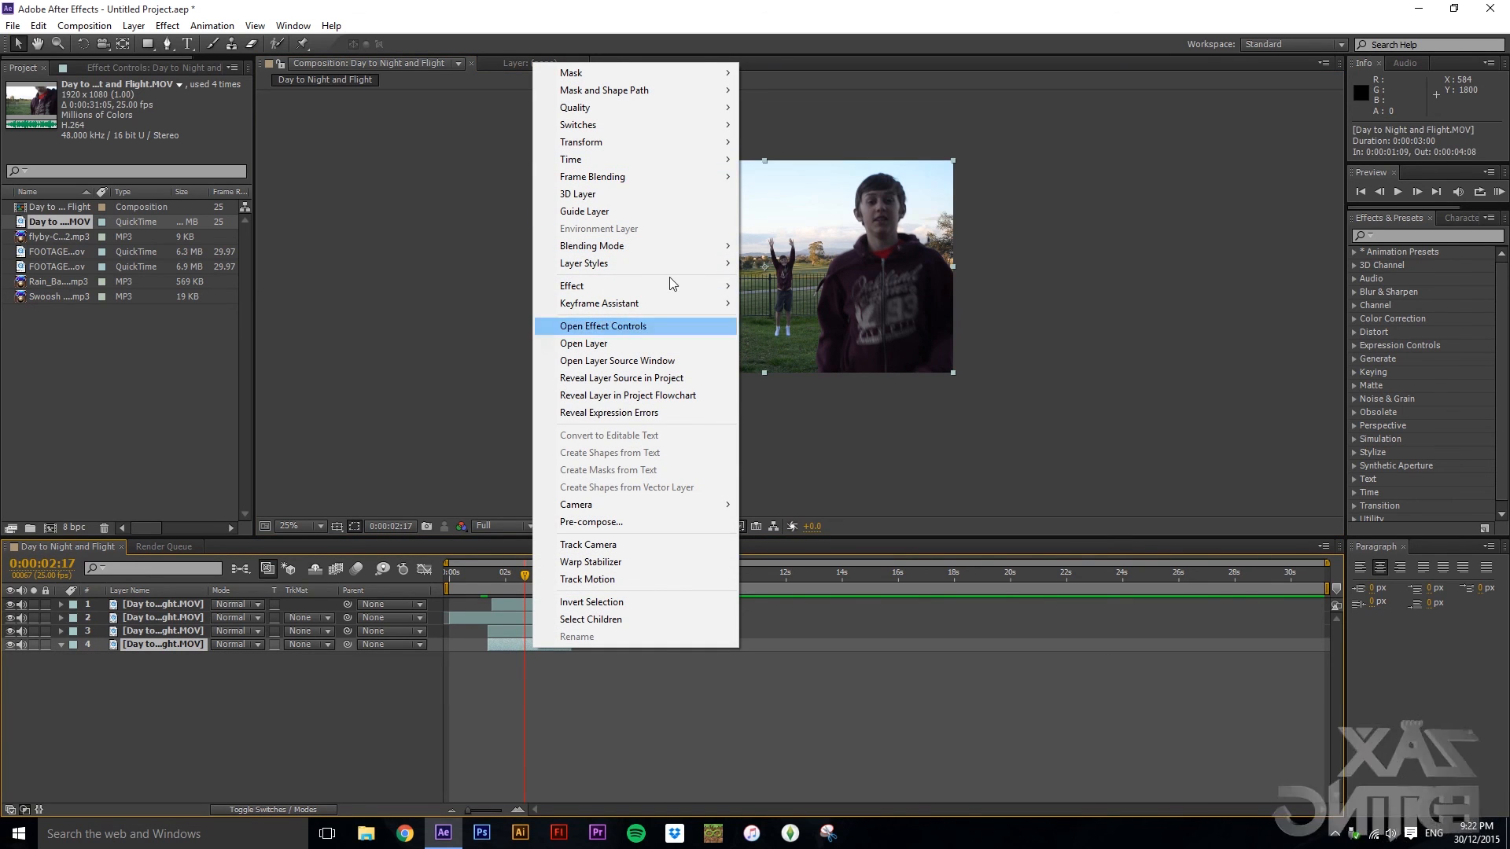
{"action": "left_click", "coordinate": [143, 652]}
{"action": "key", "text": "u"}
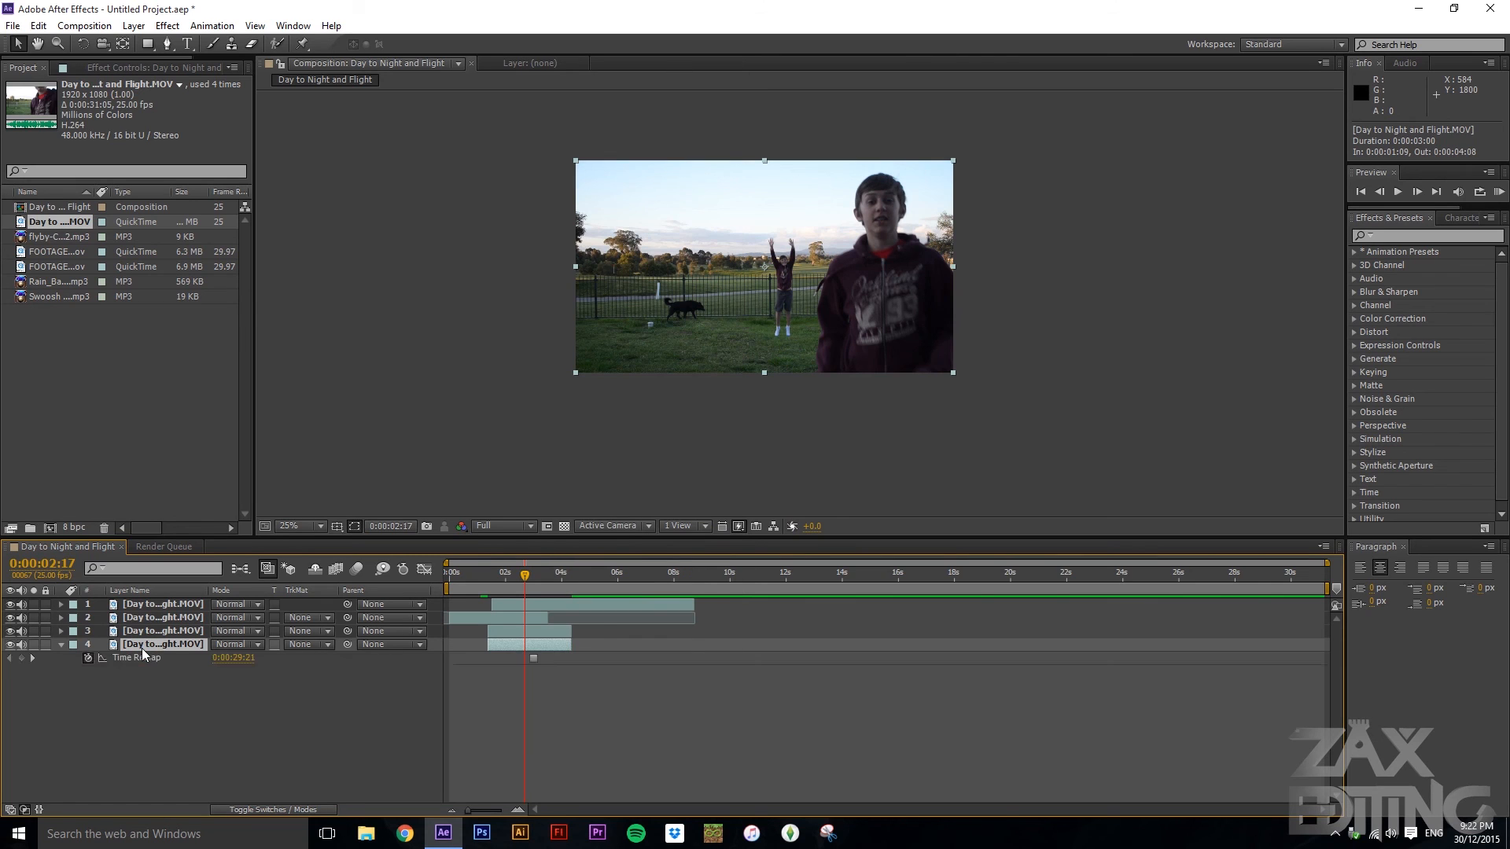
{"action": "left_click", "coordinate": [92, 657]}
{"action": "left_click", "coordinate": [308, 731]}
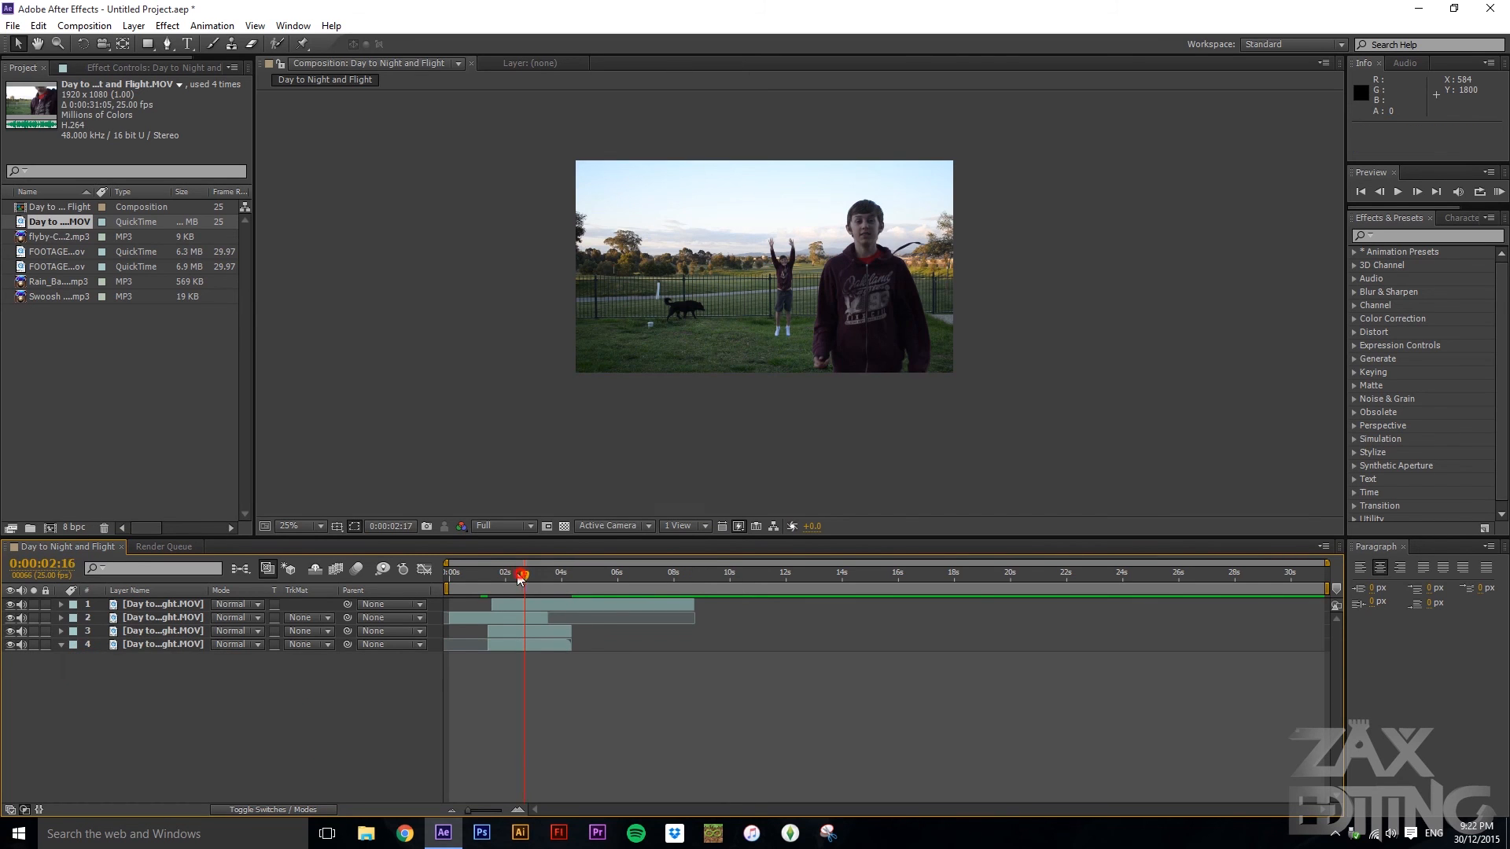
- Shift and extend the bottom layer so that it runs from 0:00:07:16 to 0:00:20:12
{"action": "left_click_drag", "start_coordinate": [519, 578], "coordinate": [483, 574]}
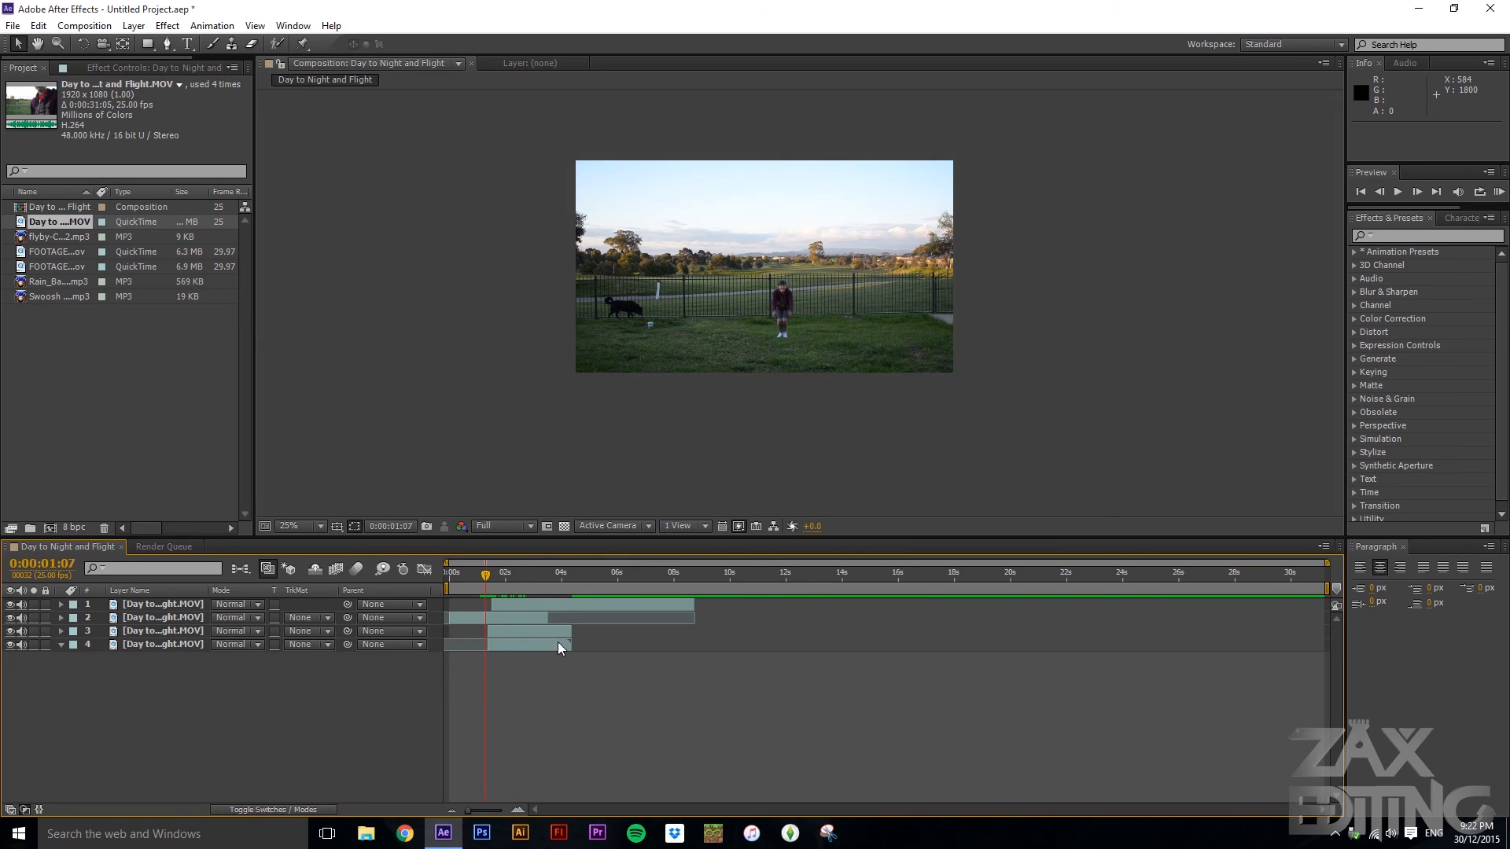
{"action": "left_click_drag", "start_coordinate": [519, 644], "coordinate": [710, 580]}
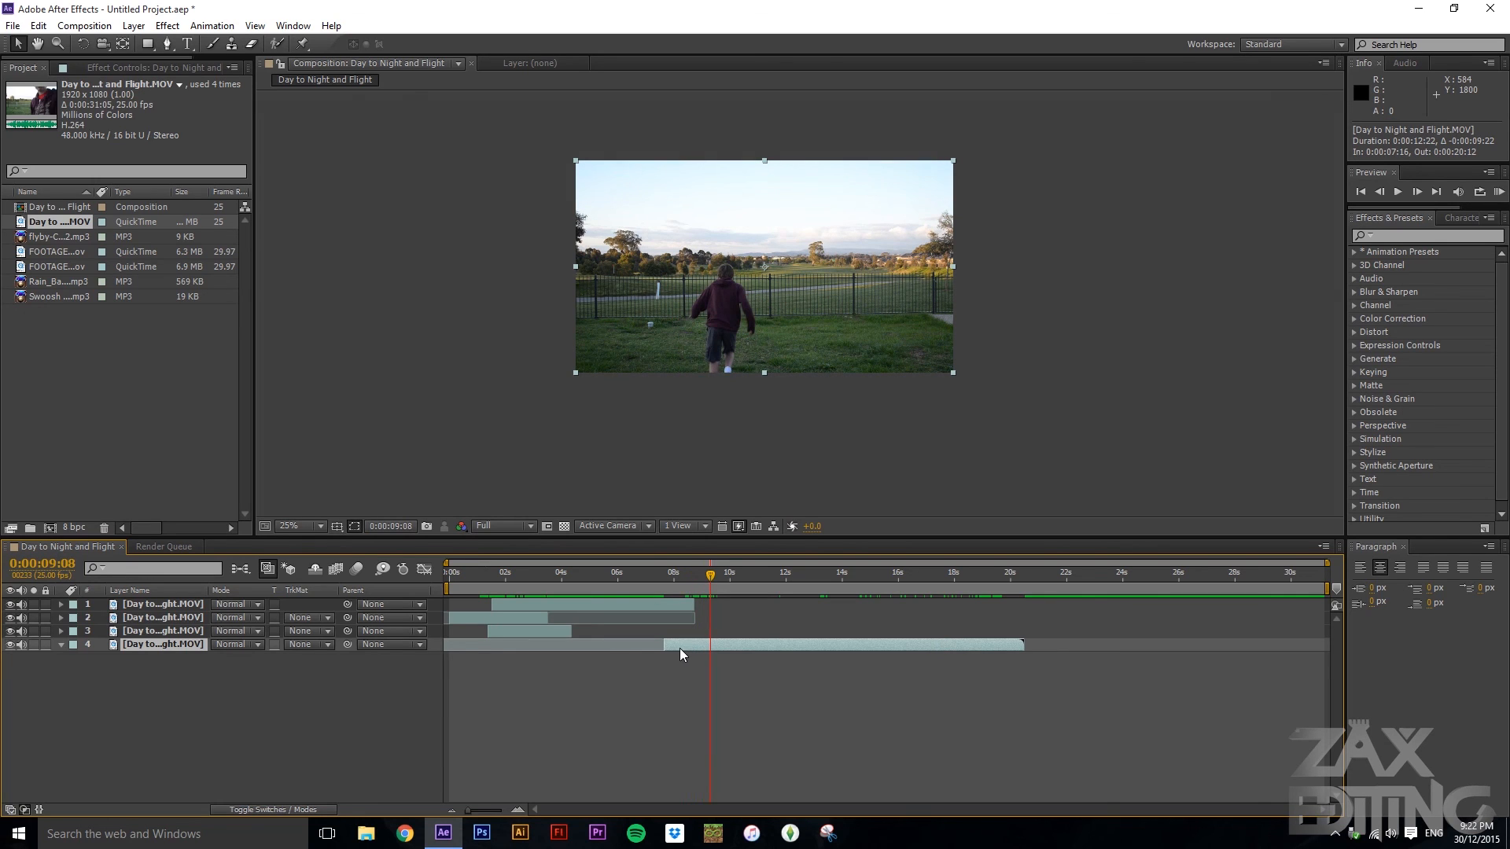
- Try freezing the bottom layer at 0:00:09:08 and moving it to start at 0:00:01:03, and undo both changes
{"action": "right_click", "coordinate": [702, 645]}
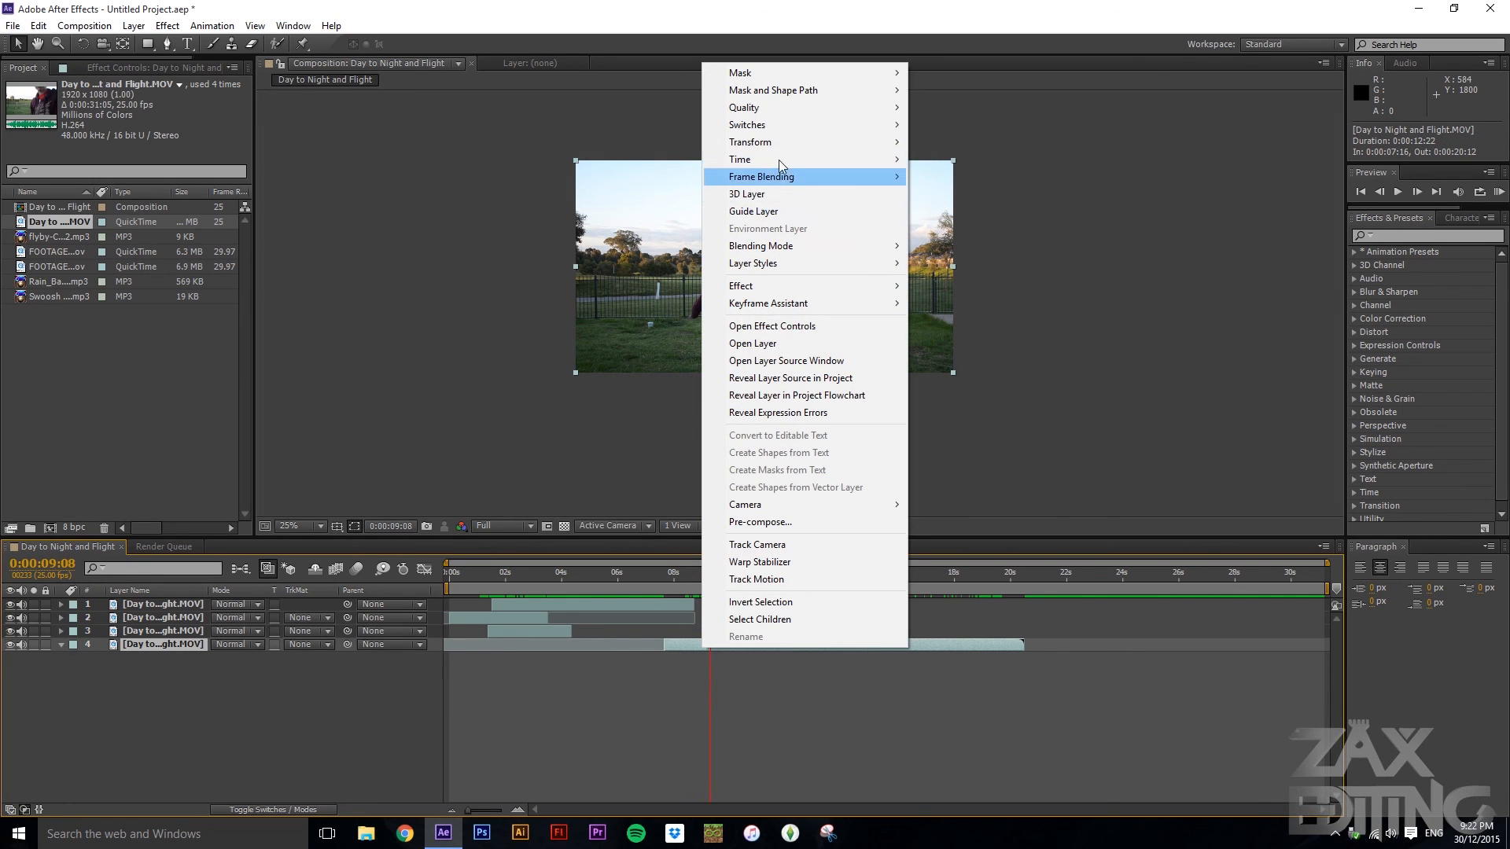
{"action": "mouse_move", "coordinate": [779, 159]}
{"action": "left_click", "coordinate": [997, 206]}
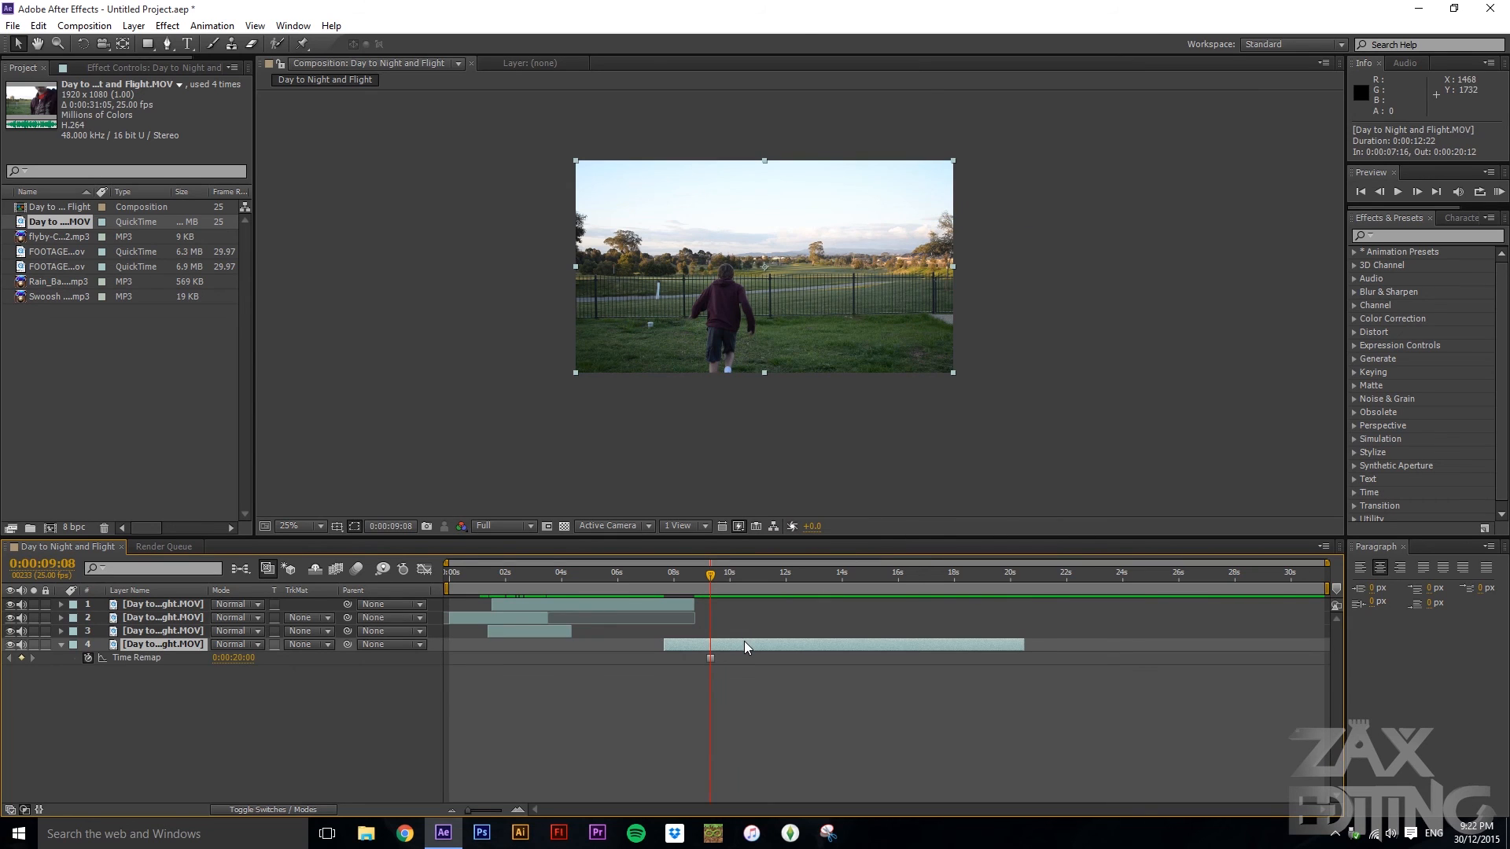
{"action": "left_click_drag", "start_coordinate": [744, 640], "coordinate": [558, 648]}
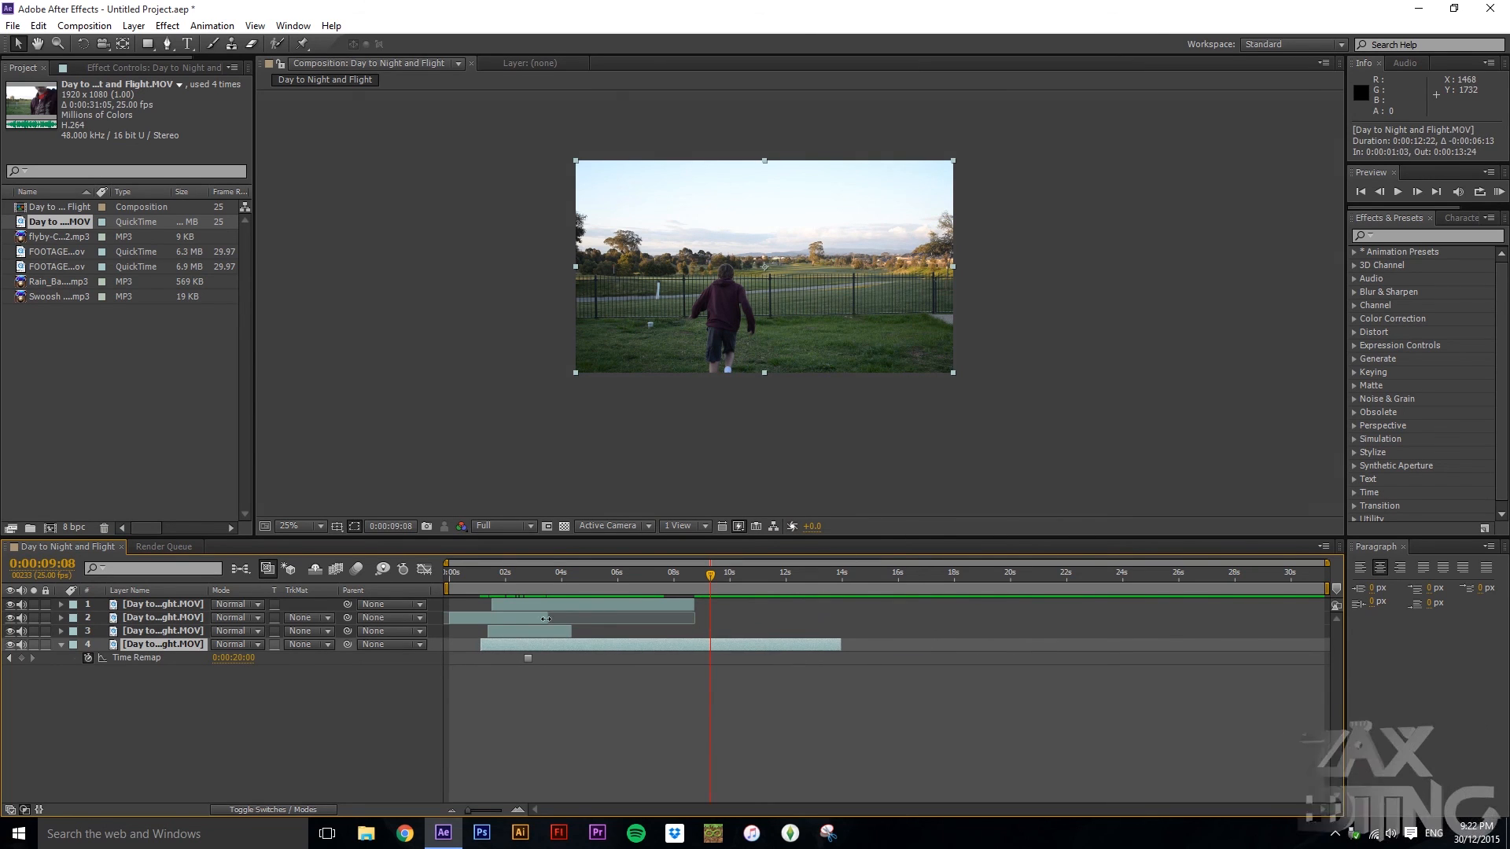
{"action": "left_click_drag", "start_coordinate": [535, 574], "coordinate": [508, 578]}
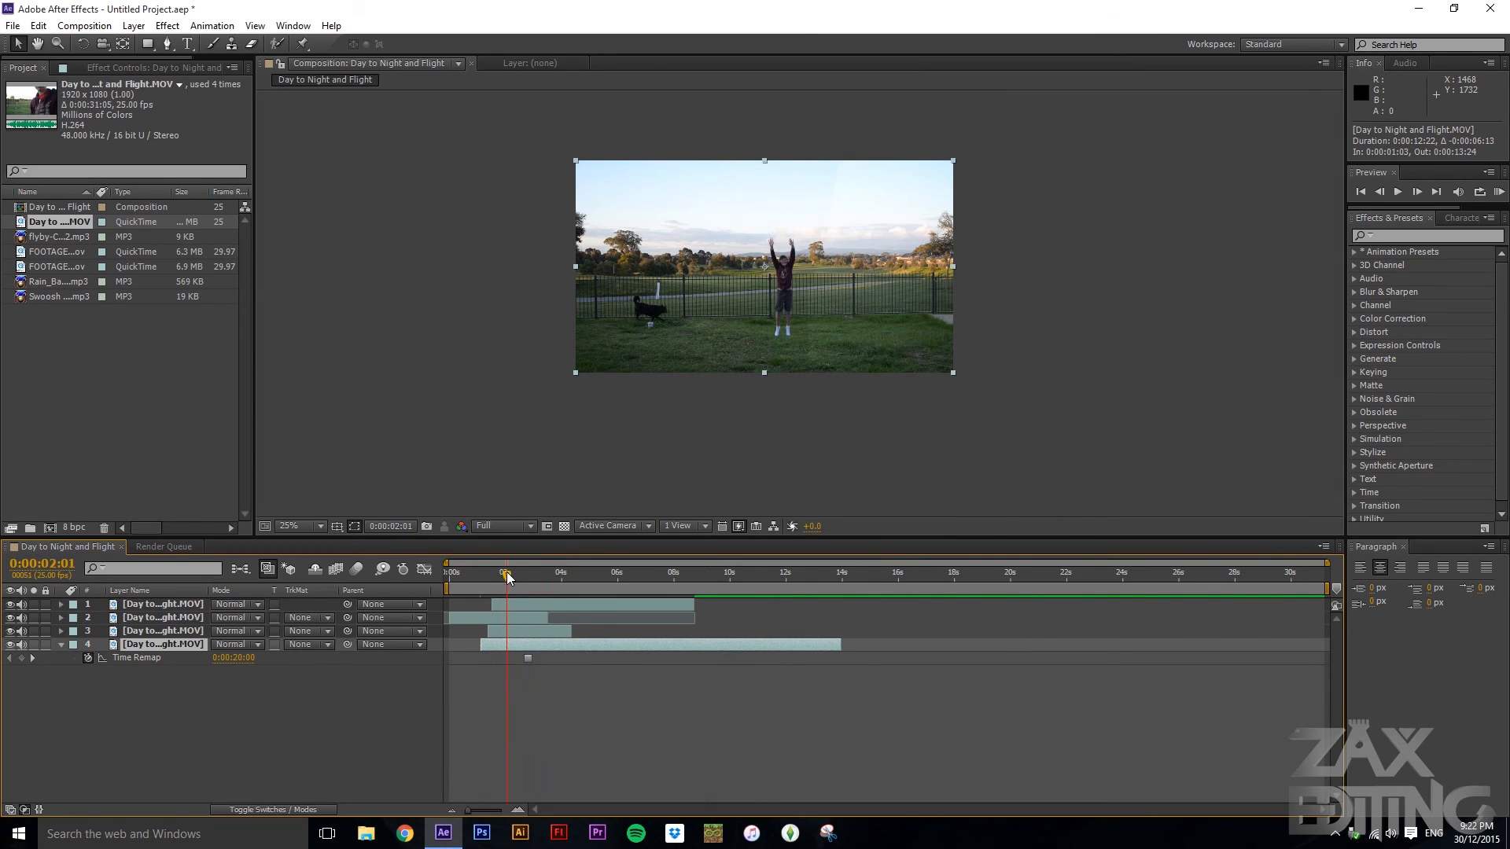
{"action": "key", "text": "ctrl+z"}
{"action": "key", "text": "ctrl+z"}
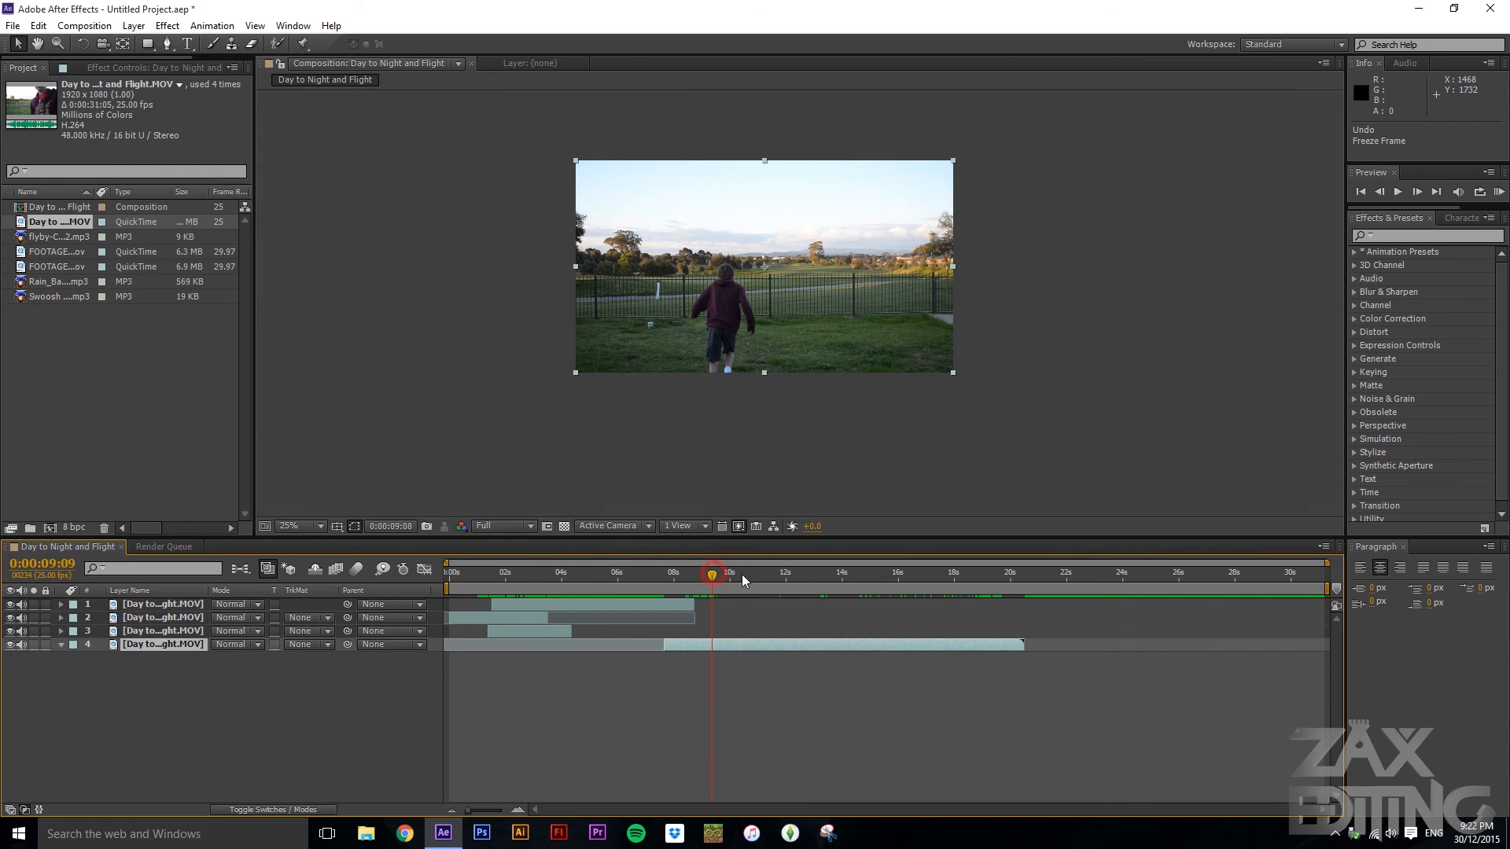
- Trim the bottom layer to start at 0:00:12:15 and apply Freeze Frame to it at 0:00:13:06
{"action": "left_click_drag", "start_coordinate": [742, 574], "coordinate": [820, 577]}
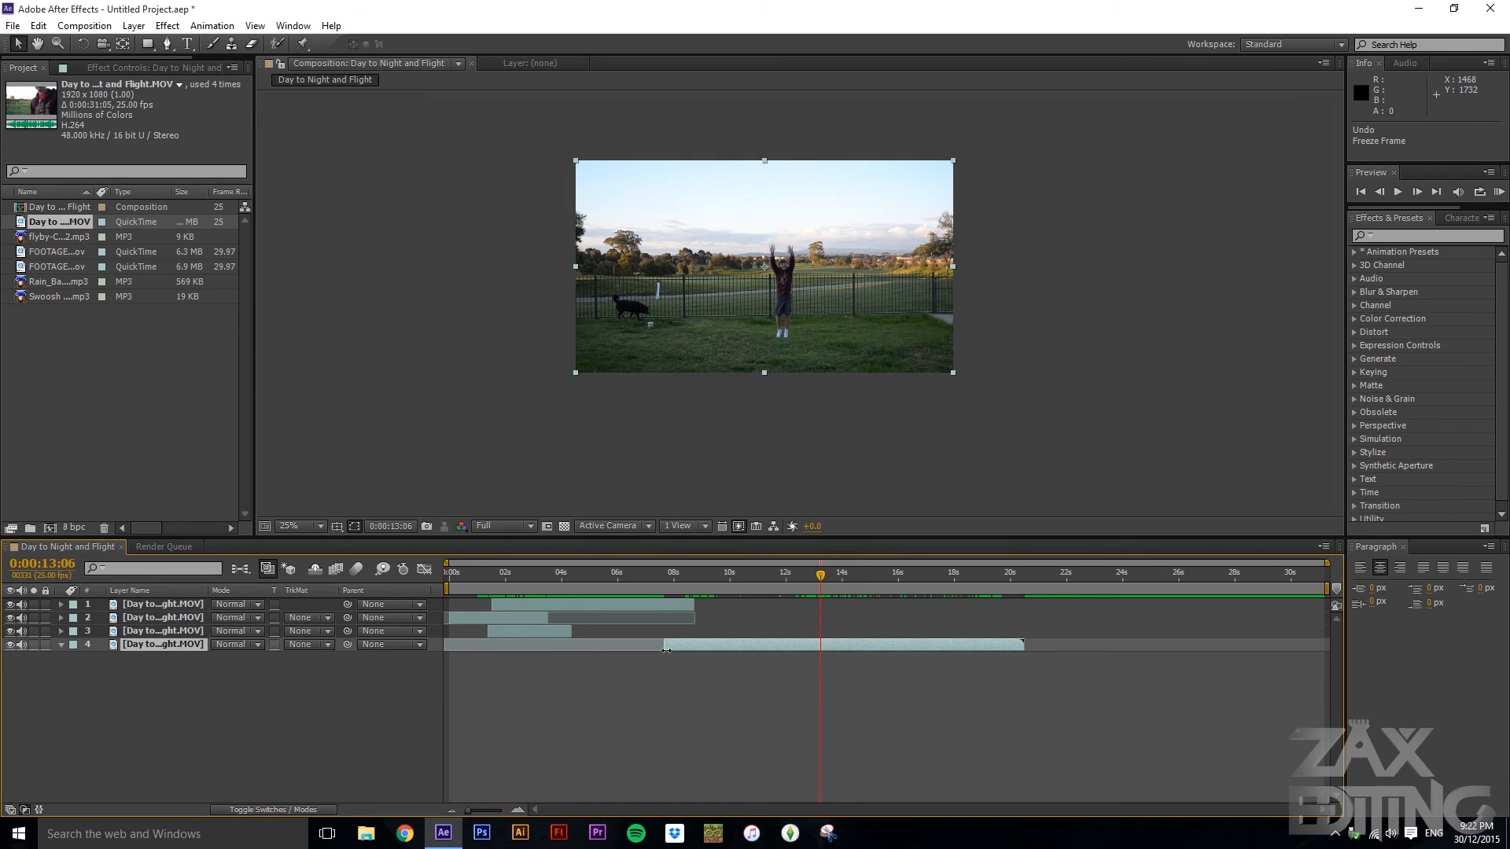
{"action": "left_click_drag", "start_coordinate": [666, 650], "coordinate": [775, 652]}
{"action": "right_click", "coordinate": [822, 649]}
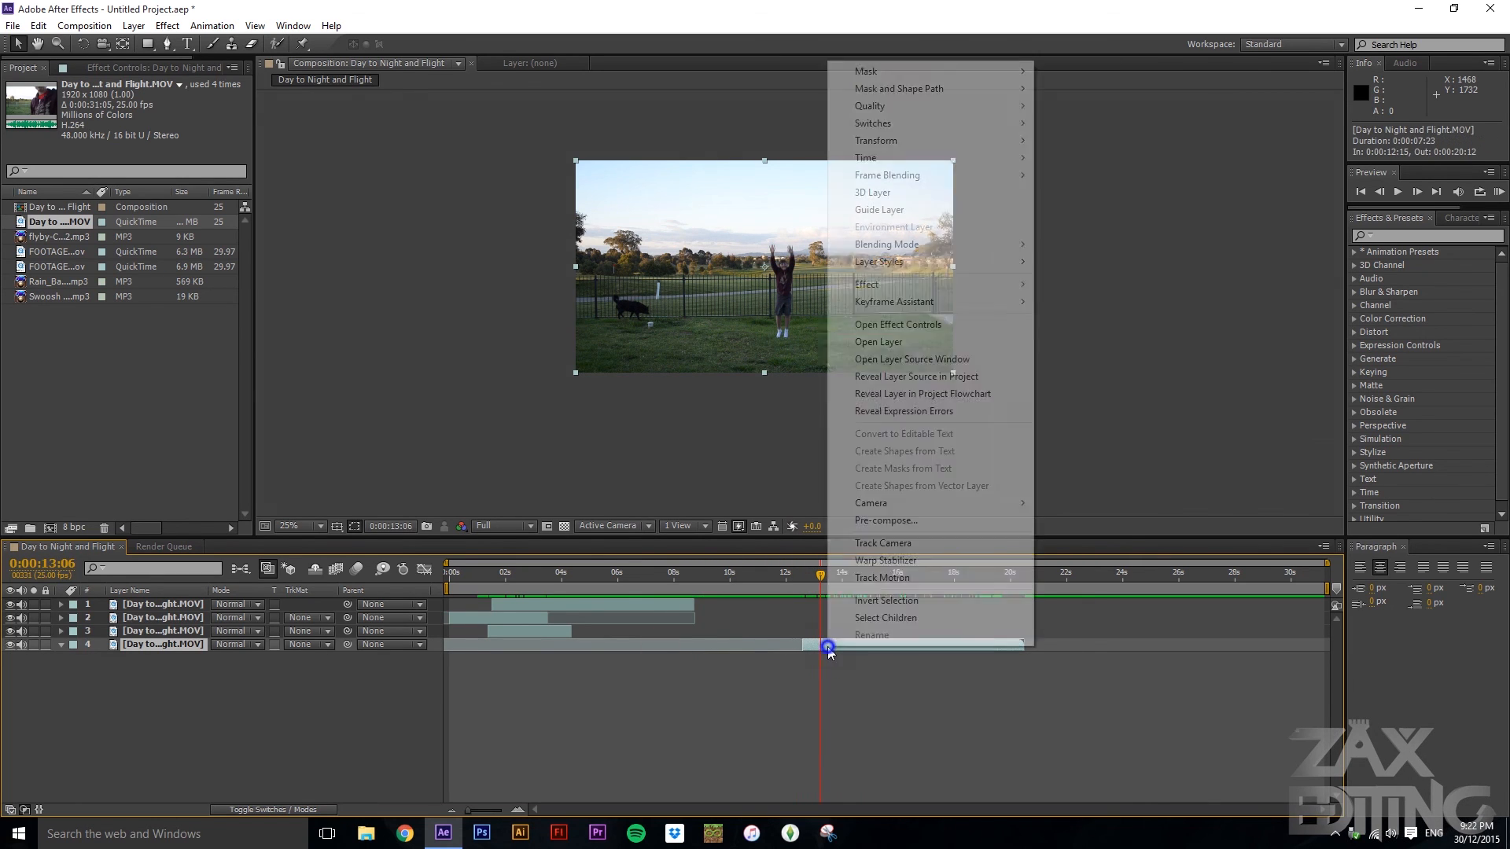
{"action": "mouse_move", "coordinate": [891, 159]}
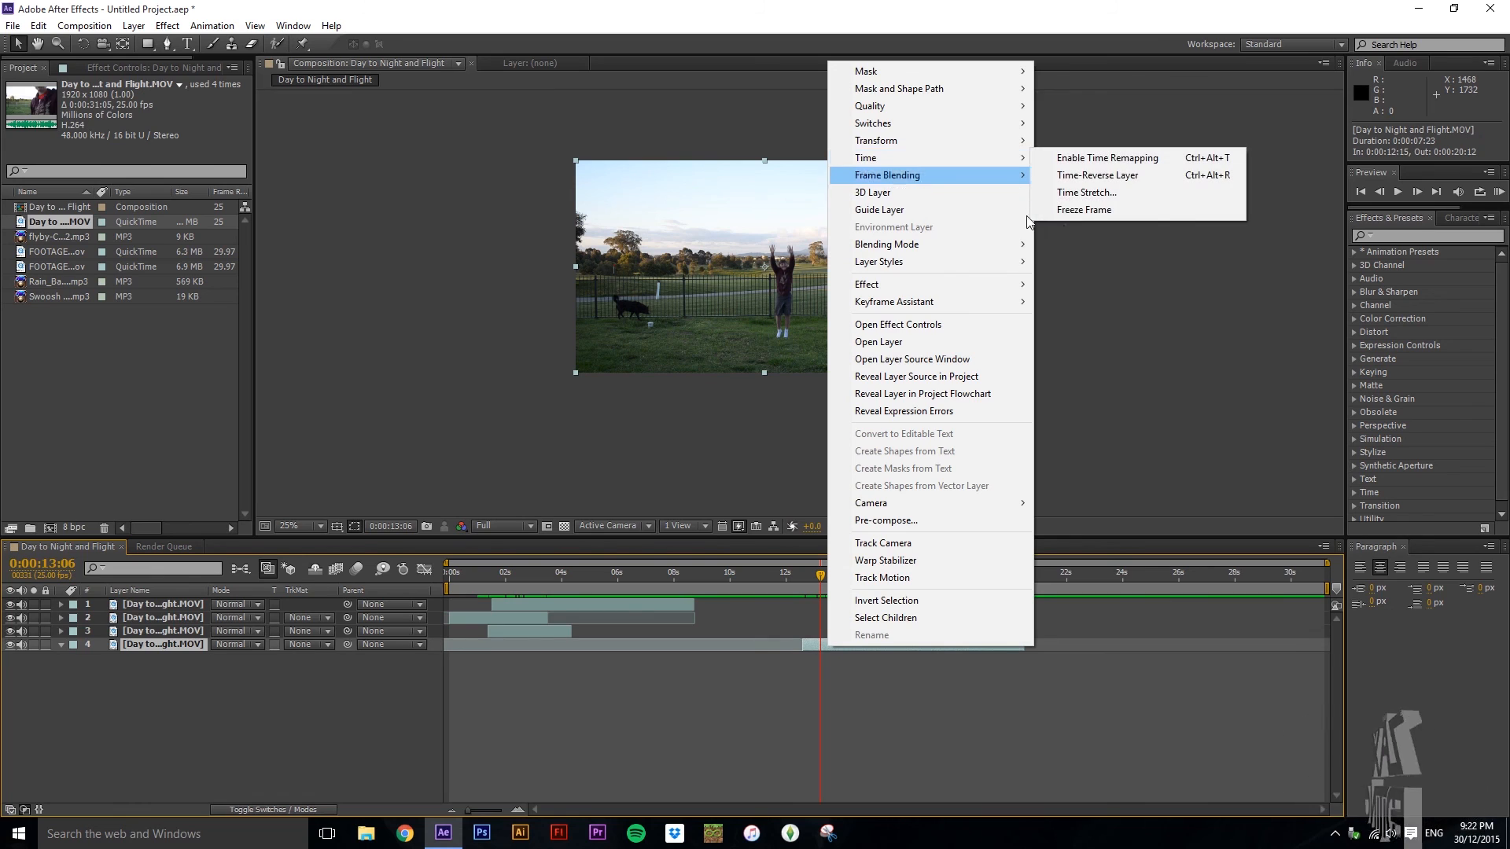
{"action": "left_click", "coordinate": [1084, 209]}
- Move the frozen bottom layer to start at 0:00:01:01, beneath the take-off moment
{"action": "left_click_drag", "start_coordinate": [764, 646], "coordinate": [573, 664]}
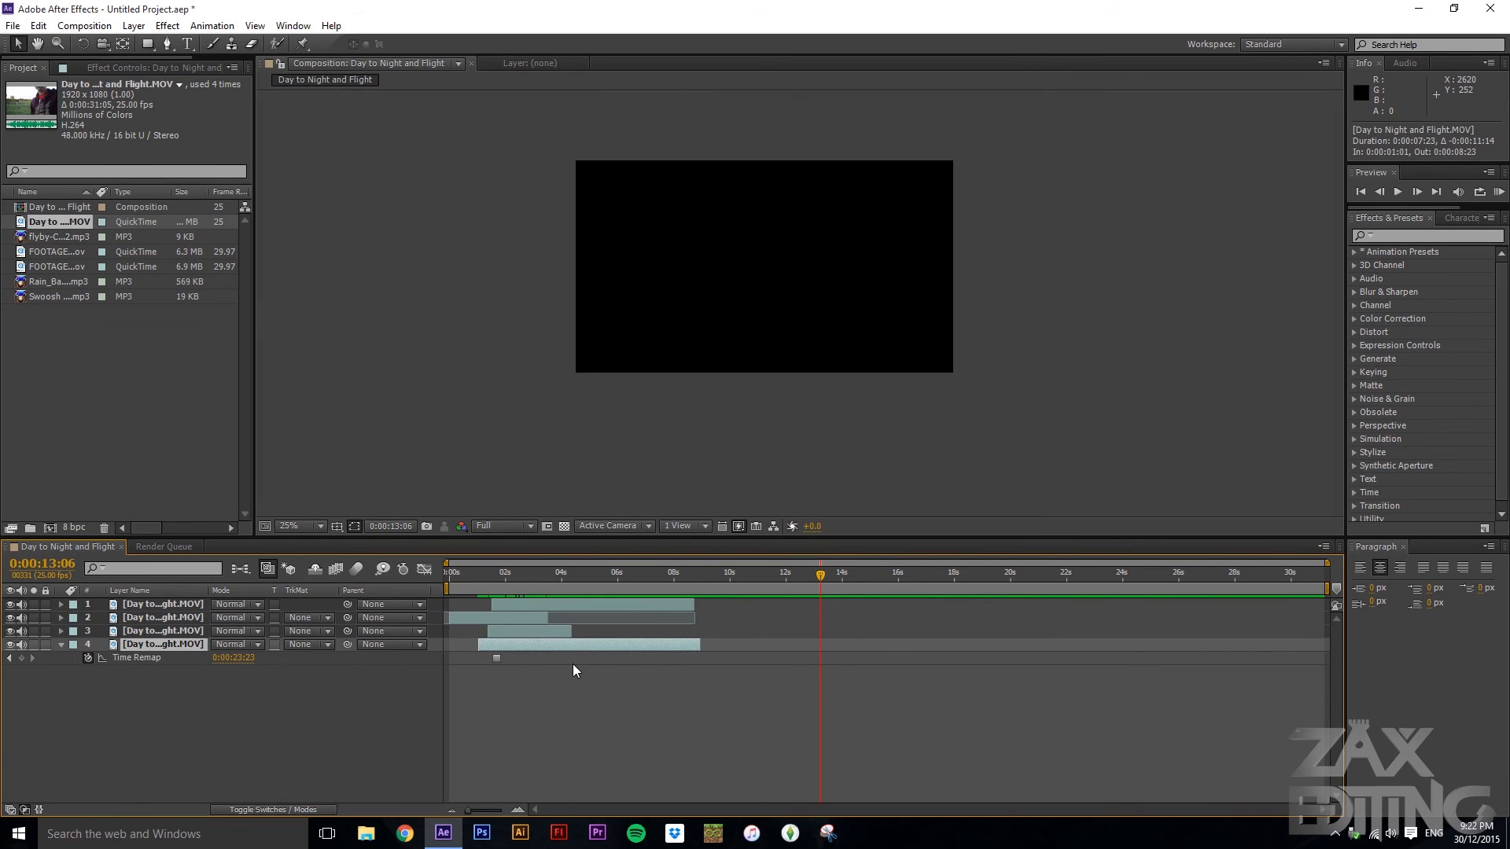
{"action": "left_click_drag", "start_coordinate": [517, 574], "coordinate": [495, 579]}
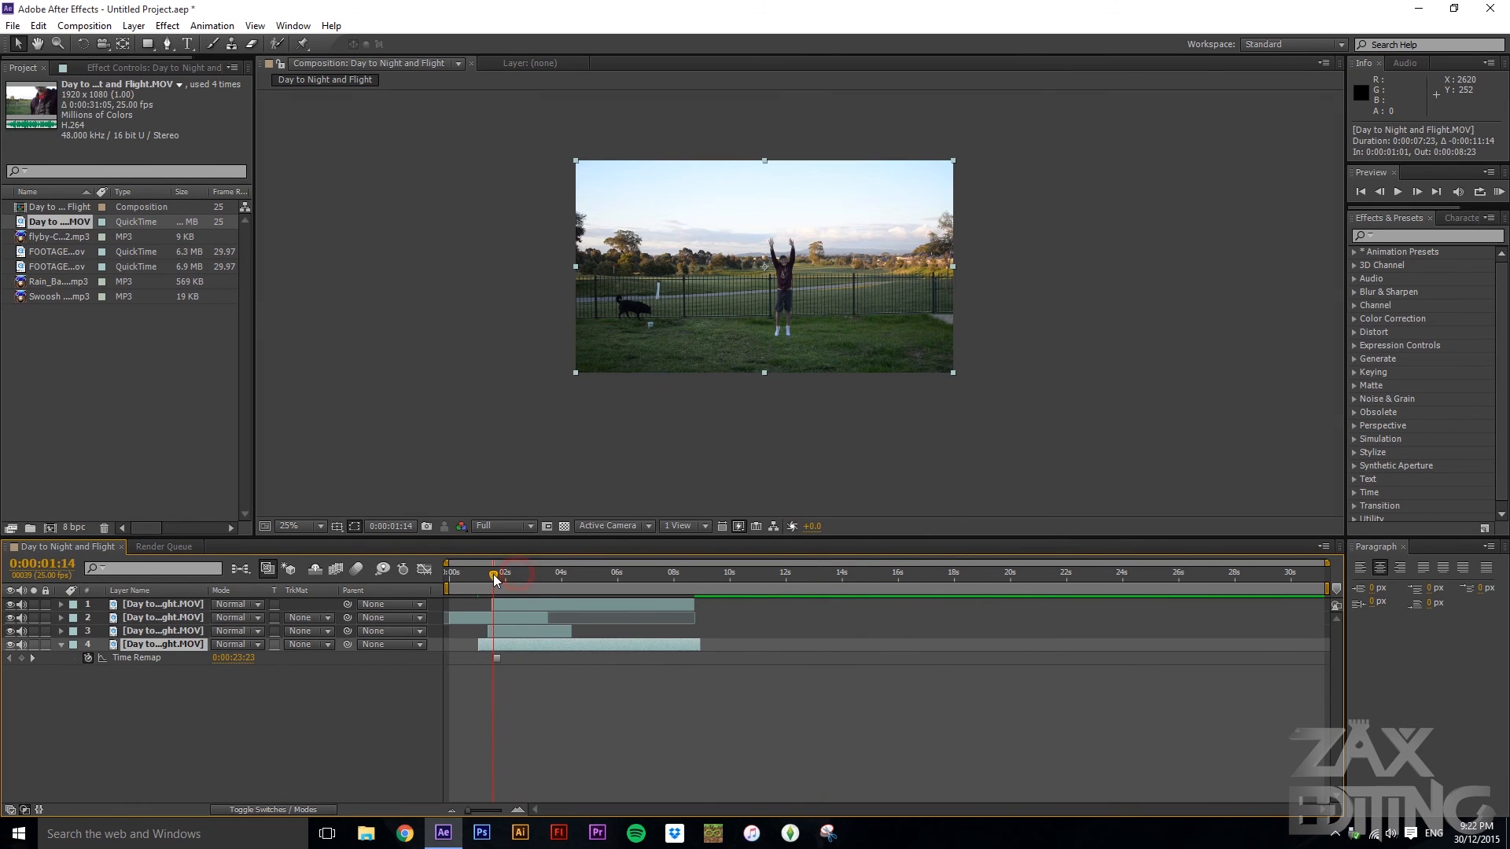
- Draw a closed four-point Pen mask on the frozen bottom layer around the right-hand part of the frame, starting at the jumper
{"action": "left_click", "coordinate": [167, 43]}
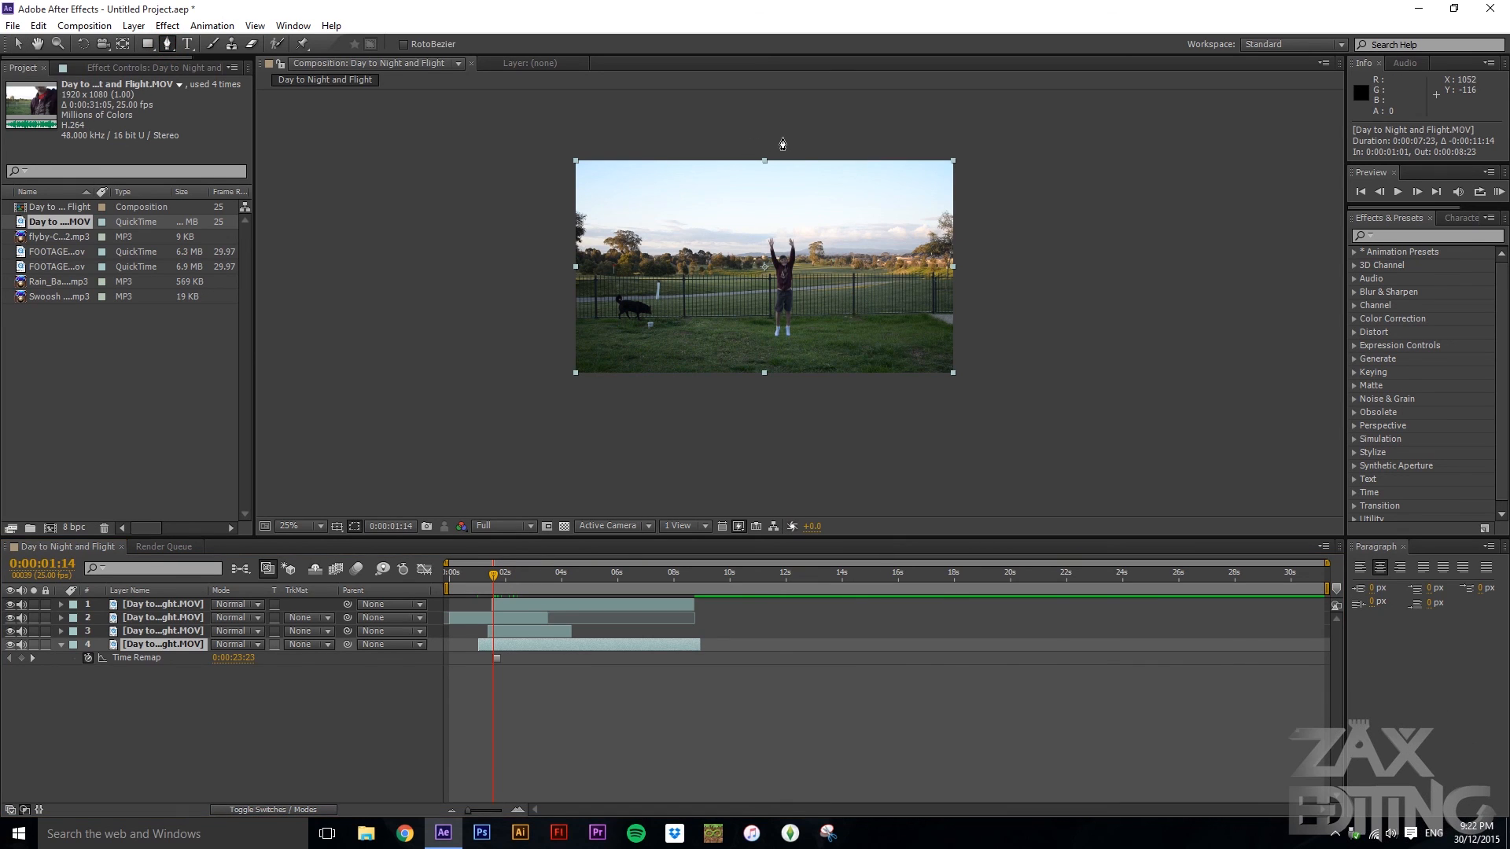
{"action": "left_click", "coordinate": [806, 144]}
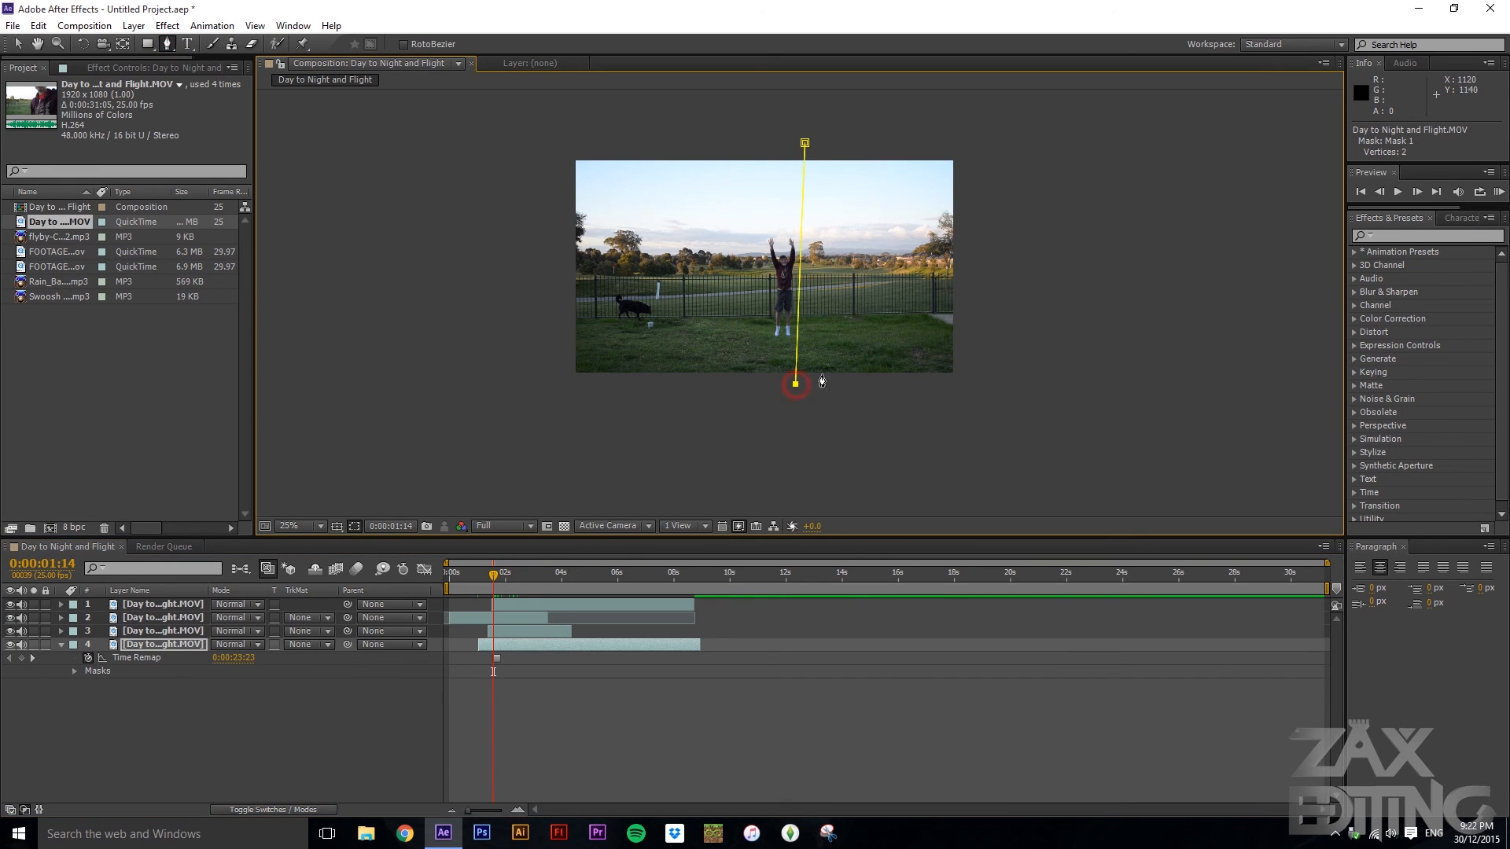
{"action": "left_click", "coordinate": [805, 143]}
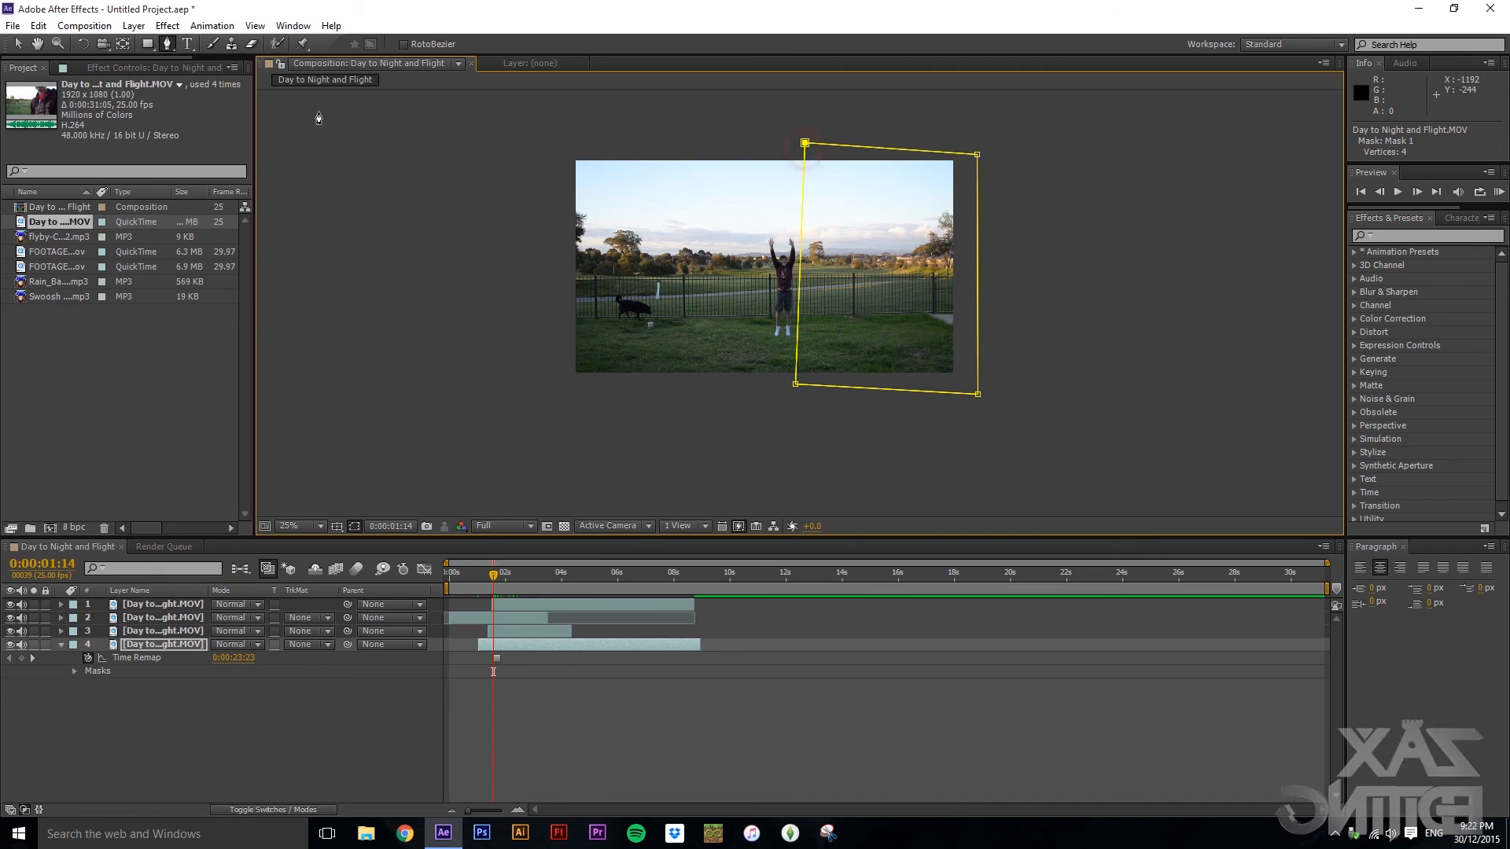
{"action": "left_click", "coordinate": [17, 44]}
{"action": "left_click", "coordinate": [677, 435]}
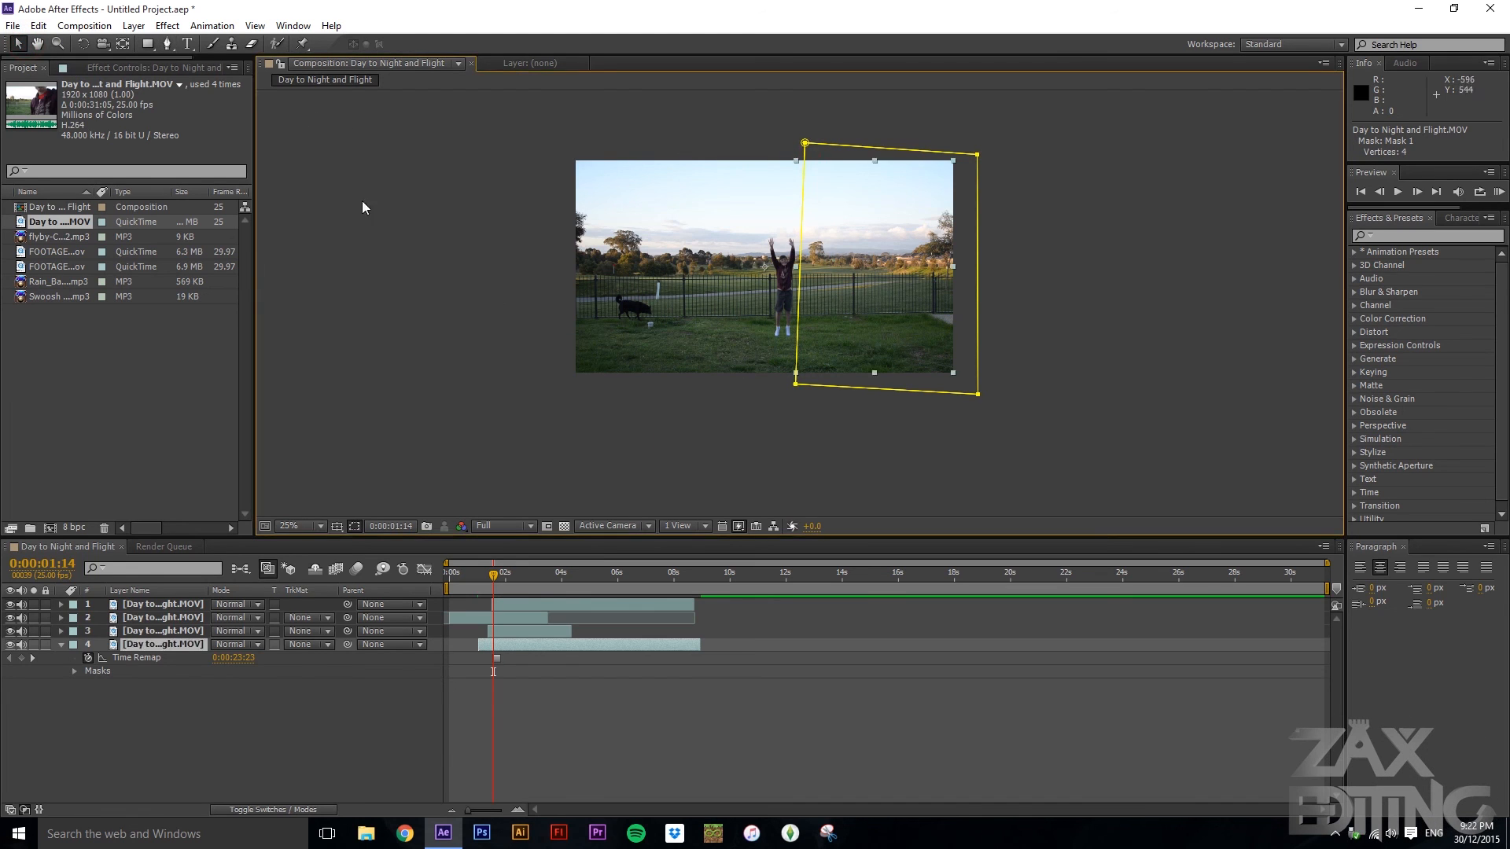
{"action": "left_click", "coordinate": [483, 391]}
- Preview the composite from the start at fit size, and extend the second layer's end to 0:00:03:20
{"action": "left_click_drag", "start_coordinate": [499, 582], "coordinate": [441, 573]}
{"action": "left_click", "coordinate": [298, 526]}
{"action": "left_click", "coordinate": [320, 242]}
{"action": "key", "text": "space"}
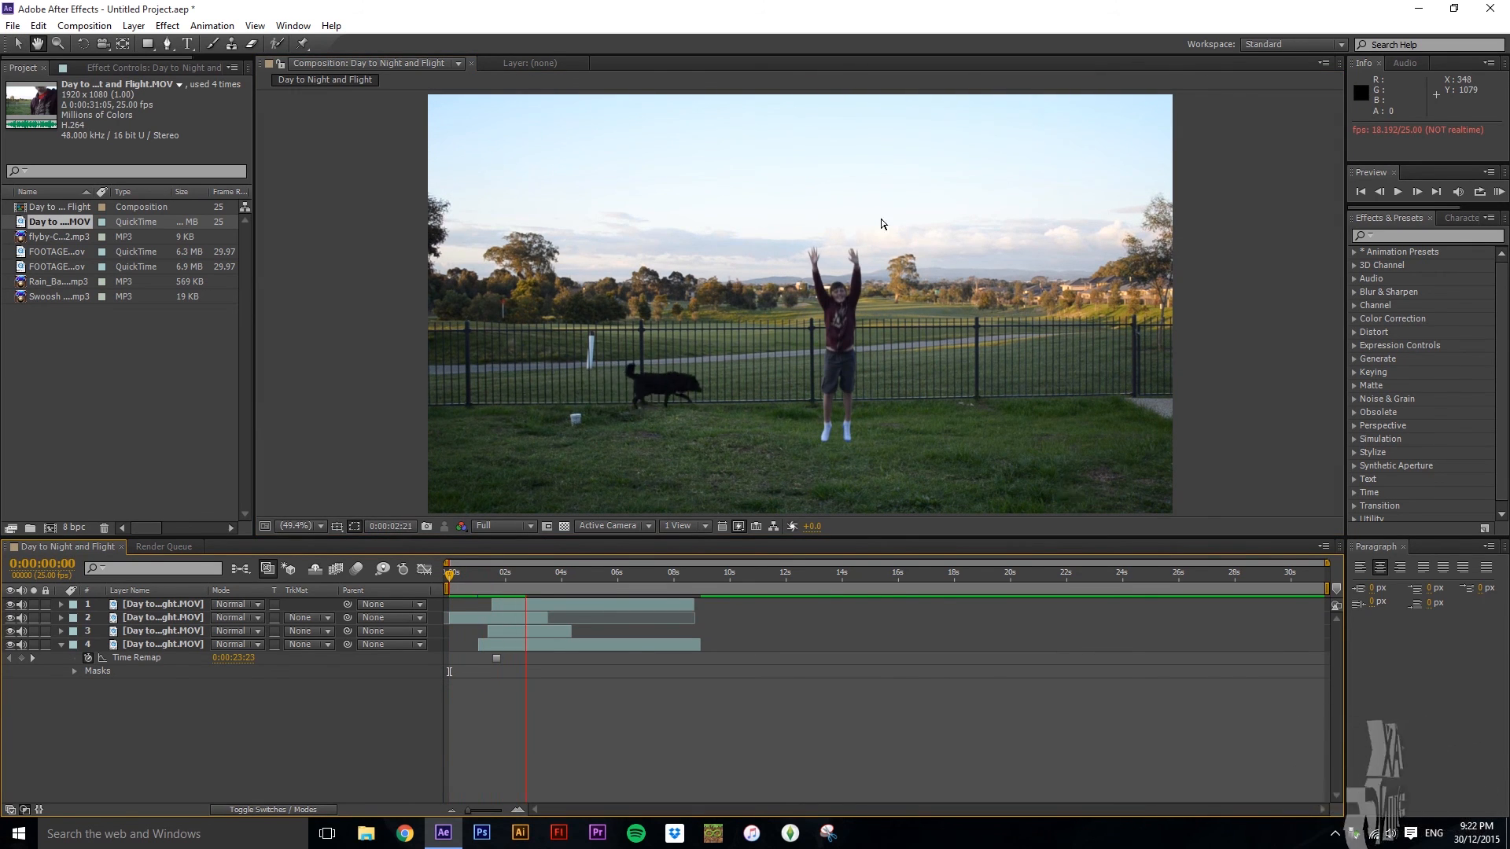
{"action": "key", "text": "space"}
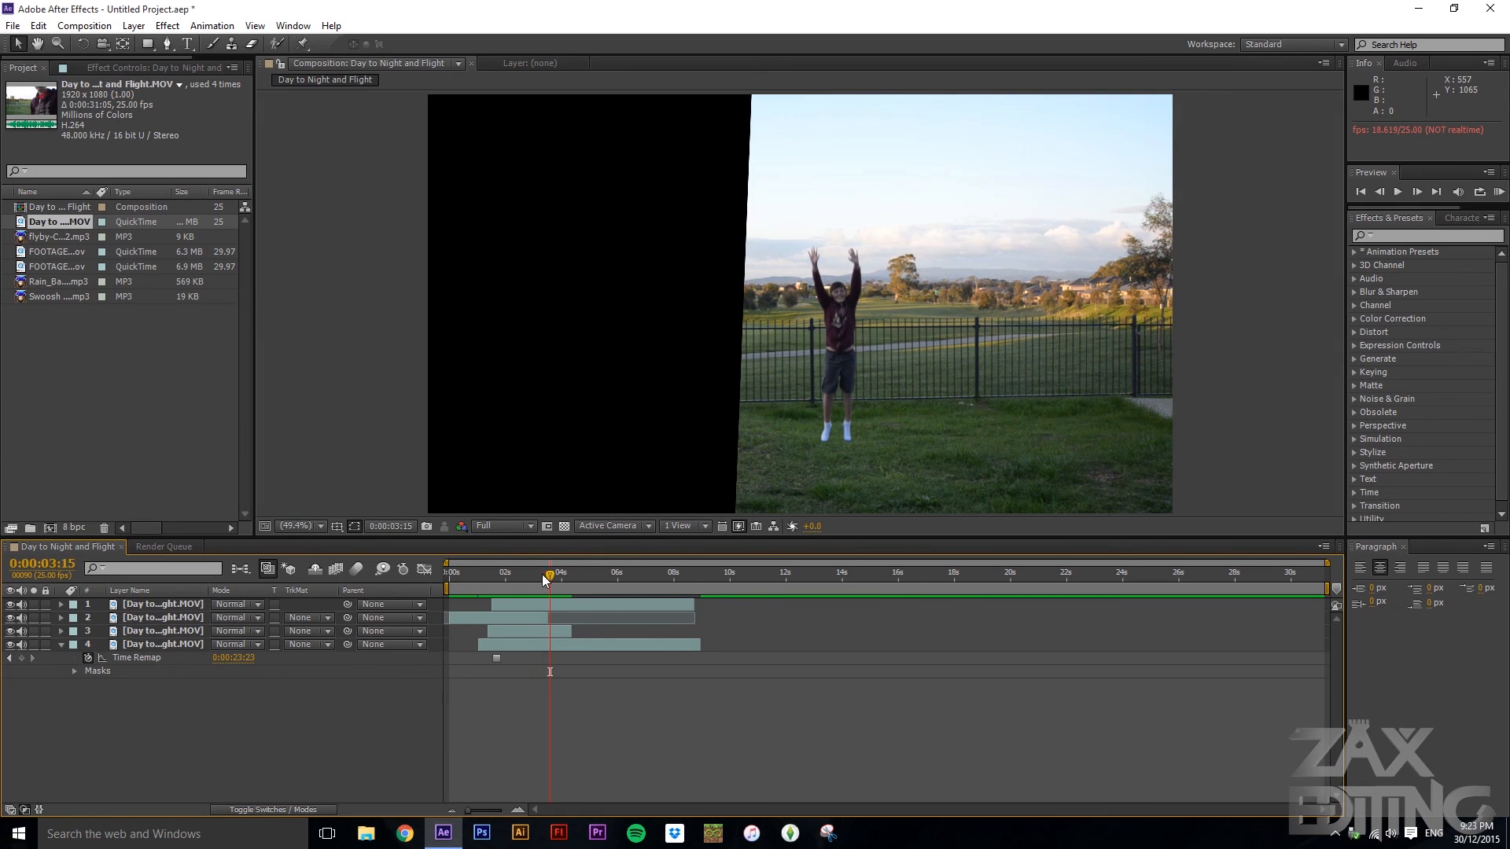
{"action": "mouse_move", "coordinate": [542, 575]}
{"action": "left_mouse_down"}
{"action": "mouse_move", "coordinate": [557, 618]}
{"action": "mouse_move", "coordinate": [550, 579]}
{"action": "mouse_move", "coordinate": [517, 575]}
{"action": "left_mouse_up"}
{"action": "left_click", "coordinate": [370, 459]}
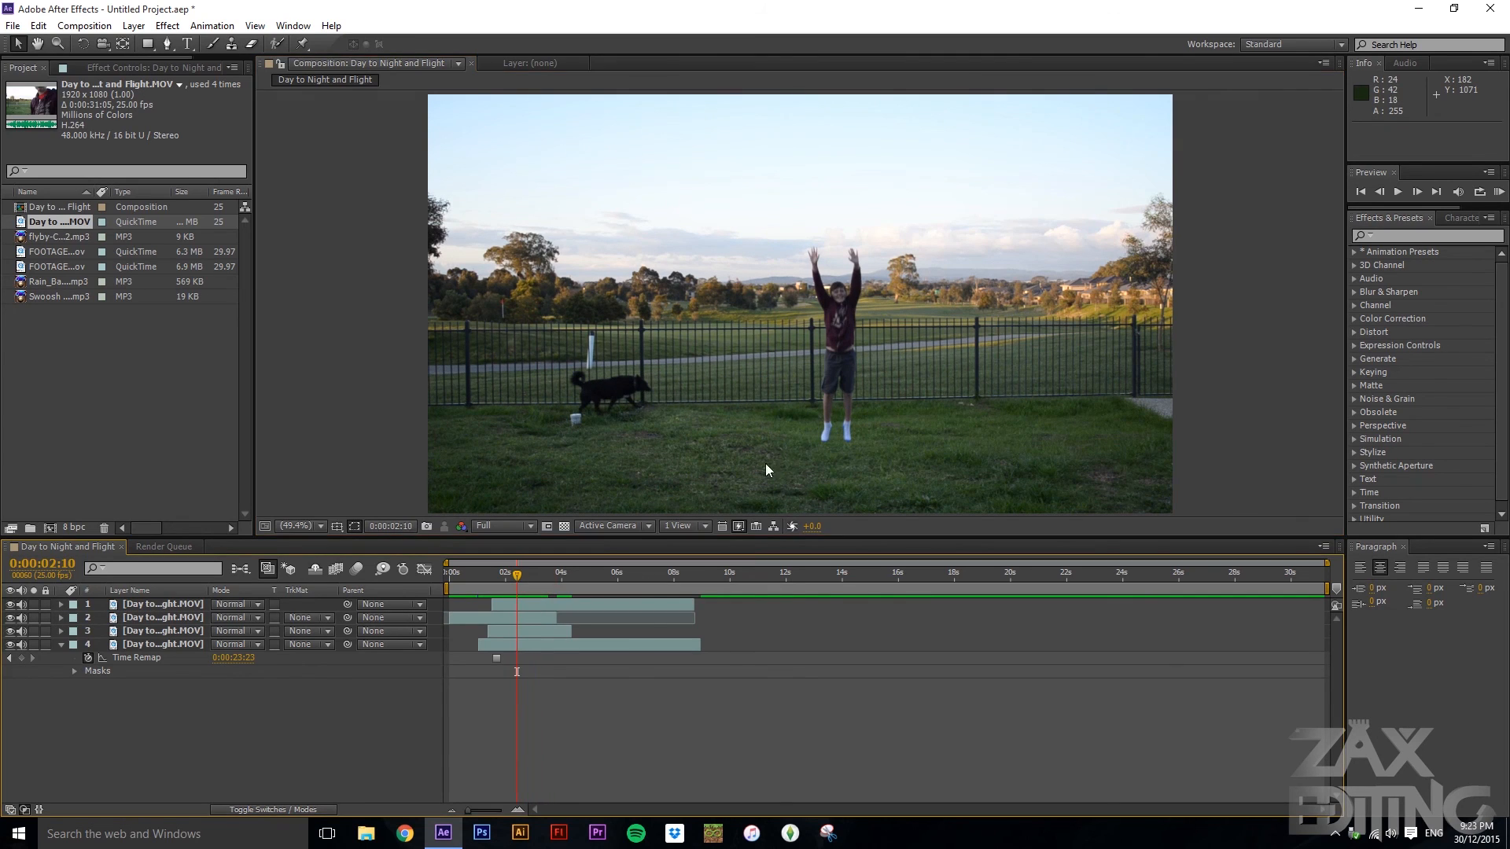
- Examine the transition from the moving to the frozen jumper frame by frame between 0:00:01:11 and 0:00:01:13
{"action": "left_click", "coordinate": [844, 338]}
{"action": "left_click", "coordinate": [1022, 295]}
{"action": "left_click", "coordinate": [1337, 308]}
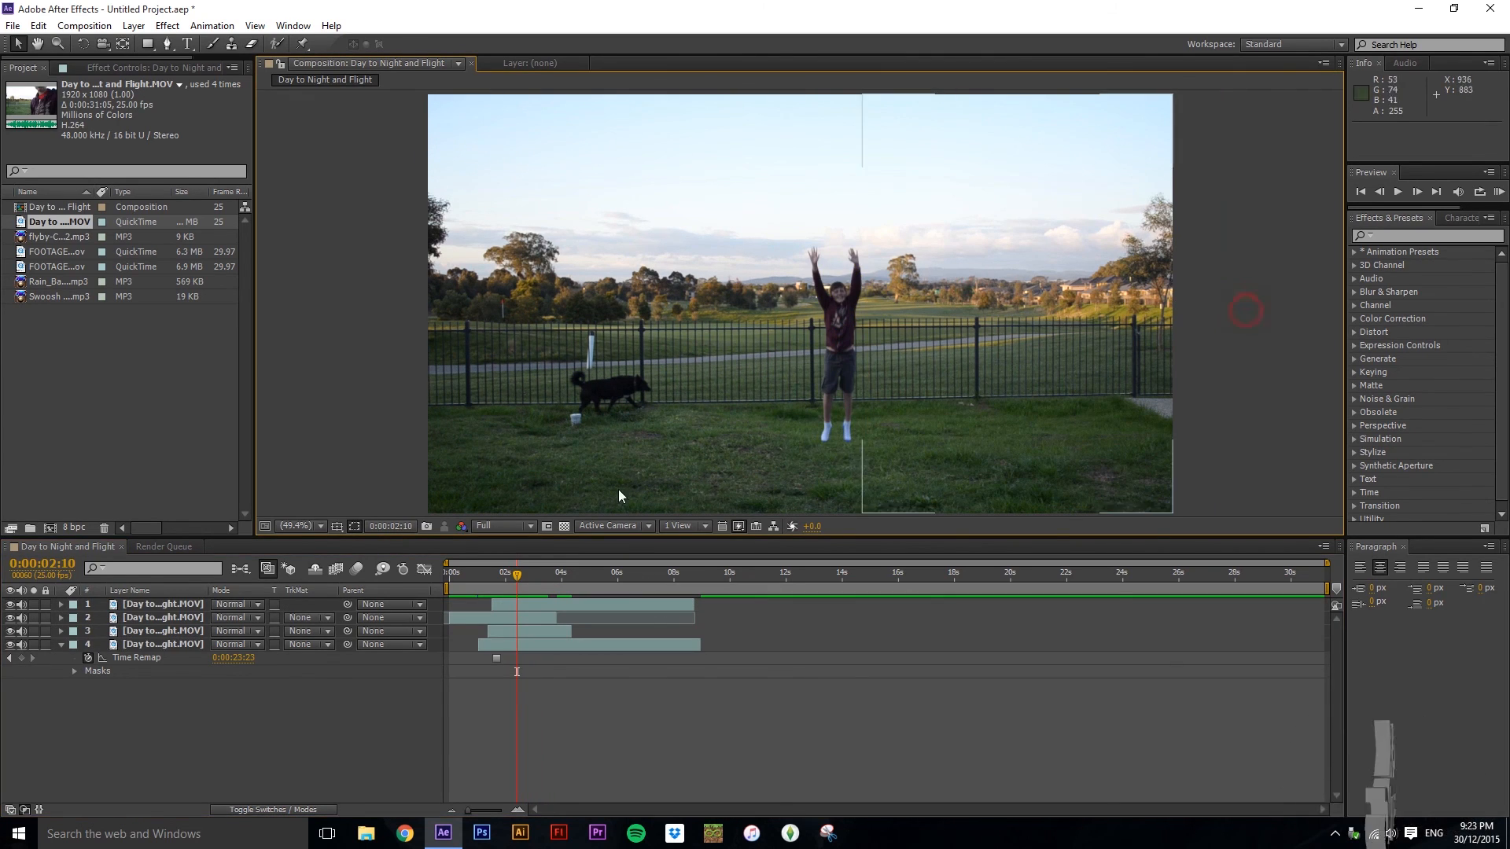
{"action": "left_click", "coordinate": [489, 574]}
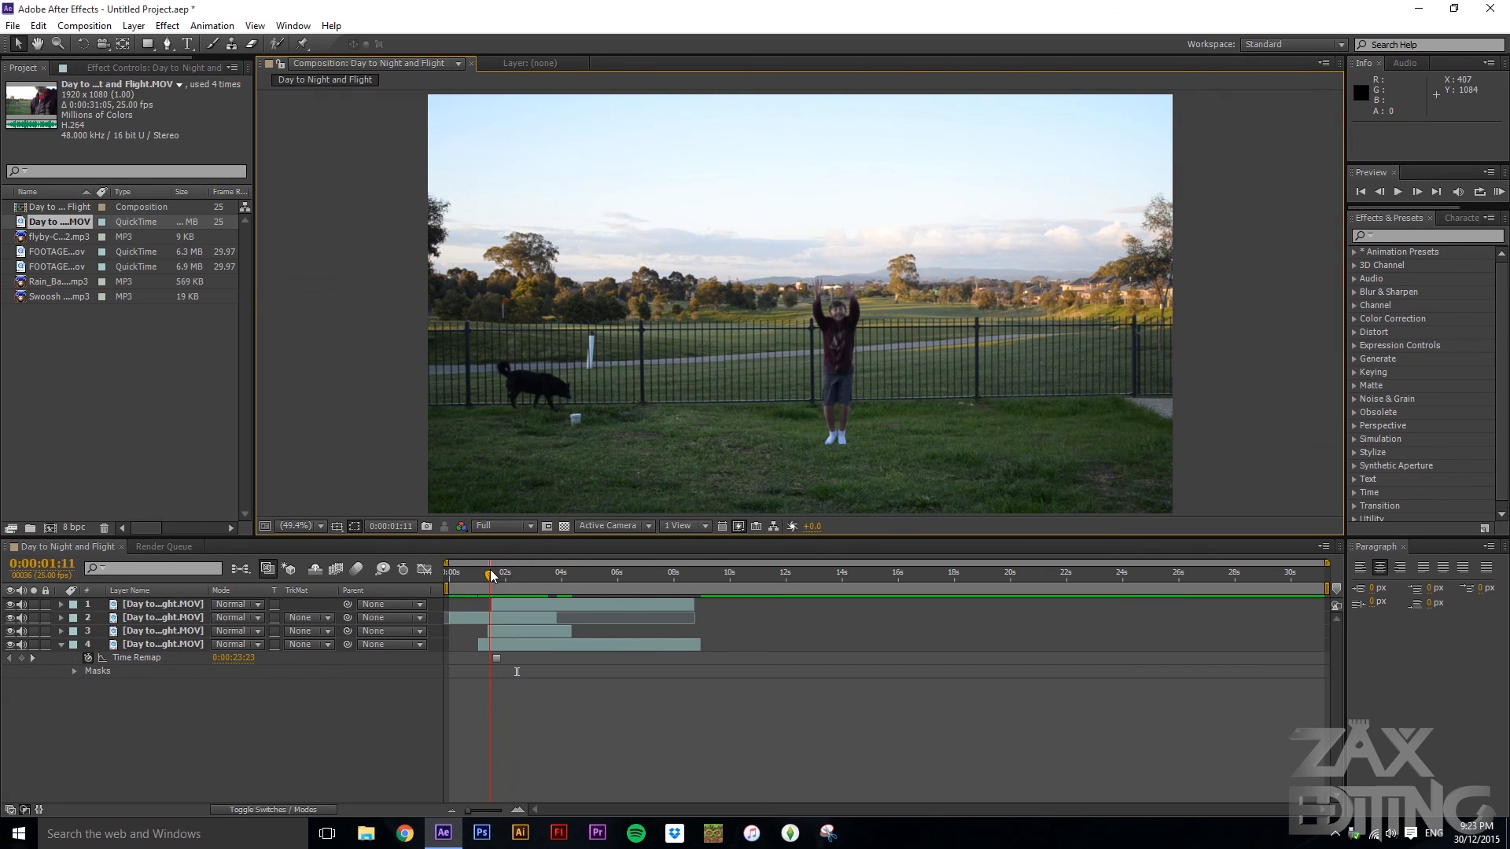
{"action": "left_click_drag", "start_coordinate": [490, 569], "coordinate": [491, 569]}
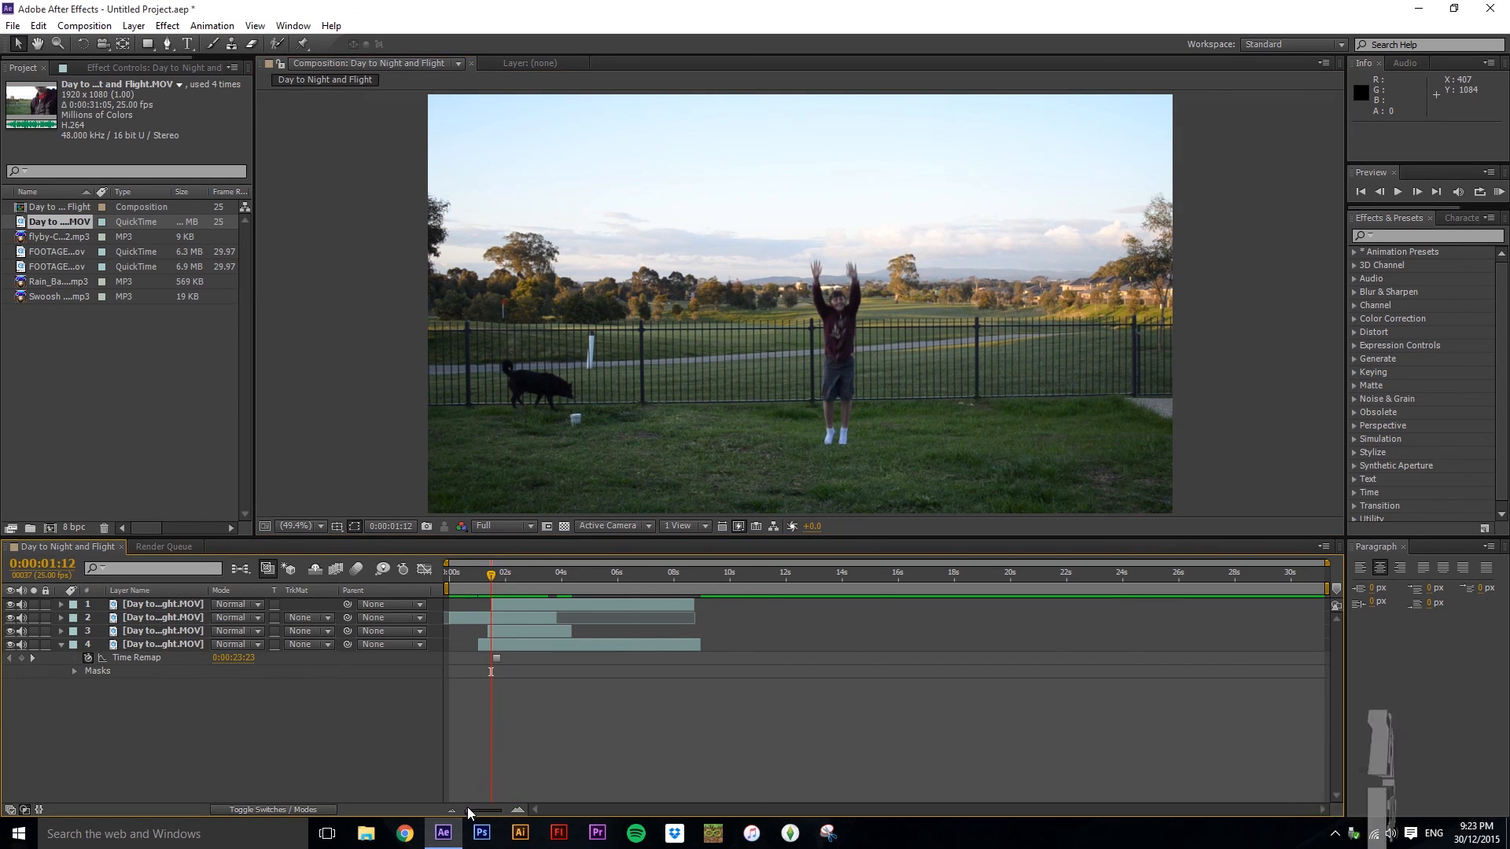
{"action": "left_click_drag", "start_coordinate": [468, 810], "coordinate": [500, 810]}
{"action": "left_click_drag", "start_coordinate": [888, 573], "coordinate": [902, 573]}
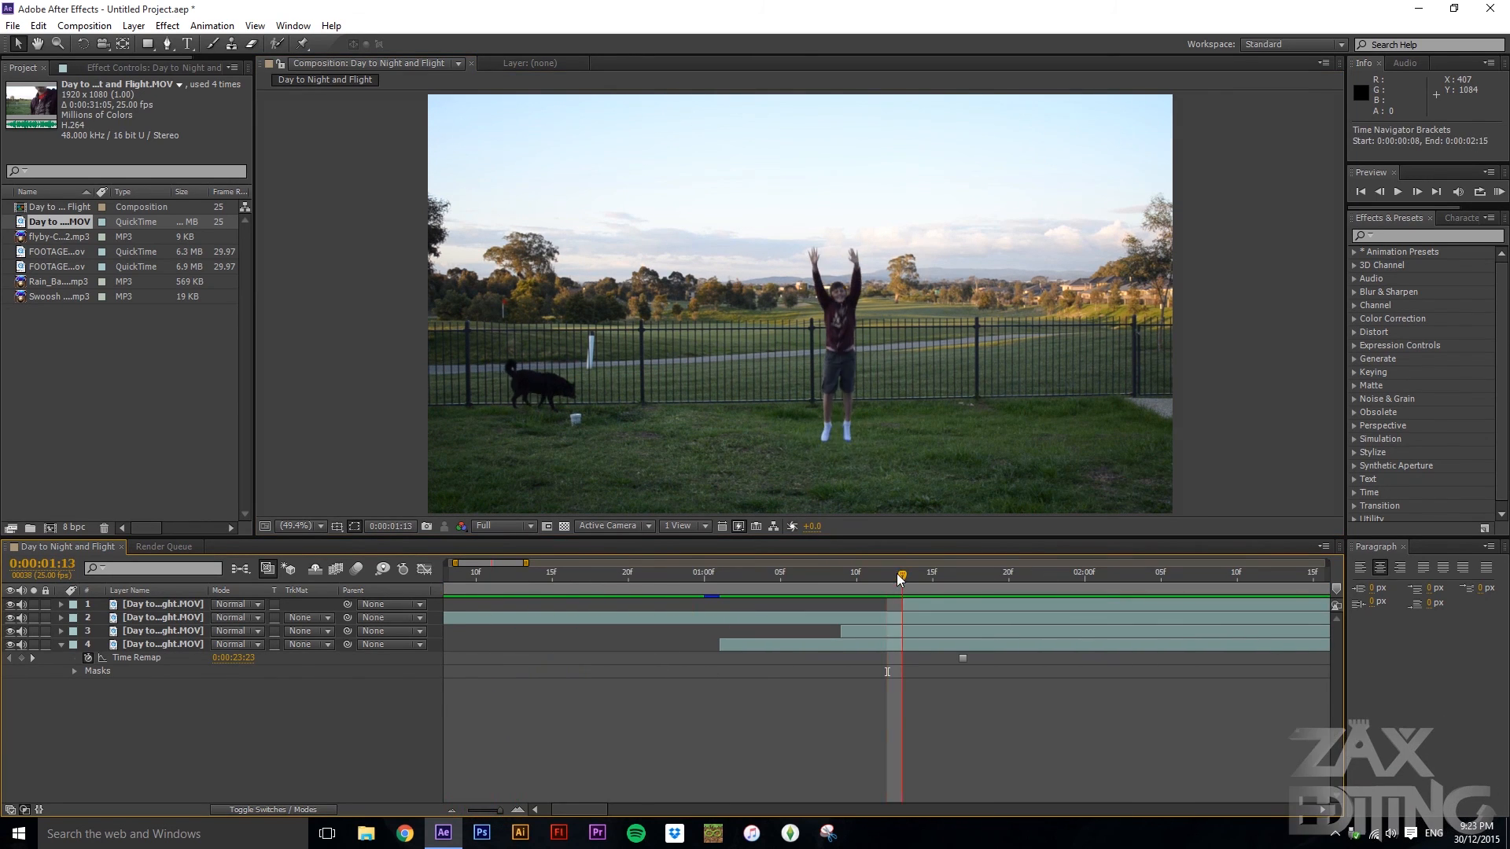
{"action": "left_click_drag", "start_coordinate": [494, 811], "coordinate": [466, 810]}
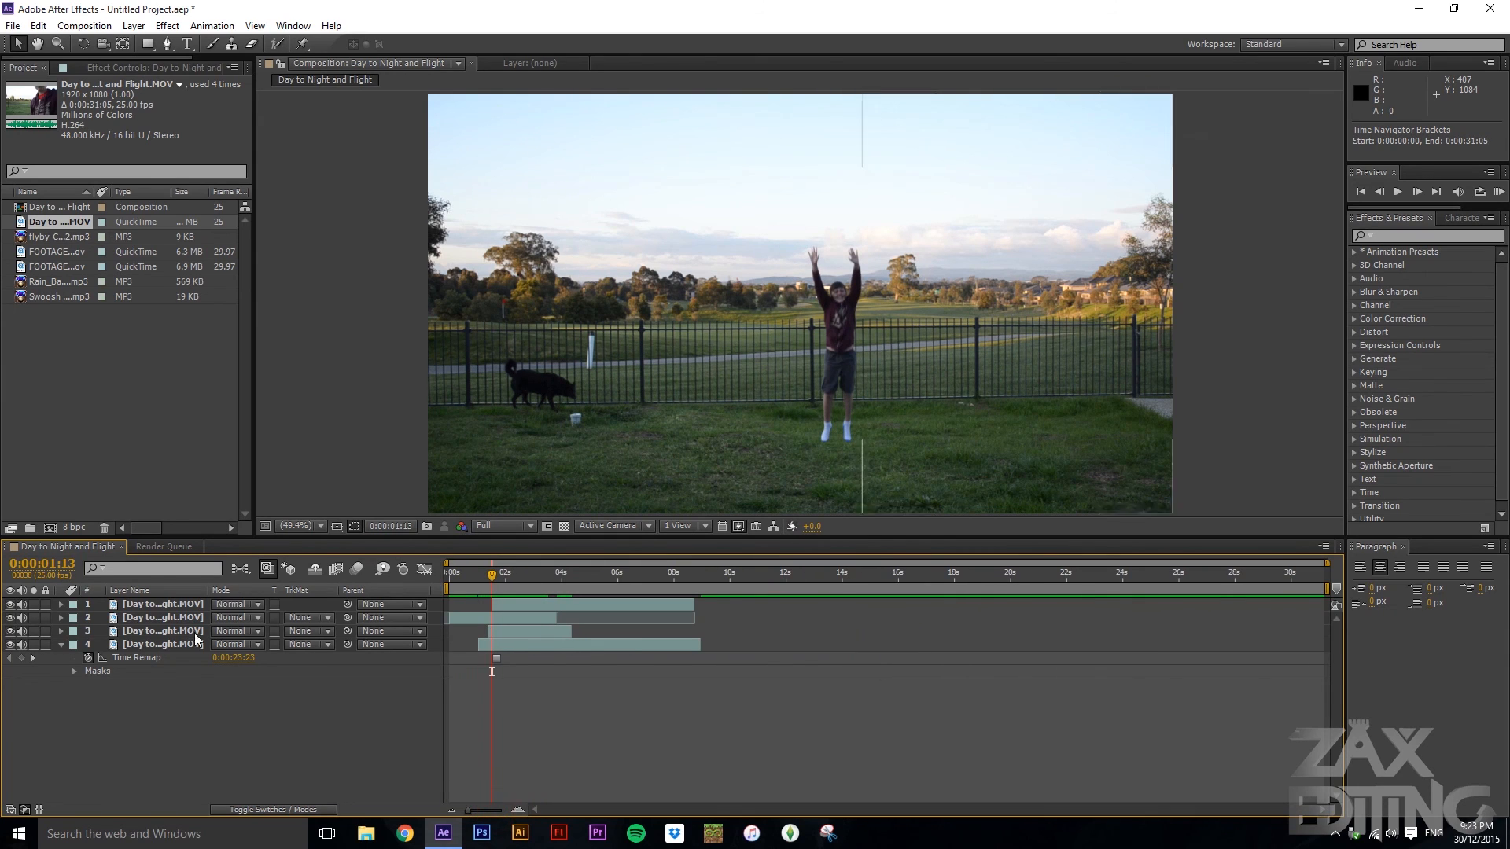
- Rename the top layer, which holds the masked jumper, as Person
{"action": "left_click", "coordinate": [156, 606]}
{"action": "key", "text": "Return"}
{"action": "type", "text": "P"}
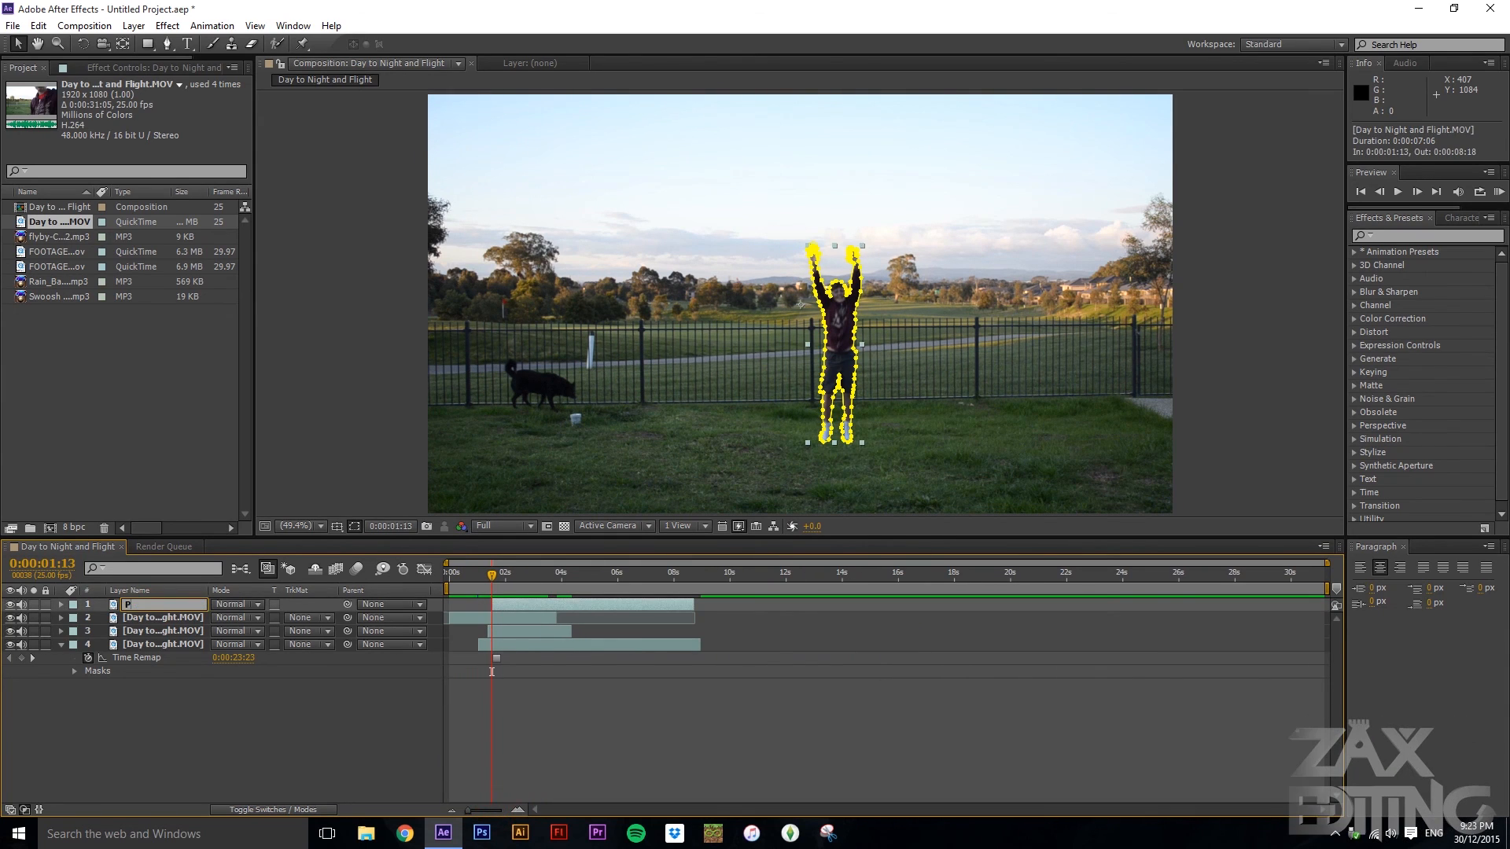
{"action": "type", "text": "erson"}
- Rename the three layers beneath Person as Left BG, Centre BG and Right BG, and collapse the Right BG properties
{"action": "left_click", "coordinate": [153, 616]}
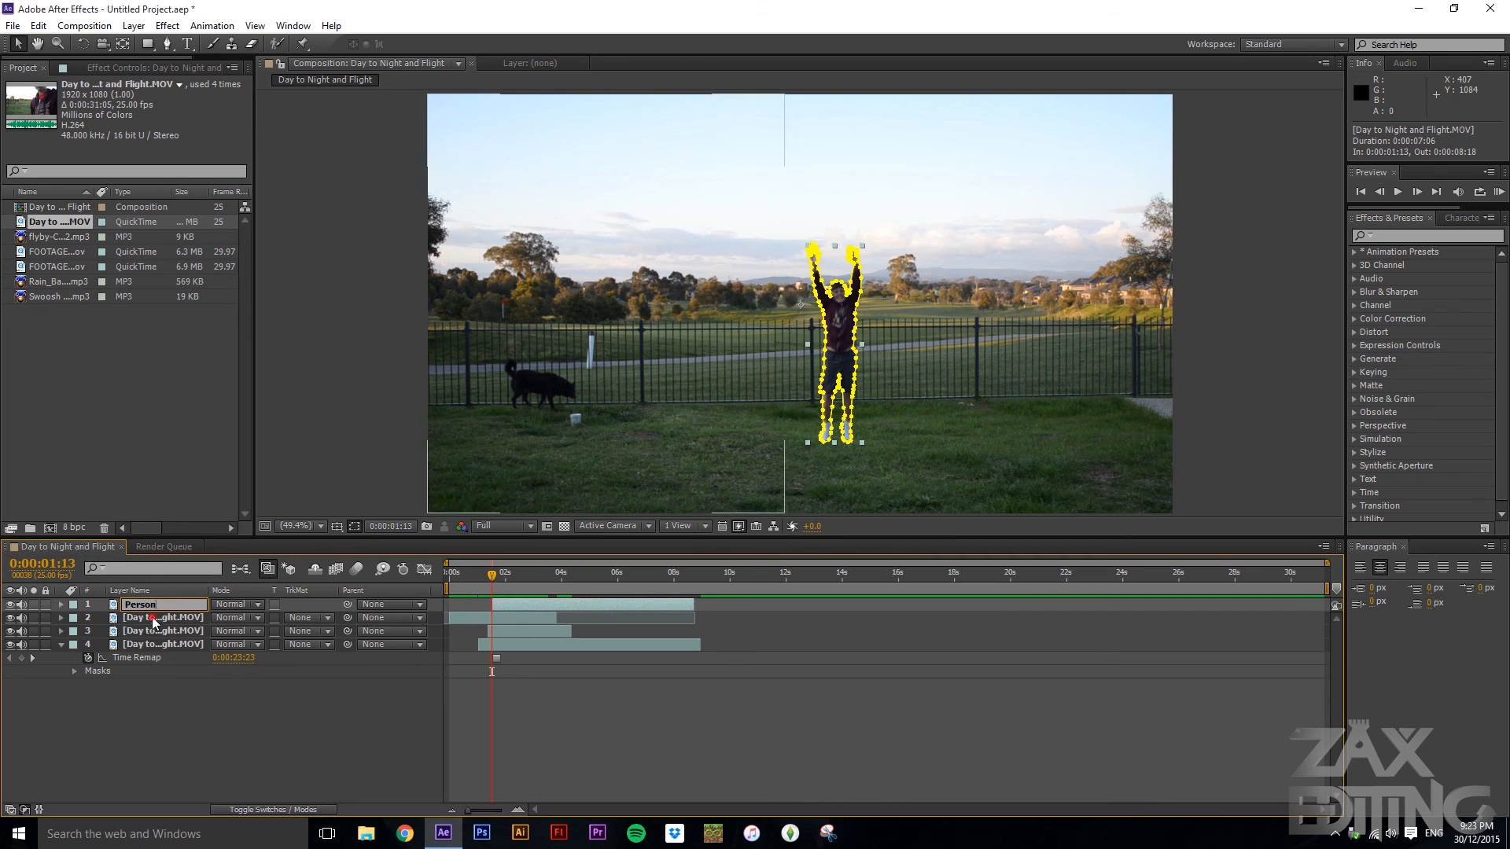
{"action": "key", "text": "Return"}
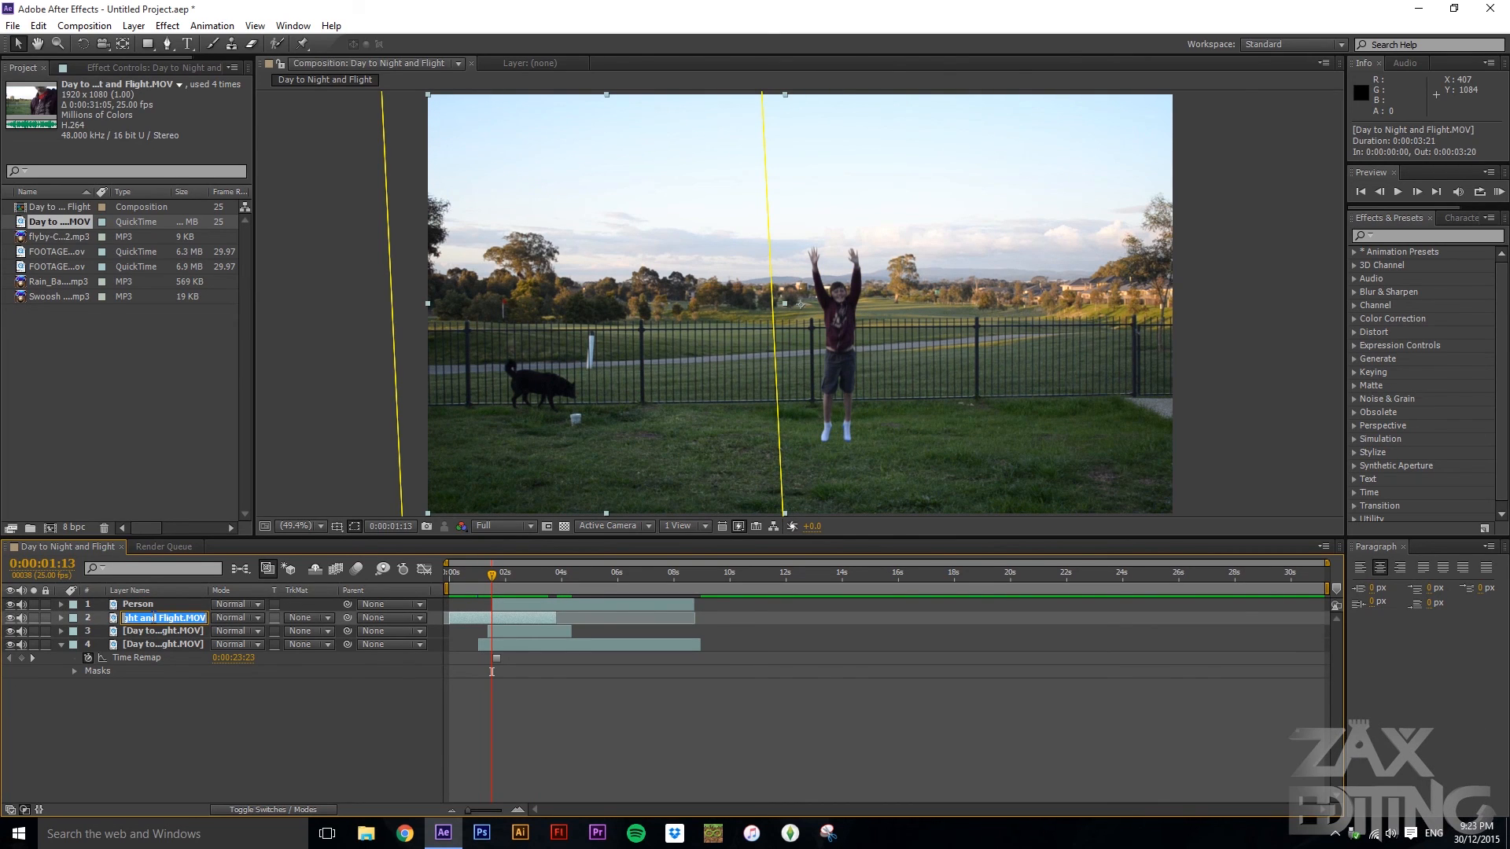
{"action": "type", "text": "Left BG"}
{"action": "key", "text": "Return"}
{"action": "key", "text": "ctrl+Down"}
{"action": "key", "text": "Return"}
{"action": "type", "text": "Centre BG"}
{"action": "key", "text": "Return"}
{"action": "key", "text": "ctrl+Down"}
{"action": "key", "text": "Return"}
{"action": "type", "text": "Right BG"}
{"action": "key", "text": "Return"}
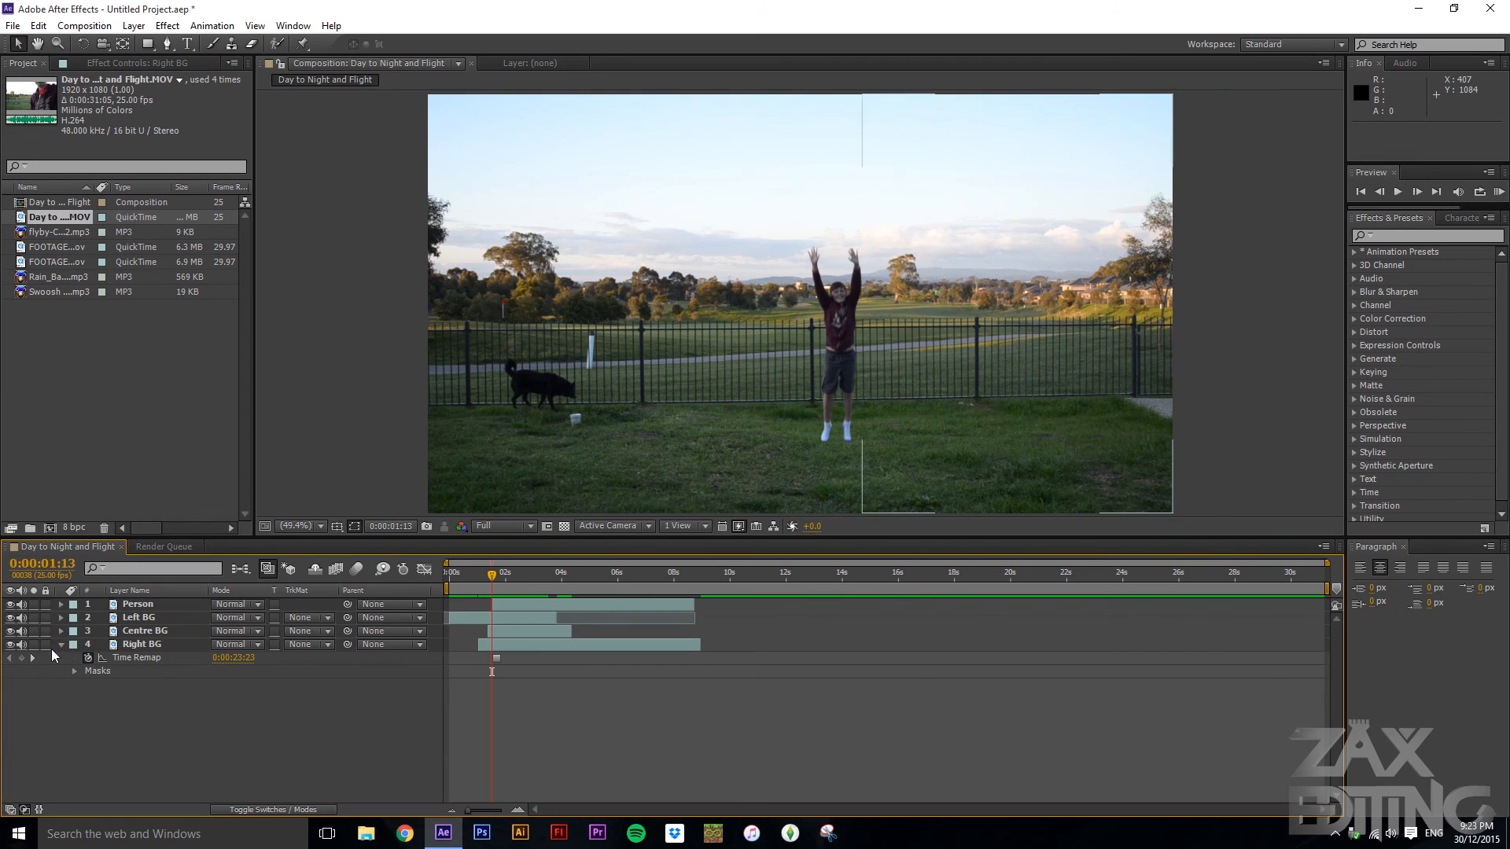
{"action": "left_click", "coordinate": [61, 644]}
- Set a Position keyframe on the Person layer at 0:00:01:13
{"action": "left_click", "coordinate": [499, 602]}
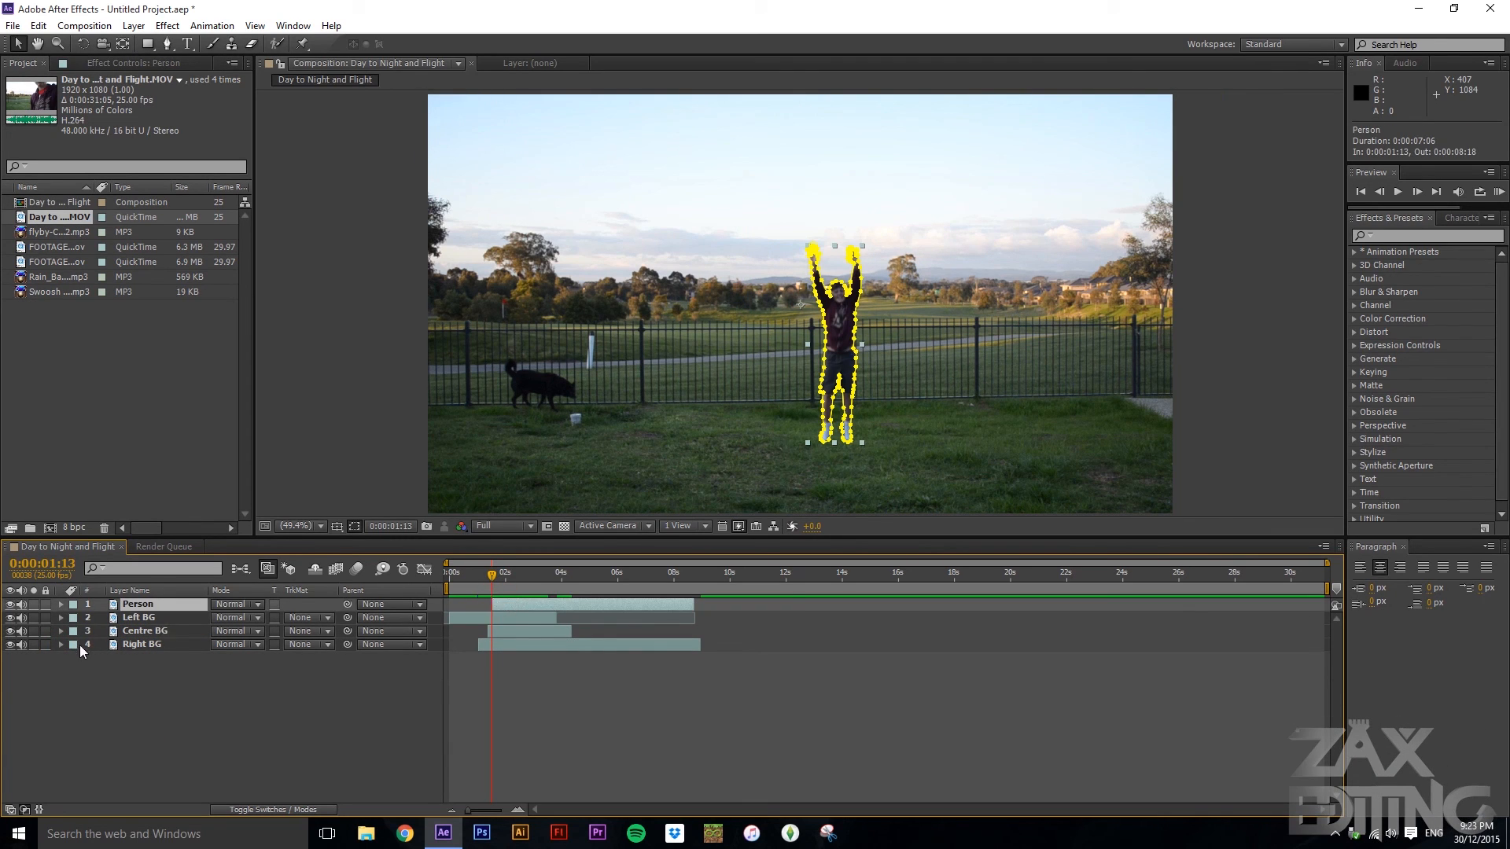
{"action": "key", "text": "p"}
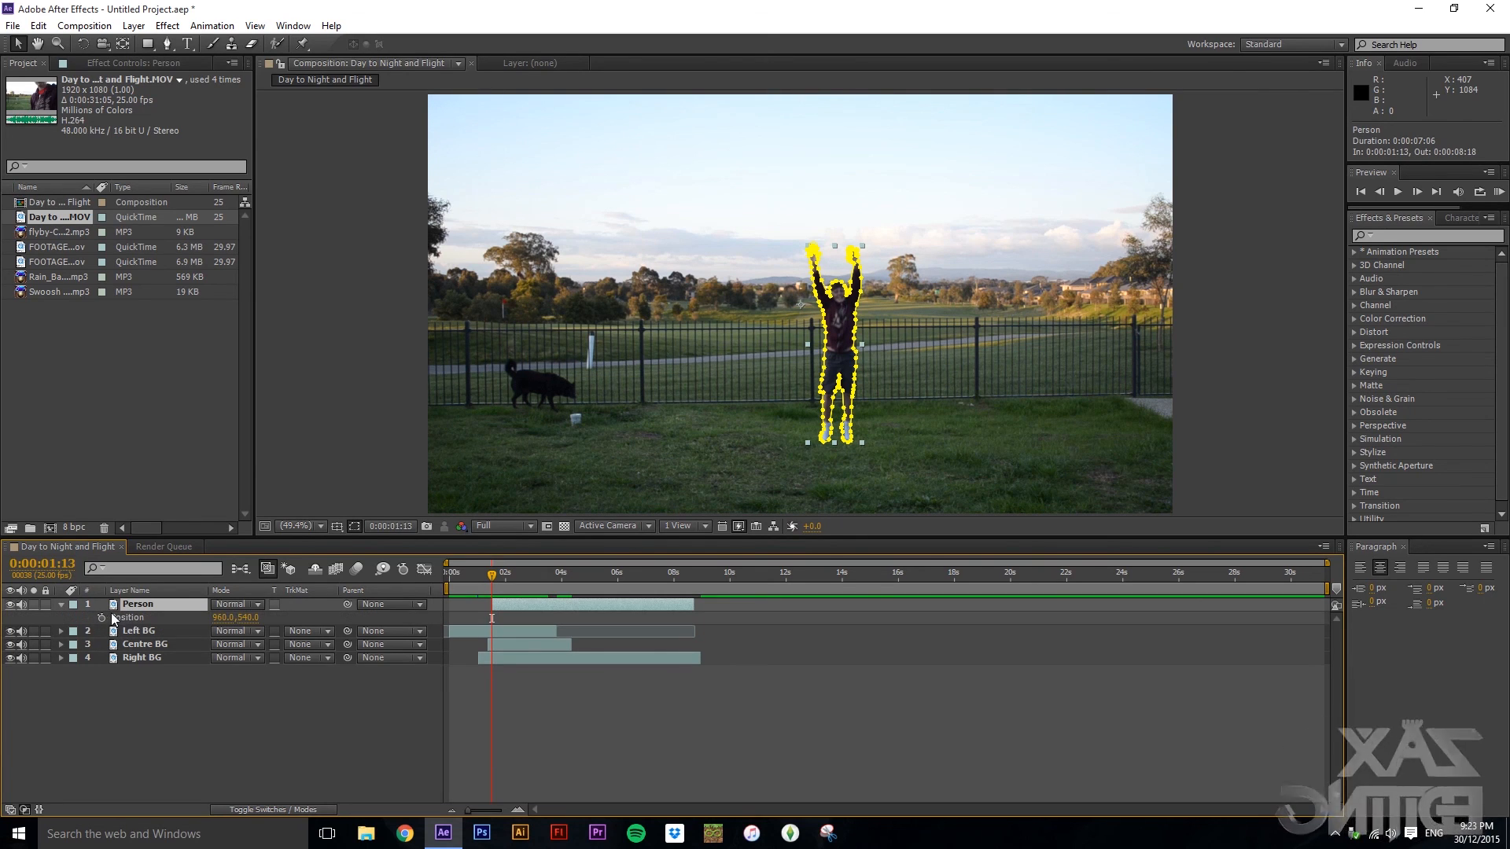
{"action": "left_click", "coordinate": [101, 617]}
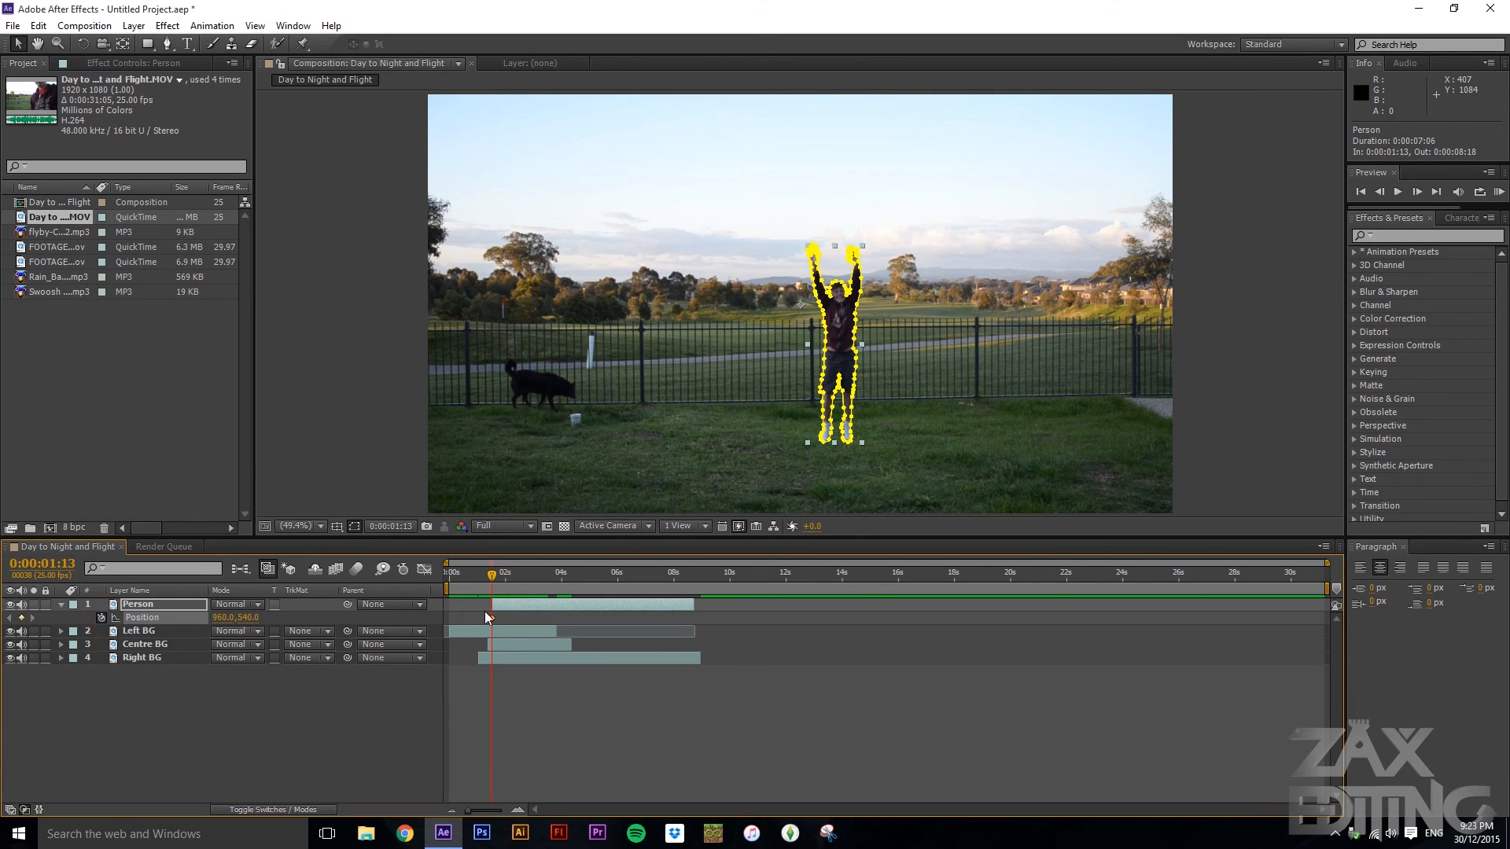
- At 0:00:01:23, move the Person layer straight up out of the frame to keyframe the take-off
{"action": "left_click_drag", "start_coordinate": [492, 579], "coordinate": [503, 578]}
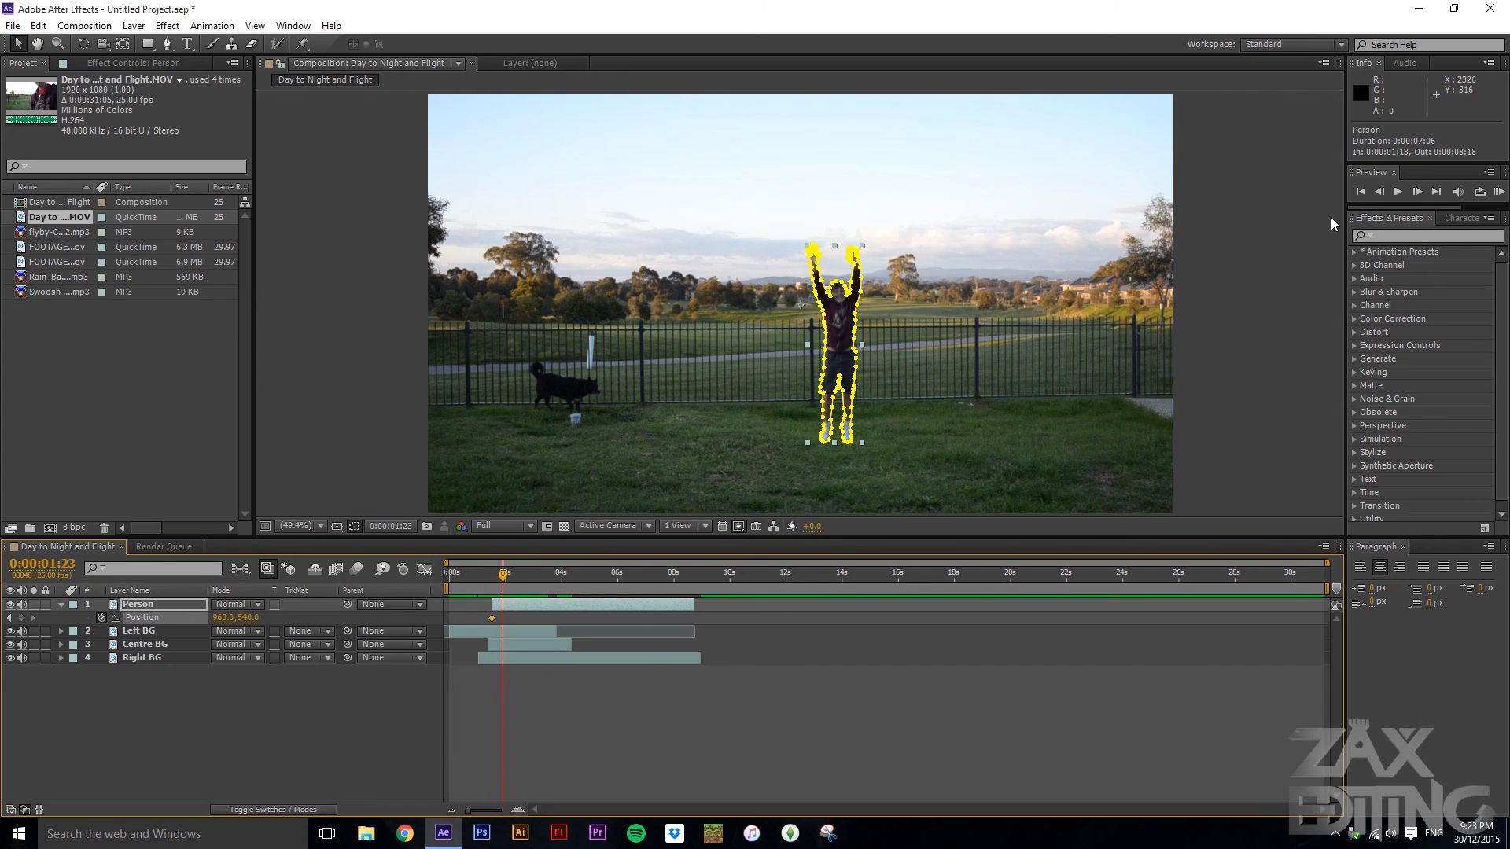
{"action": "left_click", "coordinate": [1281, 219]}
{"action": "scroll", "coordinate": [985, 289], "scroll_direction": "down", "scroll_amount": 2}
{"action": "left_click_drag", "start_coordinate": [912, 306], "coordinate": [932, 130]}
{"action": "left_click", "coordinate": [1171, 169]}
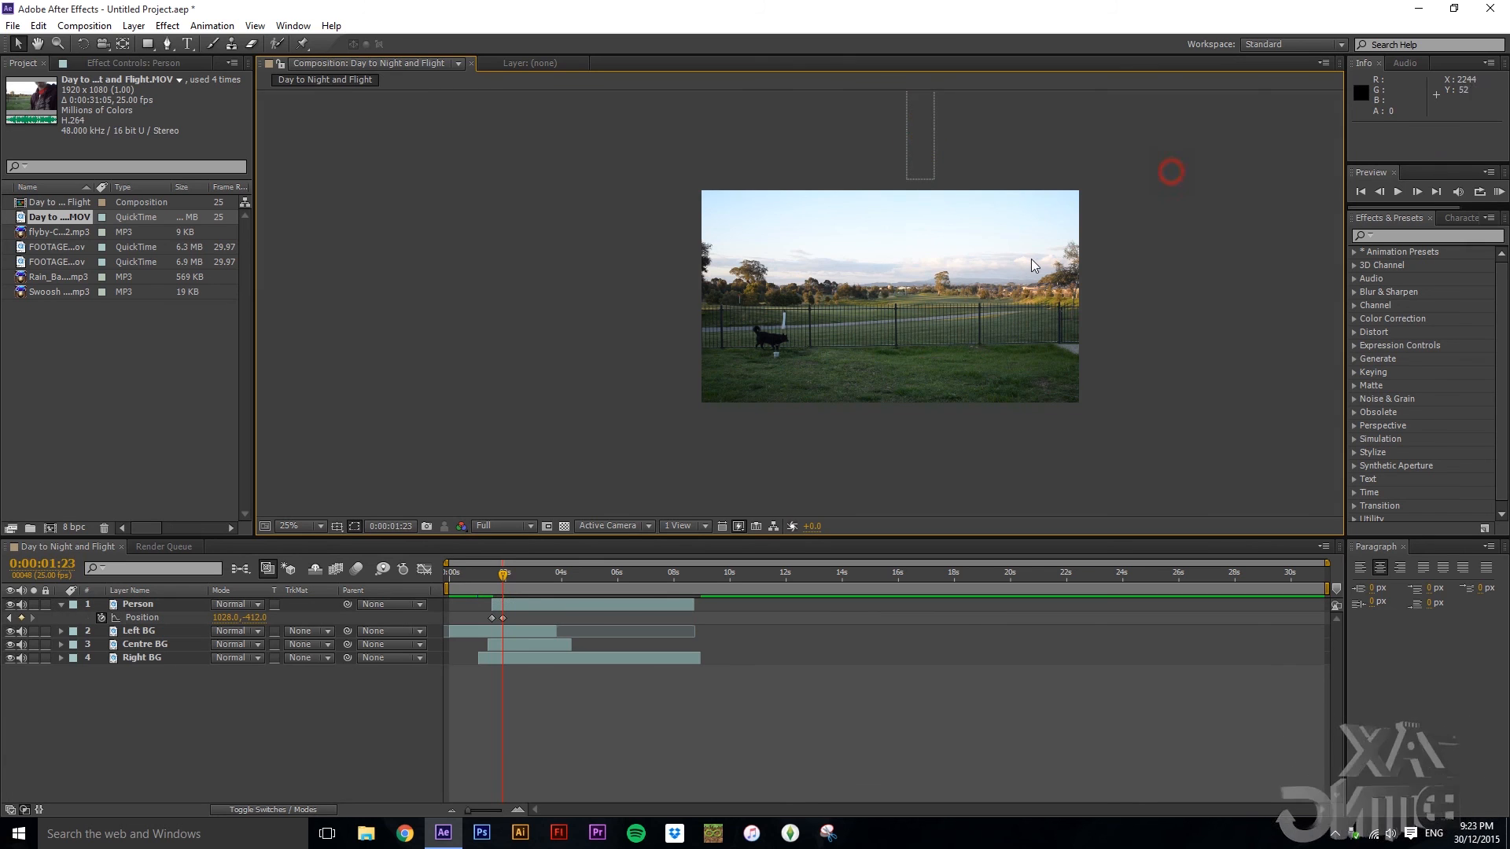
{"action": "scroll", "coordinate": [961, 284], "scroll_direction": "up", "scroll_amount": 2}
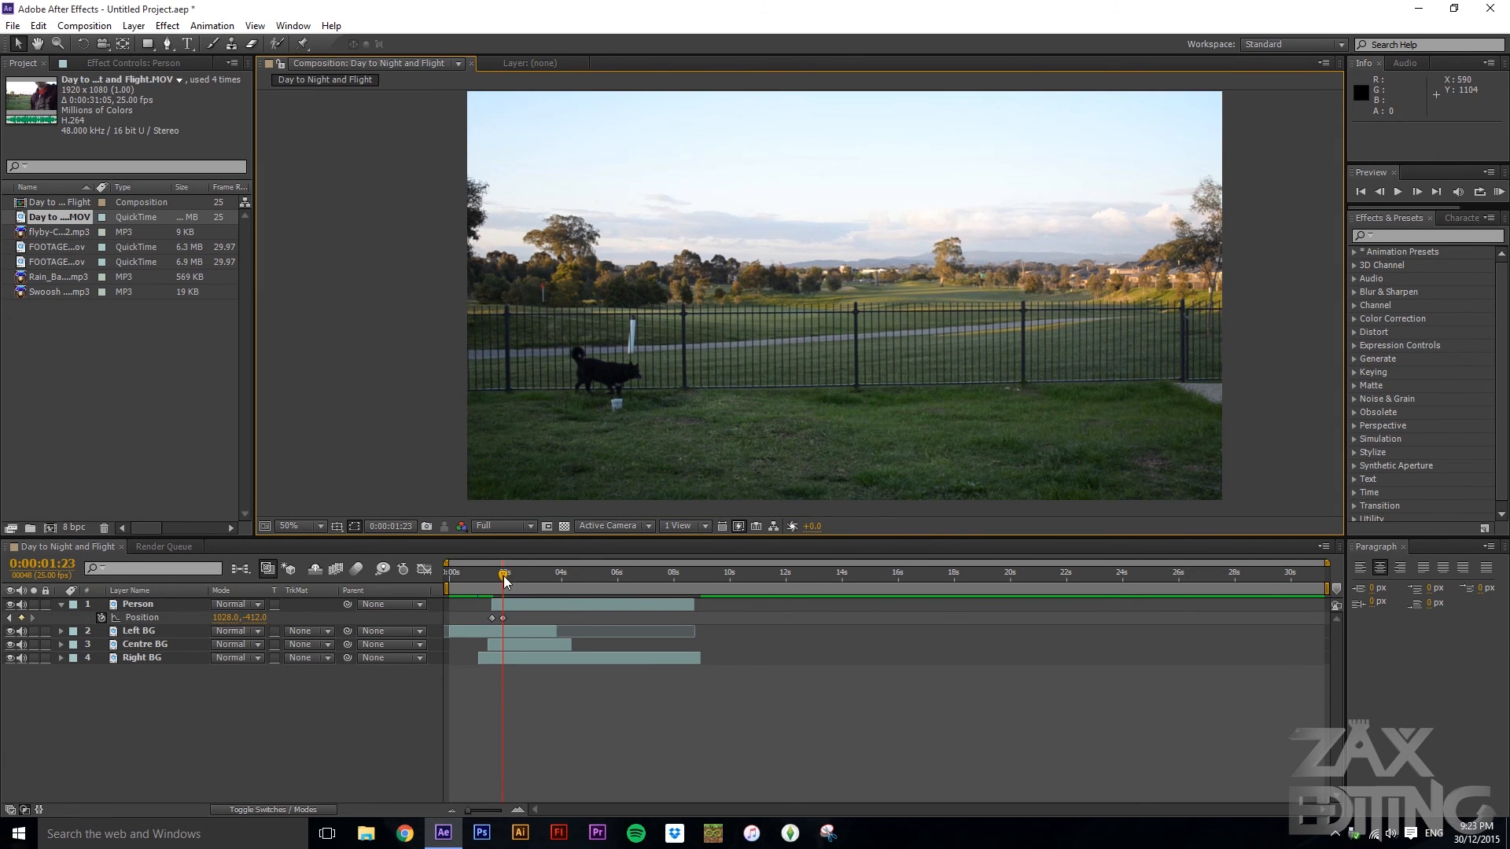
- Check the flight path, then shift the Person layer's off-screen position at 0:00:01:23 sideways to 980, -412
{"action": "left_click_drag", "start_coordinate": [502, 576], "coordinate": [493, 573]}
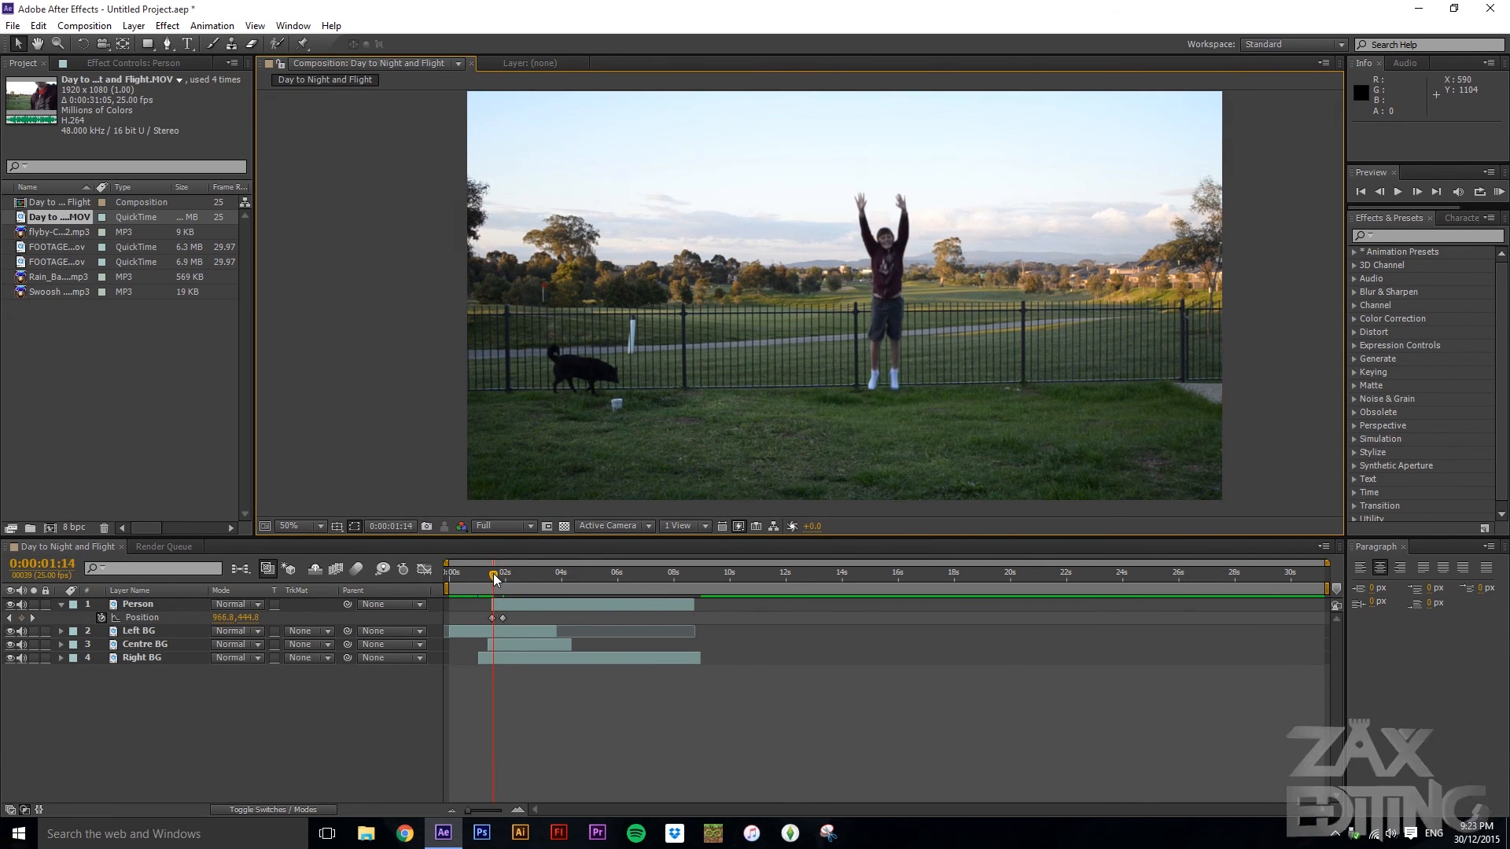
{"action": "left_click", "coordinate": [867, 281]}
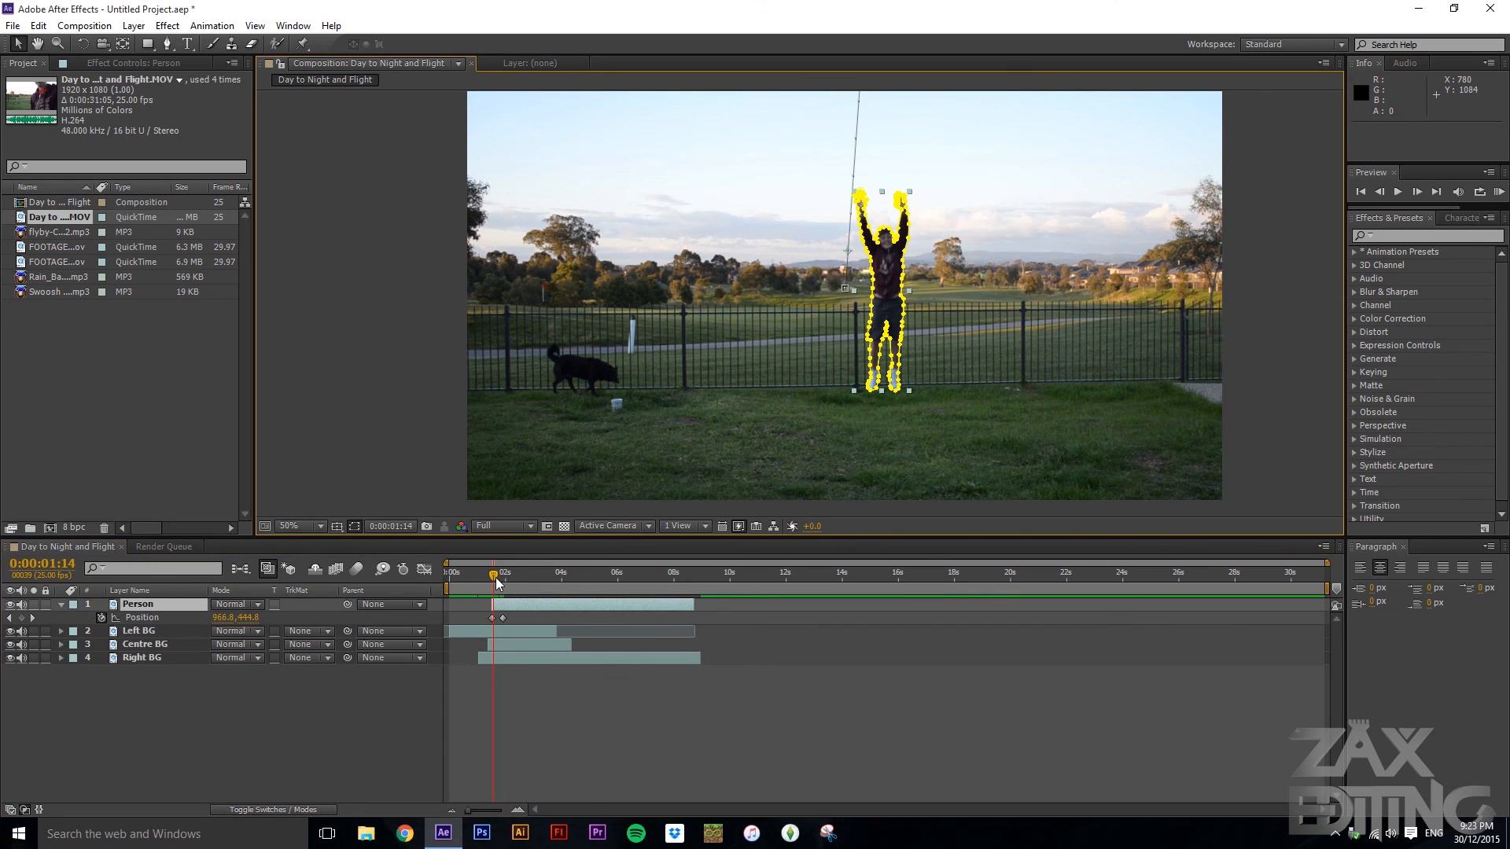
{"action": "left_click_drag", "start_coordinate": [496, 577], "coordinate": [503, 574]}
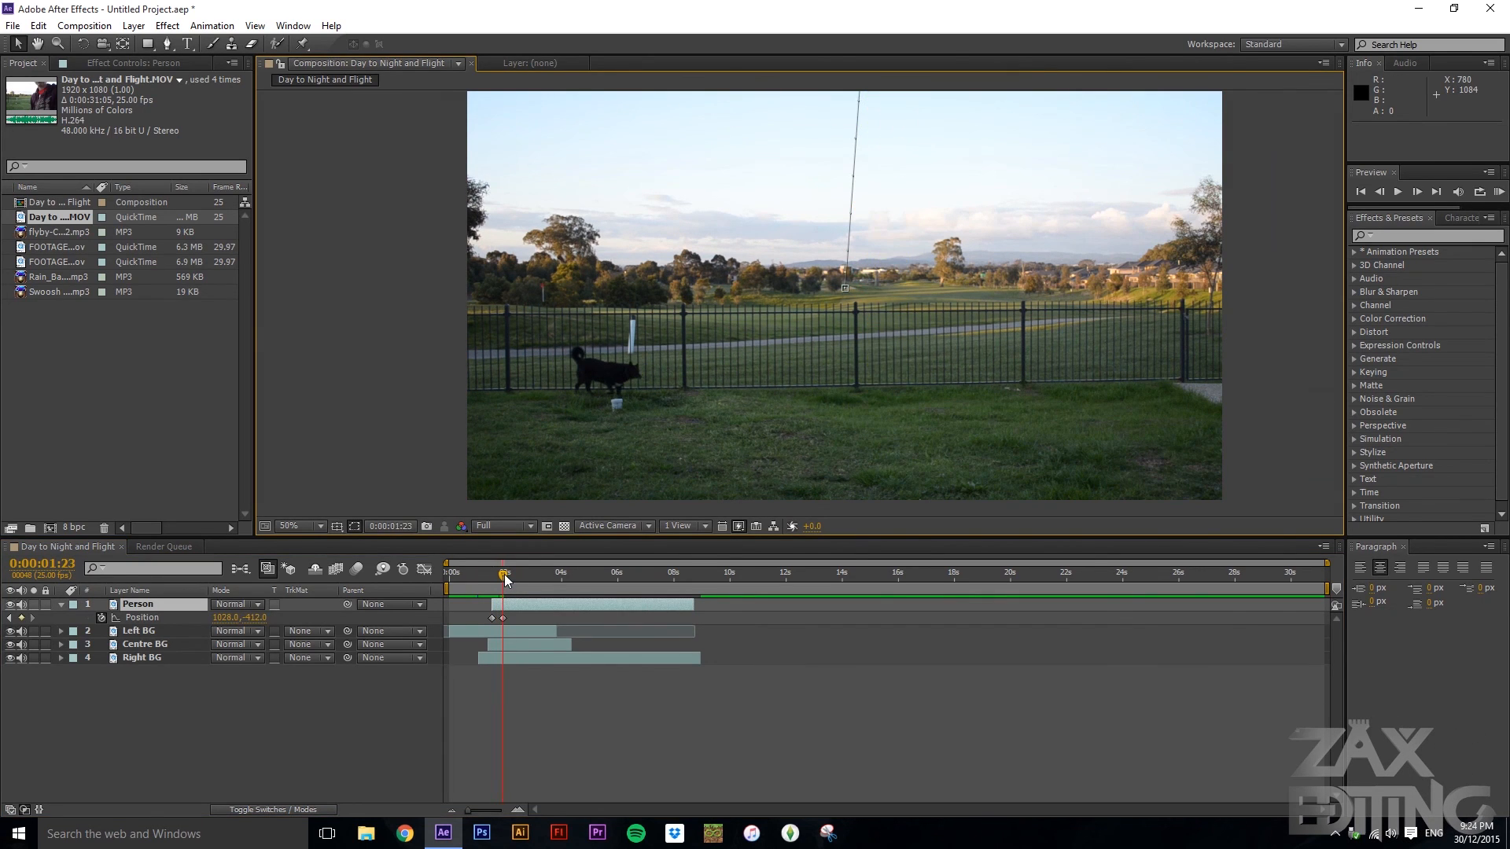
{"action": "left_click", "coordinate": [780, 413]}
{"action": "scroll", "coordinate": [780, 413], "scroll_direction": "down", "scroll_amount": 2}
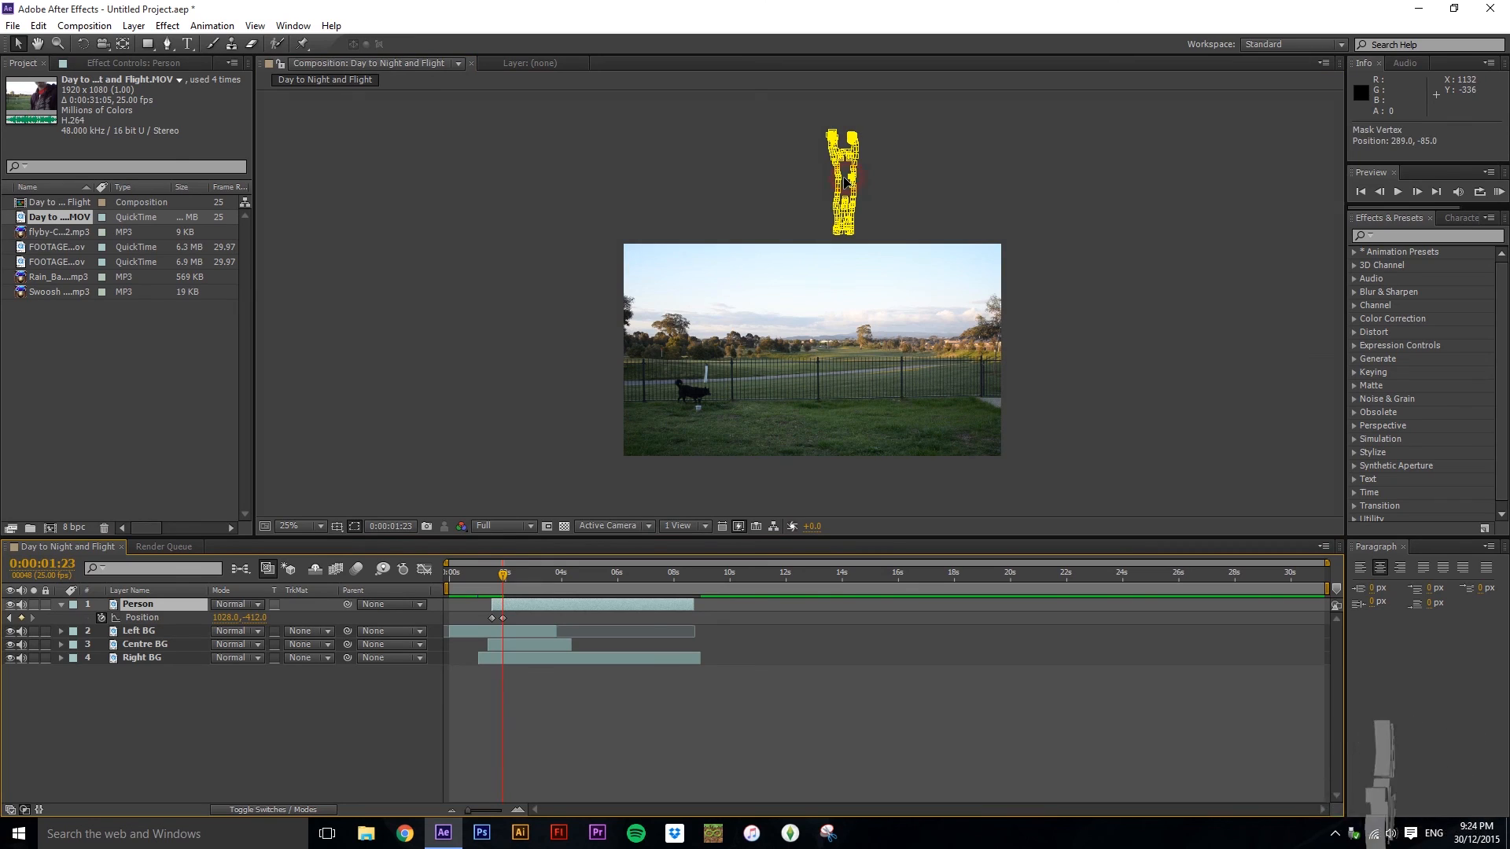
{"action": "key", "text": "ctrl+z"}
{"action": "left_click", "coordinate": [876, 120]}
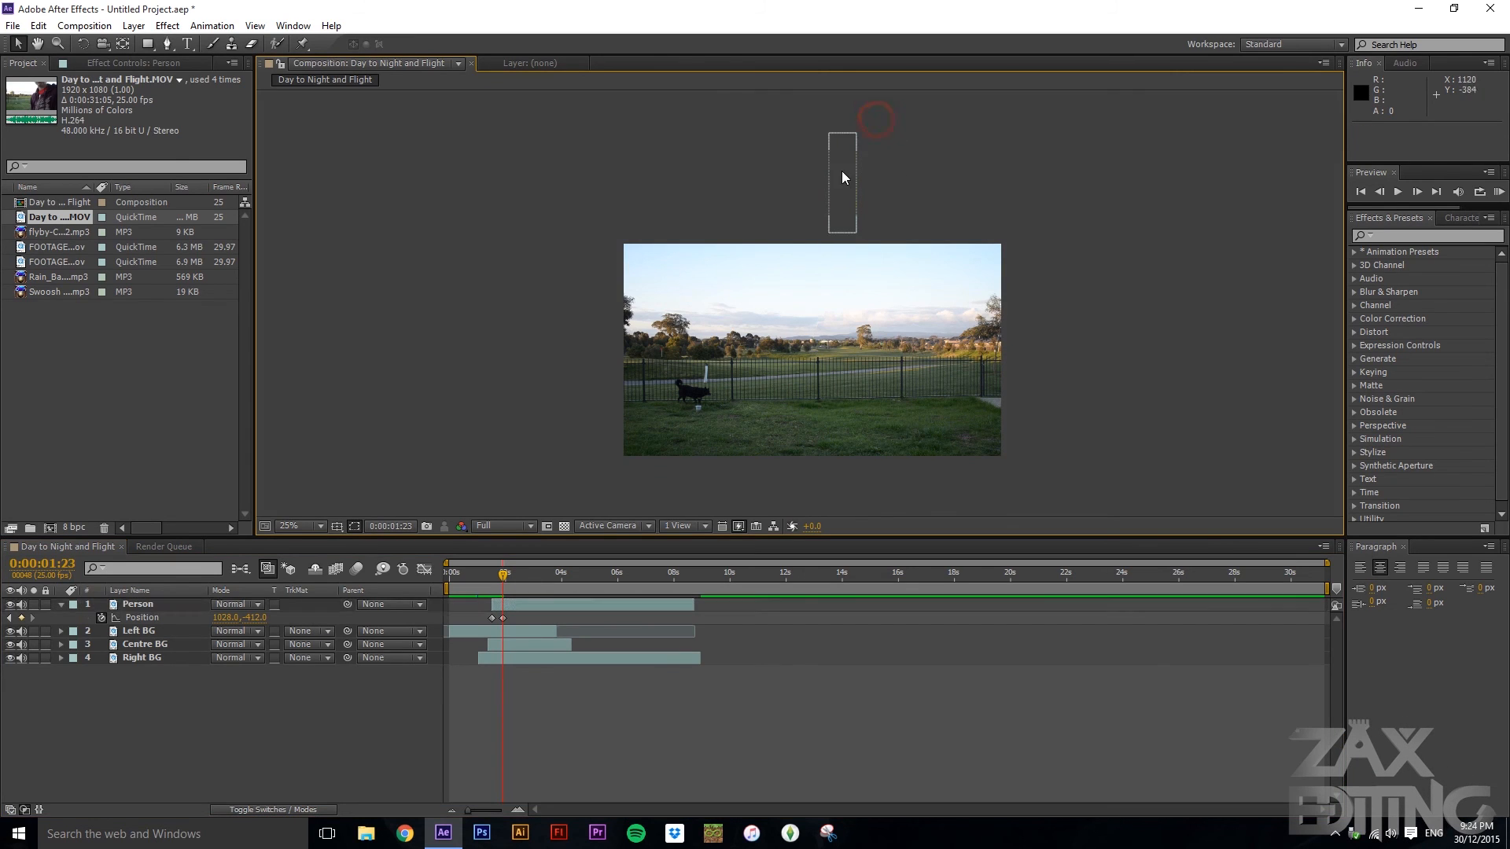
{"action": "left_click_drag", "start_coordinate": [841, 173], "coordinate": [832, 173]}
{"action": "left_click", "coordinate": [929, 157]}
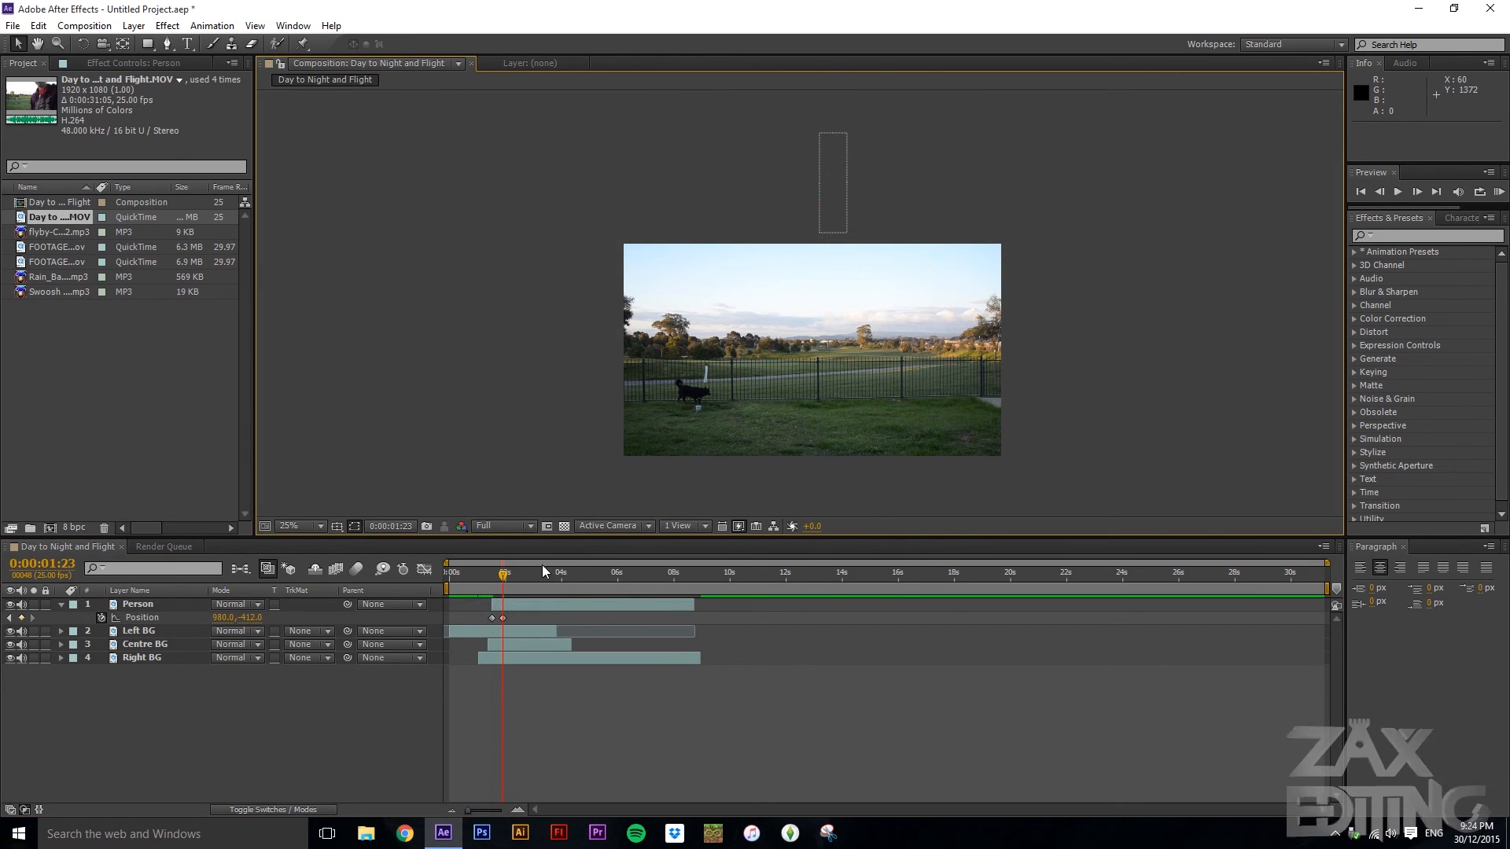
- Review the Person layer's upward motion frame by frame from 0:00:01:14, then play it from 0:00:01:11
{"action": "left_click_drag", "start_coordinate": [504, 574], "coordinate": [494, 574]}
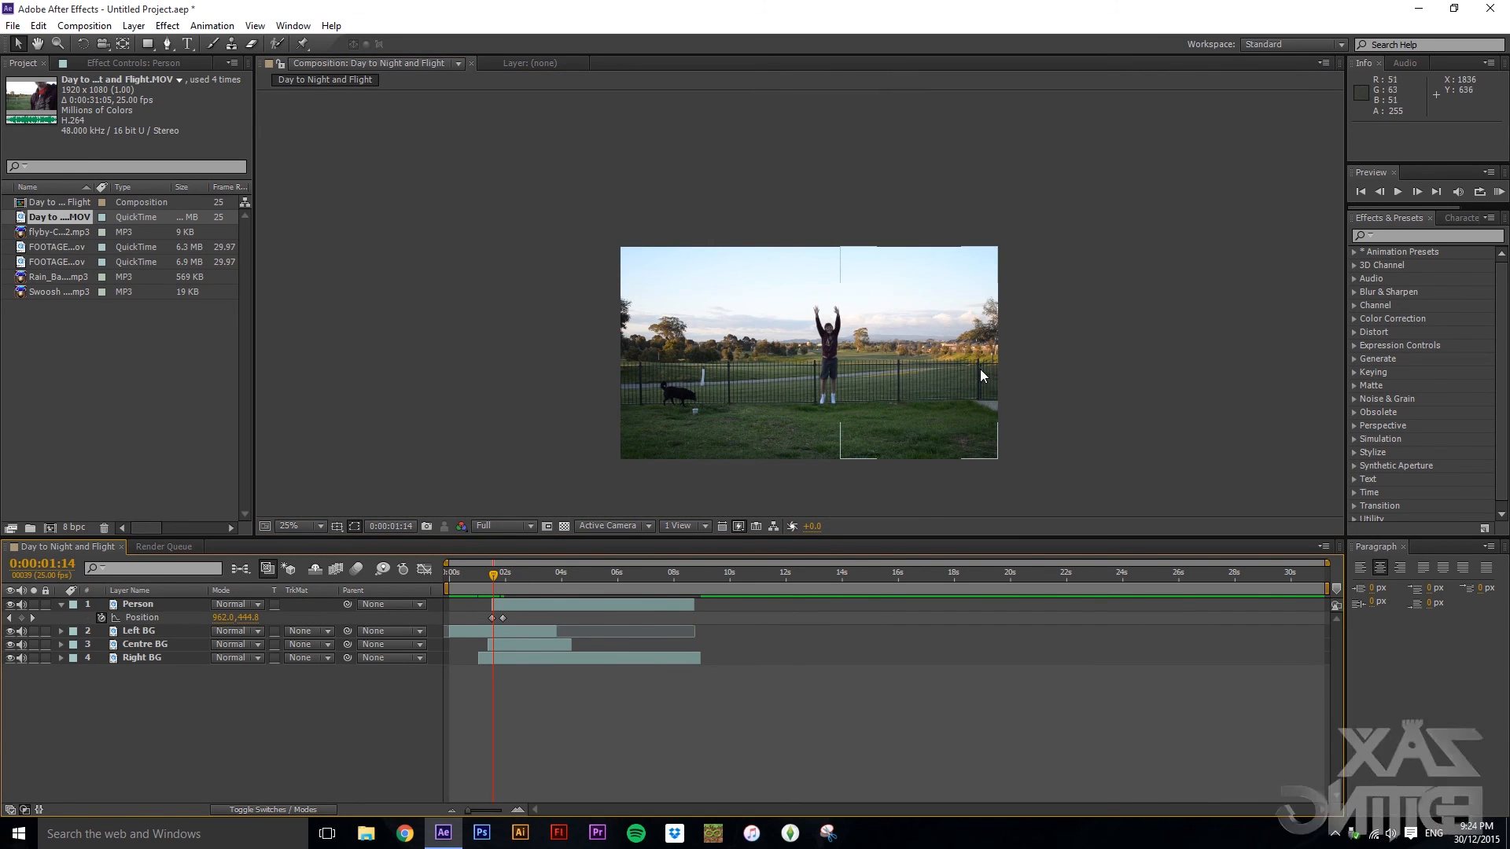
{"action": "left_click", "coordinate": [838, 277]}
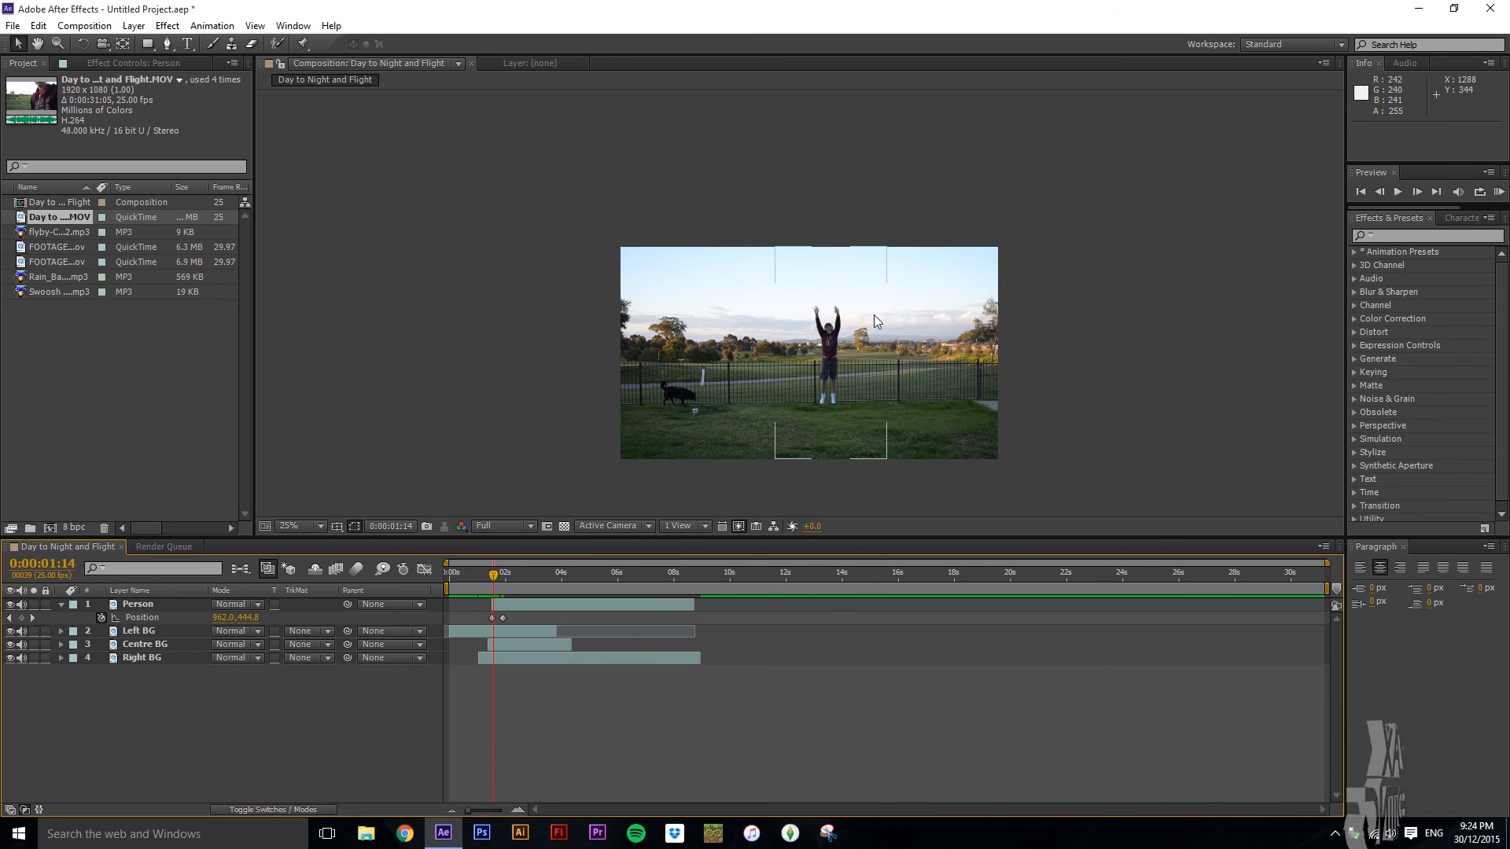
{"action": "scroll", "coordinate": [853, 283], "scroll_direction": "up", "scroll_amount": 1}
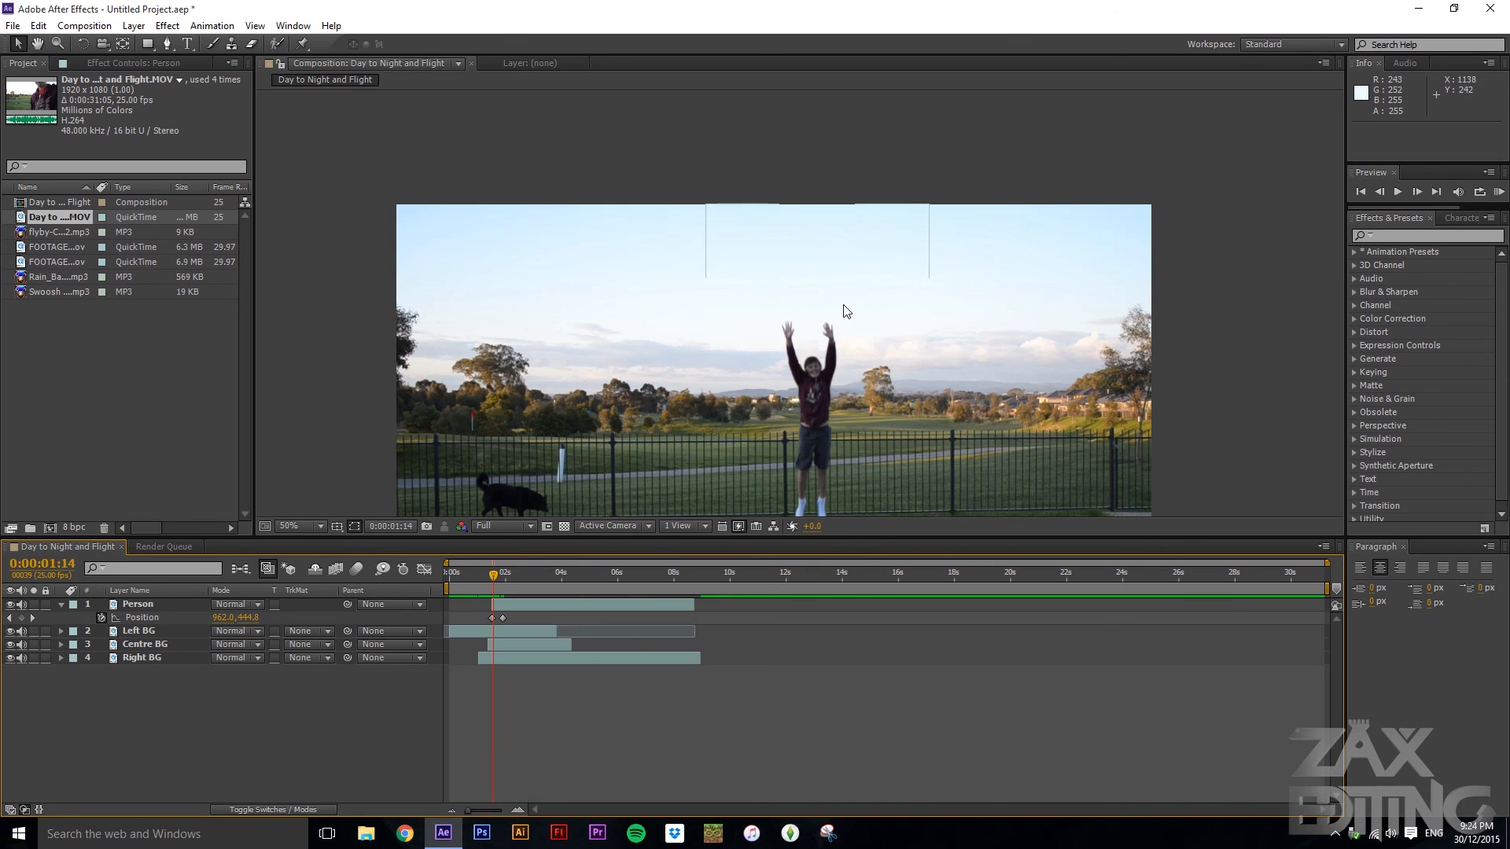
{"action": "key", "text": "space"}
{"action": "left_click_drag", "start_coordinate": [1077, 412], "coordinate": [1076, 299]}
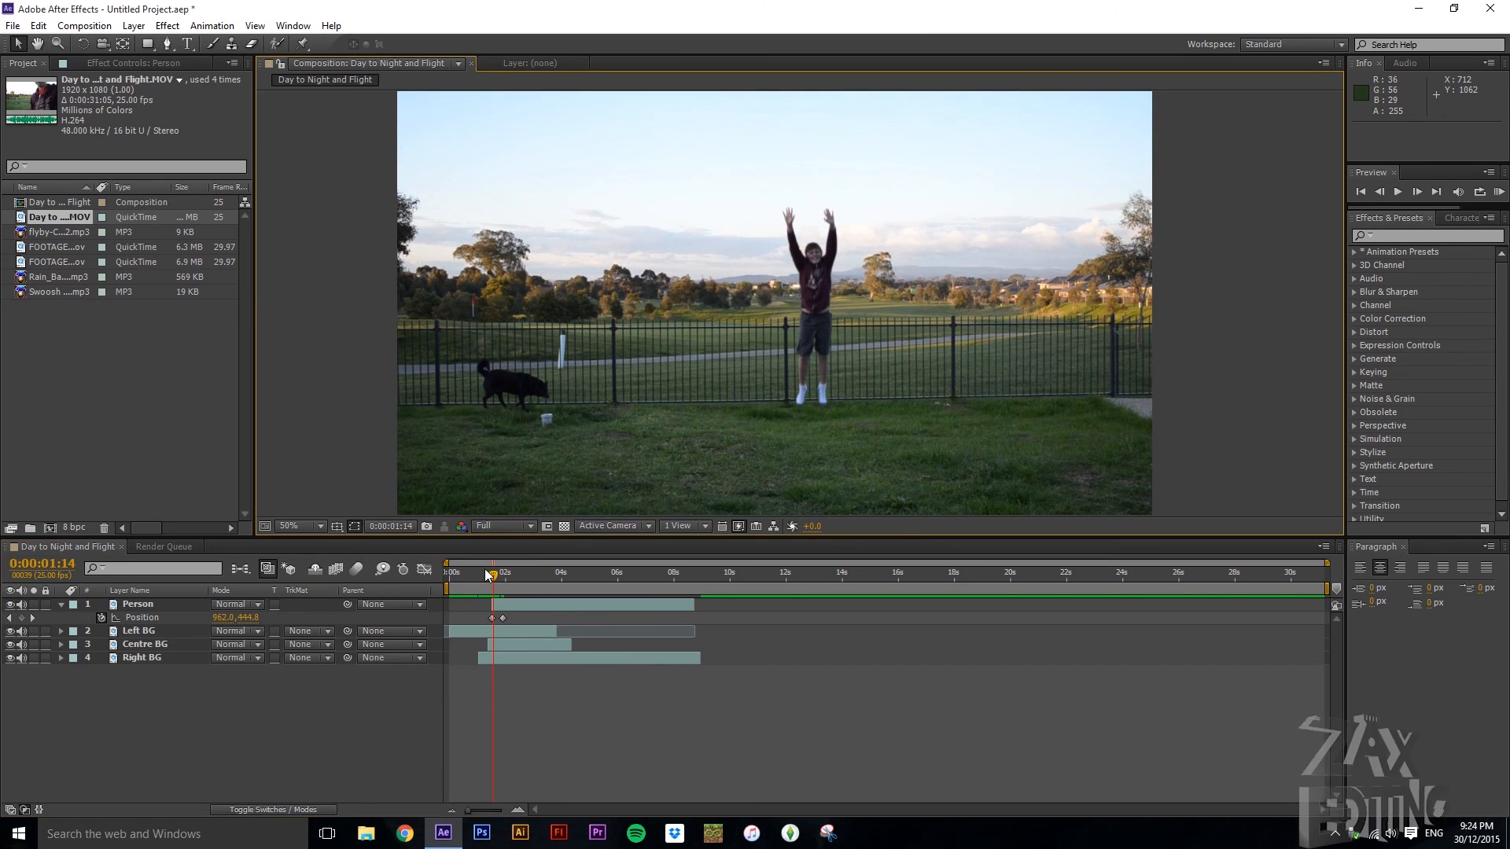
{"action": "left_click_drag", "start_coordinate": [494, 578], "coordinate": [497, 578]}
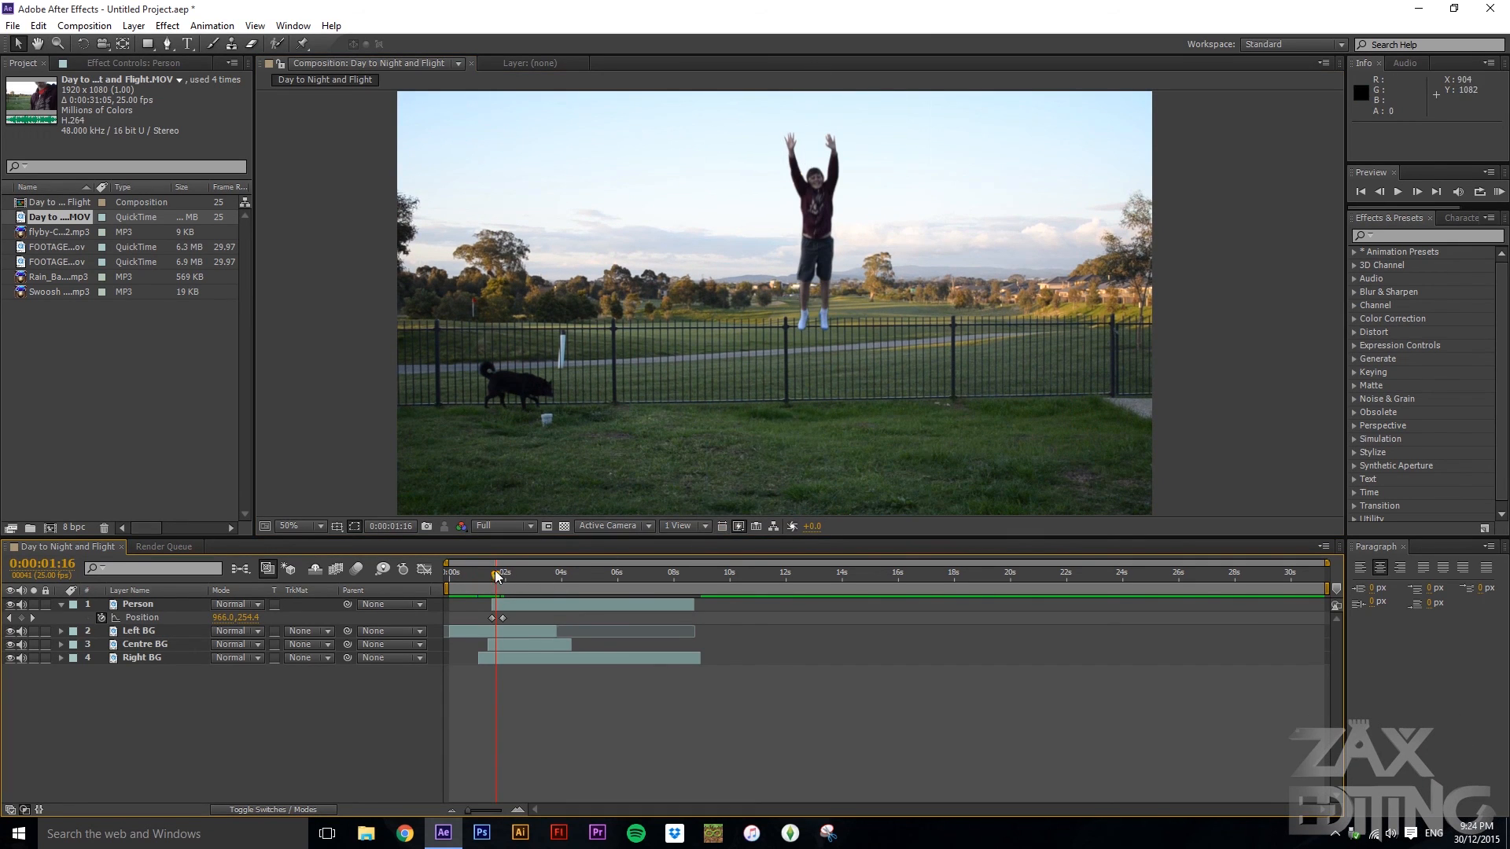
{"action": "mouse_move", "coordinate": [497, 578]}
{"action": "left_mouse_down"}
{"action": "mouse_move", "coordinate": [507, 572]}
{"action": "mouse_move", "coordinate": [489, 573]}
{"action": "left_mouse_up"}
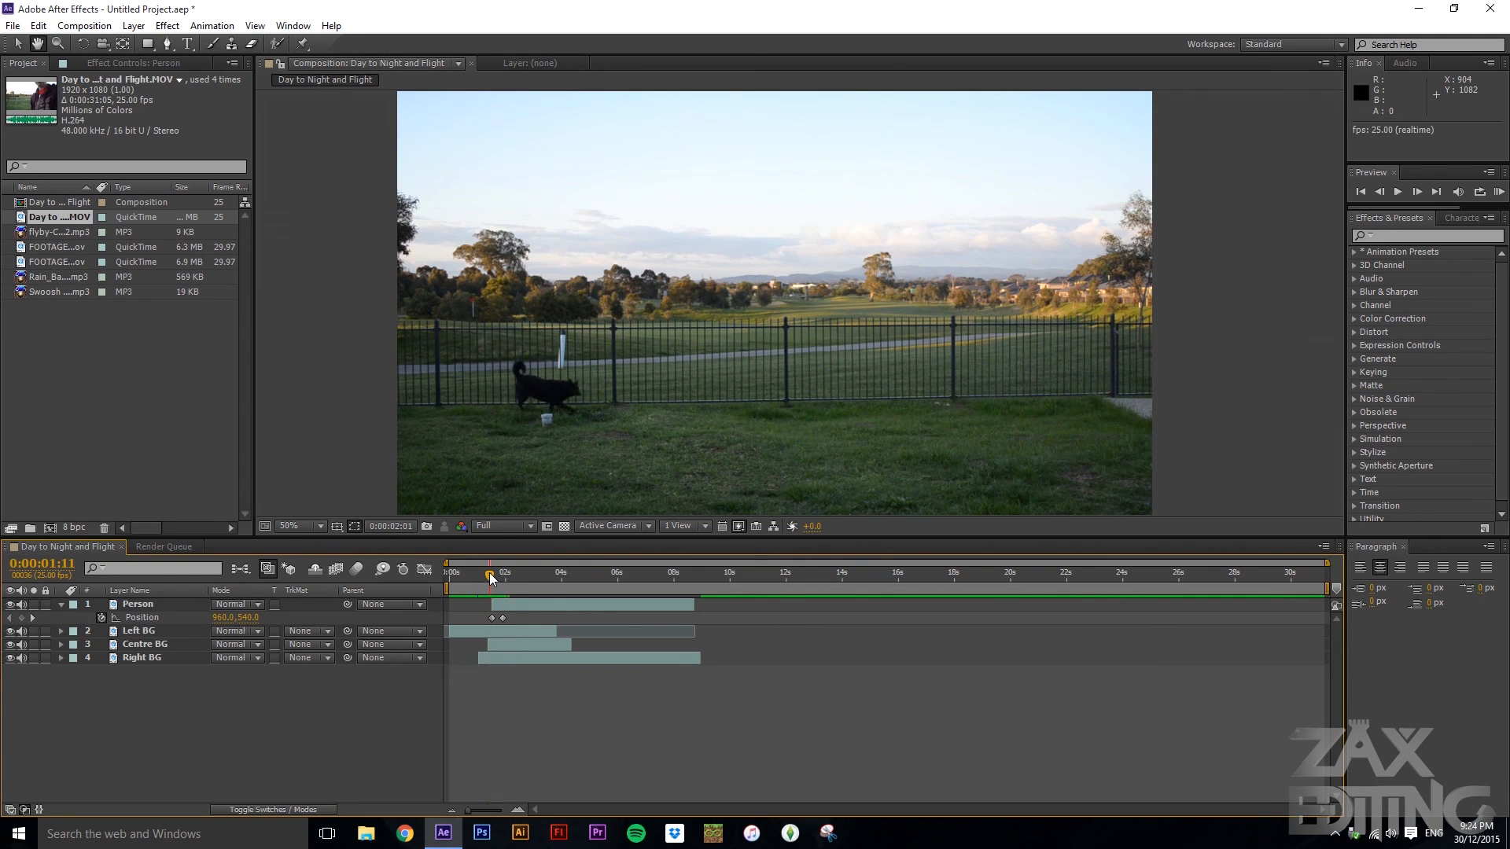
{"action": "key", "text": "space"}
- Move the Person layer's second Position keyframe to 0:00:01:20 and apply Easy Ease to the first one
{"action": "right_click", "coordinate": [502, 618]}
{"action": "left_click", "coordinate": [502, 617]}
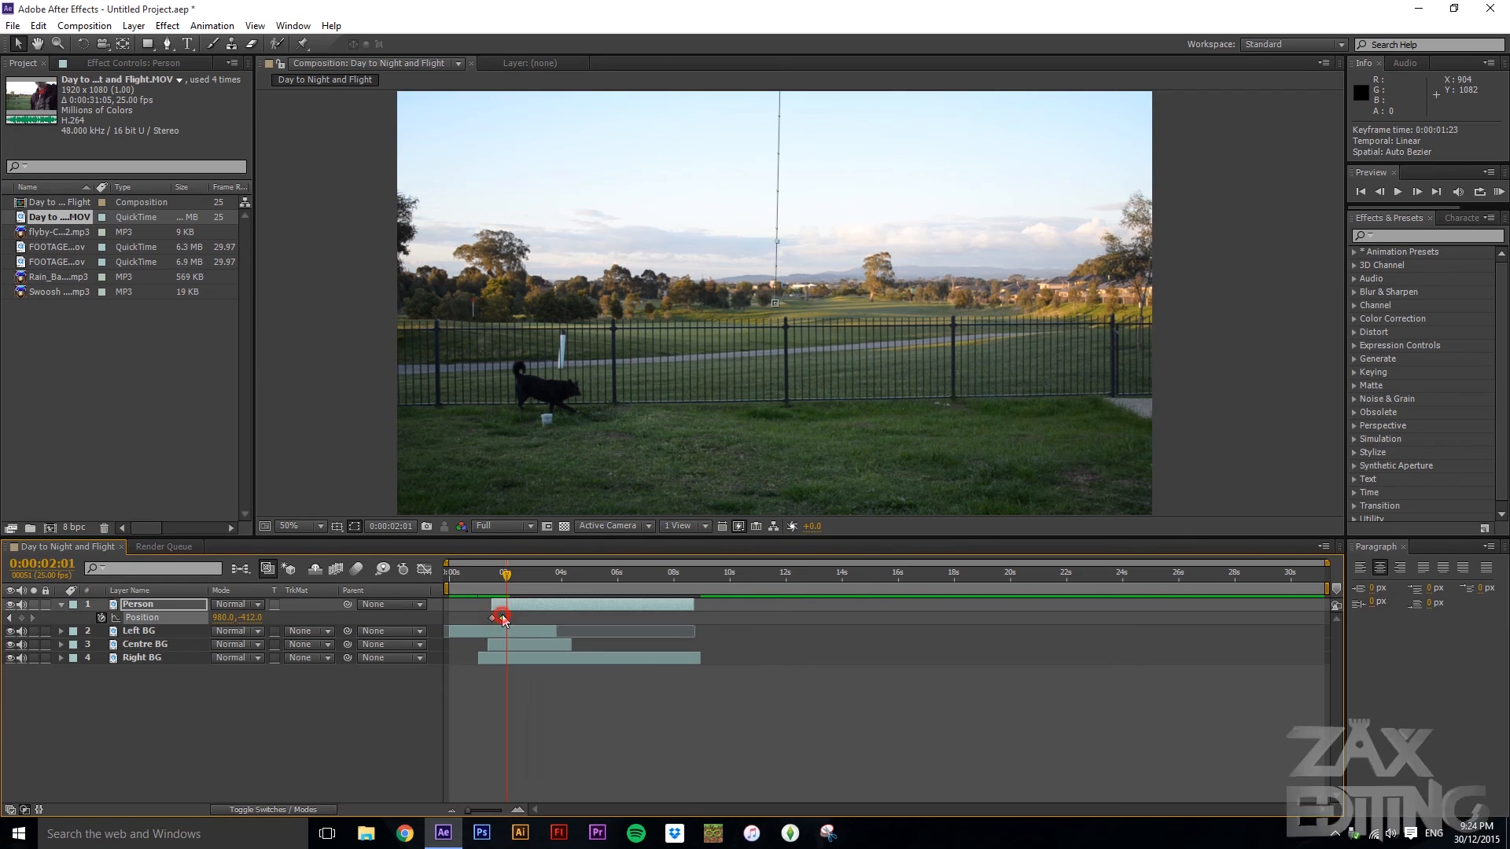
{"action": "left_click_drag", "start_coordinate": [503, 619], "coordinate": [493, 618]}
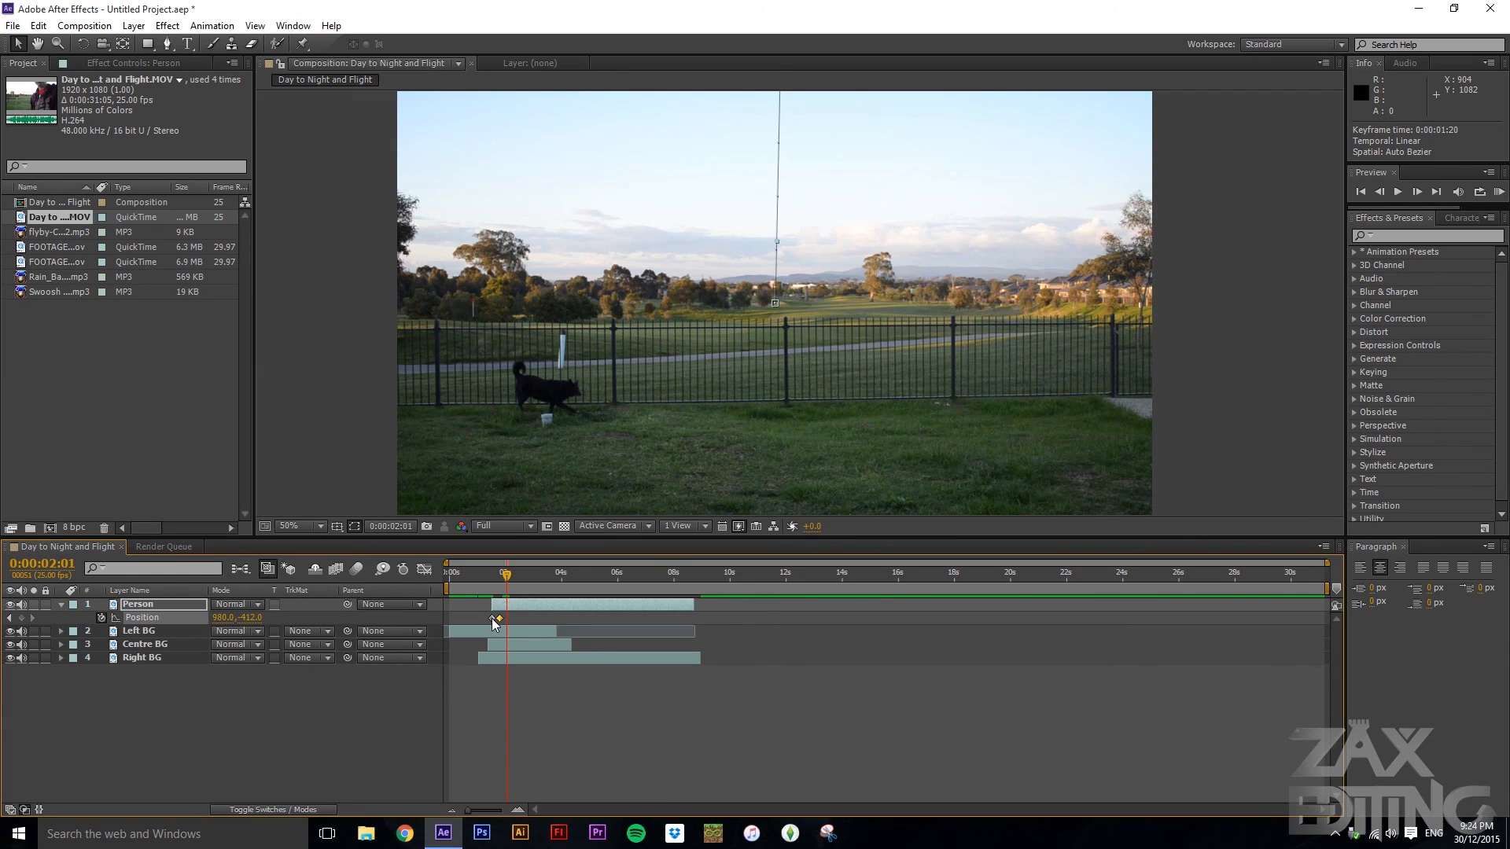
{"action": "right_click", "coordinate": [489, 621]}
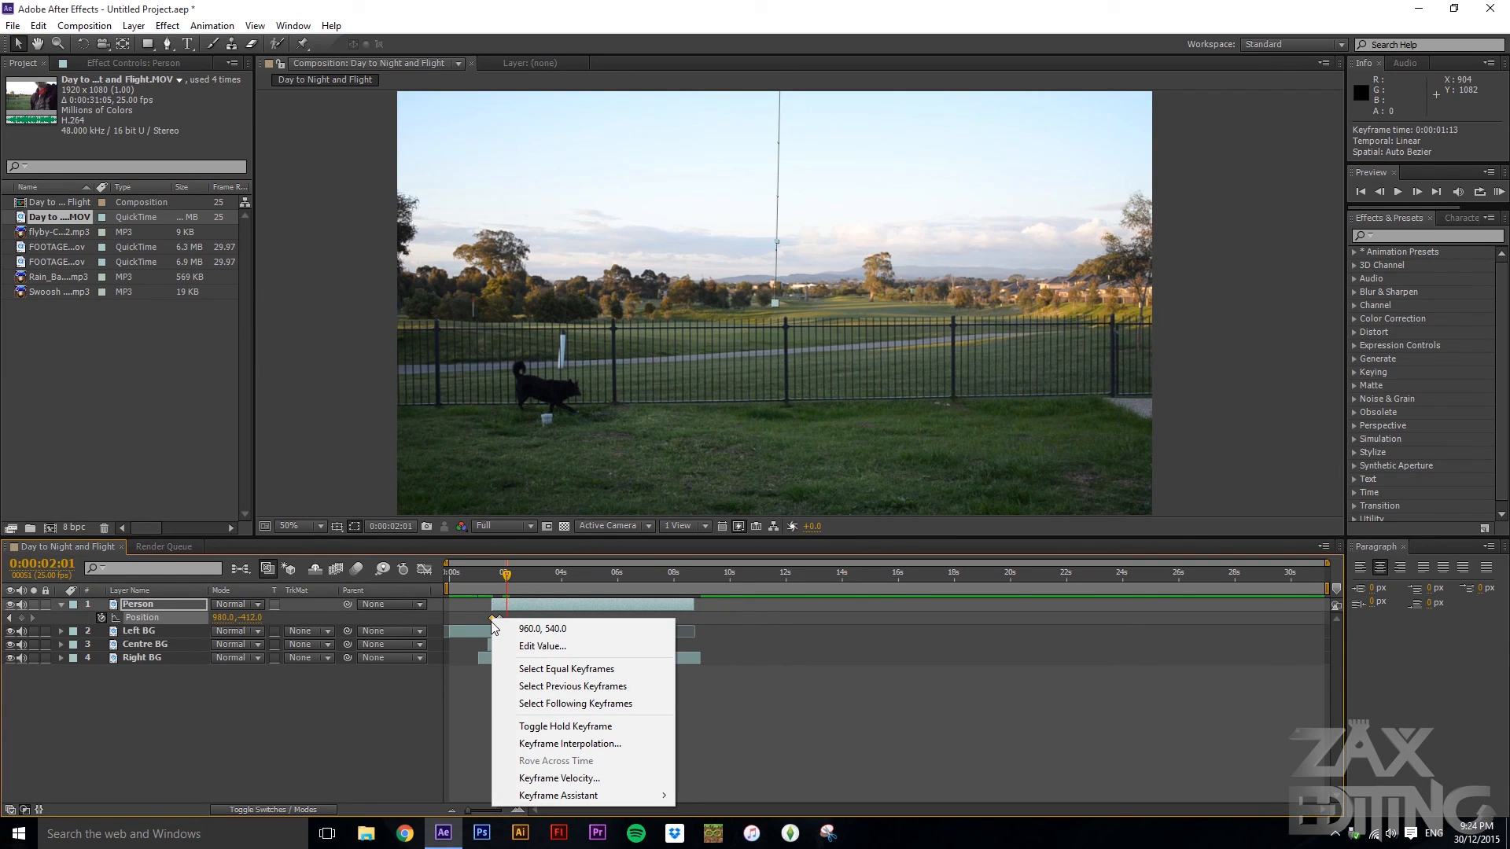
{"action": "mouse_move", "coordinate": [629, 799]}
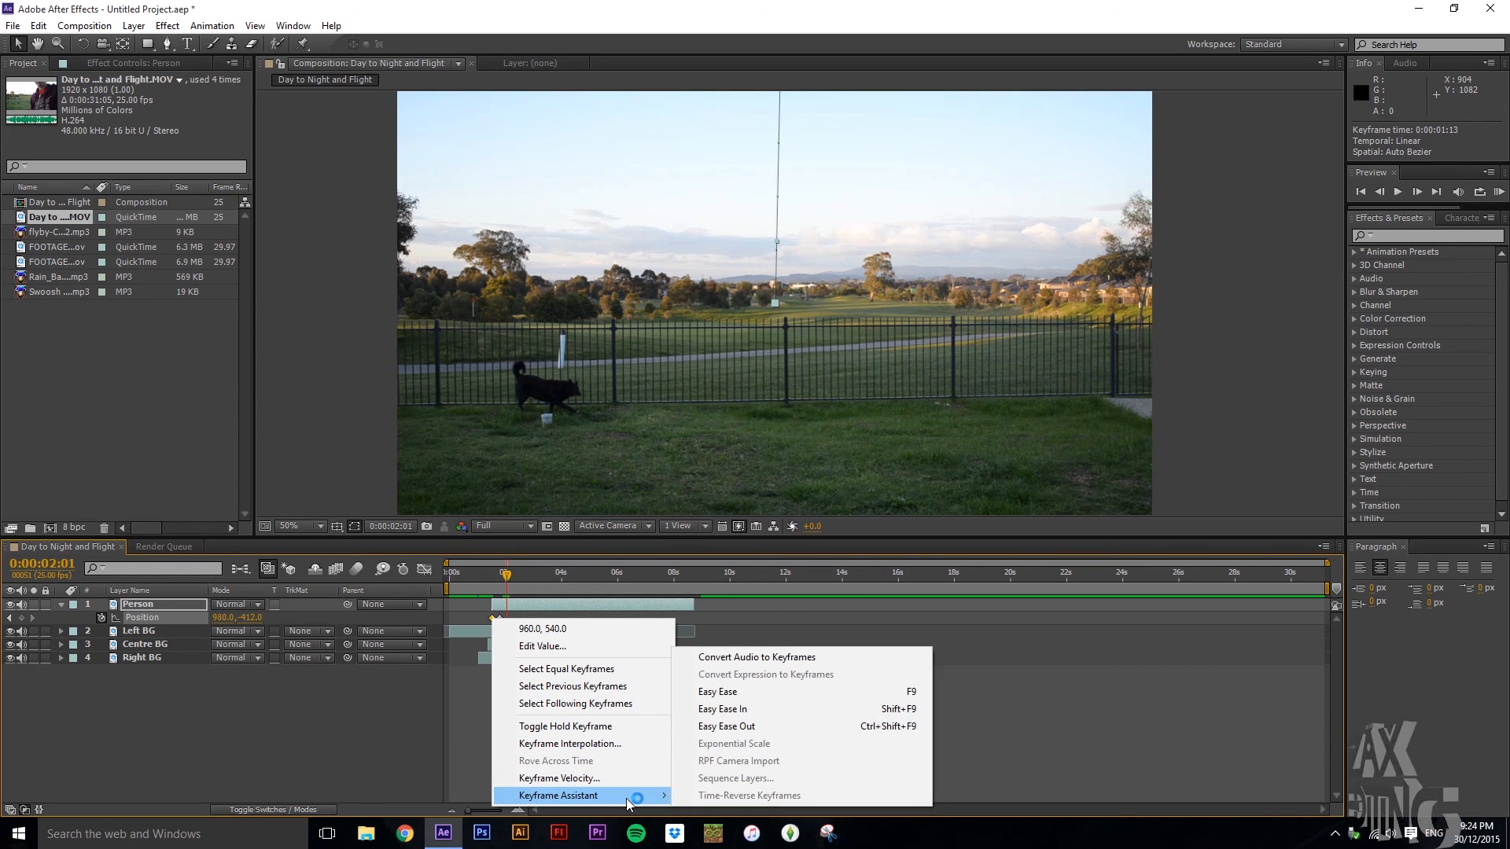
{"action": "left_click", "coordinate": [760, 694]}
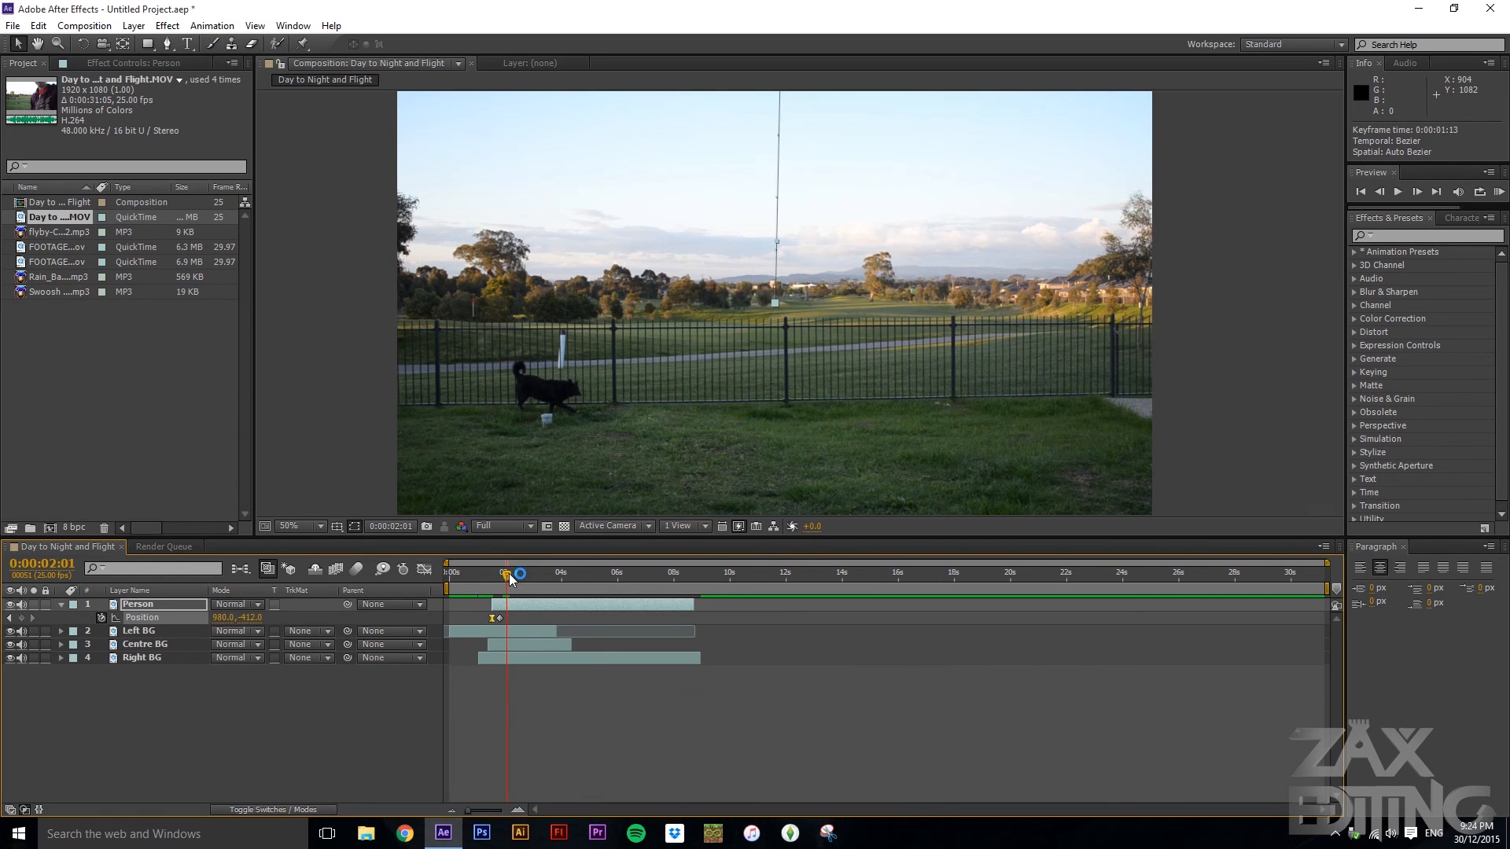
- Preview the eased take-off from 0:00:01:11 and move the second Position keyframe to 0:00:01:17
{"action": "left_click_drag", "start_coordinate": [508, 573], "coordinate": [486, 580]}
{"action": "left_click", "coordinate": [366, 475]}
{"action": "key", "text": "space"}
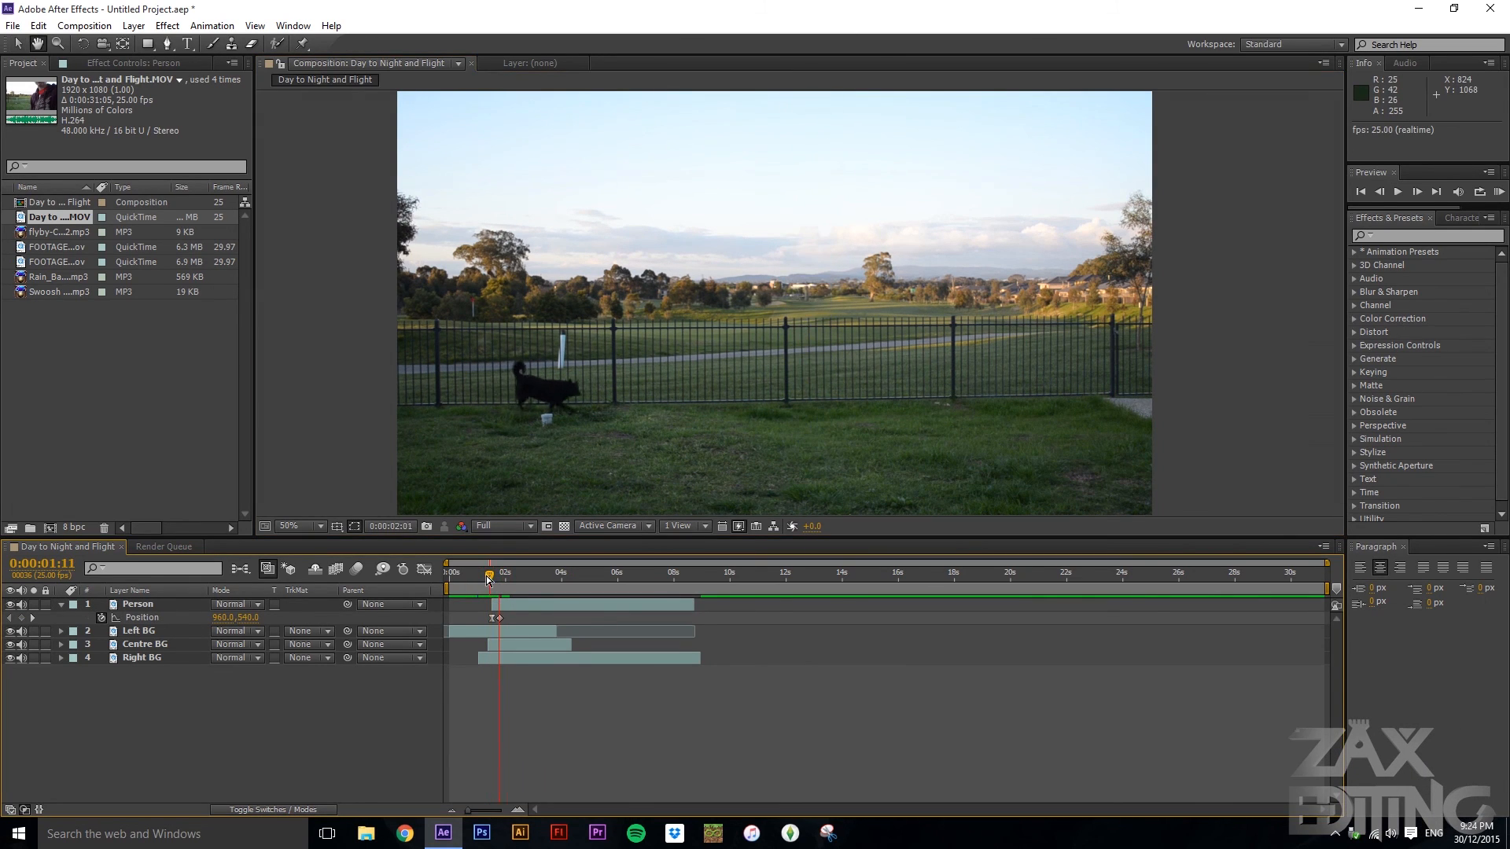
{"action": "left_click", "coordinate": [497, 618]}
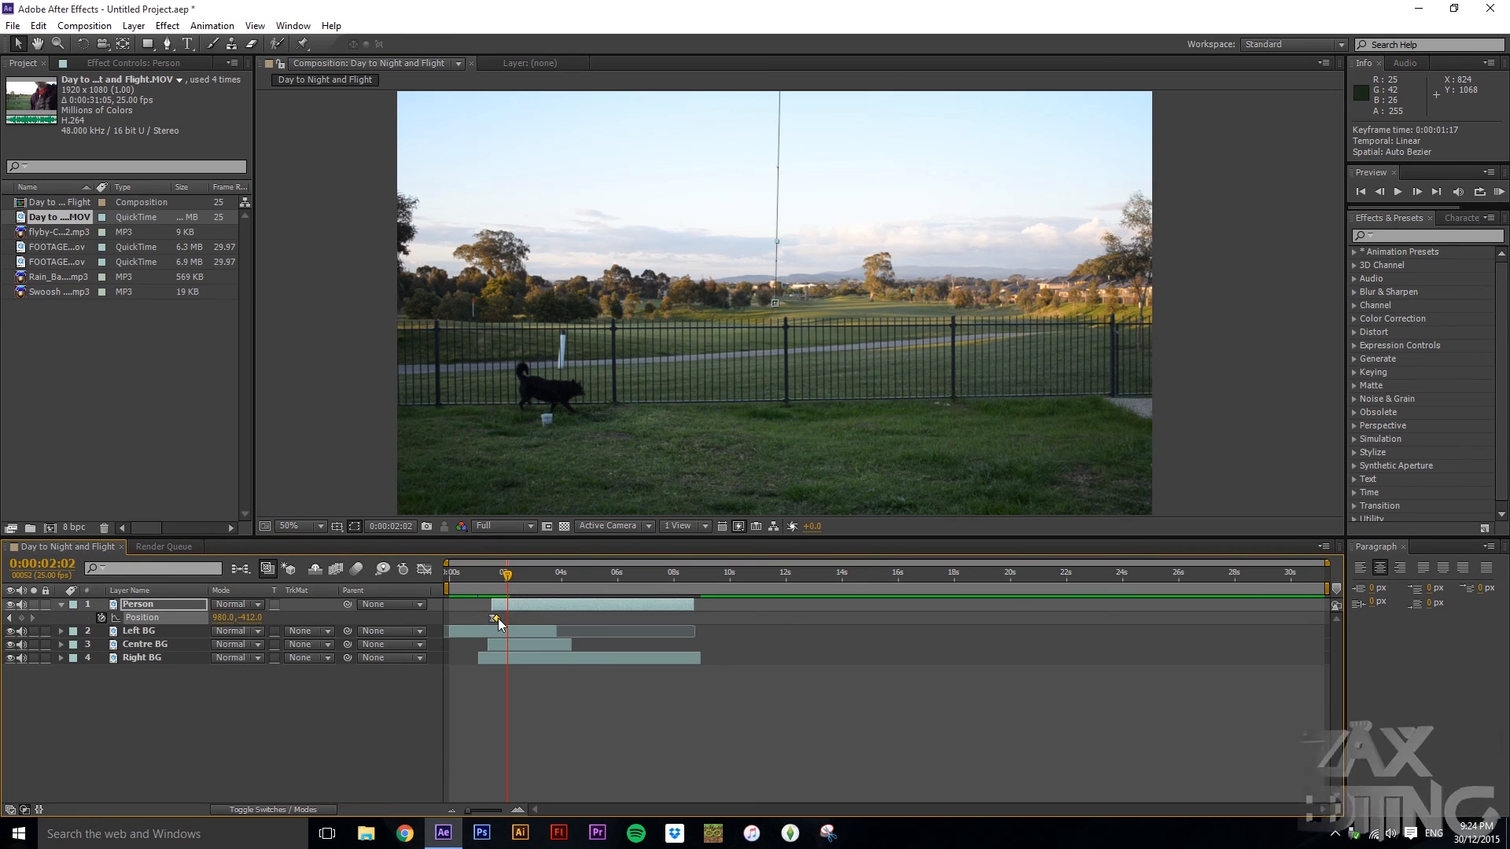
- Preview the faster take-off from 0:00:01:10 and move the second Position keyframe to 0:00:01:19
{"action": "left_click_drag", "start_coordinate": [508, 575], "coordinate": [486, 575]}
{"action": "key", "text": "space"}
{"action": "left_click", "coordinate": [355, 437]}
{"action": "key", "text": "space"}
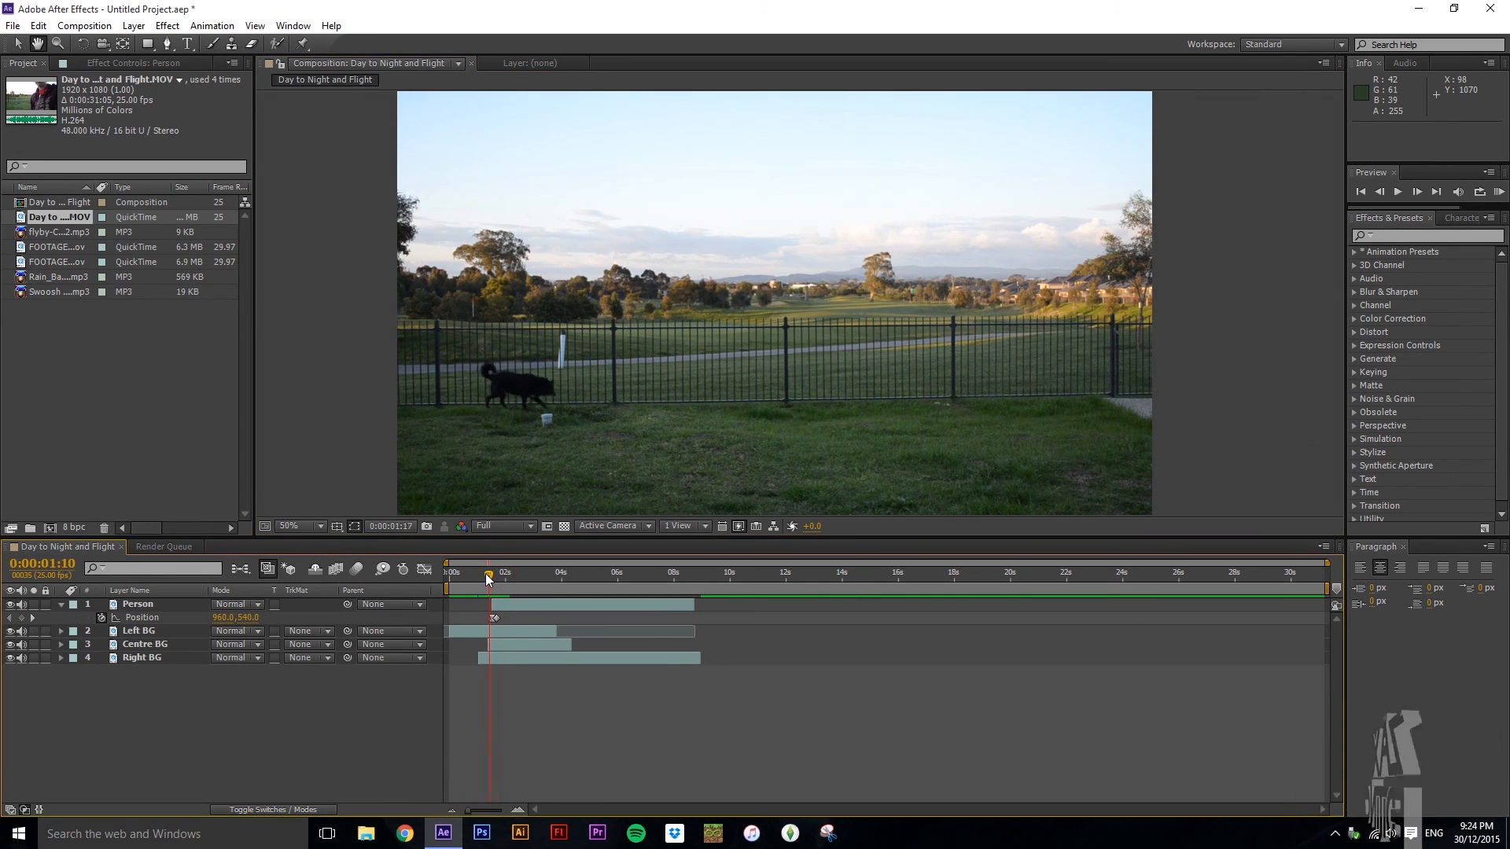
{"action": "key", "text": "space"}
{"action": "left_click", "coordinate": [496, 619]}
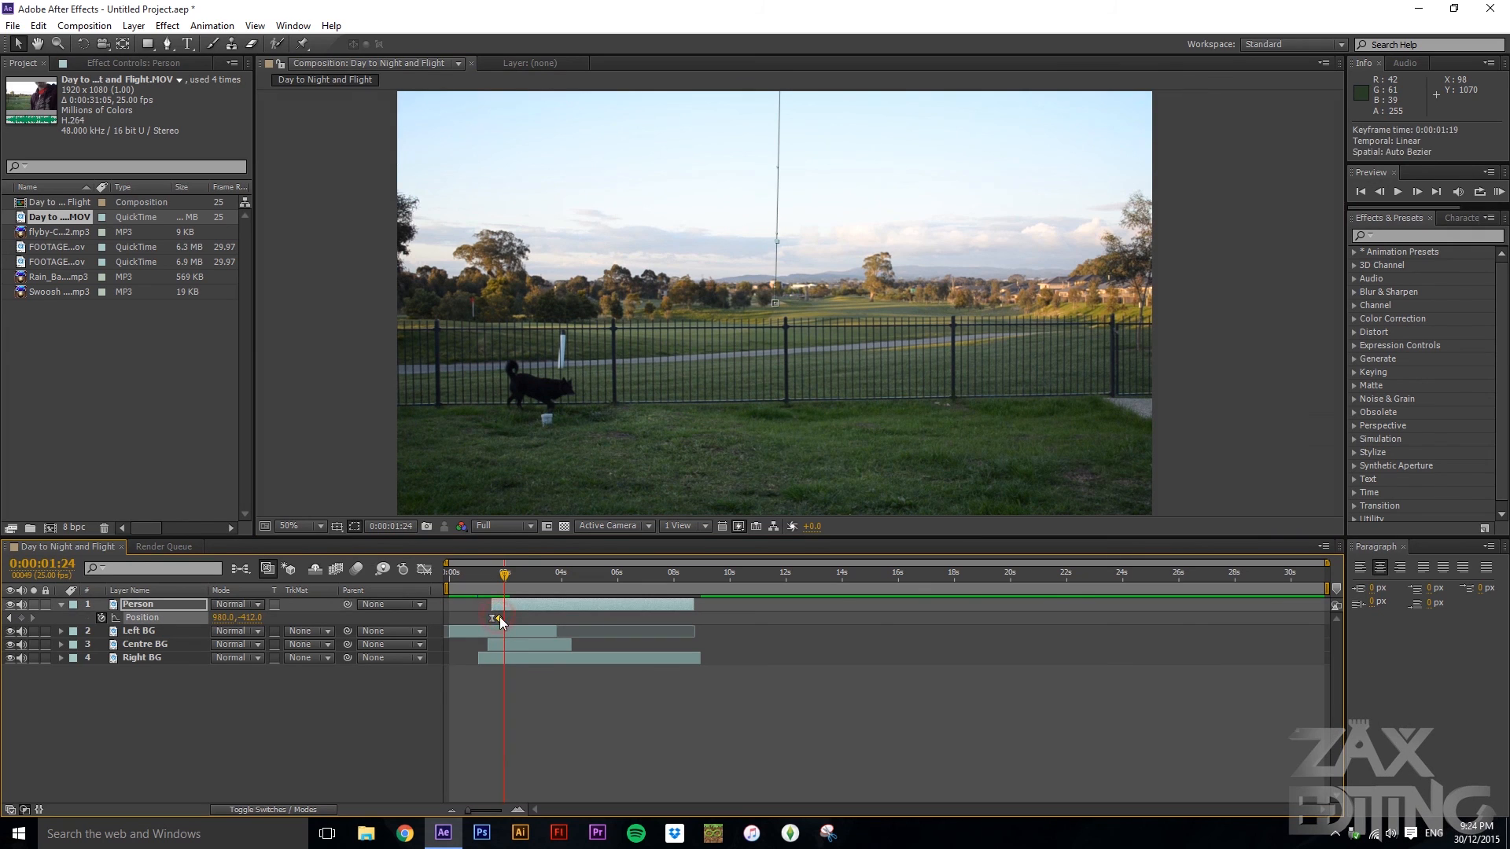
- At 0:00:02:00, try keyframing the Person layer's Rotation and set a Scale keyframe at 100%
{"action": "left_click_drag", "start_coordinate": [482, 574], "coordinate": [506, 574]}
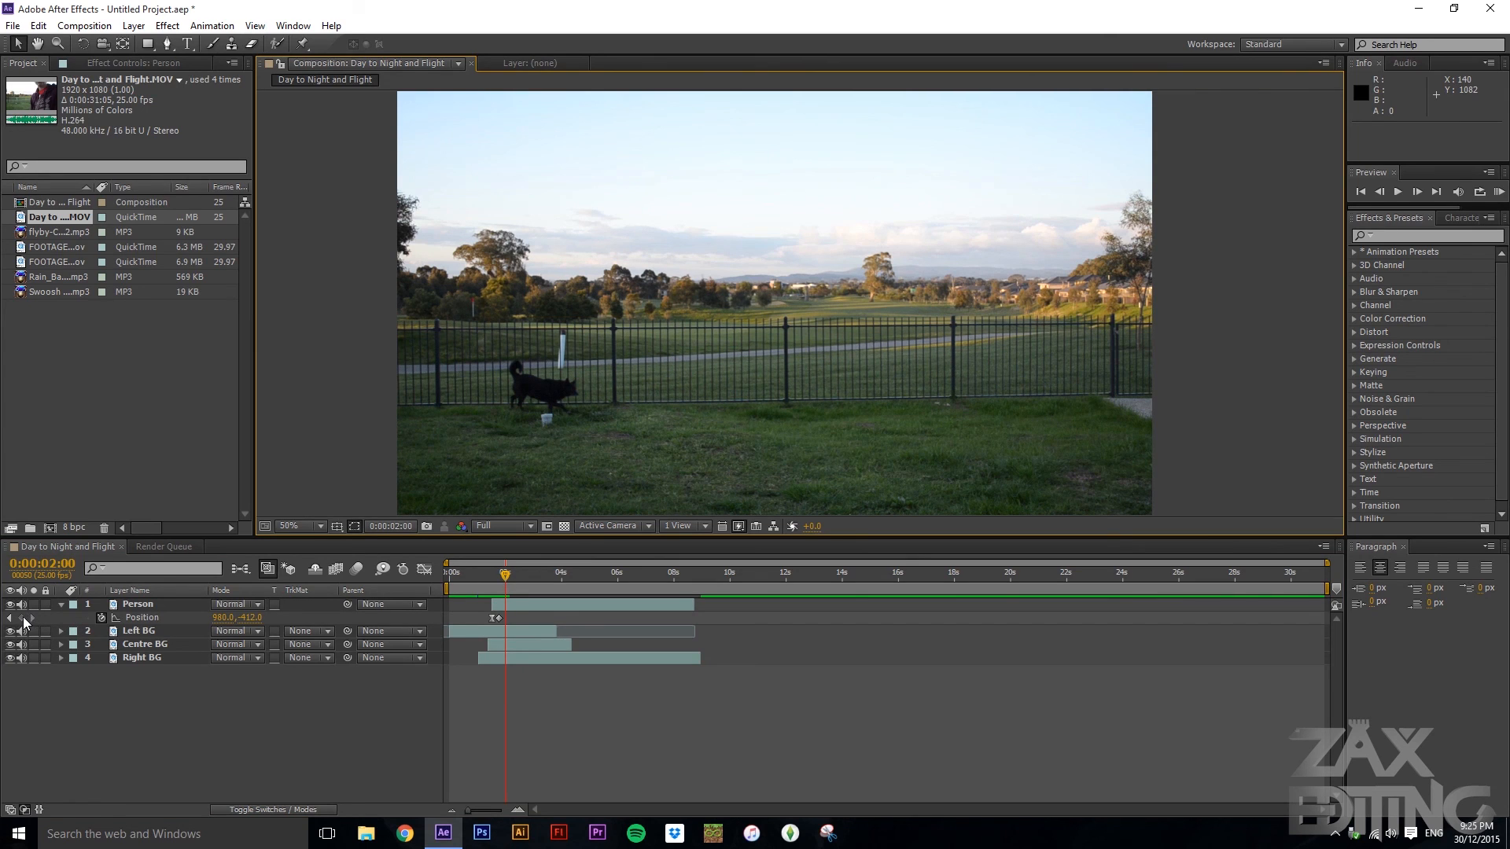
{"action": "left_click", "coordinate": [119, 619]}
{"action": "key", "text": "r"}
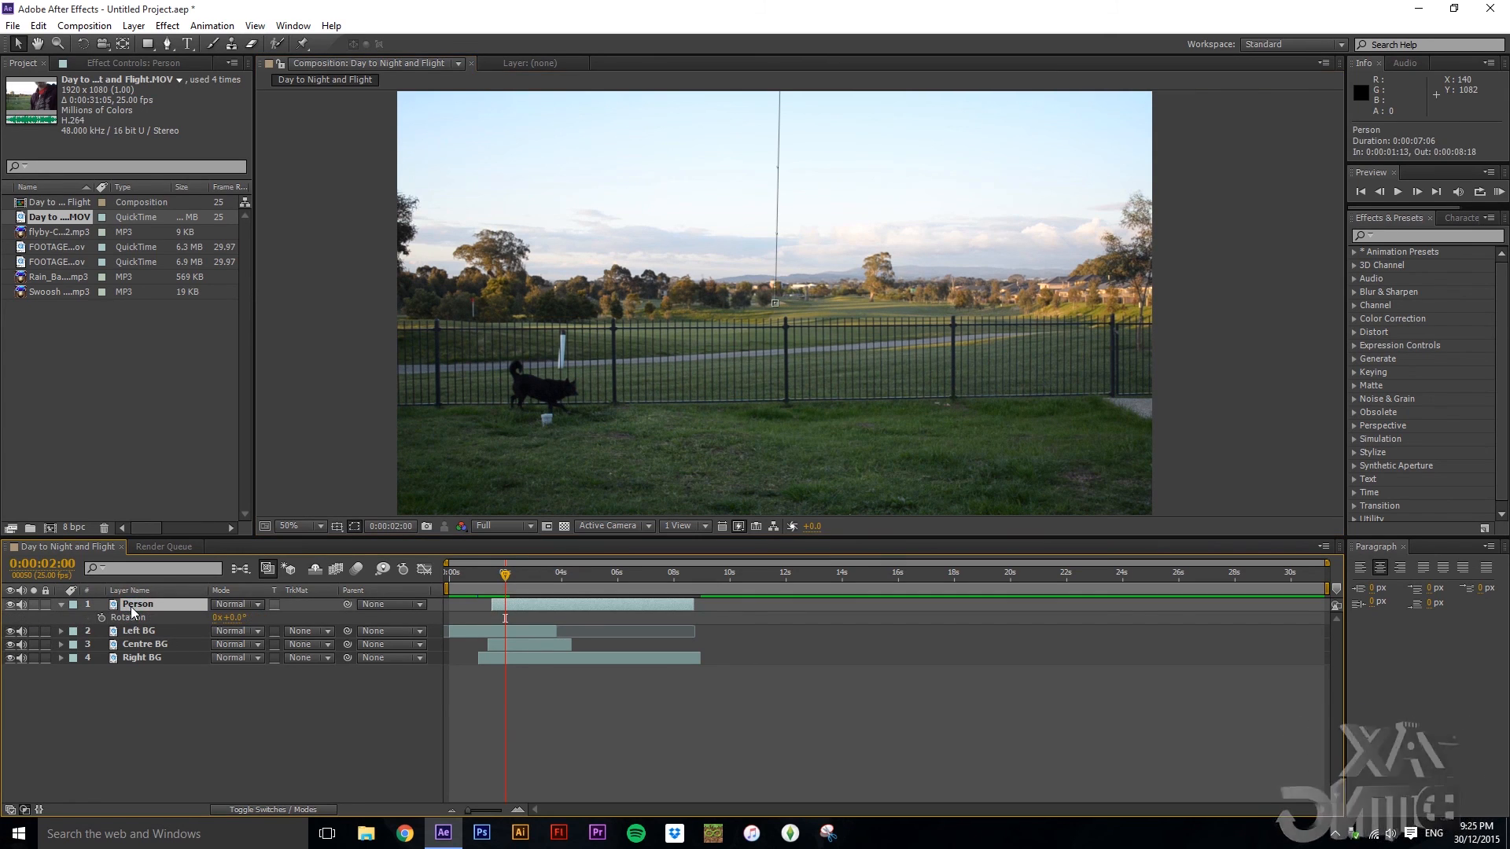
{"action": "left_click", "coordinate": [102, 618]}
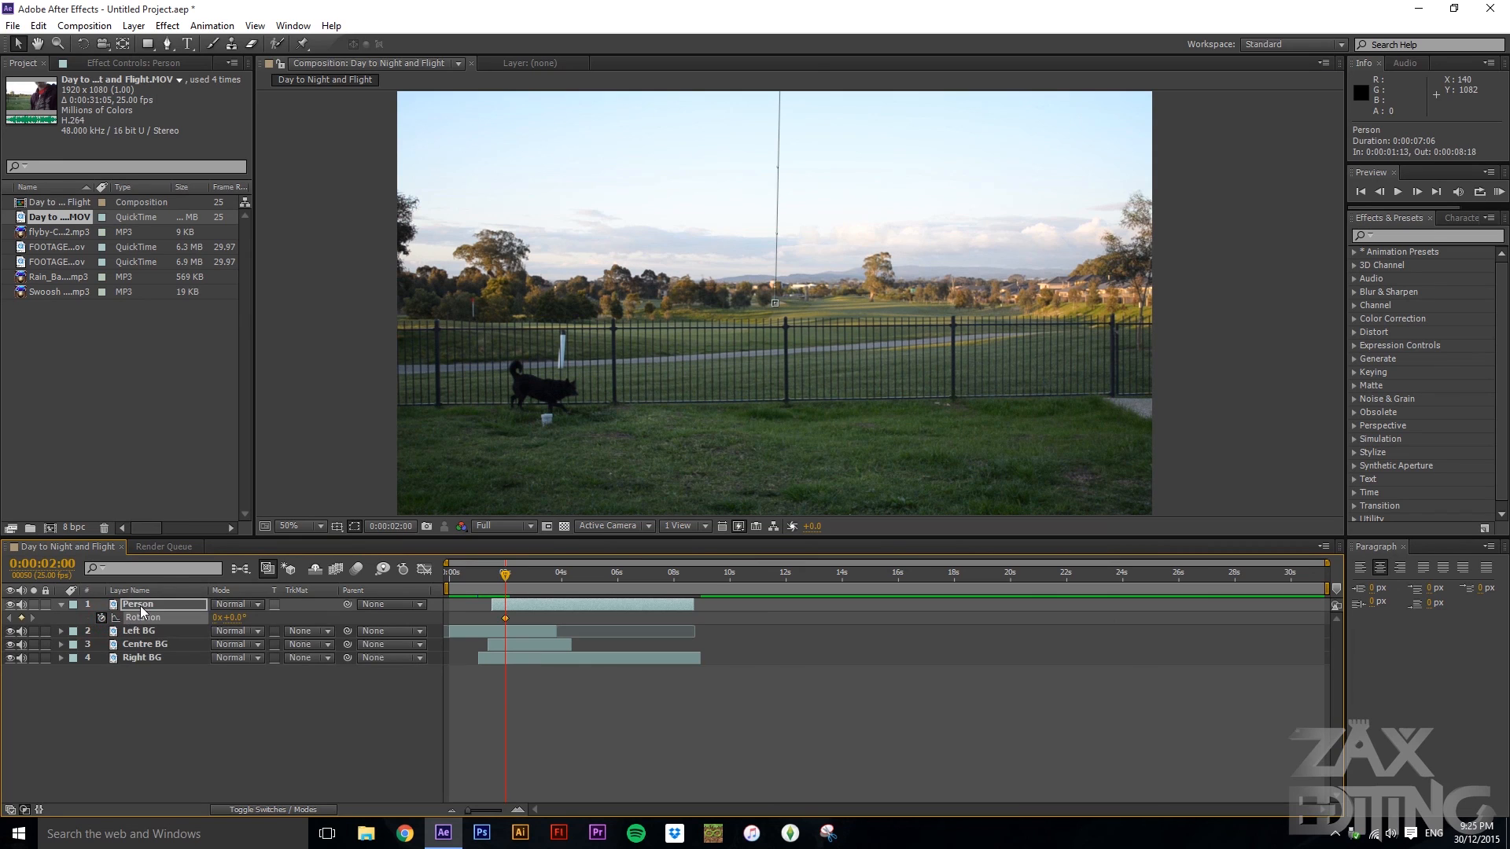
{"action": "left_click", "coordinate": [100, 618]}
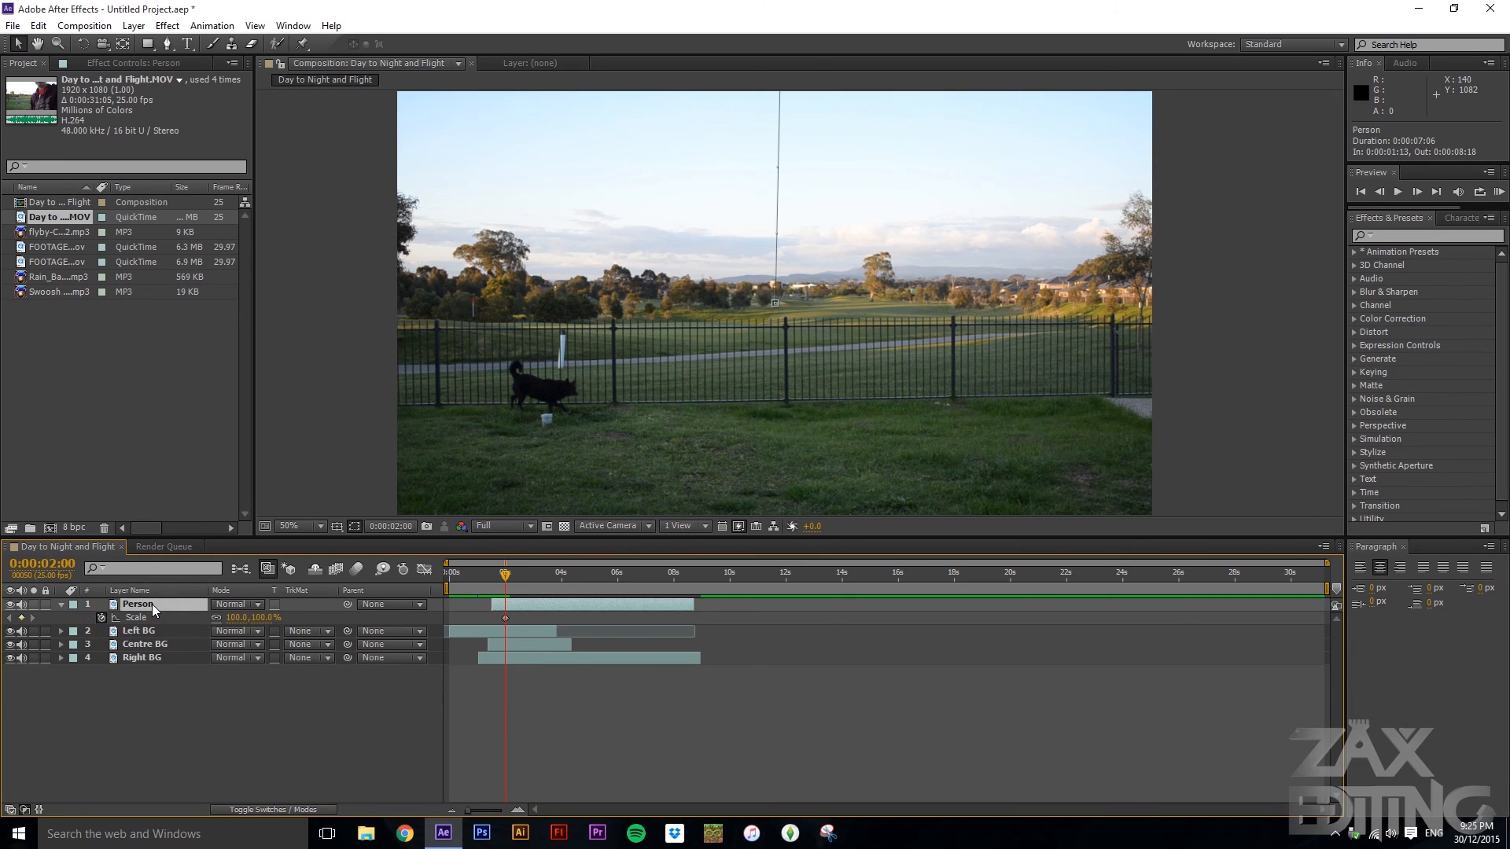
- Reveal the Person layer's keyframed properties and add Position, Scale and Rotation keyframes at 0:00:02:17
{"action": "key", "text": "u"}
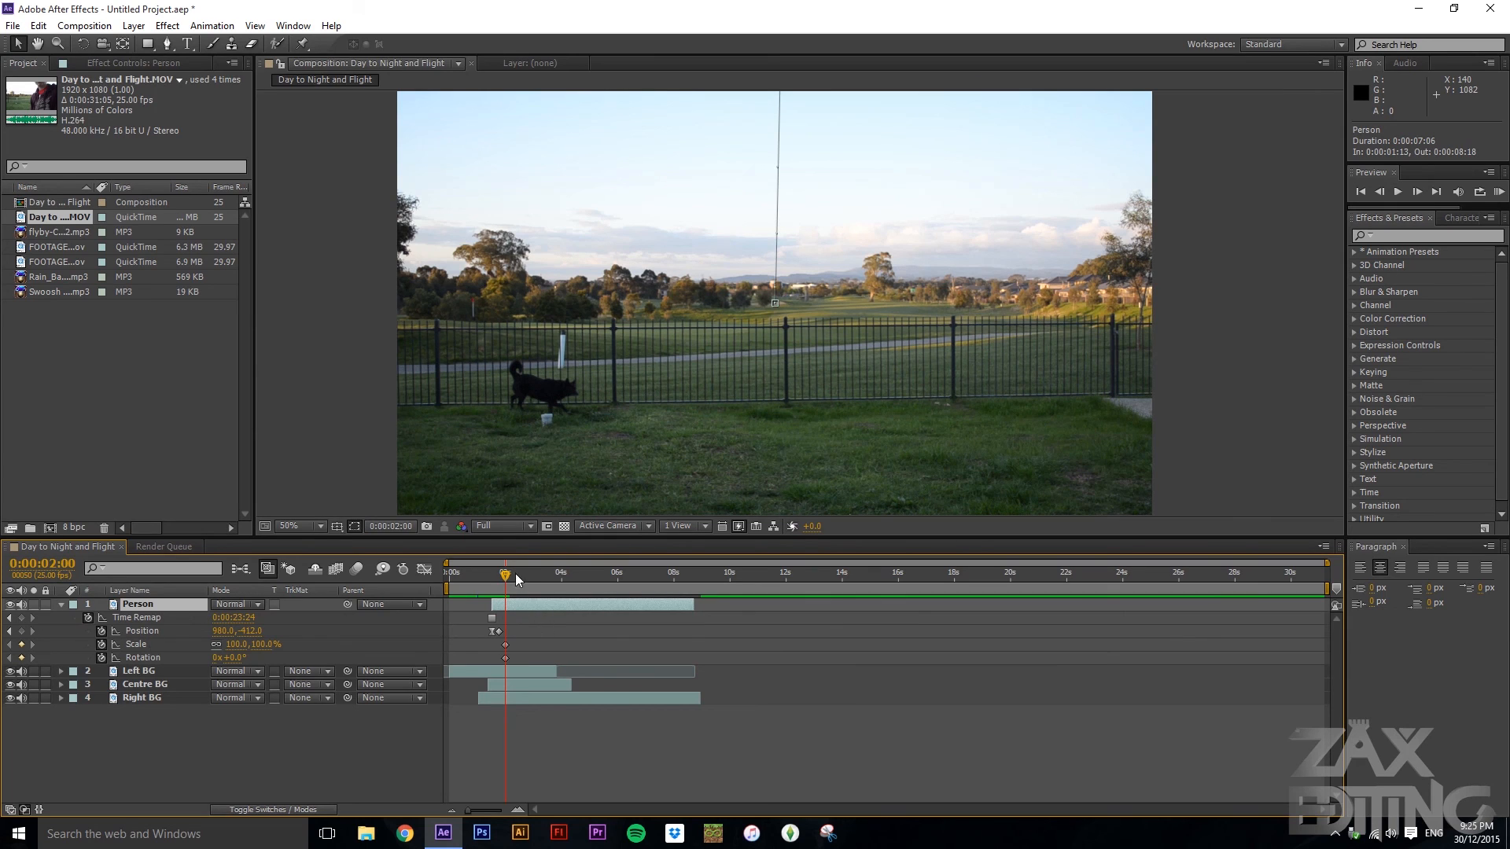
{"action": "left_click_drag", "start_coordinate": [507, 573], "coordinate": [525, 576]}
{"action": "scroll", "coordinate": [338, 381], "scroll_direction": "down", "scroll_amount": 2}
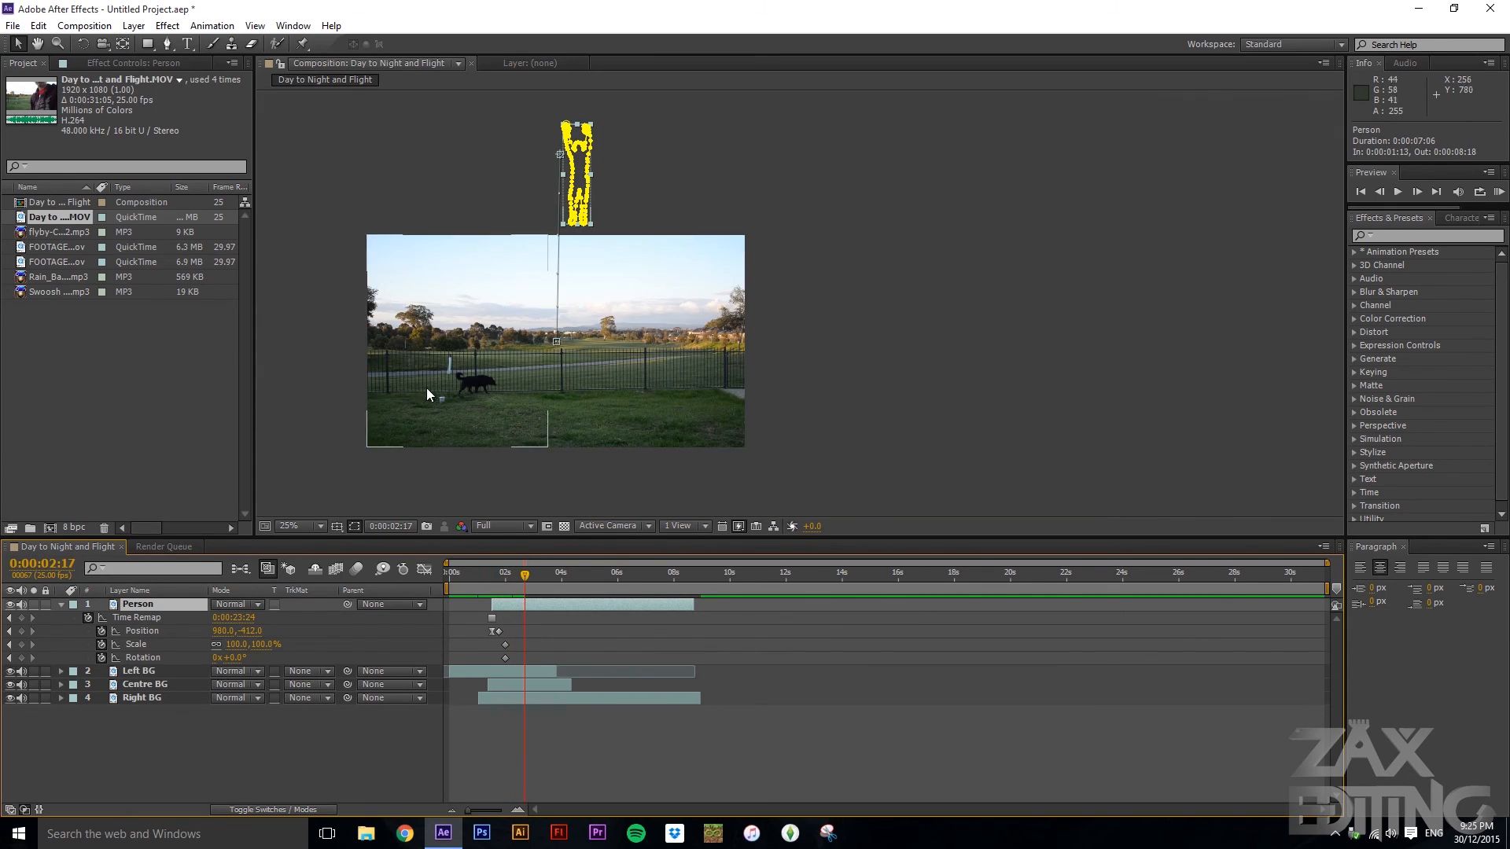
{"action": "scroll", "coordinate": [427, 388], "scroll_direction": "up", "scroll_amount": 2}
{"action": "scroll", "coordinate": [610, 390], "scroll_direction": "down", "scroll_amount": 2}
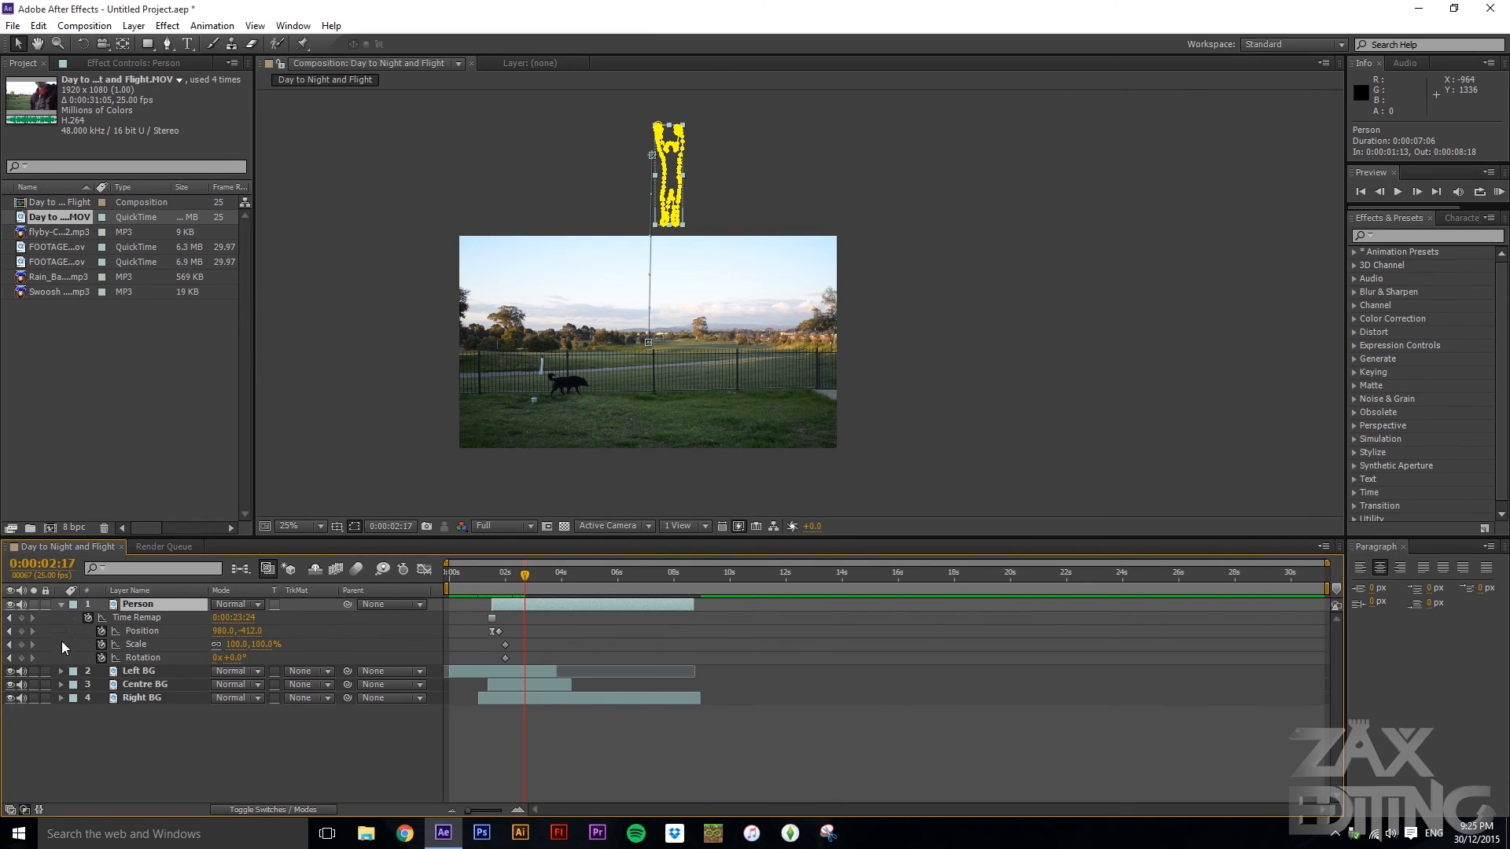
{"action": "left_click", "coordinate": [22, 630]}
{"action": "left_click", "coordinate": [21, 644]}
{"action": "left_click", "coordinate": [22, 658]}
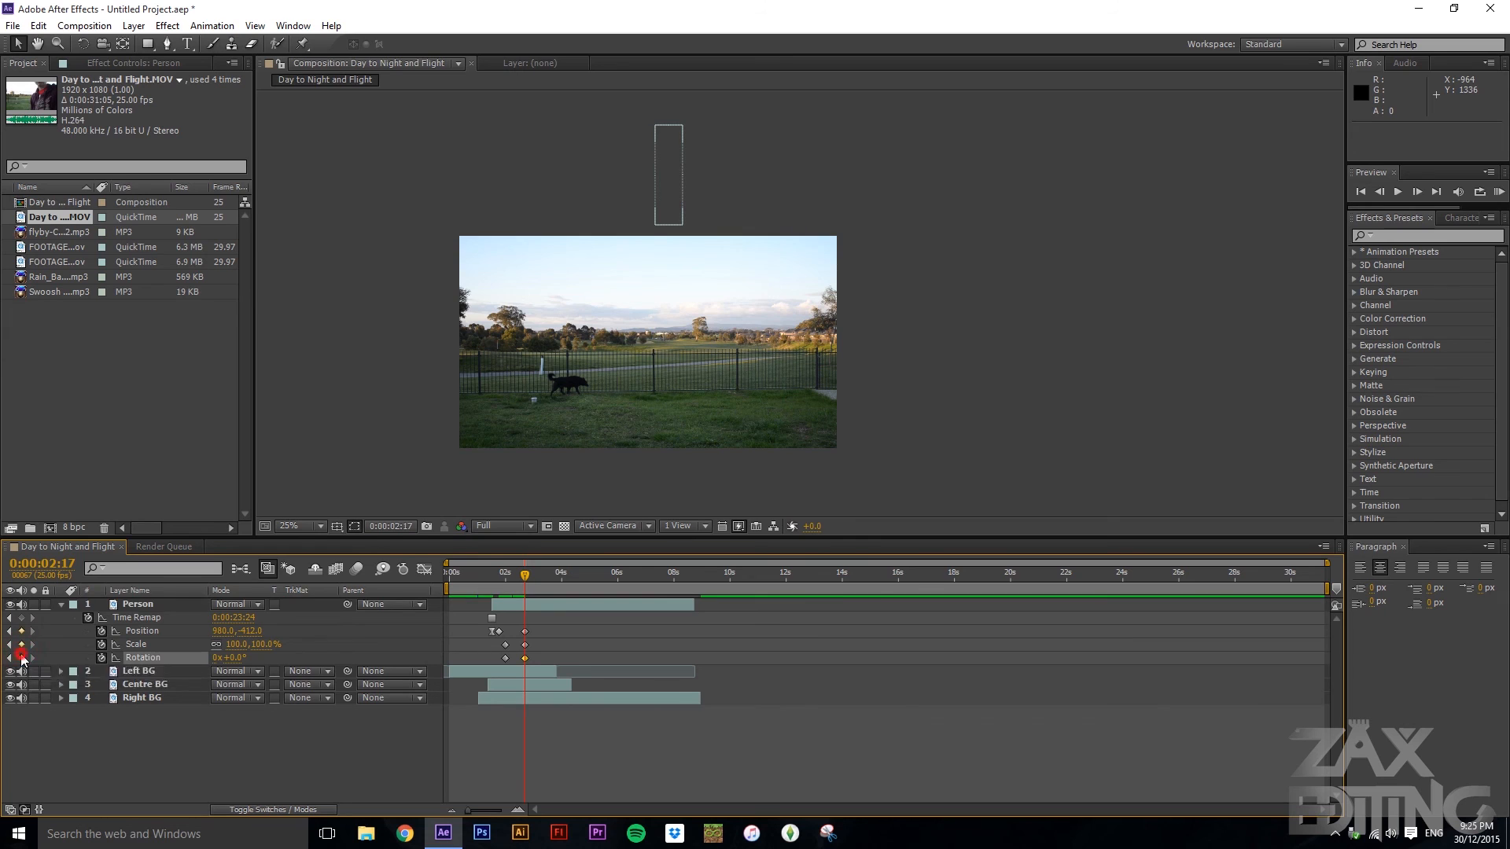
- At 0:00:02:17, place the Person beyond the frame's right edge at about 2176, 360, rotated -82° and scaled to 46%
{"action": "left_click_drag", "start_coordinate": [668, 181], "coordinate": [904, 267]}
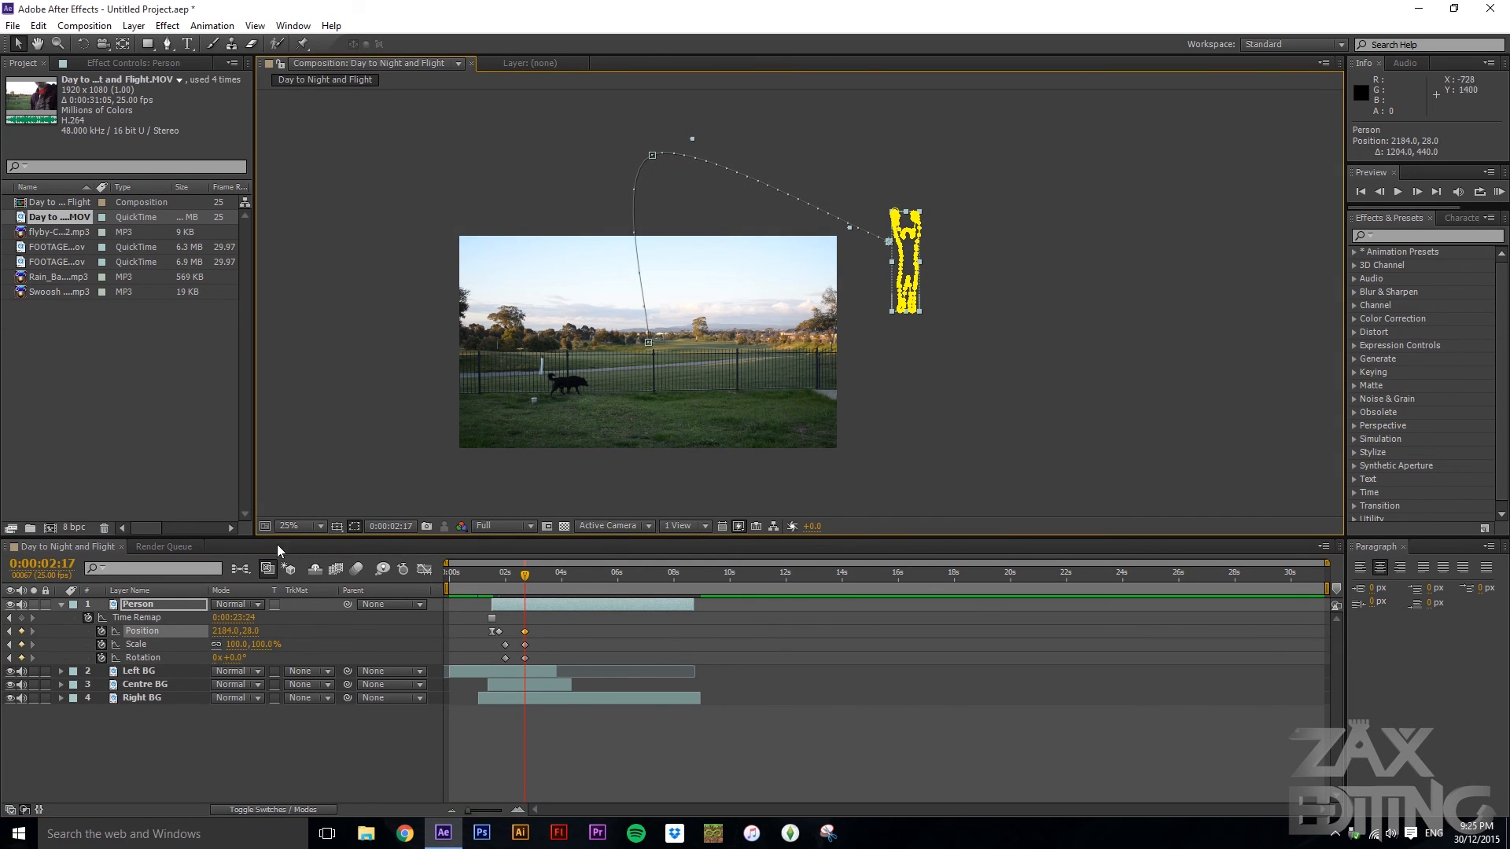
{"action": "left_click_drag", "start_coordinate": [234, 658], "coordinate": [175, 661]}
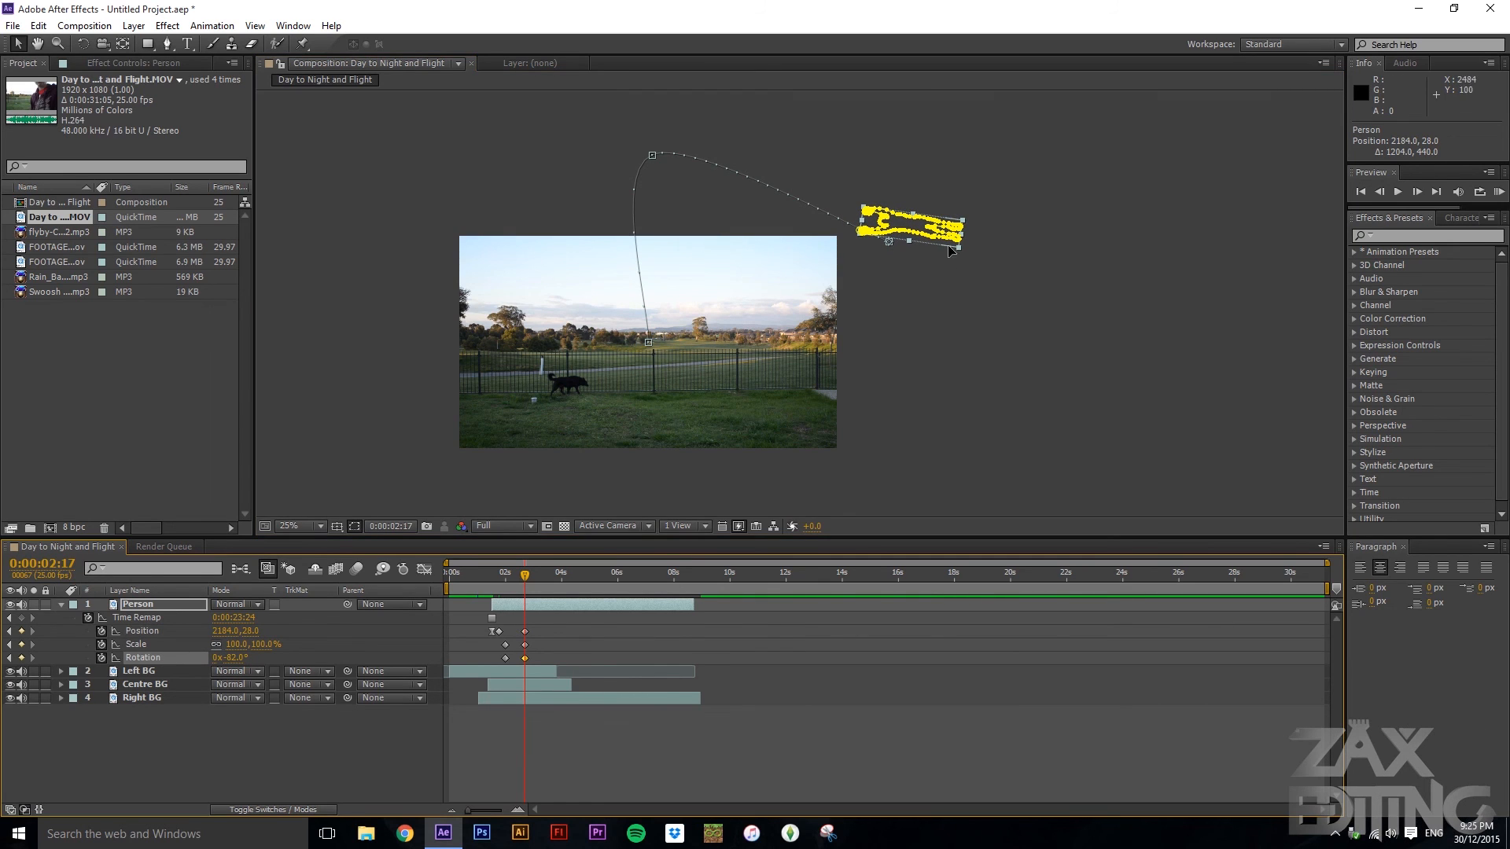
{"action": "left_click_drag", "start_coordinate": [914, 218], "coordinate": [912, 284]}
{"action": "left_click_drag", "start_coordinate": [261, 645], "coordinate": [218, 646]}
{"action": "left_click", "coordinate": [905, 190]}
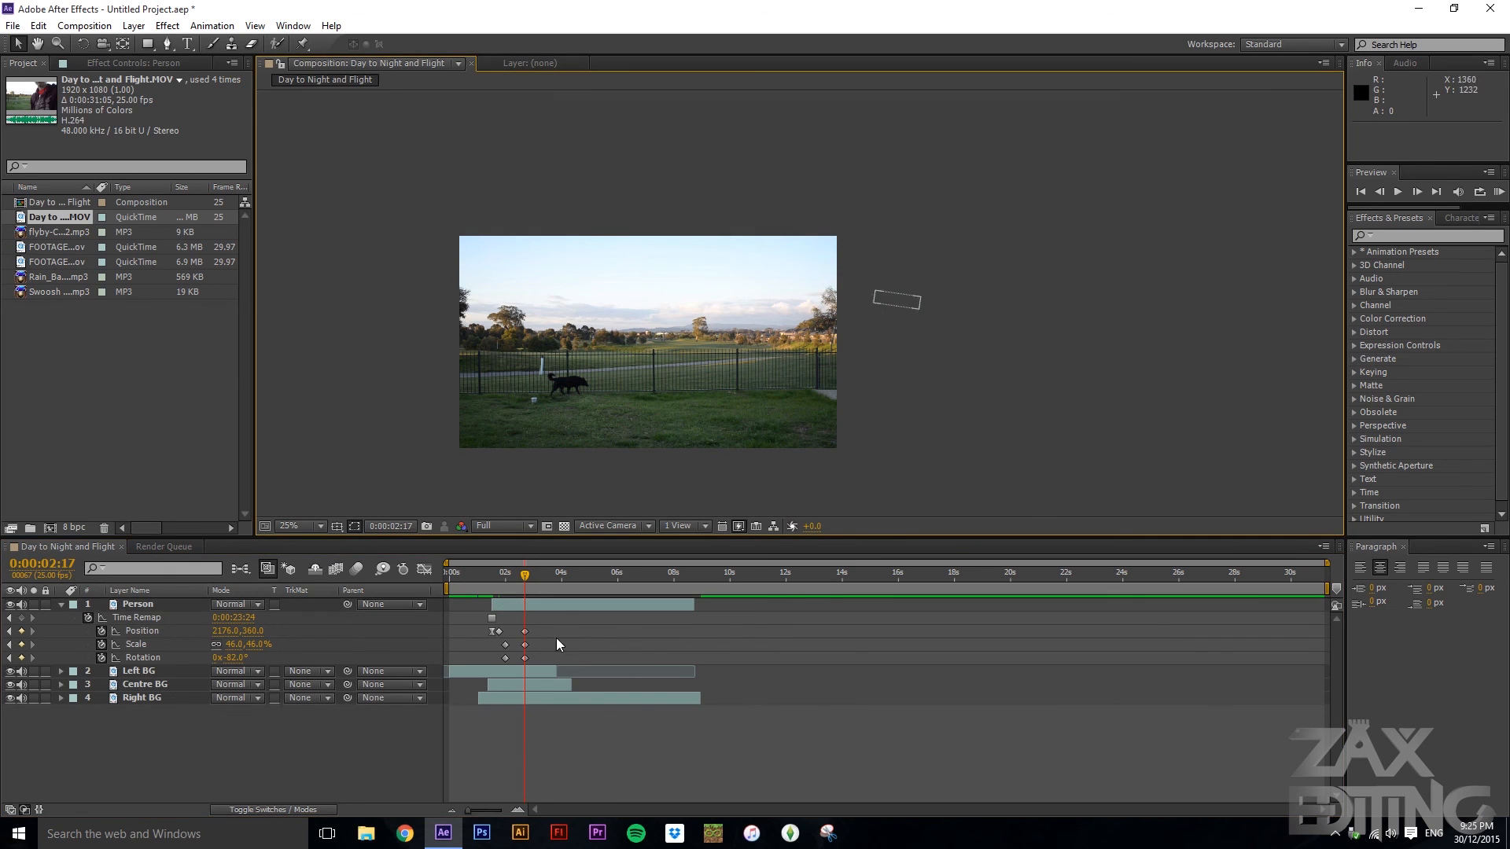
- At 0:00:02:10, reposition the Person to about 1842, -5 near the frame's upper-right corner, adding a Position keyframe
{"action": "left_click_drag", "start_coordinate": [513, 574], "coordinate": [517, 573]}
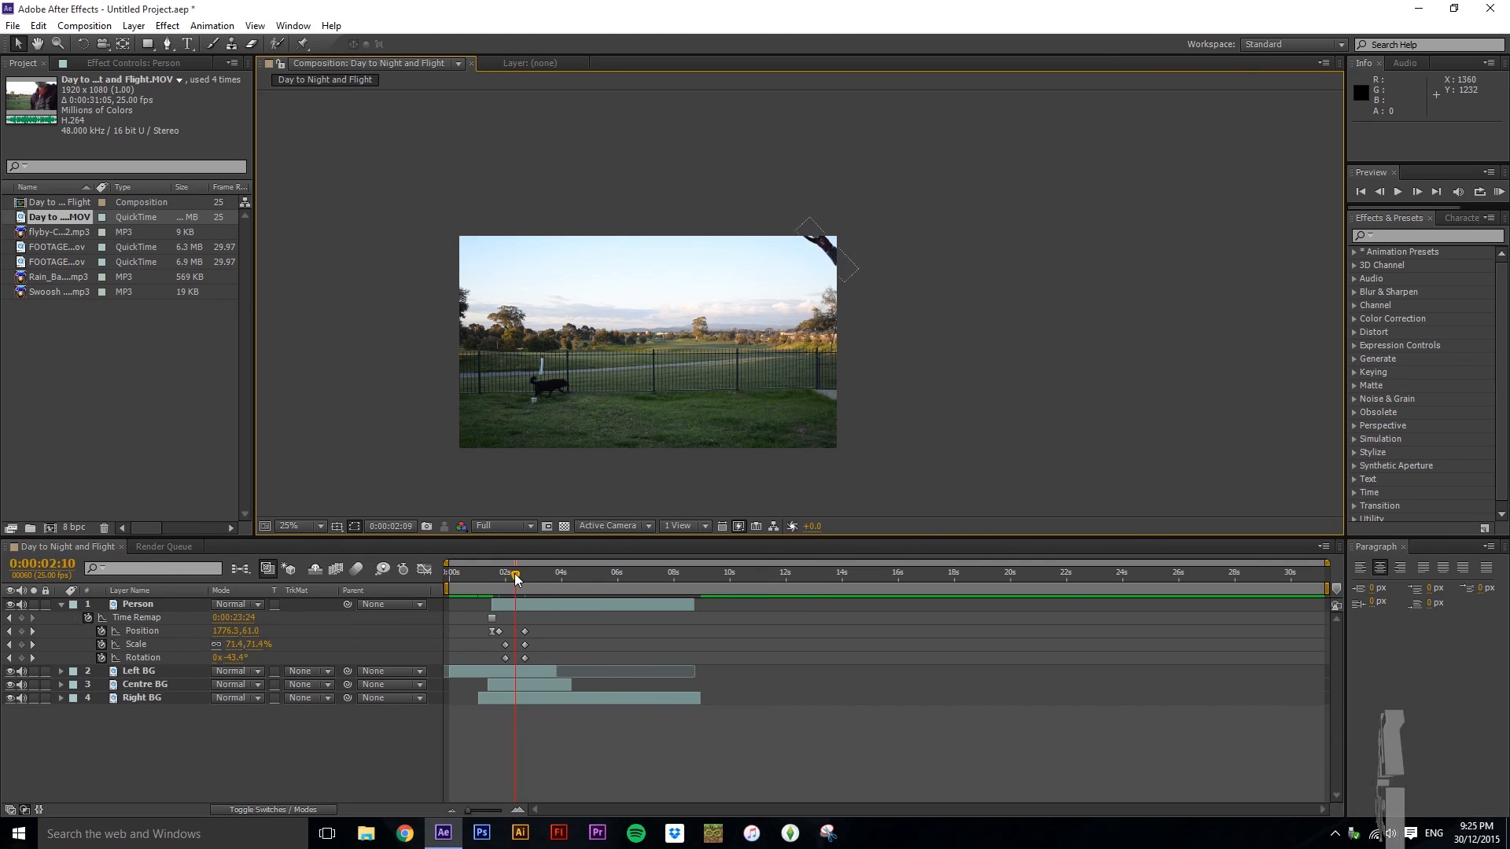
{"action": "left_click_drag", "start_coordinate": [847, 269], "coordinate": [878, 224]}
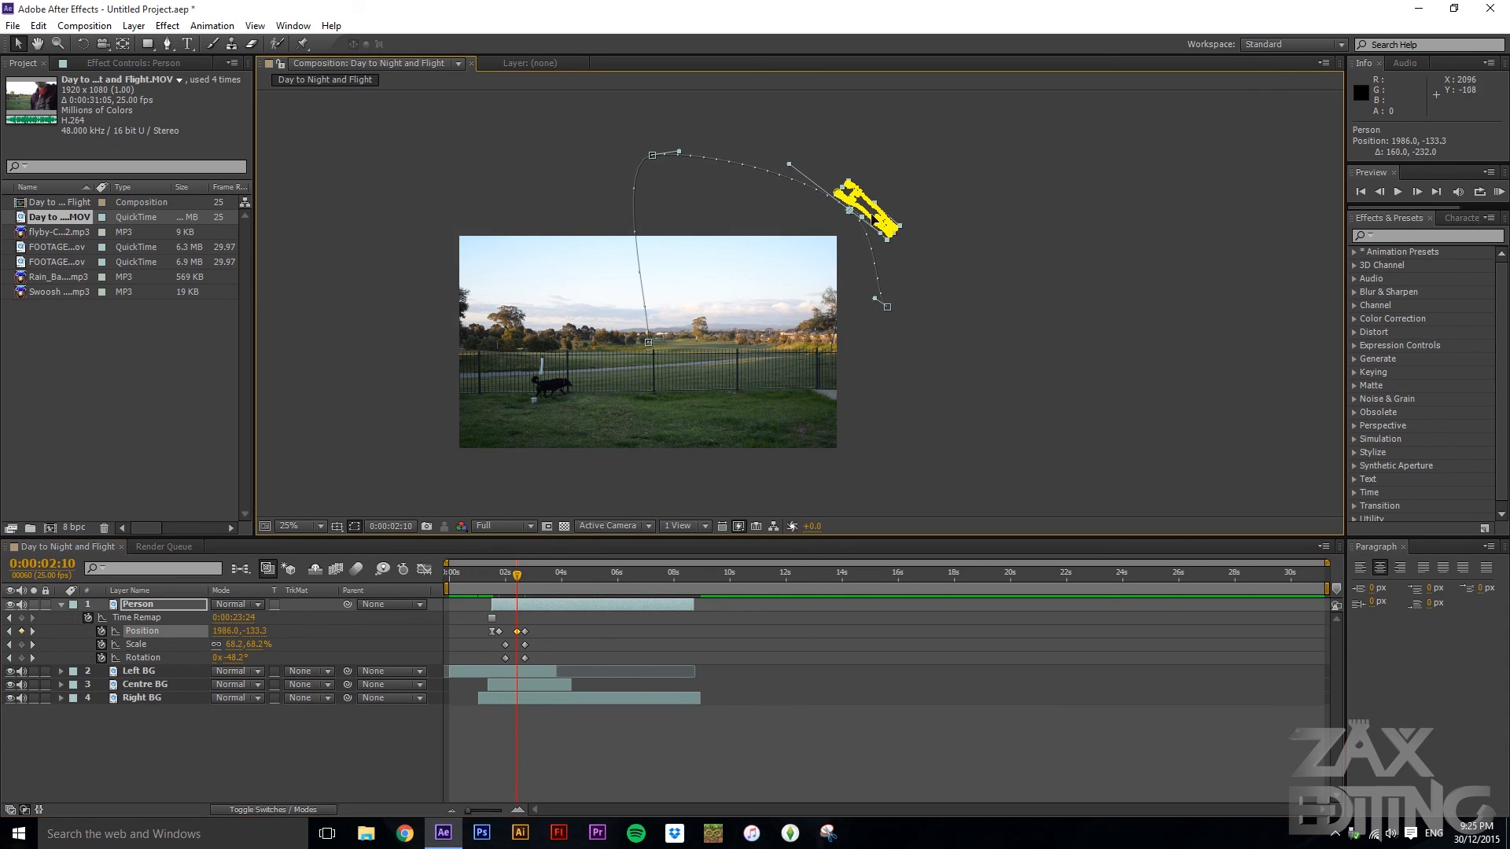
{"action": "left_click", "coordinate": [872, 216]}
{"action": "left_click", "coordinate": [939, 177]}
{"action": "left_click", "coordinate": [871, 213]}
{"action": "left_click", "coordinate": [943, 163]}
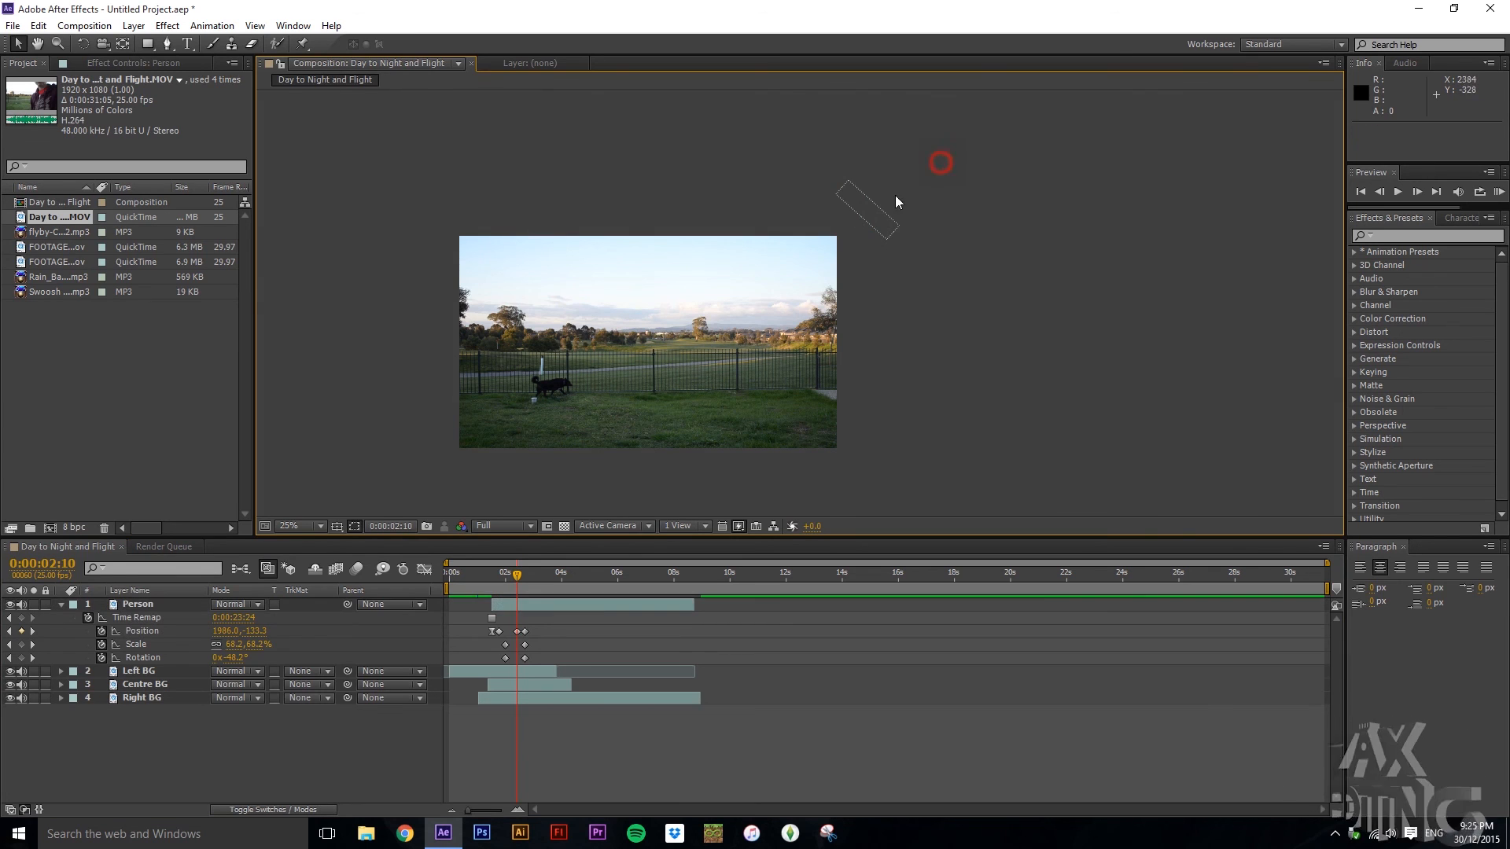
{"action": "left_click_drag", "start_coordinate": [876, 212], "coordinate": [841, 243]}
{"action": "left_click", "coordinate": [879, 215]}
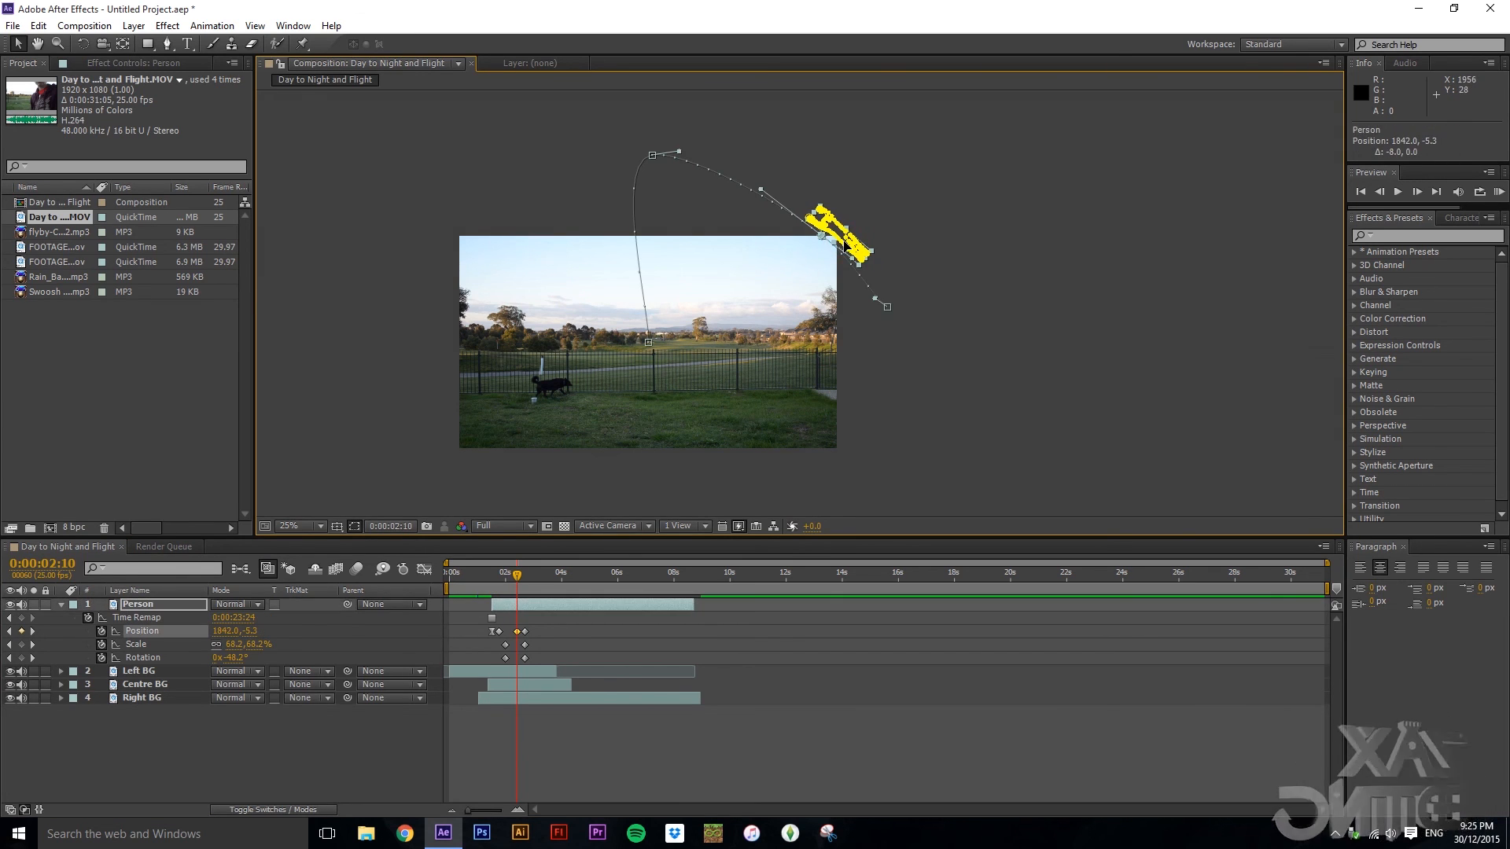
{"action": "left_click", "coordinate": [898, 203]}
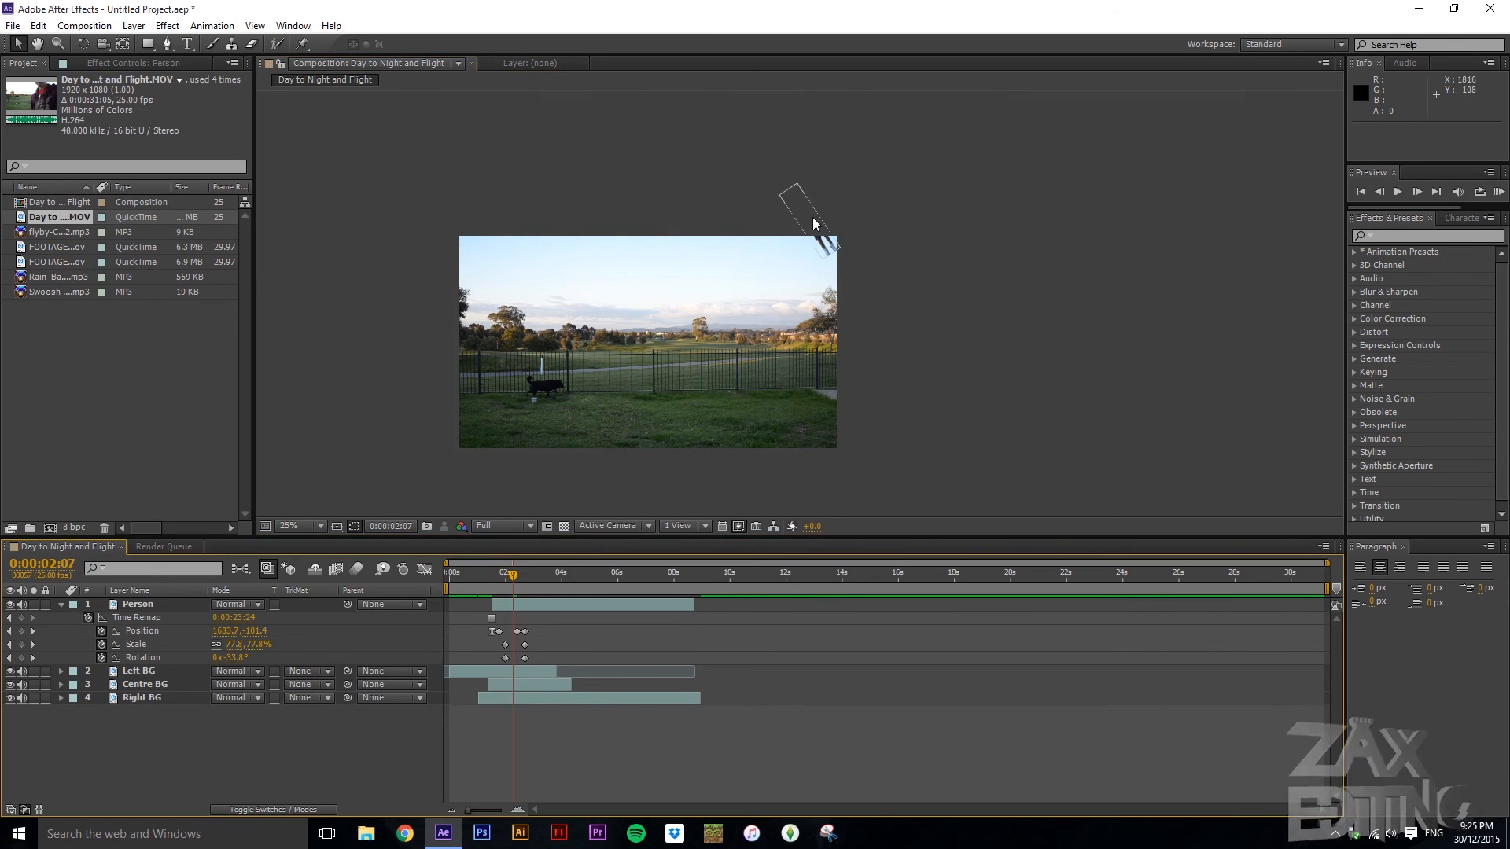
- Keep the Person out of frame with Position keyframes at about 1668, -221 at 0:00:02:07 and 2048, 94 at 0:00:02:12
{"action": "left_click_drag", "start_coordinate": [813, 217], "coordinate": [810, 195]}
{"action": "left_click", "coordinate": [887, 201]}
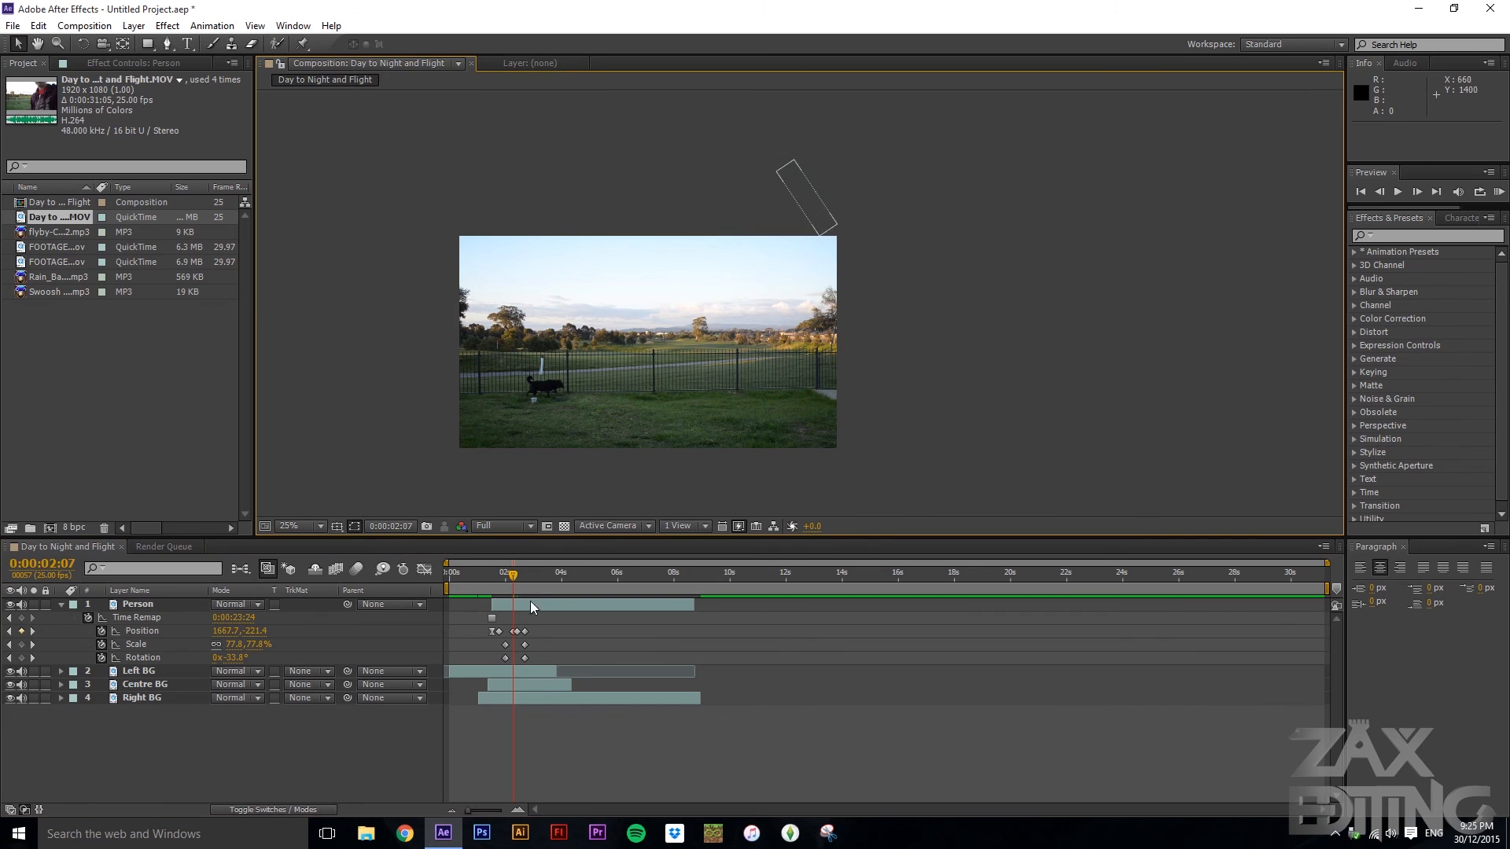
{"action": "left_click_drag", "start_coordinate": [518, 579], "coordinate": [520, 579]}
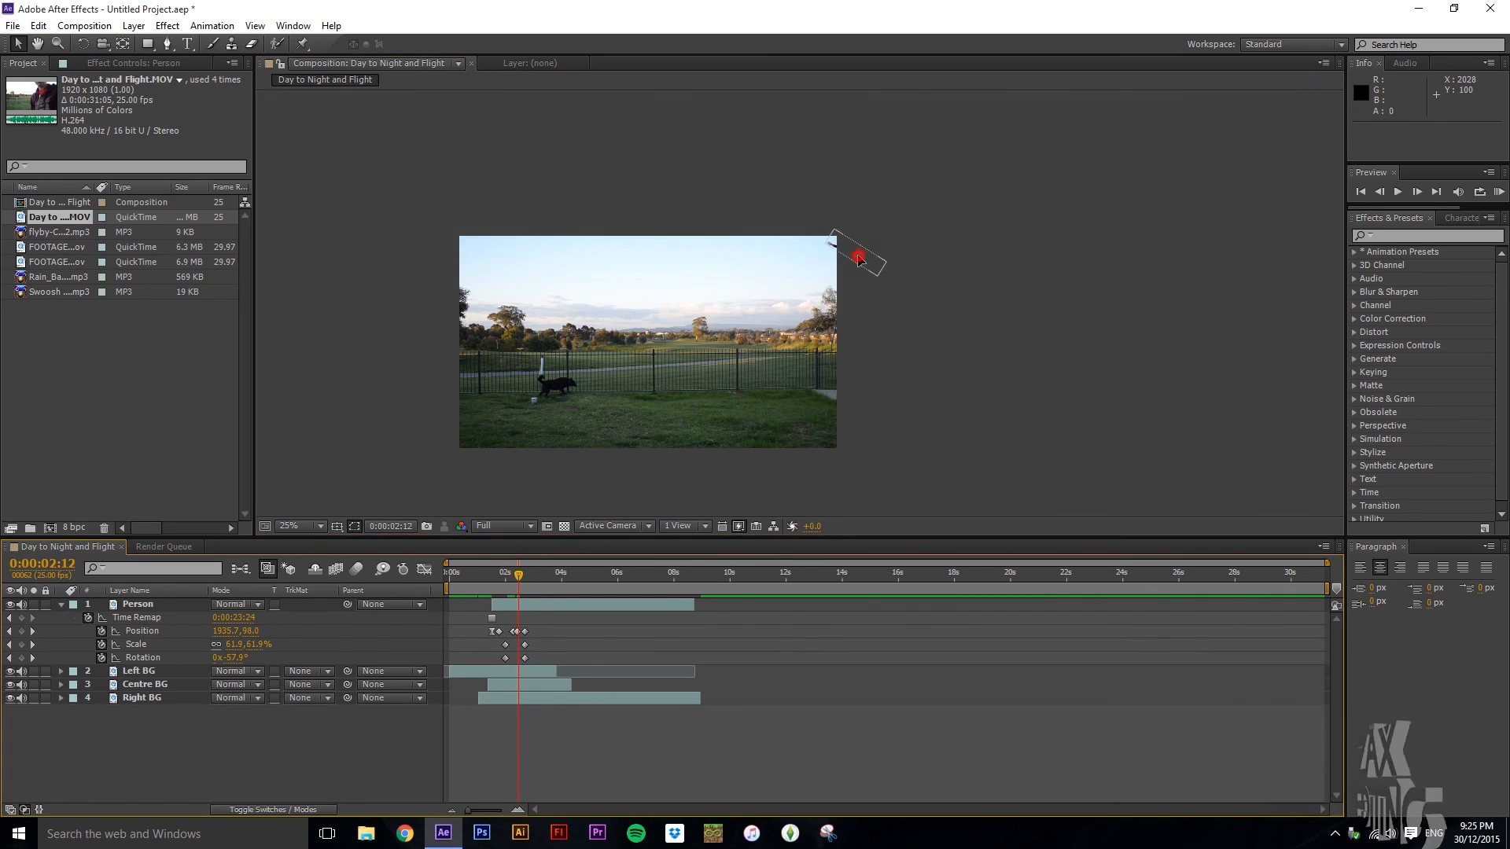
{"action": "left_click_drag", "start_coordinate": [858, 256], "coordinate": [881, 255]}
{"action": "left_click_drag", "start_coordinate": [519, 577], "coordinate": [527, 570]}
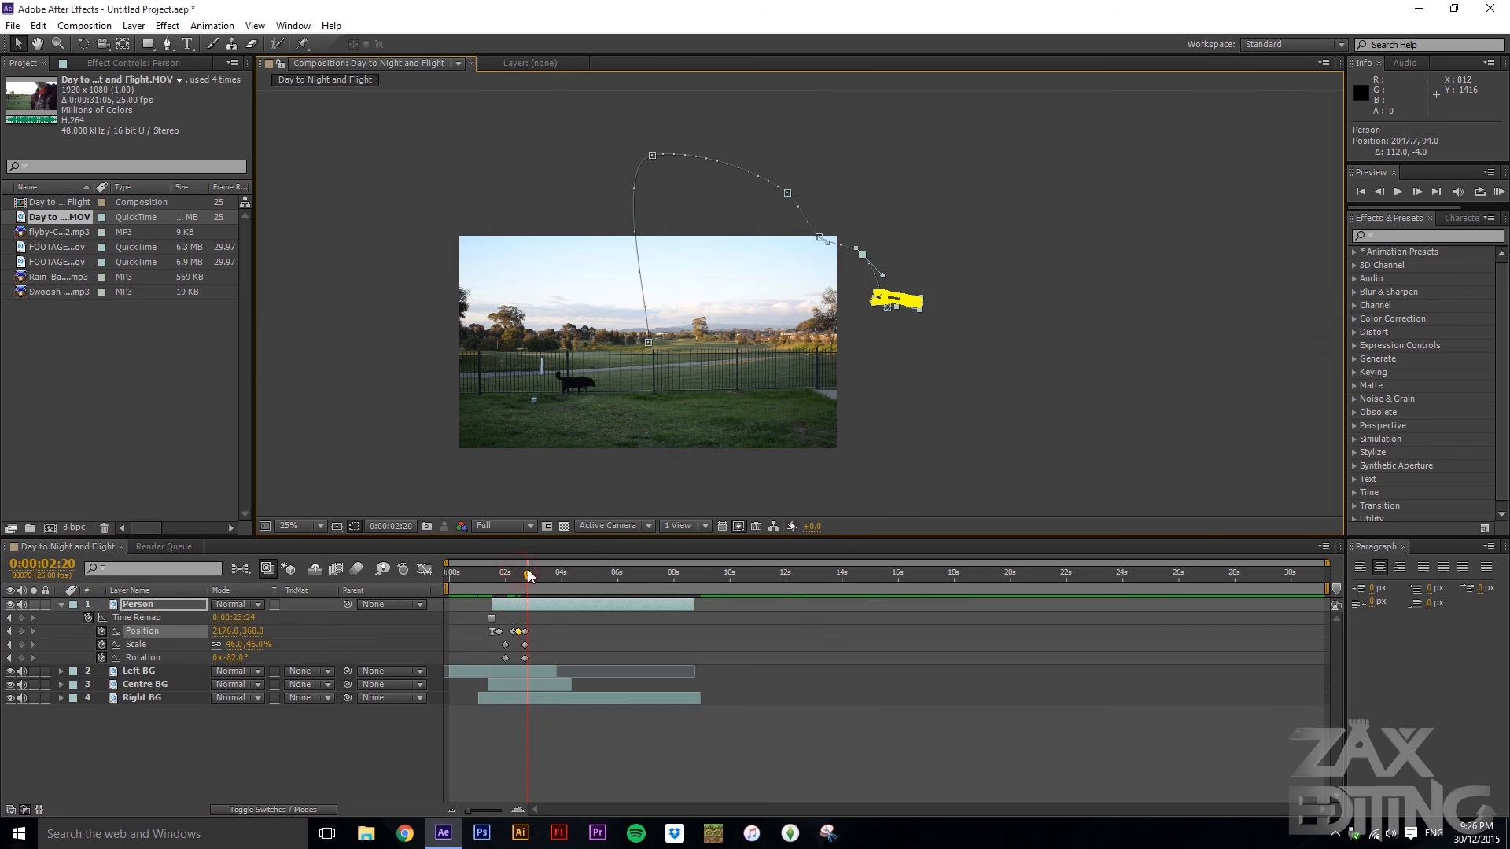
{"action": "left_click", "coordinate": [910, 352]}
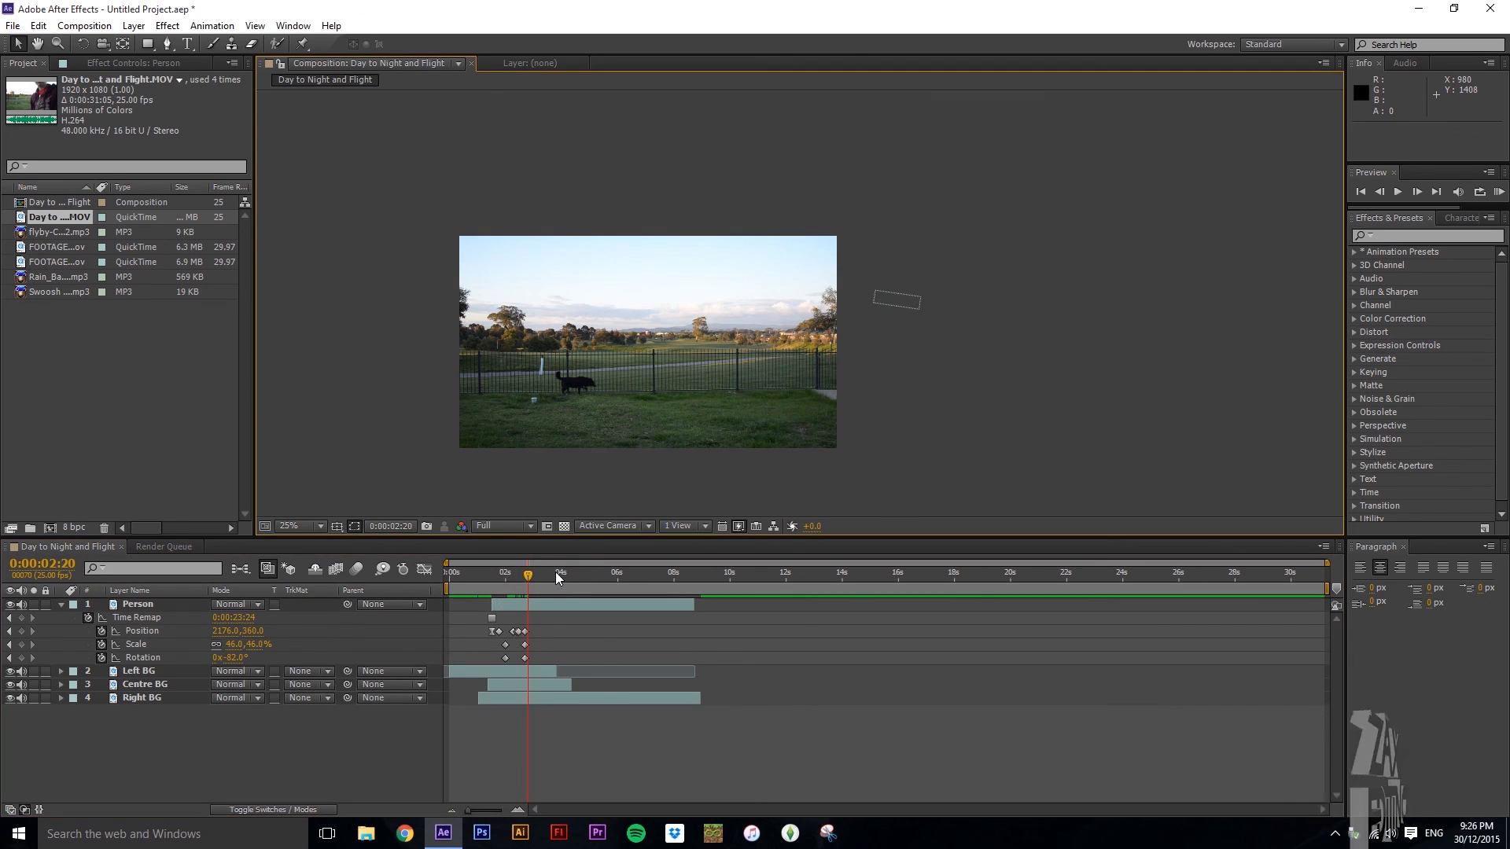
- At 0:00:03:06, move the Person past the frame's left edge to about -264, 88 for a fly-across
{"action": "left_click_drag", "start_coordinate": [527, 576], "coordinate": [538, 576]}
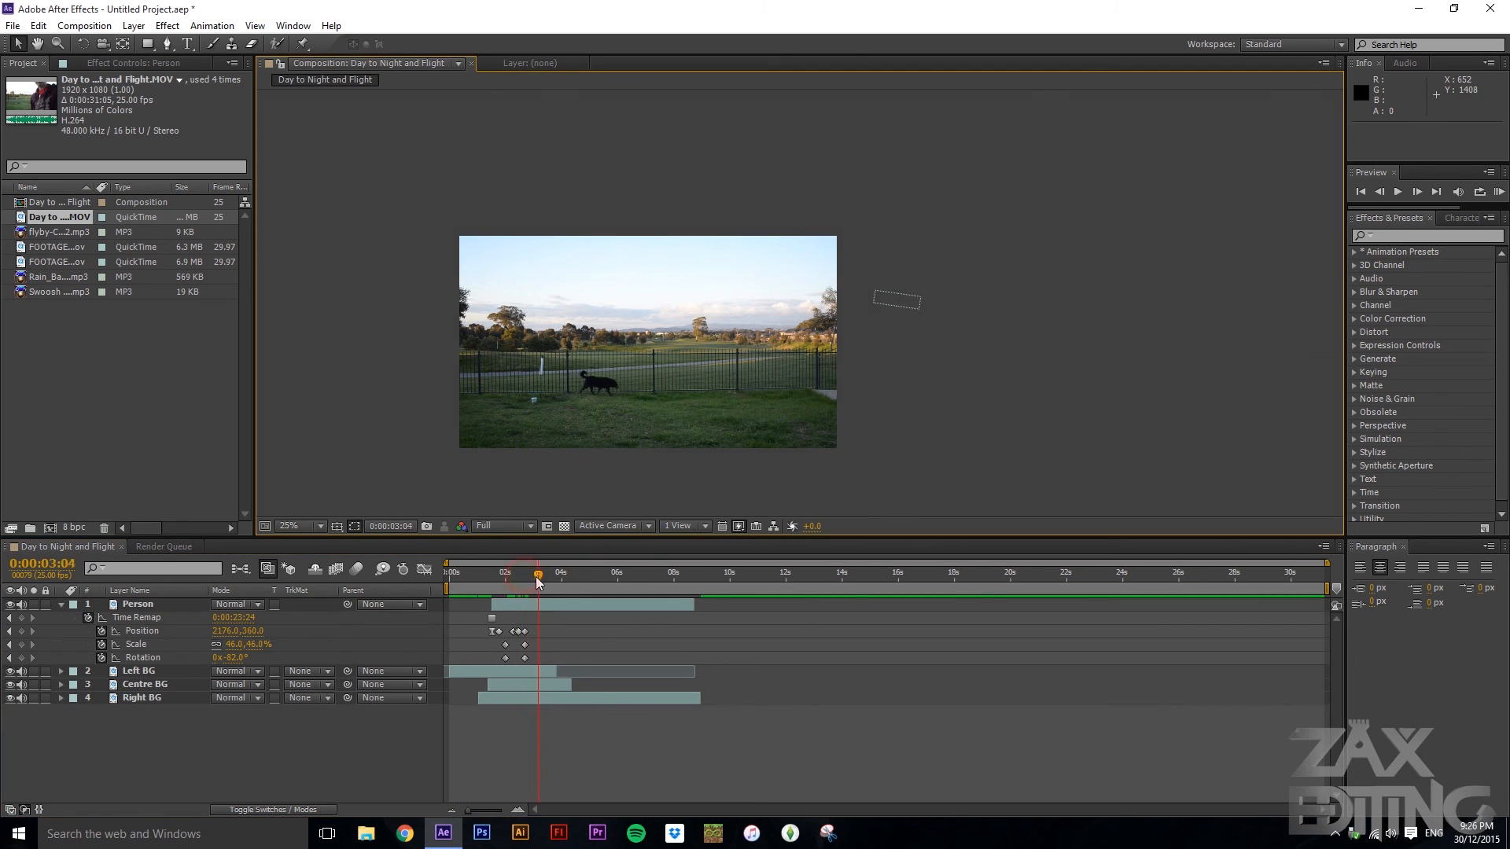
{"action": "left_click_drag", "start_coordinate": [910, 301], "coordinate": [425, 250]}
{"action": "left_click", "coordinate": [449, 168]}
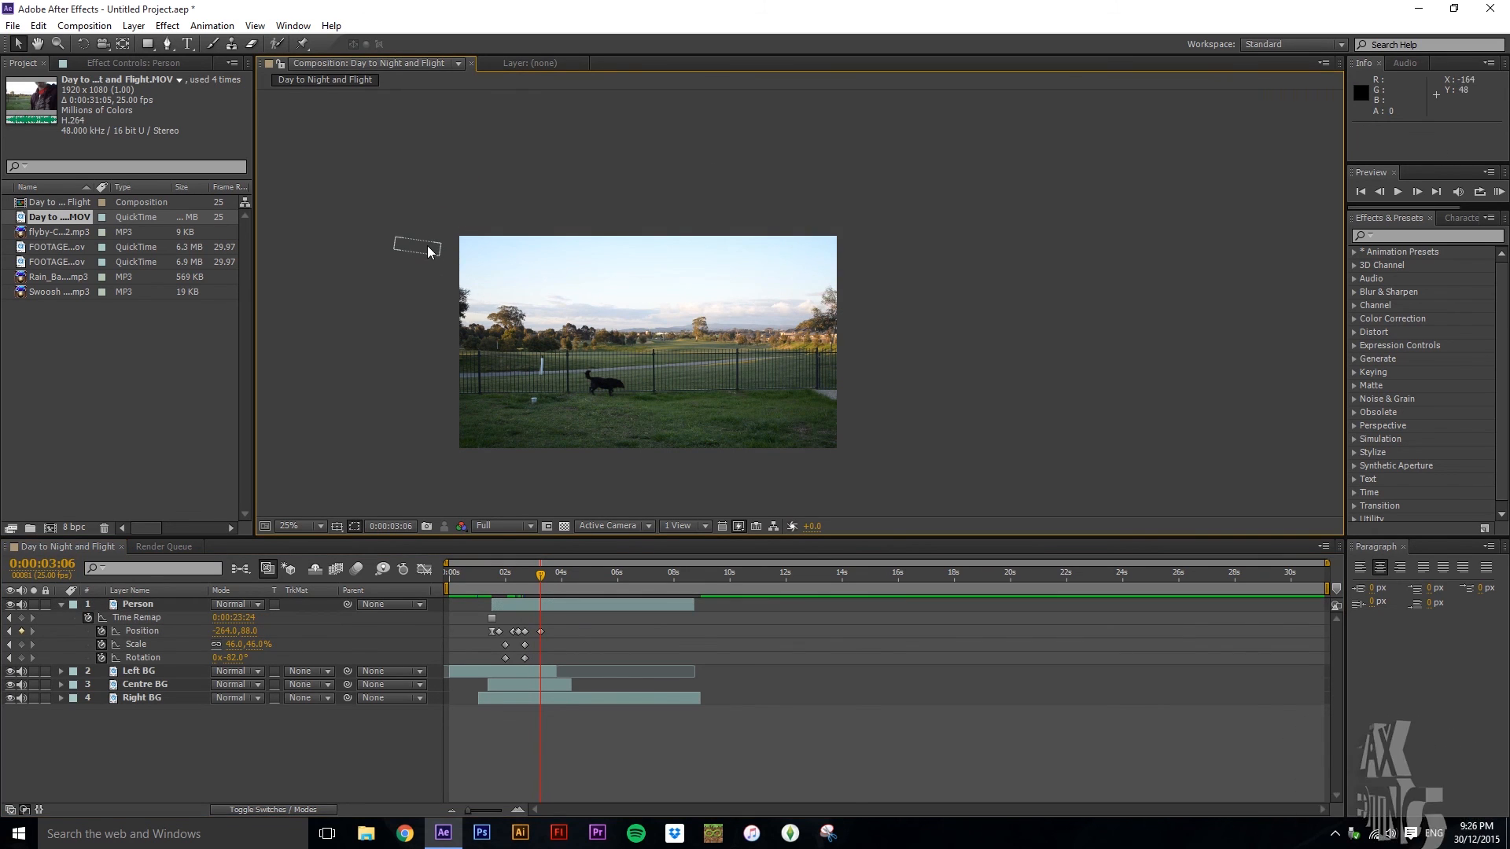
{"action": "left_click", "coordinate": [419, 251]}
{"action": "left_click", "coordinate": [477, 153]}
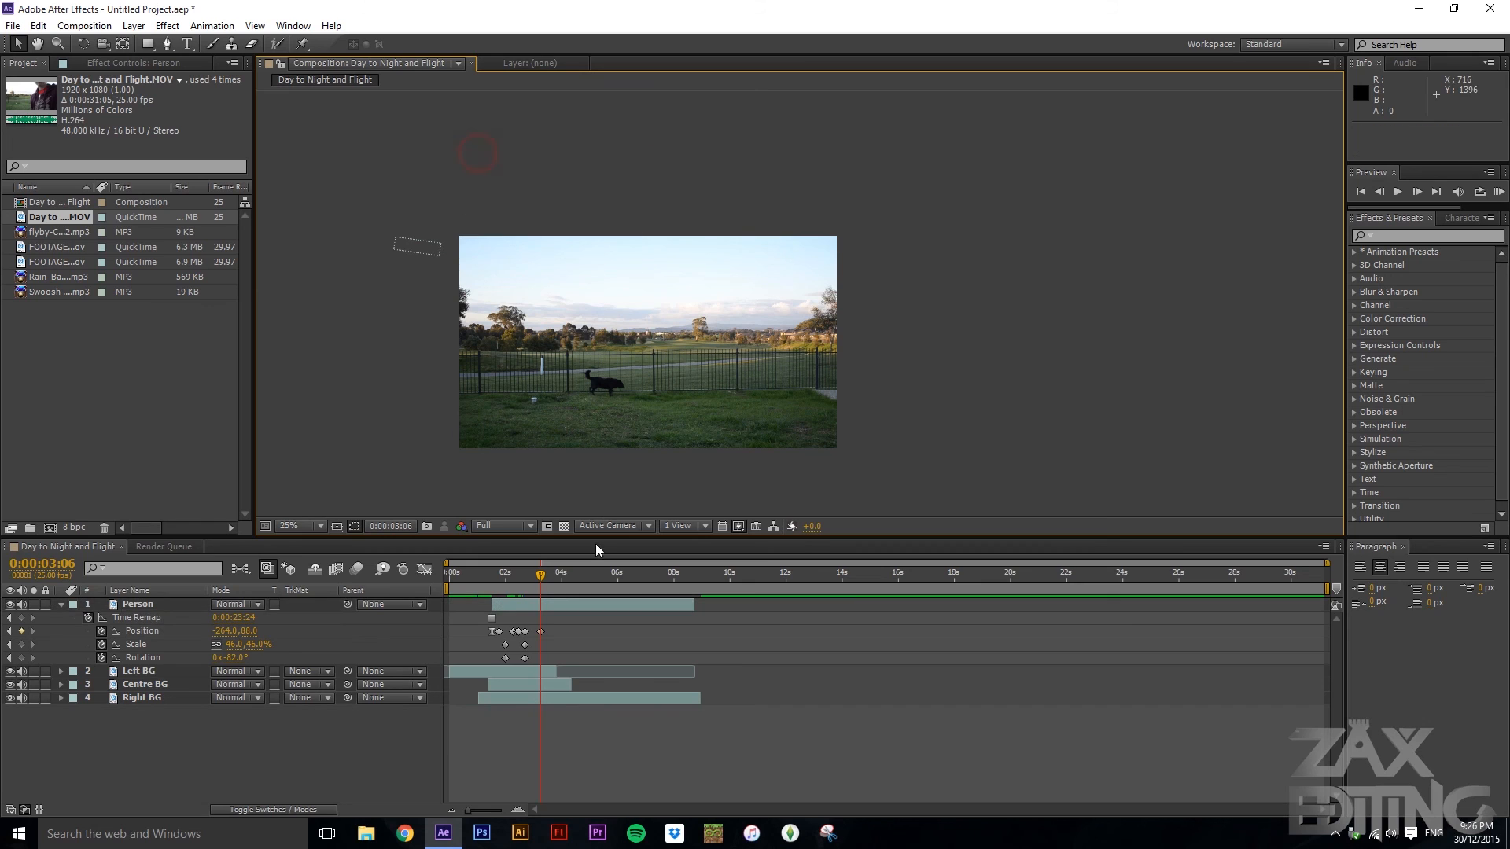
{"action": "mouse_move", "coordinate": [541, 574]}
{"action": "left_mouse_down"}
{"action": "mouse_move", "coordinate": [527, 574]}
{"action": "mouse_move", "coordinate": [540, 577]}
{"action": "left_mouse_up"}
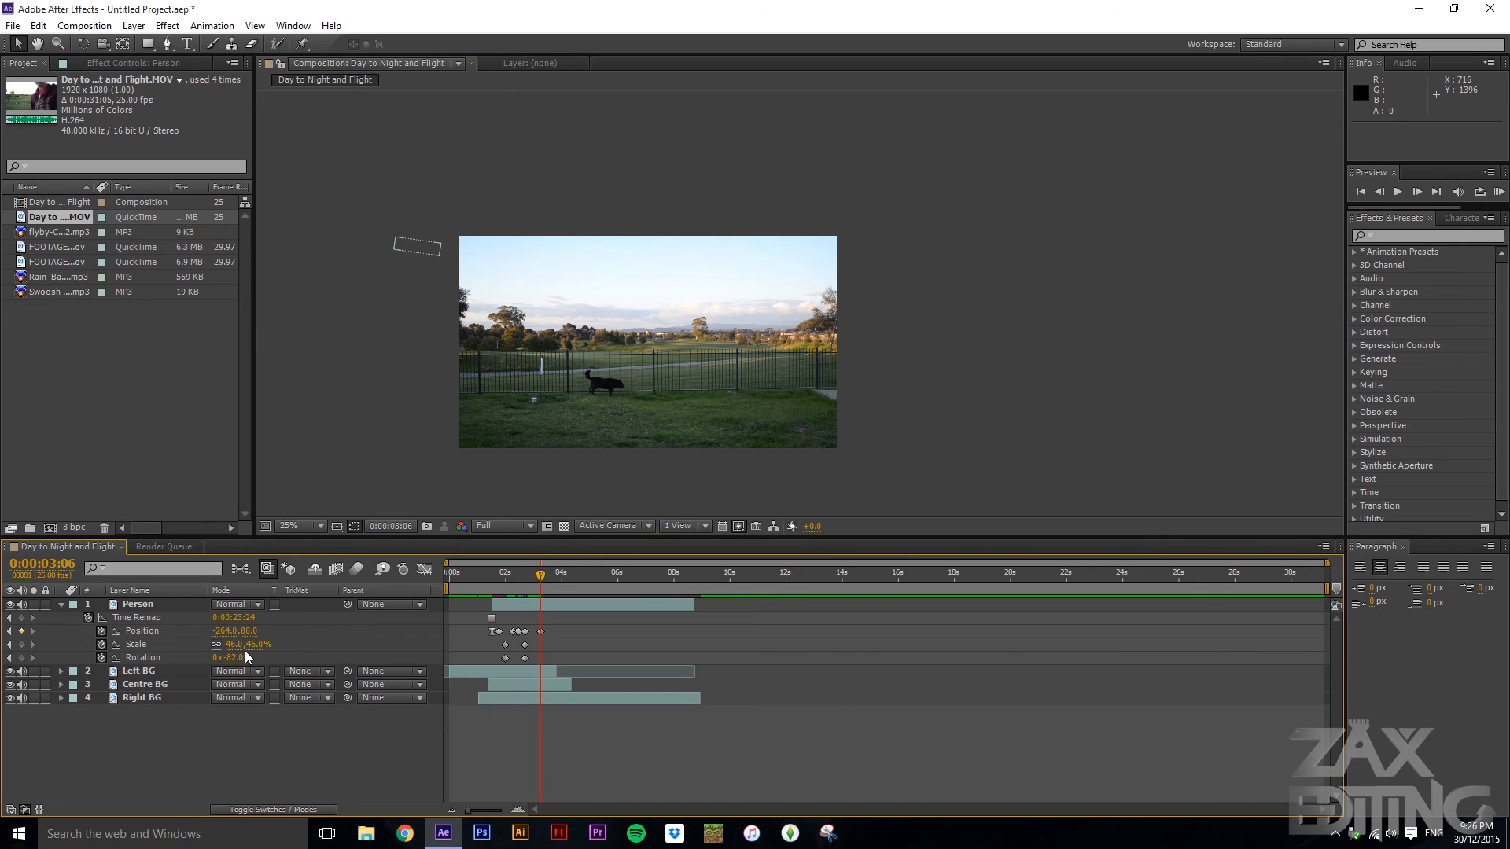
- Shrink the Person layer's Scale to 4% at 0:00:03:06 so the figure recedes as it crosses the sky
{"action": "left_click_drag", "start_coordinate": [238, 644], "coordinate": [213, 644]}
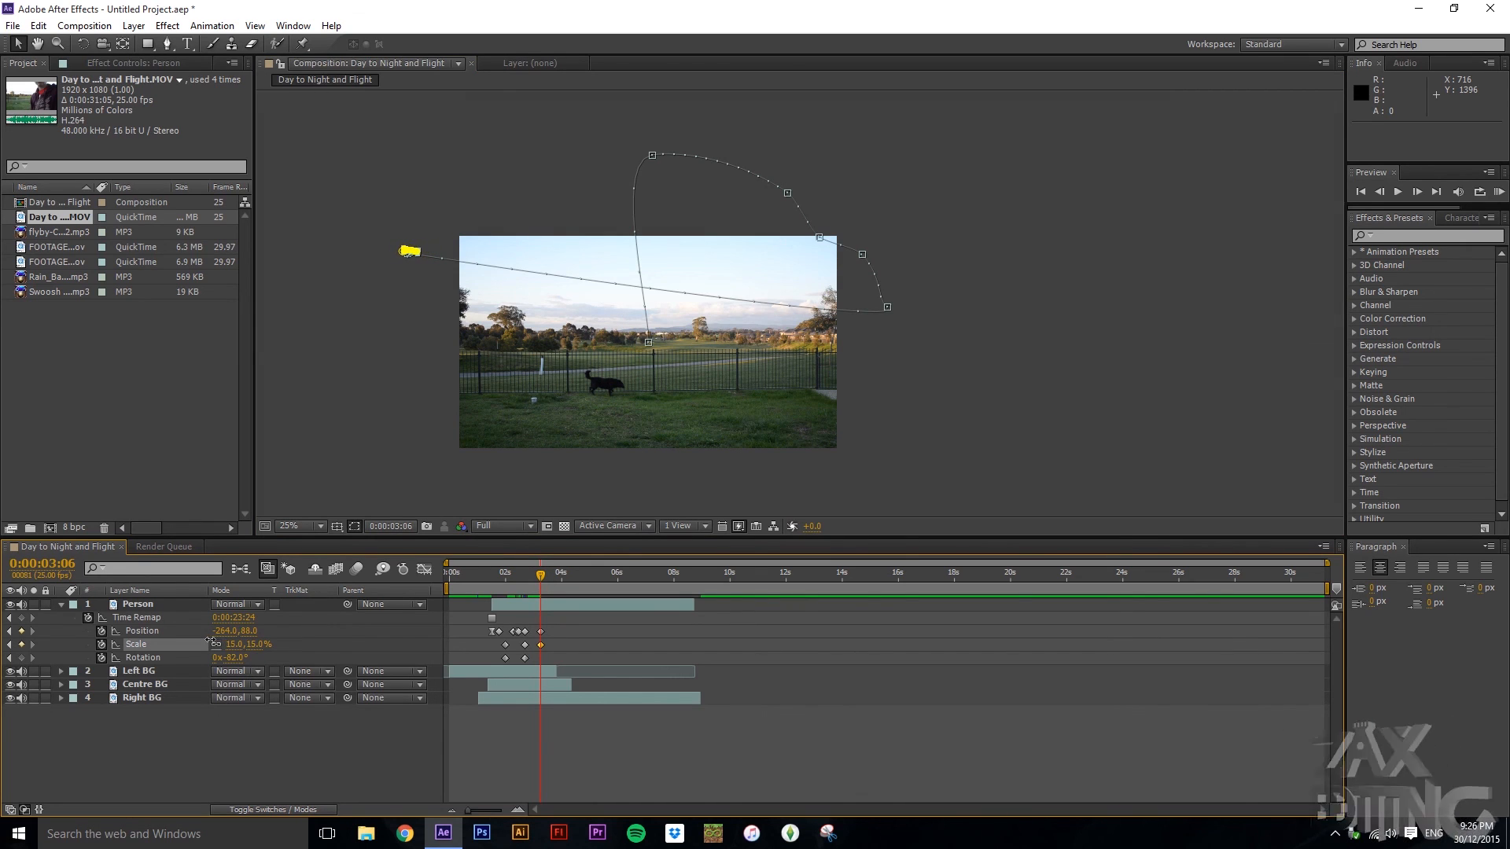
{"action": "left_click", "coordinate": [304, 466]}
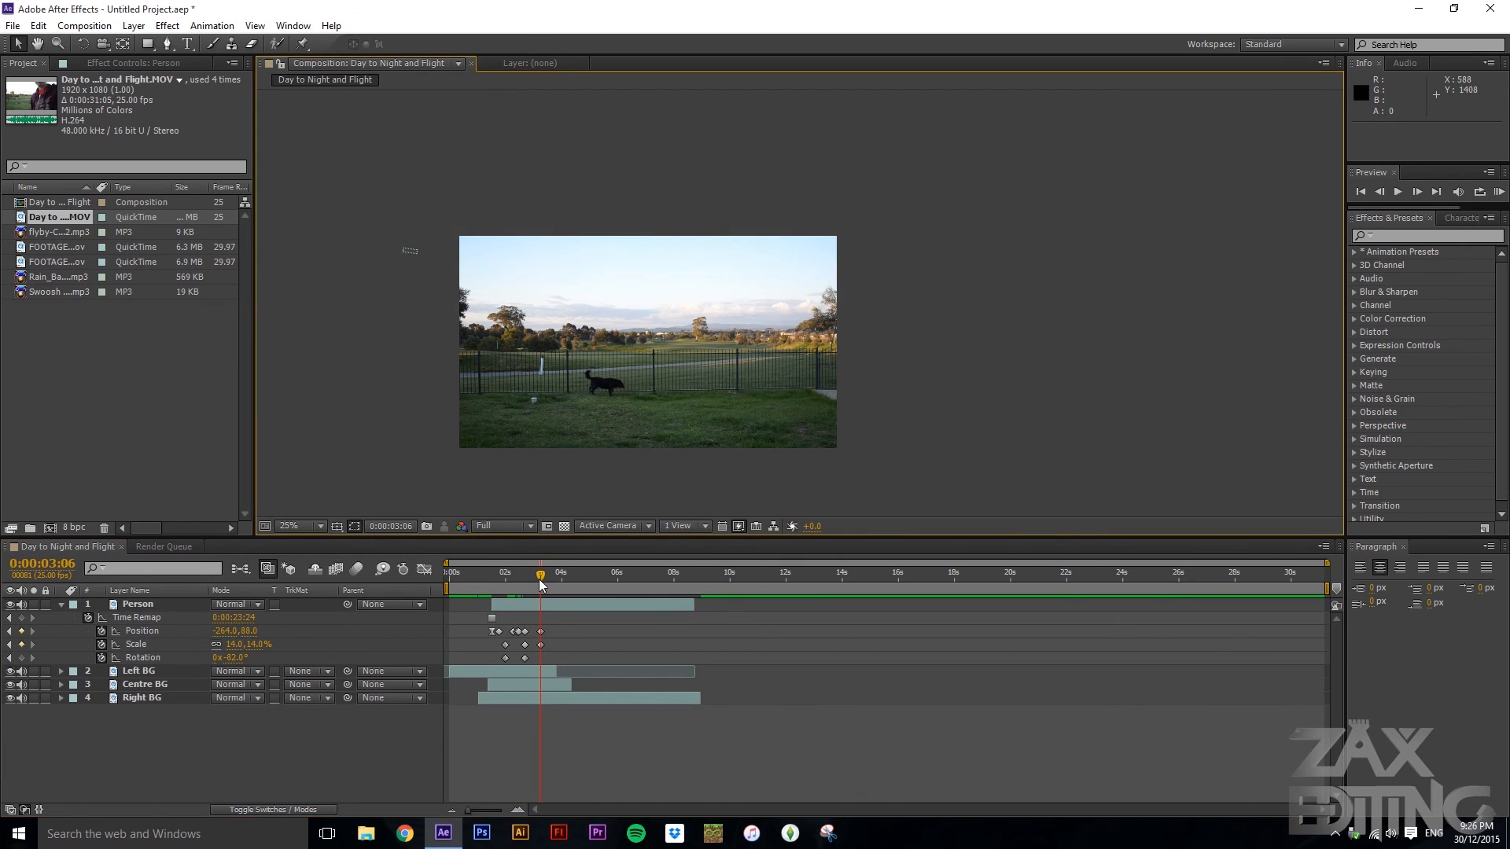
{"action": "left_click_drag", "start_coordinate": [525, 577], "coordinate": [540, 569]}
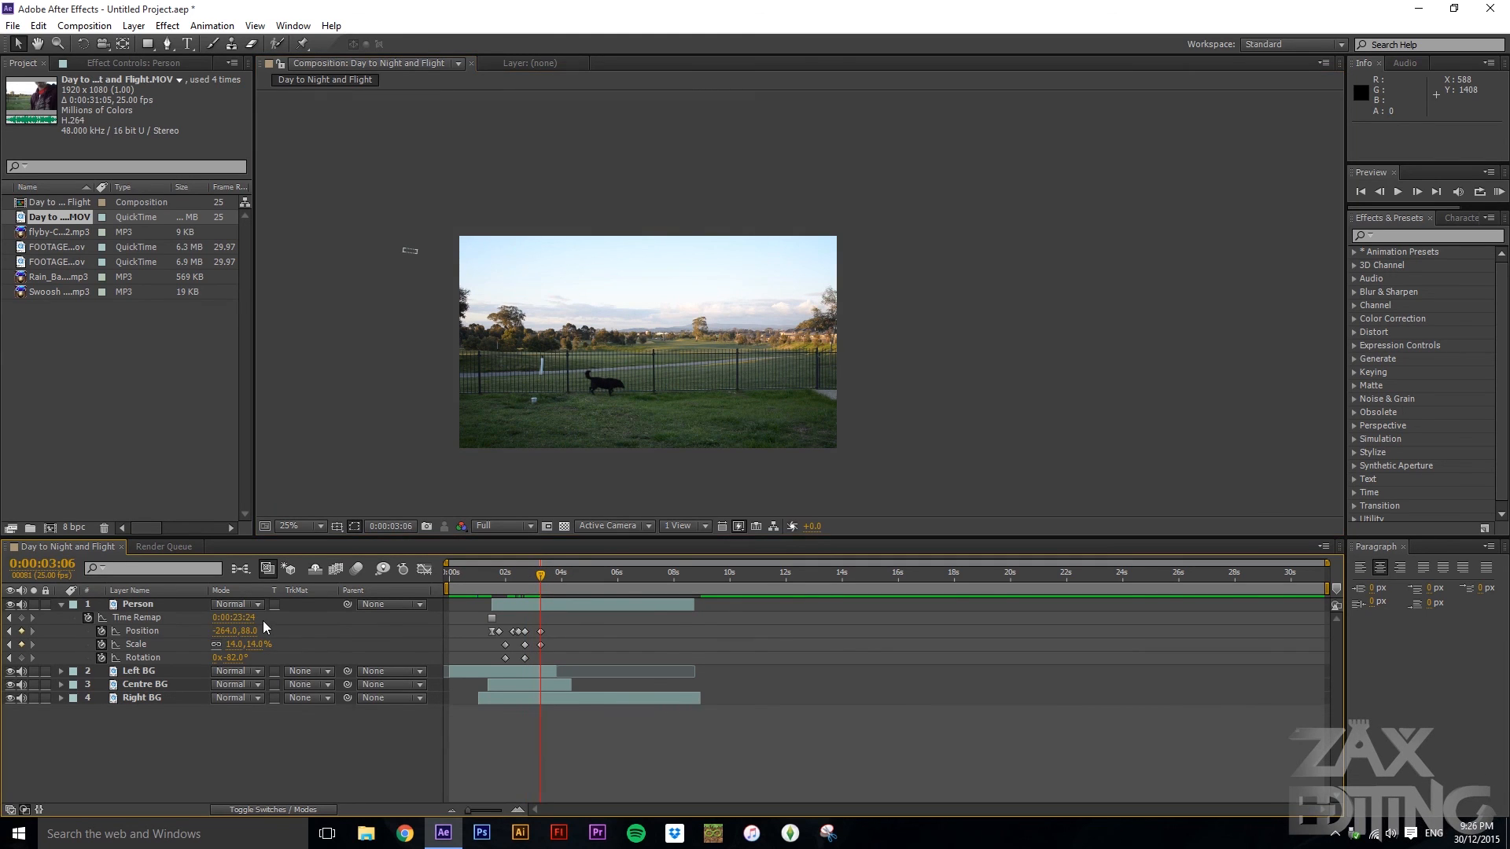
{"action": "left_click_drag", "start_coordinate": [254, 643], "coordinate": [249, 643]}
{"action": "left_click", "coordinate": [293, 468]}
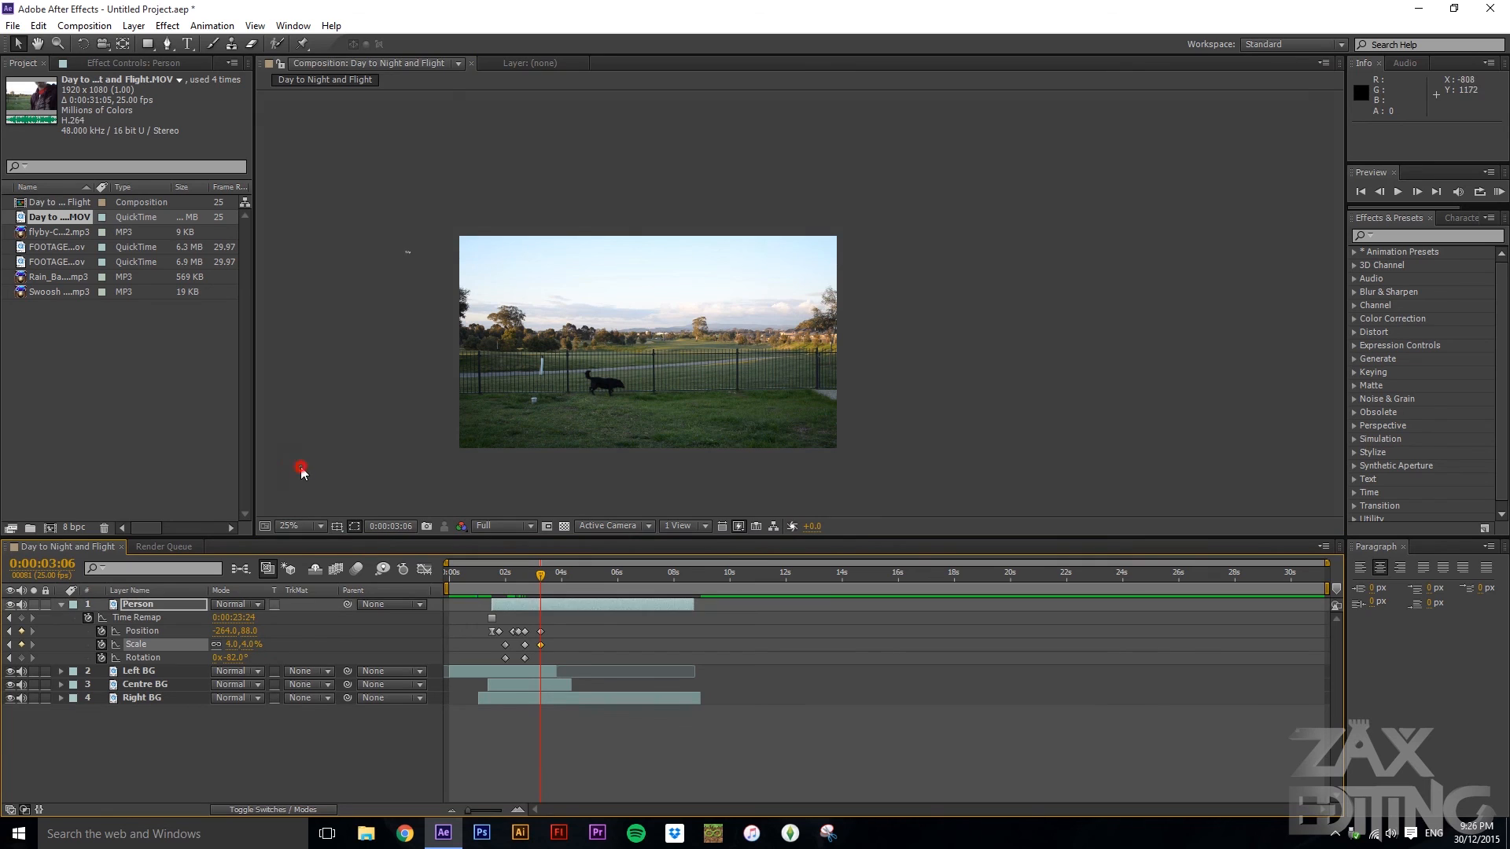
{"action": "mouse_move", "coordinate": [543, 574]}
{"action": "left_mouse_down"}
{"action": "mouse_move", "coordinate": [526, 575]}
{"action": "mouse_move", "coordinate": [557, 579]}
{"action": "mouse_move", "coordinate": [528, 575]}
{"action": "mouse_move", "coordinate": [541, 584]}
{"action": "left_mouse_up"}
{"action": "left_click", "coordinate": [383, 417]}
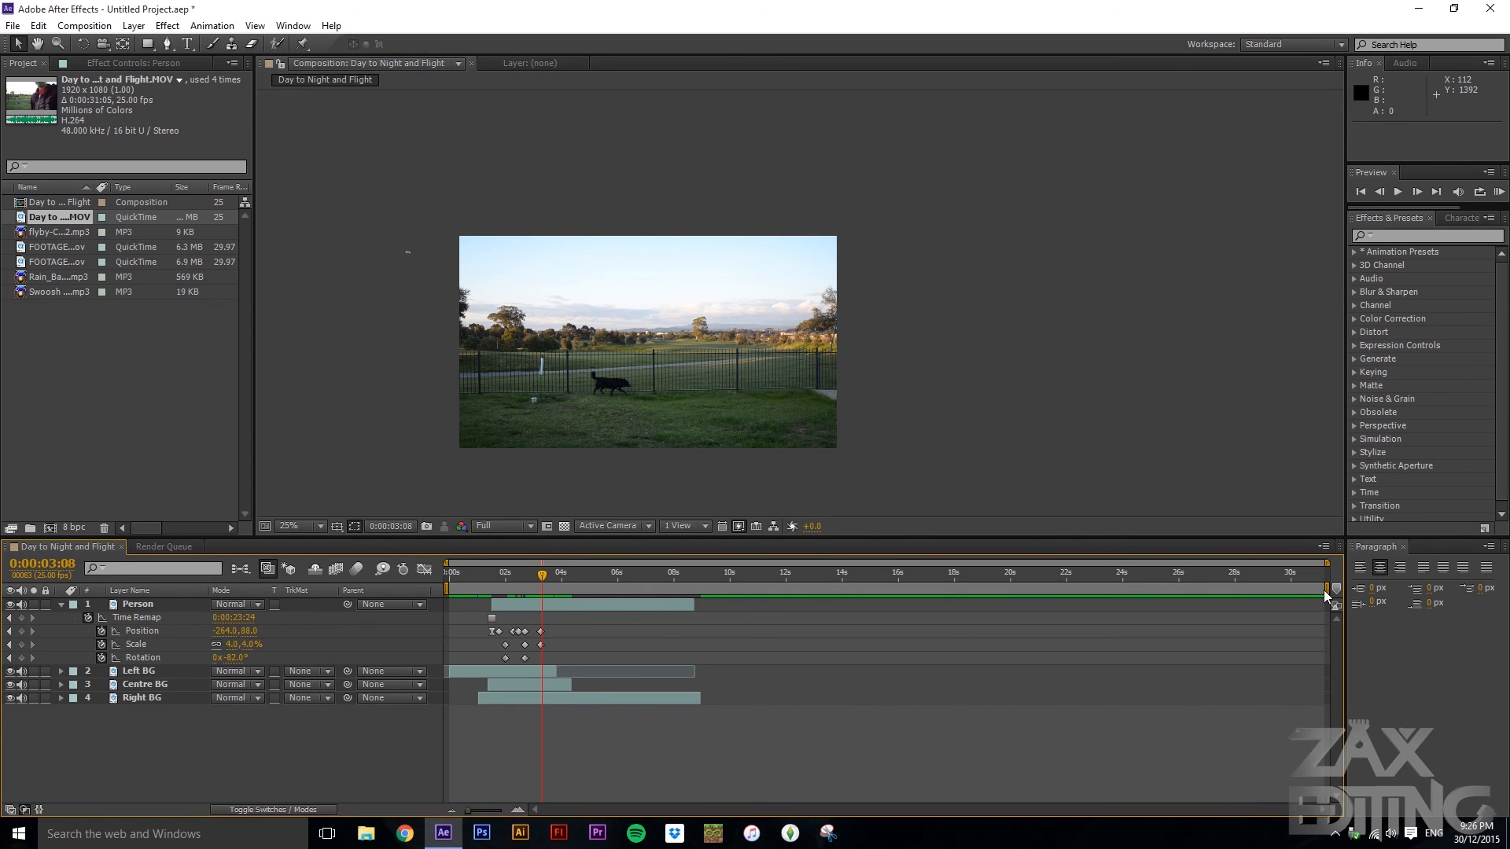
- Trim the end of the composition's work area to 0:00:03:08, just after the fly-across
{"action": "left_click", "coordinate": [1320, 588]}
{"action": "left_click_drag", "start_coordinate": [1323, 589], "coordinate": [538, 590]}
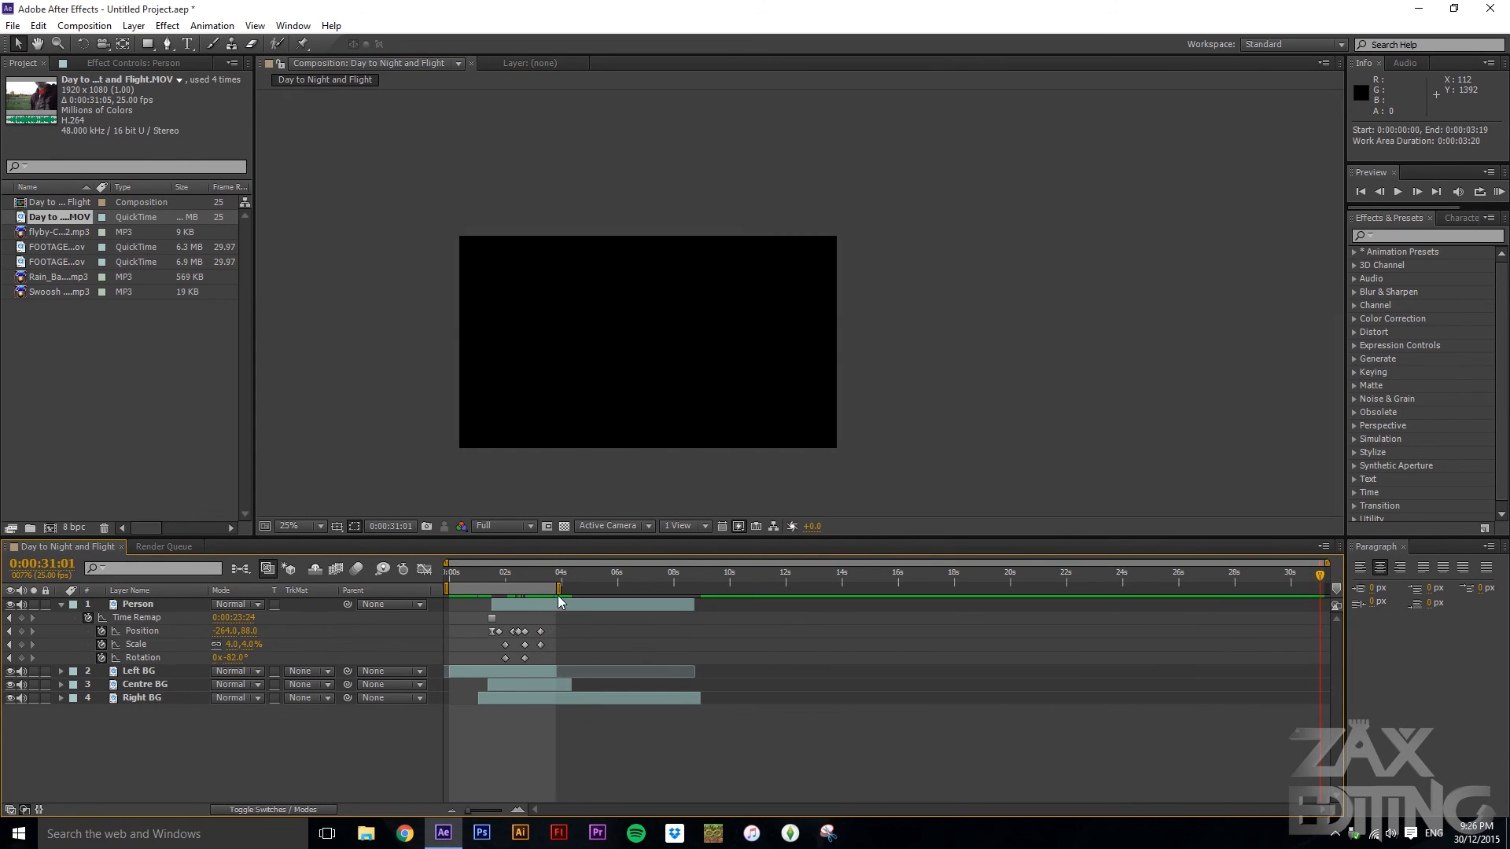
{"action": "left_click", "coordinate": [543, 574]}
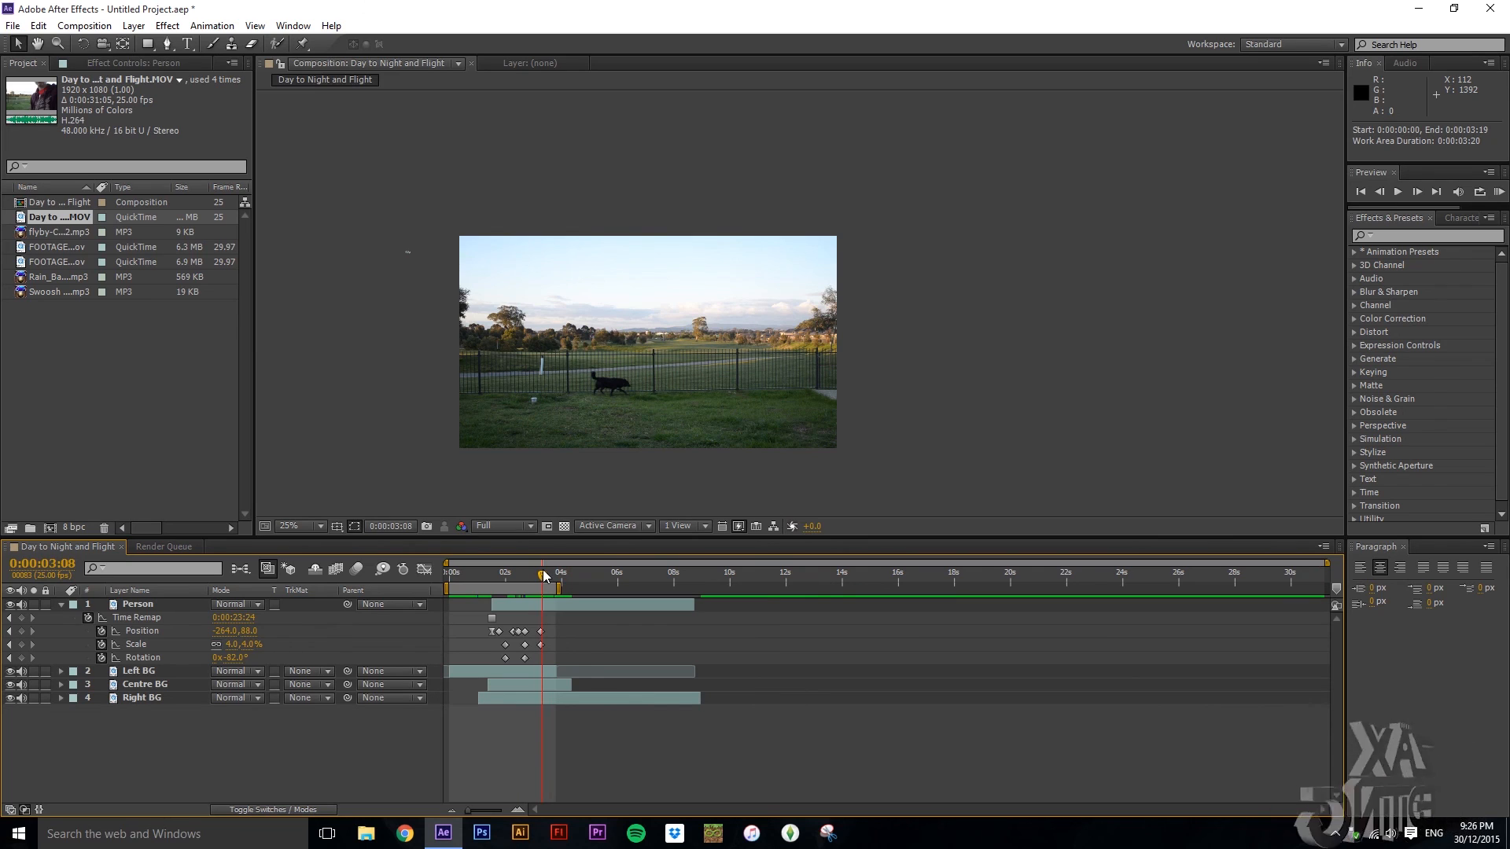
{"action": "left_click", "coordinate": [544, 575]}
{"action": "left_click_drag", "start_coordinate": [561, 584], "coordinate": [560, 585]}
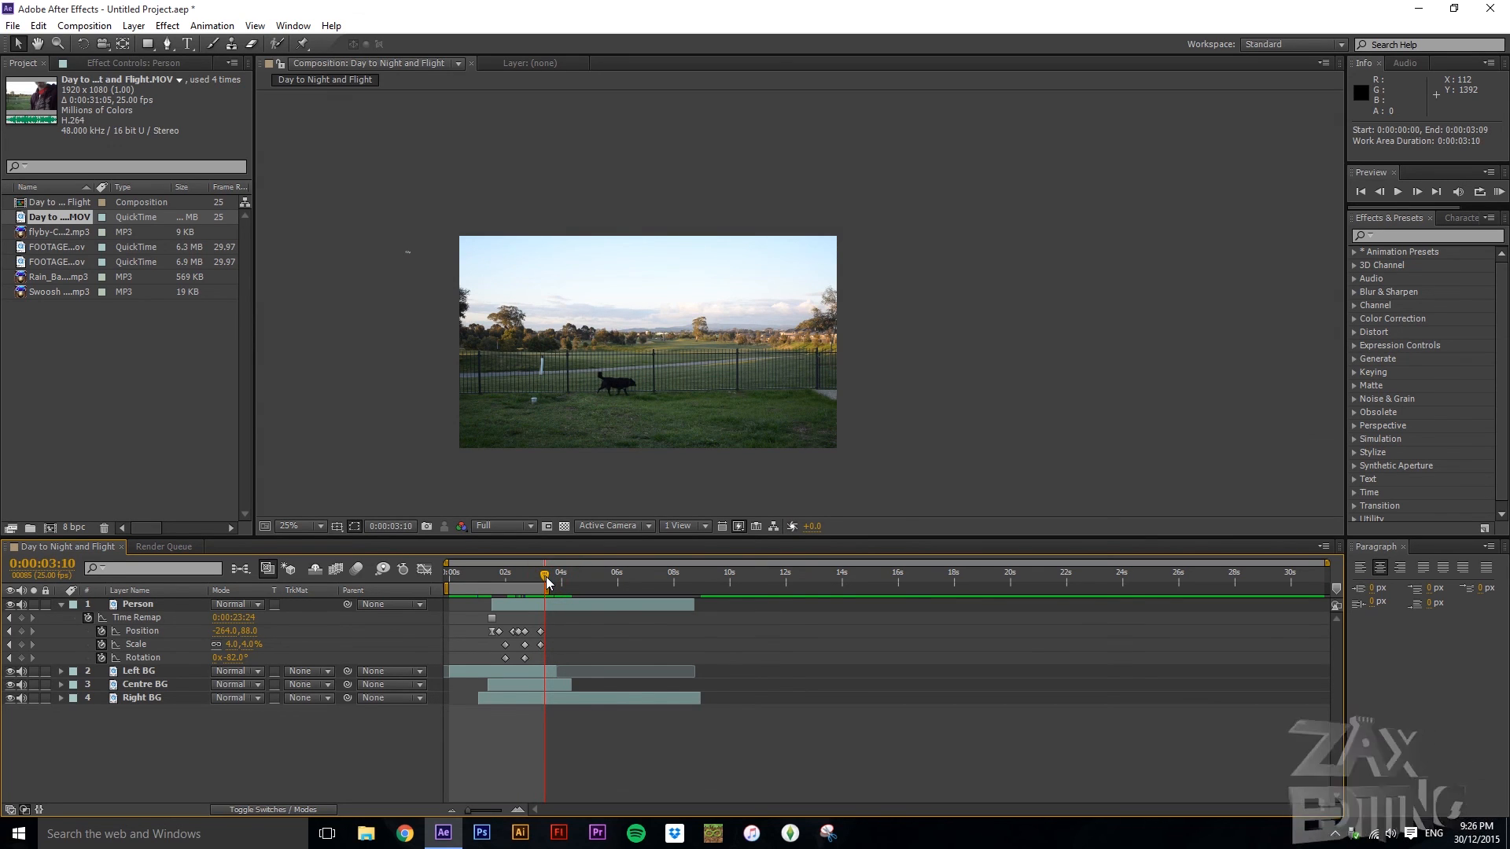
{"action": "left_click", "coordinate": [510, 812]}
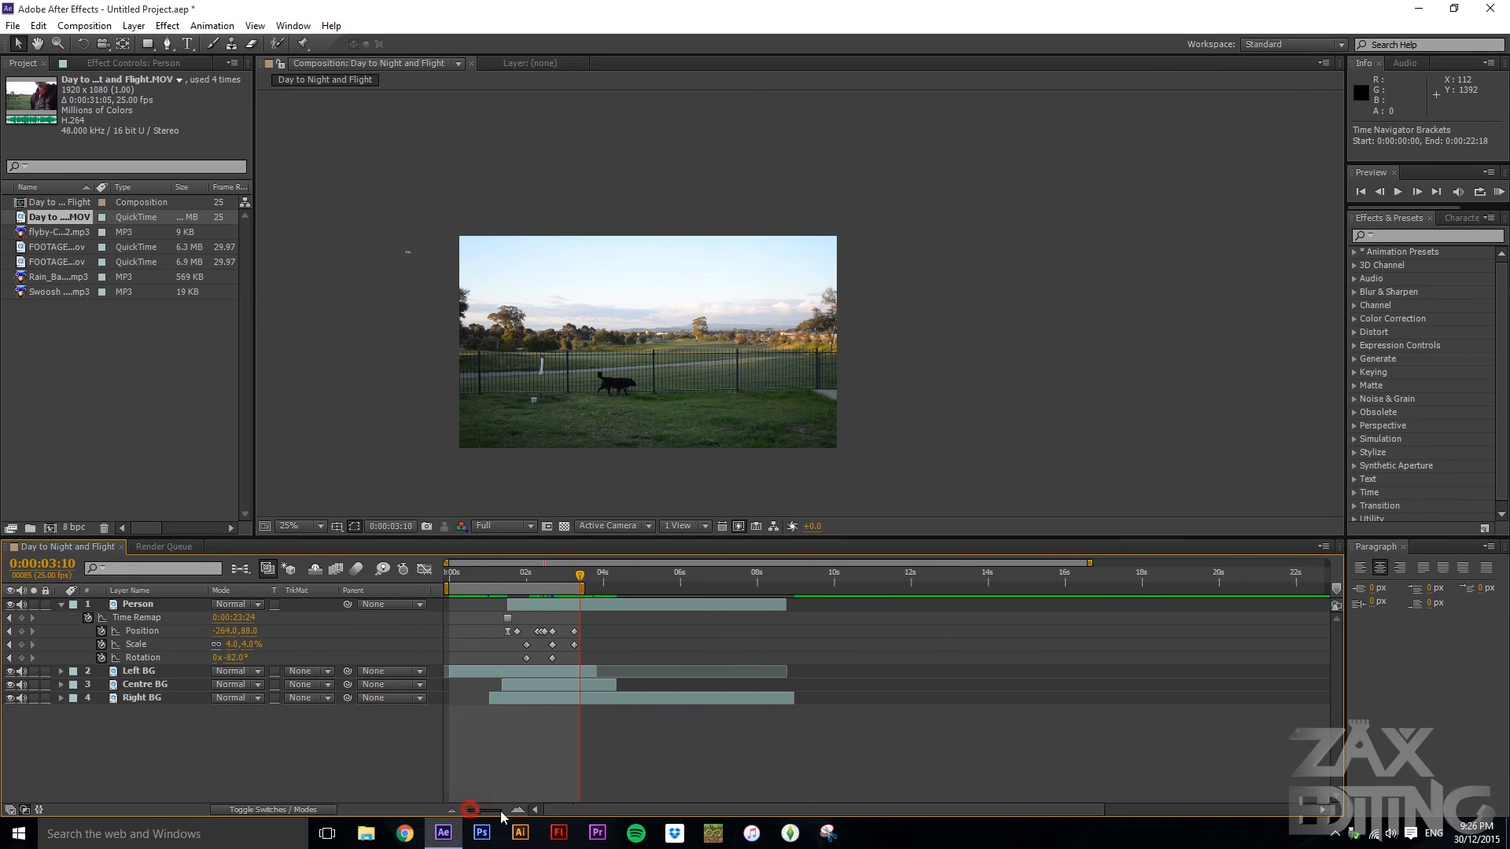
{"action": "left_click_drag", "start_coordinate": [886, 588], "coordinate": [867, 588]}
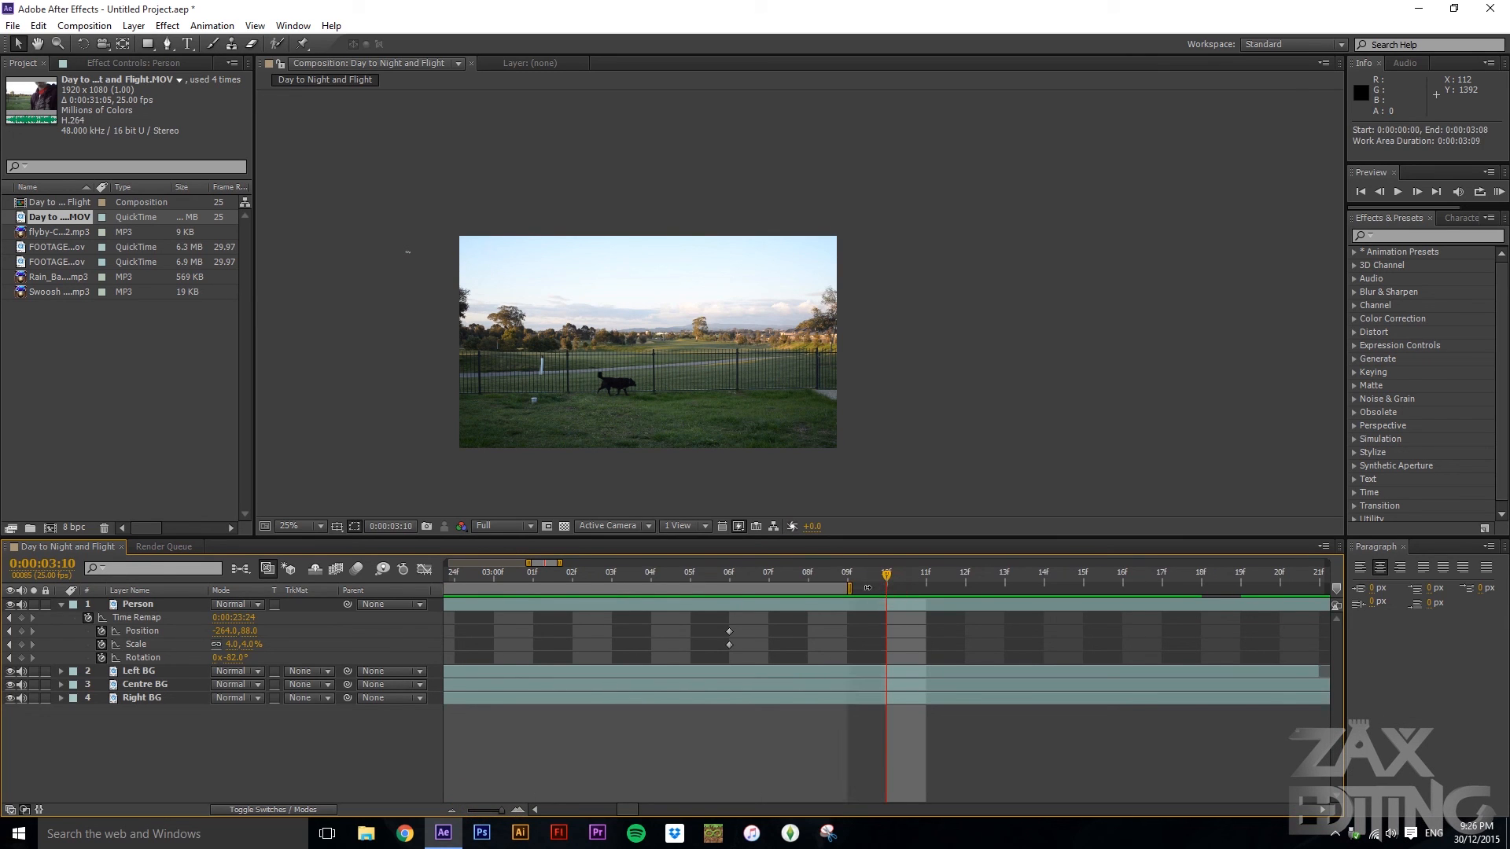
{"action": "key", "text": "Page_Up"}
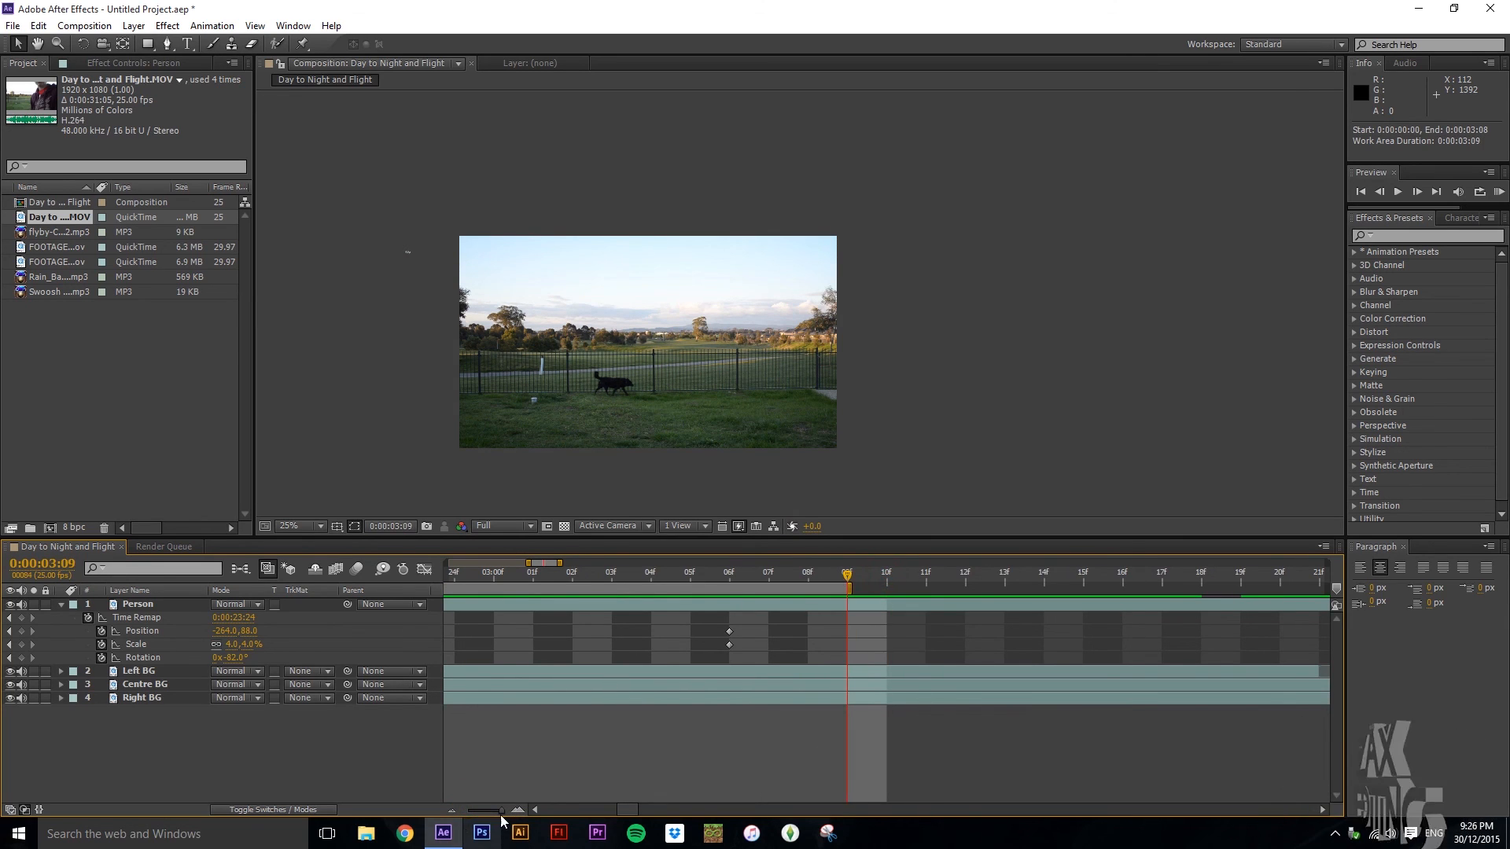
{"action": "left_click_drag", "start_coordinate": [501, 810], "coordinate": [436, 802]}
- Fit the composition in the viewer and examine the Person's take-off frames around 0:00:01:14 and 0:00:01:15
{"action": "left_click_drag", "start_coordinate": [542, 575], "coordinate": [529, 578]}
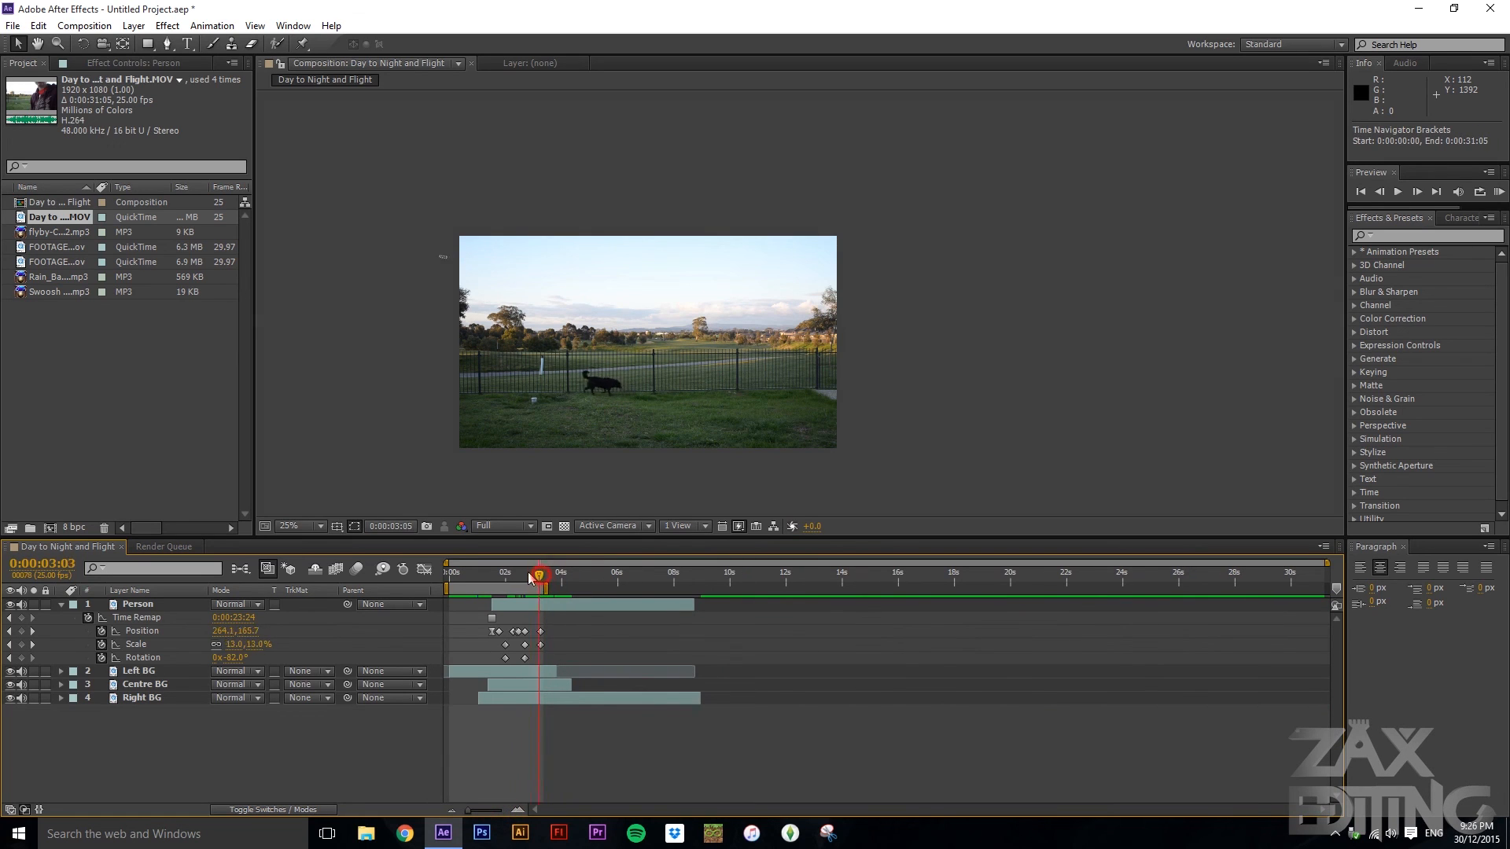
{"action": "left_click", "coordinate": [304, 526]}
{"action": "left_click", "coordinate": [330, 262]}
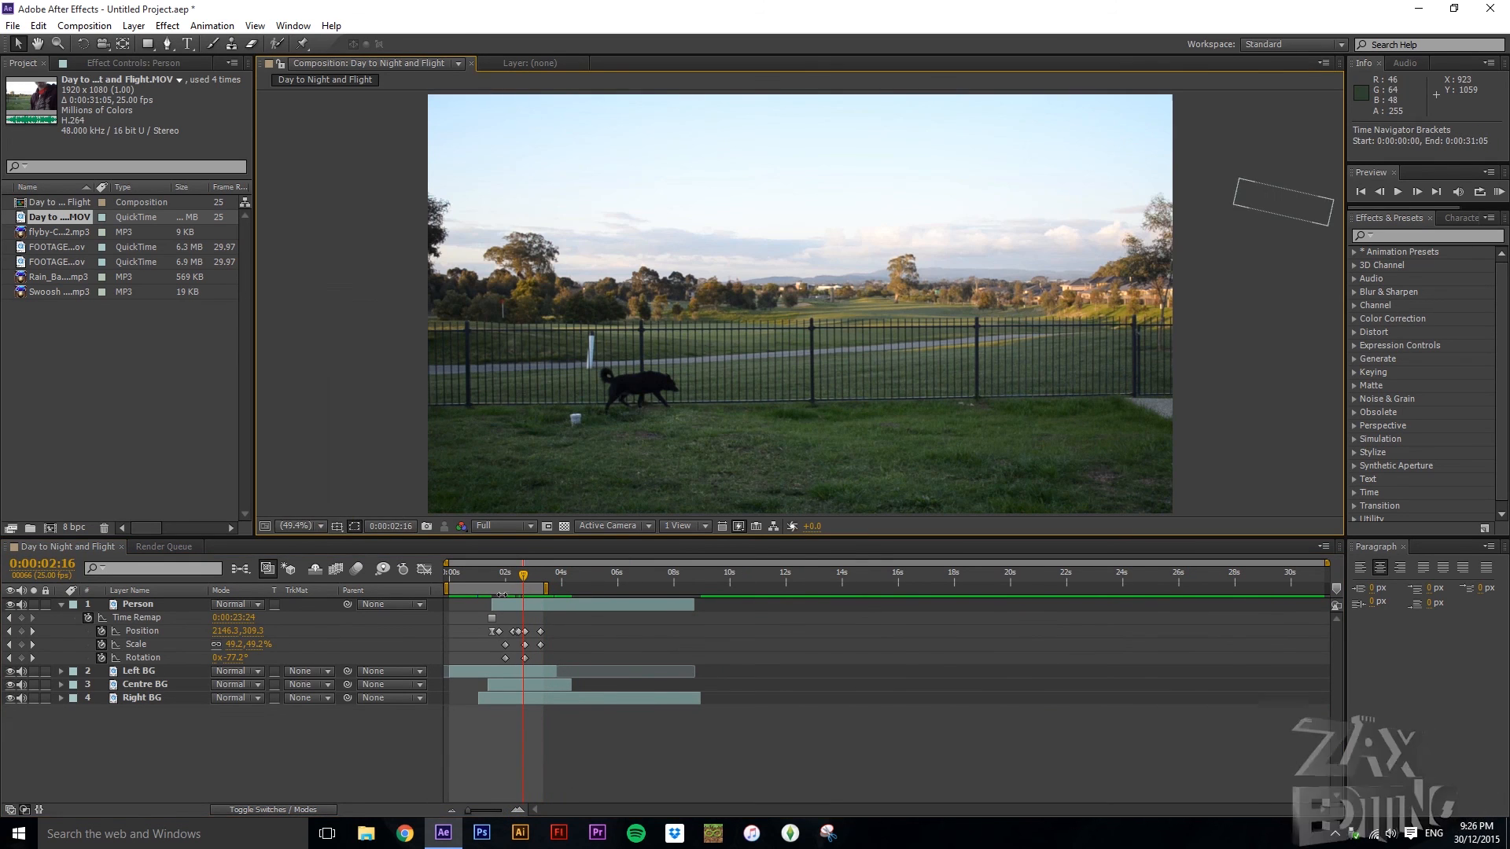
{"action": "left_click_drag", "start_coordinate": [524, 577], "coordinate": [494, 579]}
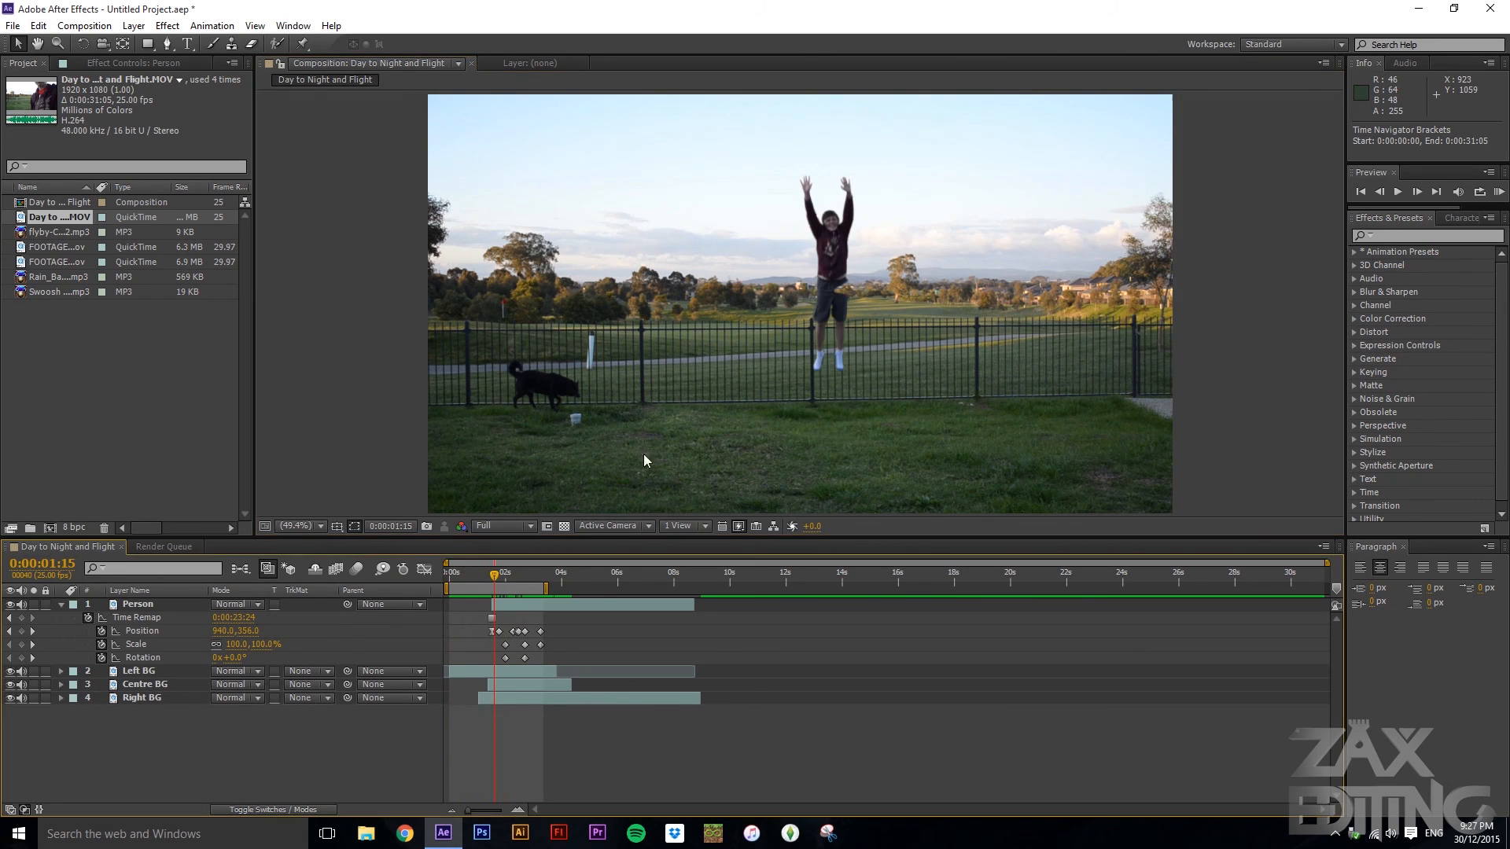
{"action": "left_click", "coordinate": [845, 287]}
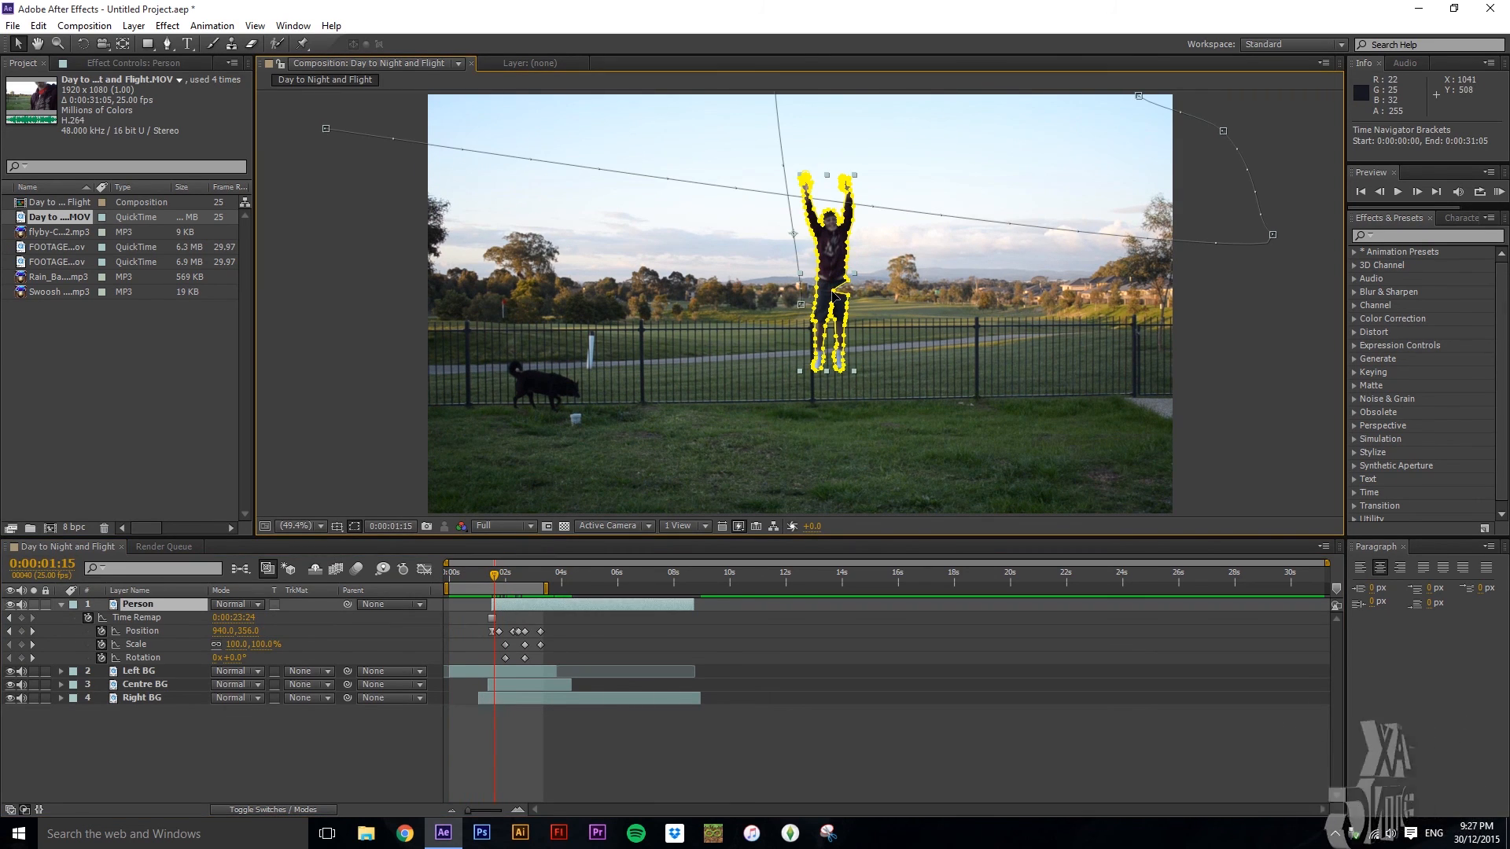
{"action": "left_click", "coordinate": [847, 291]}
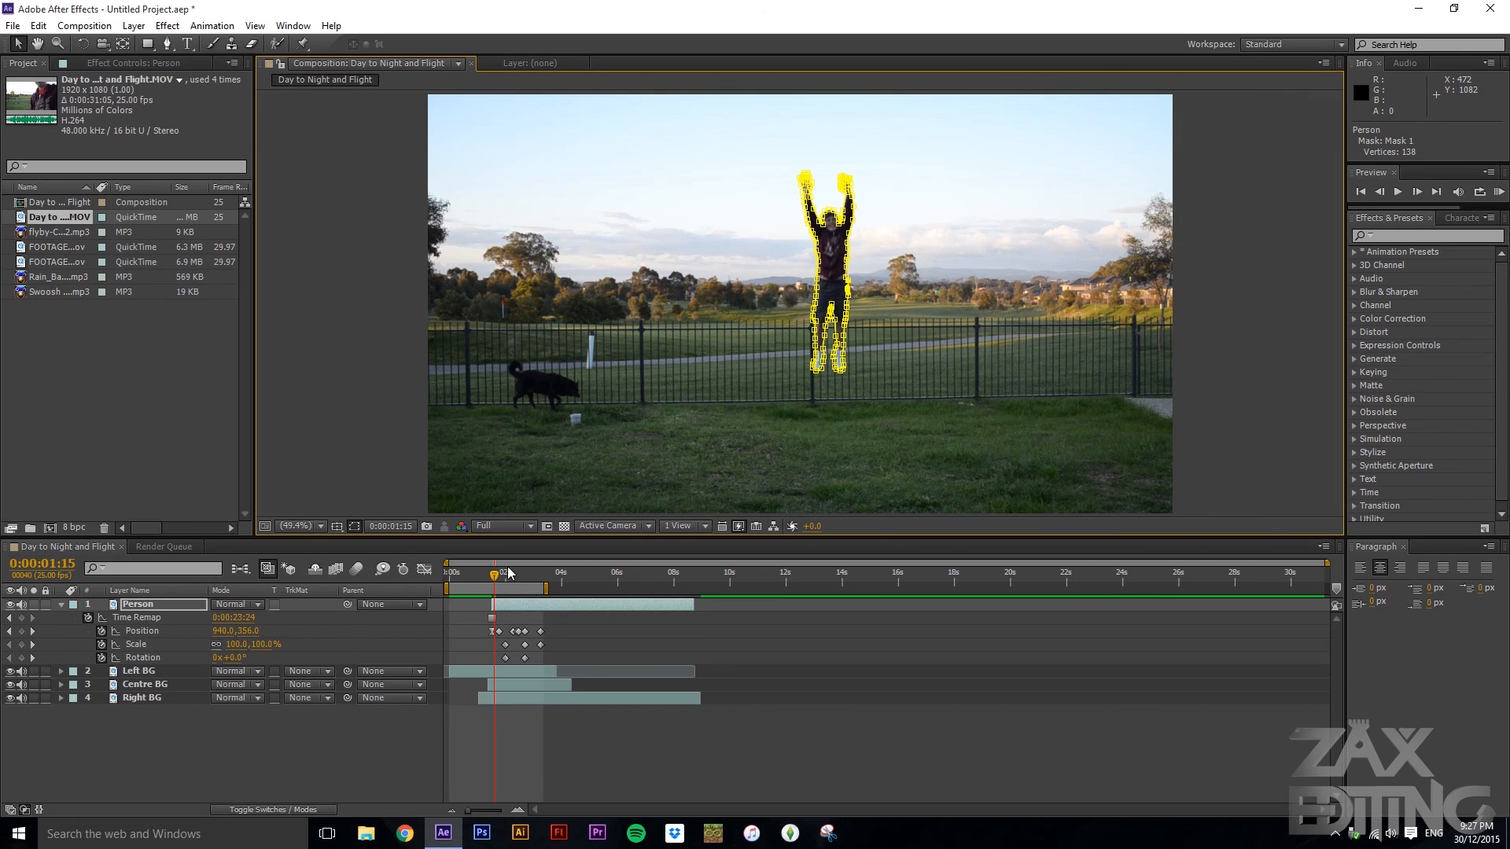
{"action": "left_click_drag", "start_coordinate": [500, 577], "coordinate": [495, 578]}
{"action": "left_click", "coordinate": [380, 416]}
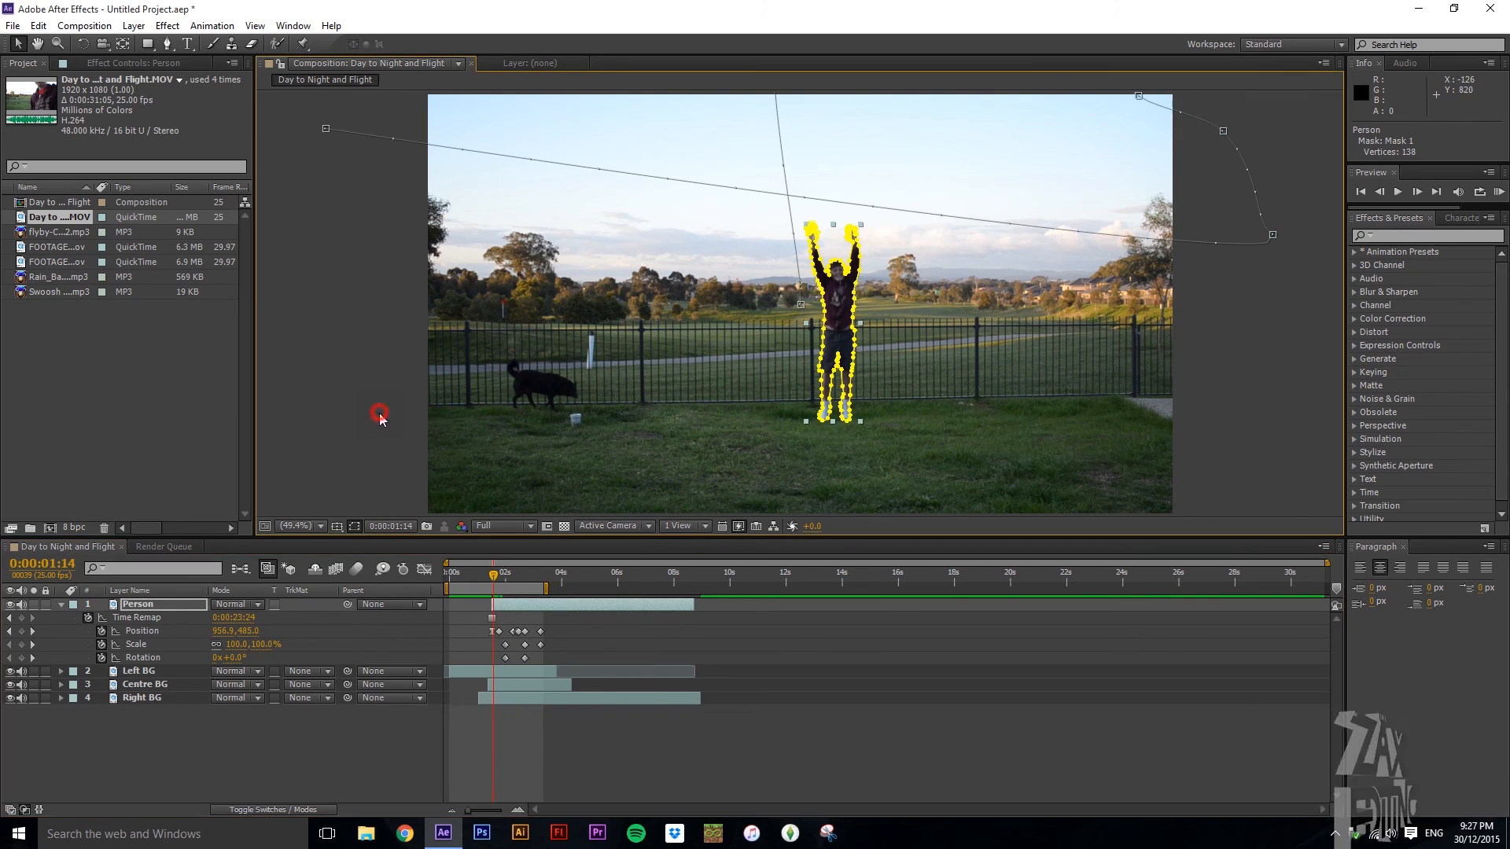
{"action": "left_click", "coordinate": [417, 408]}
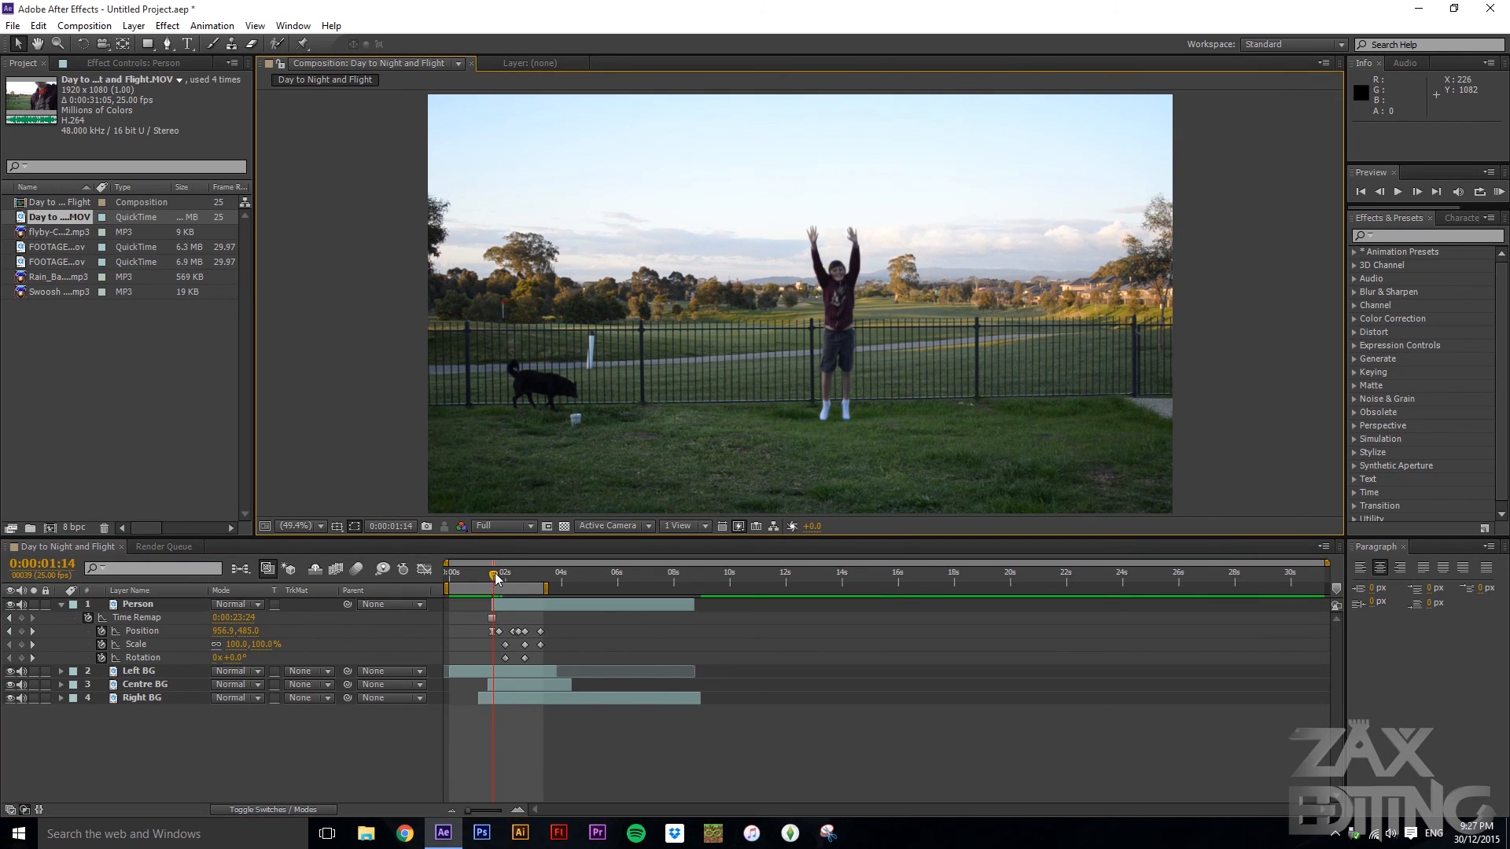
{"action": "left_click_drag", "start_coordinate": [495, 578], "coordinate": [497, 579]}
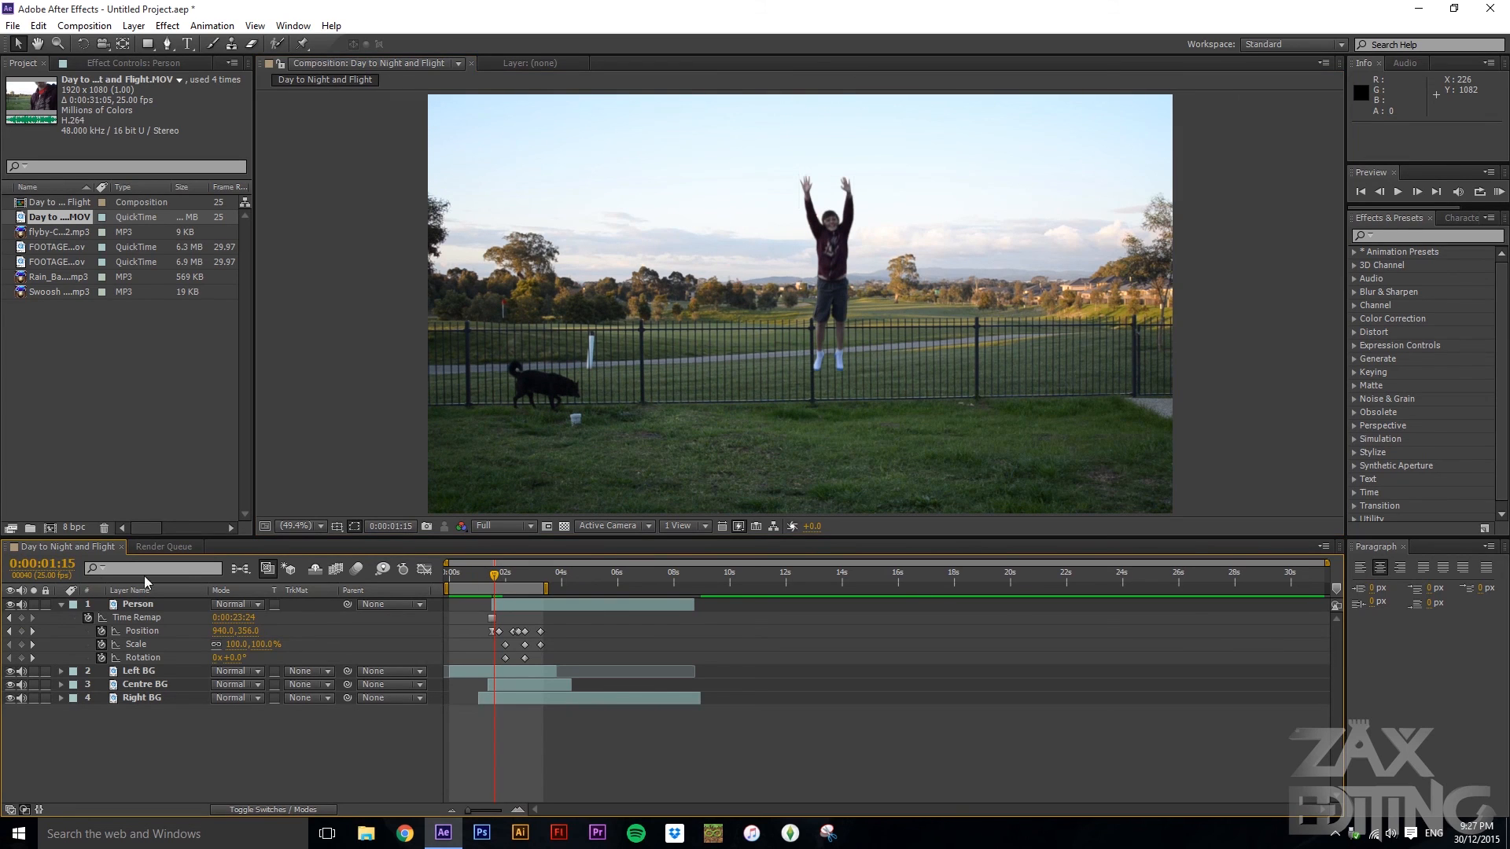
- Straighten the rising part of the Person layer's motion path with the handle at its top keyframe, undoing the accidental shift of the whole path
{"action": "left_click", "coordinate": [143, 631]}
{"action": "scroll", "coordinate": [596, 298], "scroll_direction": "down", "scroll_amount": 2}
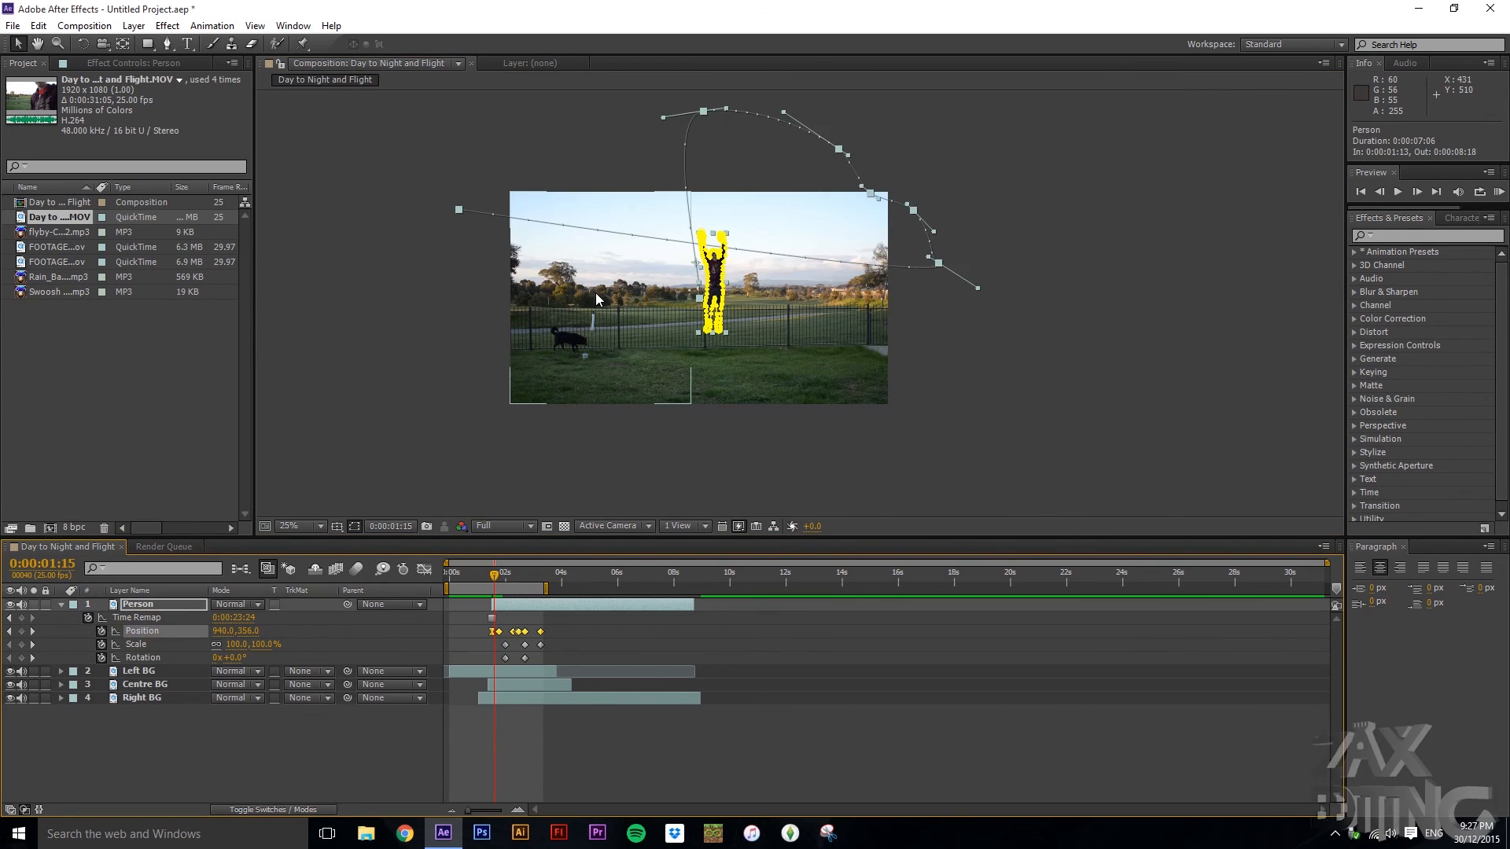
{"action": "left_click_drag", "start_coordinate": [663, 122], "coordinate": [713, 115]}
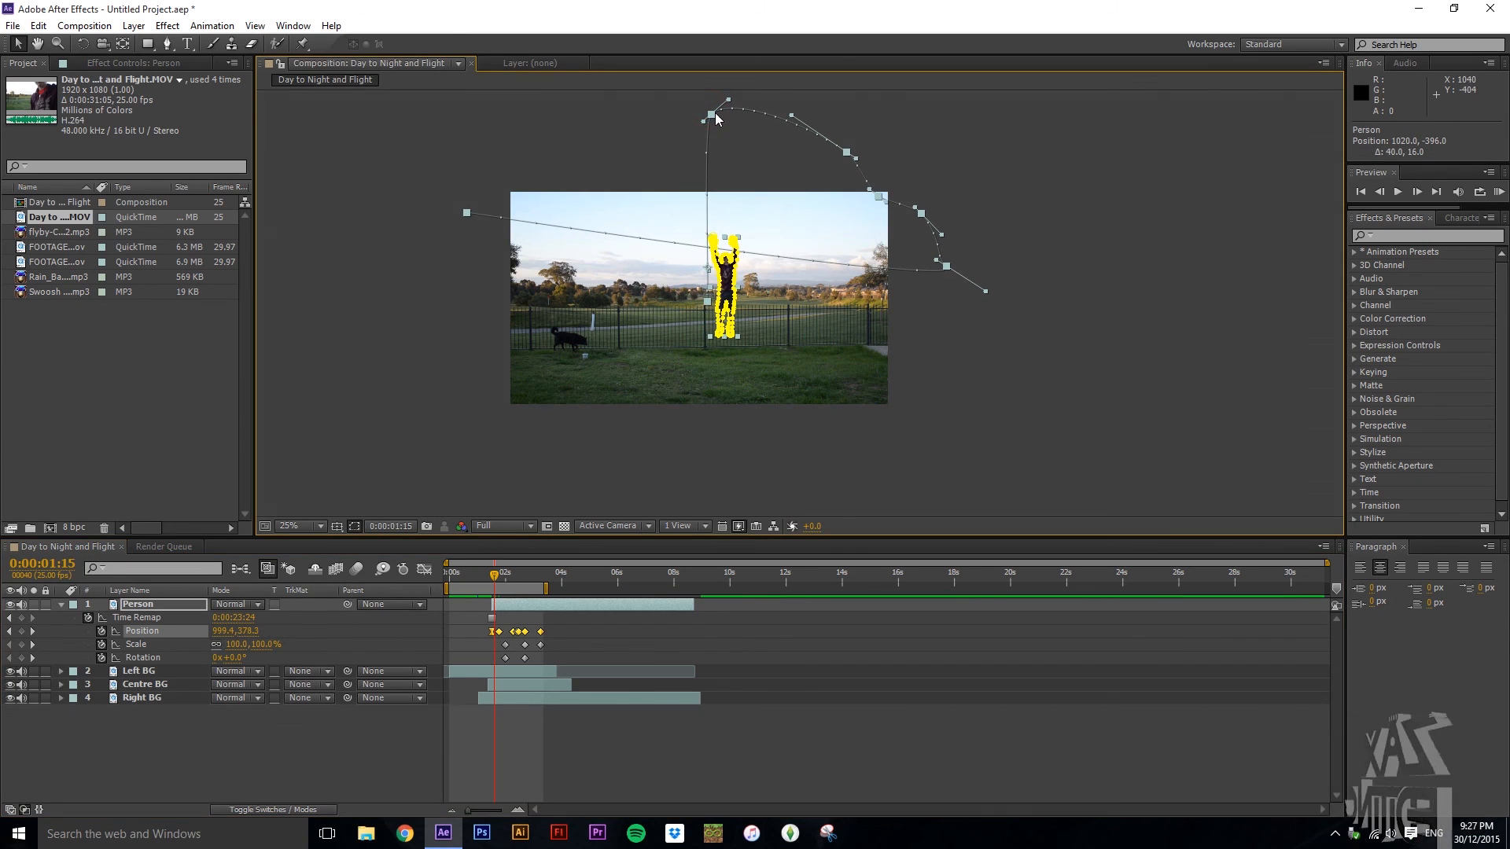
{"action": "key", "text": "ctrl+z"}
{"action": "left_click", "coordinate": [717, 137]}
{"action": "left_click", "coordinate": [703, 115]}
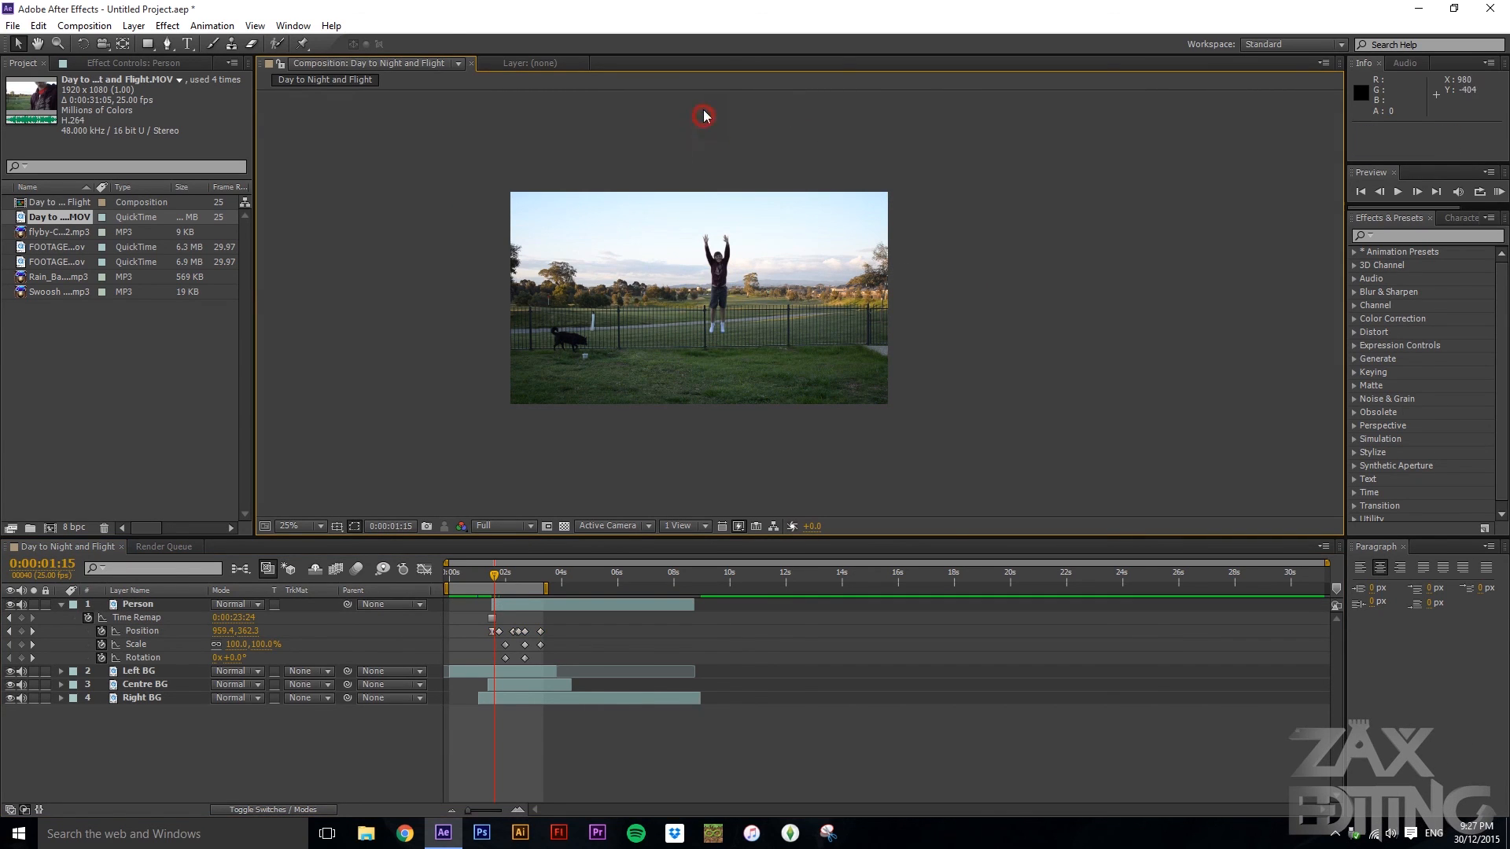
- Move the top keyframe of the Person layer's motion path to about 1068, -376 and go to 0:00:01:19
{"action": "left_click", "coordinate": [724, 270]}
{"action": "left_click_drag", "start_coordinate": [705, 113], "coordinate": [721, 120]}
{"action": "left_click", "coordinate": [683, 136]}
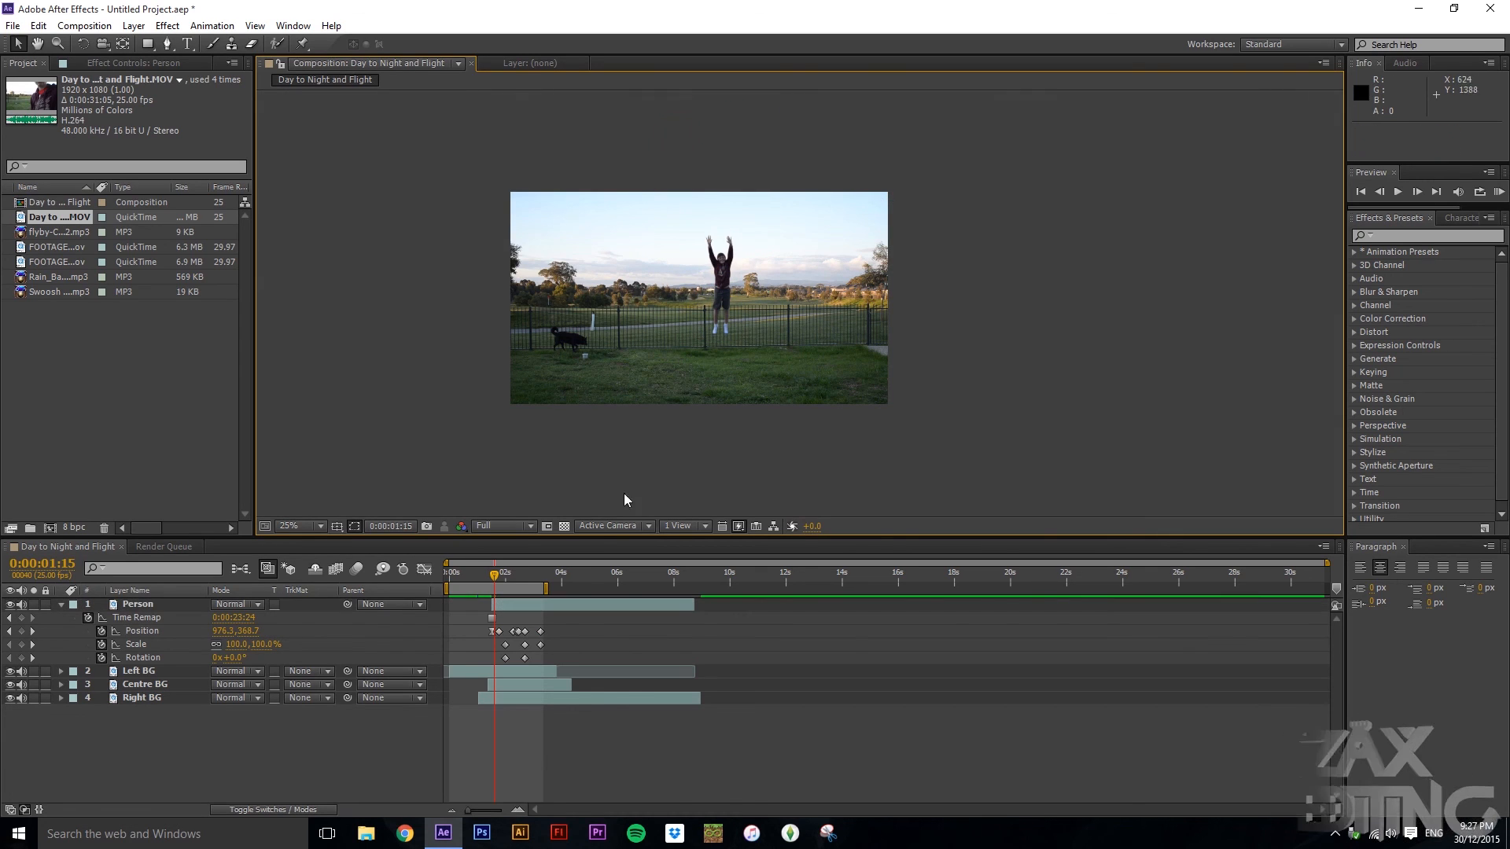
{"action": "left_click_drag", "start_coordinate": [493, 578], "coordinate": [500, 580]}
{"action": "left_click", "coordinate": [737, 109]}
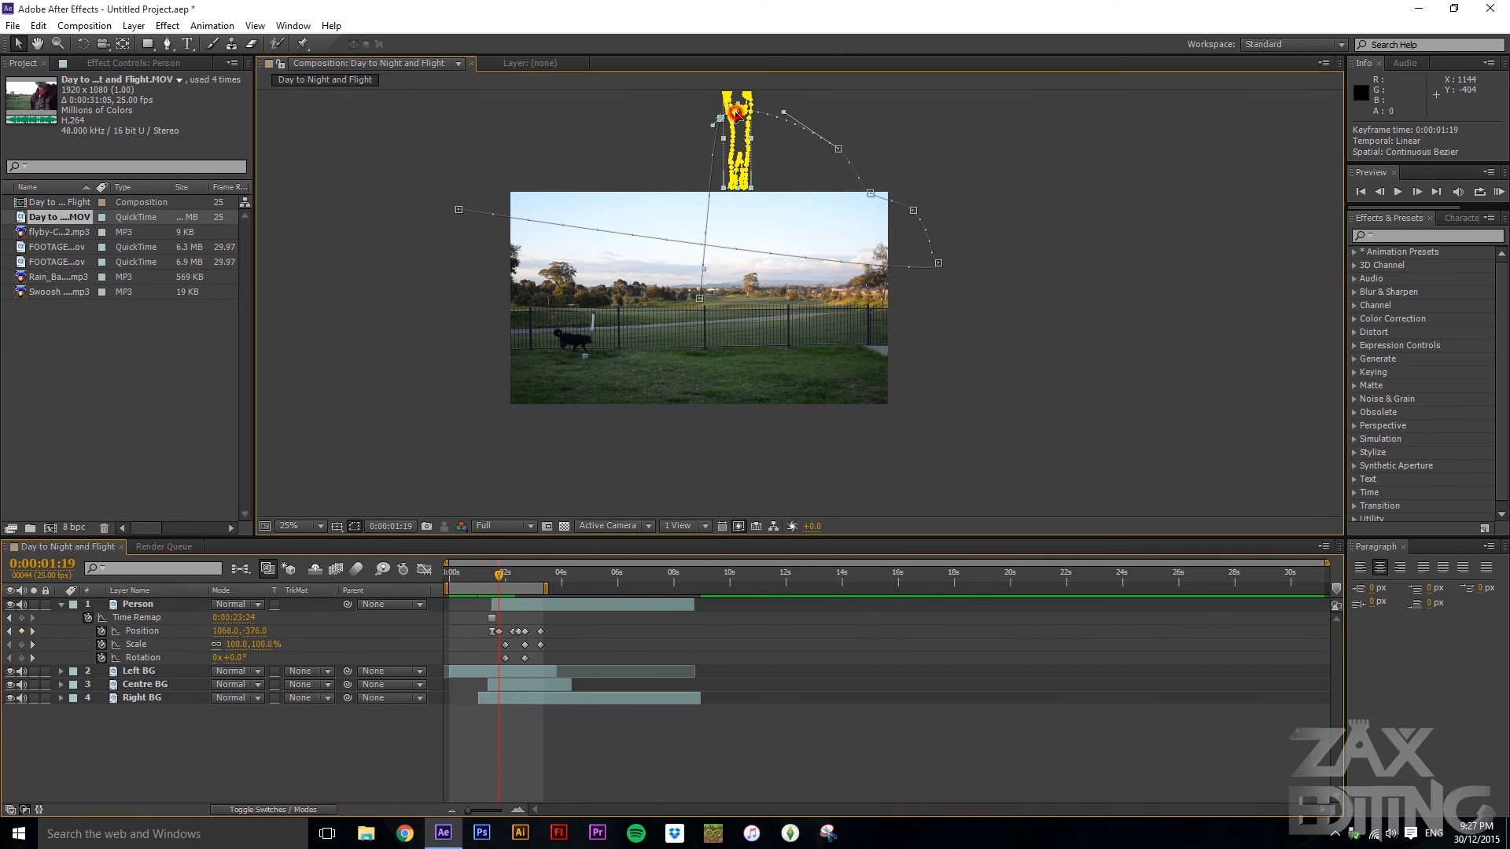
{"action": "left_click", "coordinate": [738, 138]}
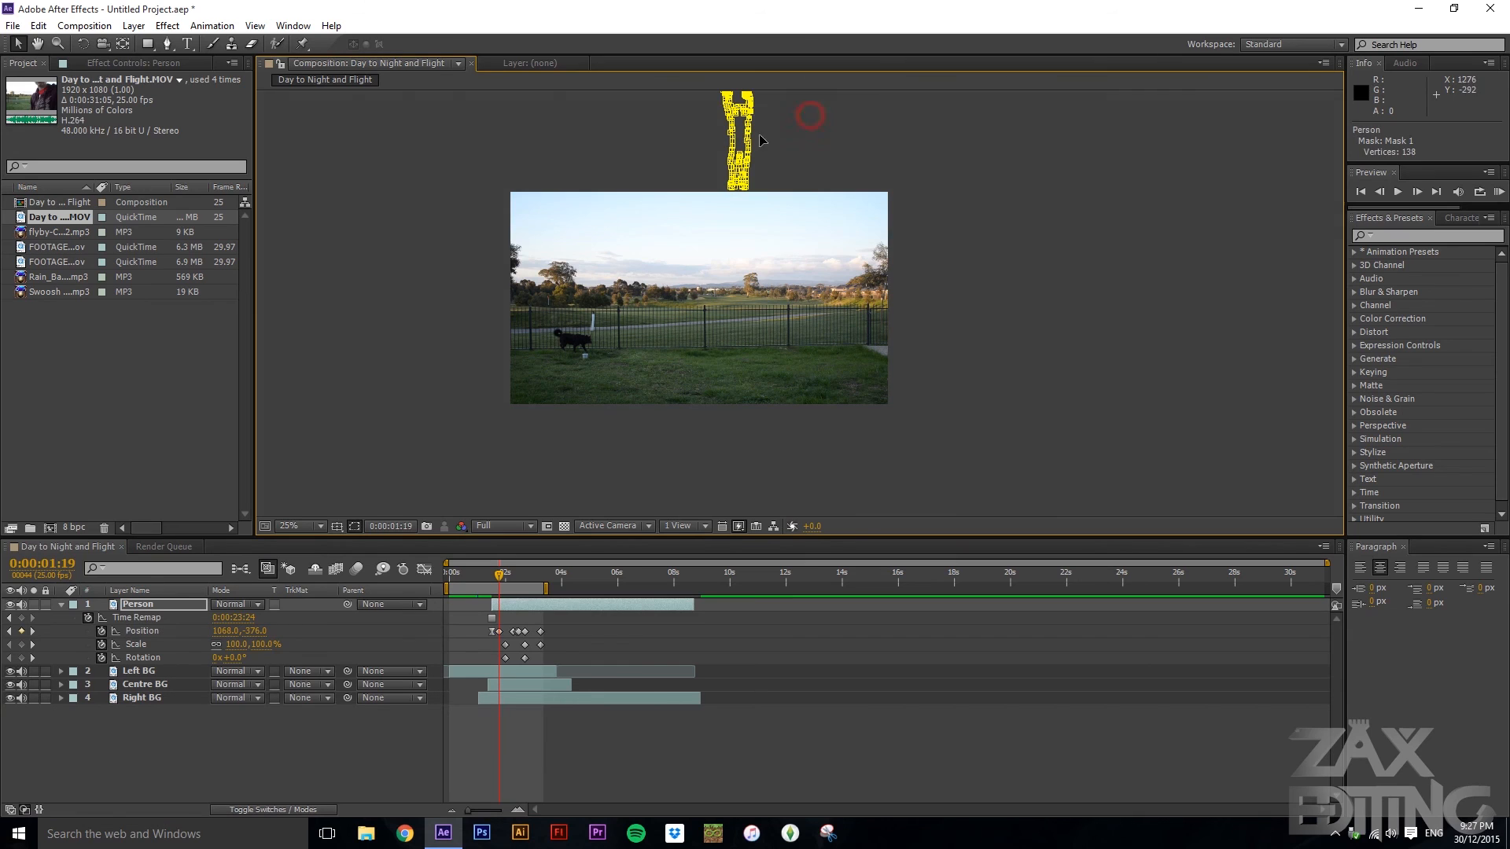
{"action": "key", "text": "ctrl+z"}
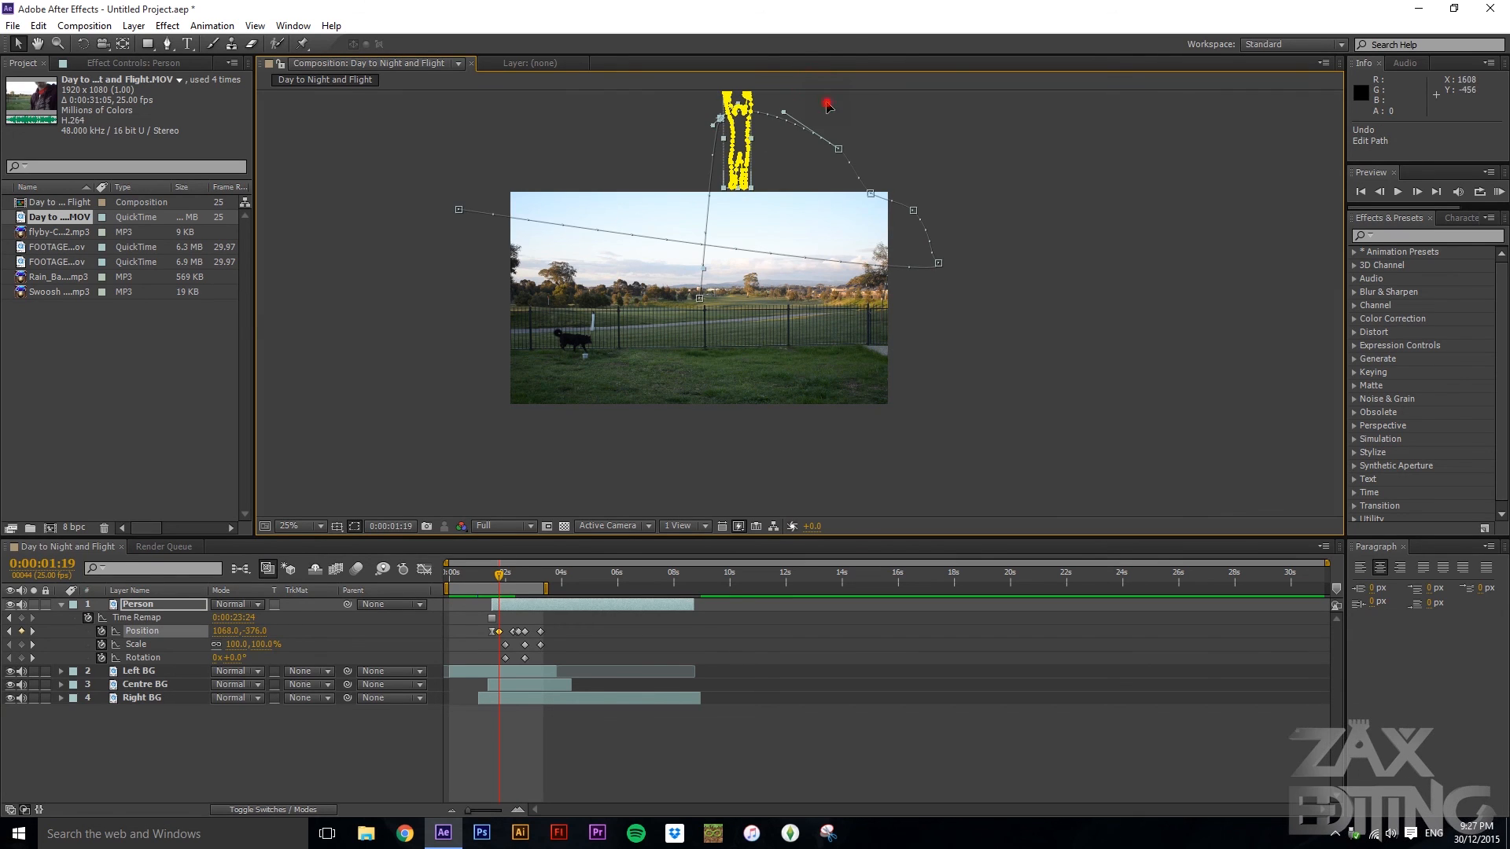
{"action": "left_click", "coordinate": [828, 107]}
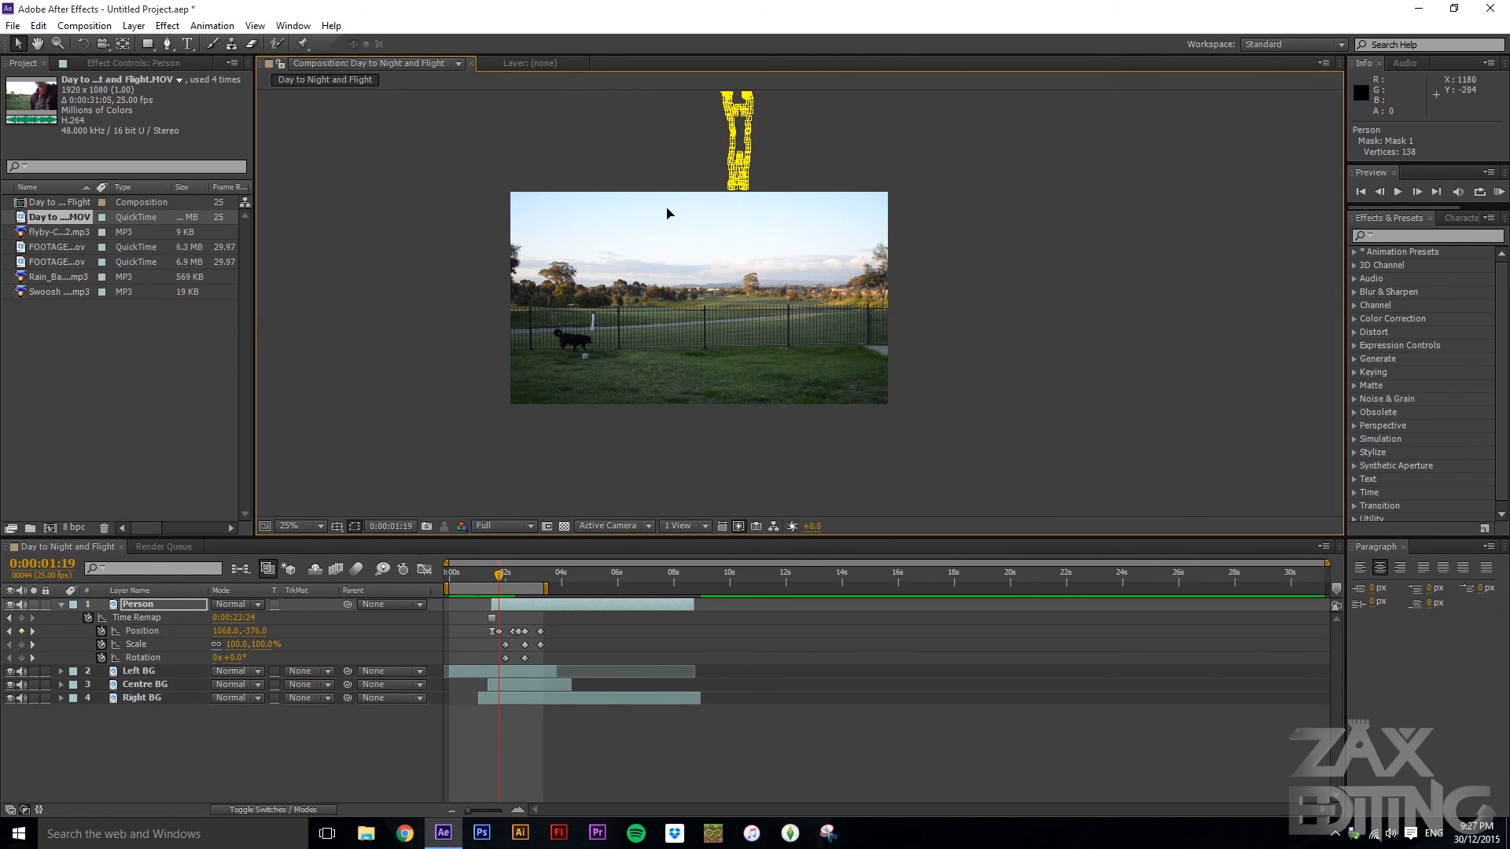
{"action": "key", "text": "ctrl+z"}
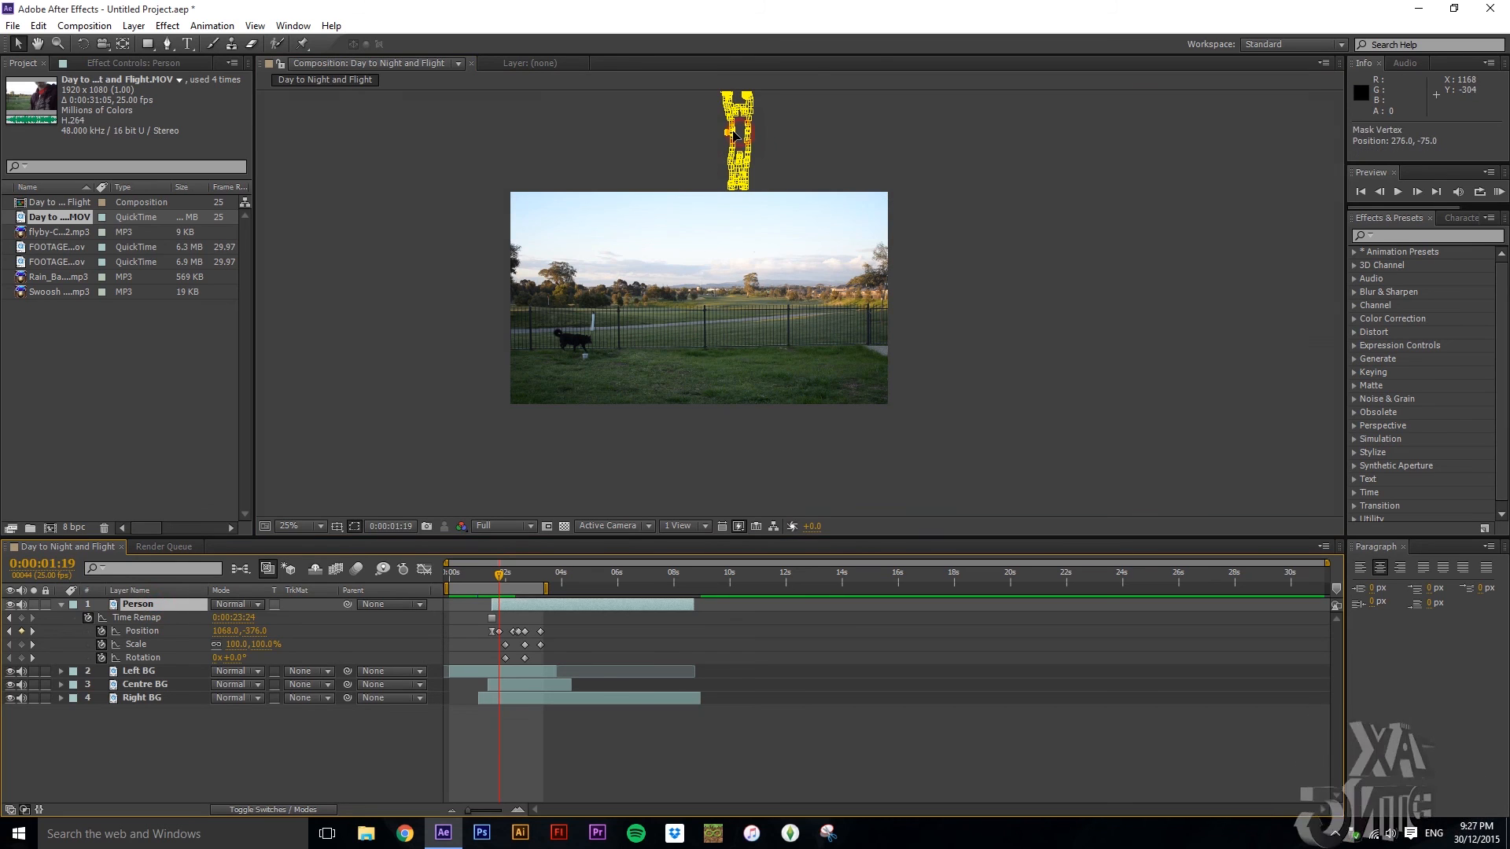
{"action": "left_click", "coordinate": [746, 138]}
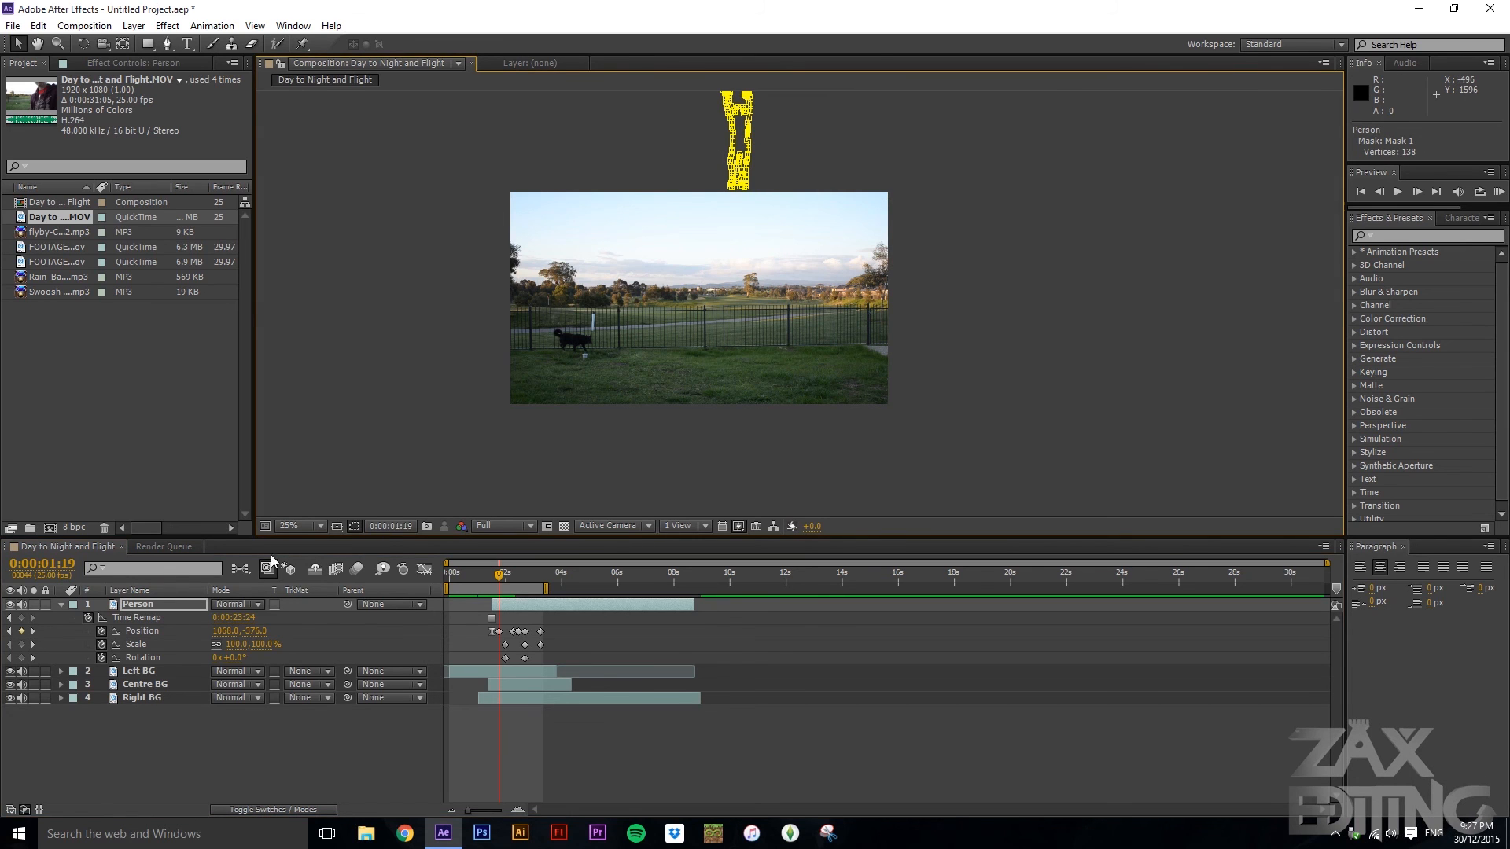
- Nudge the Person layer's position at 0:00:01:19 left to 1024, -376
{"action": "left_click", "coordinate": [170, 605]}
{"action": "key", "text": "Left"}
{"action": "key", "text": "Left"}
{"action": "key", "text": "Left"}
{"action": "key", "text": "Left"}
{"action": "key", "text": "Left"}
{"action": "key", "text": "Left"}
{"action": "key", "text": "Left"}
{"action": "key", "text": "Left"}
{"action": "key", "text": "Left"}
{"action": "key", "text": "Left"}
{"action": "key", "text": "Left"}
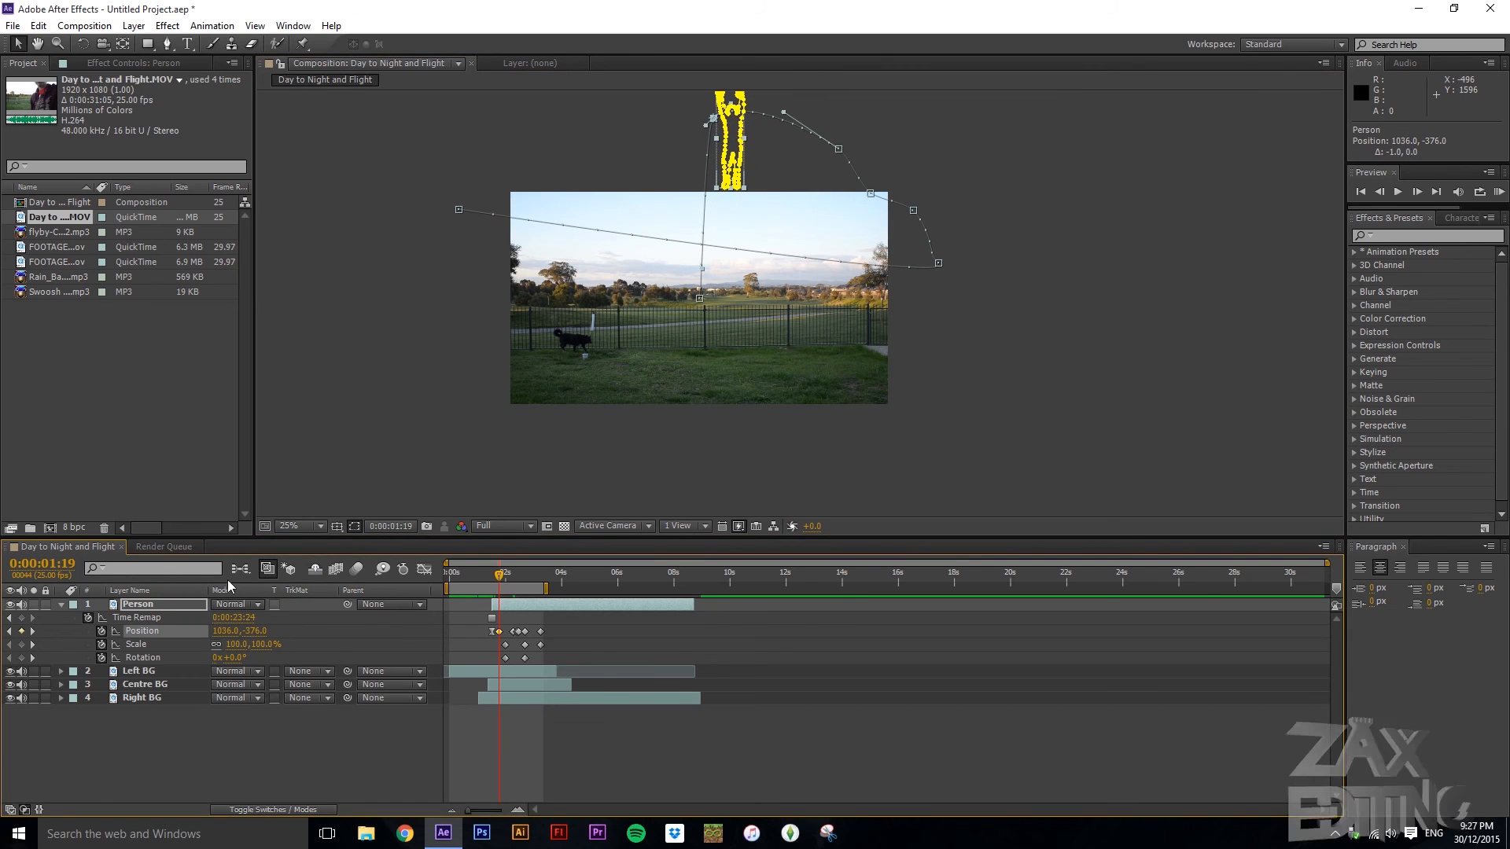
{"action": "left_click", "coordinate": [960, 159]}
- Return to the Person layer's first frame at 0:00:01:13 and select that layer
{"action": "mouse_move", "coordinate": [498, 576]}
{"action": "left_mouse_down"}
{"action": "mouse_move", "coordinate": [529, 582]}
{"action": "mouse_move", "coordinate": [492, 582]}
{"action": "left_mouse_up"}
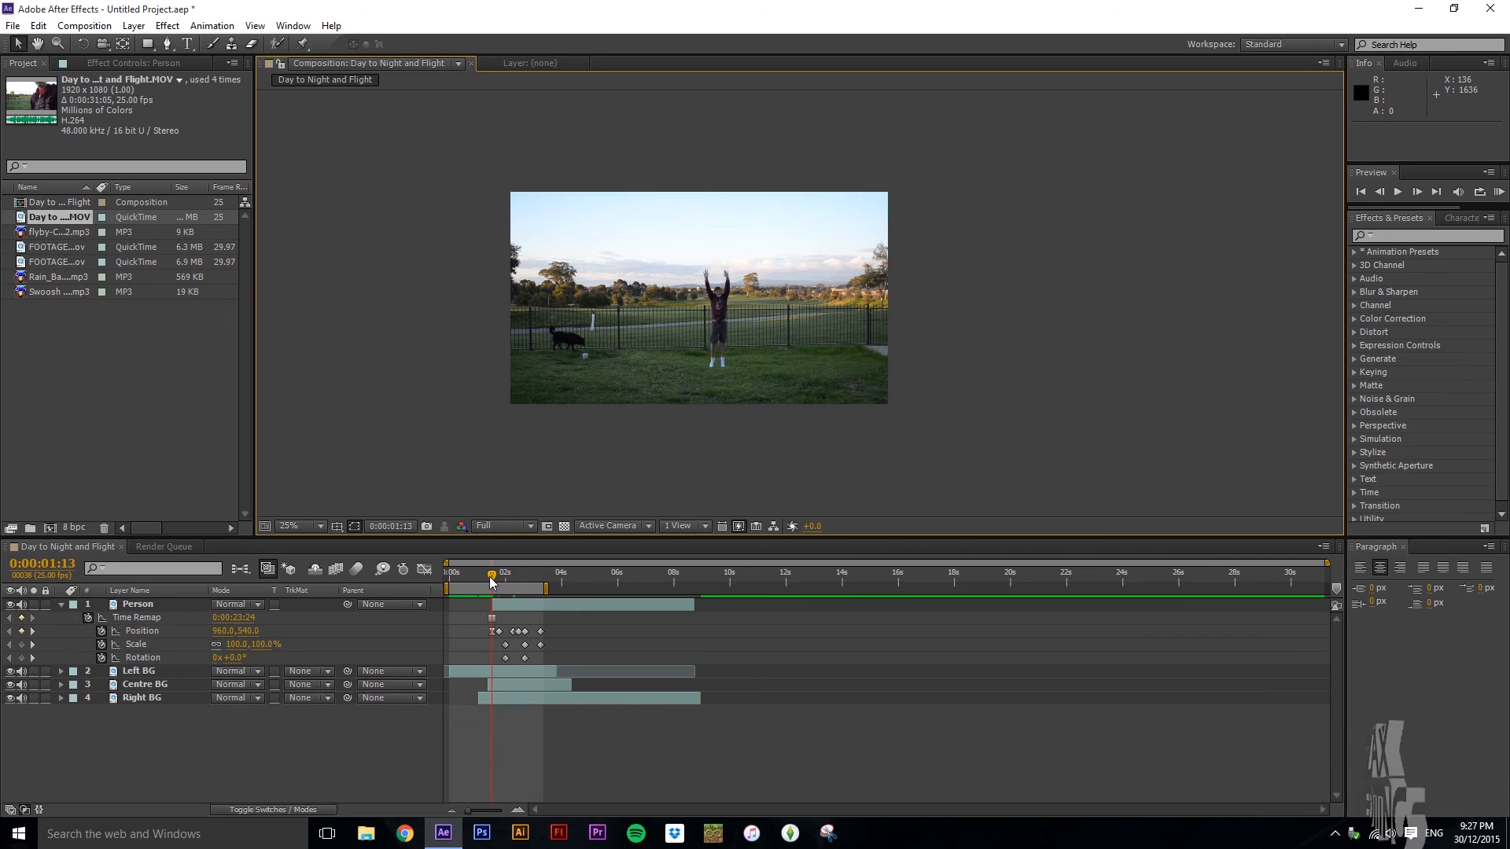
{"action": "scroll", "coordinate": [709, 361], "scroll_direction": "up", "scroll_amount": 2}
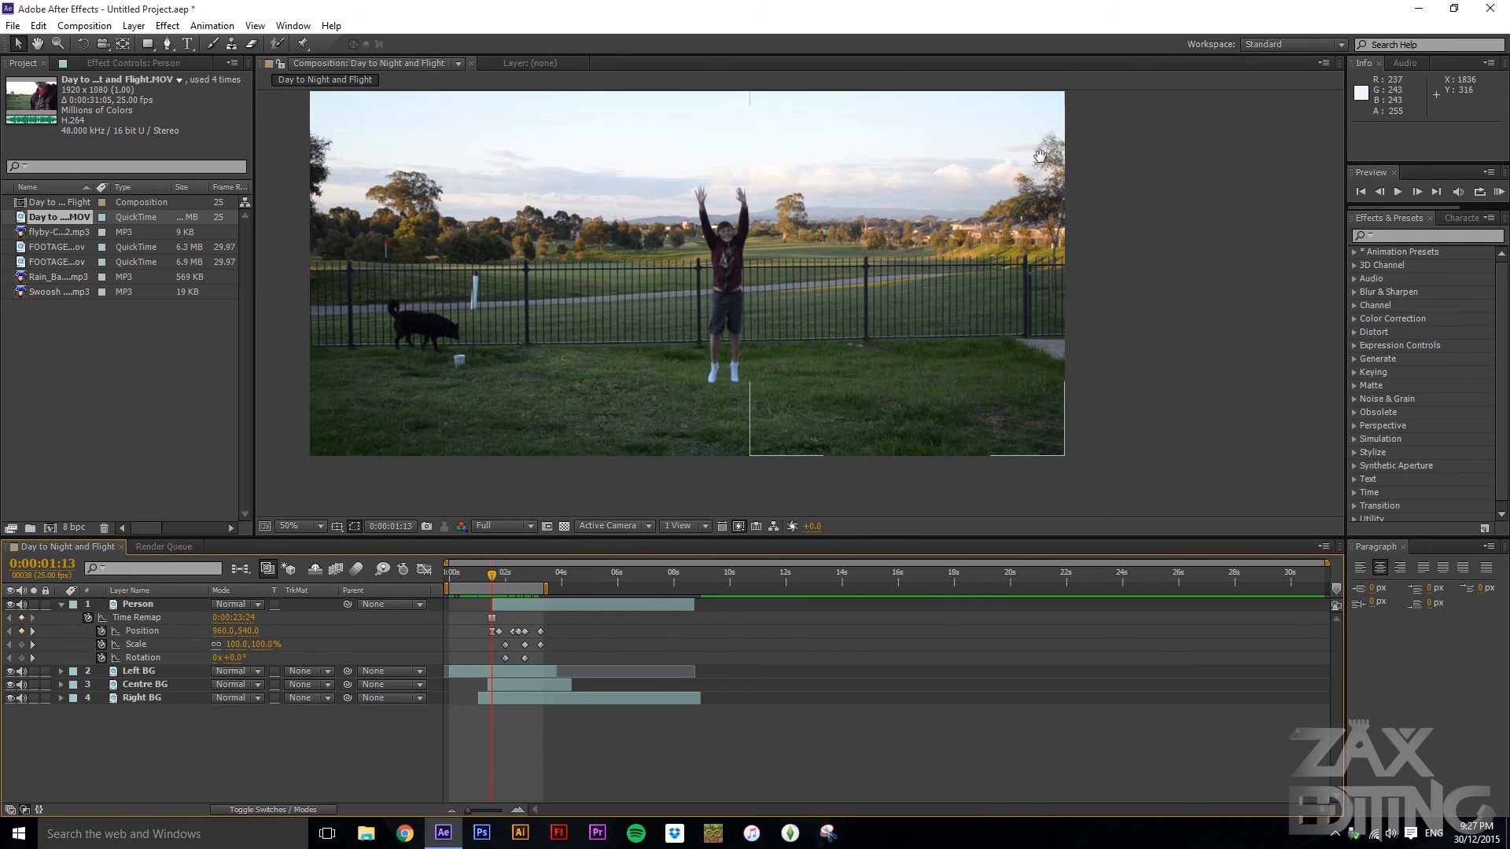
{"action": "left_click_drag", "start_coordinate": [1112, 134], "coordinate": [1112, 192]}
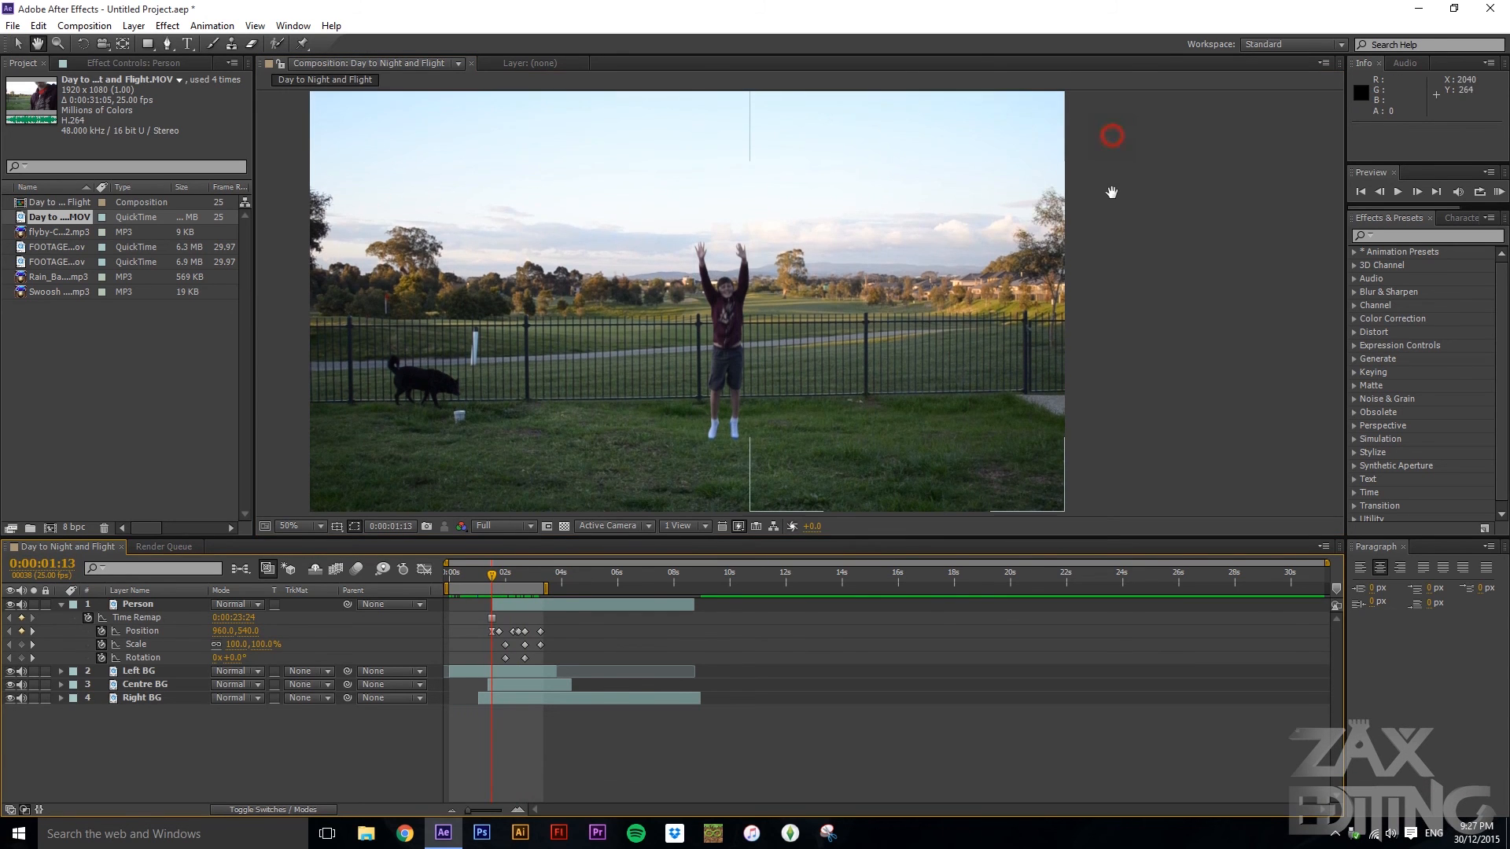
{"action": "left_click", "coordinate": [469, 811]}
{"action": "left_click", "coordinate": [314, 531]}
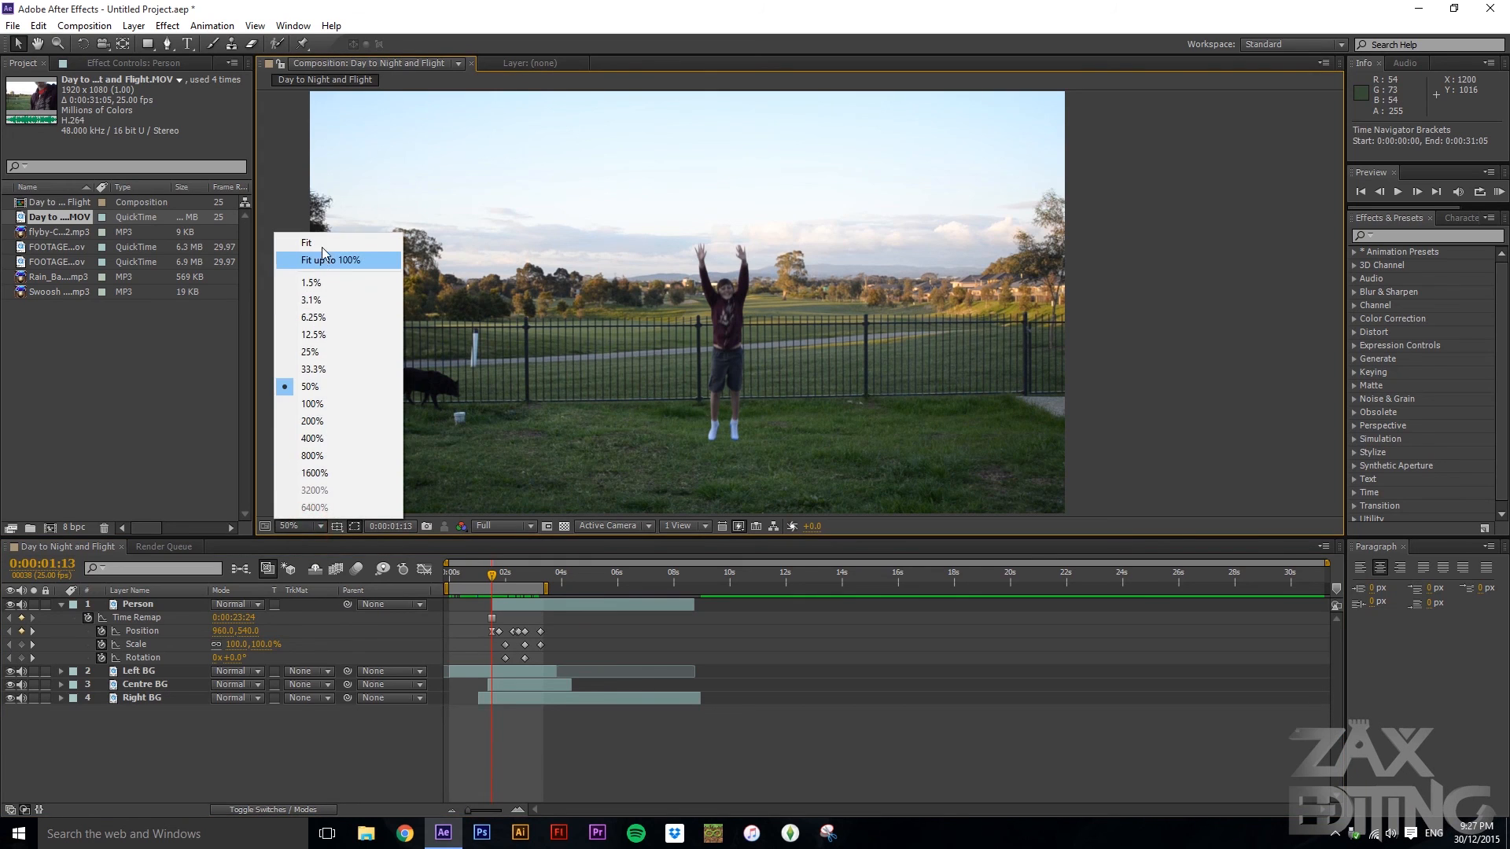
{"action": "left_click", "coordinate": [338, 256]}
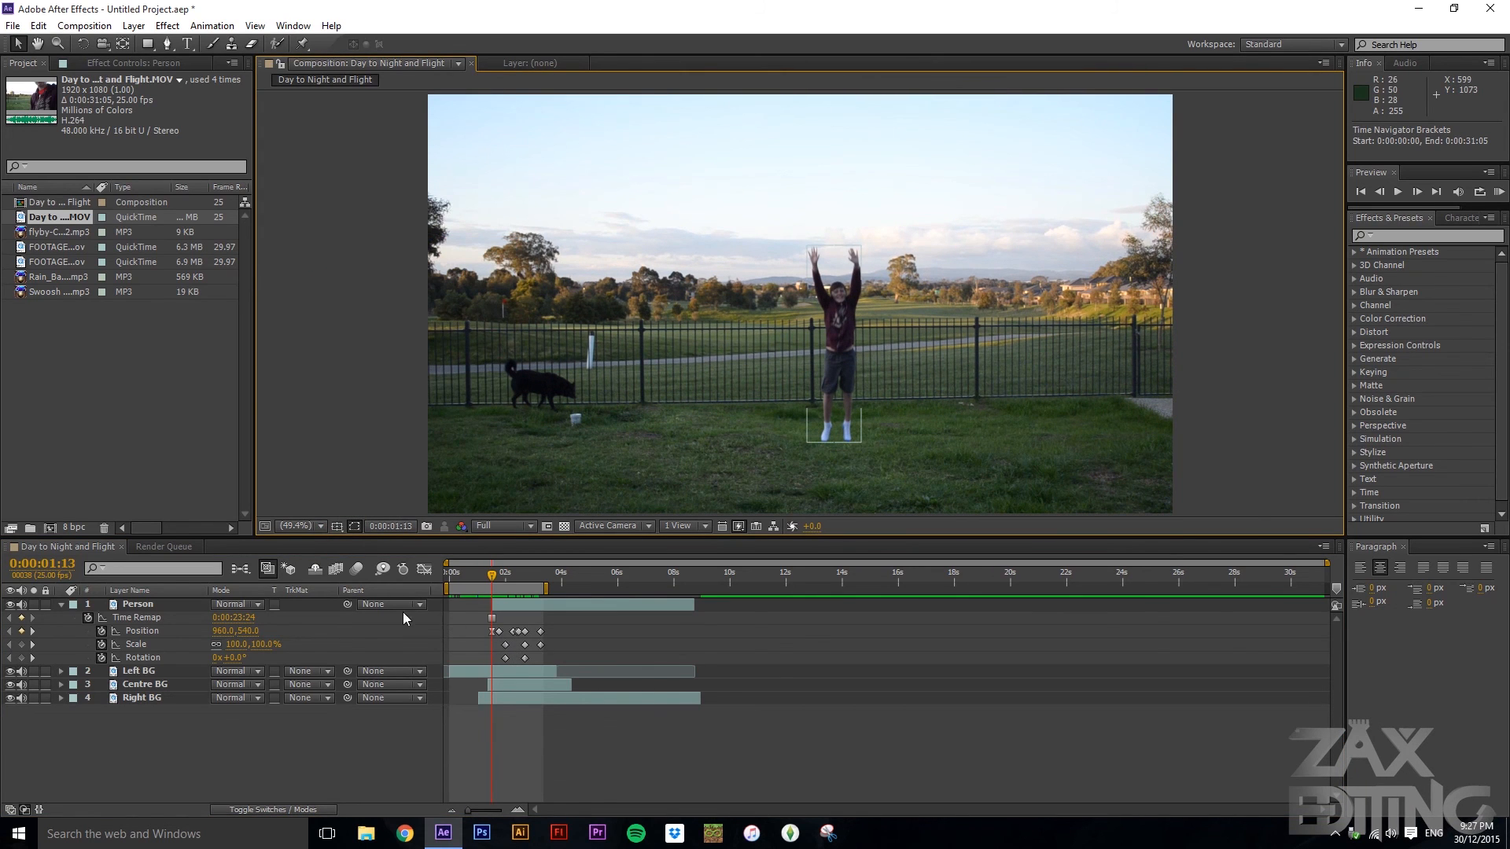
{"action": "left_click", "coordinate": [139, 607]}
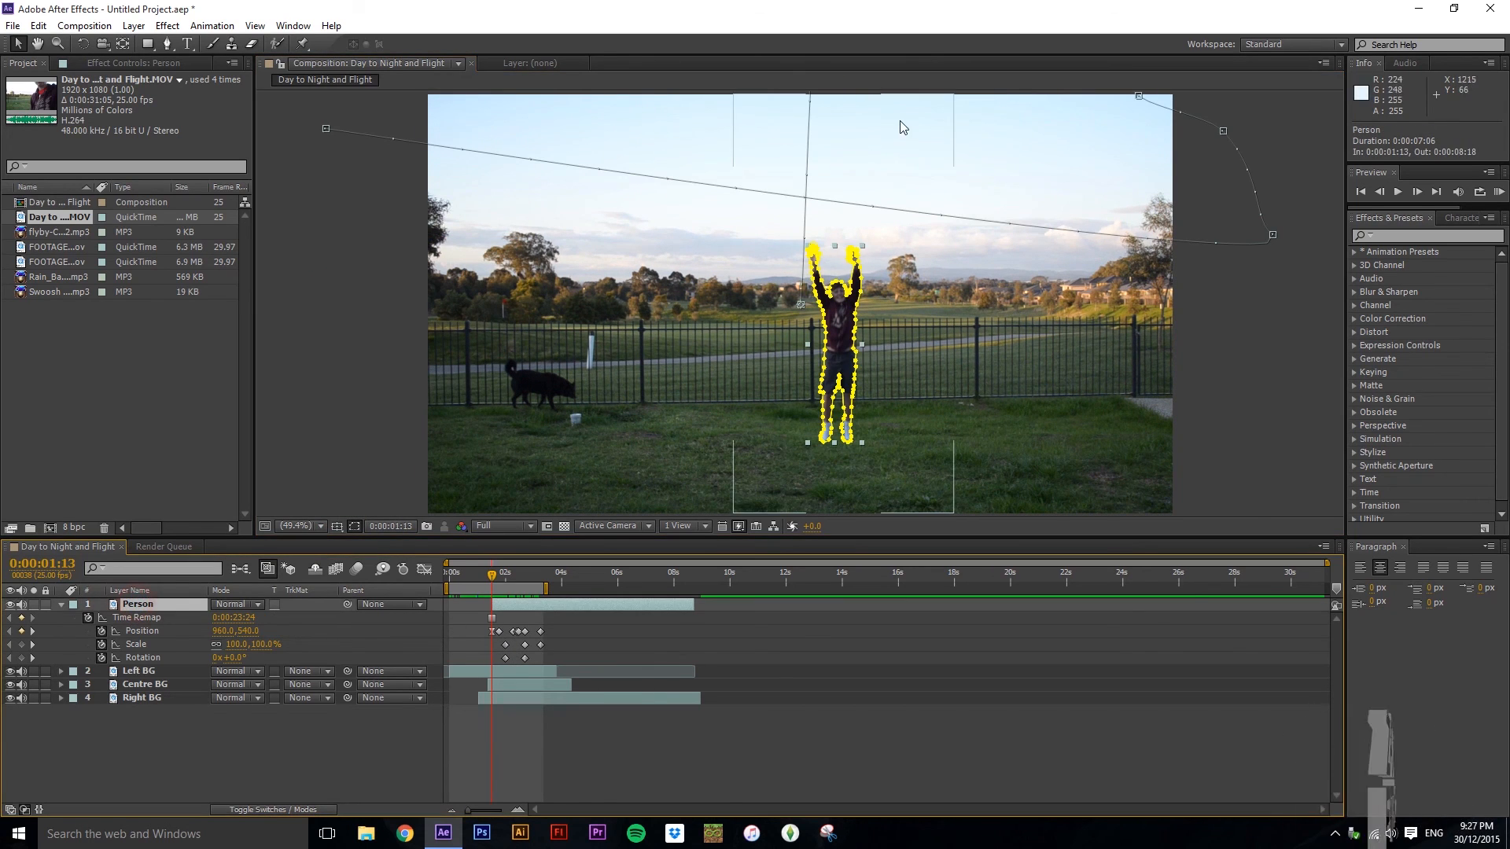
{"action": "left_click", "coordinate": [355, 770]}
{"action": "left_click", "coordinate": [158, 606]}
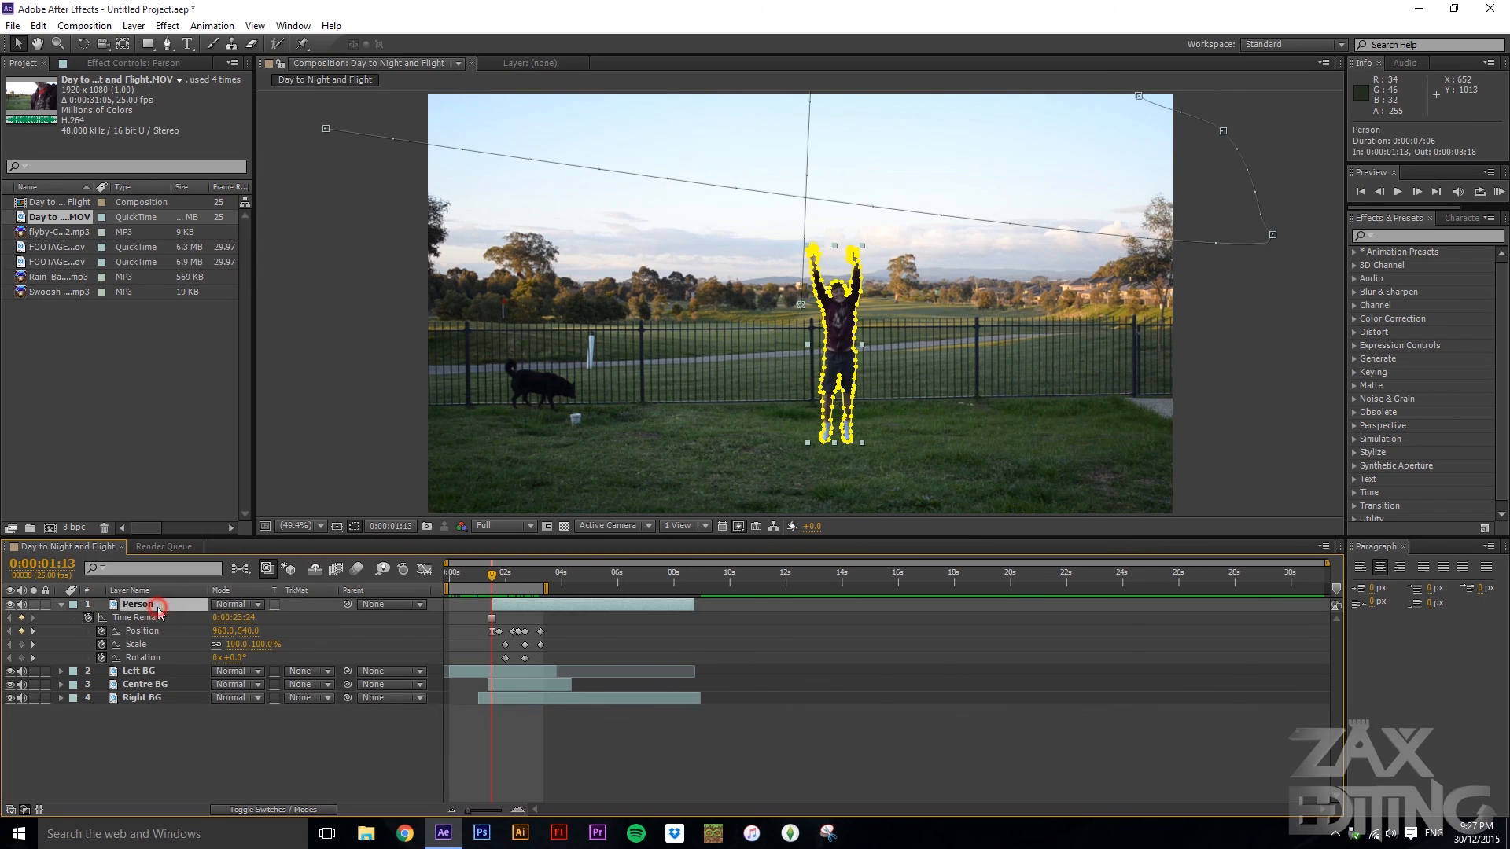
{"action": "left_click", "coordinate": [1405, 238]}
{"action": "left_click", "coordinate": [284, 23]}
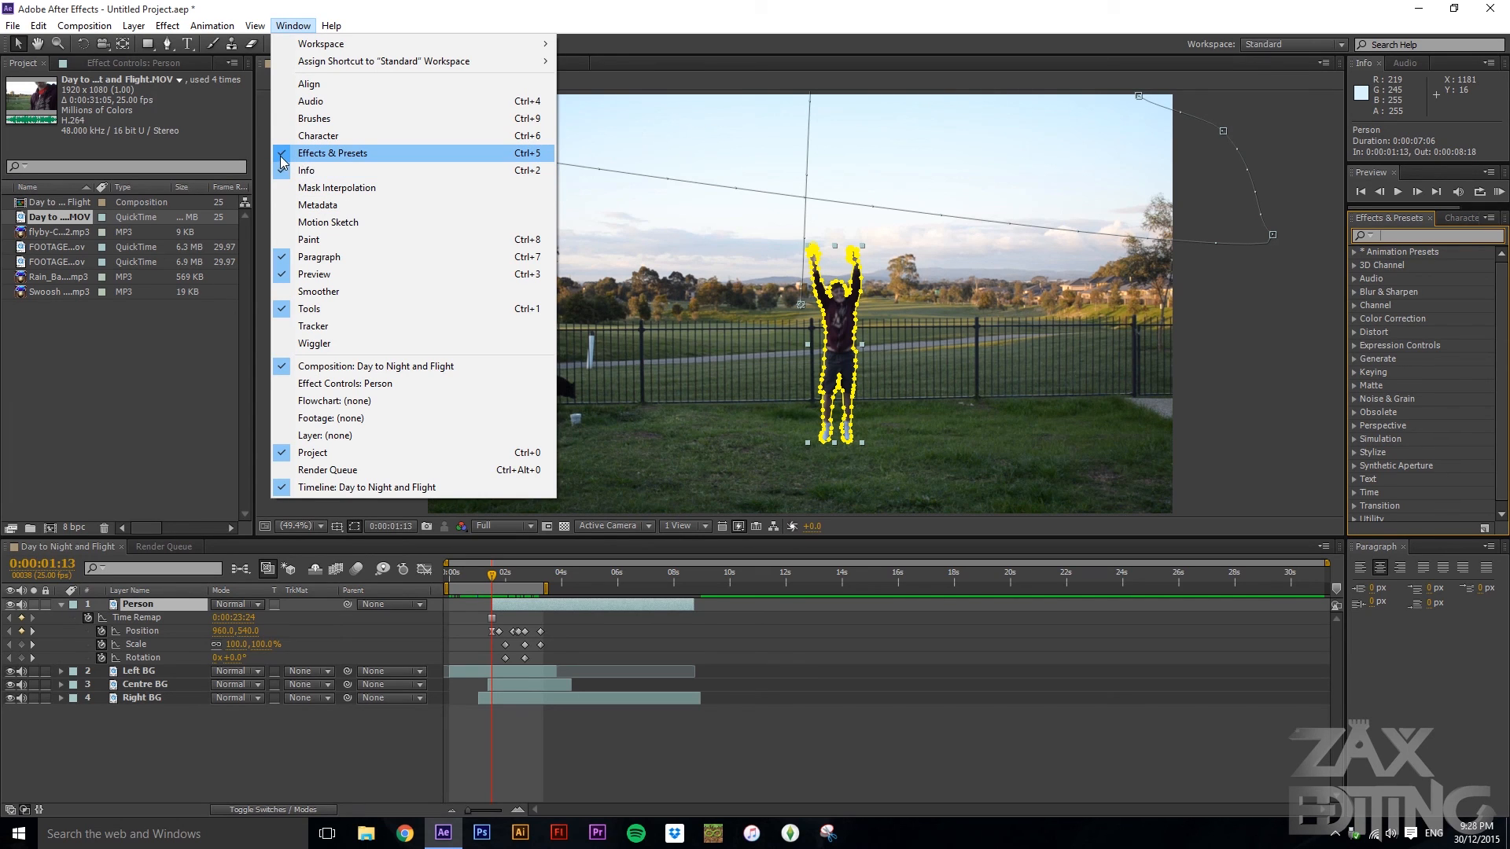
{"action": "left_click", "coordinate": [398, 5]}
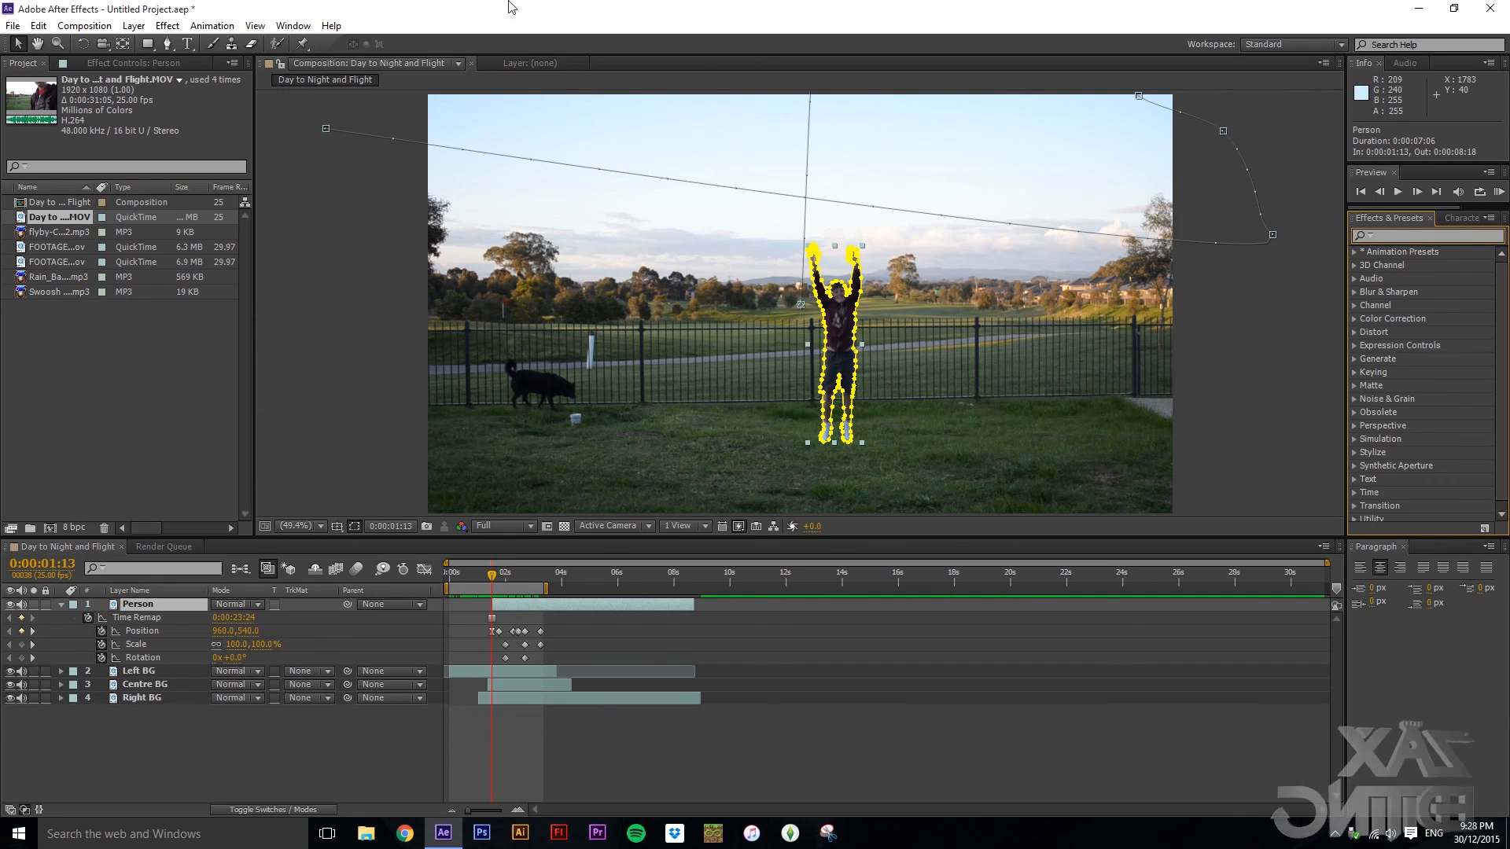
{"action": "left_click", "coordinate": [163, 24]}
{"action": "left_click", "coordinate": [405, 8]}
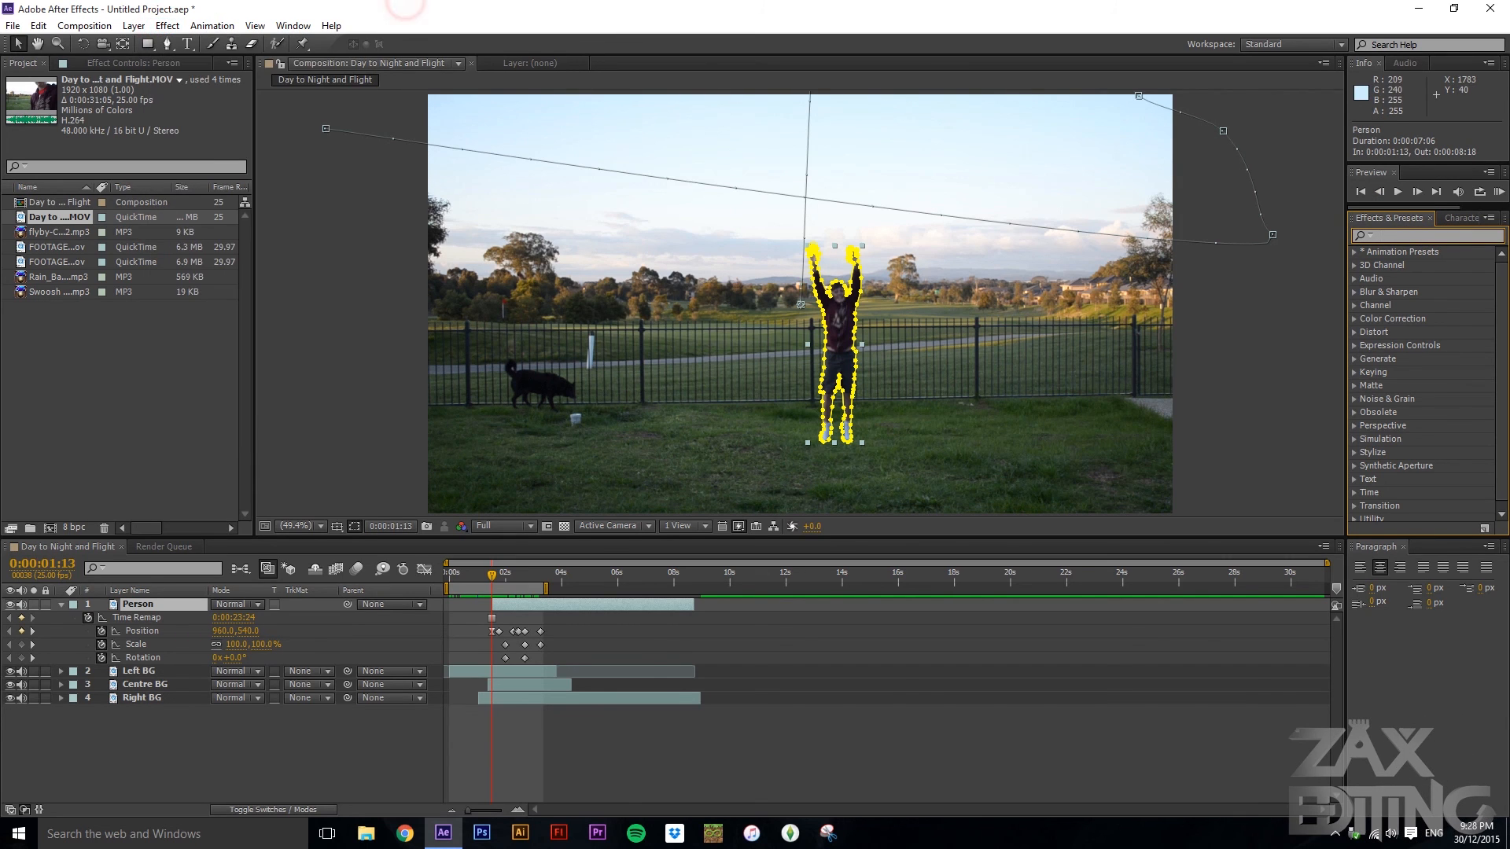
- Search the effects for "fast" and apply Fast Blur to the Person layer
{"action": "left_click", "coordinate": [1409, 234]}
{"action": "type", "text": "fast"}
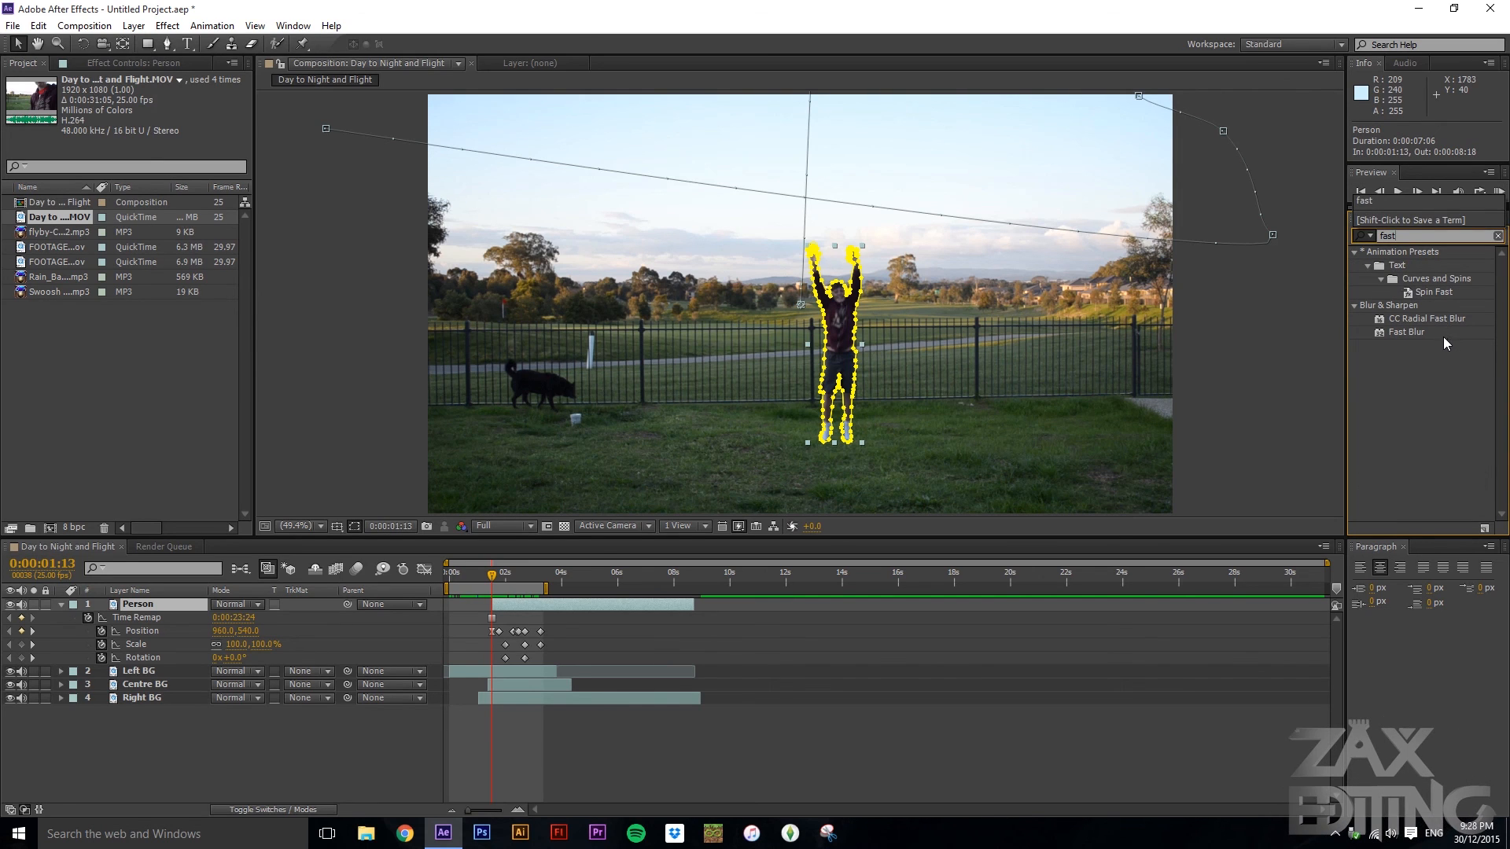
{"action": "left_click_drag", "start_coordinate": [1423, 336], "coordinate": [1180, 414]}
{"action": "left_click_drag", "start_coordinate": [258, 700], "coordinate": [144, 610]}
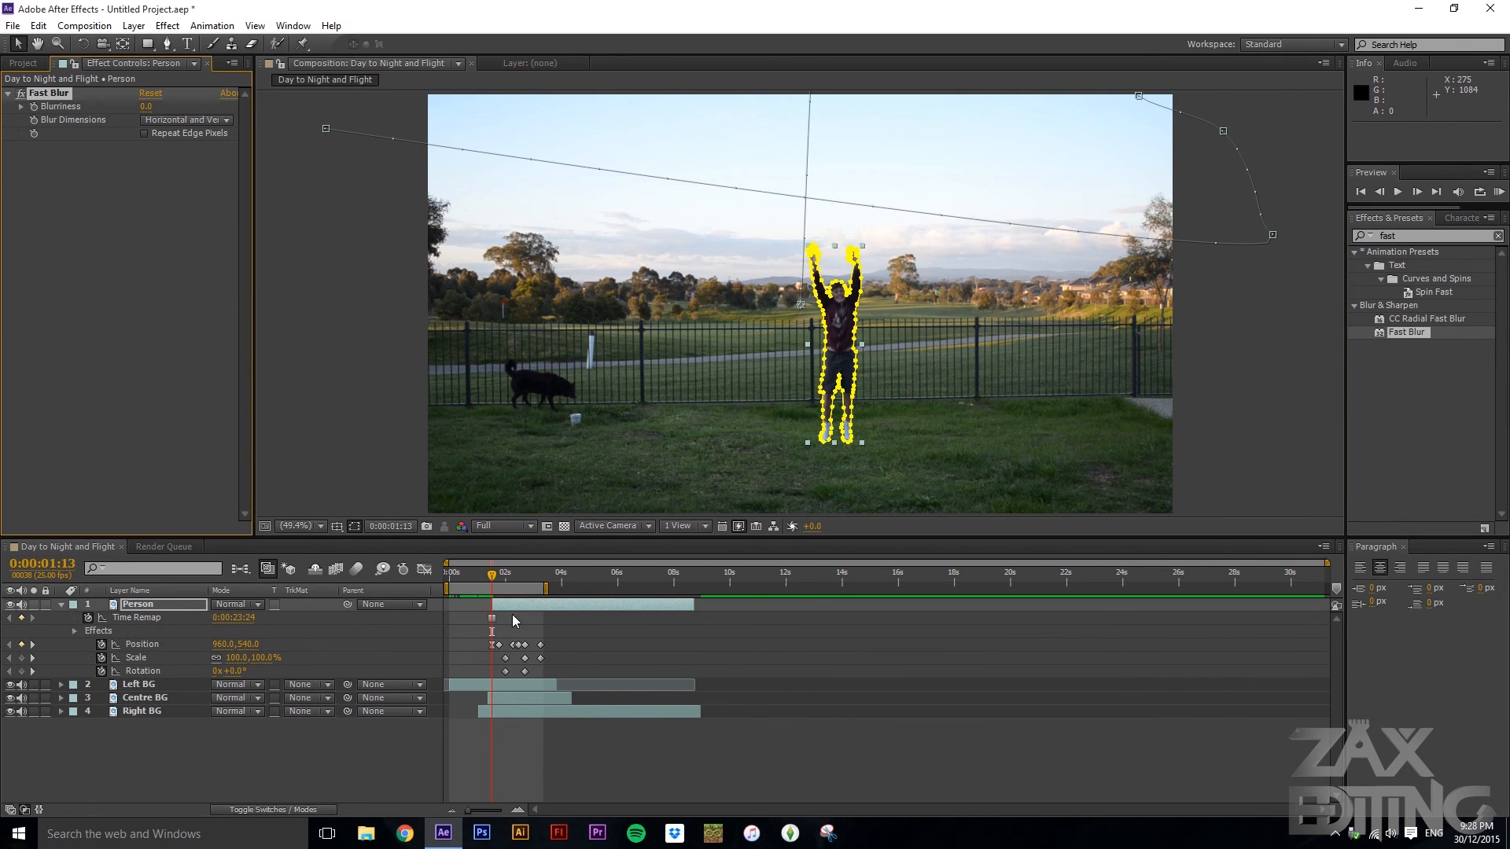
- Keyframe the Fast Blur's Blurriness from 0 at 0:00:01:13 to 27 at 0:00:01:19
{"action": "left_click_drag", "start_coordinate": [474, 810], "coordinate": [493, 810]}
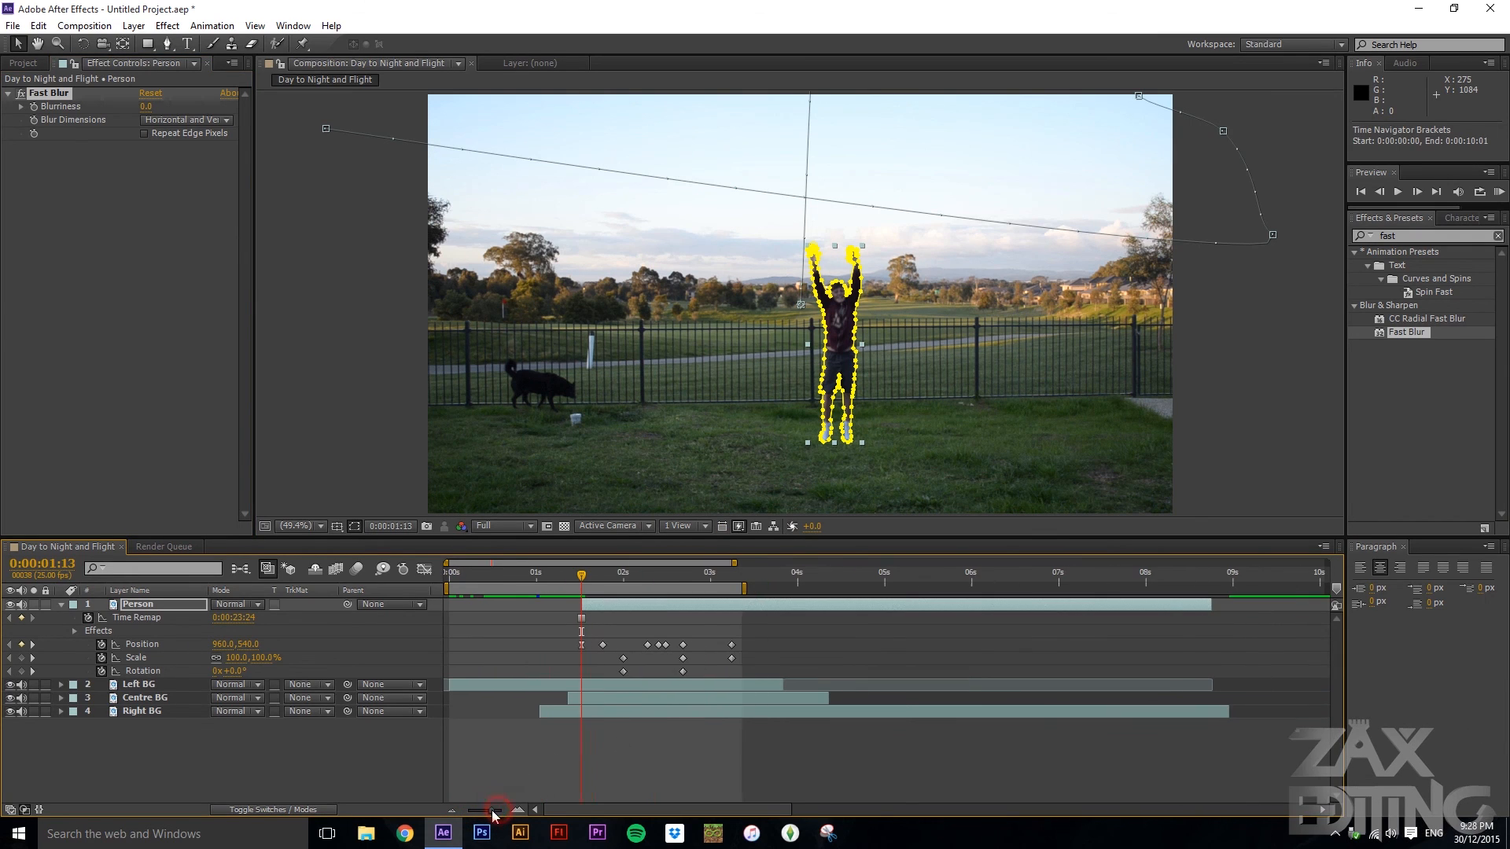
{"action": "left_click", "coordinate": [34, 106]}
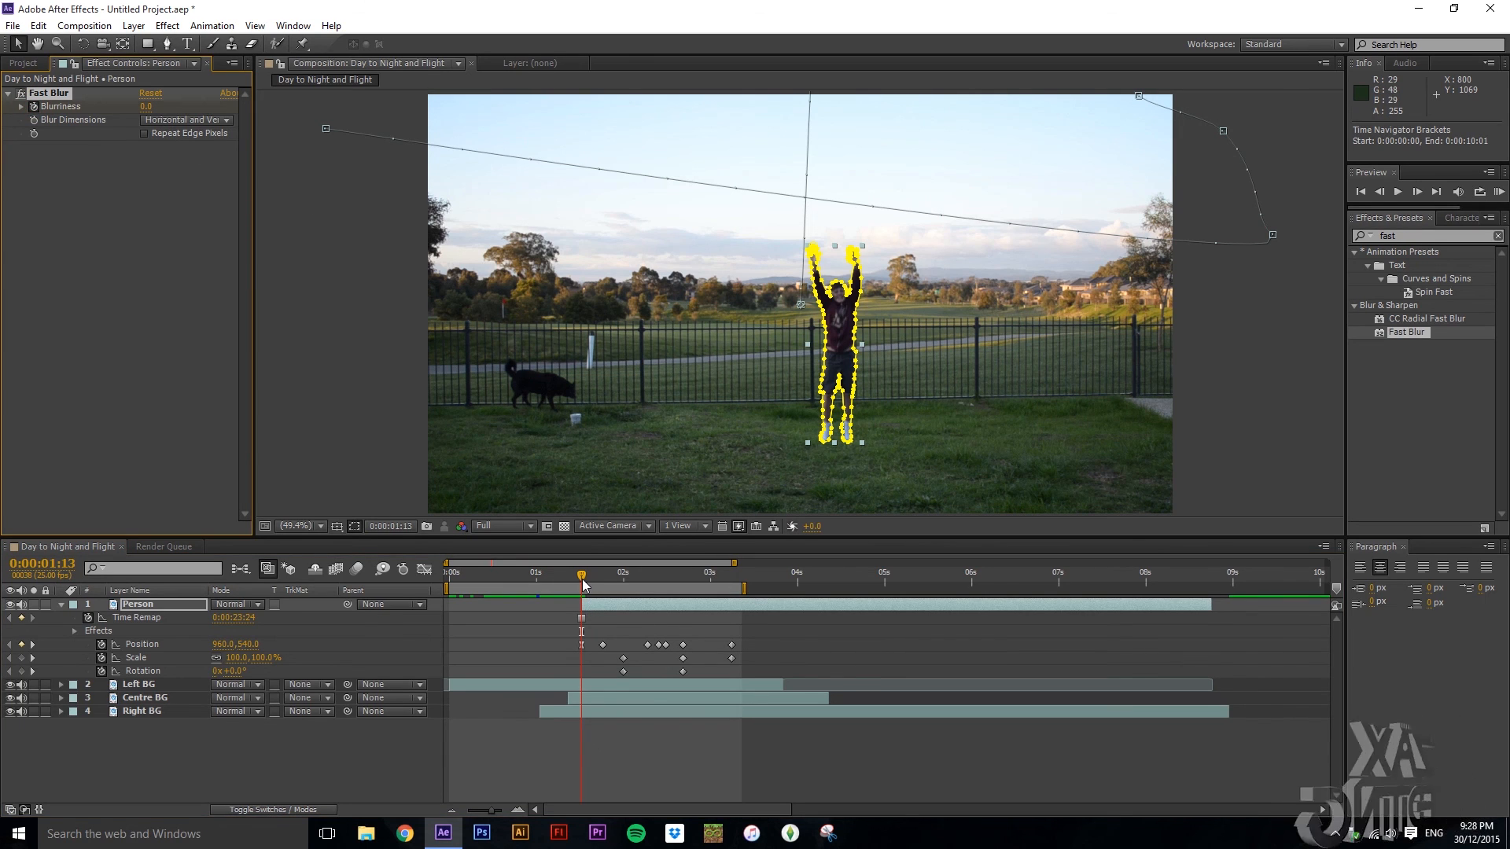
{"action": "left_click_drag", "start_coordinate": [582, 579], "coordinate": [602, 578]}
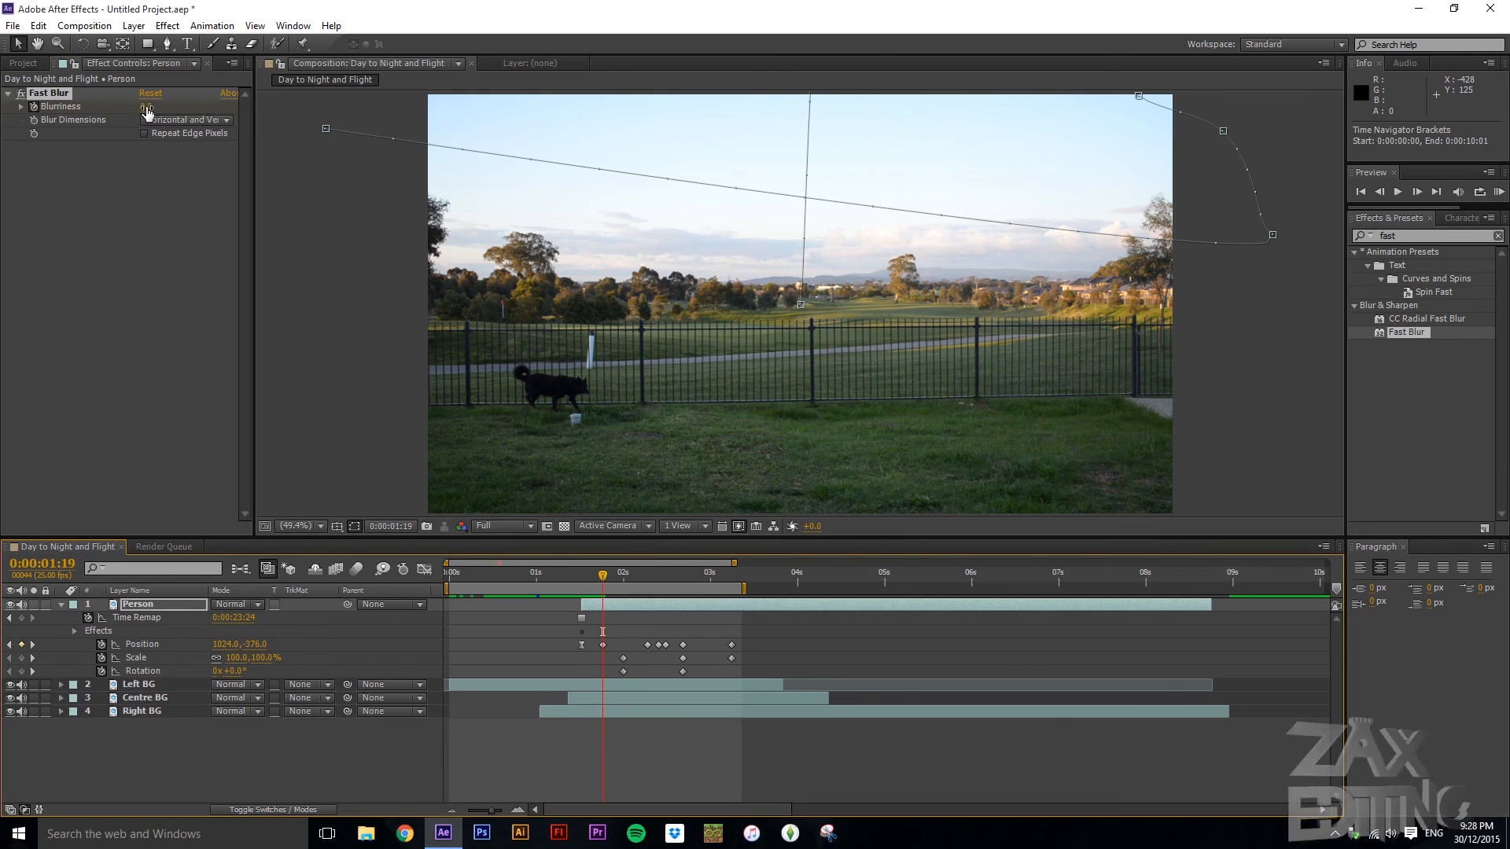
{"action": "left_click_drag", "start_coordinate": [147, 108], "coordinate": [161, 106]}
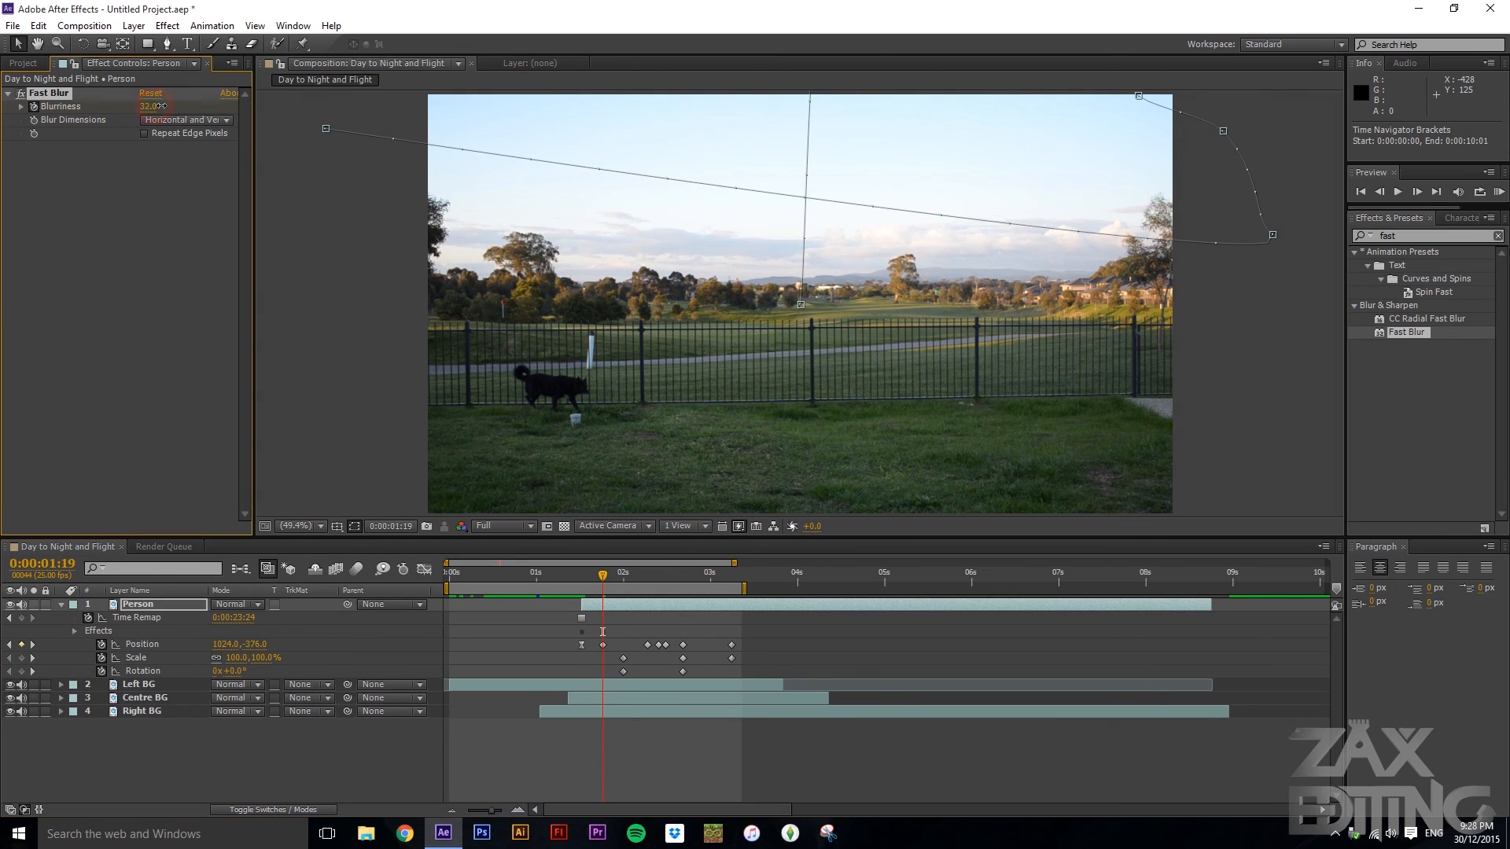
{"action": "left_click_drag", "start_coordinate": [604, 578], "coordinate": [605, 582]}
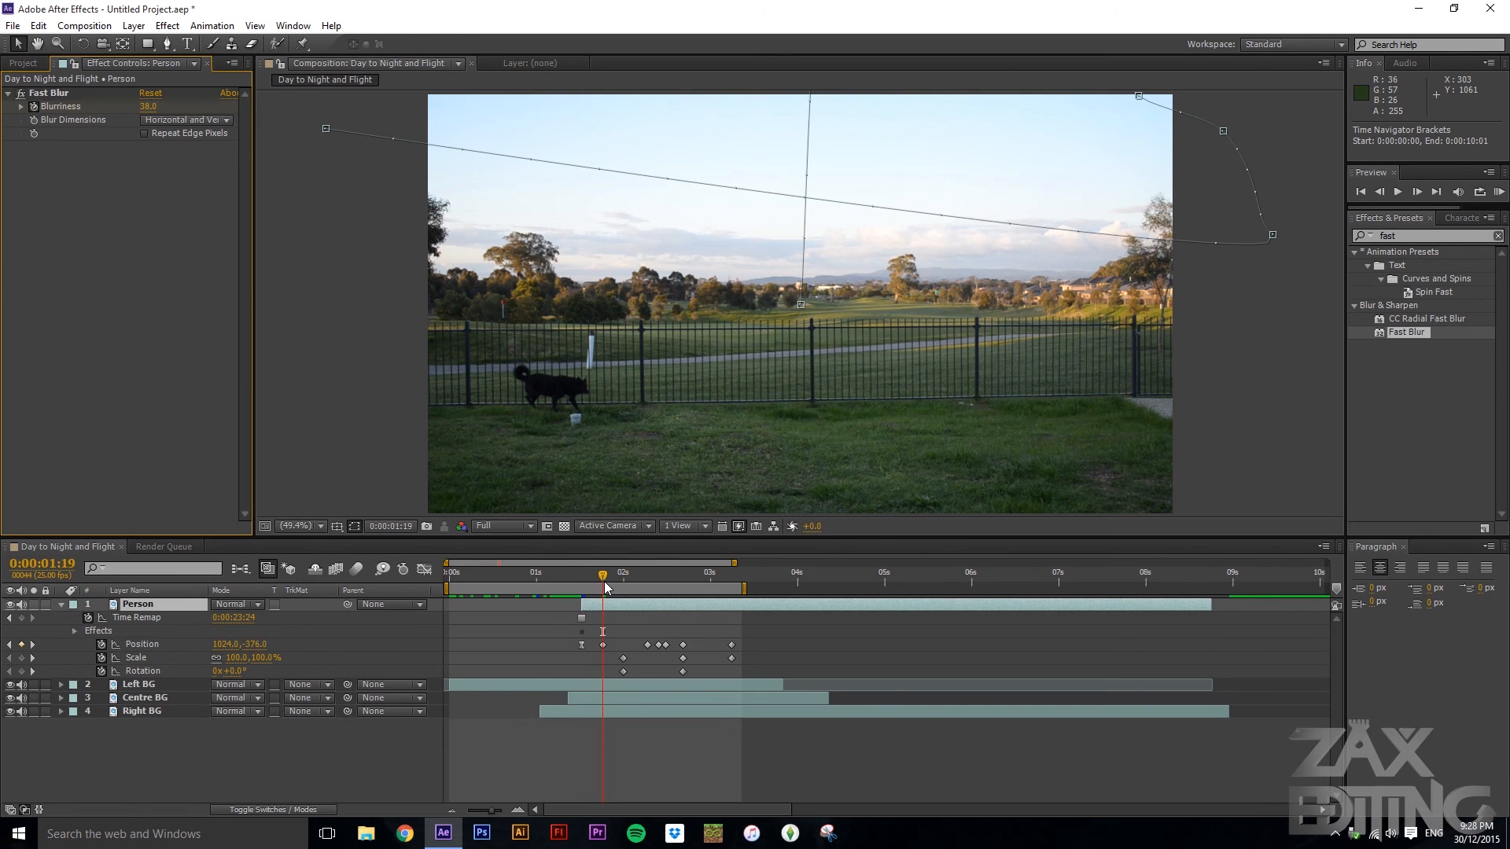
{"action": "left_click", "coordinate": [144, 106]}
{"action": "left_click_drag", "start_coordinate": [136, 105], "coordinate": [135, 105]}
{"action": "left_click", "coordinate": [168, 214]}
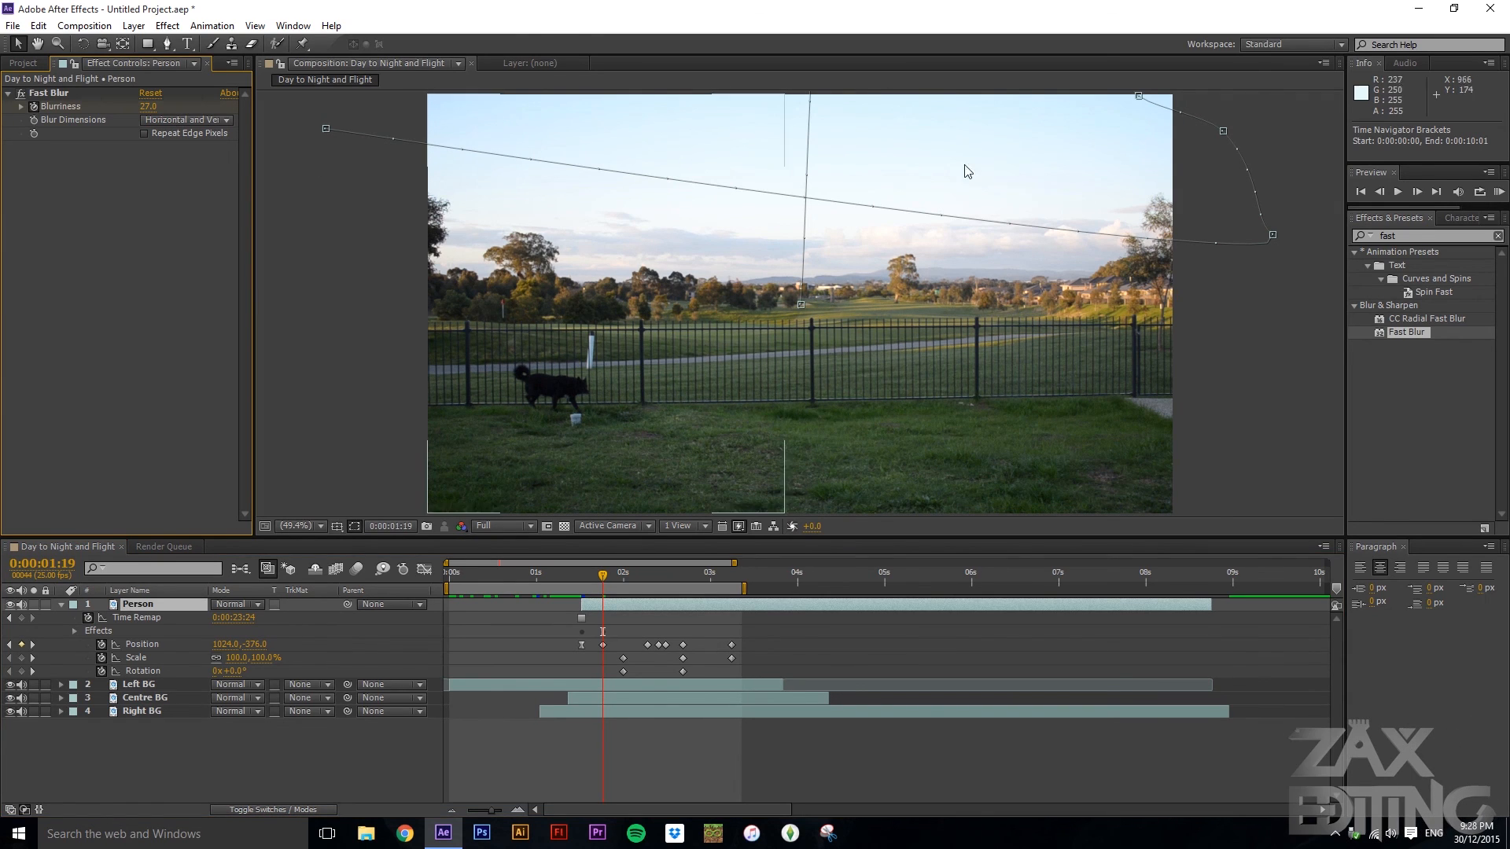
- Set the Fast Blur's Blur Dimensions to Vertical and check the blurred ascent around 0:00:01:17
{"action": "left_click", "coordinate": [187, 120]}
{"action": "left_click", "coordinate": [210, 171]}
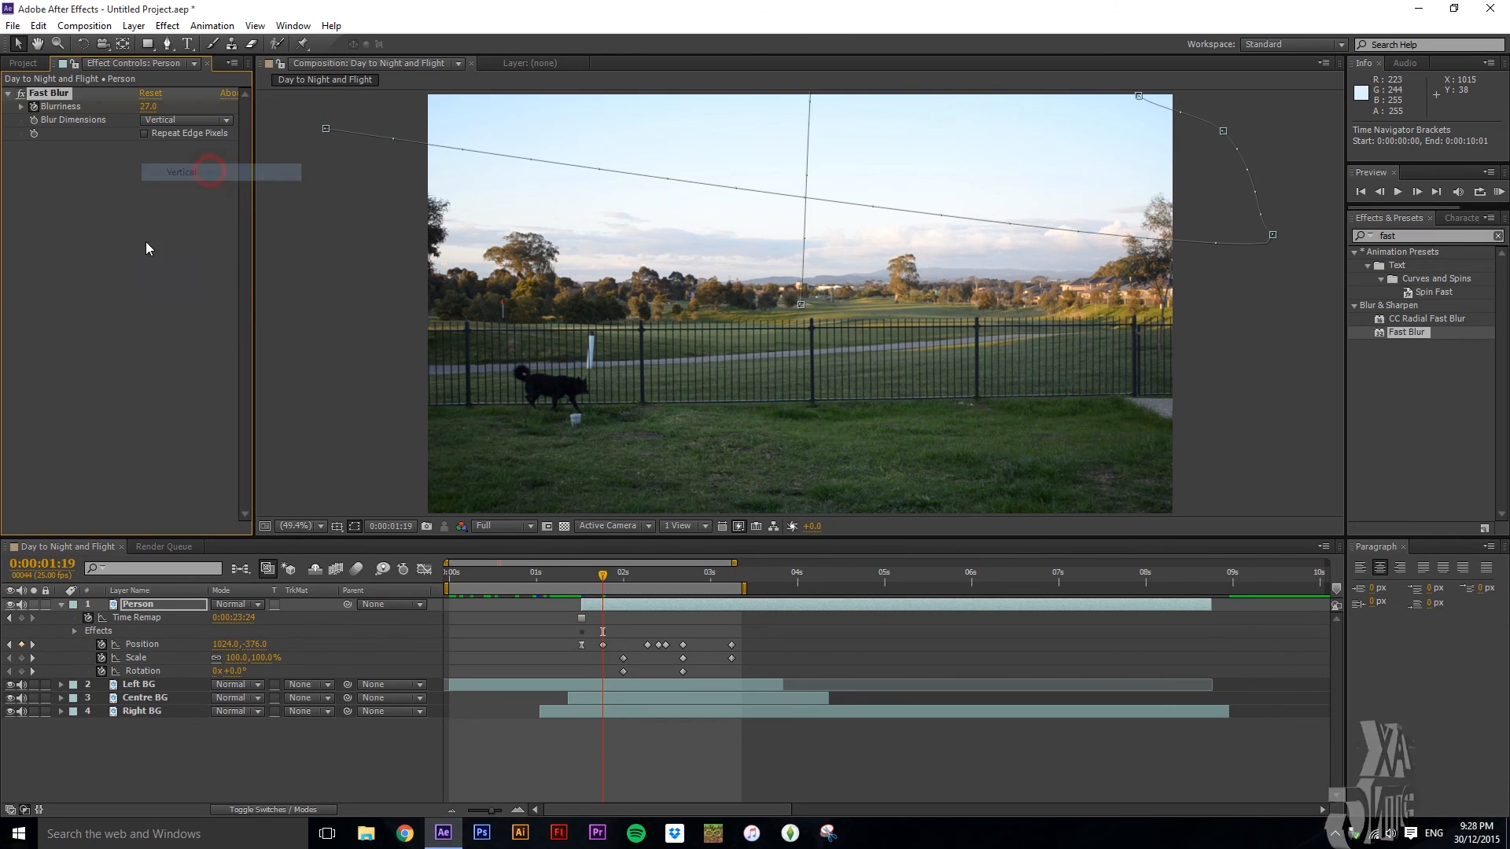
{"action": "left_click_drag", "start_coordinate": [604, 579], "coordinate": [596, 573]}
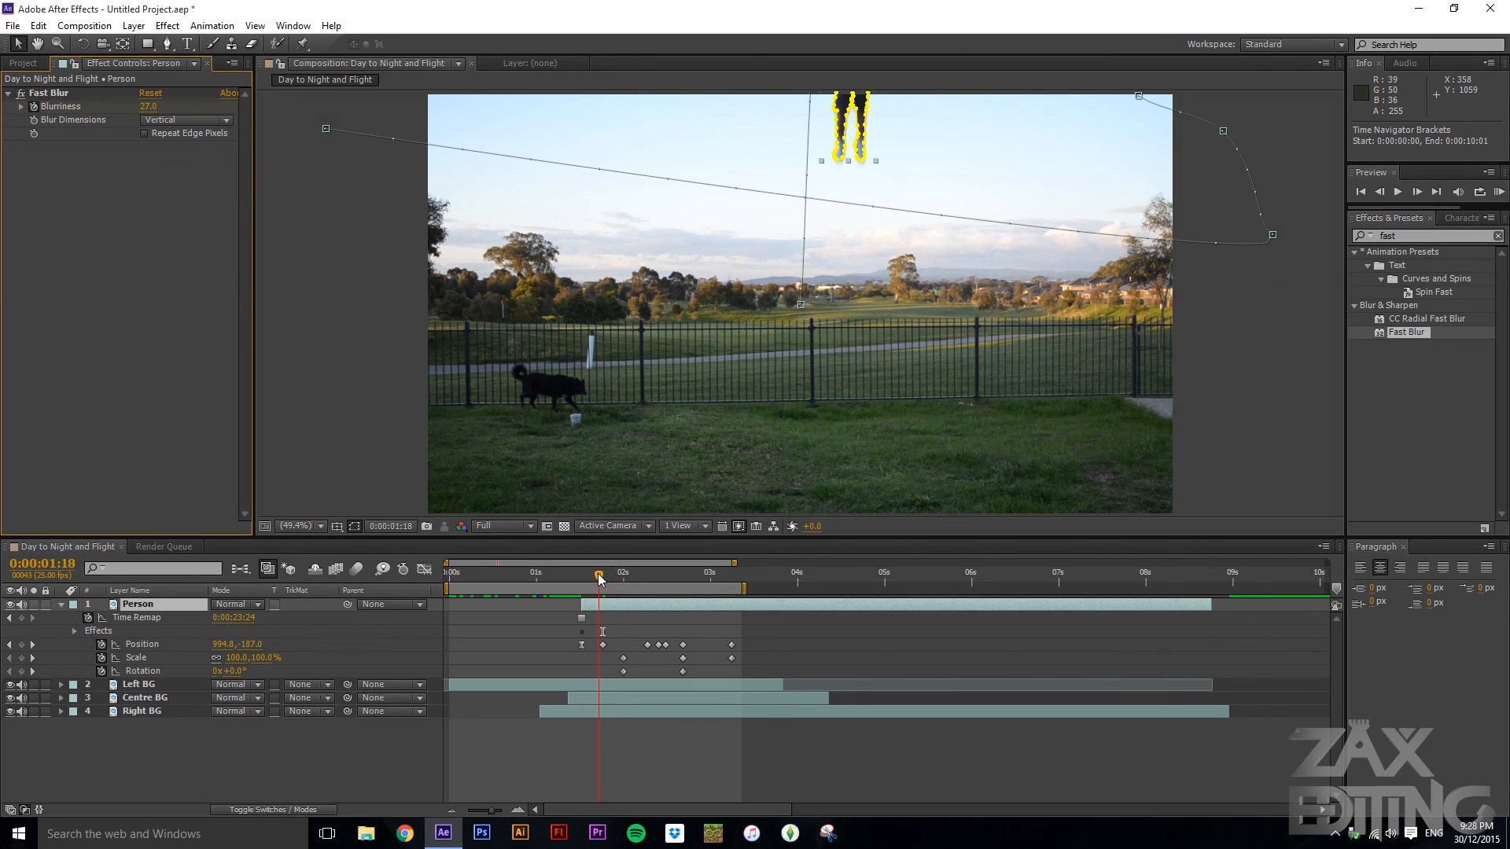
{"action": "left_click", "coordinate": [310, 291]}
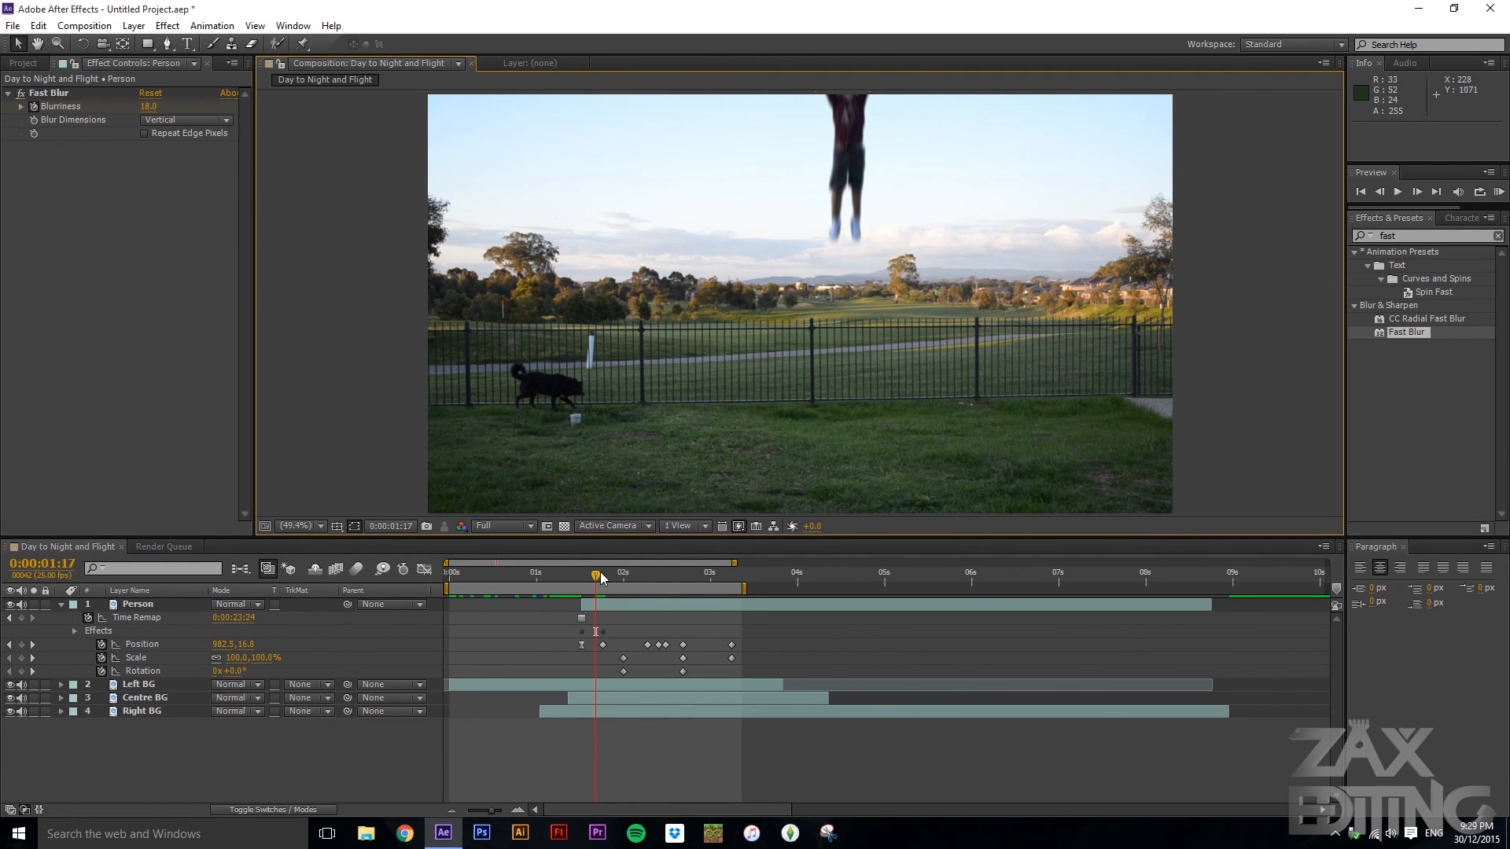
- Expand the Person layer's Fast Blur properties and add a Blurriness keyframe of 27 at 0:00:02:17
{"action": "left_click_drag", "start_coordinate": [601, 573], "coordinate": [683, 596]}
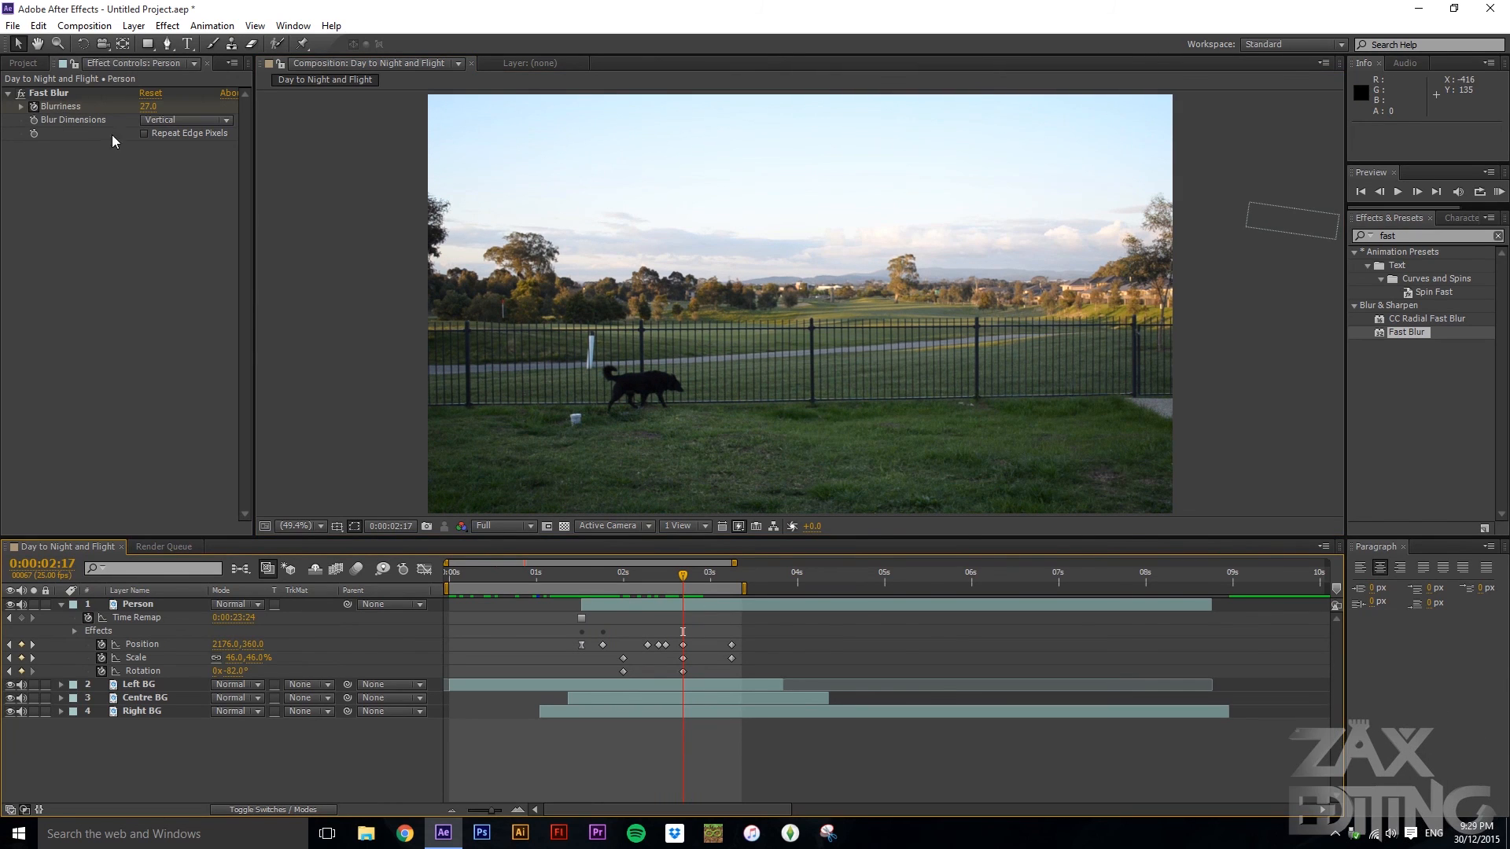
{"action": "left_click", "coordinate": [75, 630]}
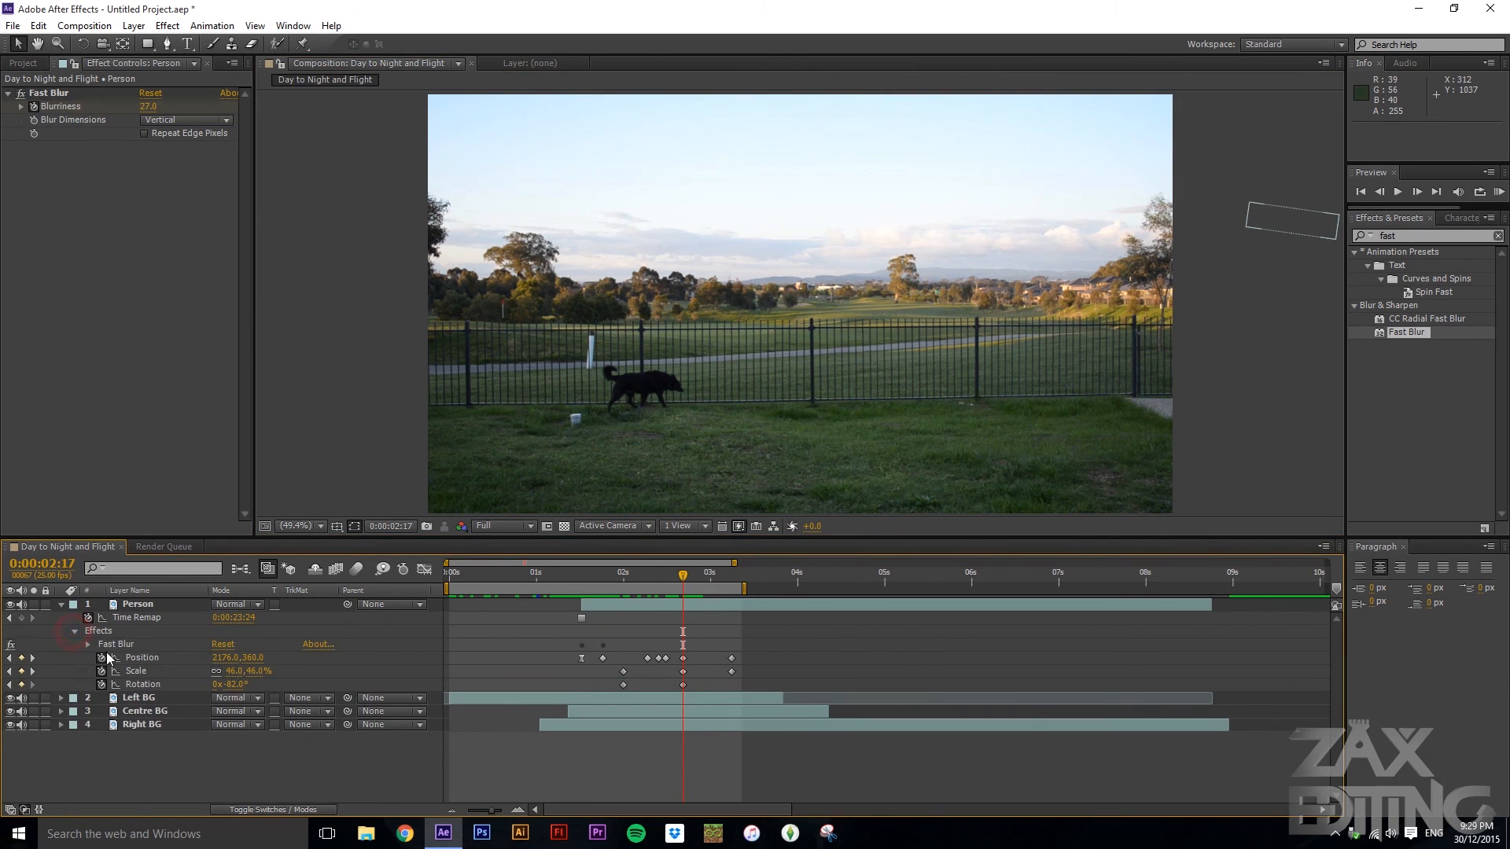
{"action": "left_click", "coordinate": [88, 644]}
{"action": "left_click", "coordinate": [21, 659]}
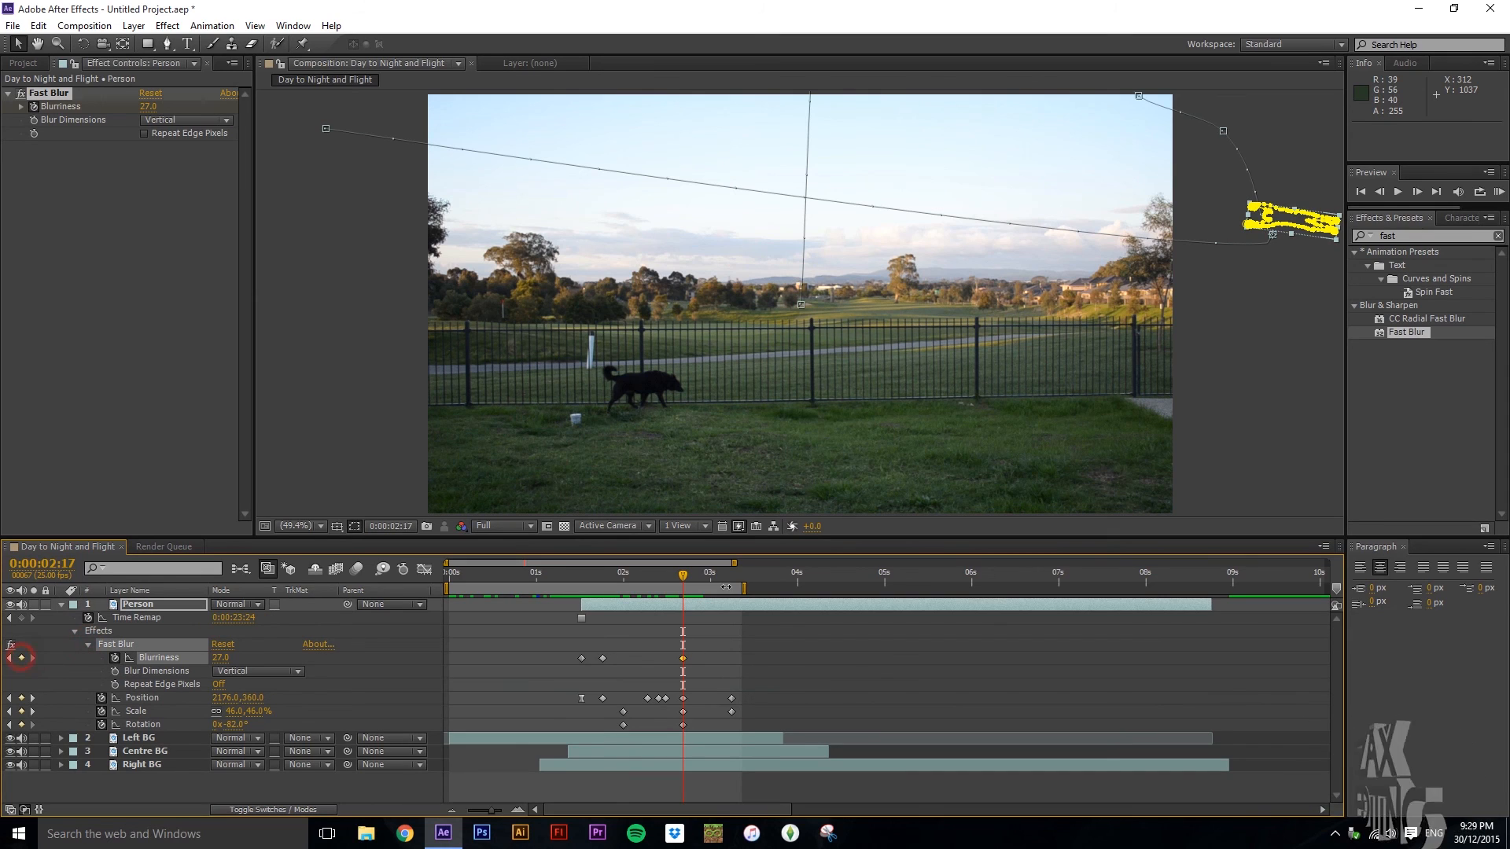
- Add a Blurriness keyframe to the Person layer's Fast Blur at 0:00:03:03 with a value of 62
{"action": "left_click_drag", "start_coordinate": [684, 572], "coordinate": [700, 571]}
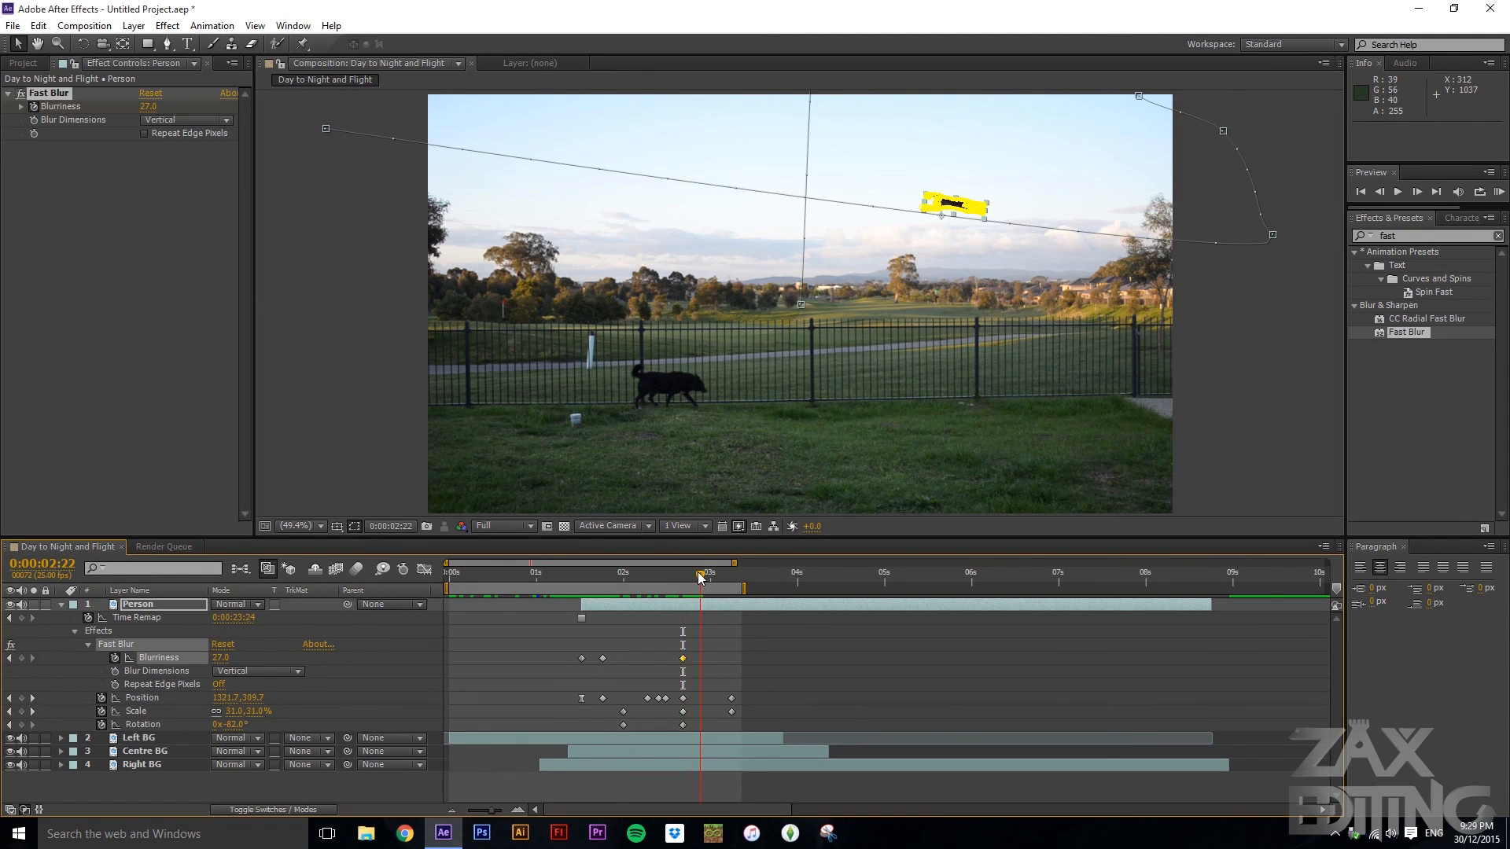
{"action": "left_click_drag", "start_coordinate": [236, 659], "coordinate": [244, 660]}
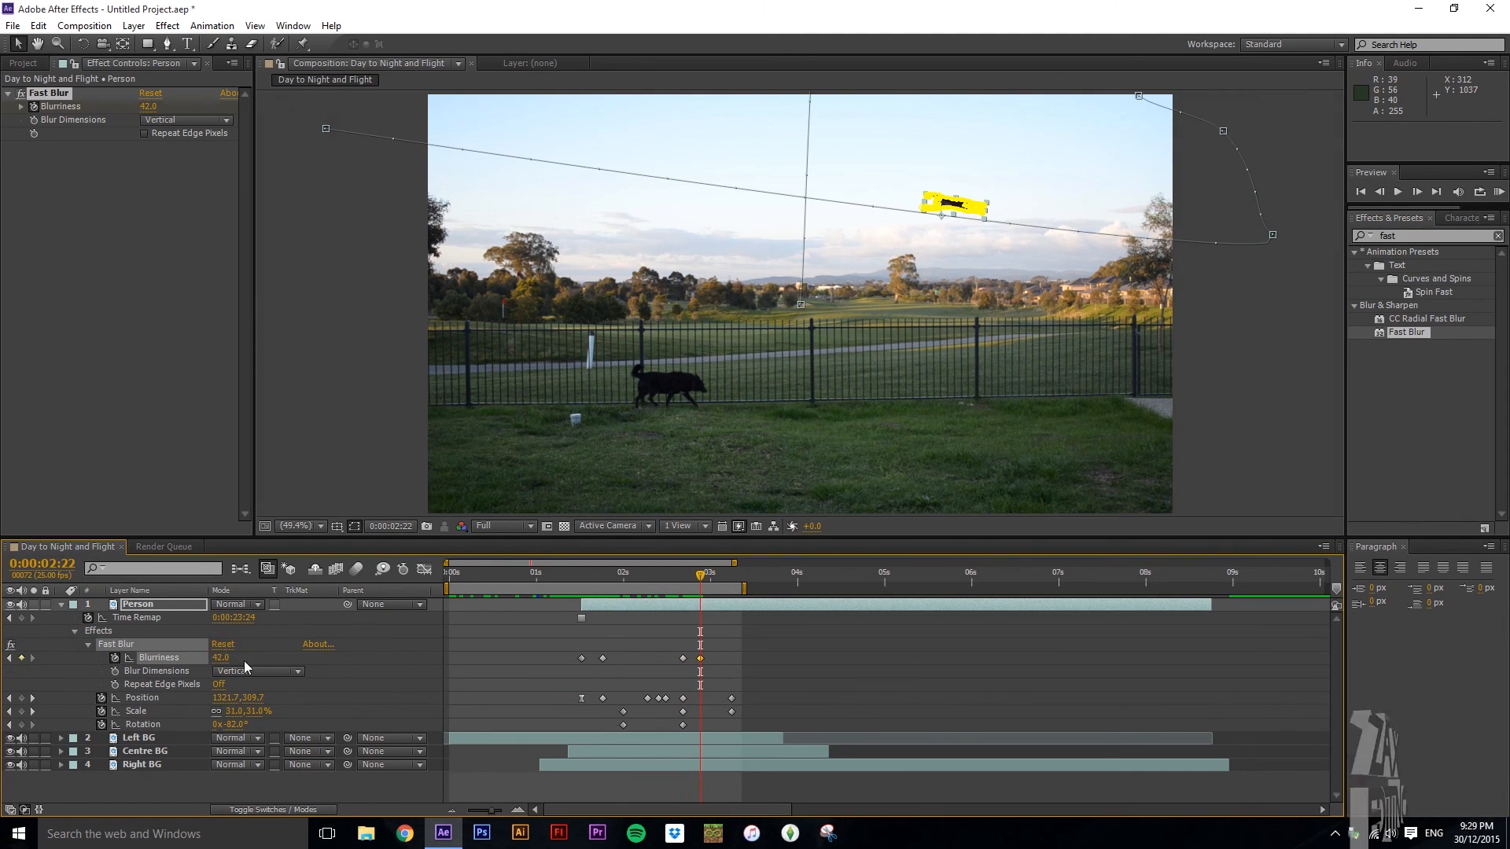
{"action": "left_click", "coordinate": [718, 579]}
{"action": "mouse_move", "coordinate": [717, 579]}
{"action": "left_mouse_down"}
{"action": "mouse_move", "coordinate": [672, 573]}
{"action": "mouse_move", "coordinate": [722, 580]}
{"action": "left_mouse_up"}
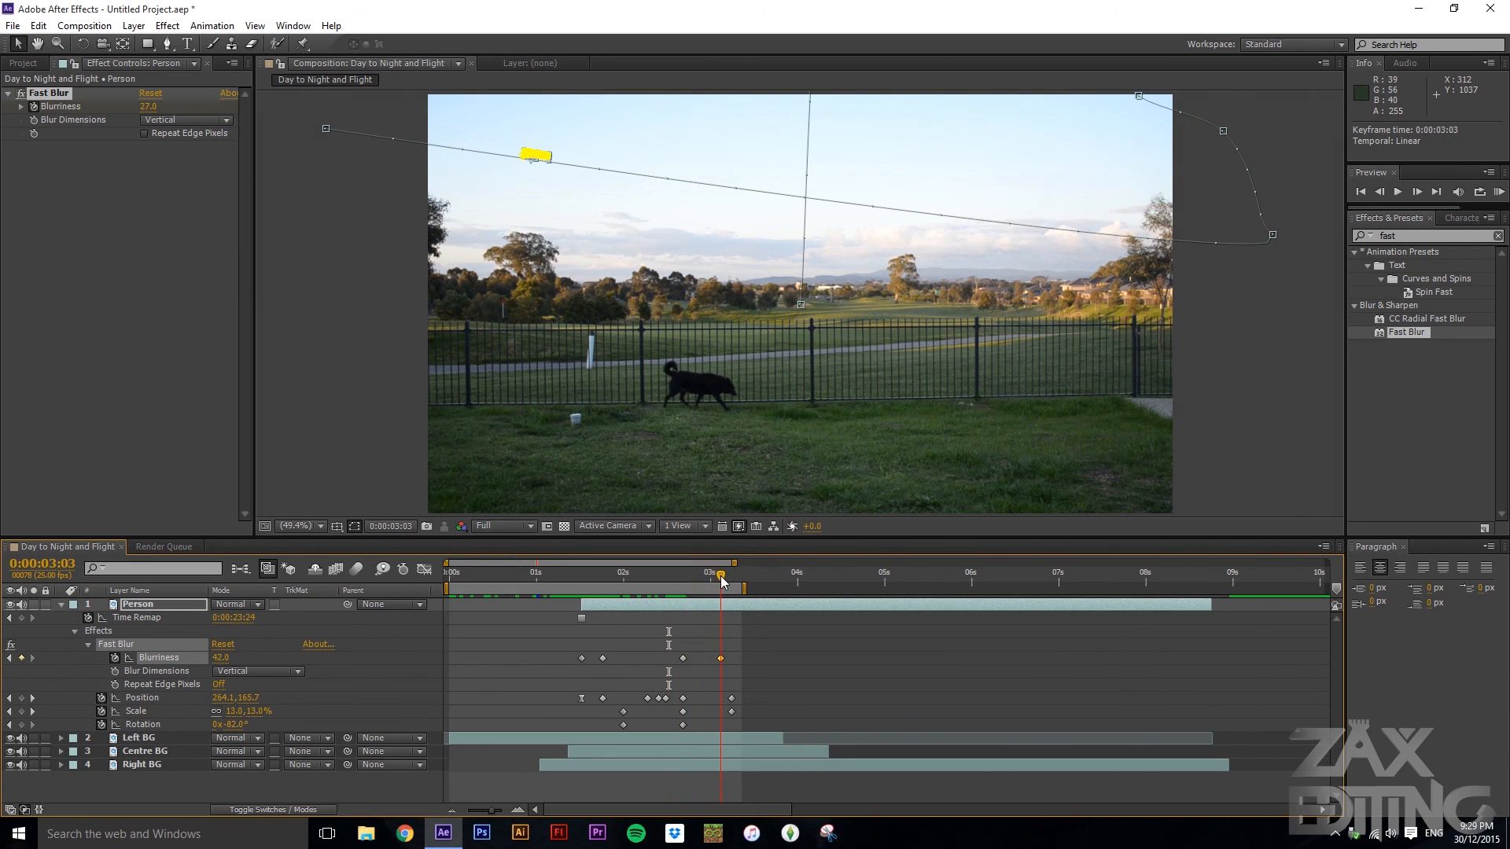
{"action": "left_click", "coordinate": [221, 658]}
{"action": "type", "text": "0"}
{"action": "key", "text": "Return"}
- Check the blurred flight, return to 0:00:01:13 and collapse the Person layer's properties
{"action": "left_click", "coordinate": [648, 577]}
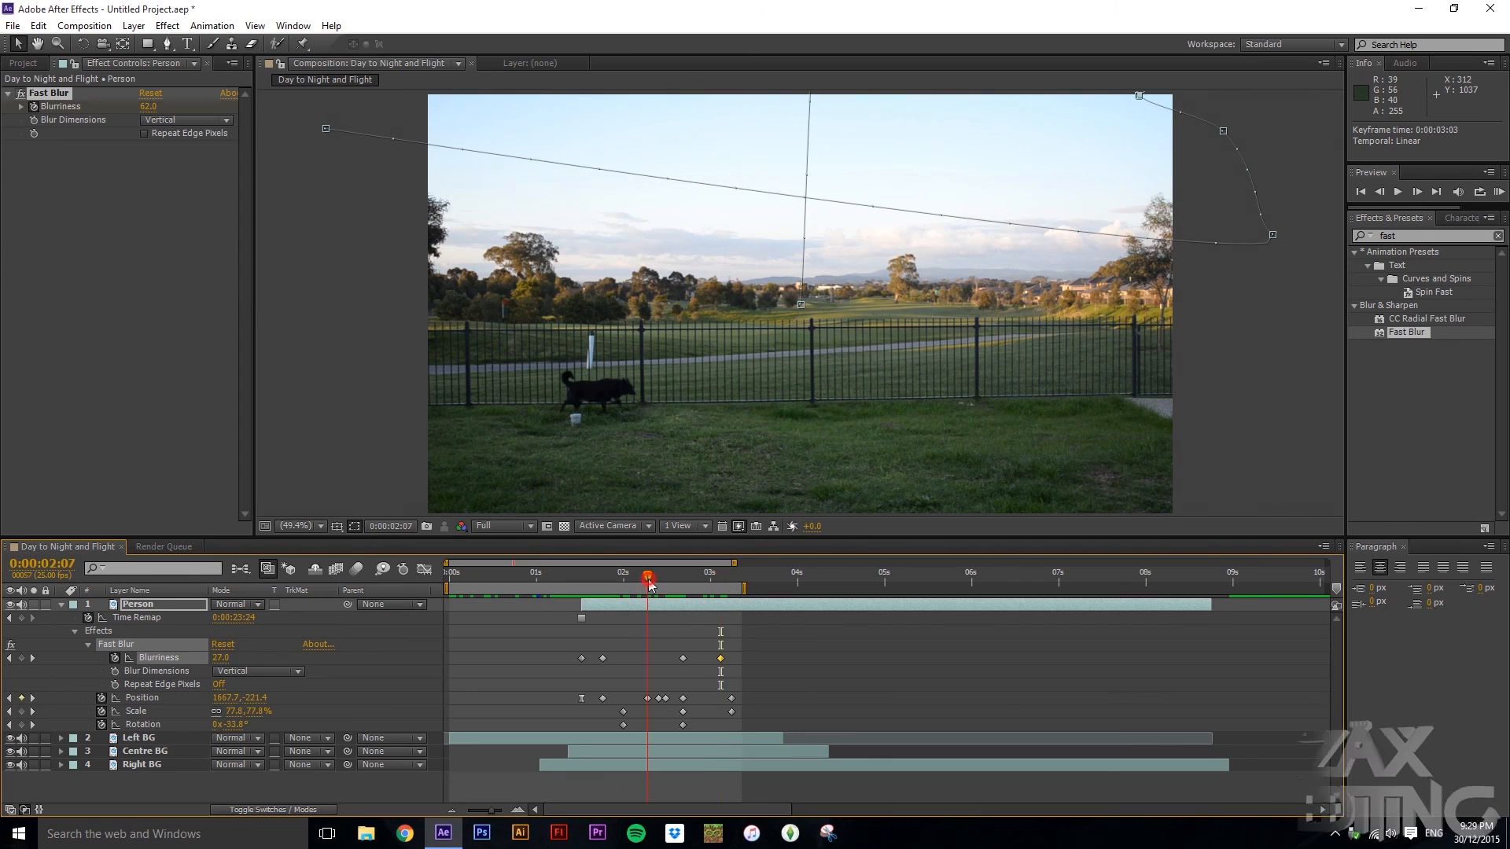
{"action": "left_click", "coordinate": [771, 462]}
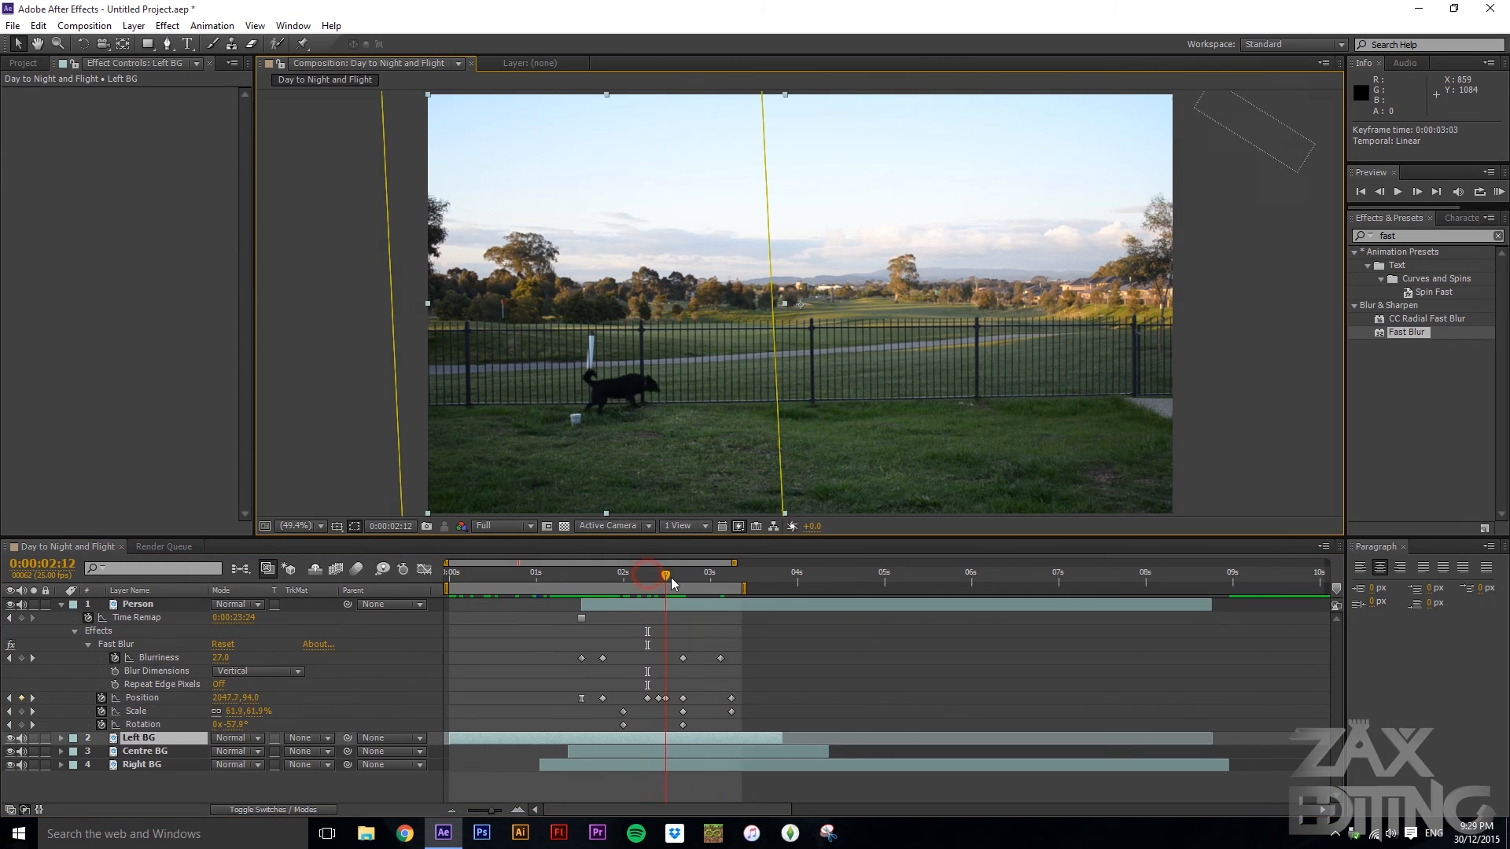
{"action": "left_click_drag", "start_coordinate": [672, 582], "coordinate": [582, 573]}
{"action": "left_click", "coordinate": [314, 421]}
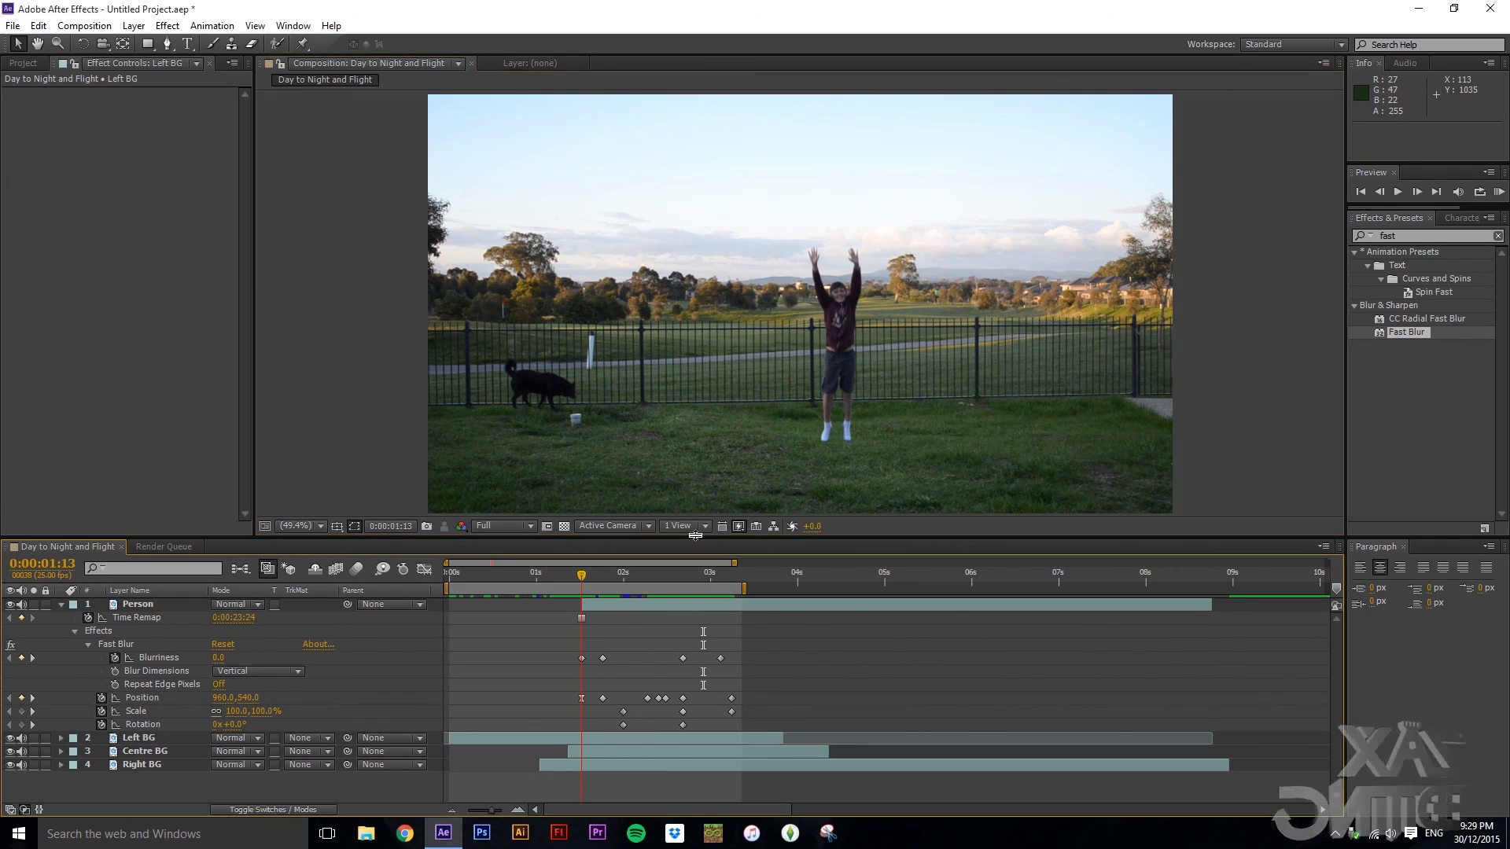
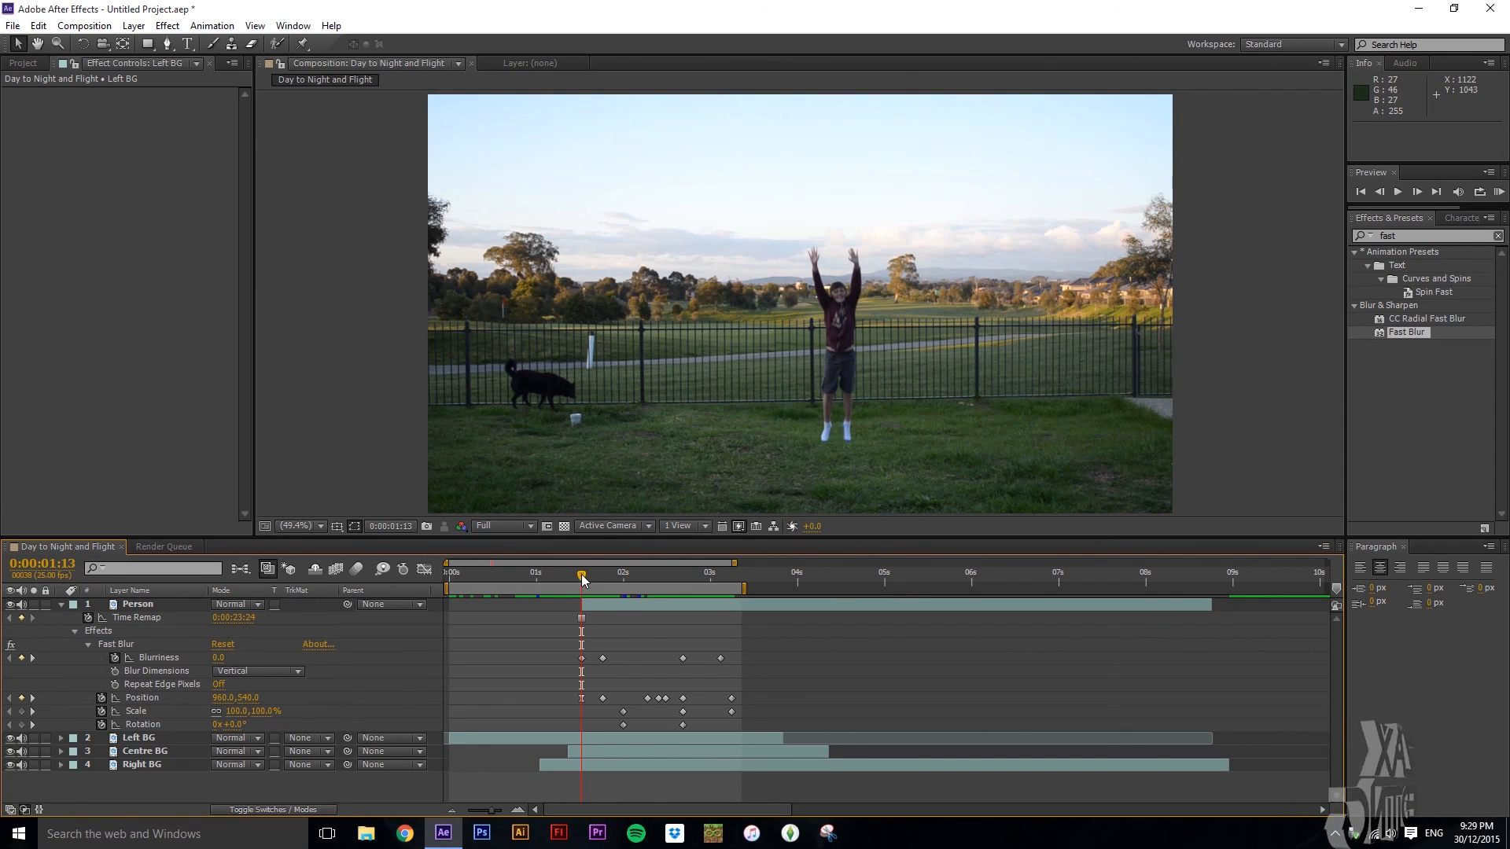
{"action": "left_click_drag", "start_coordinate": [582, 574], "coordinate": [582, 579]}
{"action": "left_click", "coordinate": [61, 604]}
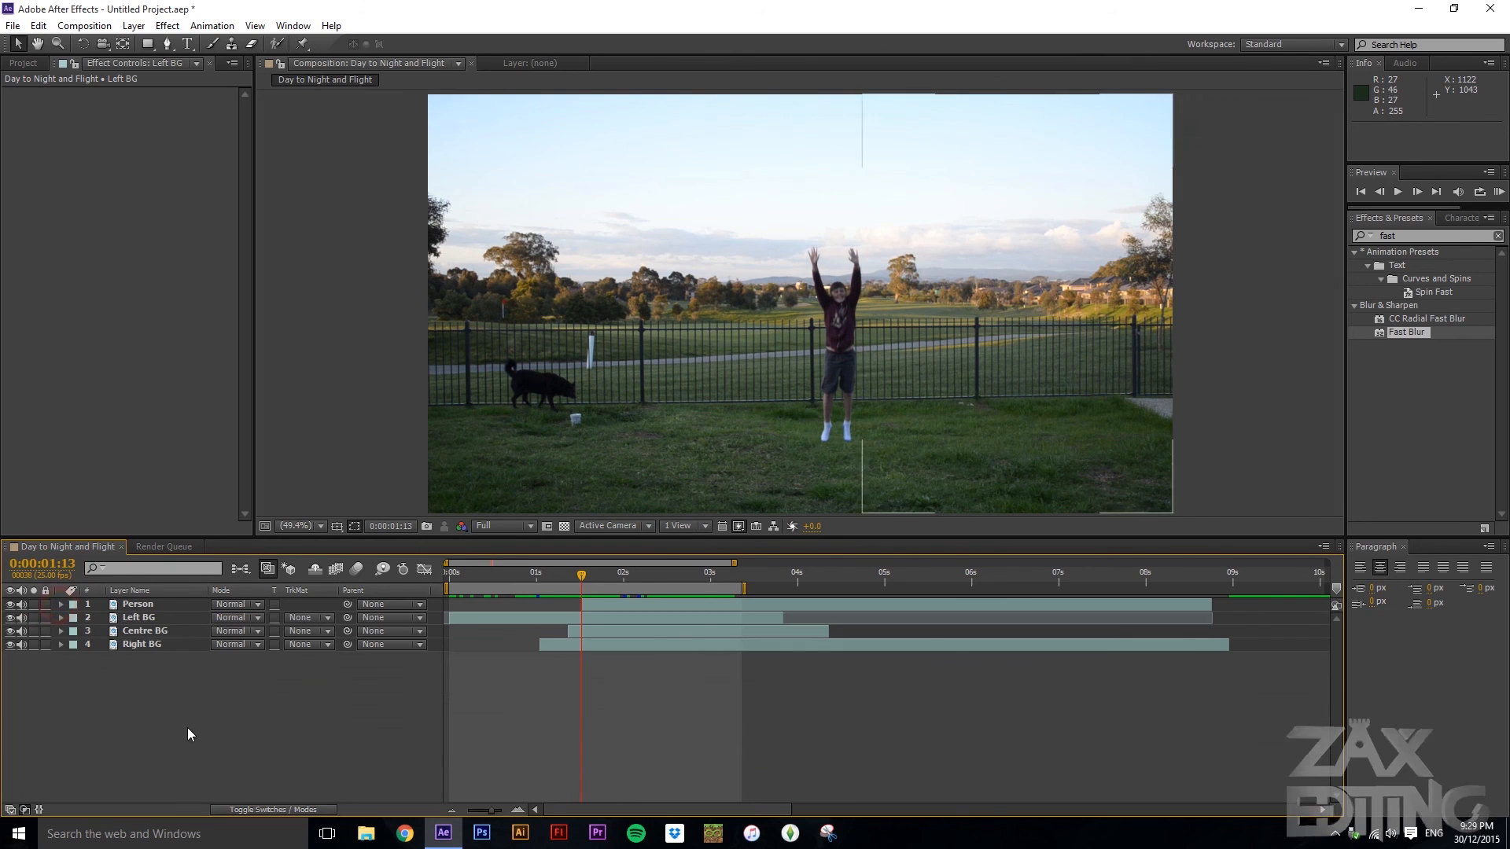
{"action": "left_click_drag", "start_coordinate": [586, 574], "coordinate": [581, 575]}
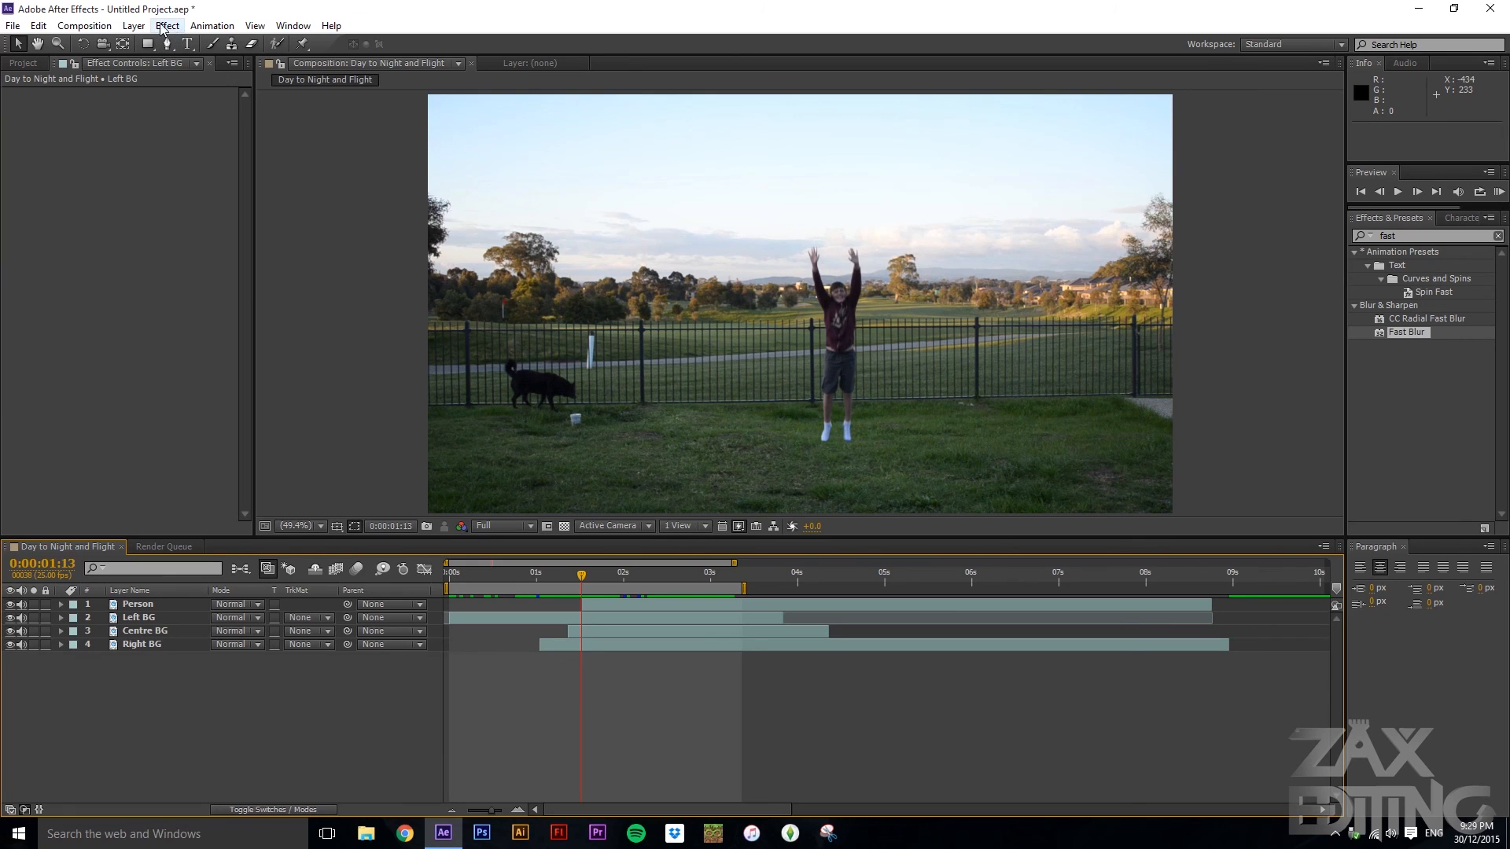
- Add FOOTAGECRATE-Shockwave_1.mov beneath the Person layer, starting at 0:00:01:11
{"action": "left_click", "coordinate": [24, 63]}
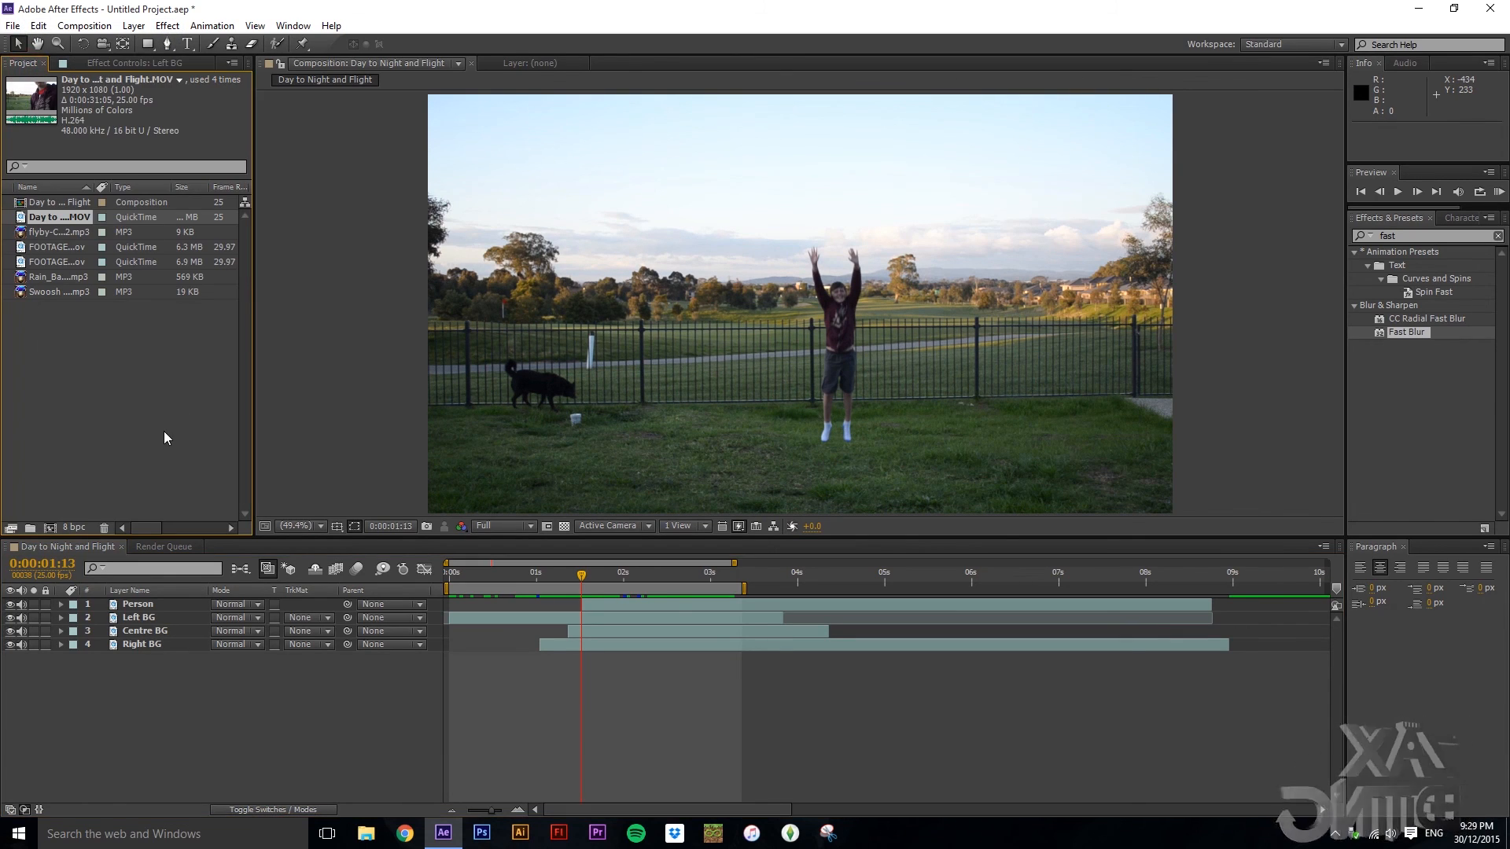
{"action": "left_click", "coordinate": [128, 340]}
{"action": "left_click", "coordinate": [72, 264]}
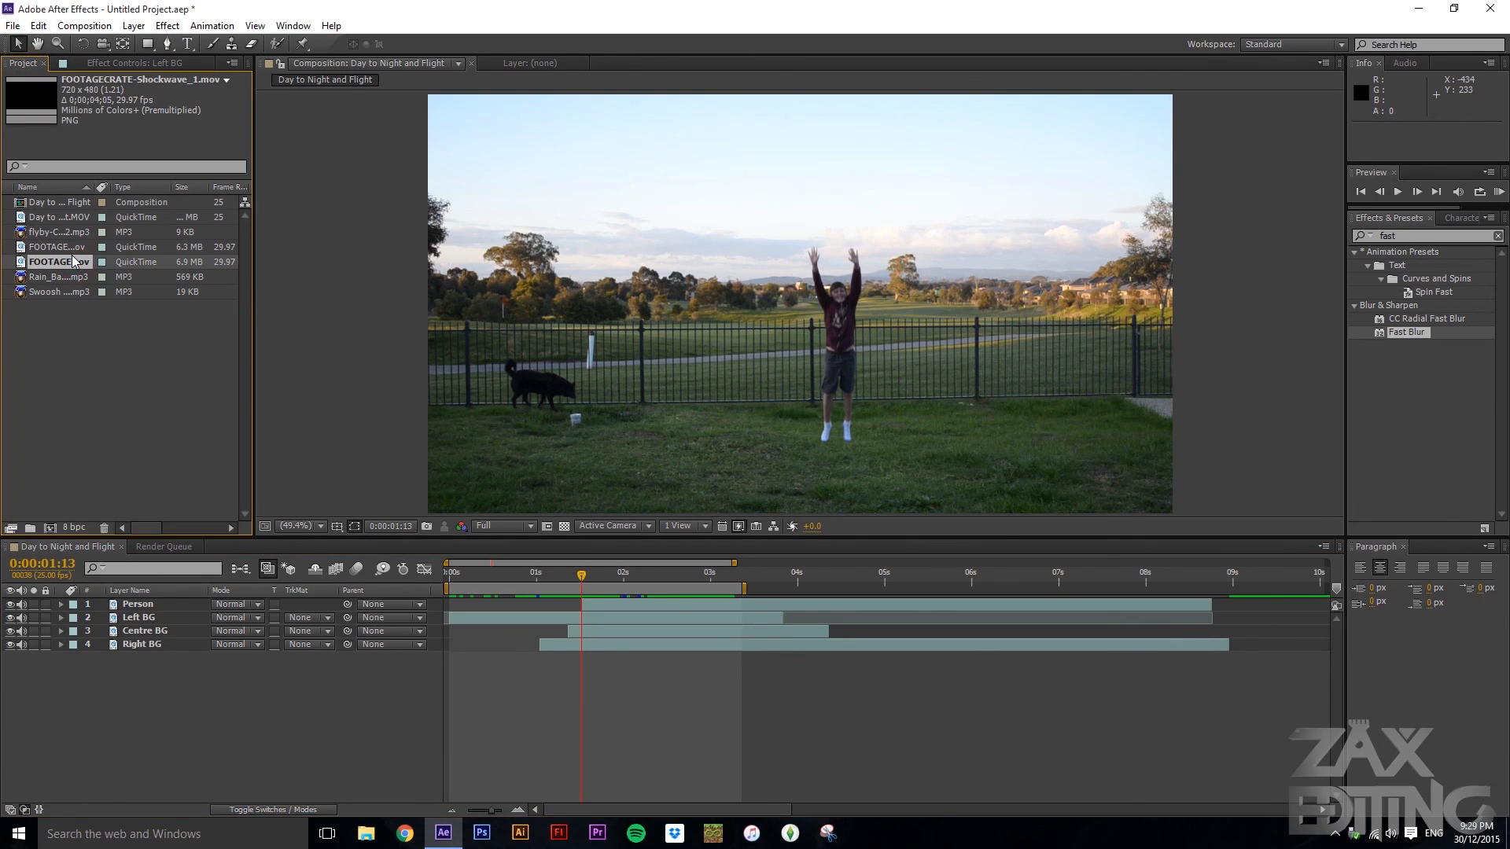
{"action": "left_click", "coordinate": [72, 264]}
{"action": "left_click", "coordinate": [66, 248]}
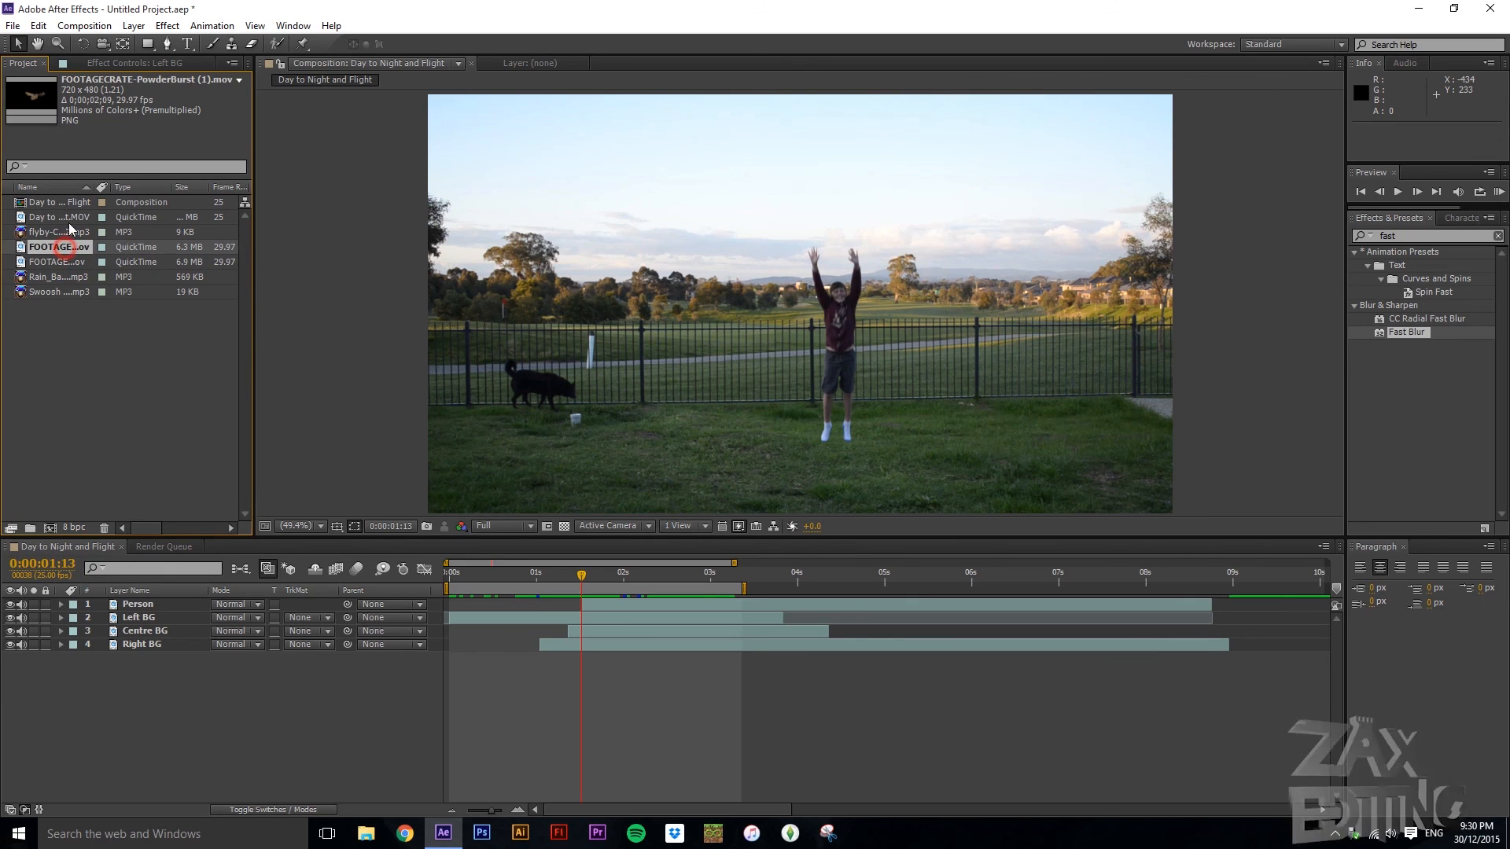
{"action": "left_click", "coordinate": [65, 260]}
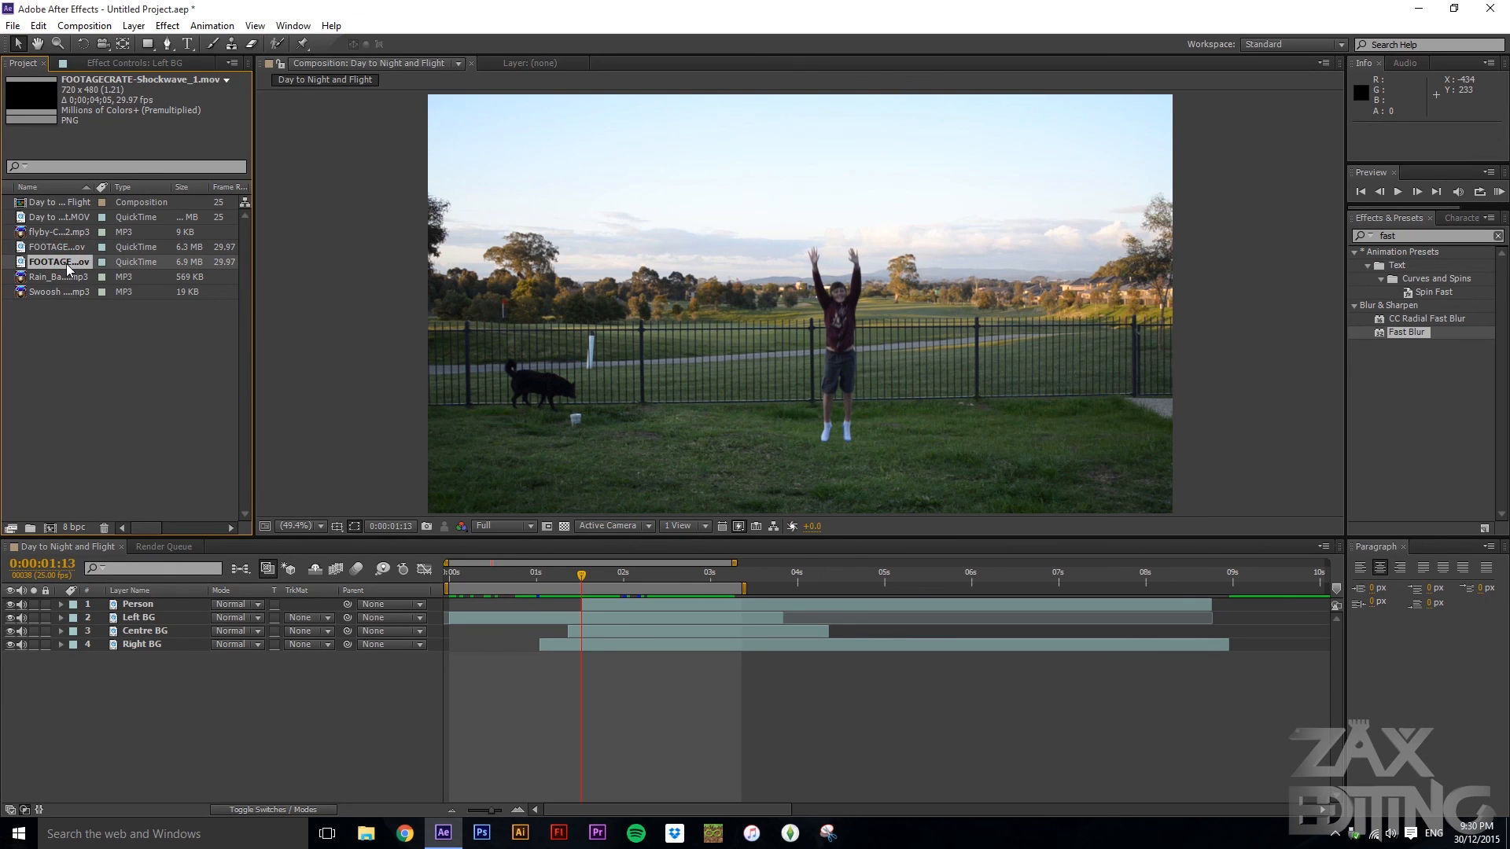
{"action": "left_click_drag", "start_coordinate": [57, 258], "coordinate": [69, 619]}
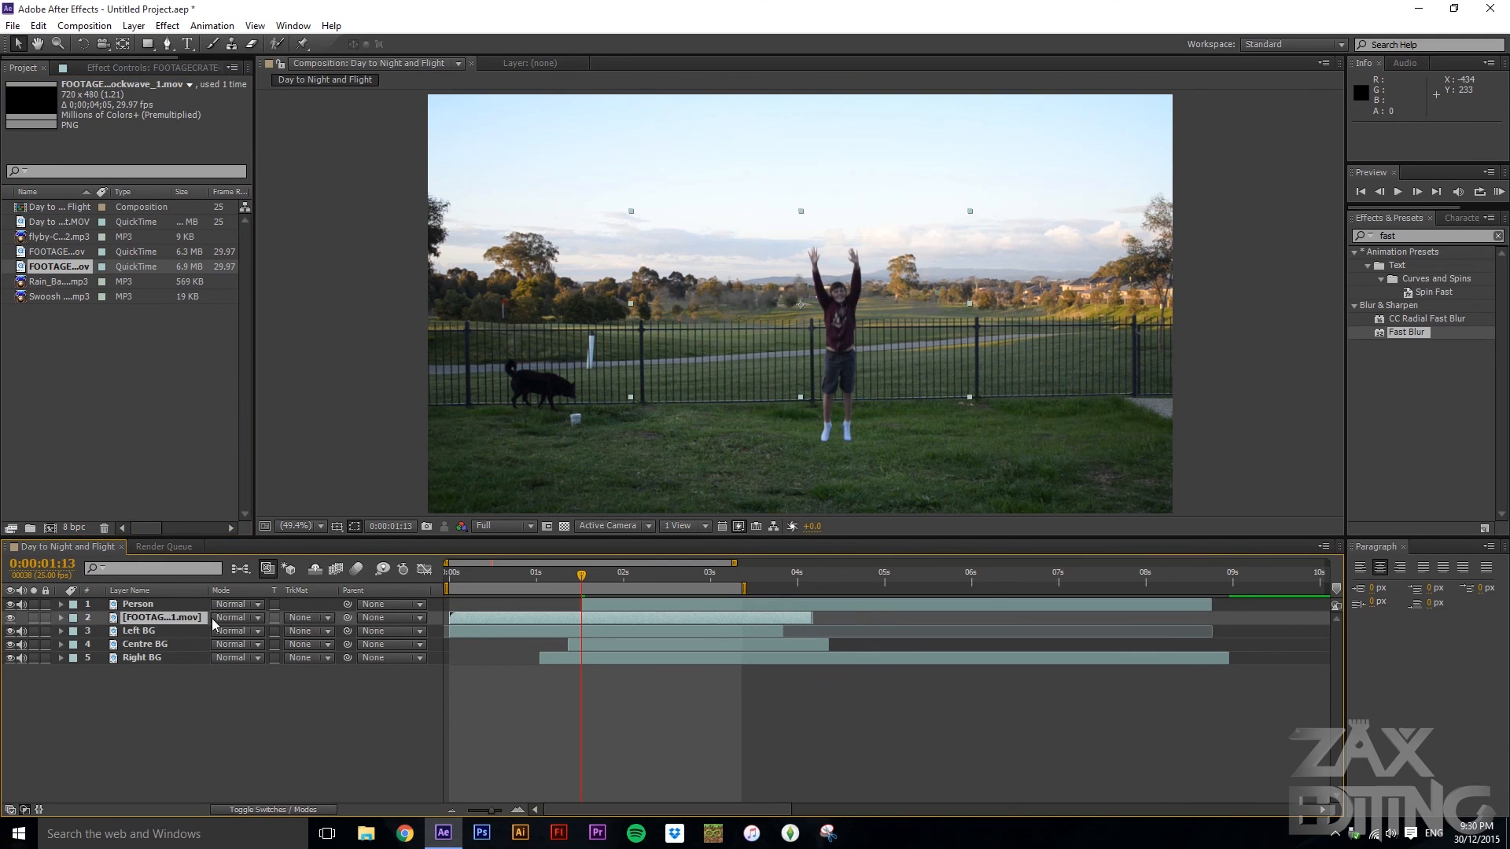
{"action": "left_click_drag", "start_coordinate": [559, 617], "coordinate": [684, 630]}
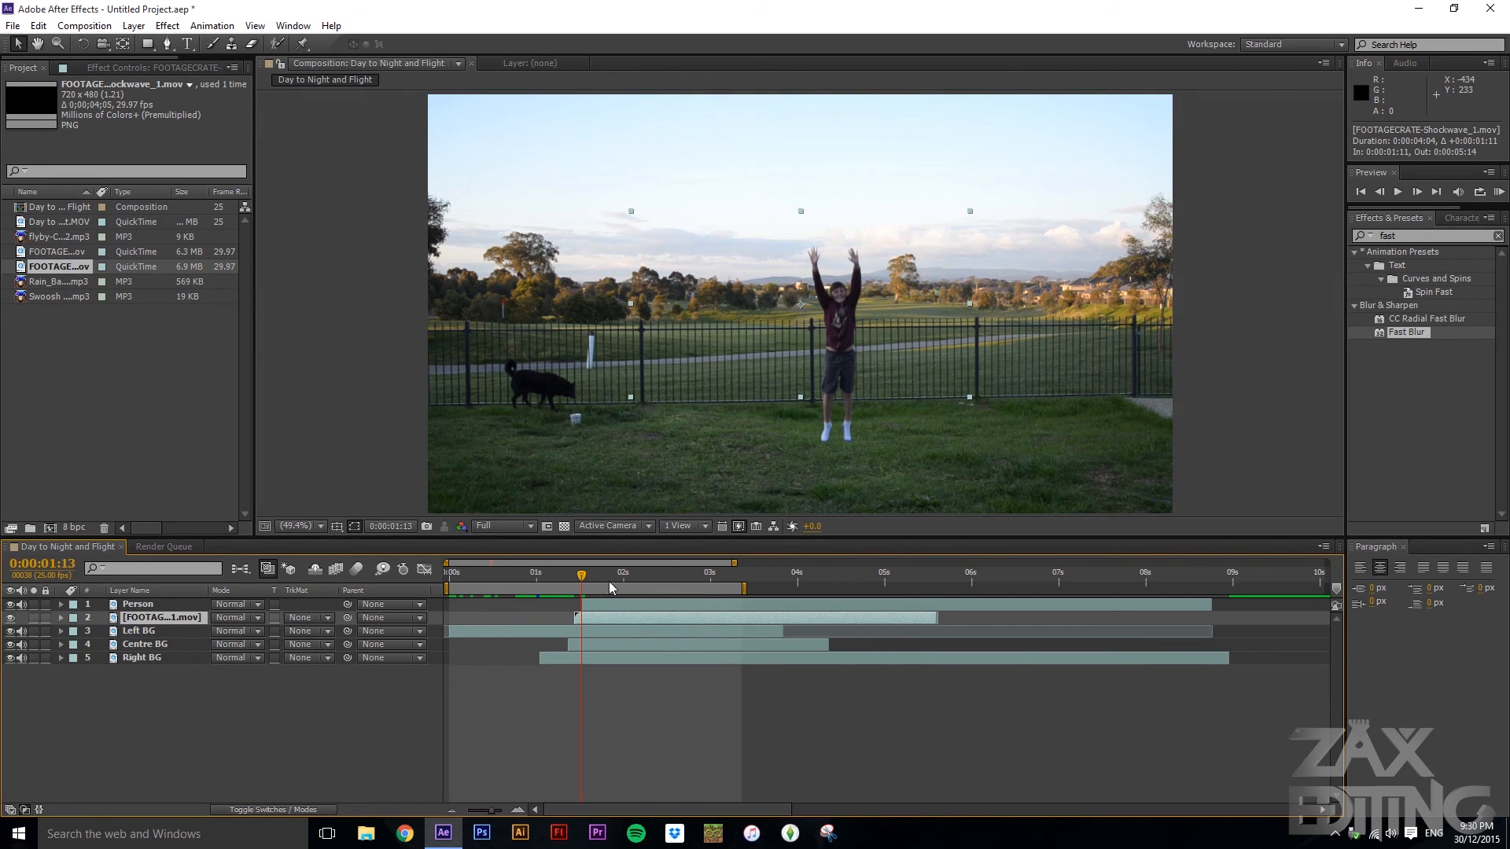
- Position the shockwave on the grass at the person's feet, at about 1053, 880, checking it at 0:00:01:13
{"action": "left_click", "coordinate": [578, 578]}
{"action": "left_click", "coordinate": [575, 578]}
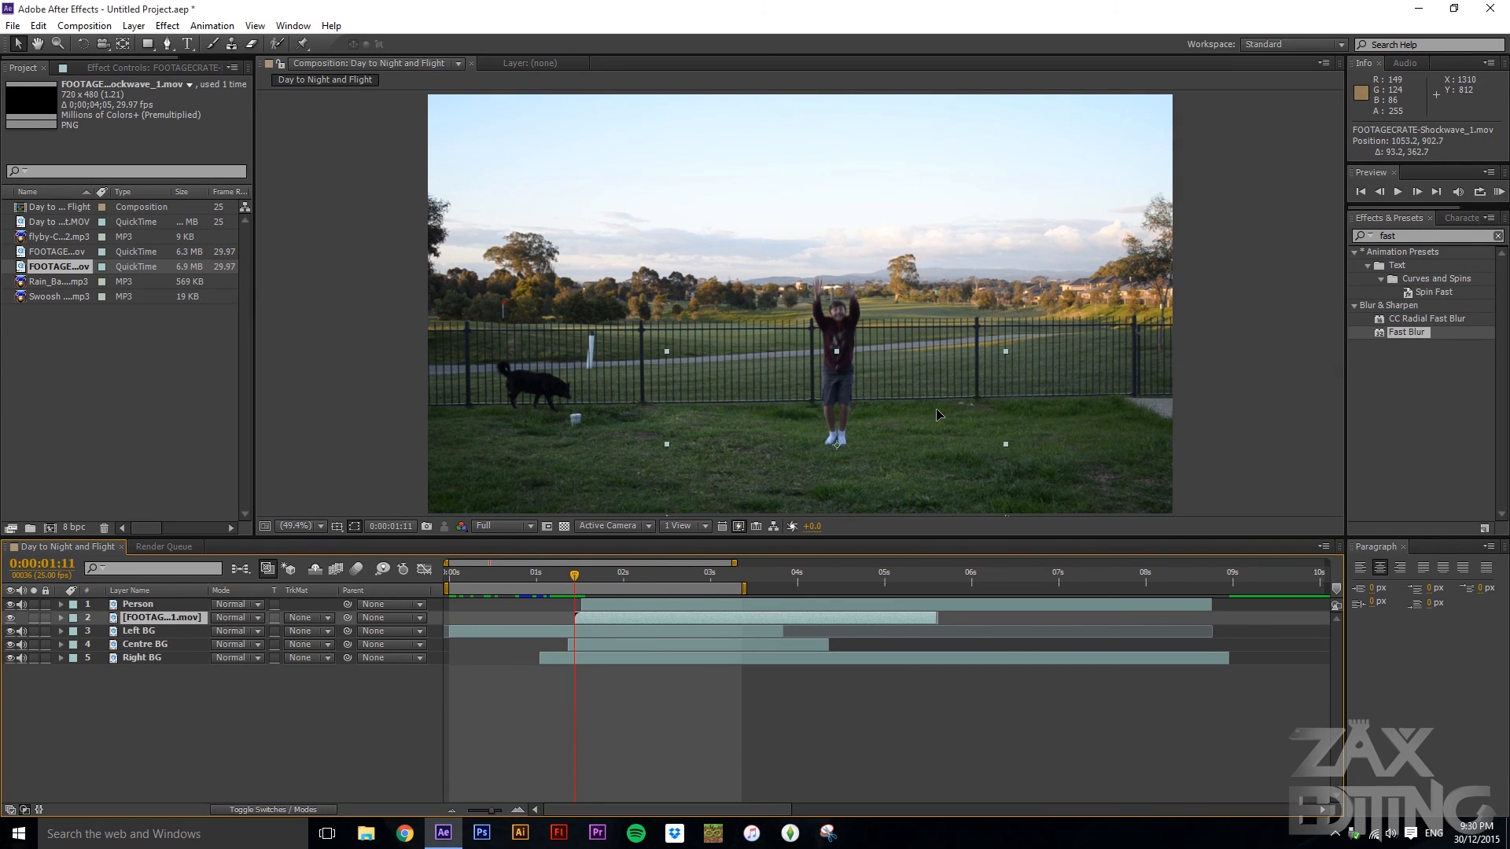
{"action": "key", "text": "Page_Down"}
{"action": "key", "text": "Page_Down"}
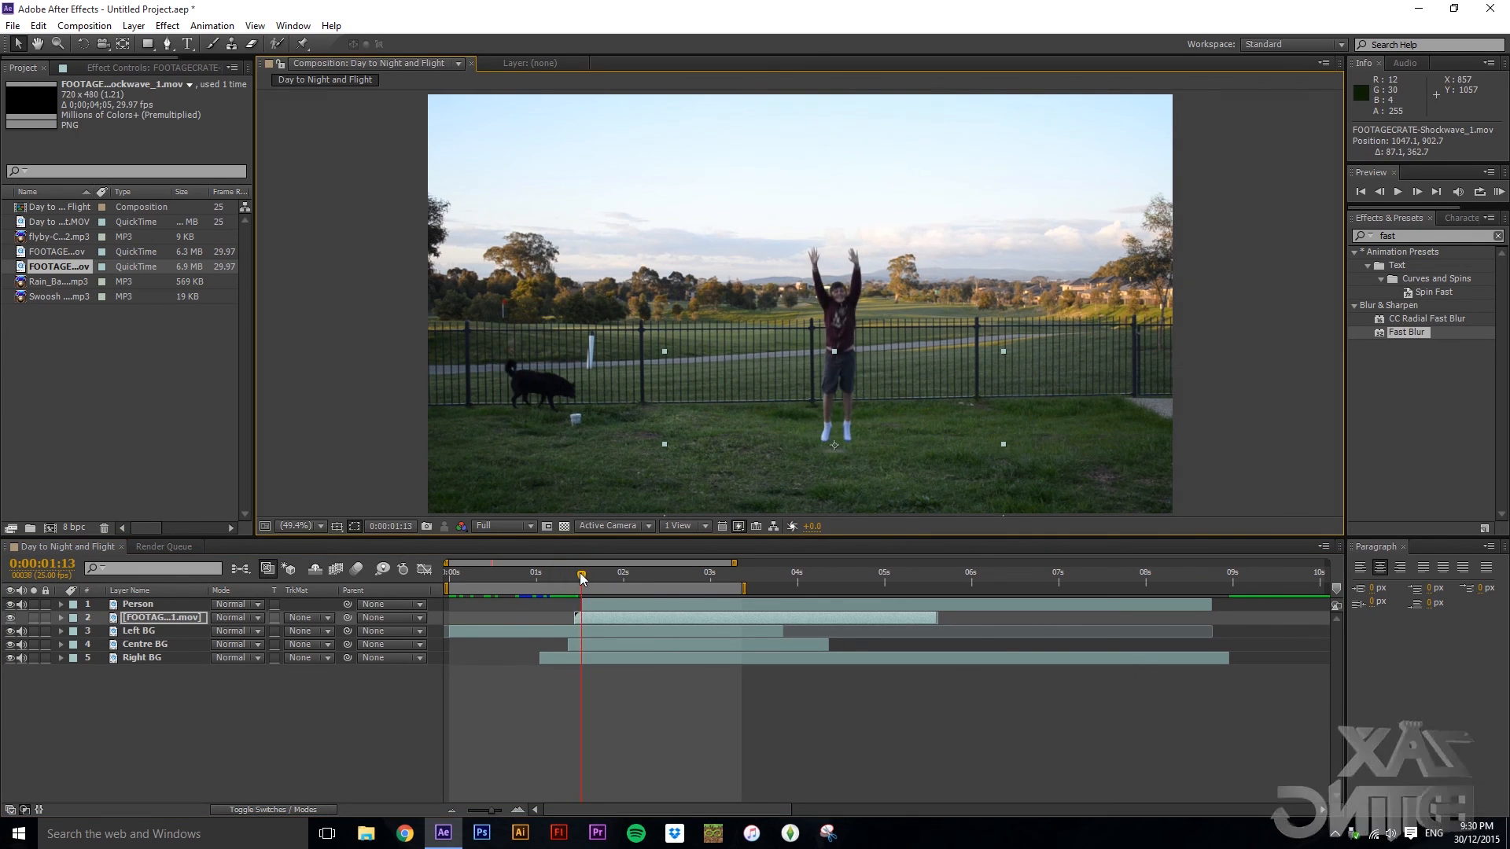
{"action": "left_click_drag", "start_coordinate": [947, 424], "coordinate": [951, 417]}
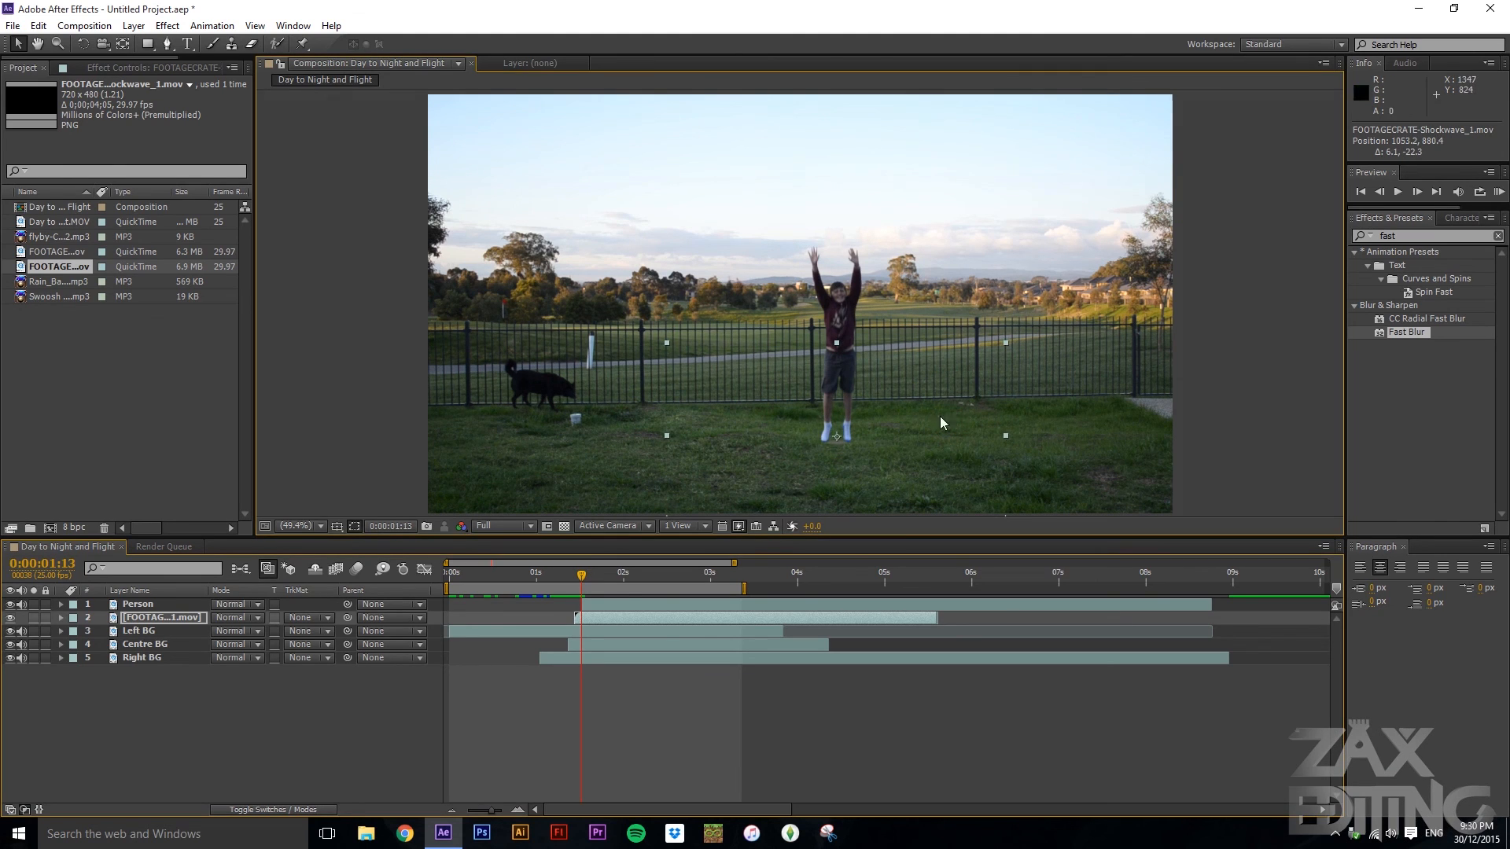
- Examine how the shockwave spreads over the grass between 0:00:01:13 and 0:00:02:13
{"action": "left_click", "coordinate": [584, 578]}
{"action": "left_click_drag", "start_coordinate": [586, 580], "coordinate": [669, 593]}
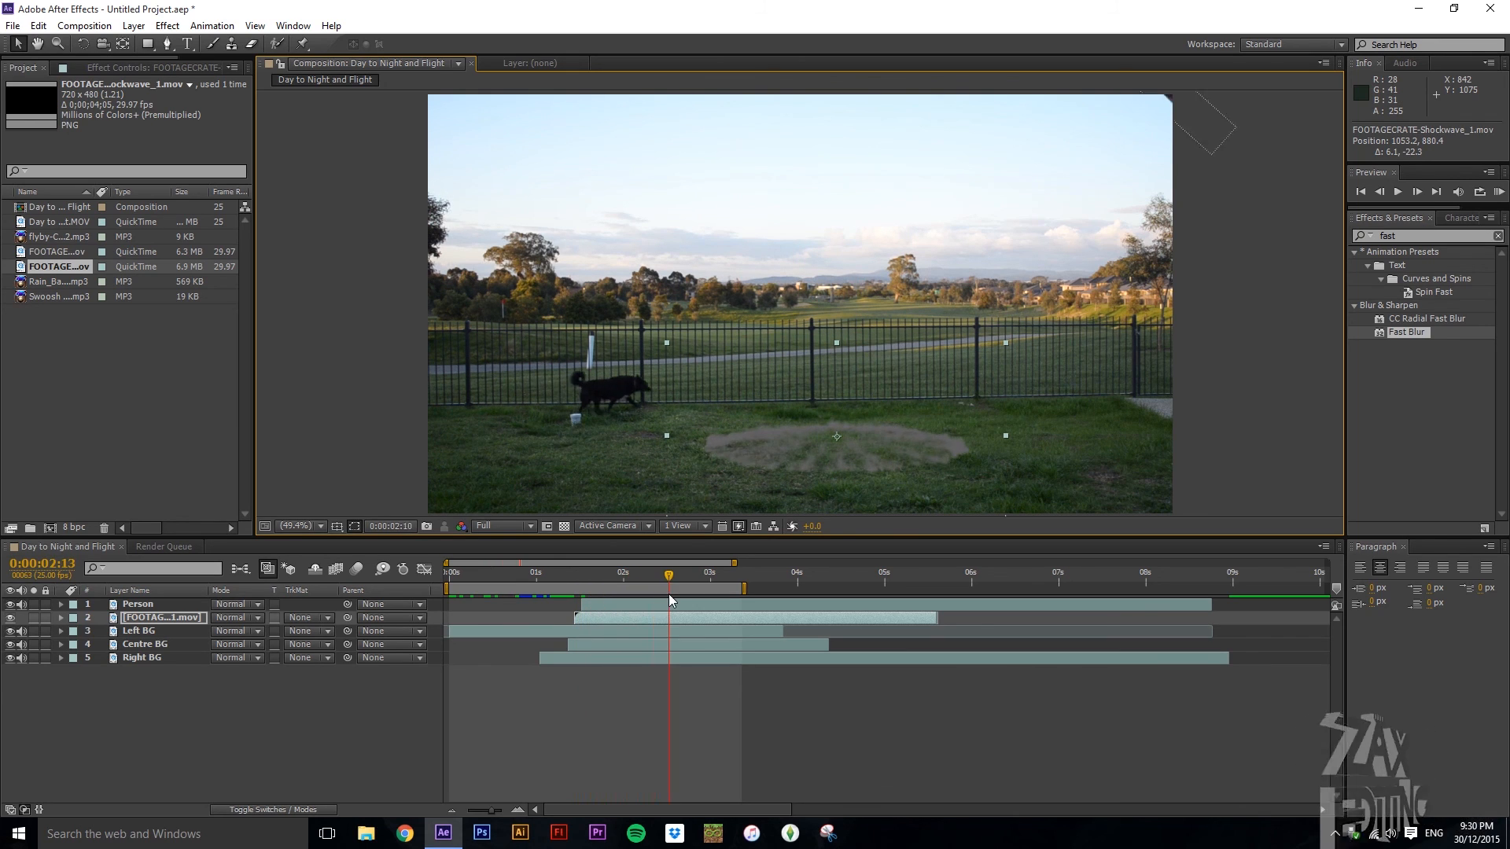
{"action": "left_click", "coordinate": [1232, 316]}
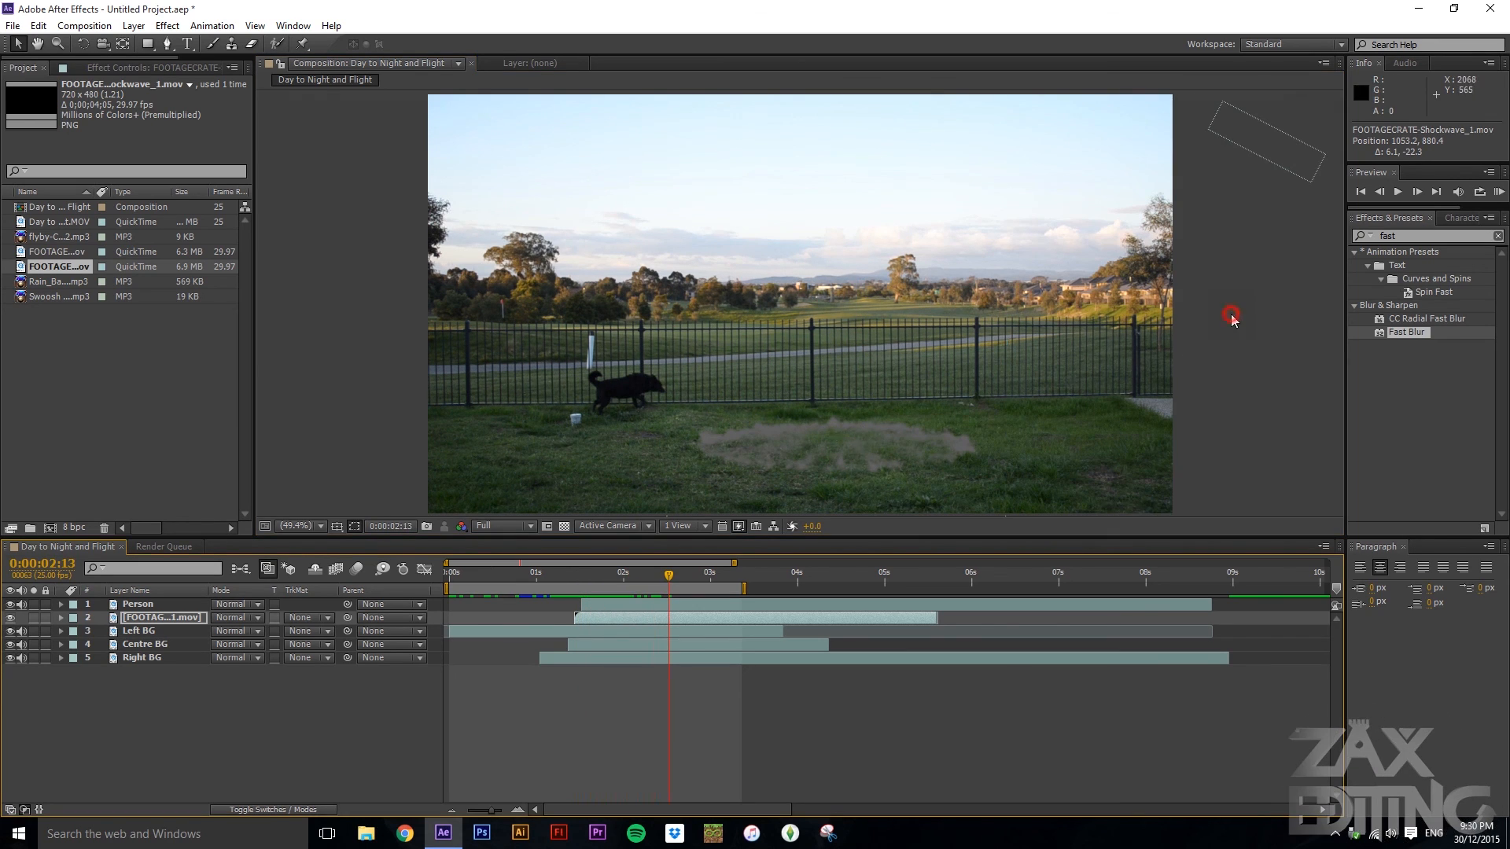
- Keyframe the shockwave layer's Scale from 100% at 0:00:01:13 down to about 30% at 0:00:02:13
{"action": "left_click_drag", "start_coordinate": [667, 578], "coordinate": [595, 576]}
{"action": "left_click", "coordinate": [173, 620]}
{"action": "key", "text": "s"}
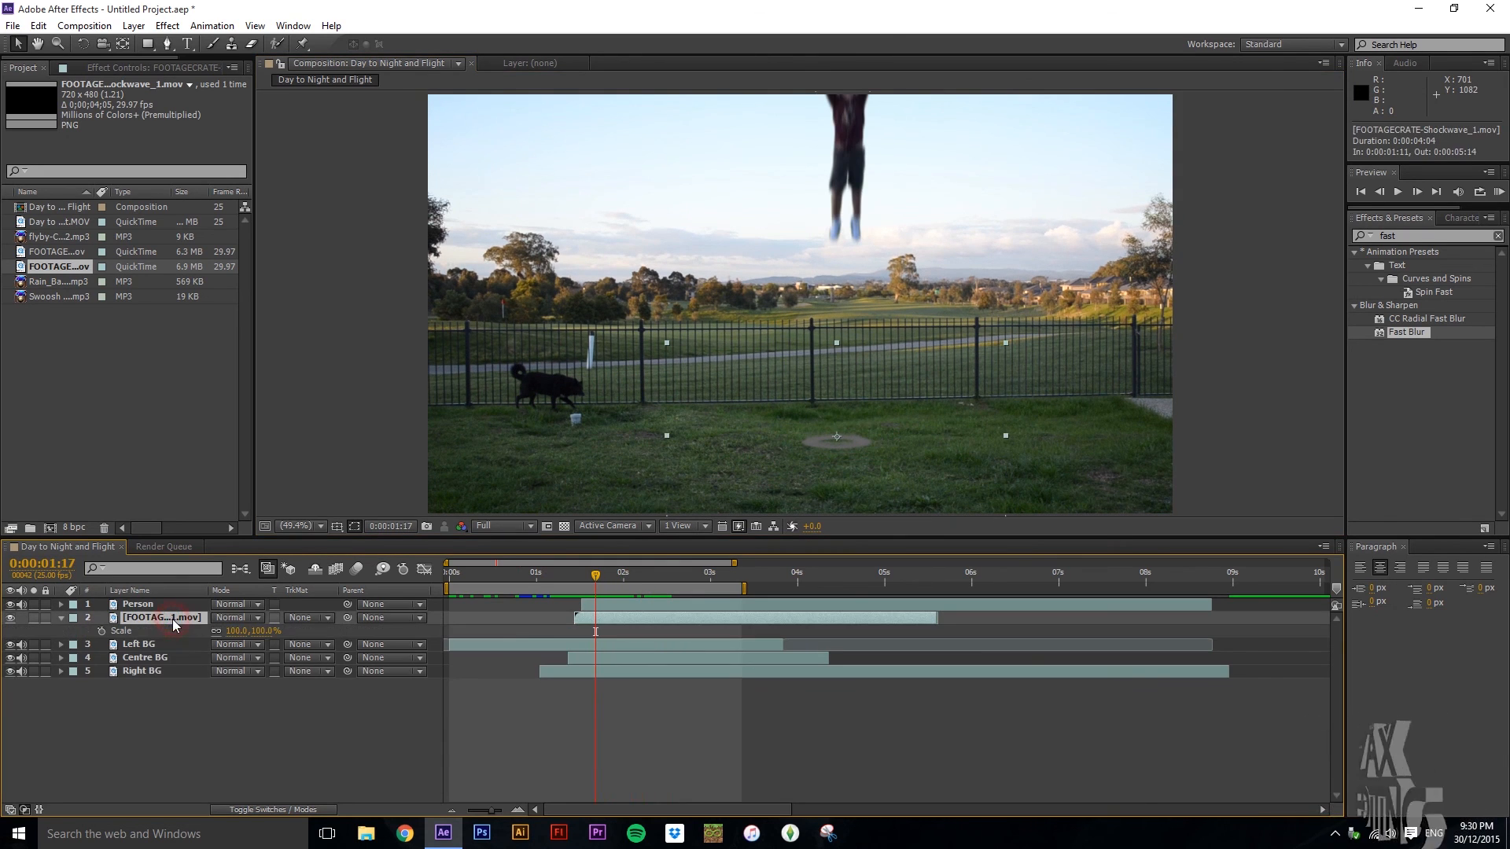
{"action": "left_click_drag", "start_coordinate": [594, 579], "coordinate": [582, 580]}
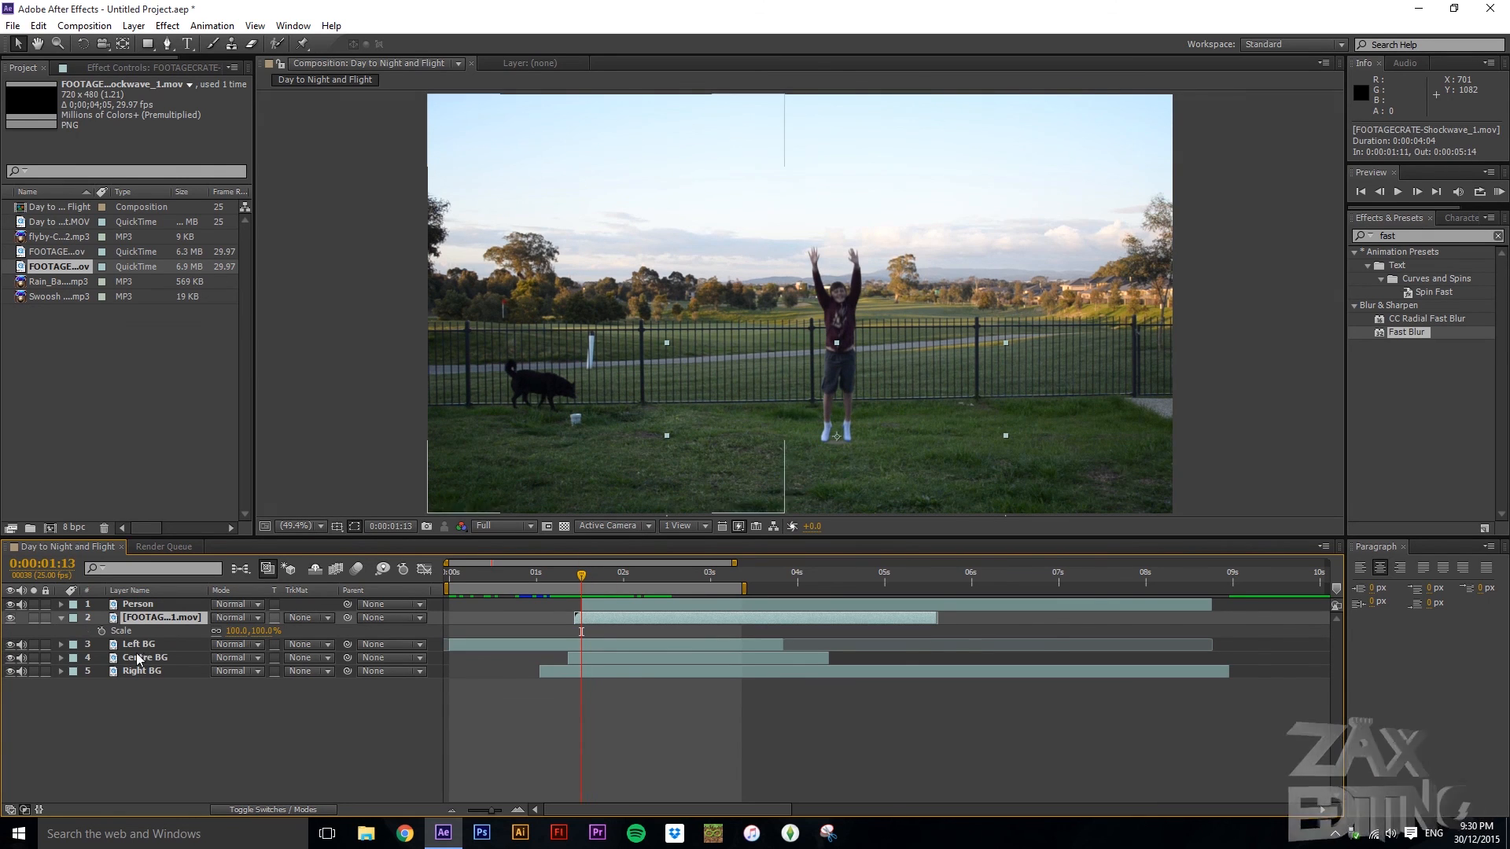
{"action": "left_click", "coordinate": [102, 631]}
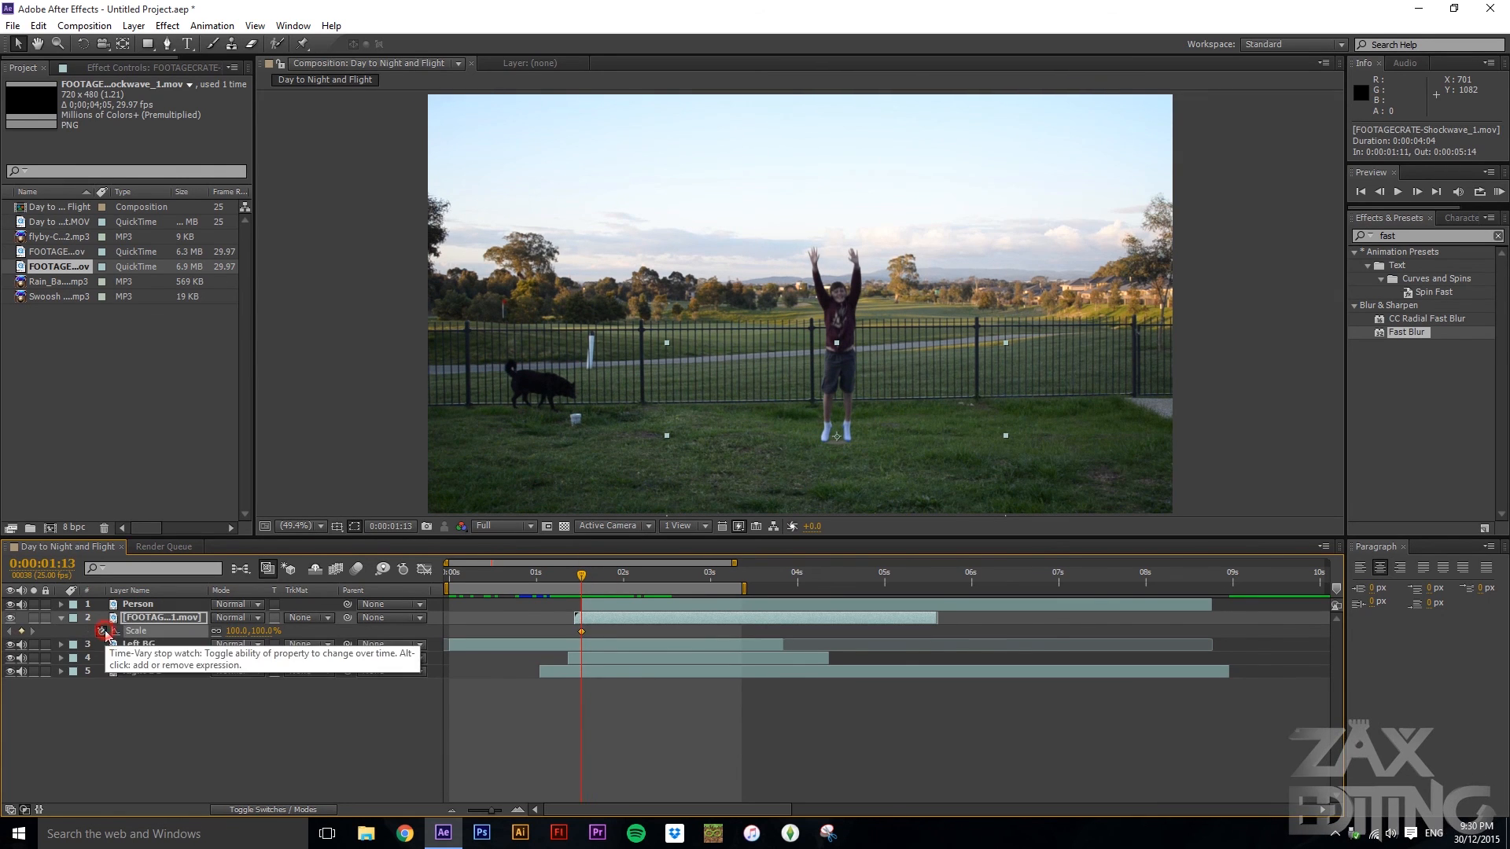
{"action": "left_click_drag", "start_coordinate": [582, 580], "coordinate": [666, 586]}
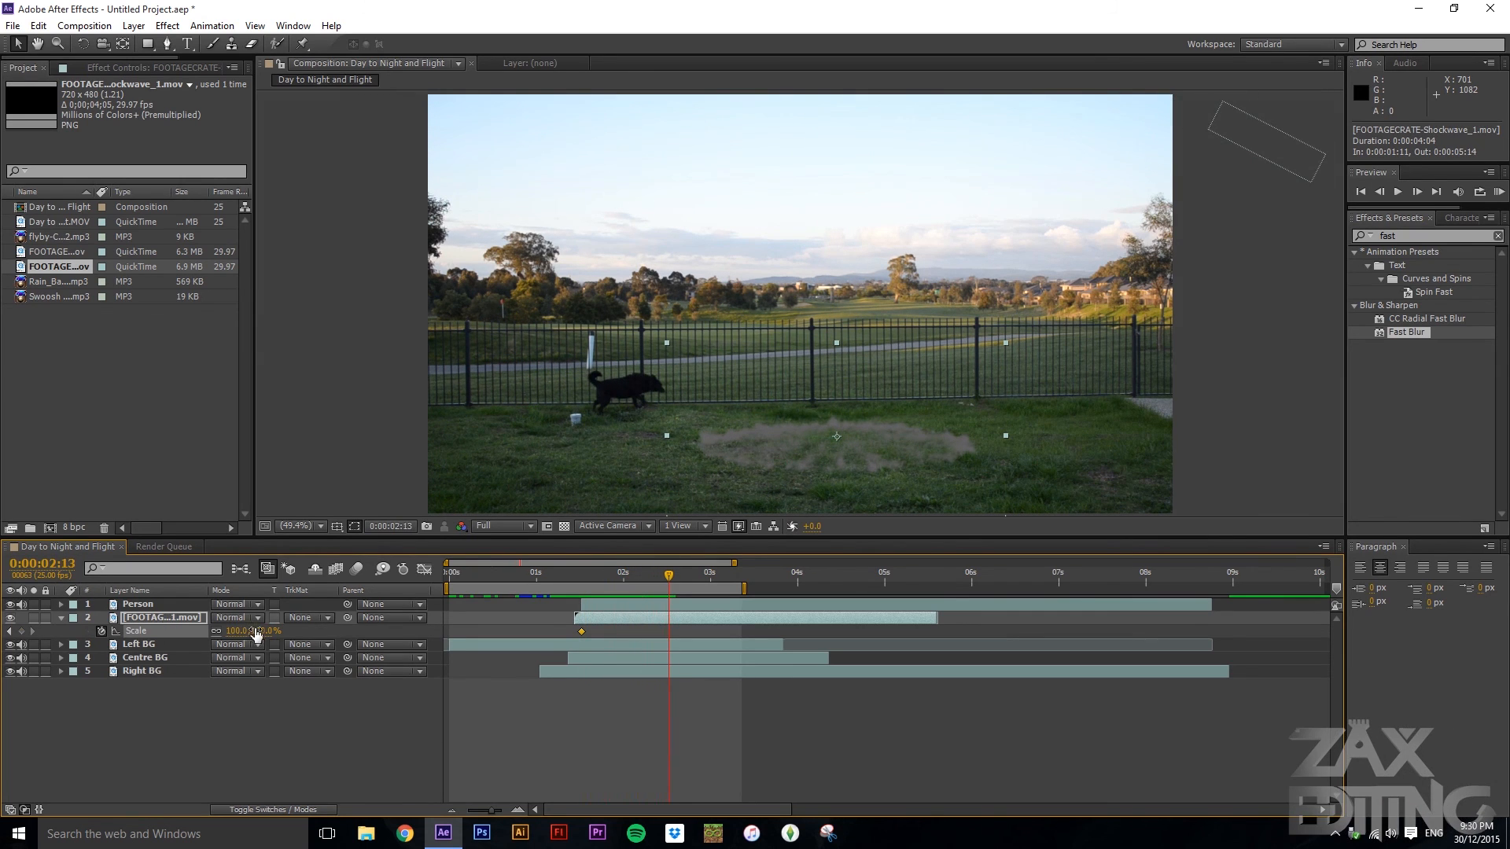
{"action": "left_click_drag", "start_coordinate": [260, 637], "coordinate": [213, 631]}
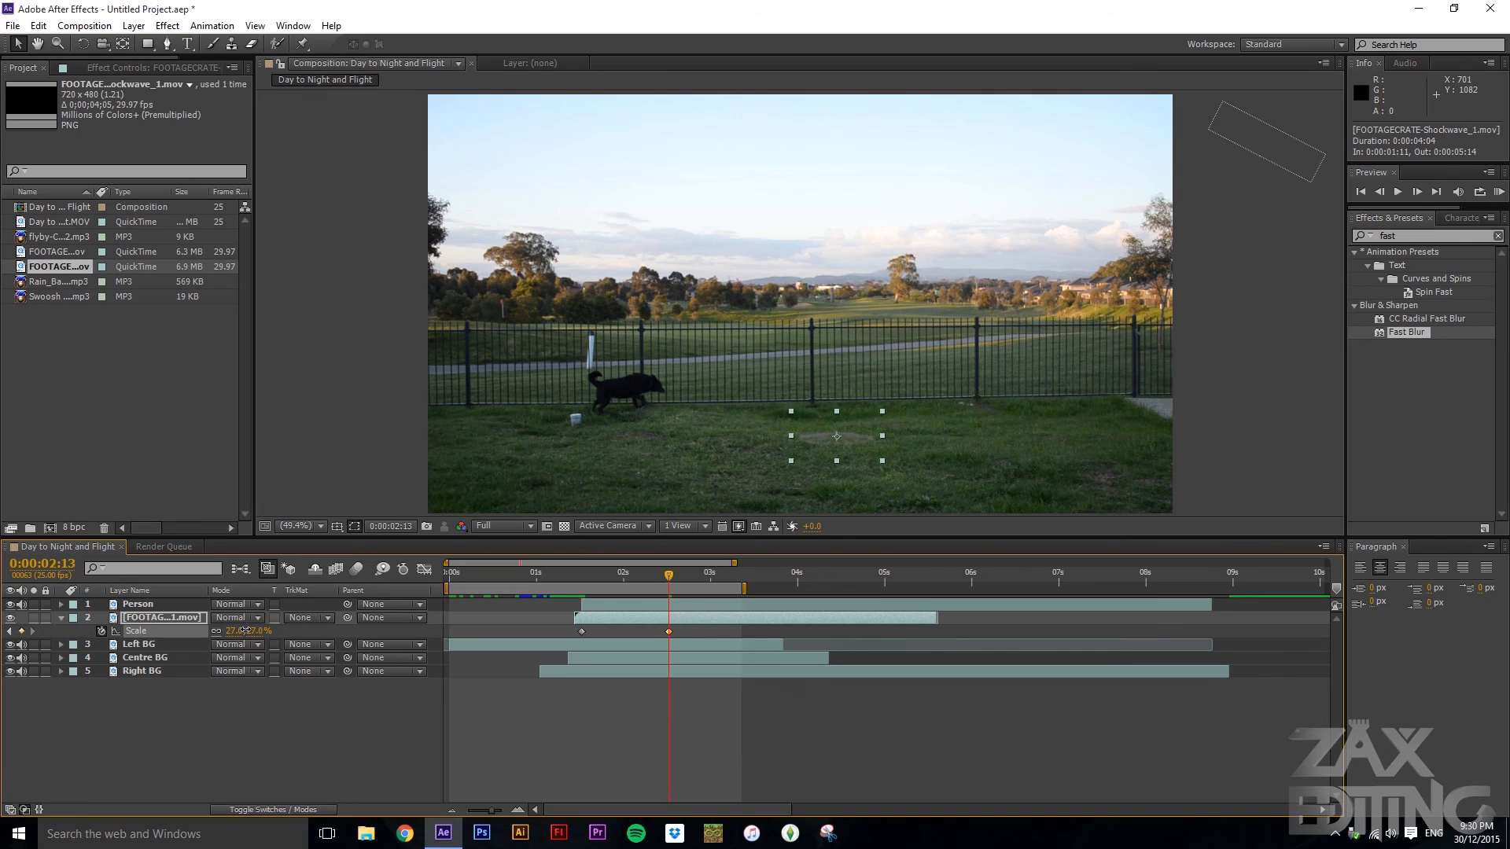
- Play back the shrinking shockwave and move its final Scale keyframe earlier to 0:00:02:08
{"action": "left_click_drag", "start_coordinate": [668, 580], "coordinate": [563, 588]}
{"action": "key", "text": "space"}
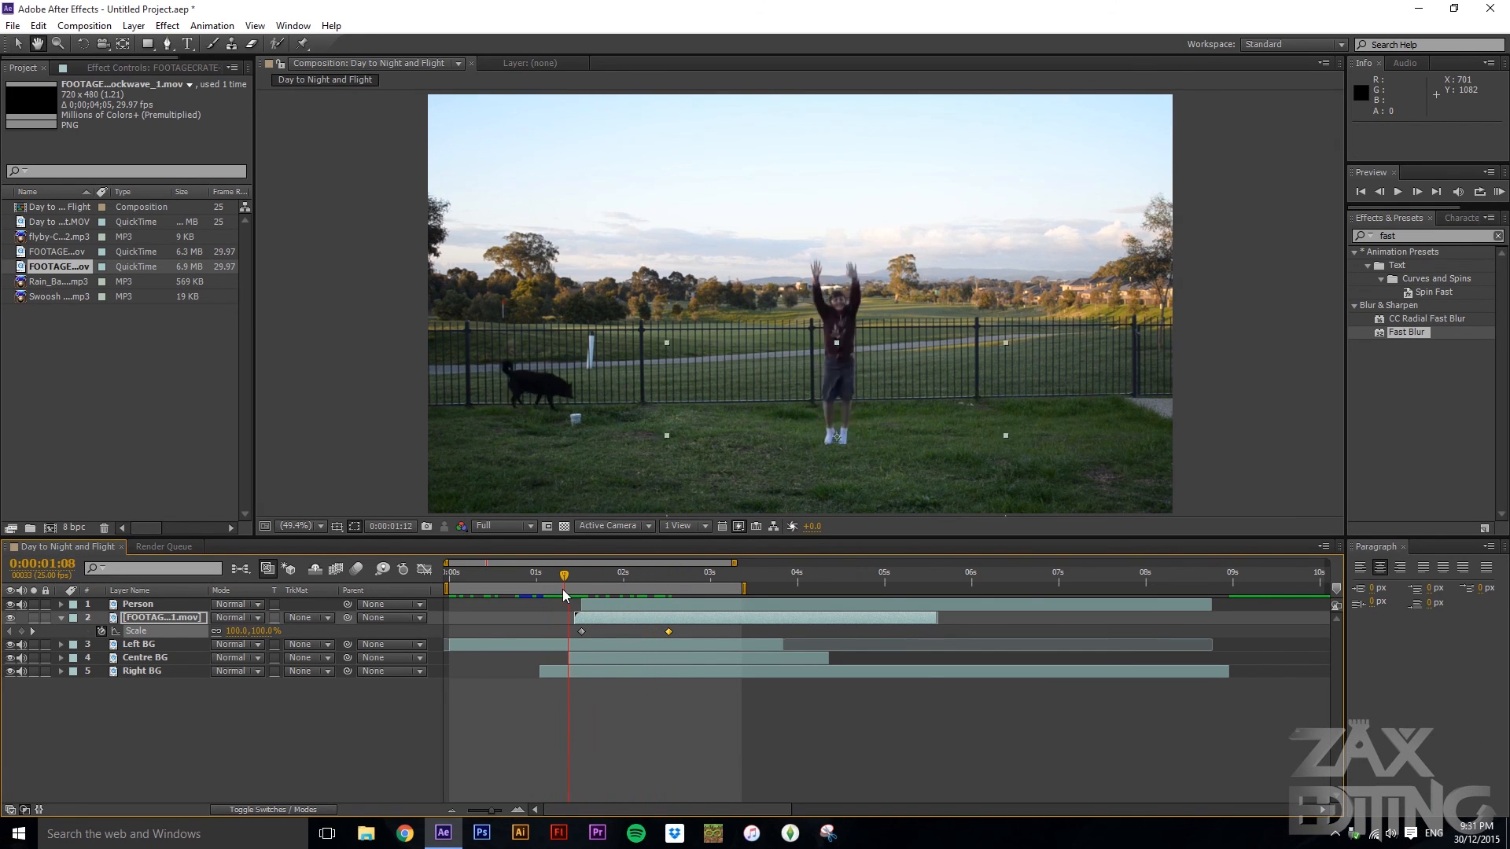
{"action": "key", "text": "space"}
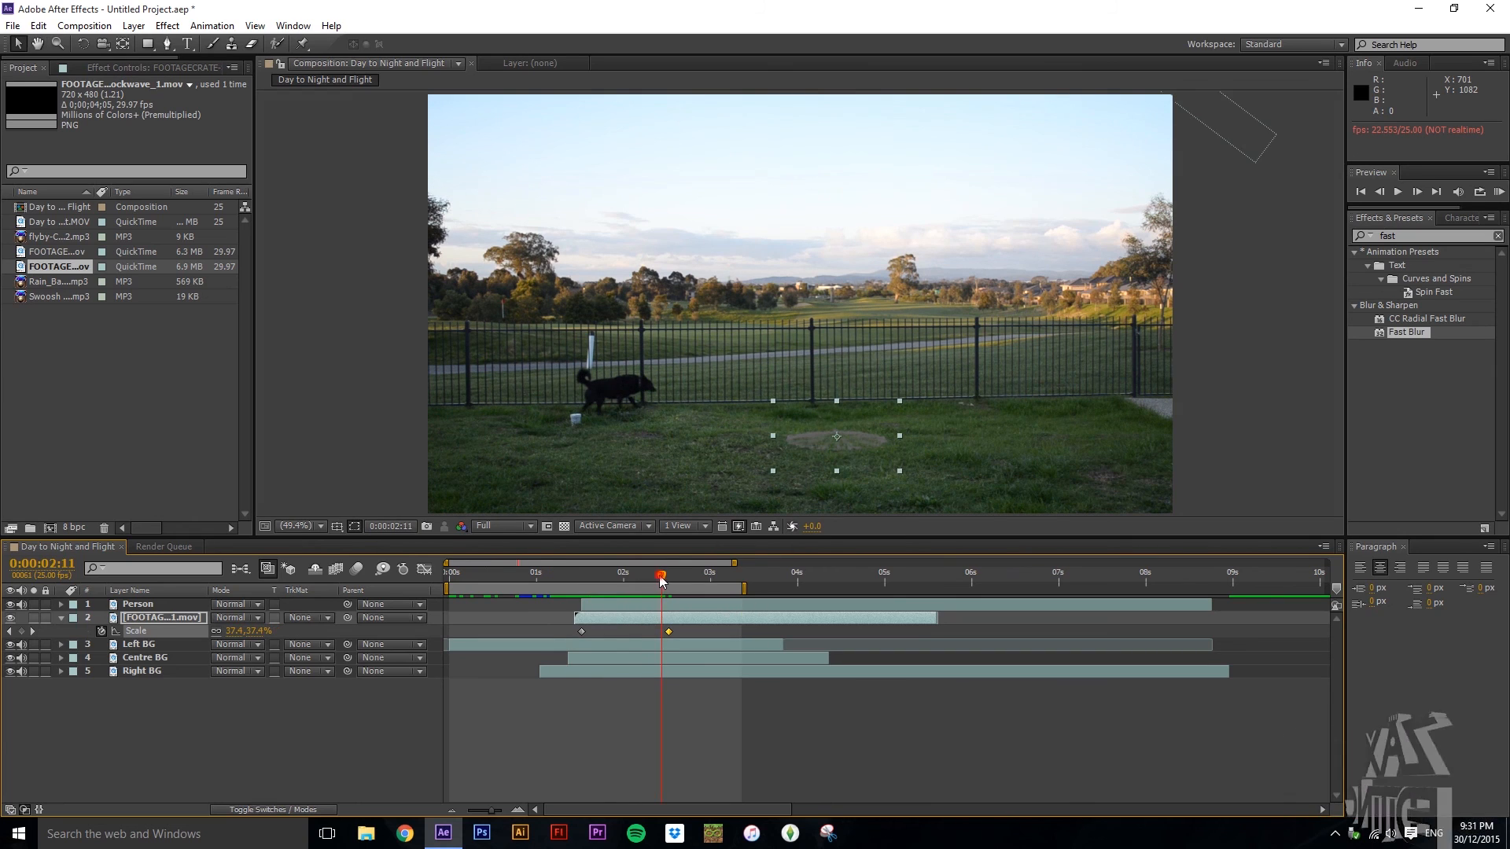
{"action": "left_click_drag", "start_coordinate": [663, 579], "coordinate": [578, 581]}
{"action": "key", "text": "space"}
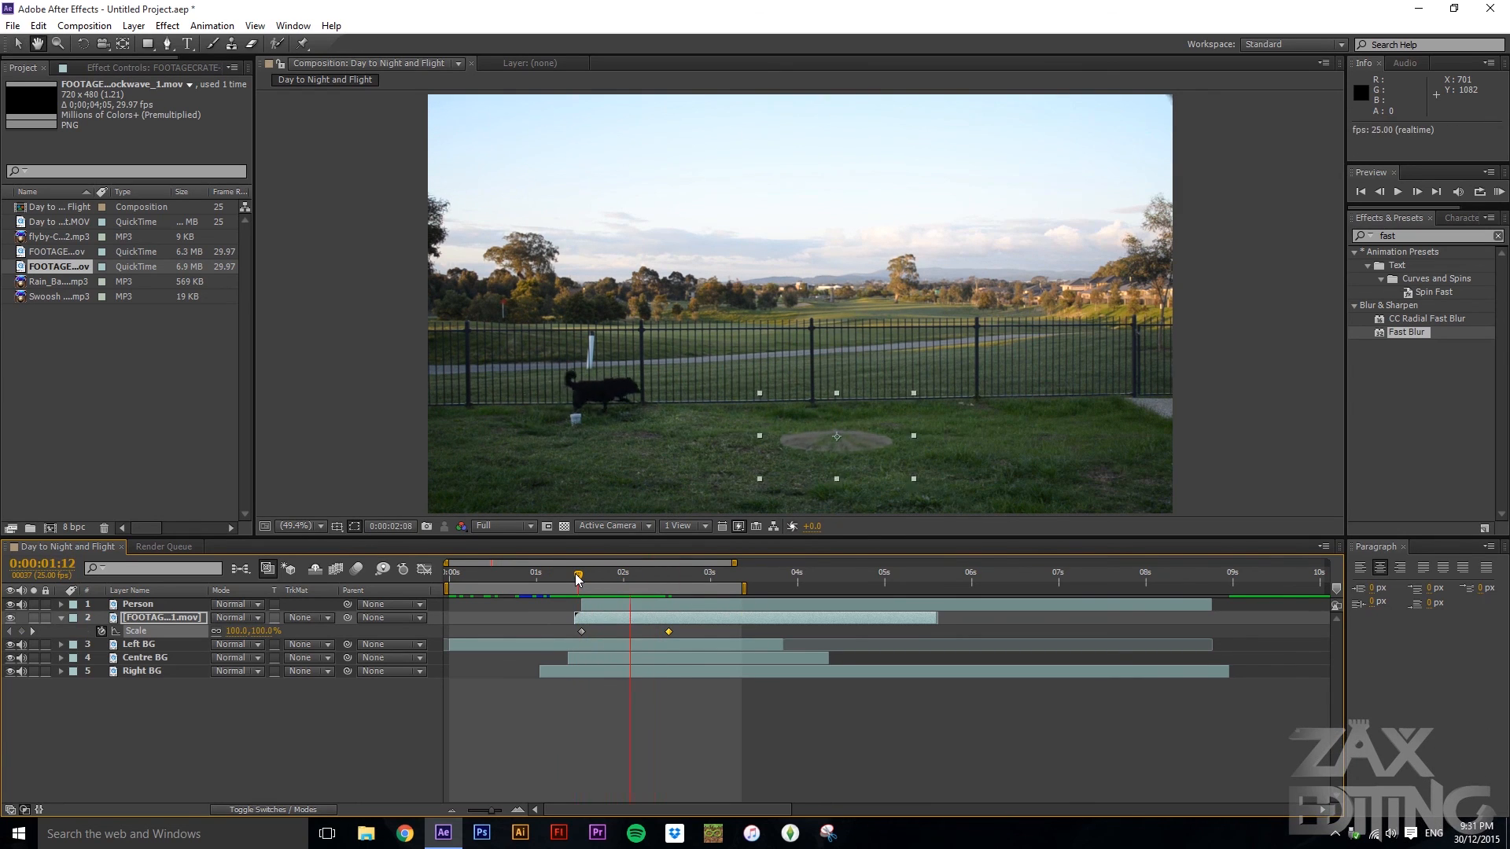
{"action": "key", "text": "space"}
{"action": "left_click_drag", "start_coordinate": [696, 581], "coordinate": [676, 582]}
{"action": "left_click_drag", "start_coordinate": [668, 632], "coordinate": [650, 633]}
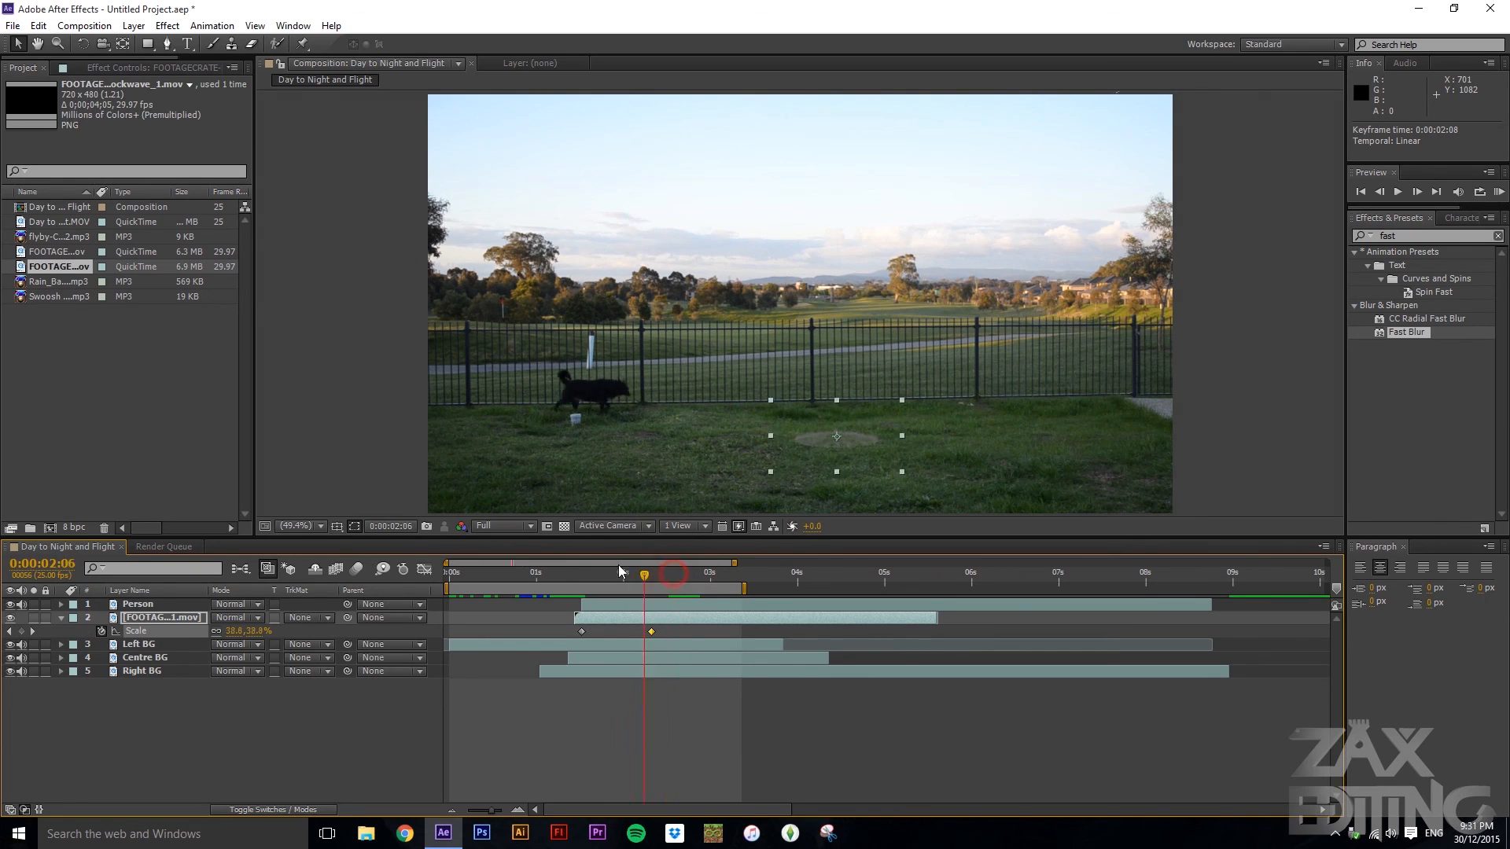
- Play back the take-off again to check the timing of the faster shockwave shrink
{"action": "left_click", "coordinate": [557, 582]}
{"action": "key", "text": "space"}
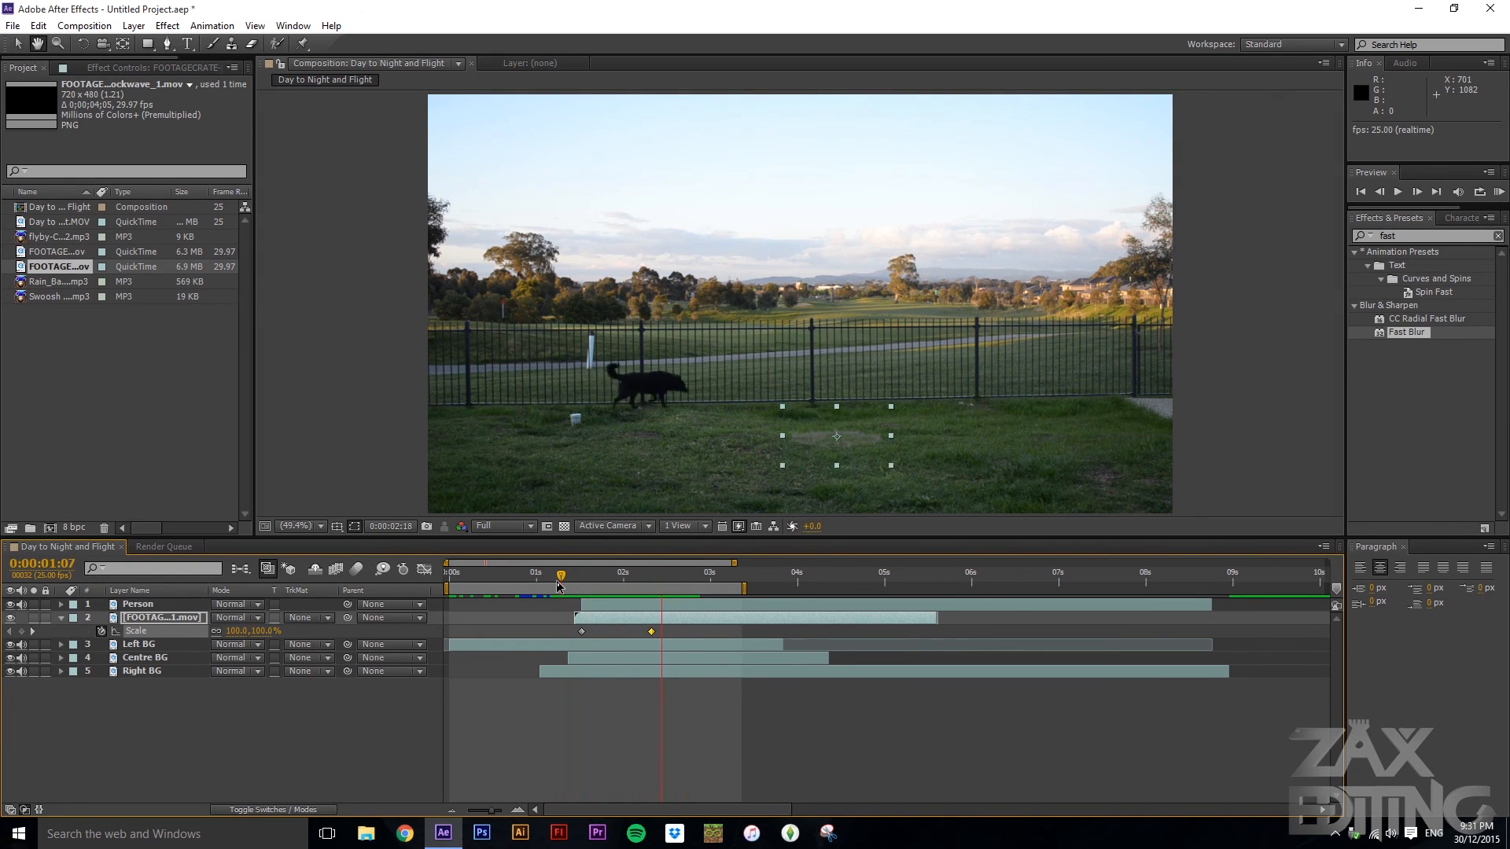
{"action": "key", "text": "space"}
{"action": "left_click", "coordinate": [648, 584]}
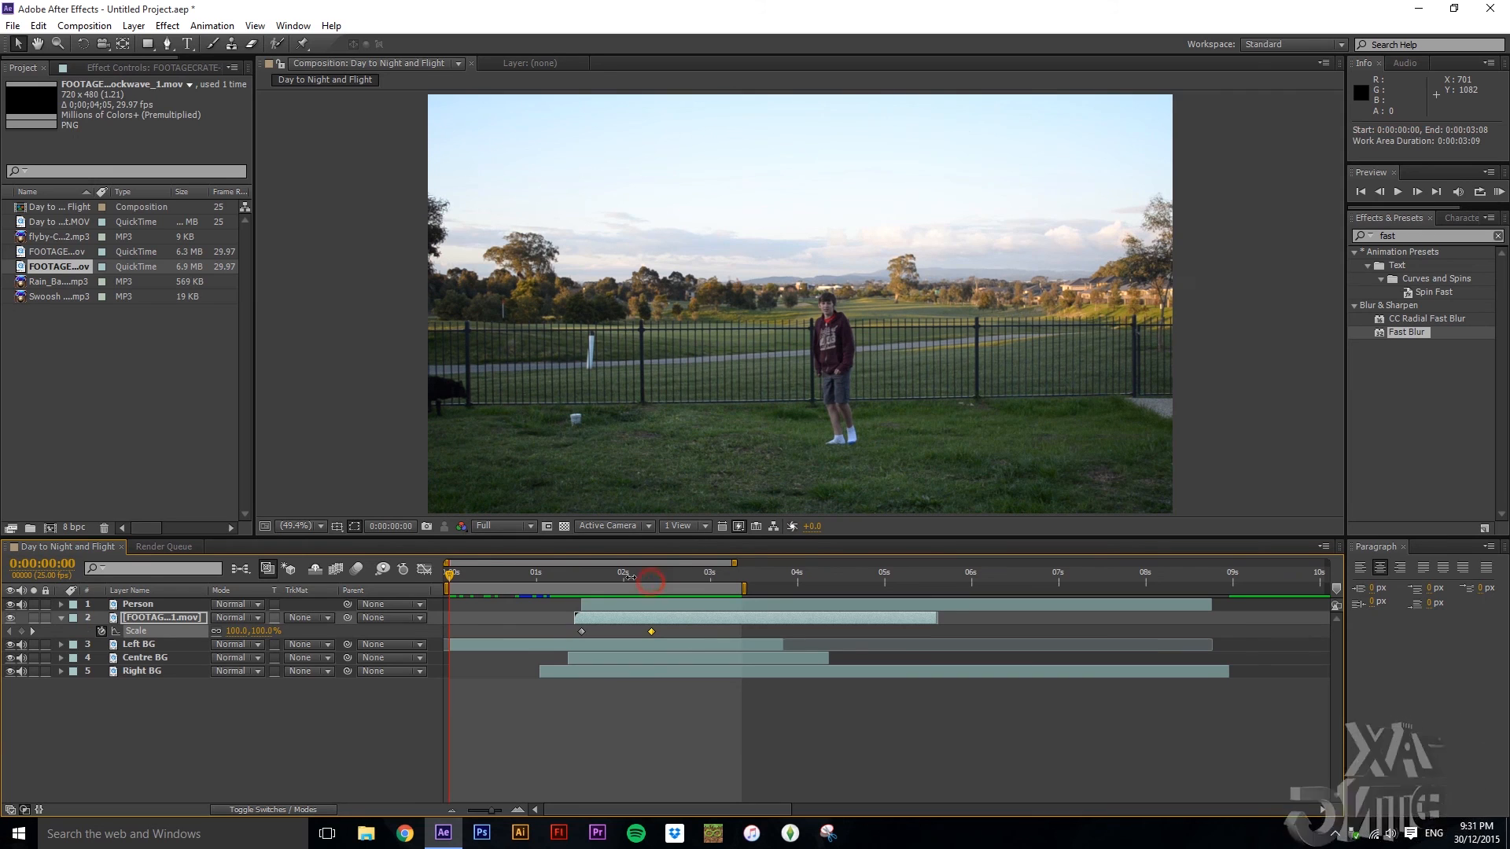
{"action": "mouse_move", "coordinate": [634, 574]}
{"action": "left_mouse_down"}
{"action": "mouse_move", "coordinate": [582, 572]}
{"action": "mouse_move", "coordinate": [629, 576]}
{"action": "left_mouse_up"}
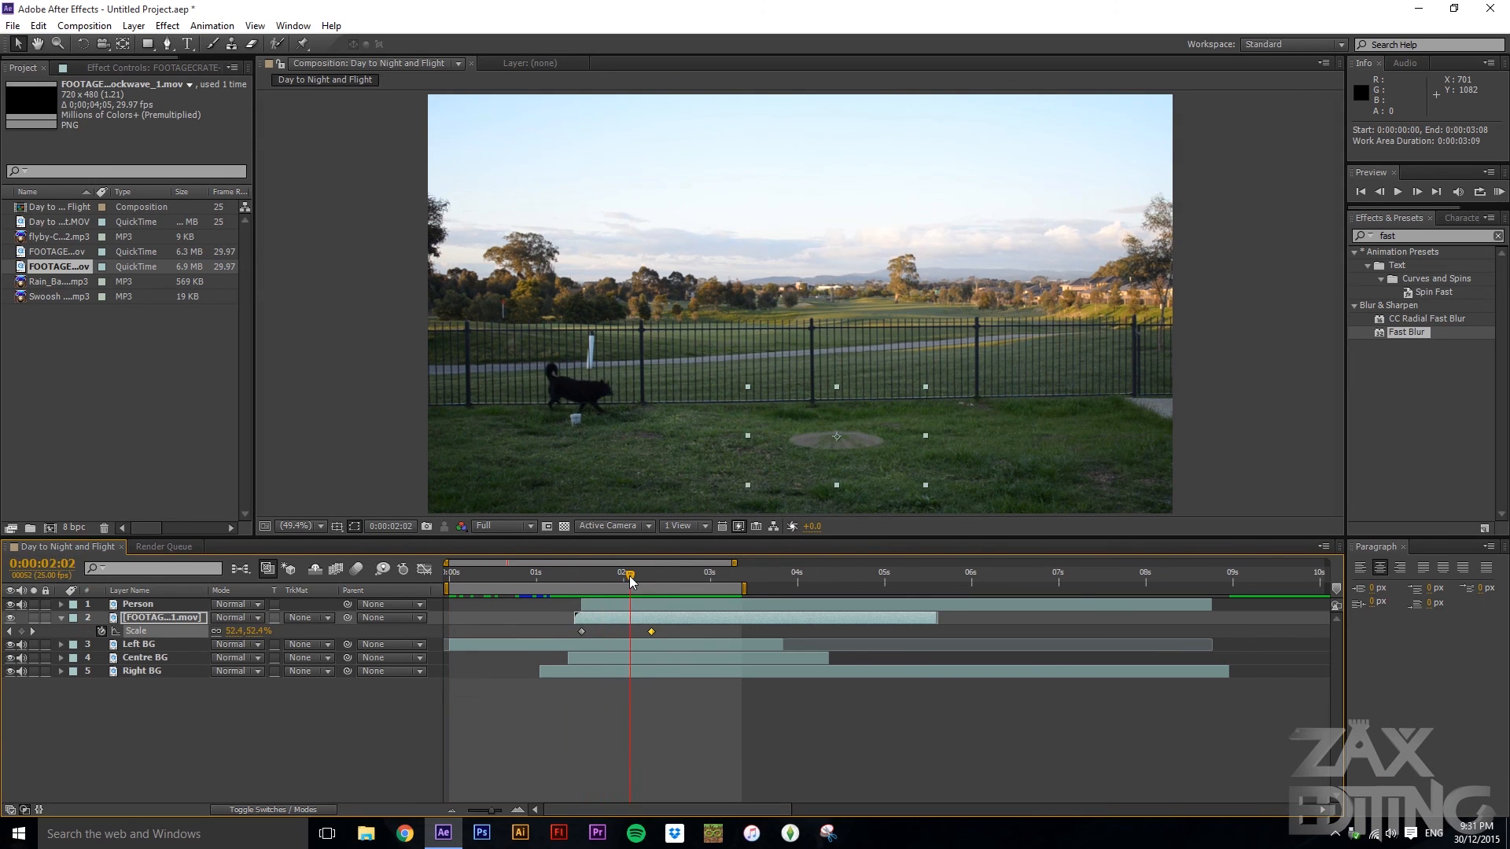
- Add FOOTAGECRATE-PowderBurst (1).mov between the Person and shockwave layers, starting at 0:00:01:13
{"action": "left_click", "coordinate": [118, 429]}
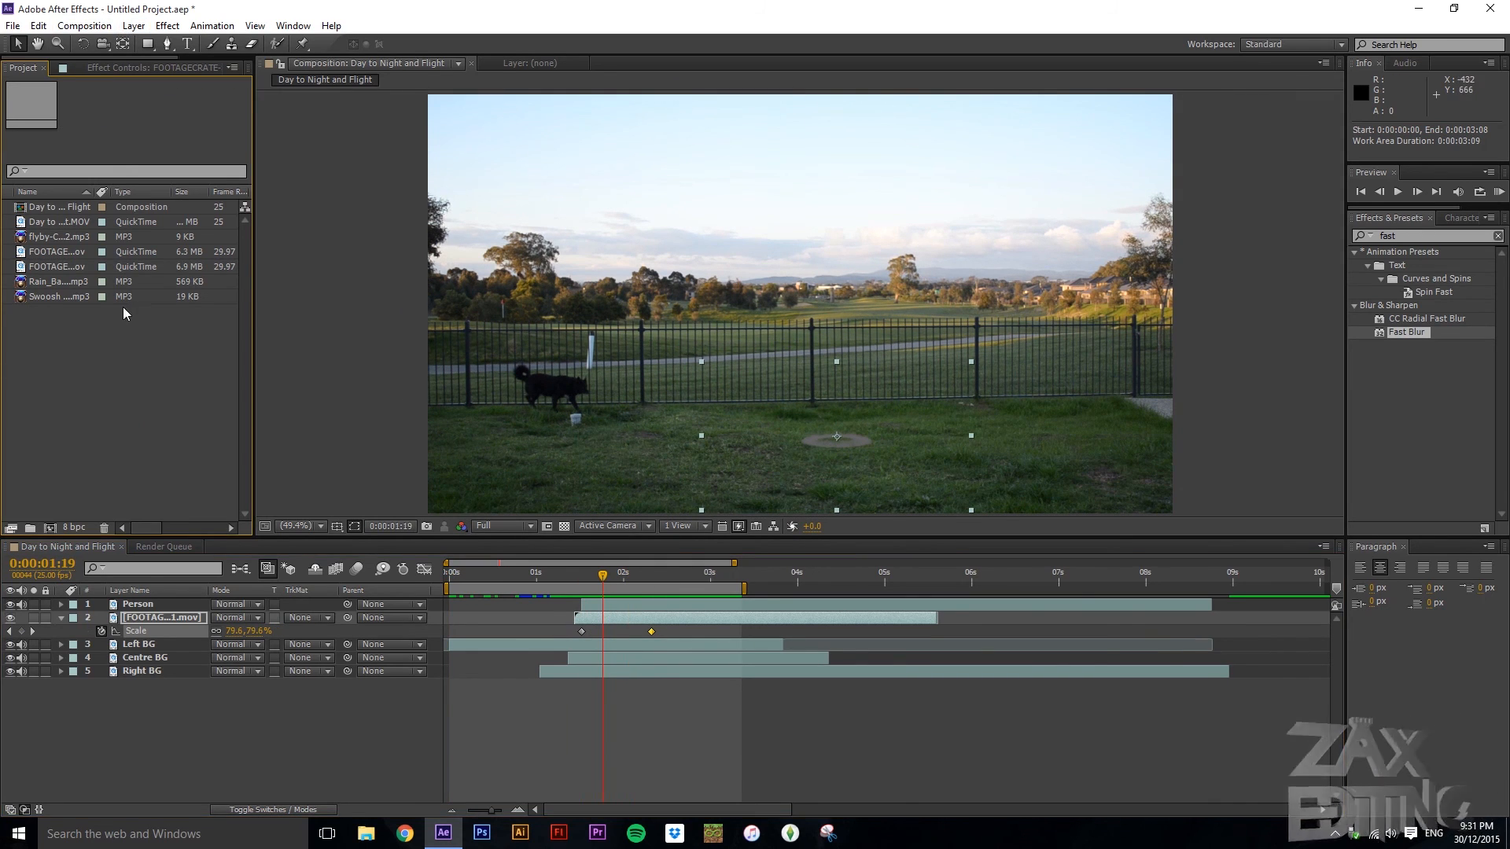
{"action": "left_click", "coordinate": [69, 267]}
{"action": "left_click", "coordinate": [68, 253]}
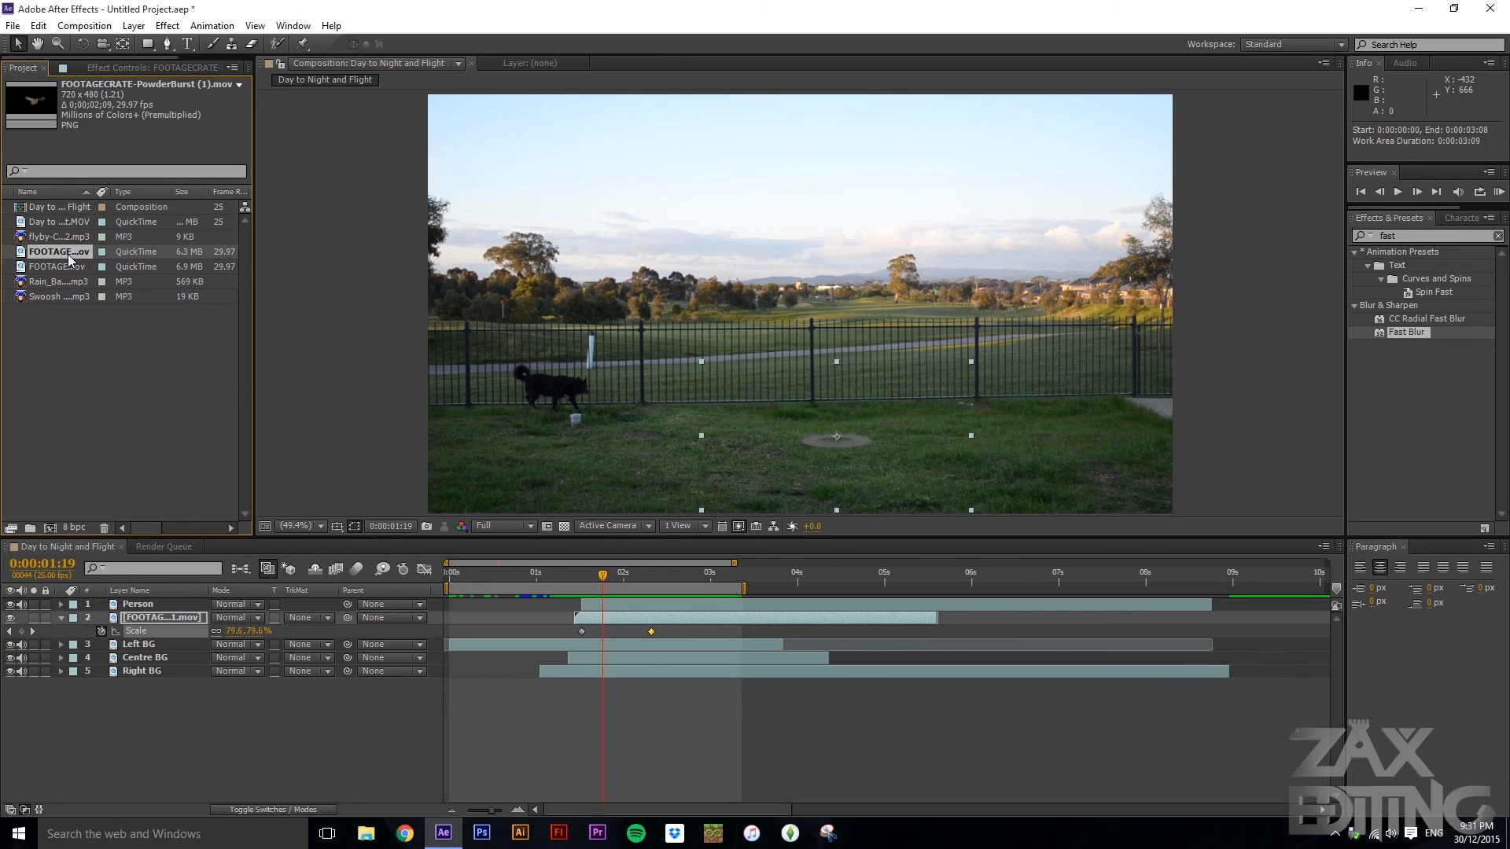
{"action": "left_click_drag", "start_coordinate": [166, 590], "coordinate": [162, 618]}
{"action": "left_click_drag", "start_coordinate": [612, 620], "coordinate": [734, 621]}
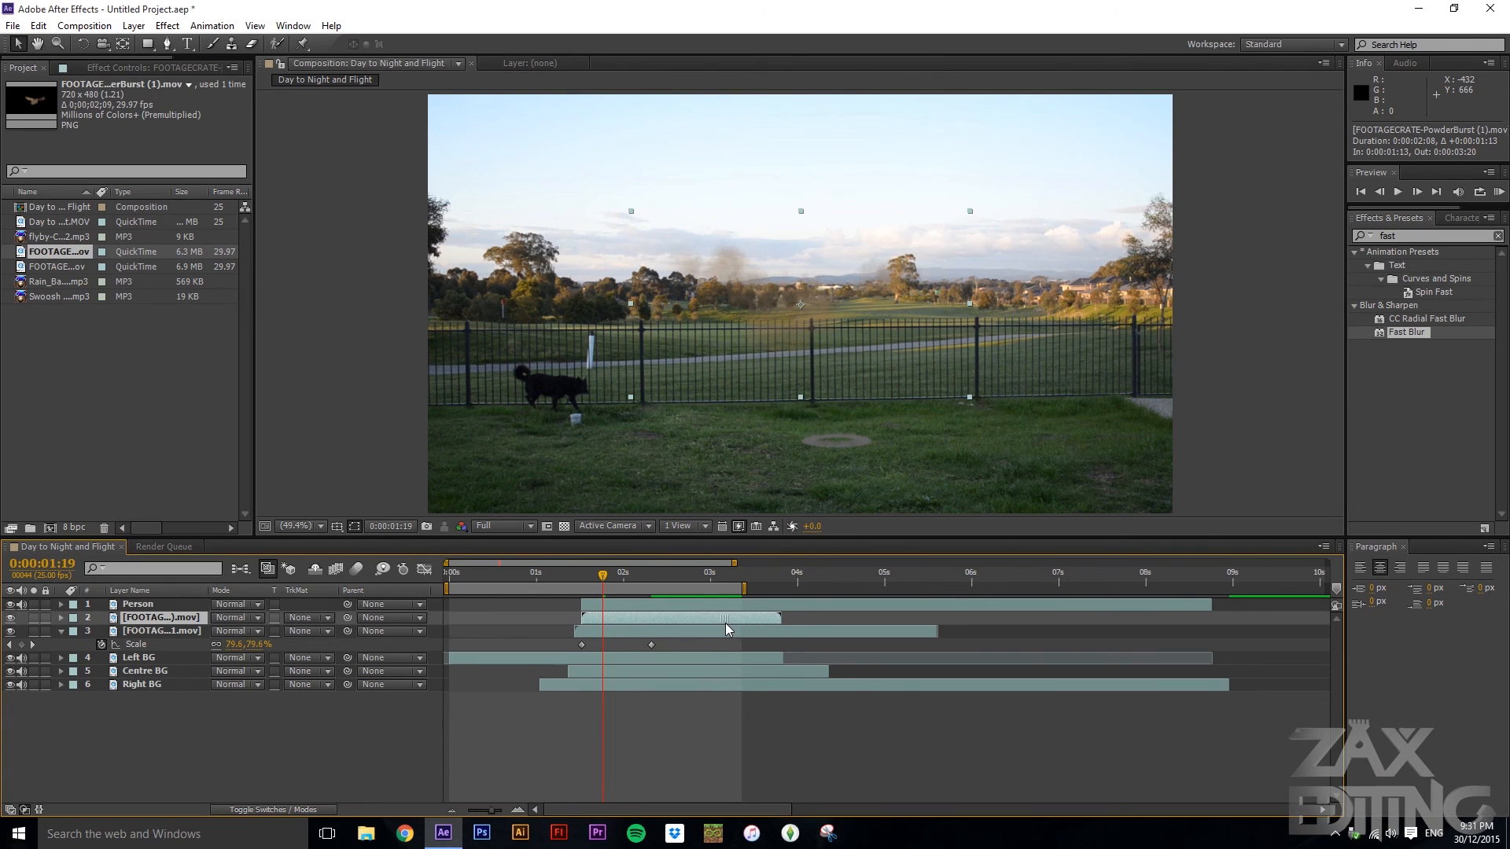
- Keyframe the powder burst layer's Opacity from 0% at 0:00:01:13 to 100% at 0:00:02:04
{"action": "left_click_drag", "start_coordinate": [595, 578], "coordinate": [581, 578]}
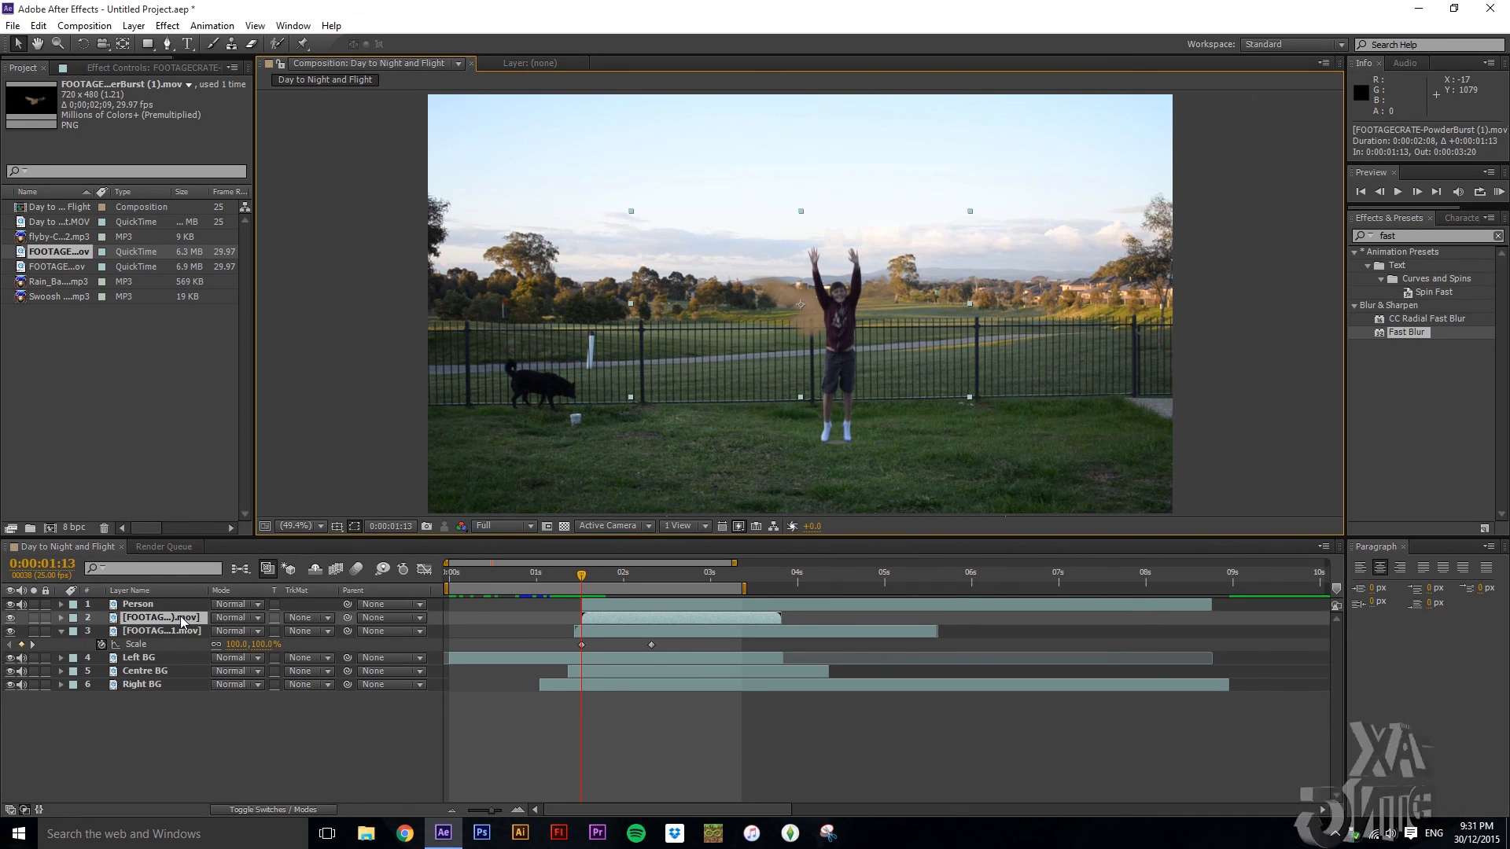
{"action": "key", "text": "t"}
{"action": "left_click", "coordinate": [102, 631]}
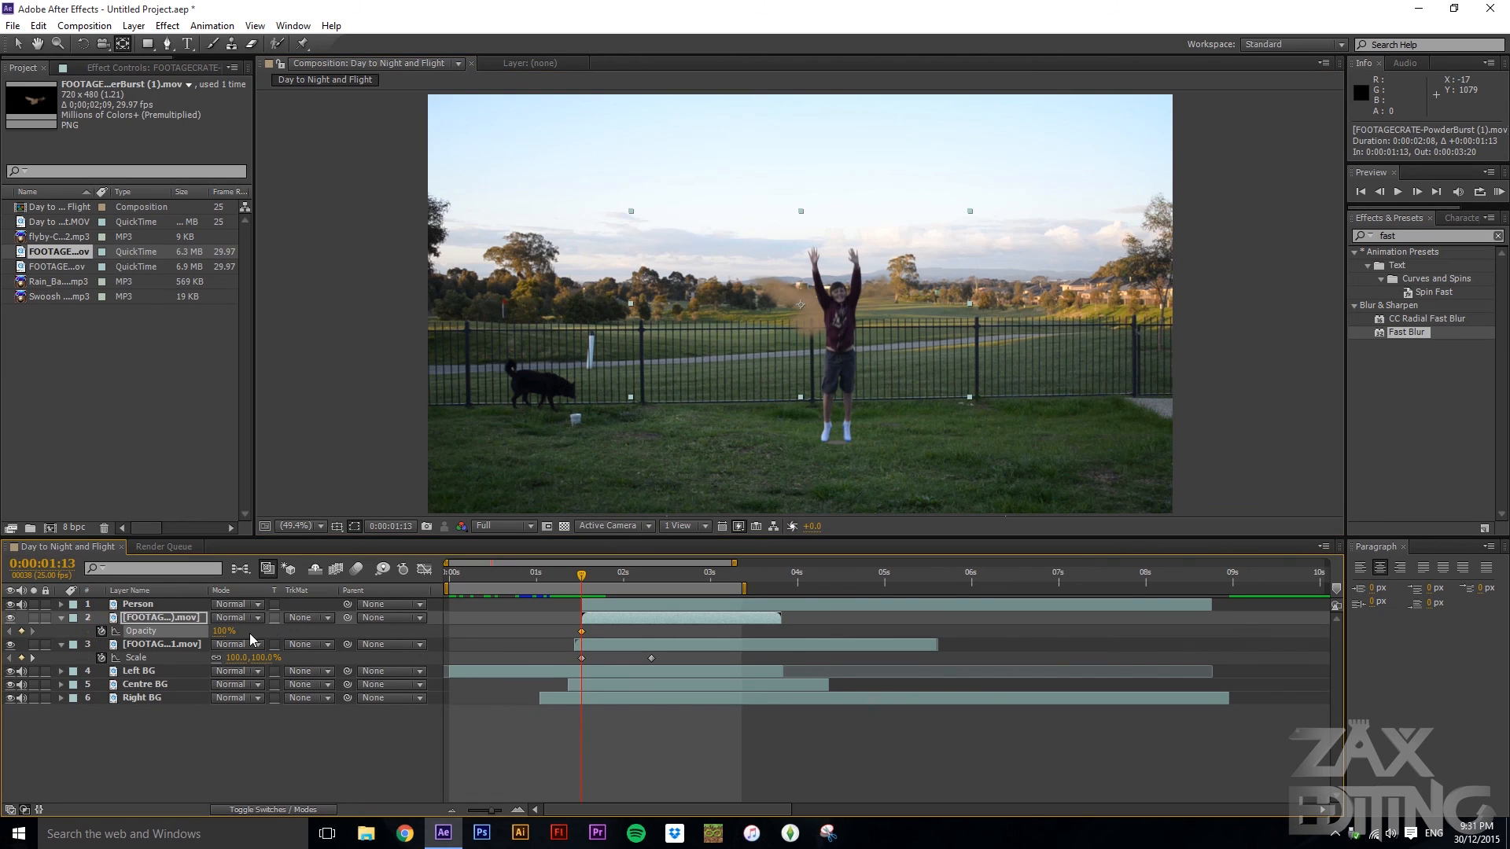
{"action": "left_click", "coordinate": [587, 576]}
{"action": "key", "text": "space"}
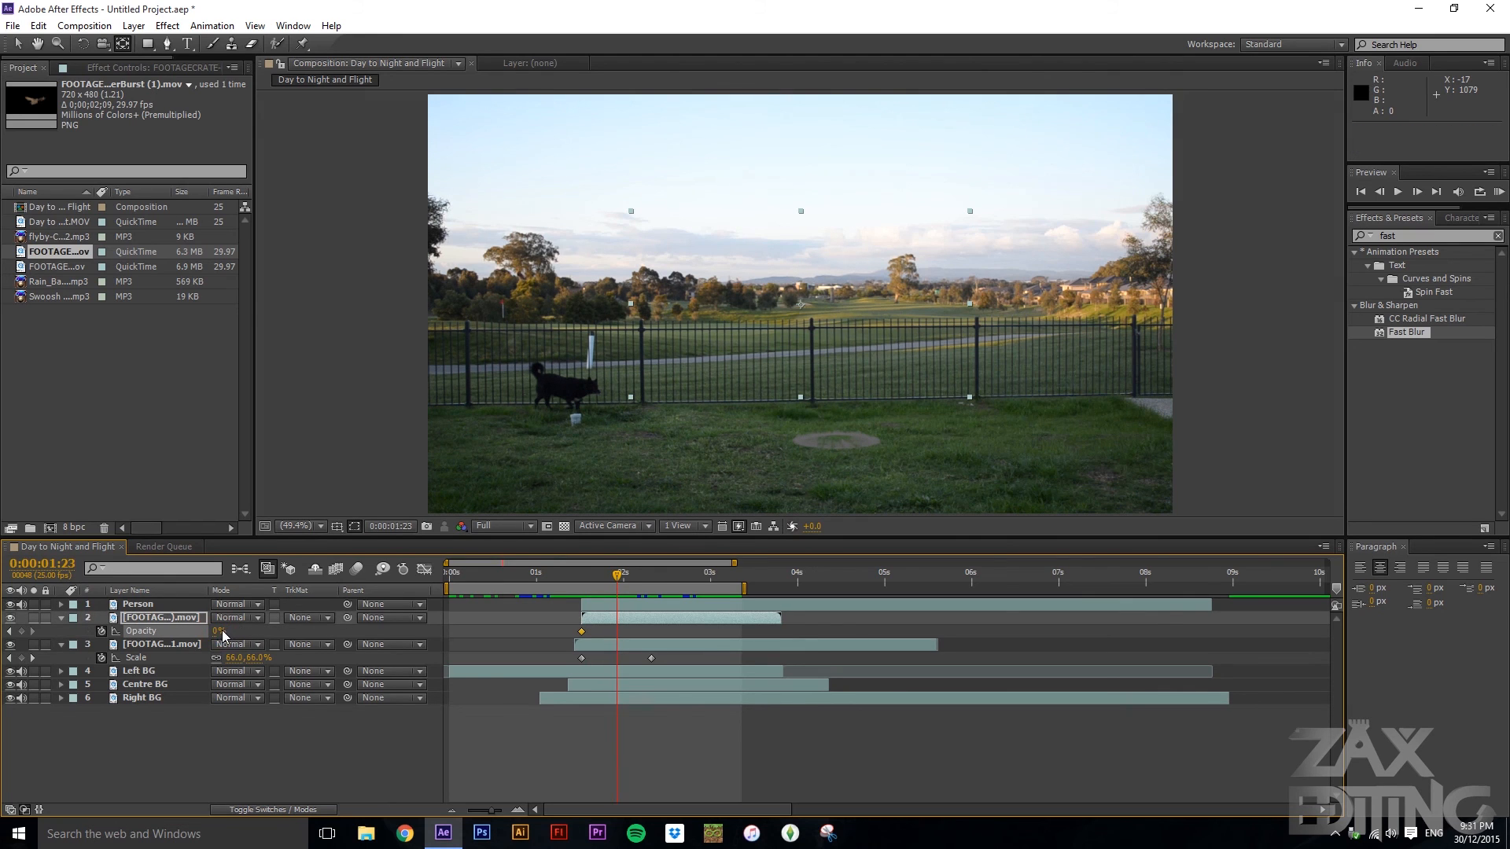
{"action": "left_click_drag", "start_coordinate": [220, 630], "coordinate": [486, 633]}
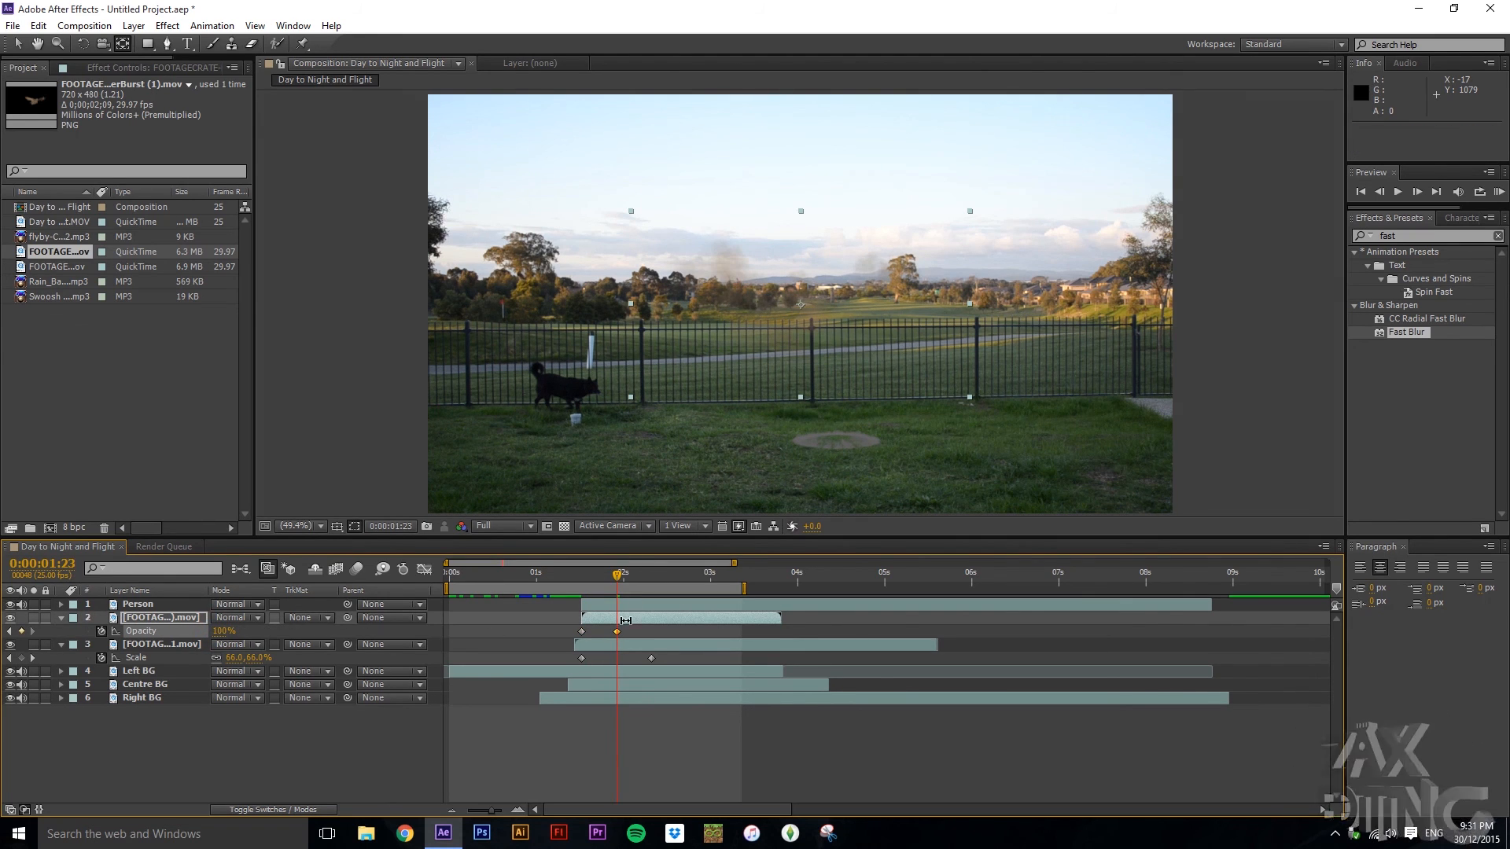
{"action": "left_click_drag", "start_coordinate": [617, 631], "coordinate": [630, 583]}
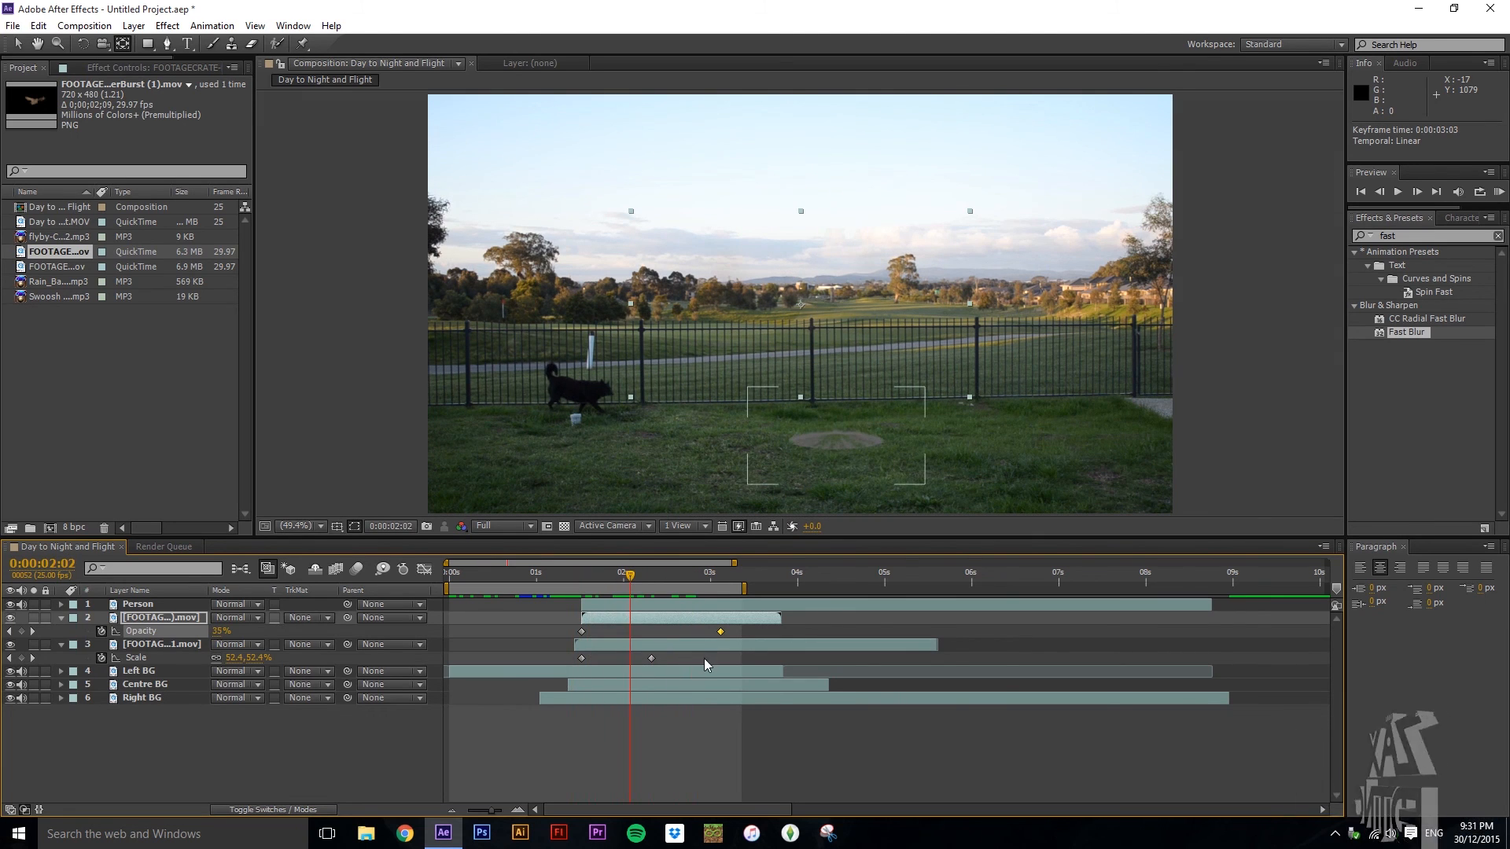
{"action": "left_click_drag", "start_coordinate": [721, 633], "coordinate": [583, 586]}
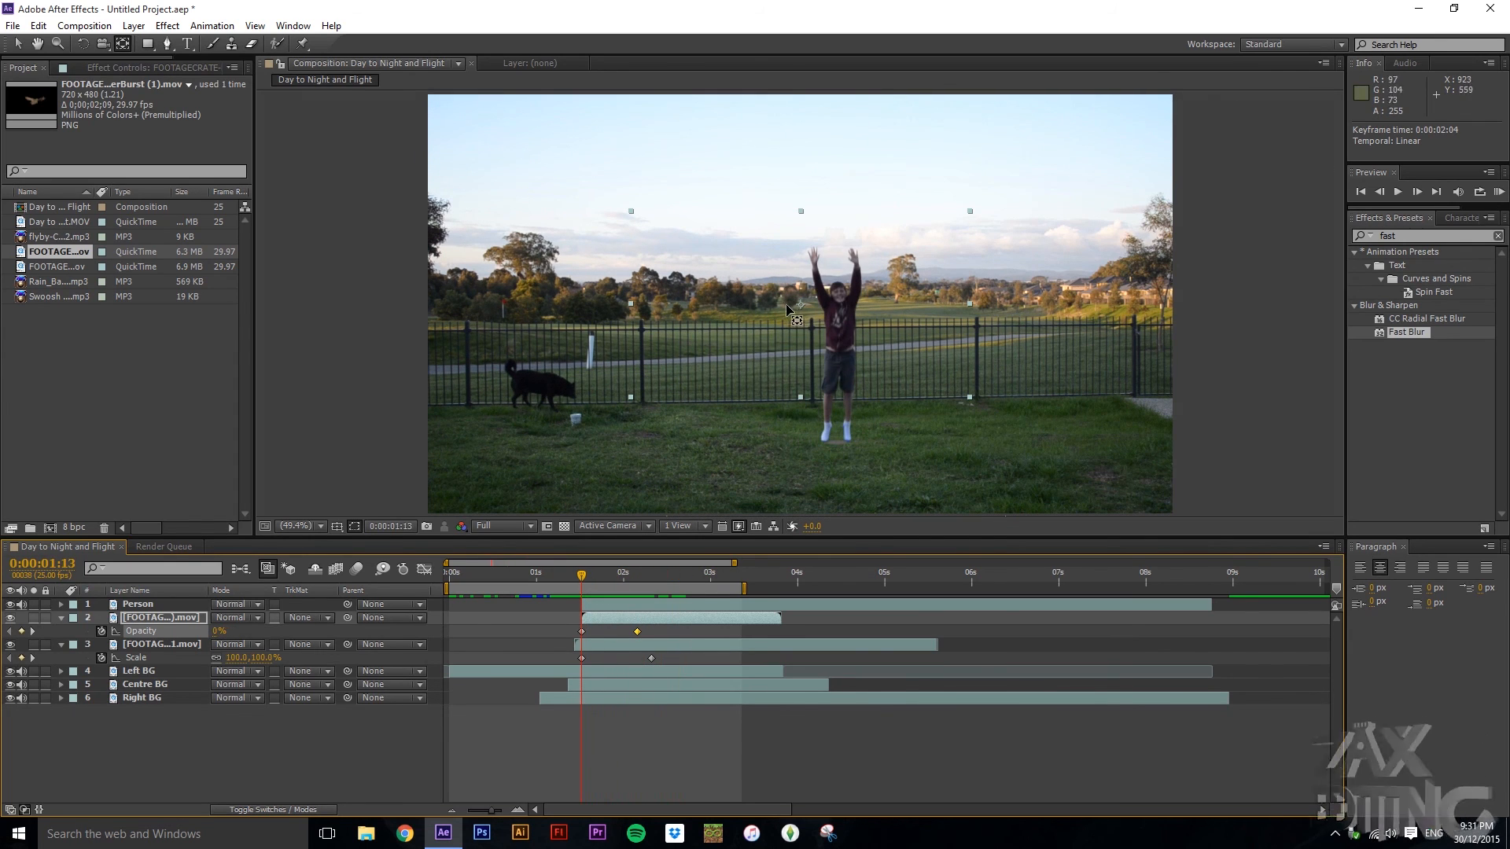
- Move the powder burst down to the jumper's feet, at about 1065, 866, and shrink it to about 60%
{"action": "left_click", "coordinate": [830, 376]}
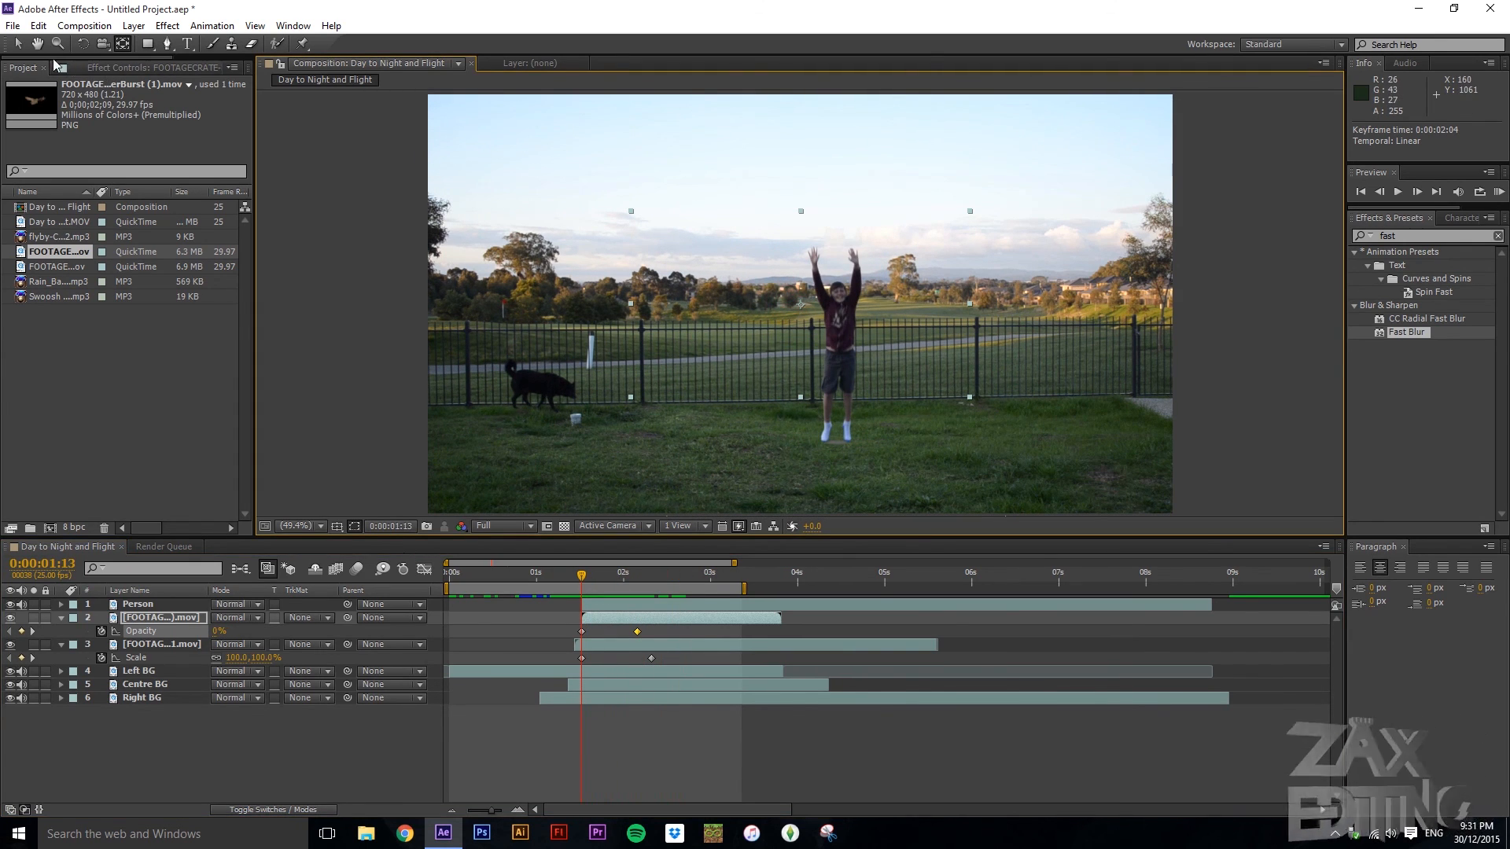
{"action": "left_click", "coordinate": [19, 44]}
{"action": "left_click_drag", "start_coordinate": [922, 288], "coordinate": [966, 421]}
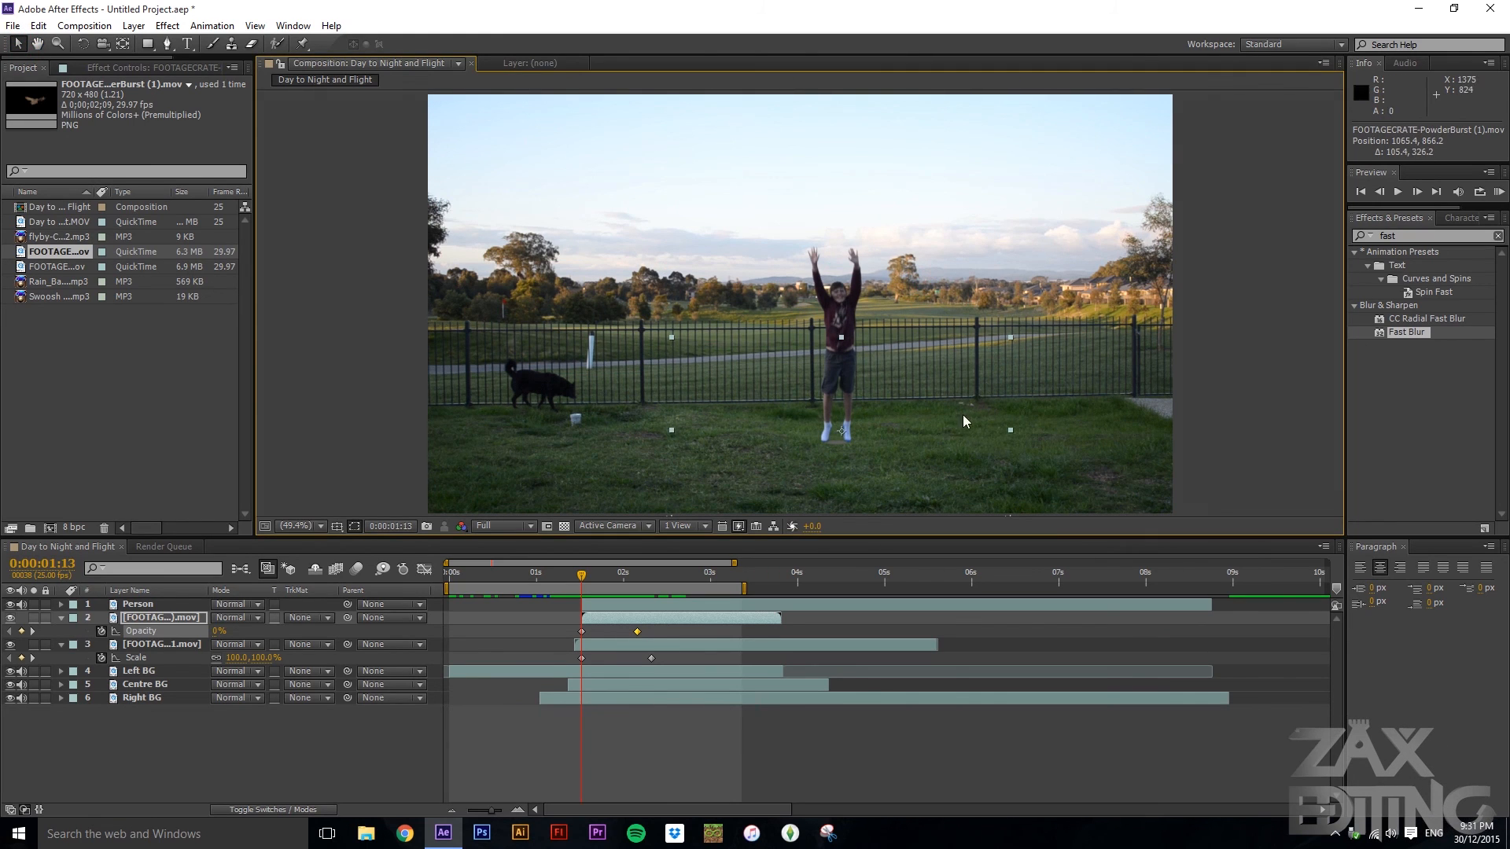
{"action": "left_click_drag", "start_coordinate": [1012, 337], "coordinate": [951, 377]}
- Set starting Scale and Position keyframes on the powder burst at 0:00:01:13 and show them together with Opacity
{"action": "key", "text": "s"}
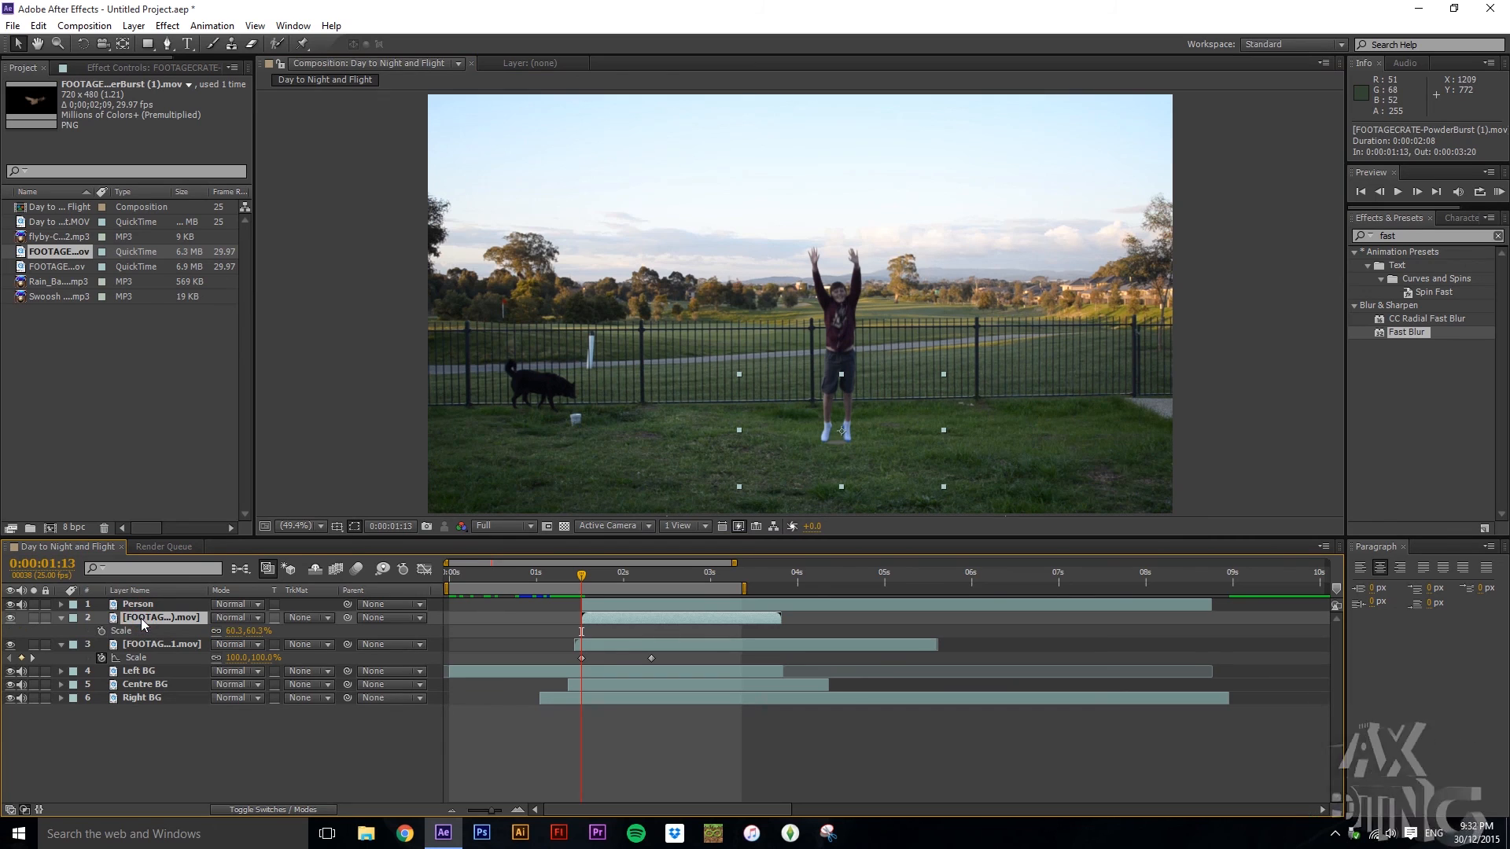
{"action": "left_click", "coordinate": [102, 631]}
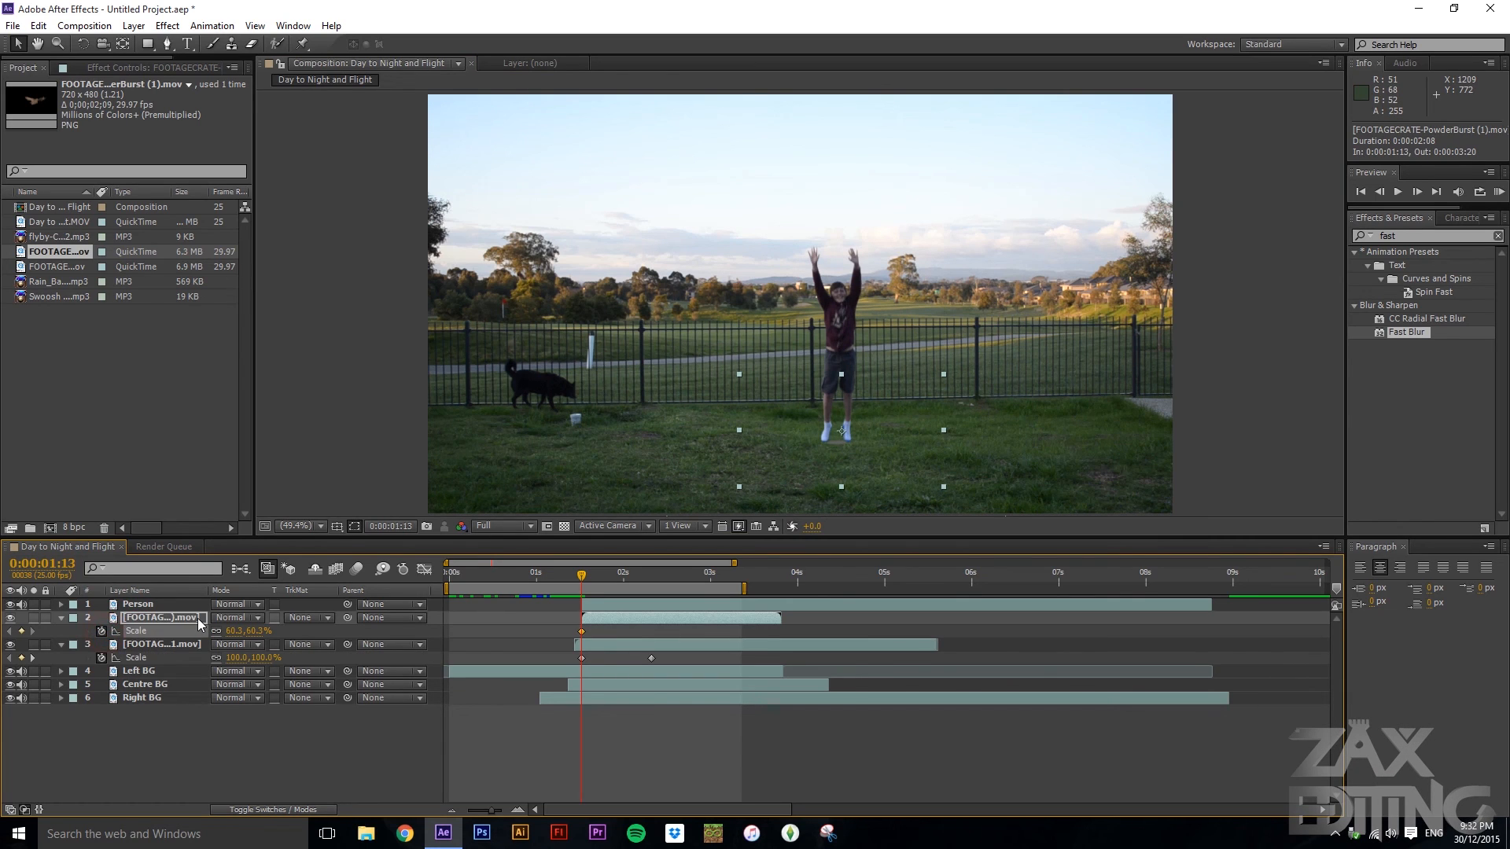
{"action": "left_click", "coordinate": [101, 631]}
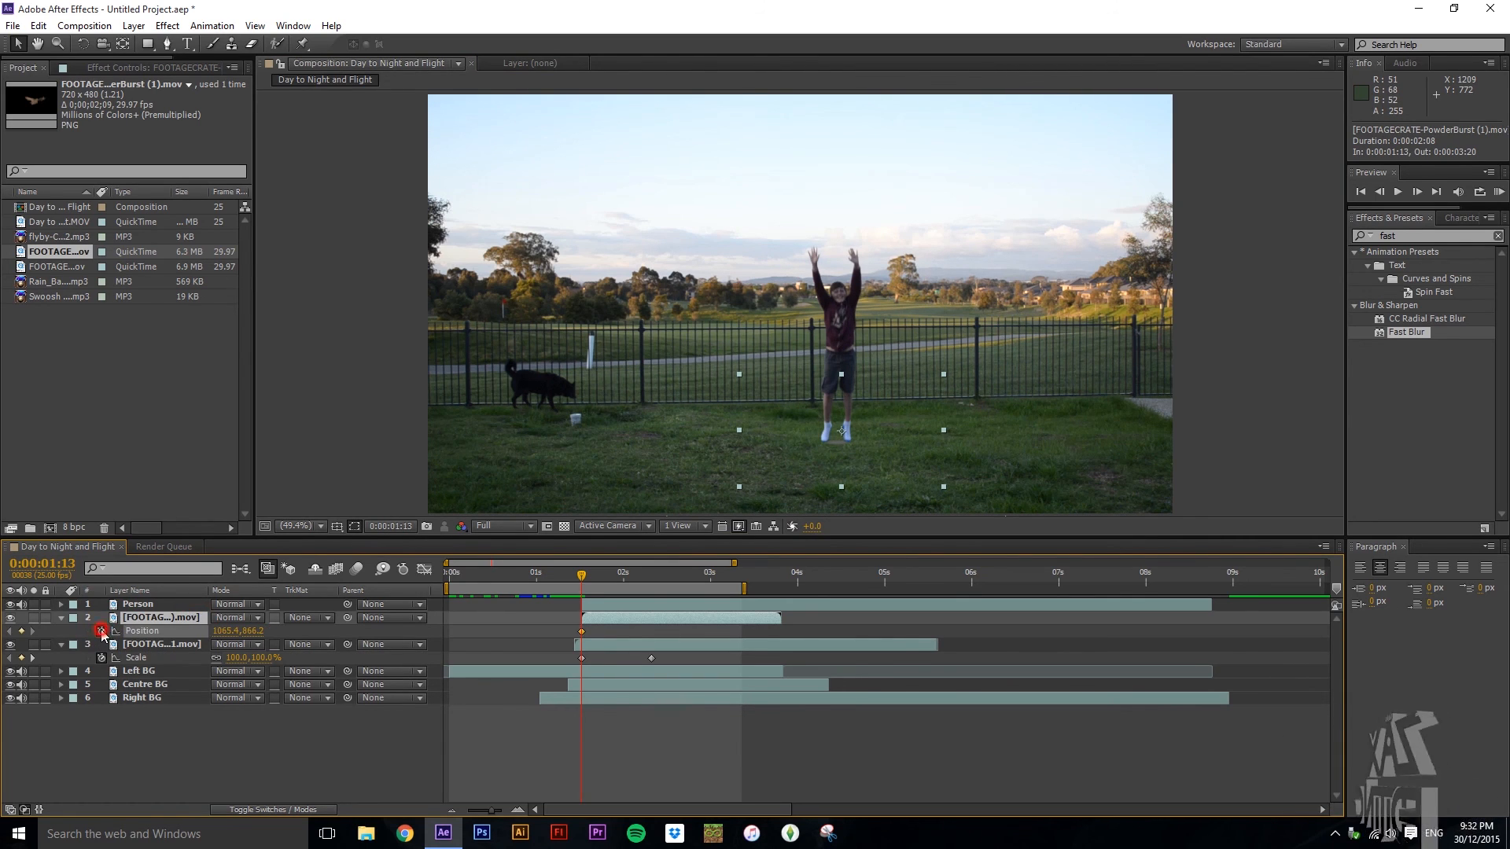
{"action": "left_click", "coordinate": [138, 621]}
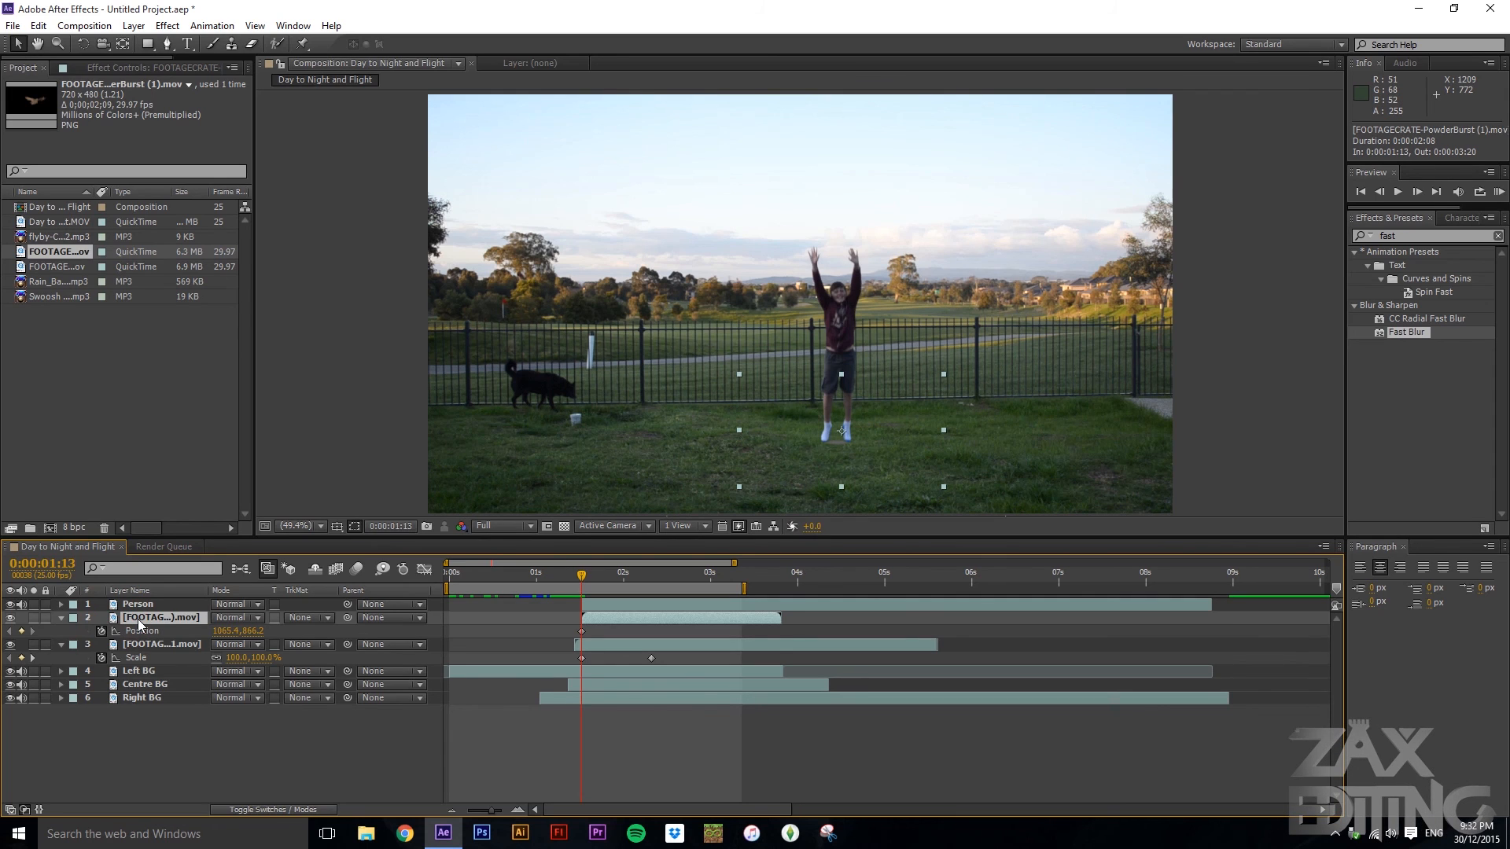
{"action": "key", "text": "shift+s"}
{"action": "key", "text": "shift+t"}
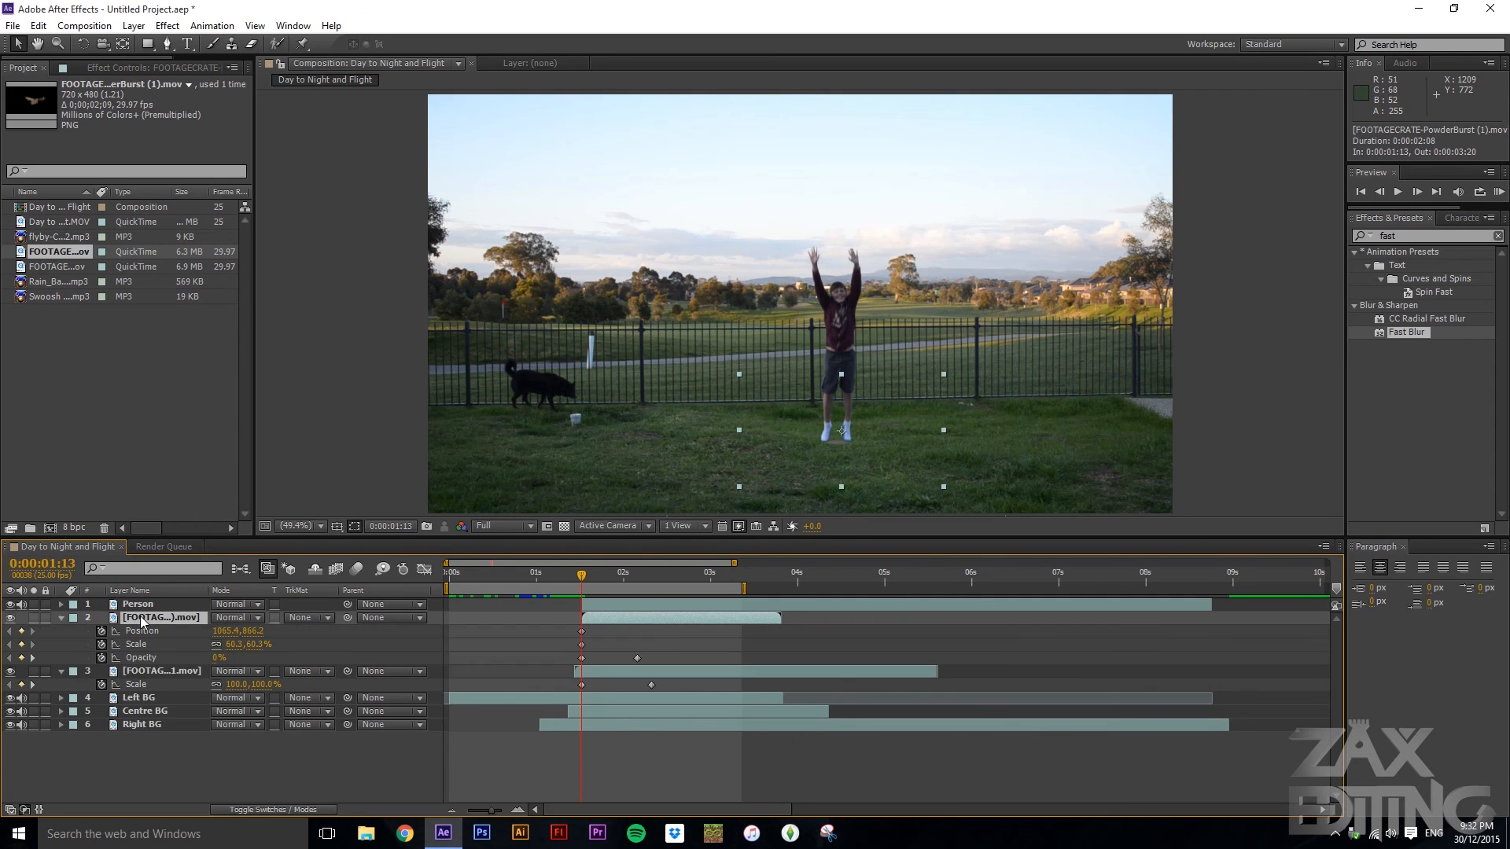
- At 0:00:02:04, enlarge the powder burst to about 81%, raise it to about 1067, 789, and preview the movement
{"action": "left_click_drag", "start_coordinate": [582, 571], "coordinate": [637, 582]}
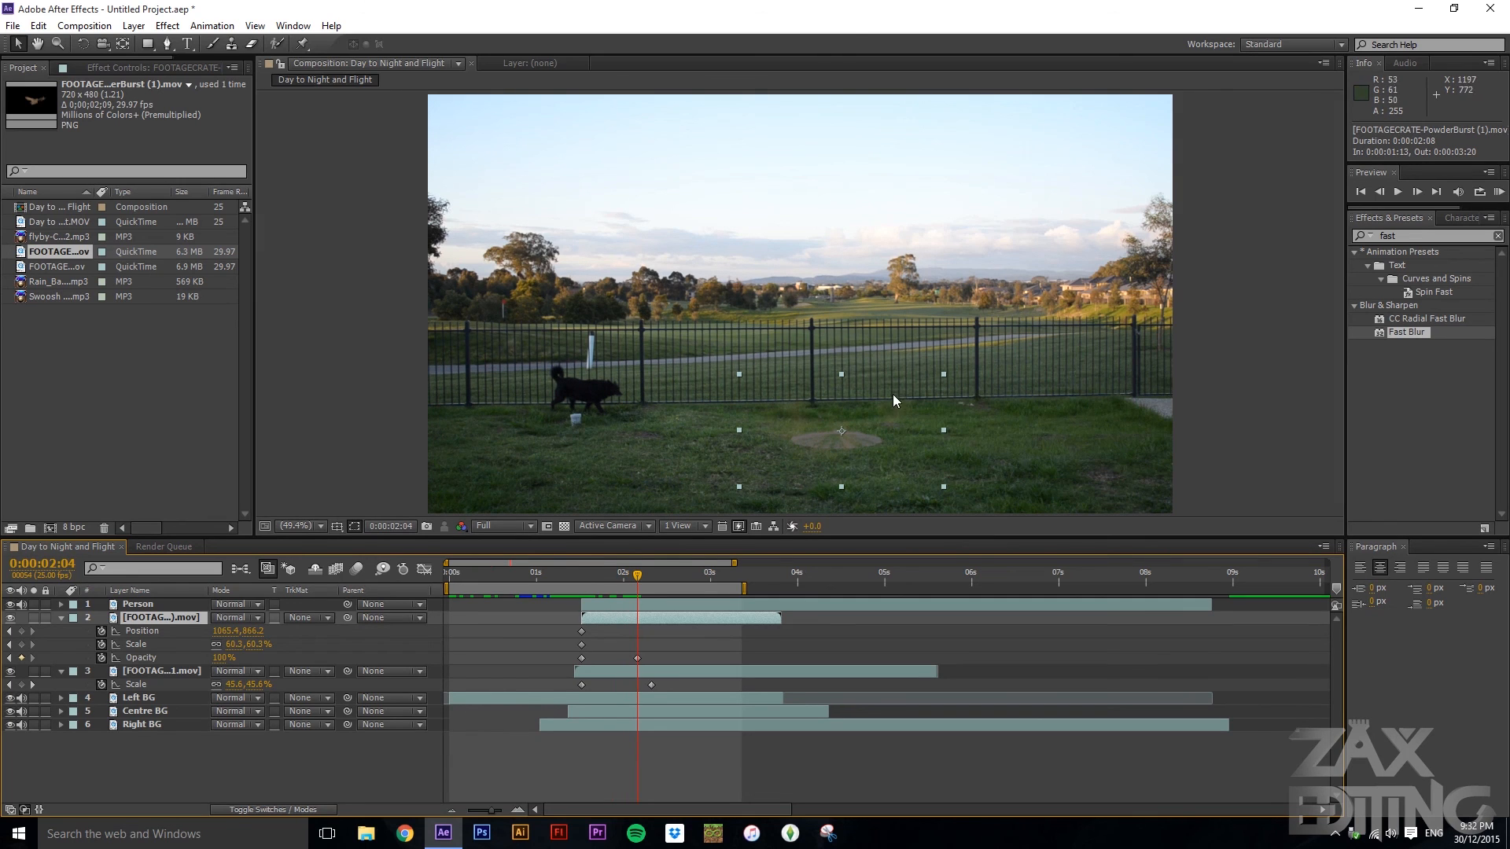
{"action": "left_click_drag", "start_coordinate": [944, 374], "coordinate": [978, 356]}
{"action": "left_click_drag", "start_coordinate": [929, 422], "coordinate": [932, 398]}
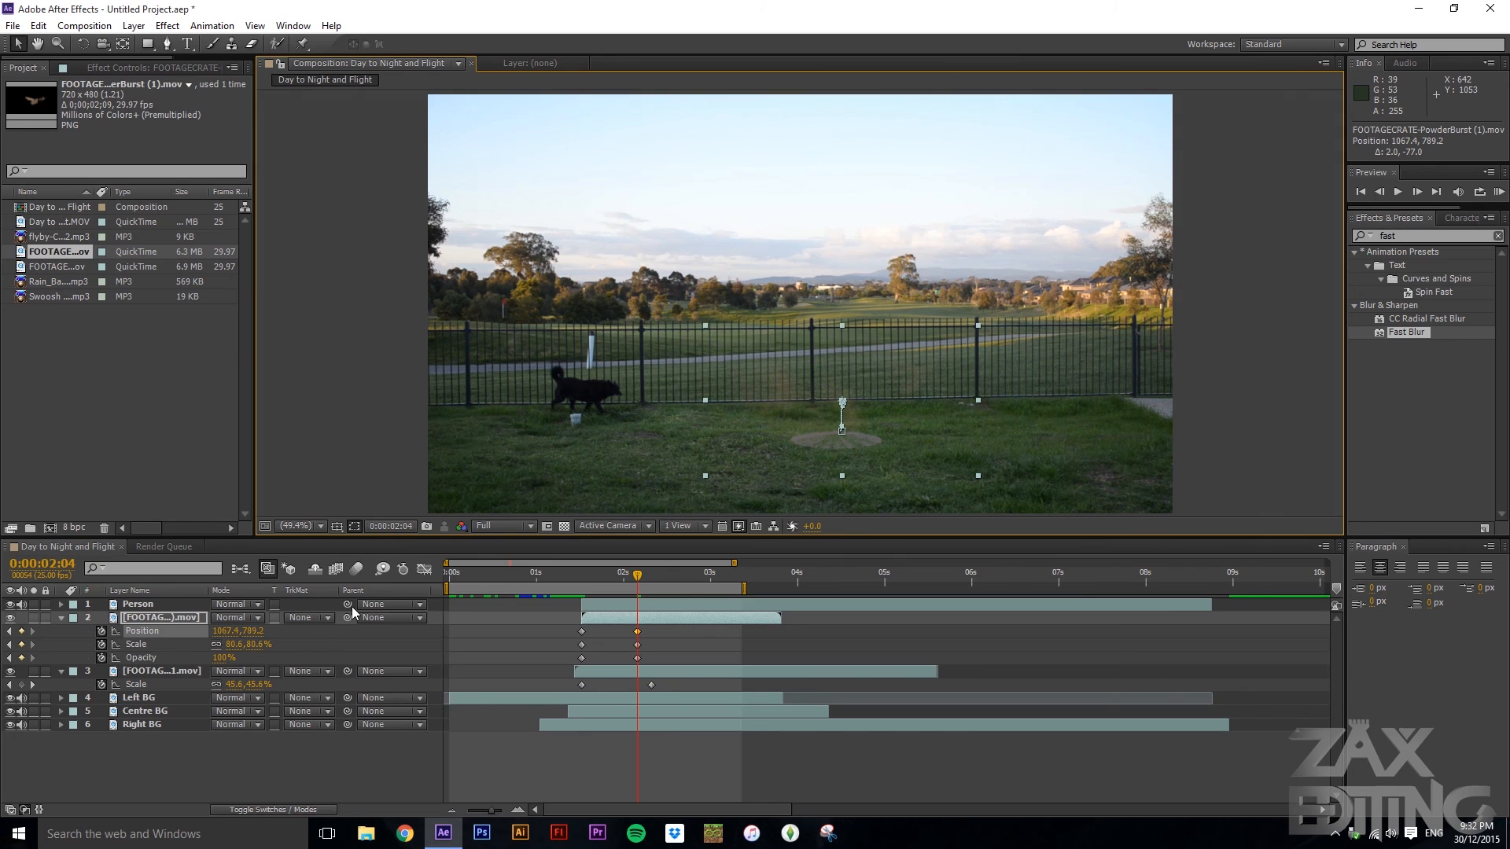
{"action": "left_click_drag", "start_coordinate": [629, 578], "coordinate": [551, 578]}
{"action": "left_click", "coordinate": [324, 451]}
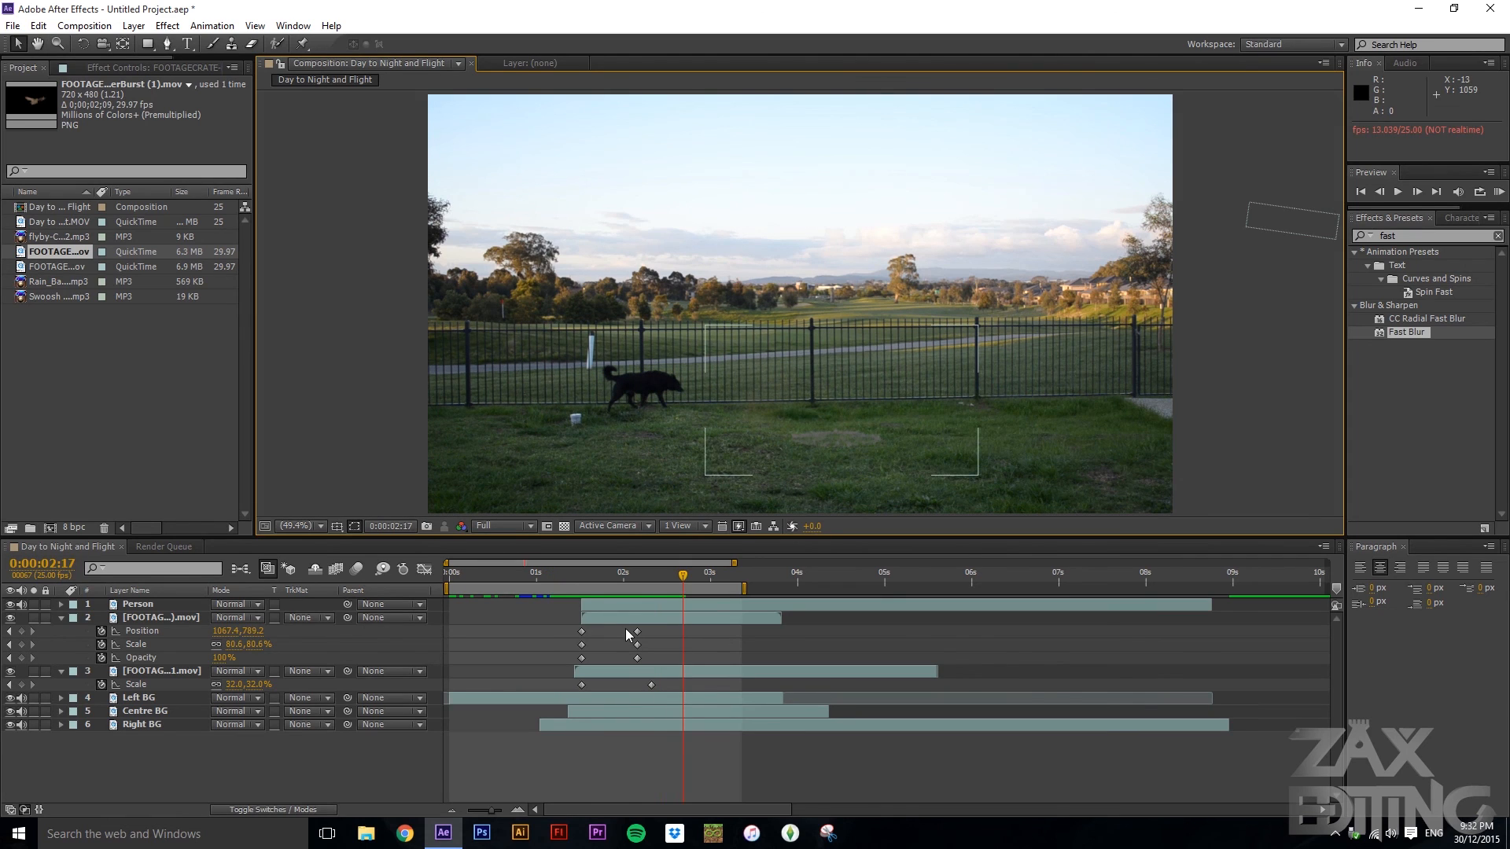
- Apply Easy Ease to the powder burst's final Position, Scale and Opacity keyframes
{"action": "left_click", "coordinate": [638, 658]}
{"action": "right_click", "coordinate": [638, 657]}
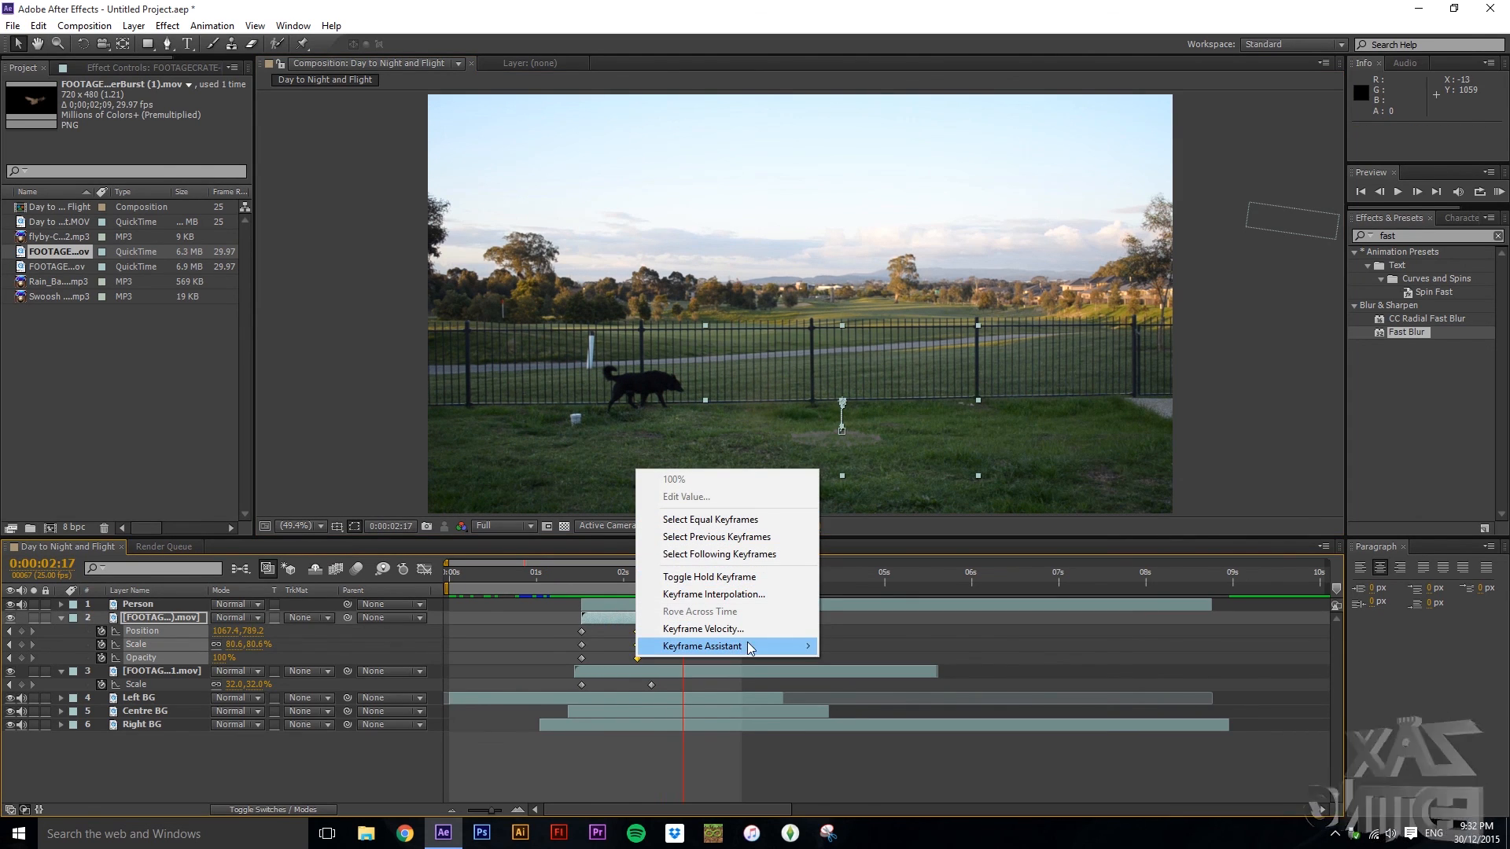
{"action": "mouse_move", "coordinate": [750, 648]}
{"action": "left_click", "coordinate": [767, 678]}
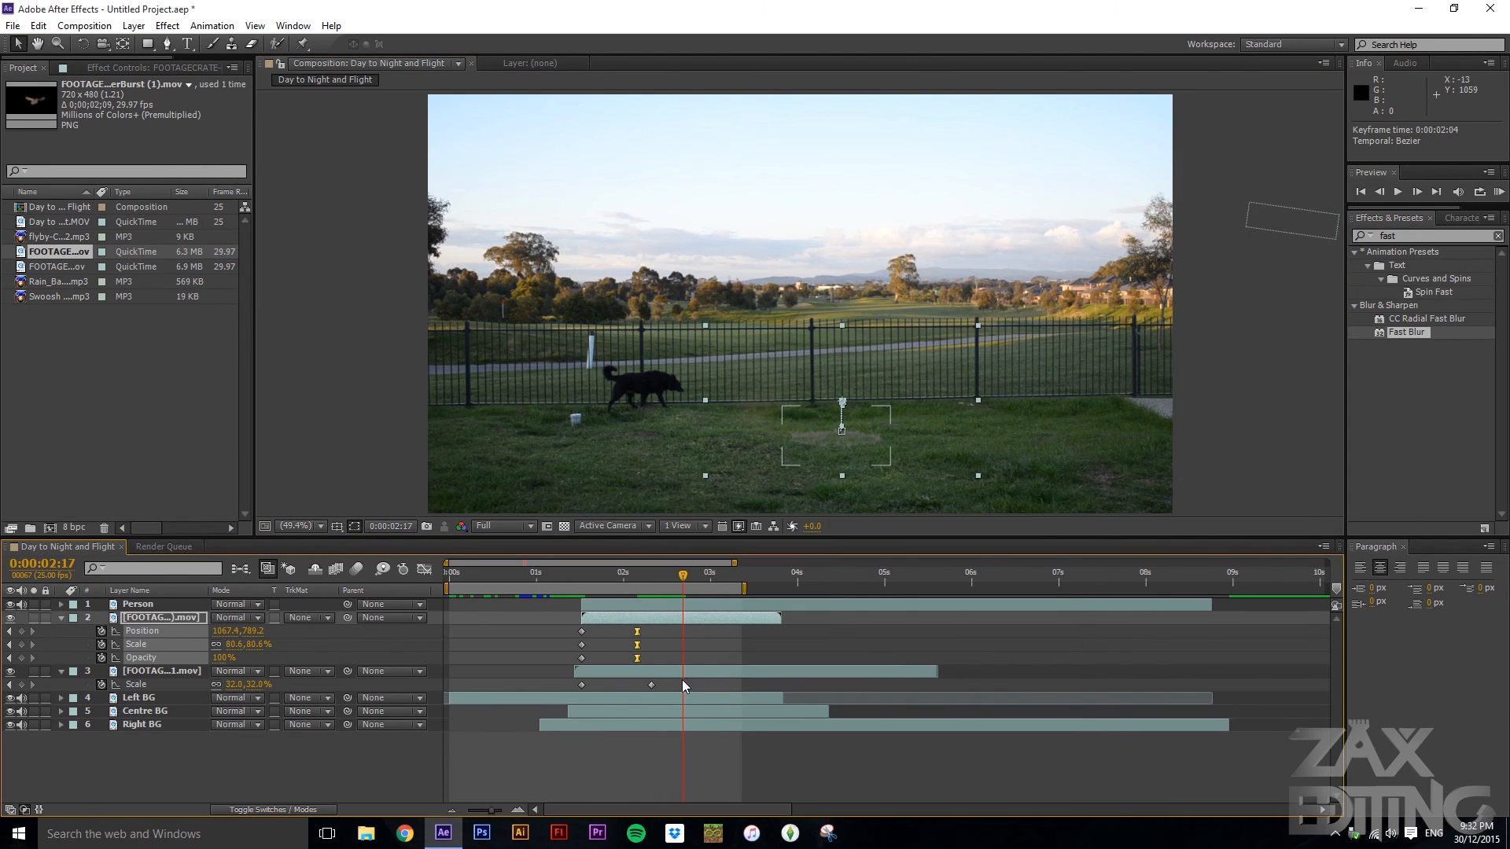
- Apply Easy Ease to the shockwave layer's final Scale keyframe
{"action": "left_click", "coordinate": [681, 680]}
{"action": "left_click", "coordinate": [651, 684]}
{"action": "right_click", "coordinate": [647, 683]}
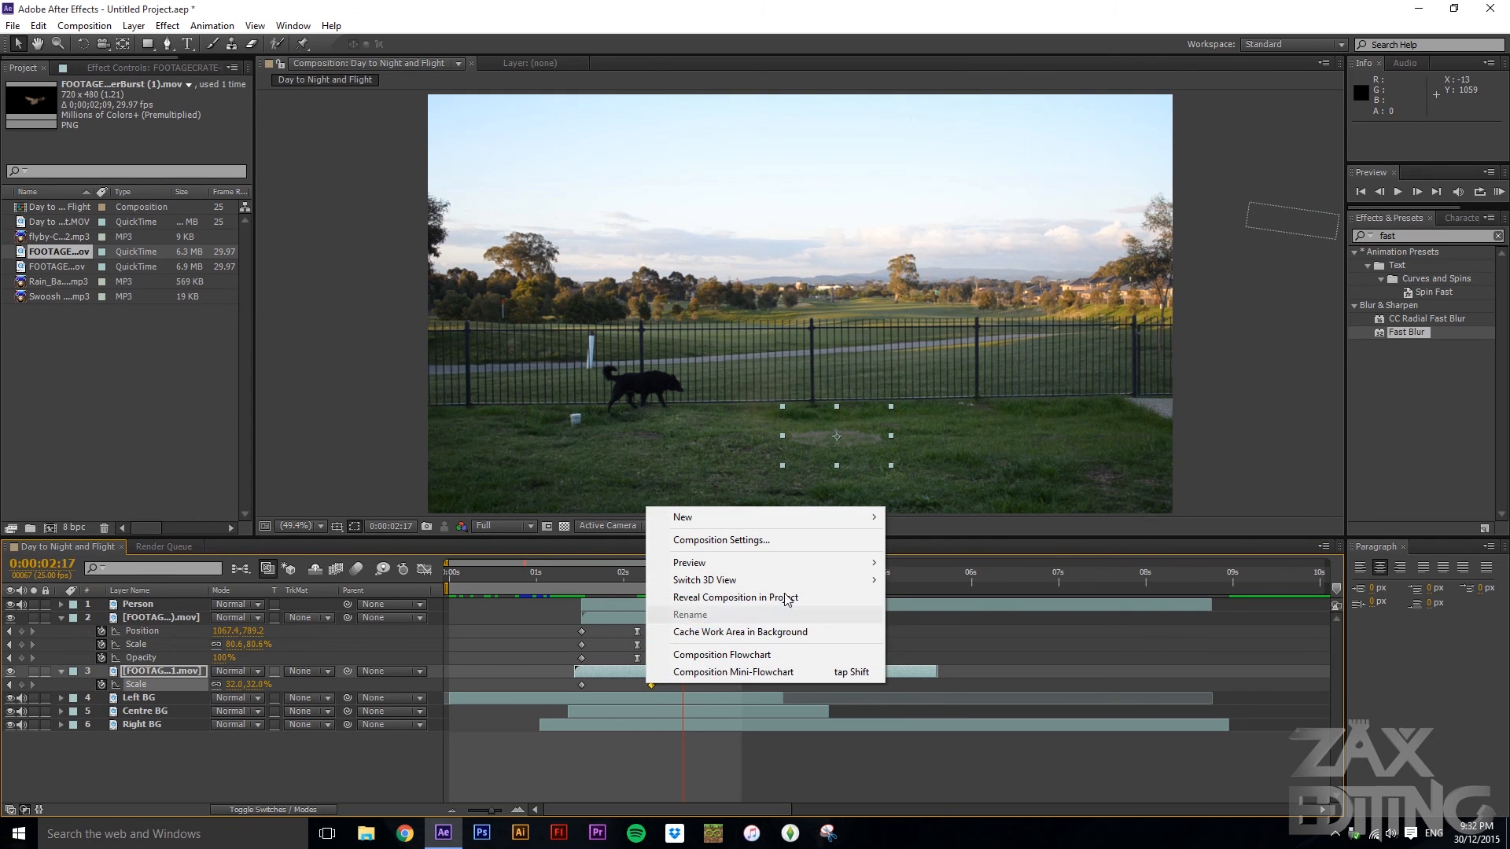
{"action": "right_click", "coordinate": [650, 685]}
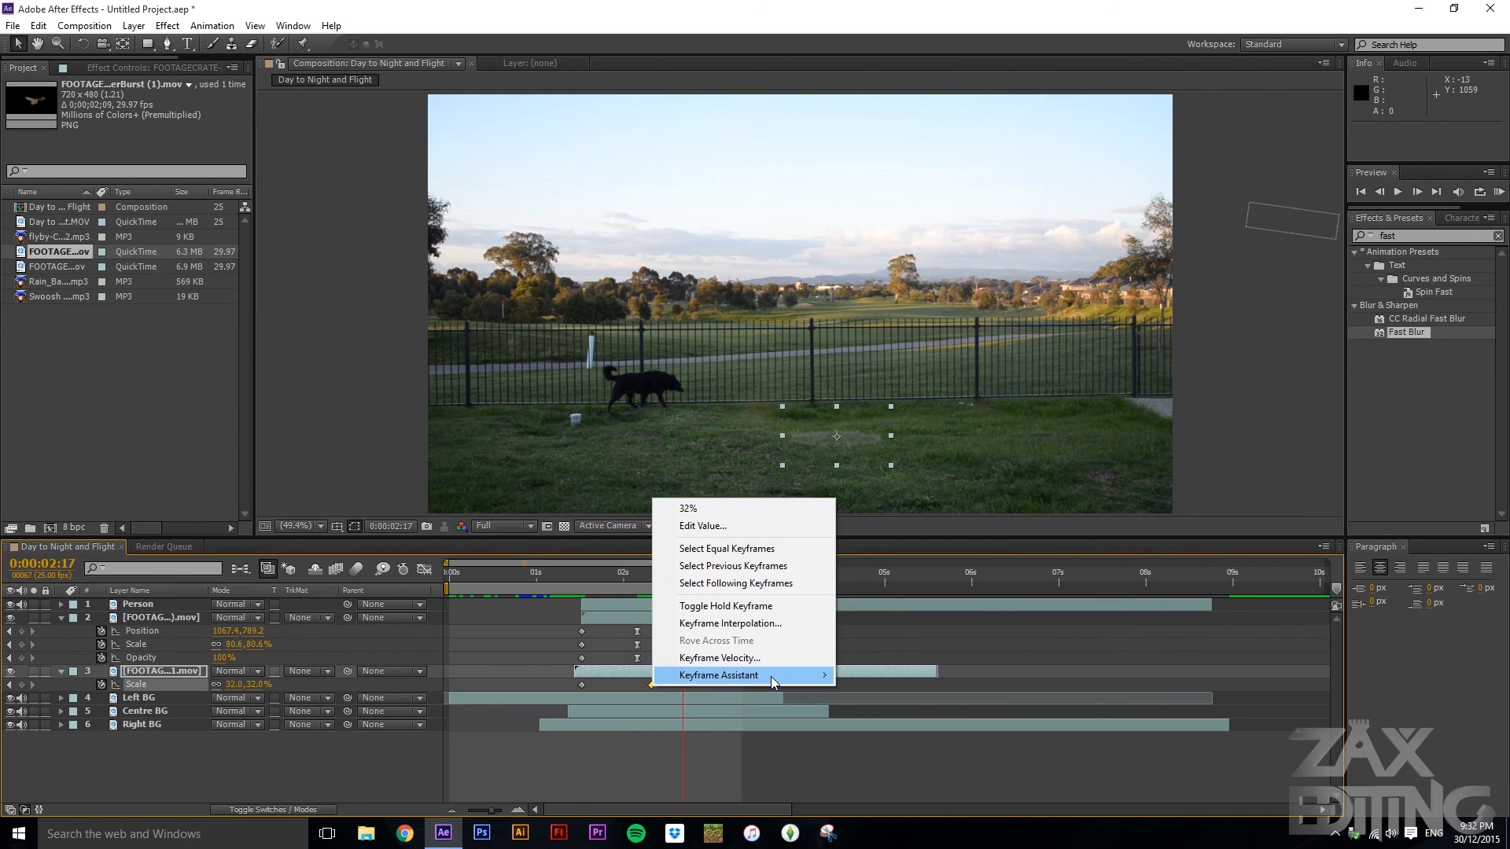
{"action": "mouse_move", "coordinate": [771, 676]}
{"action": "left_click", "coordinate": [889, 706]}
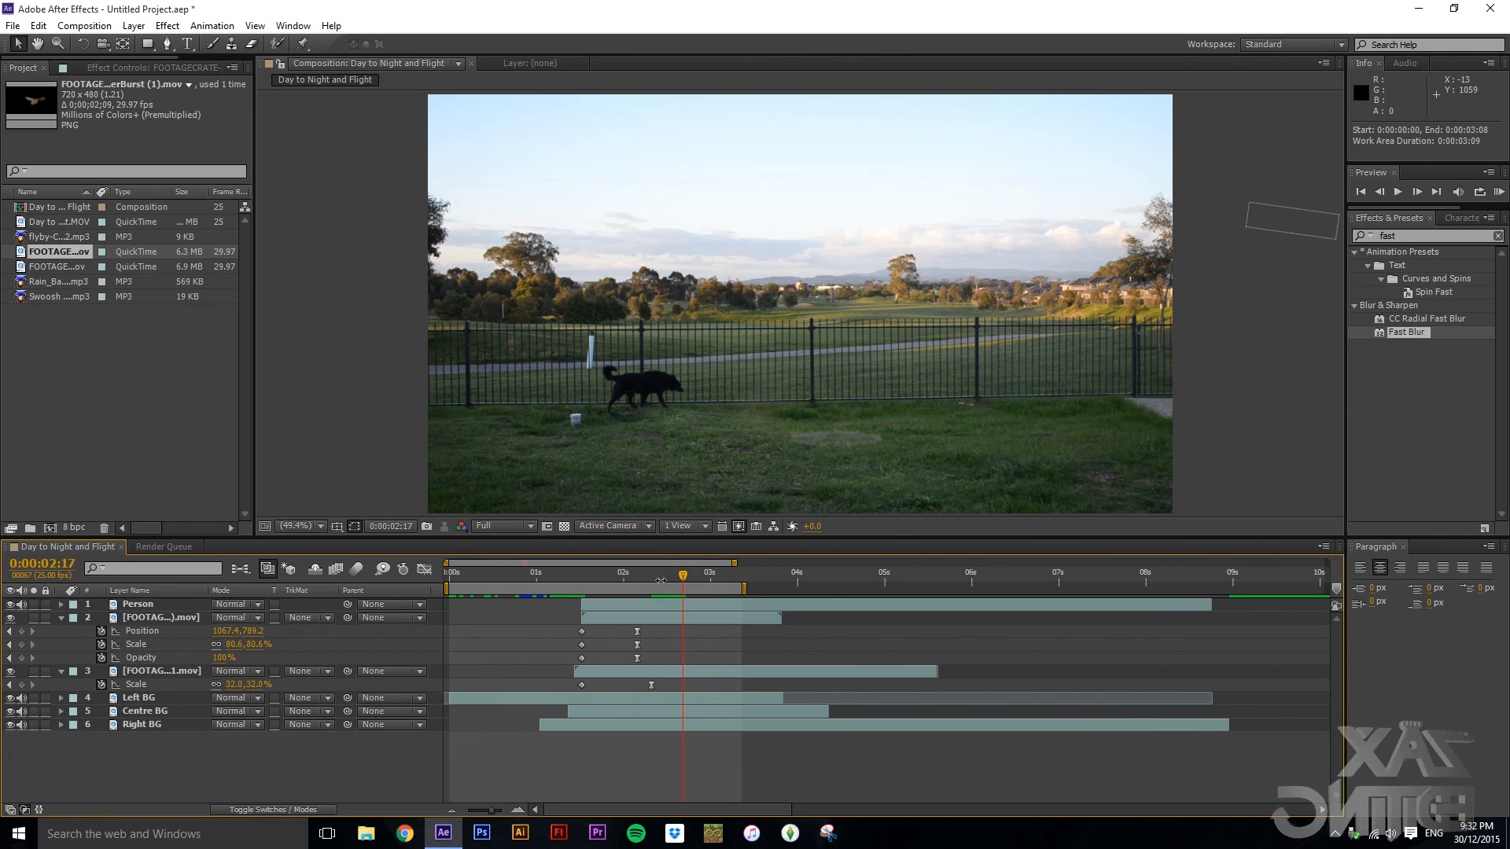
- Play back the take-off from the start to check the eased powder burst and shockwave
{"action": "left_click_drag", "start_coordinate": [682, 575], "coordinate": [630, 583]}
{"action": "left_click", "coordinate": [349, 442]}
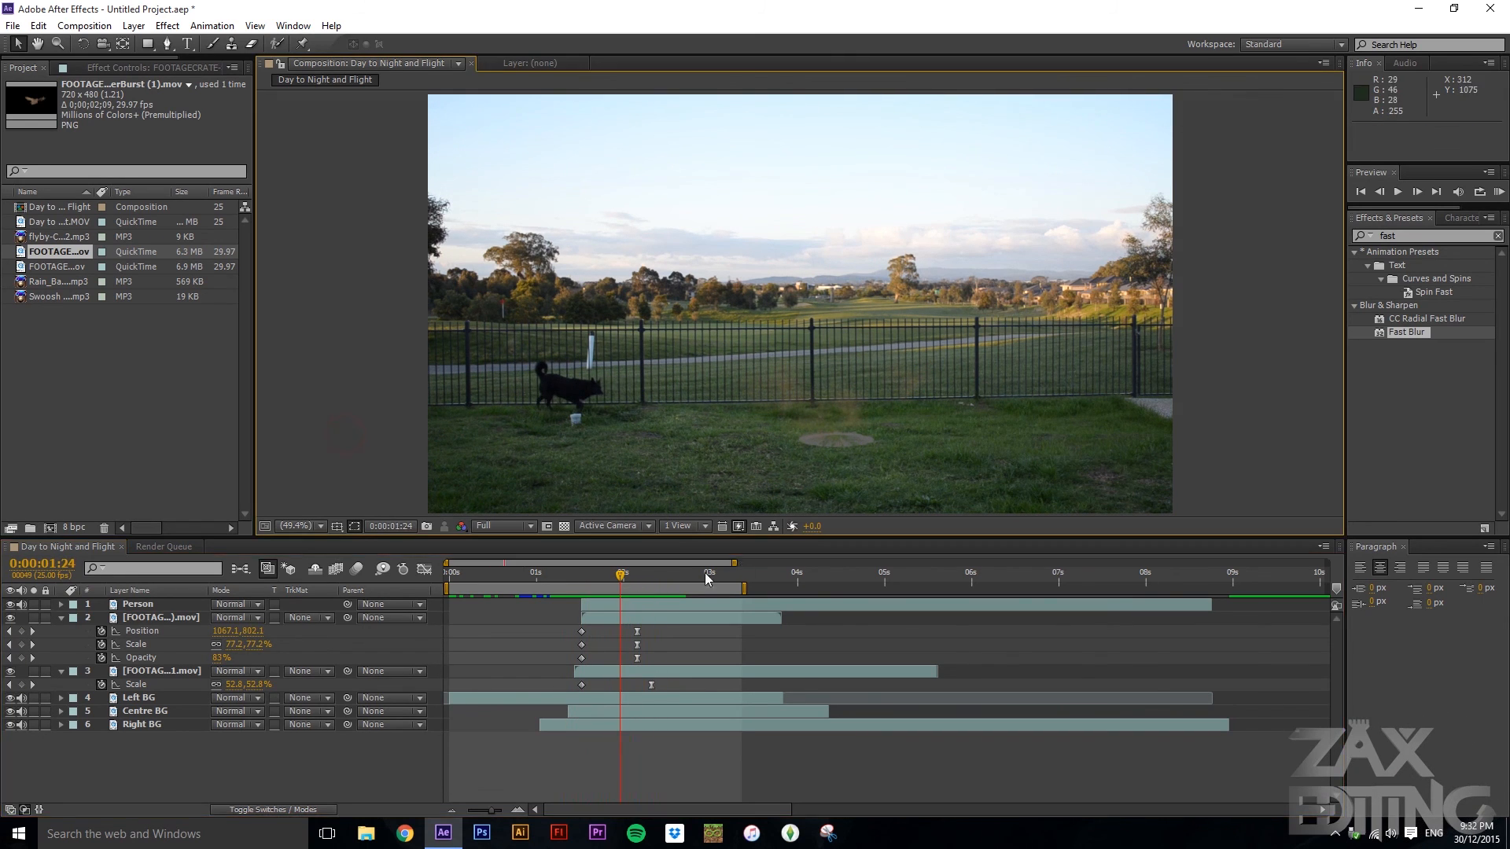
{"action": "left_click_drag", "start_coordinate": [617, 576], "coordinate": [447, 579]}
{"action": "left_click", "coordinate": [325, 471]}
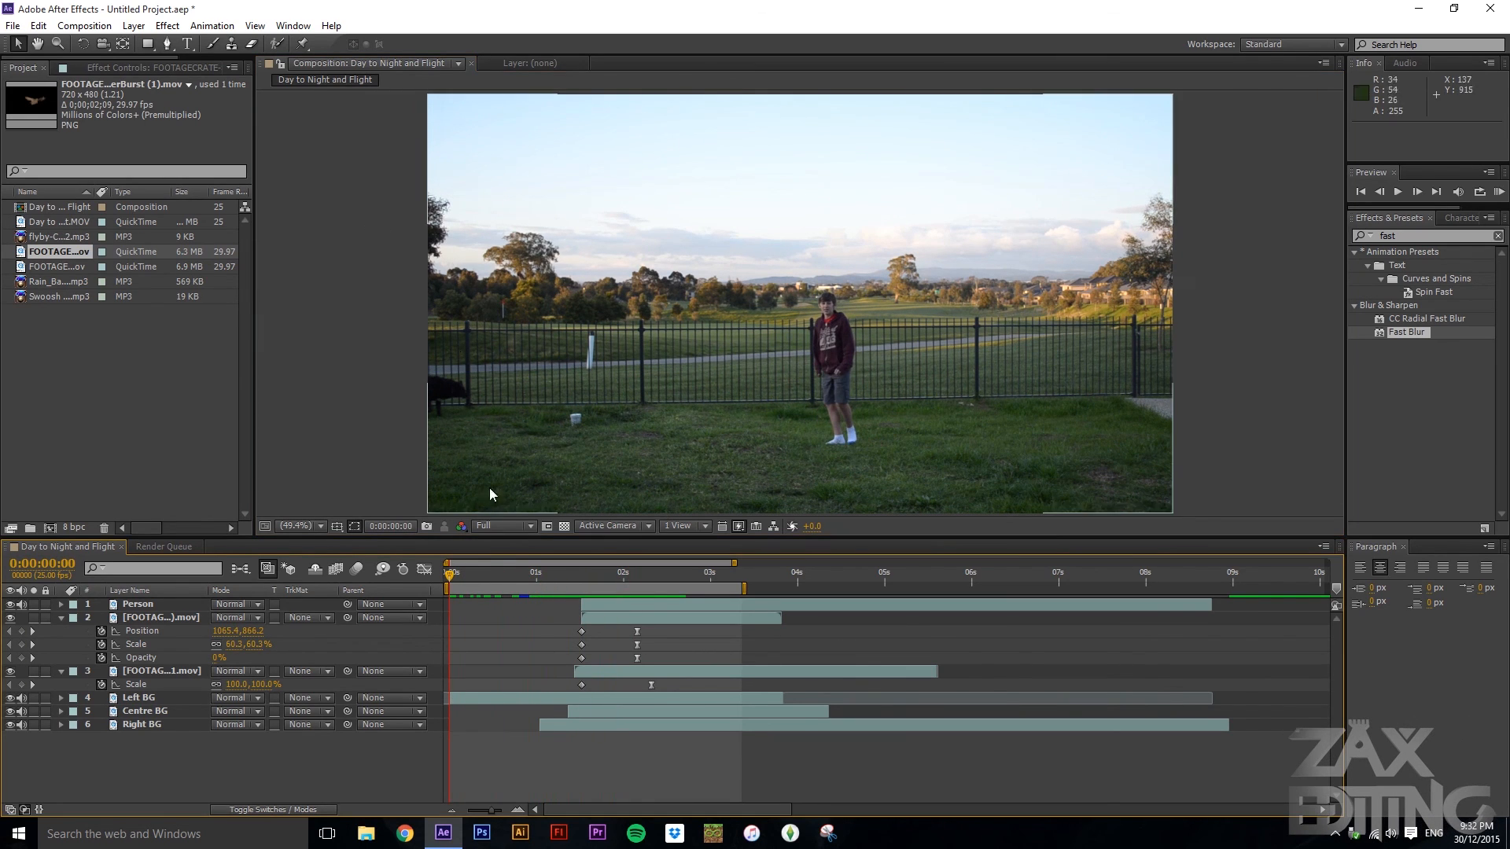
- Return to the take-off at 0:00:01:13 and collapse the properties of the powder burst and shockwave layers
{"action": "mouse_move", "coordinate": [559, 569]}
{"action": "left_mouse_down"}
{"action": "mouse_move", "coordinate": [602, 574]}
{"action": "mouse_move", "coordinate": [581, 575]}
{"action": "left_mouse_up"}
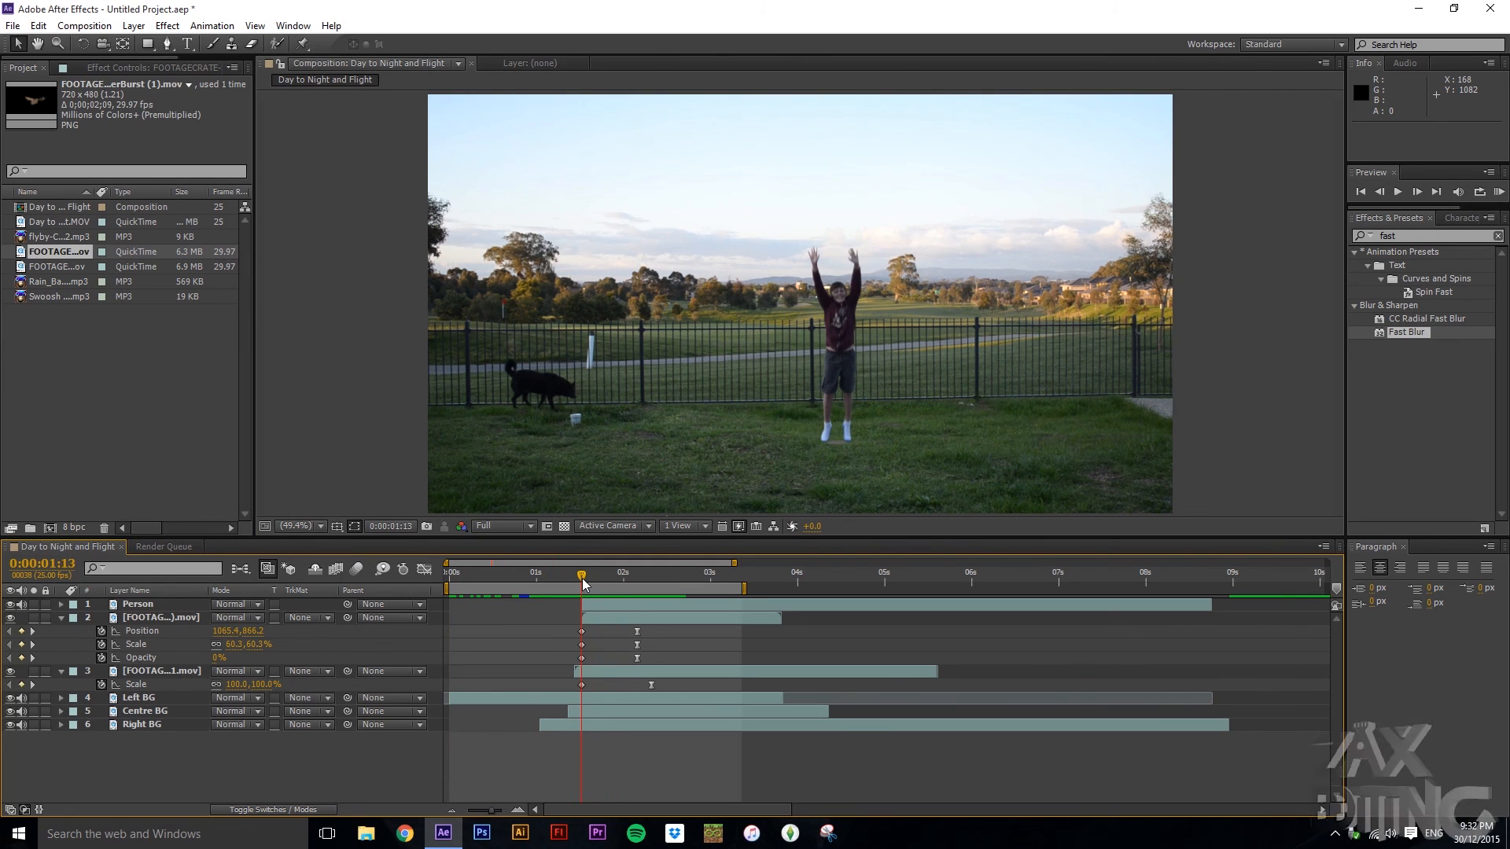
{"action": "left_click", "coordinate": [61, 619]}
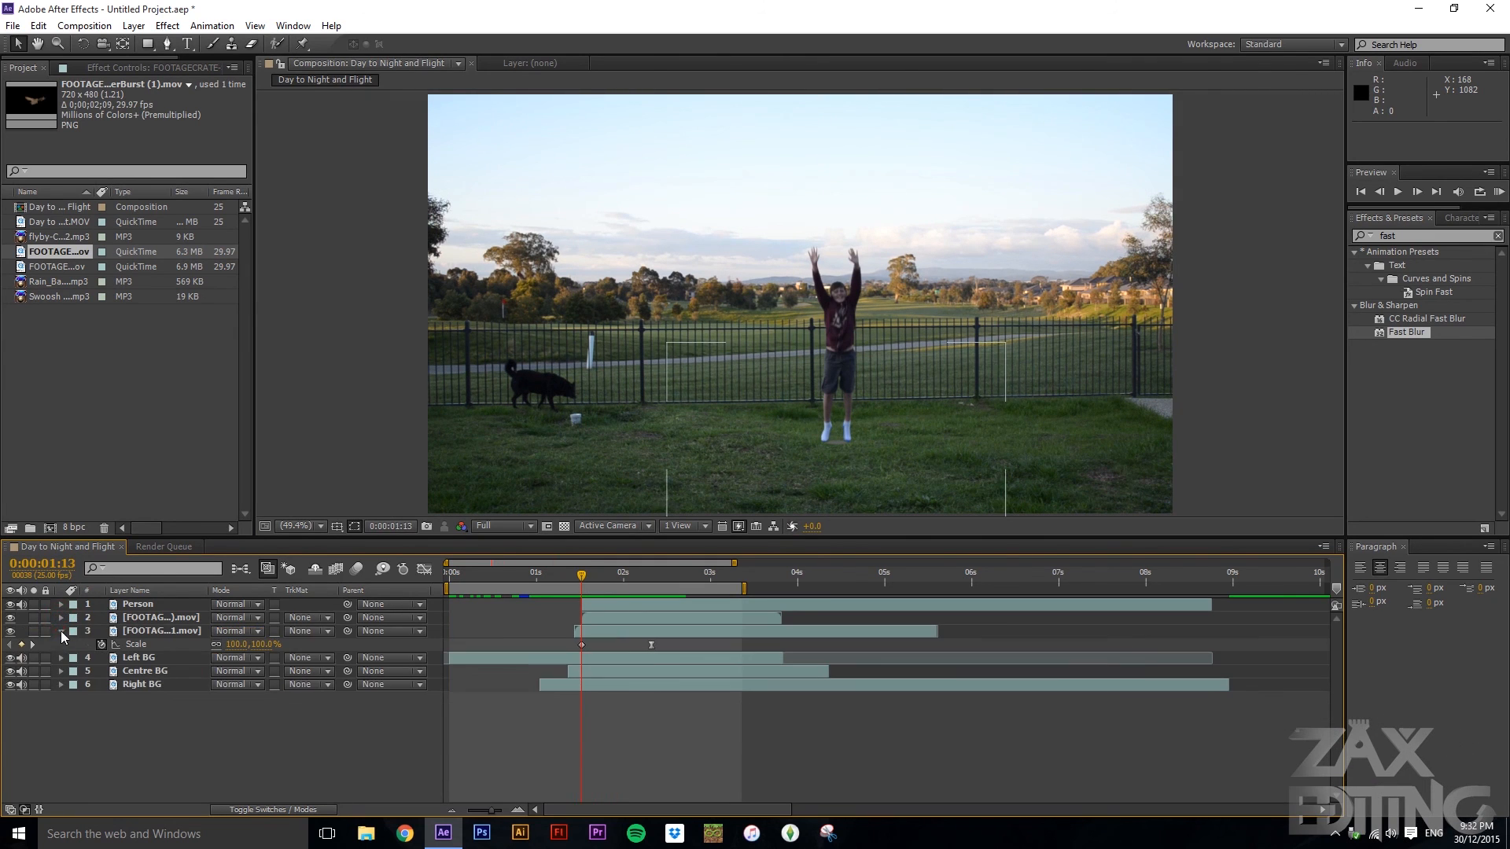
{"action": "left_click", "coordinate": [61, 630]}
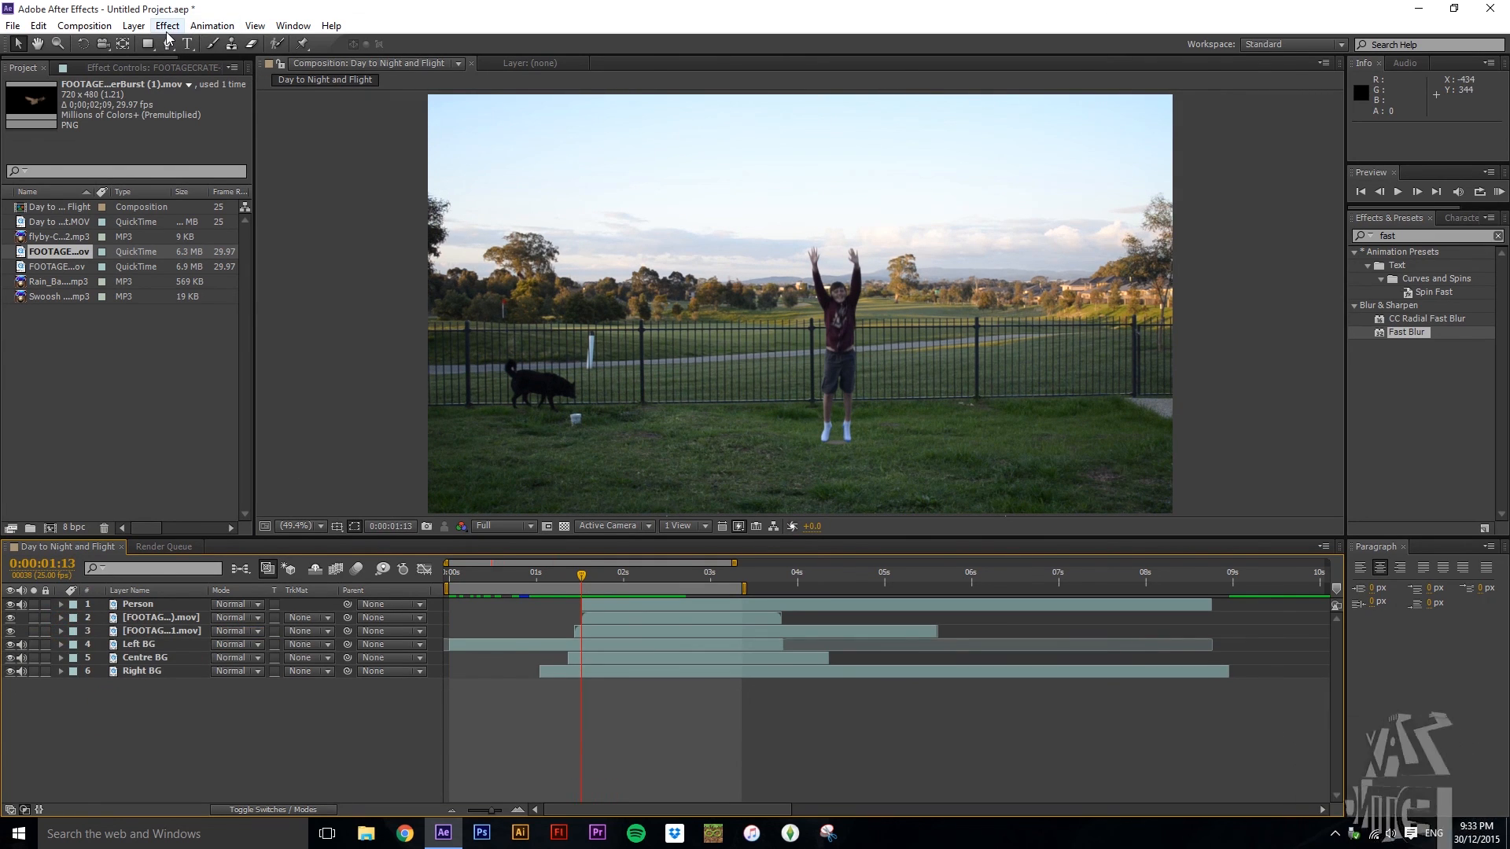
- Create a black 1920 x 1080 px solid layer named Rain
{"action": "left_click", "coordinate": [134, 26]}
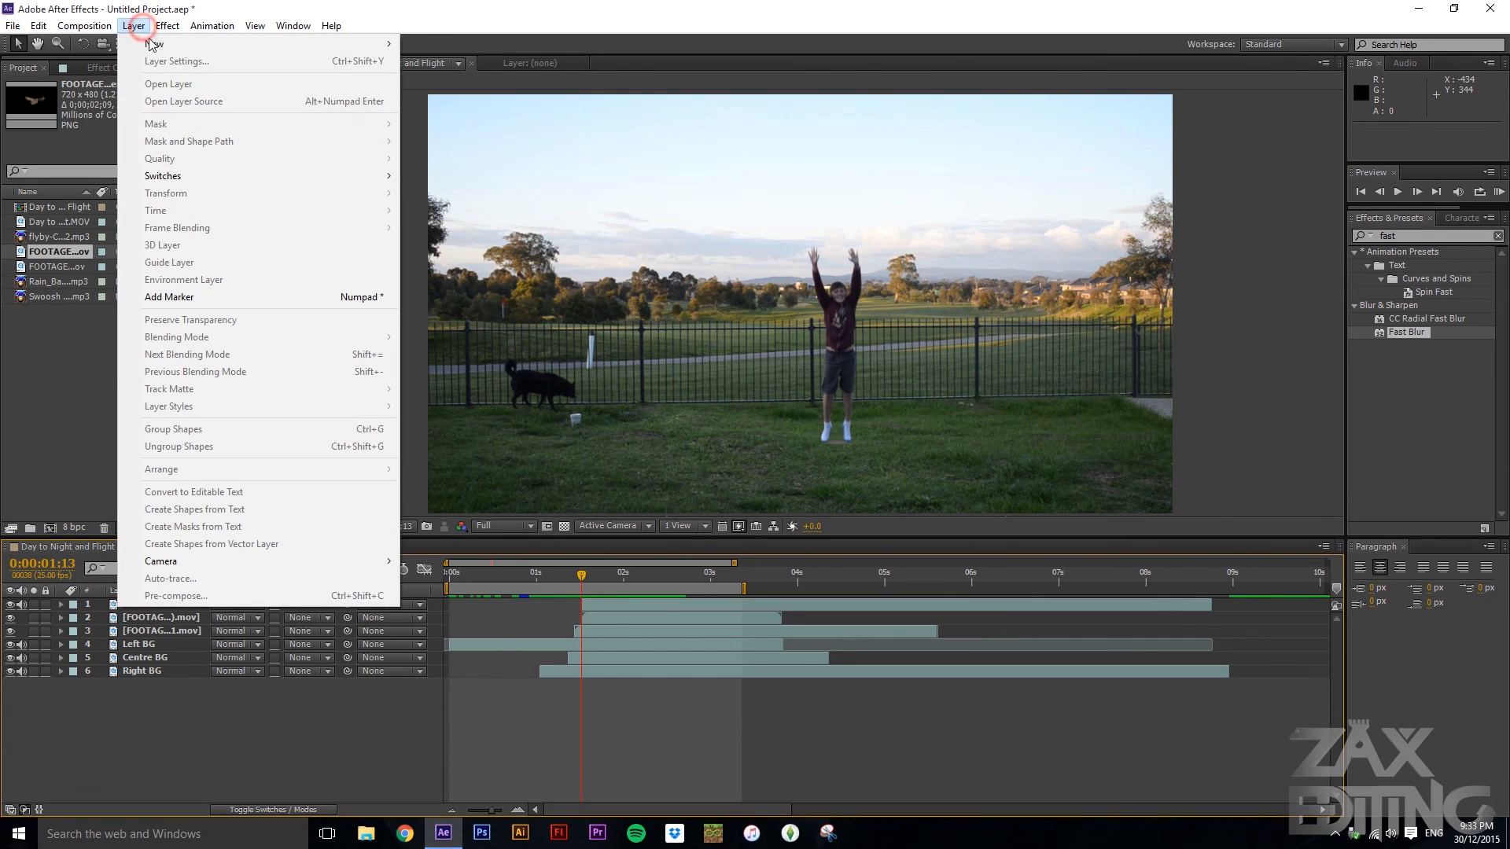
{"action": "mouse_move", "coordinate": [385, 44]}
{"action": "left_click", "coordinate": [435, 61]}
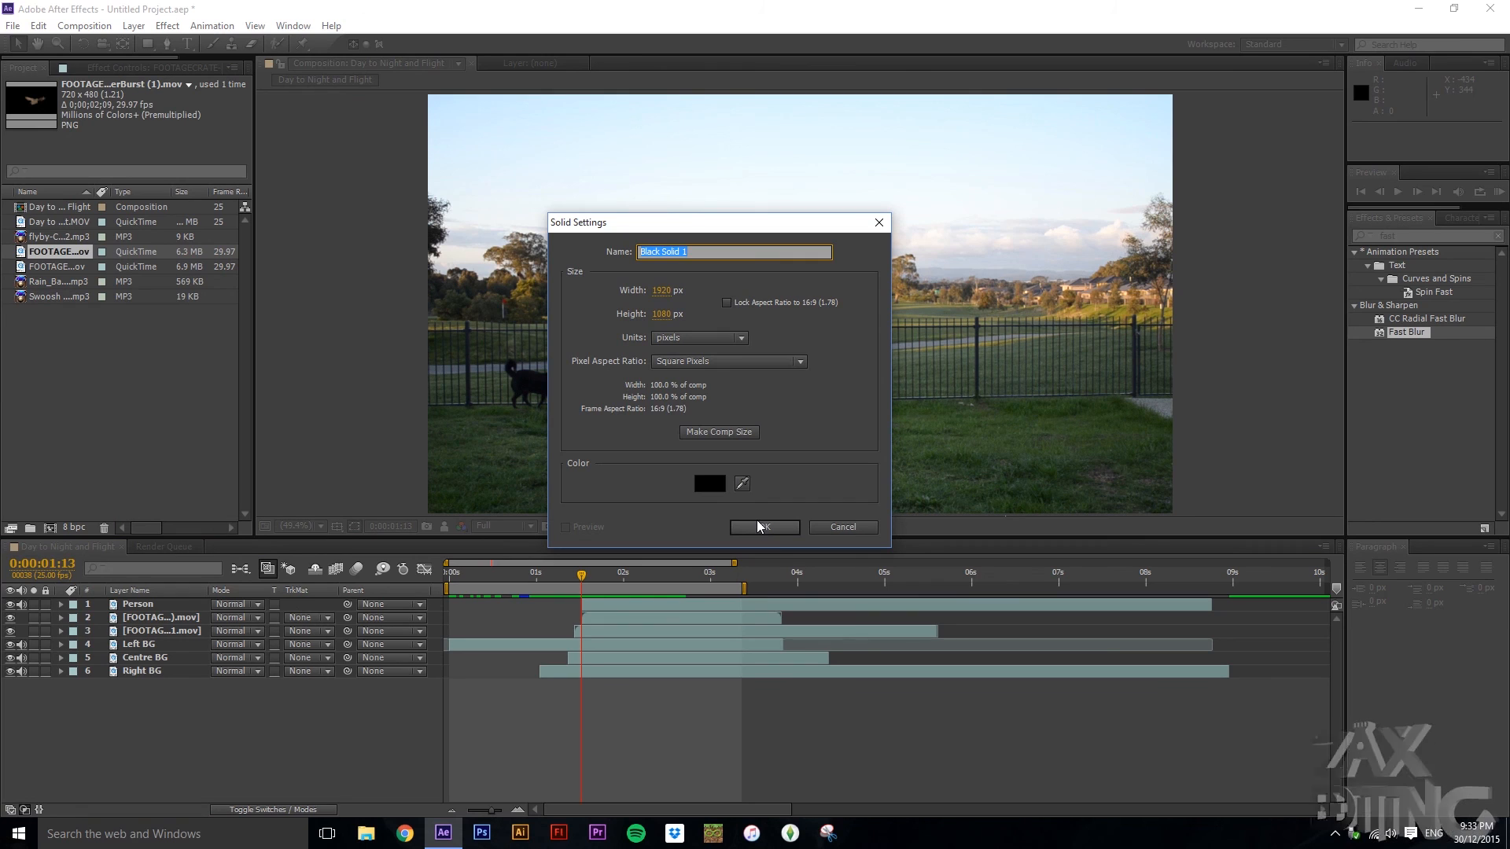
{"action": "type", "text": "Rain"}
{"action": "key", "text": "Return"}
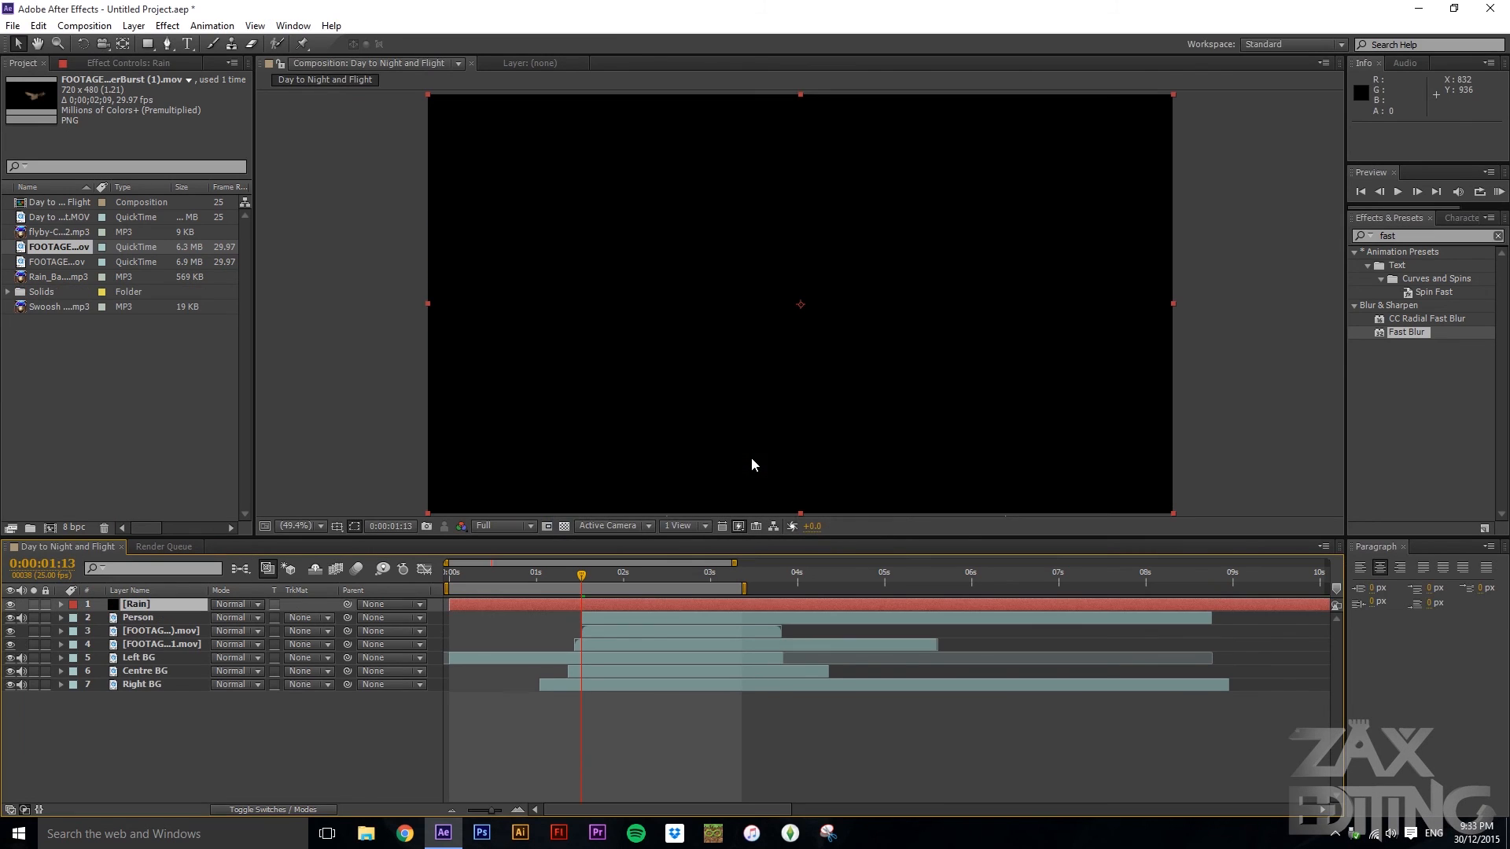
- Go to 0:00:00:00, find the CC Rainfall effect and apply it to the Rain layer
{"action": "left_click_drag", "start_coordinate": [559, 578], "coordinate": [449, 578]}
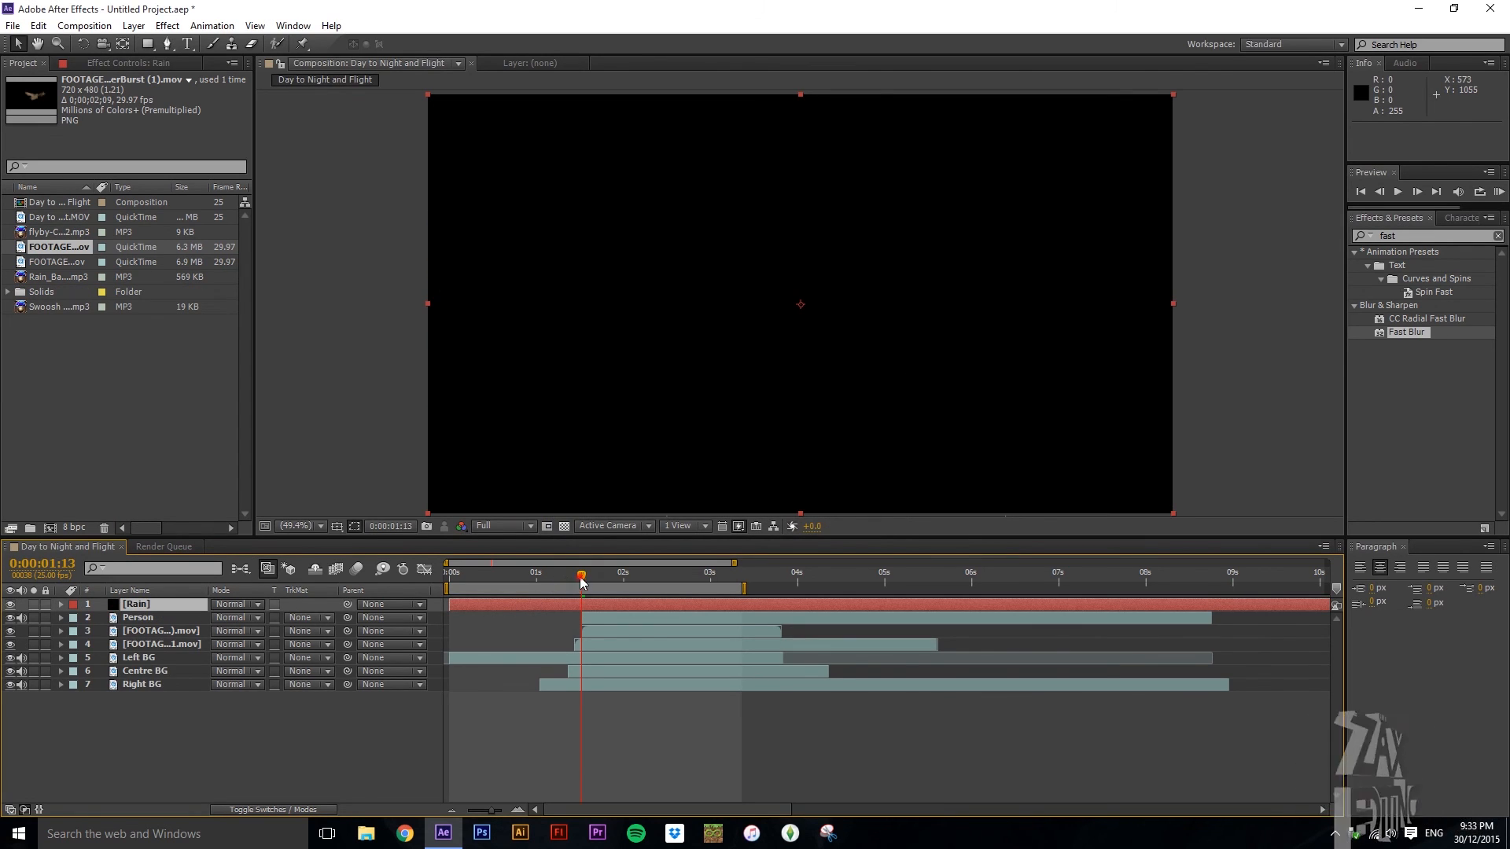
{"action": "left_click", "coordinate": [167, 26]}
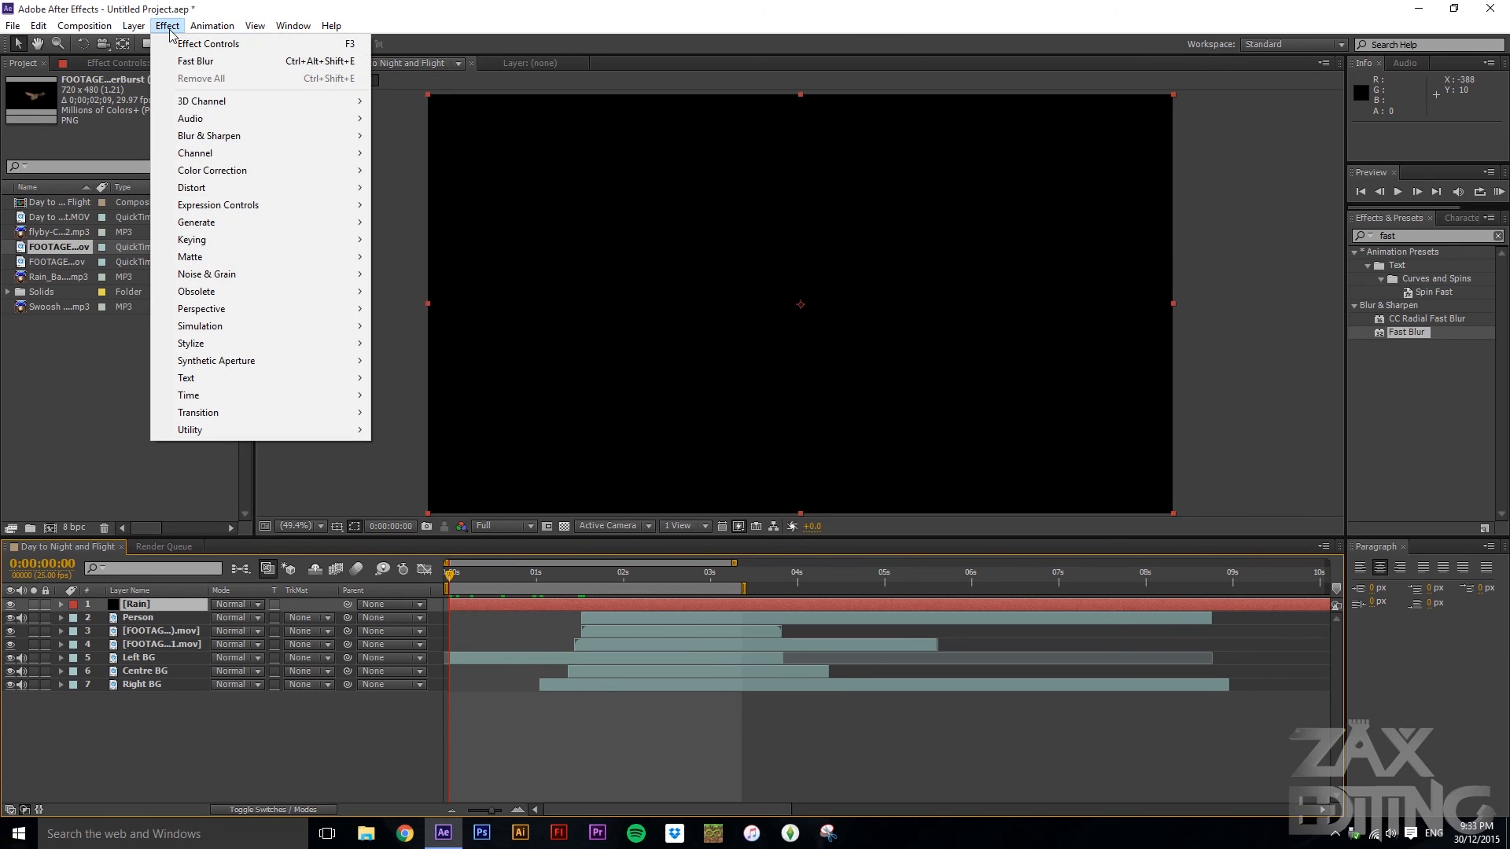
{"action": "left_click", "coordinate": [169, 27]}
{"action": "left_click_drag", "start_coordinate": [1420, 236], "coordinate": [1354, 219]}
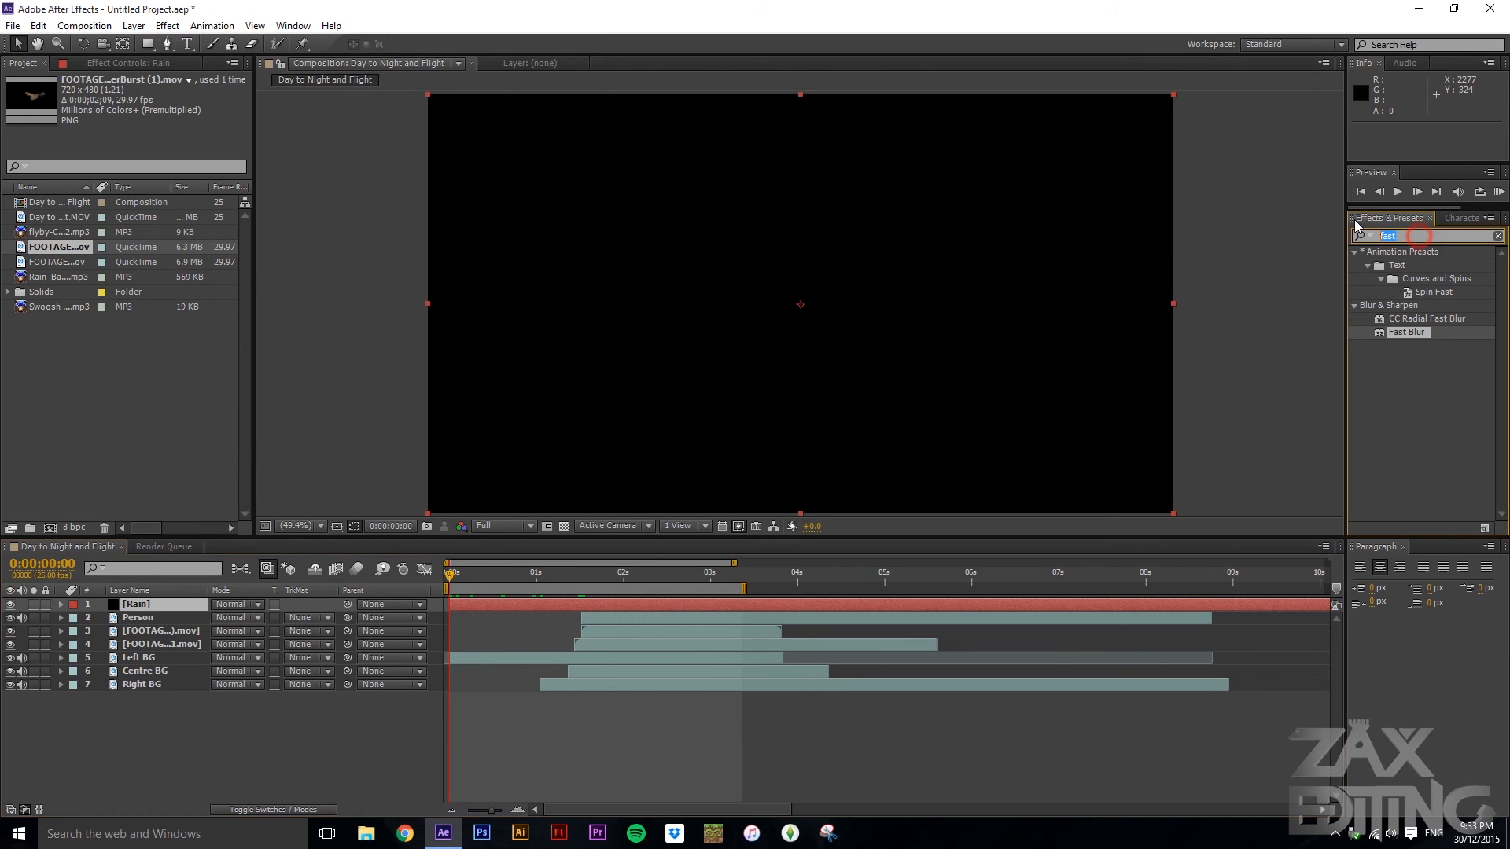
{"action": "type", "text": "rain"}
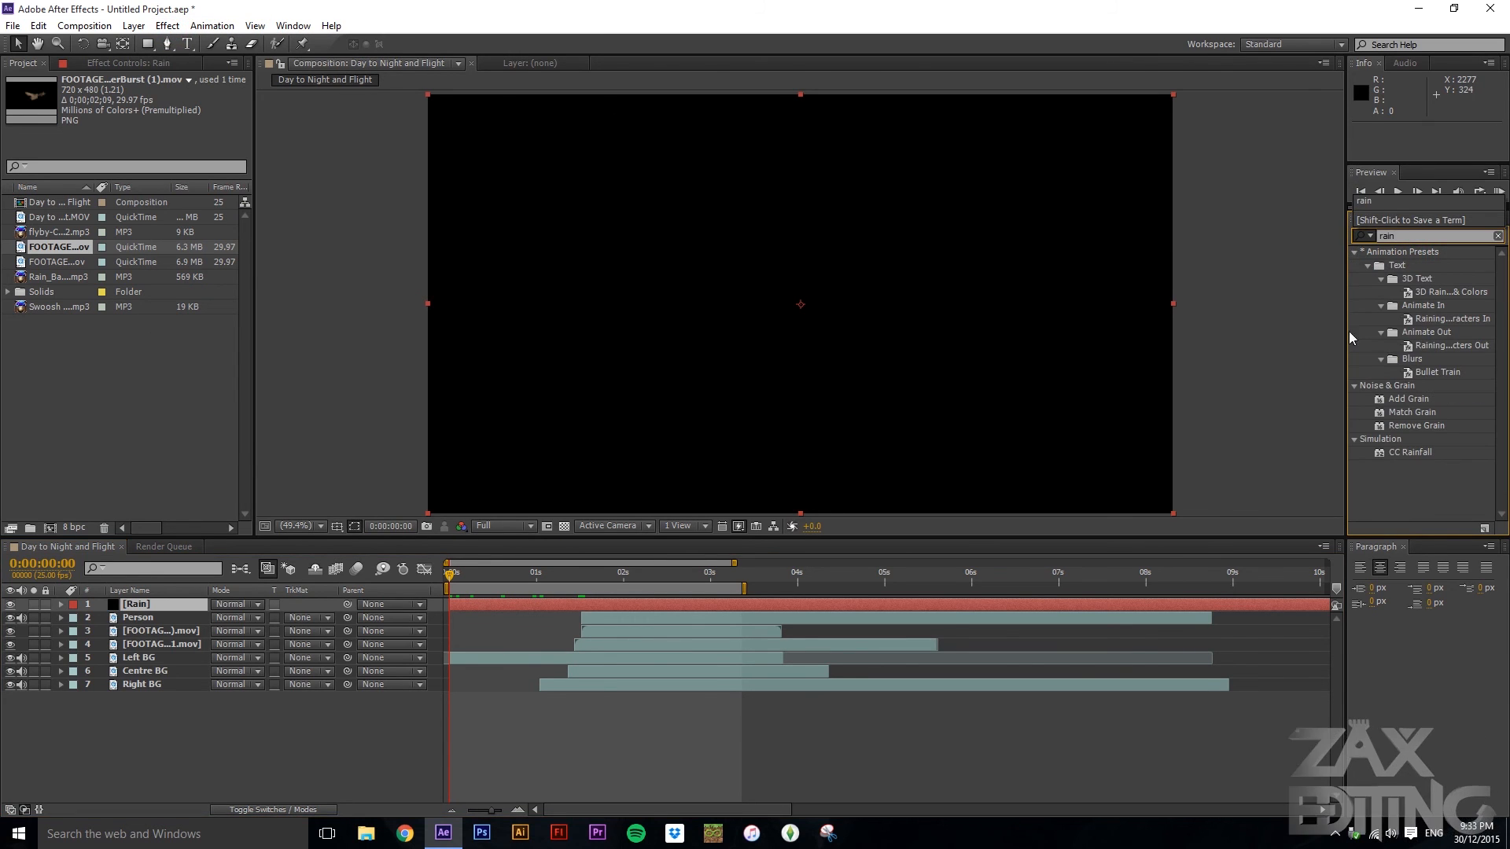
{"action": "left_click", "coordinate": [1392, 459]}
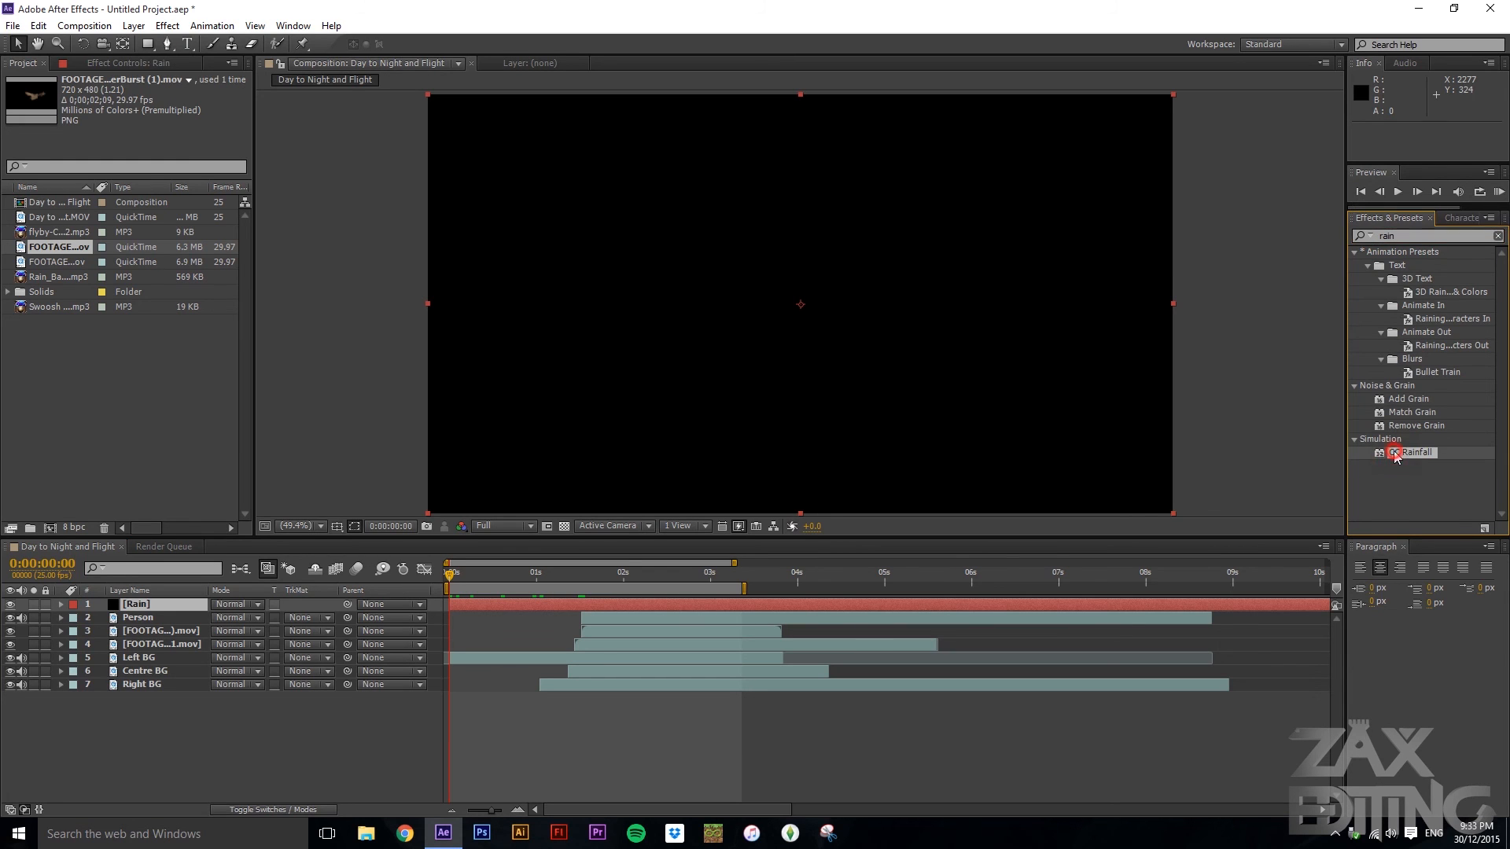
{"action": "left_click_drag", "start_coordinate": [143, 598], "coordinate": [140, 603]}
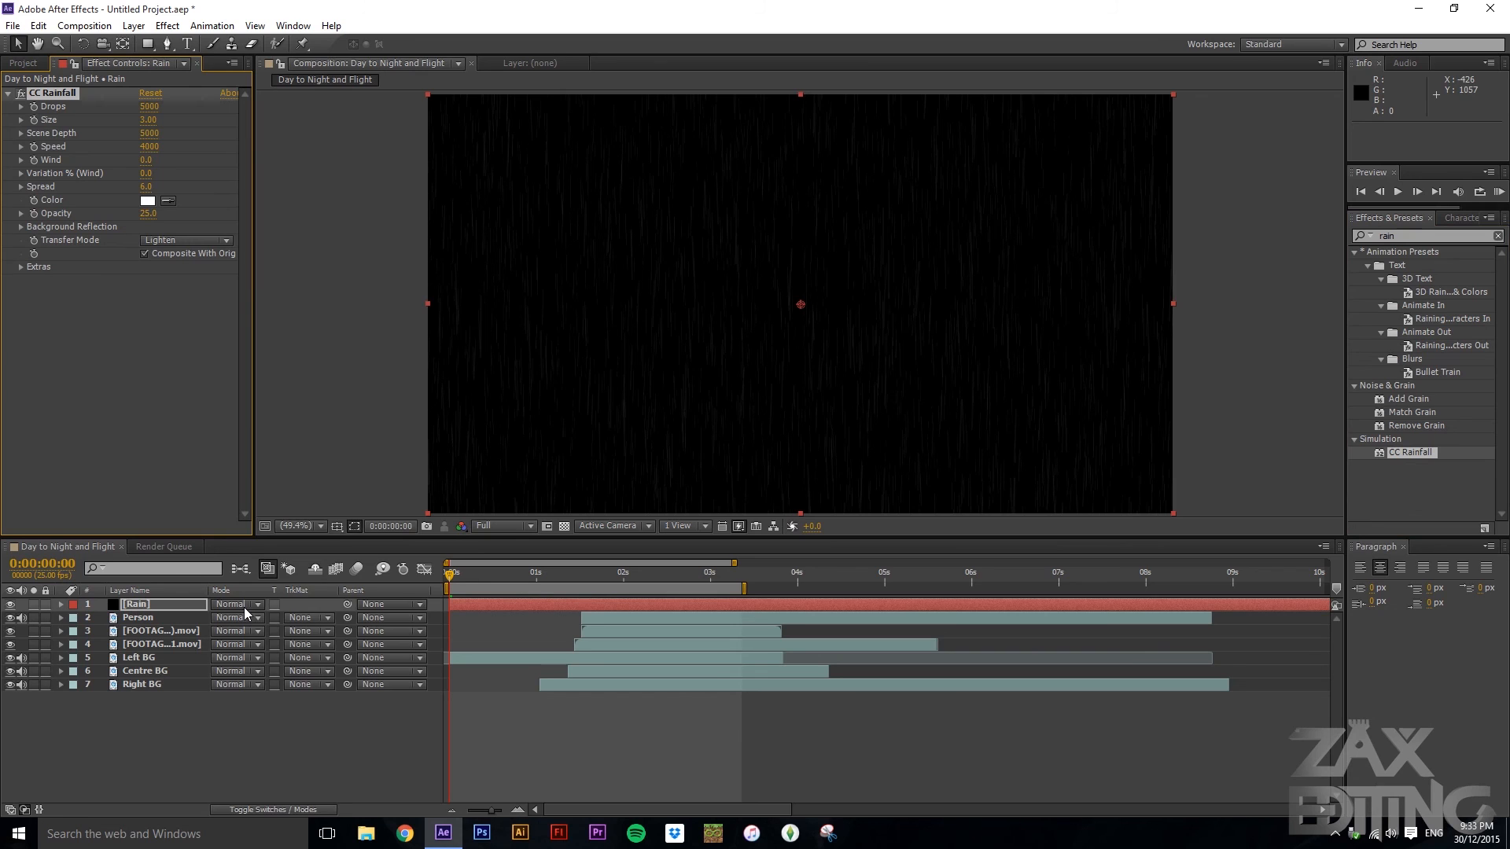
- Set the Rain layer's blending mode to Screen and play back the rain over the scene from the start
{"action": "left_click", "coordinate": [244, 608]}
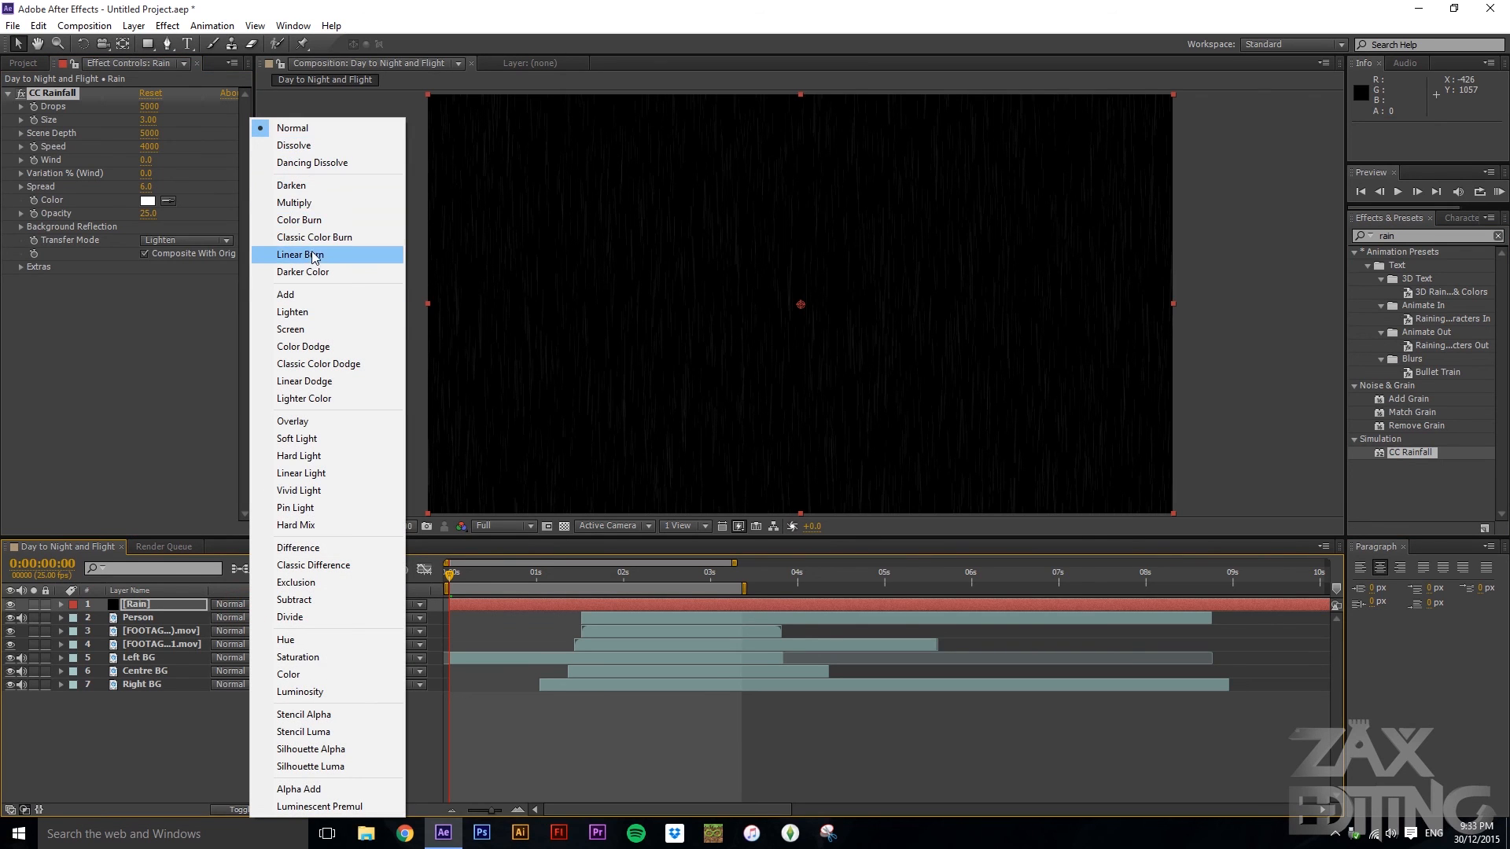
{"action": "left_click", "coordinate": [290, 329]}
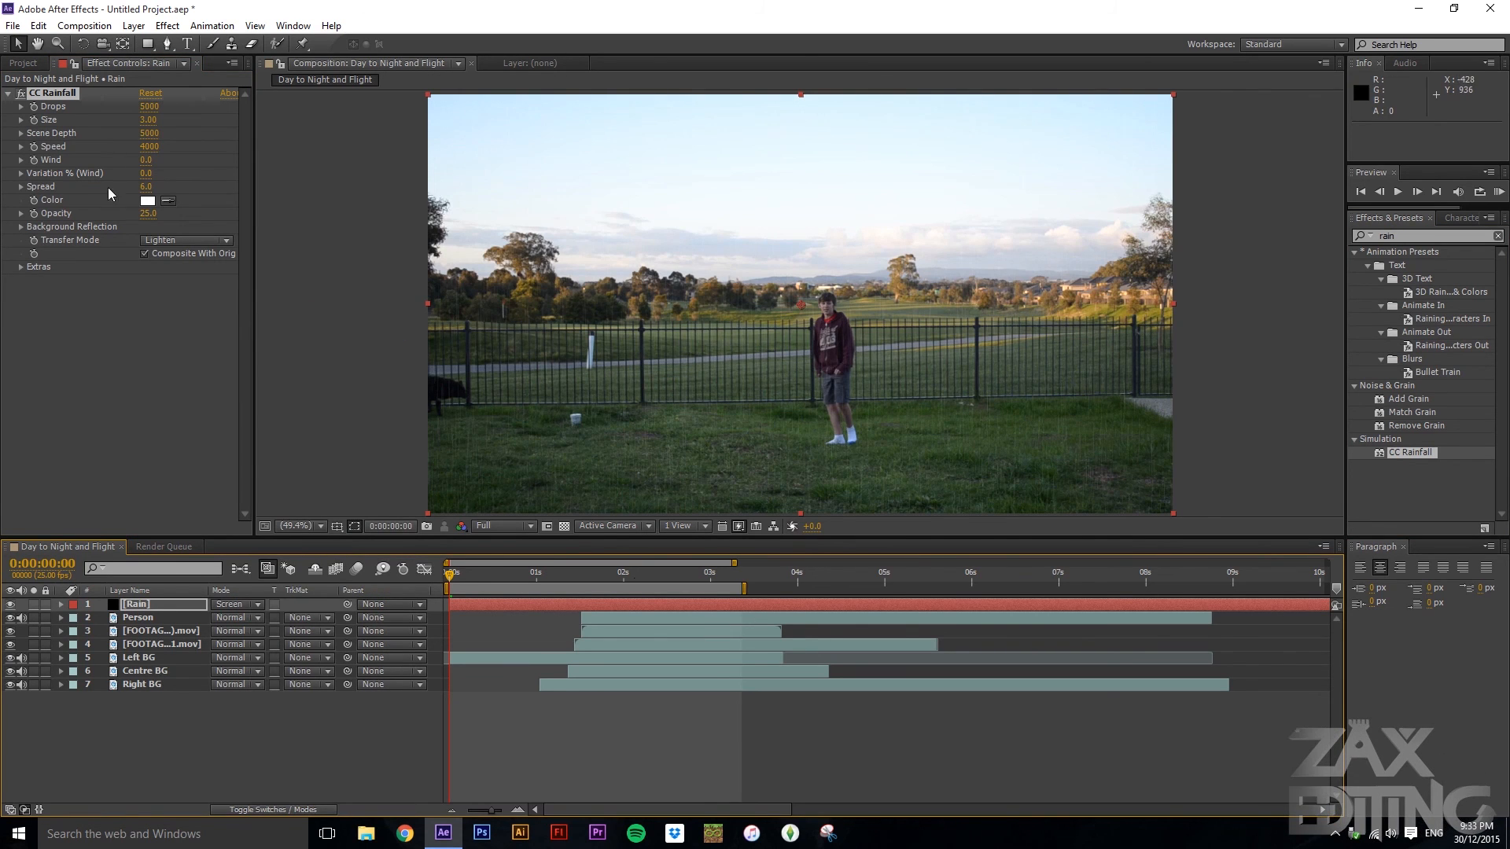
{"action": "left_click", "coordinate": [206, 406]}
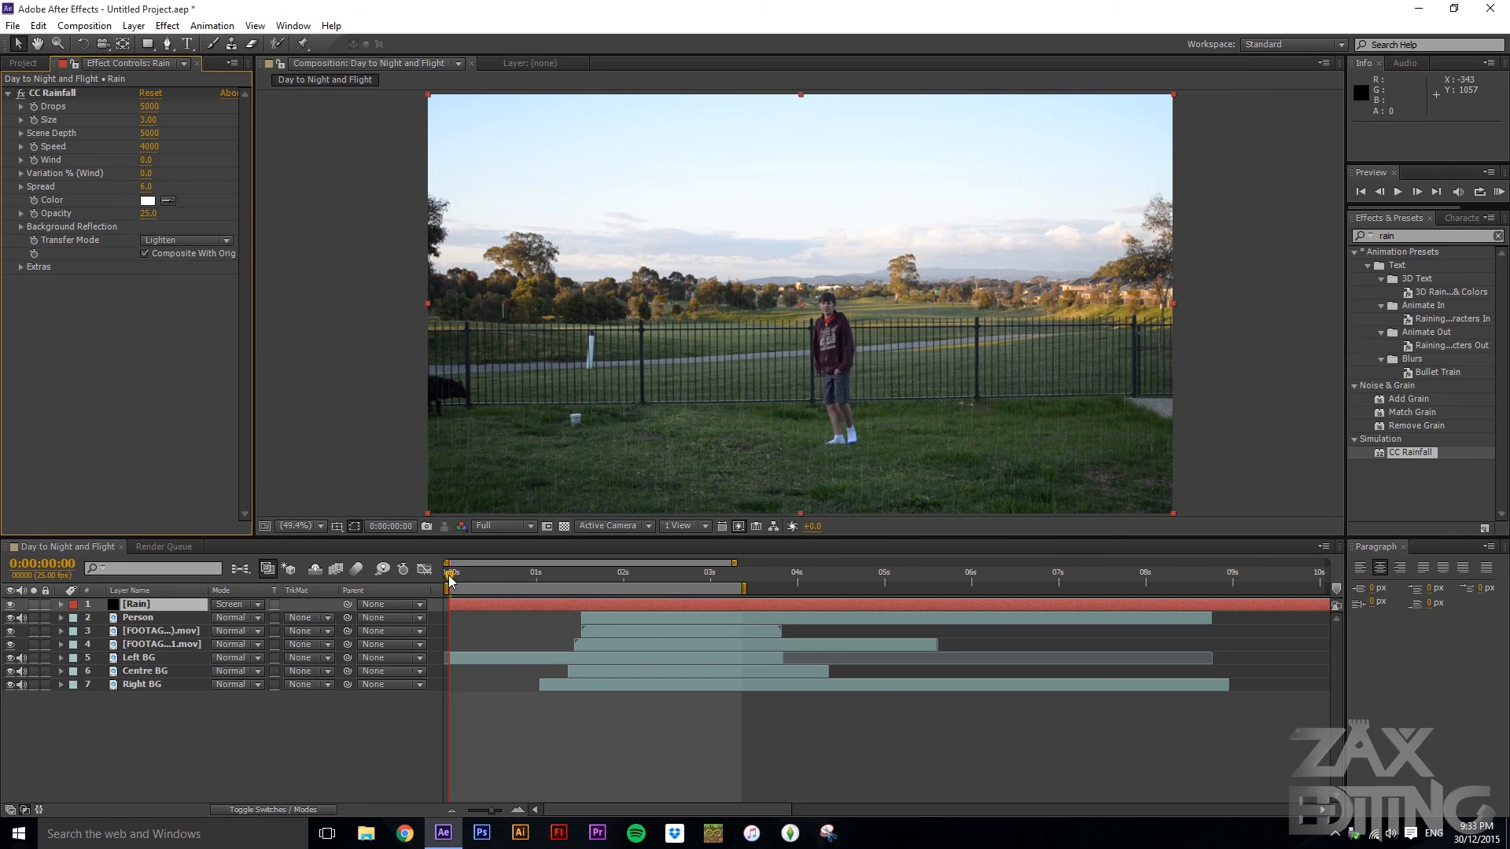
{"action": "key", "text": "space"}
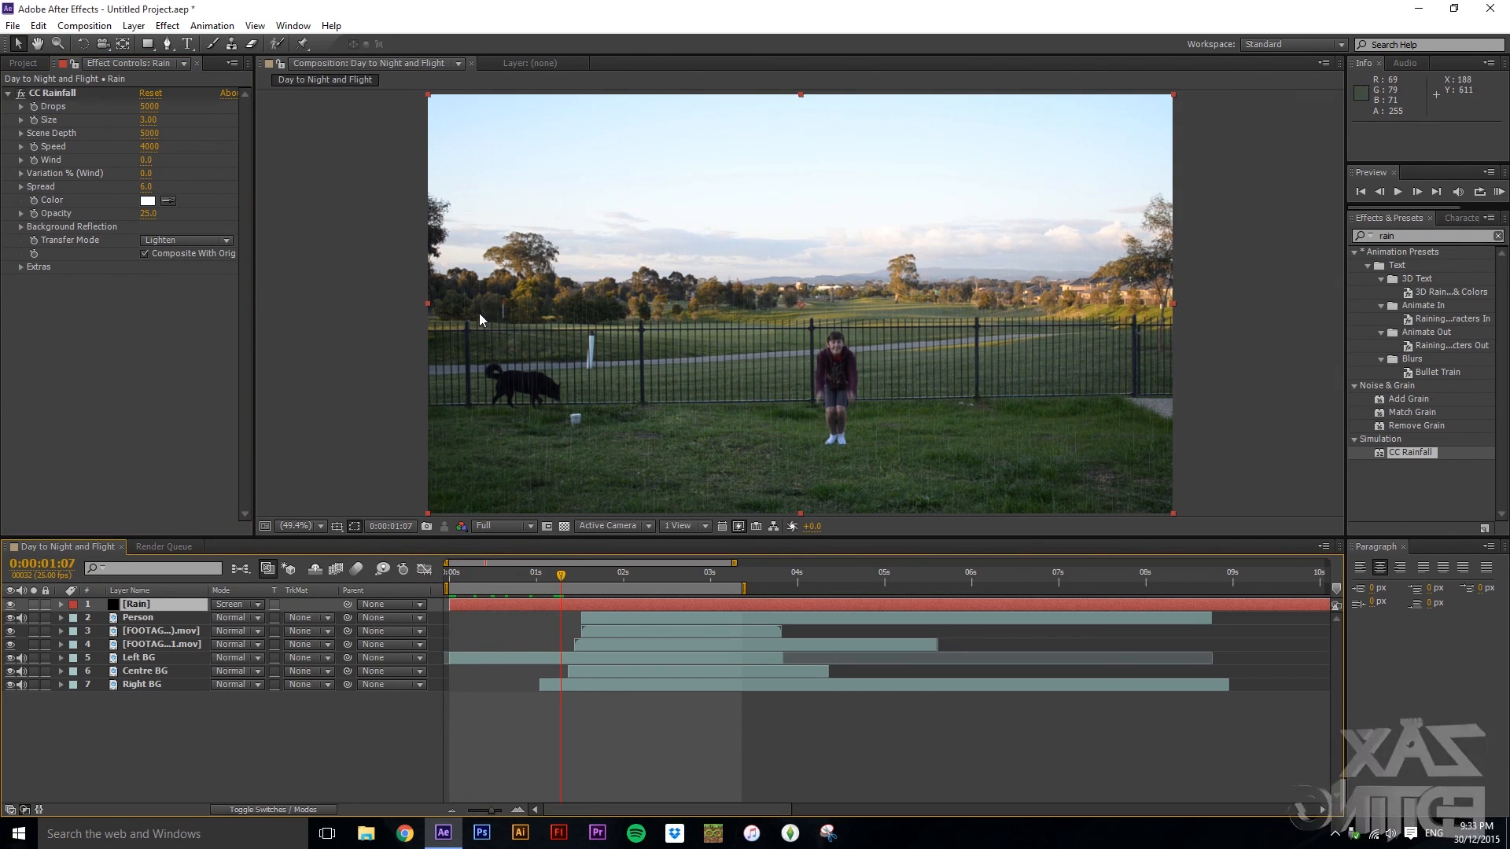
{"action": "left_click", "coordinate": [562, 574]}
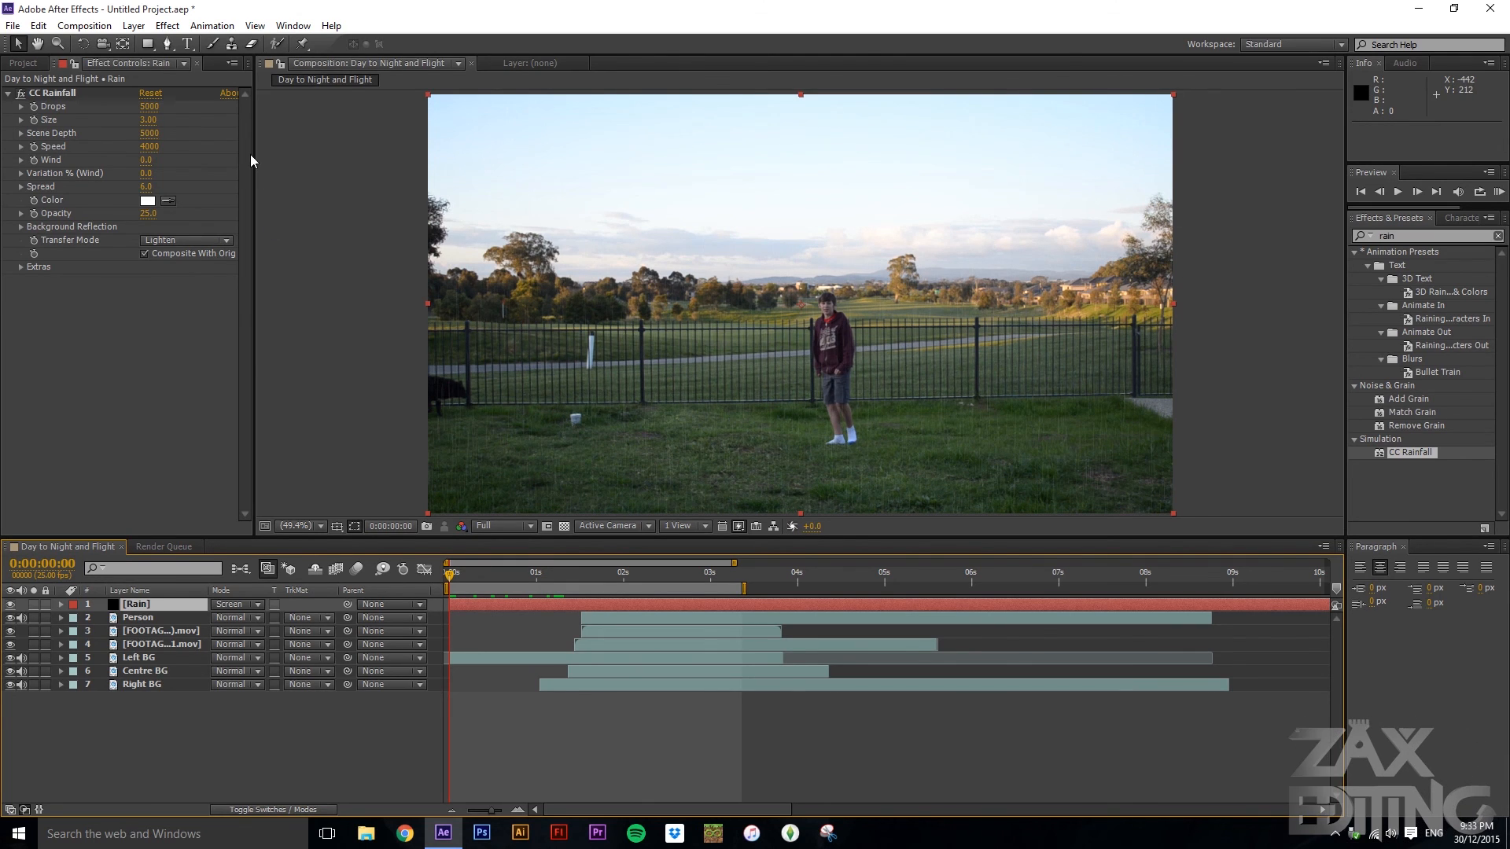
- Set the CC Rainfall drops to 2500 and wind to 830, and preview the slanted rain from the start
{"action": "left_click", "coordinate": [149, 107]}
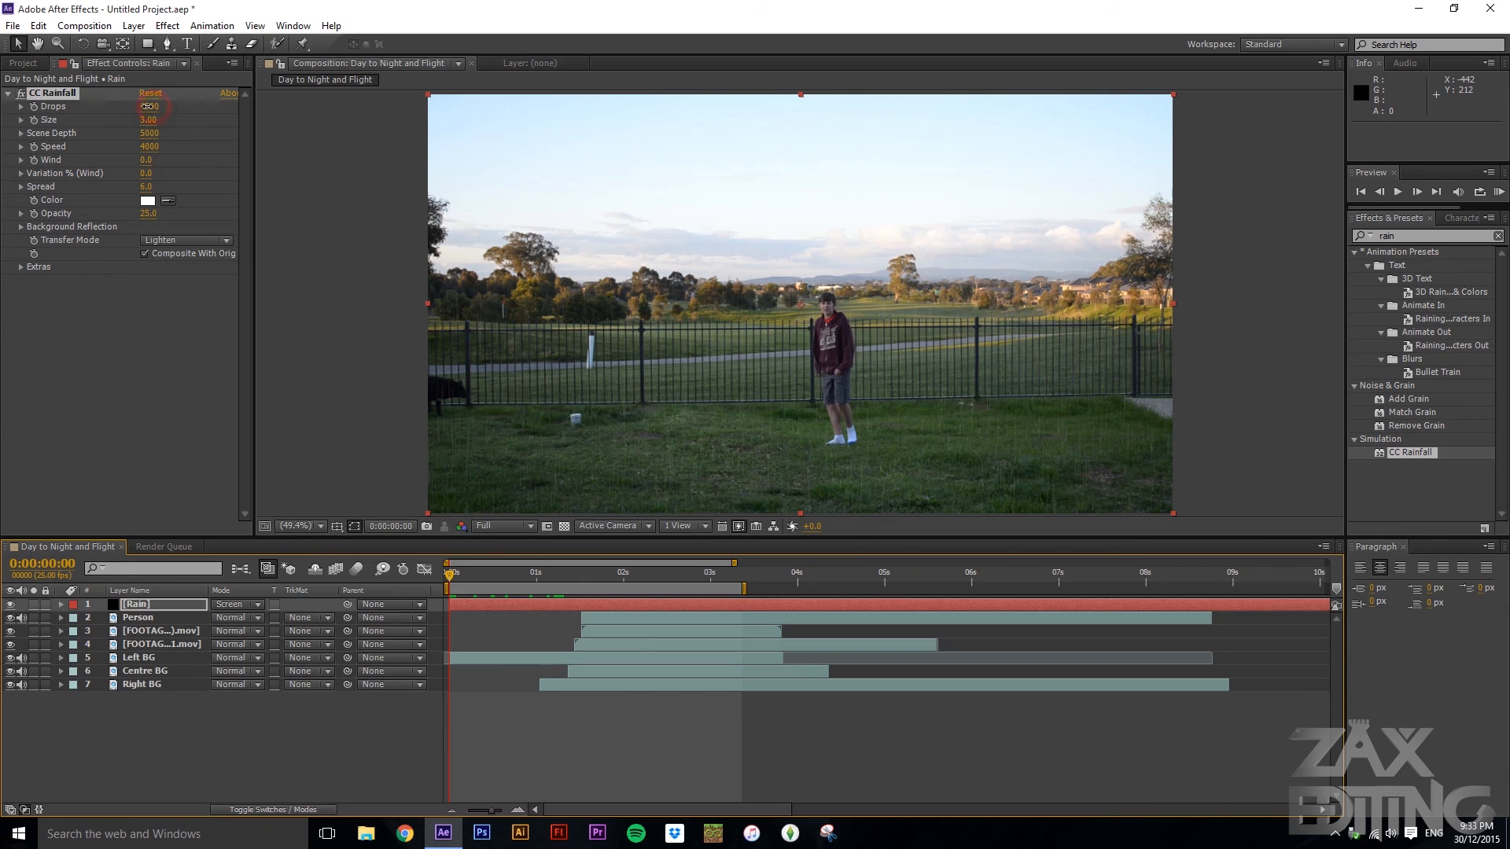
{"action": "left_click_drag", "start_coordinate": [141, 106], "coordinate": [135, 105]}
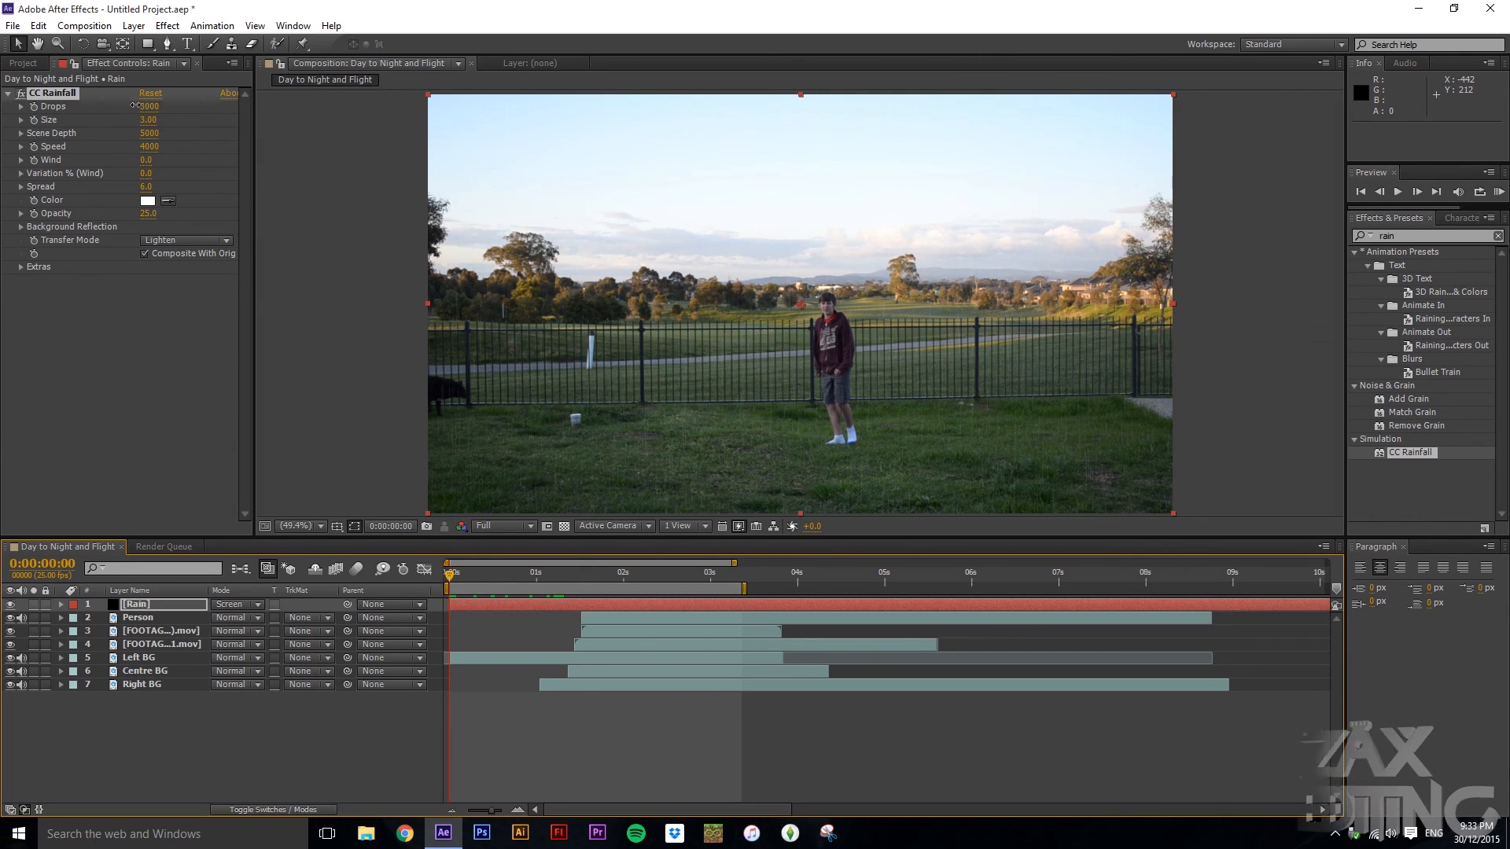
{"action": "left_click", "coordinate": [127, 303]}
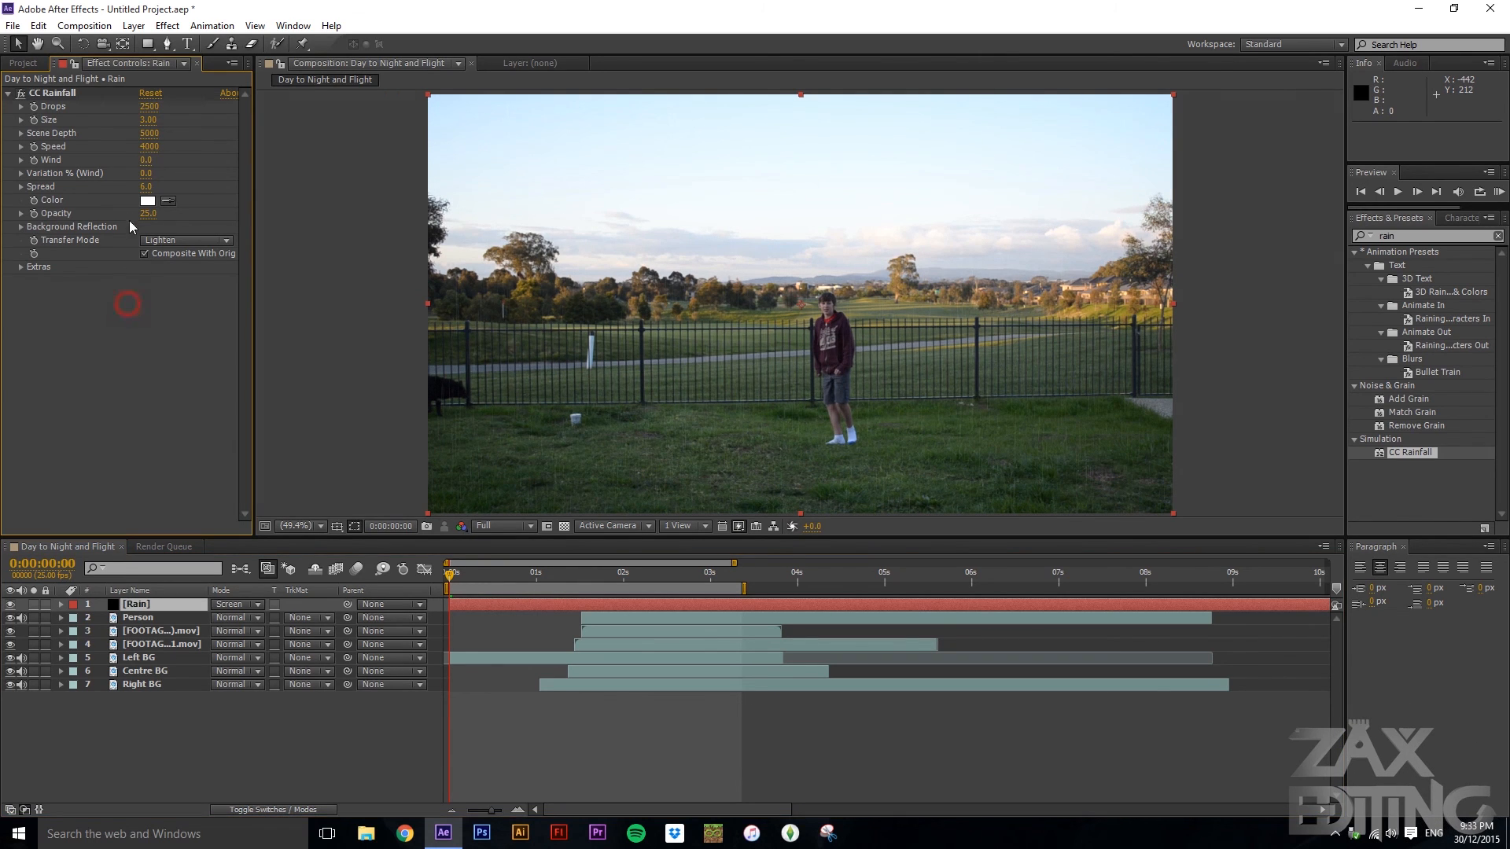
{"action": "left_click_drag", "start_coordinate": [146, 160], "coordinate": [191, 158]}
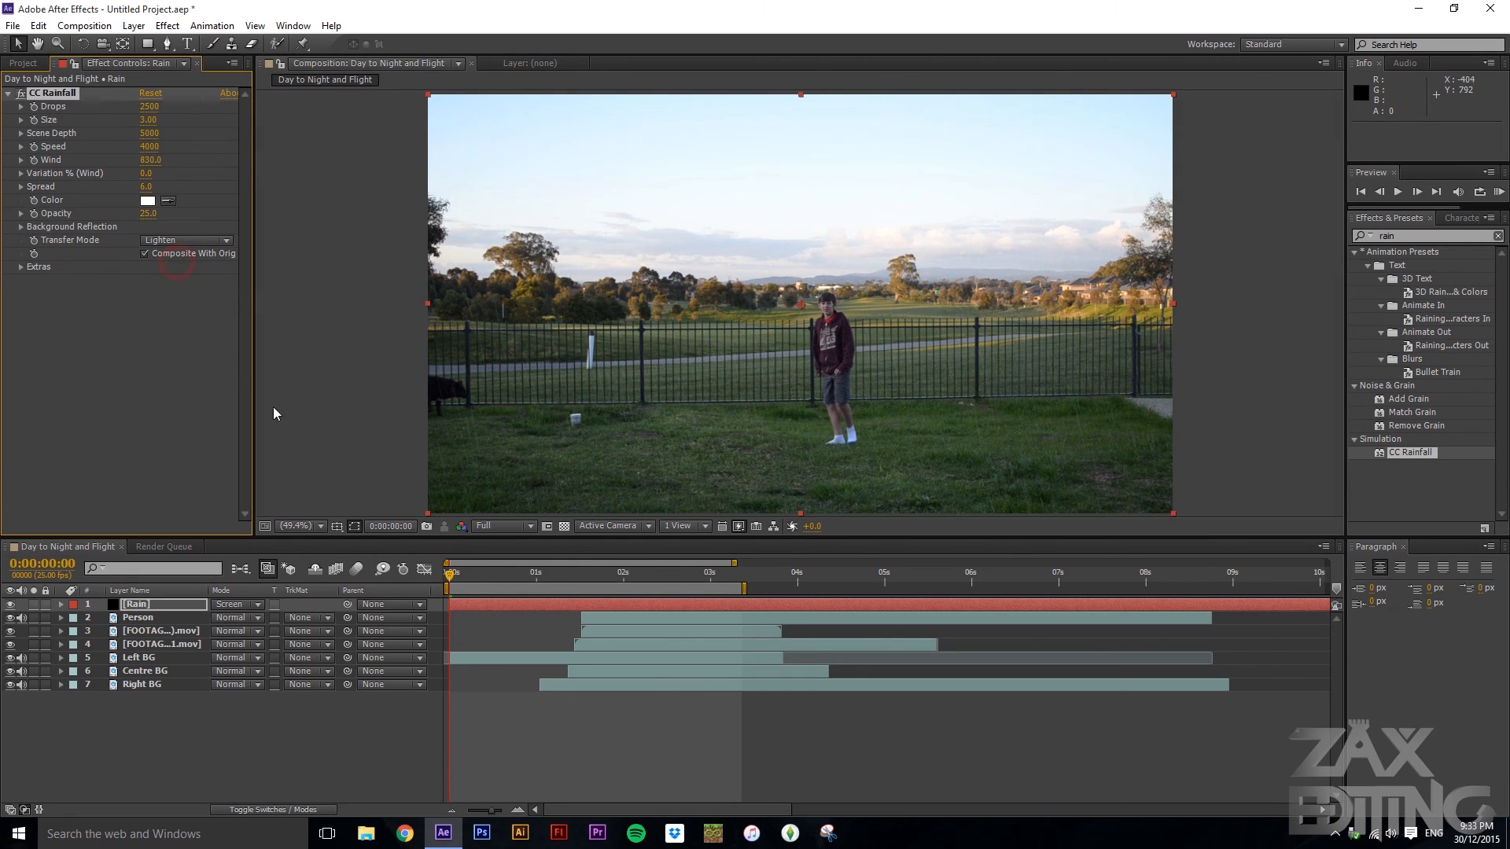
{"action": "left_click_drag", "start_coordinate": [532, 578], "coordinate": [395, 585]}
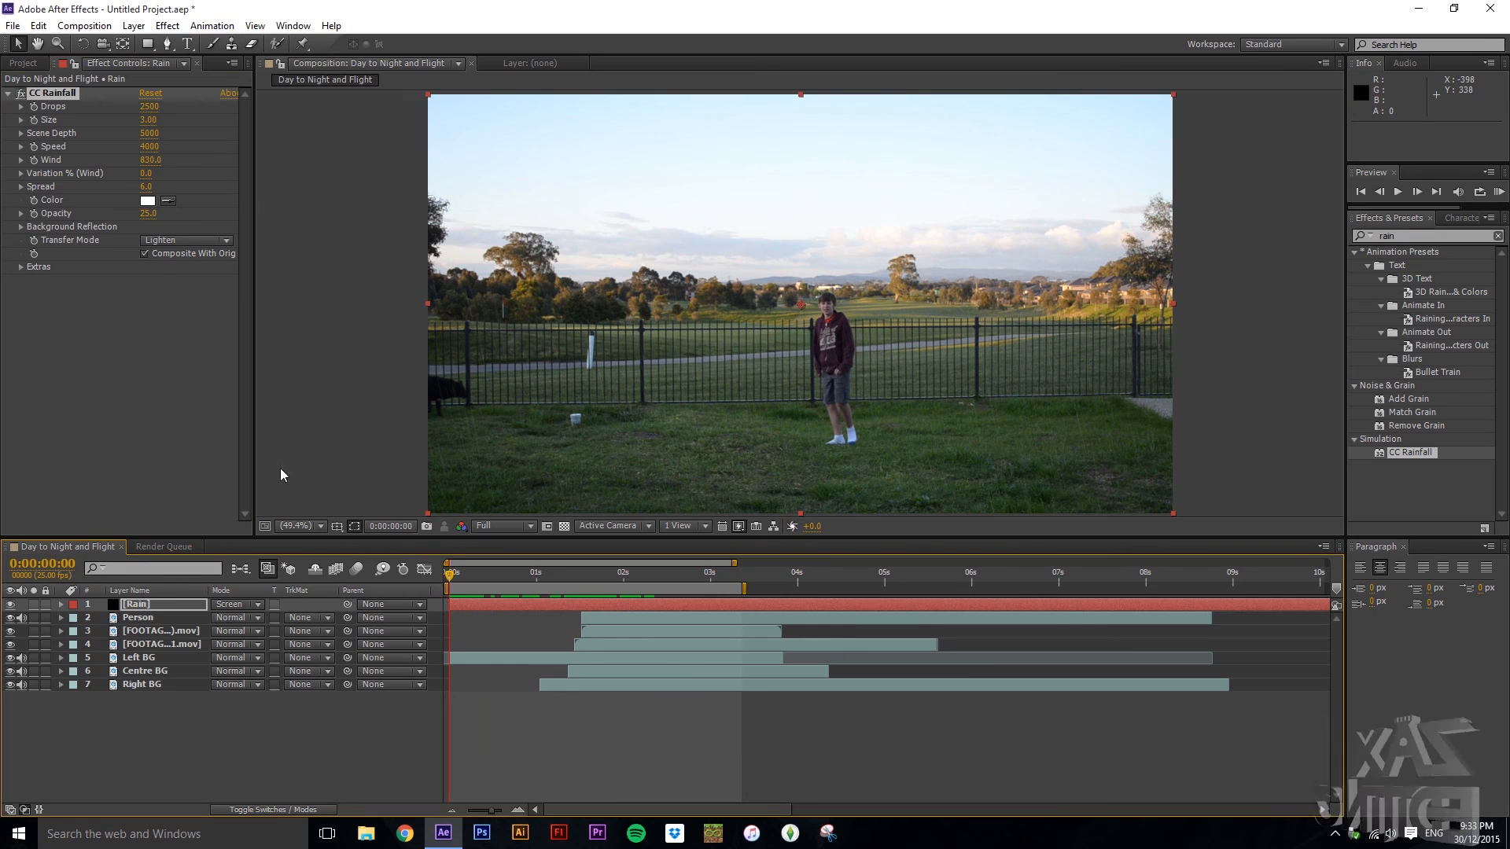
{"action": "left_click", "coordinate": [175, 757]}
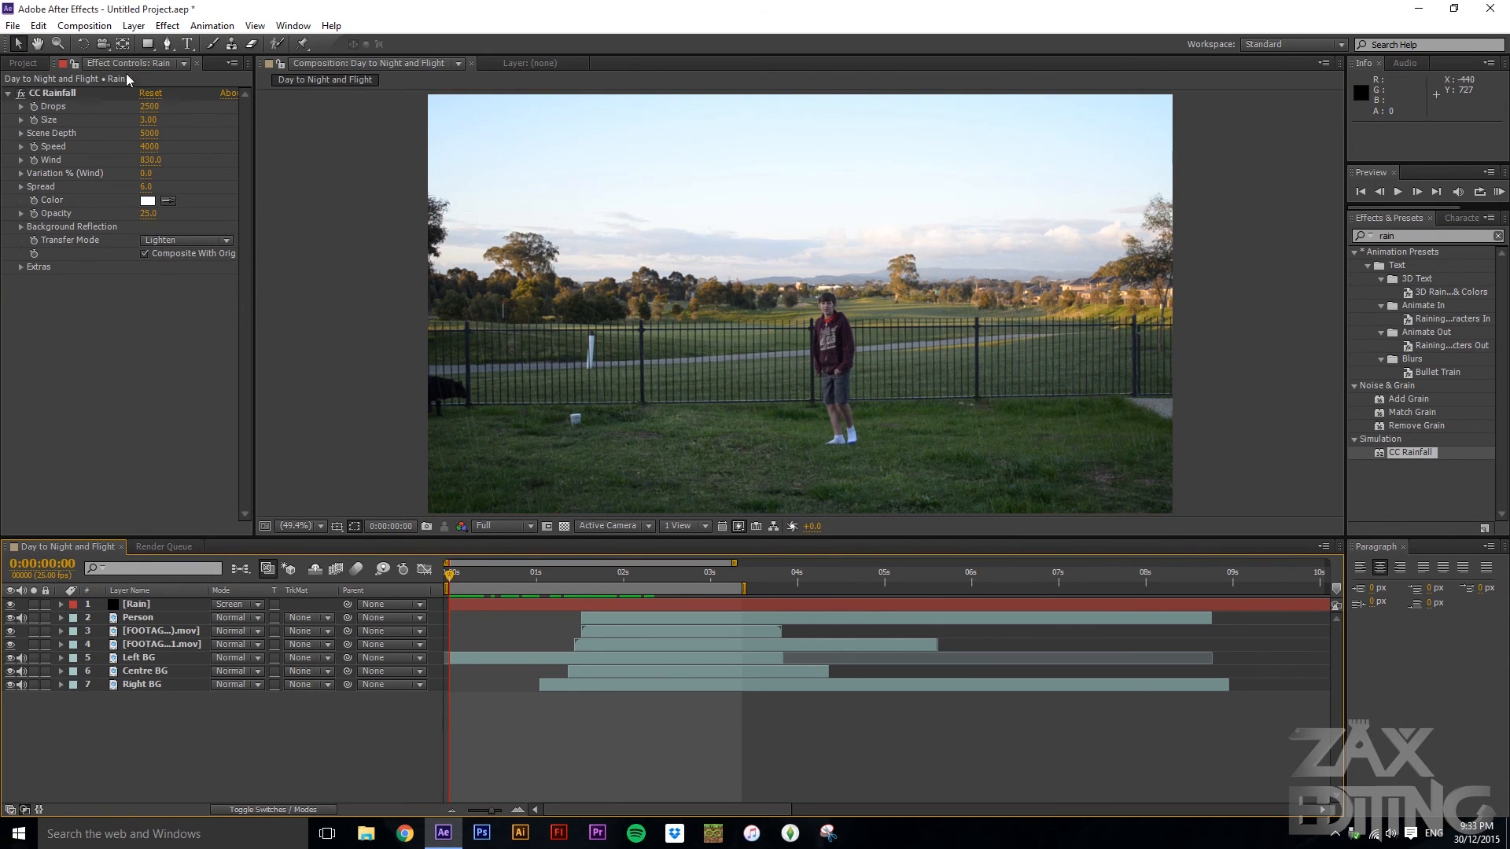
- Pre-compose all seven layers into Pre-comp 1, moving all attributes and opening the new composition
{"action": "left_click_drag", "start_coordinate": [148, 718], "coordinate": [162, 607]}
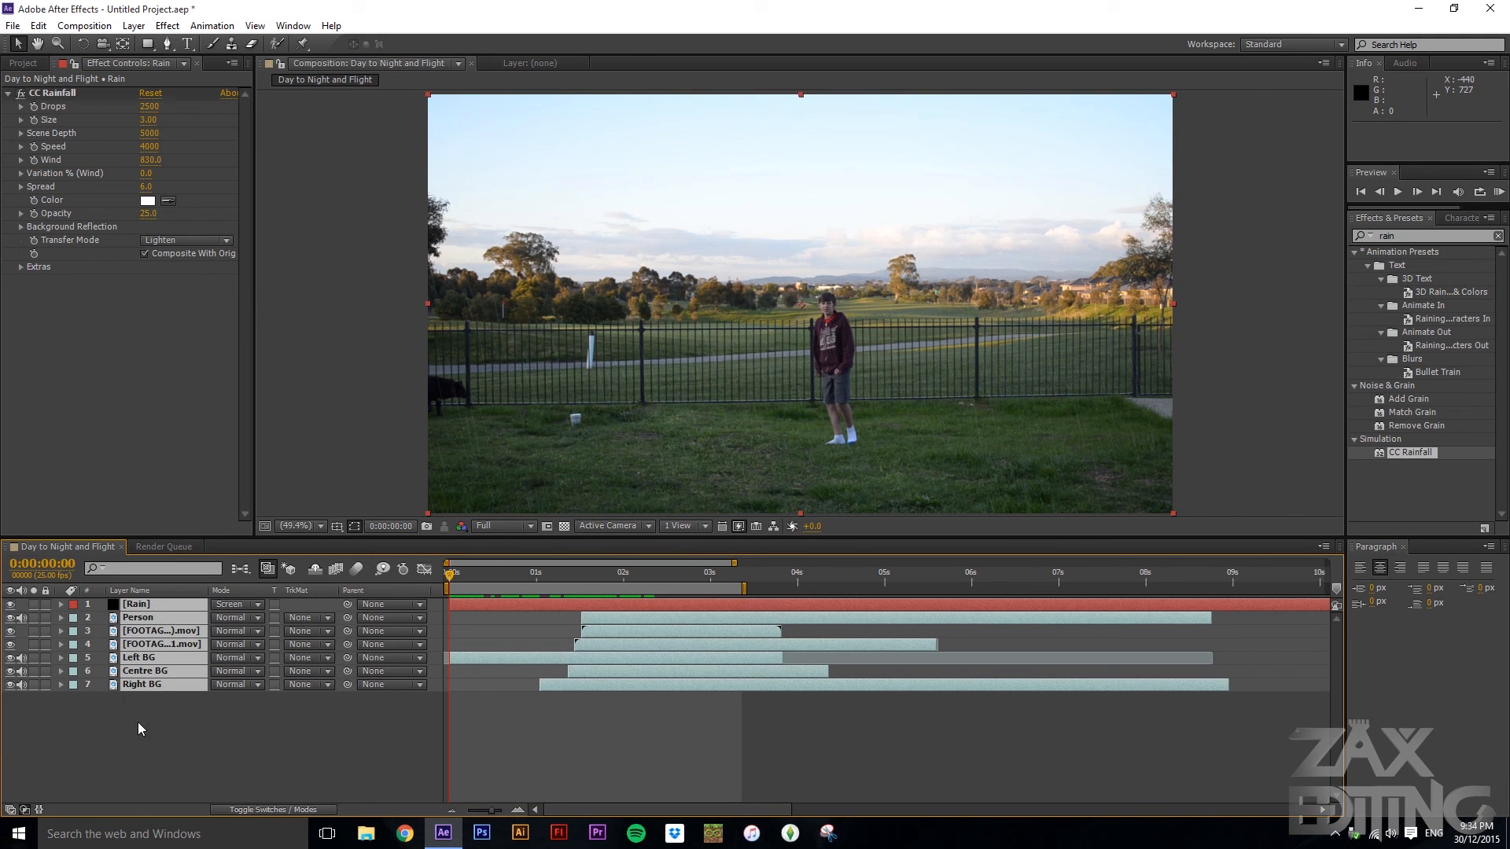
{"action": "right_click", "coordinate": [155, 603]}
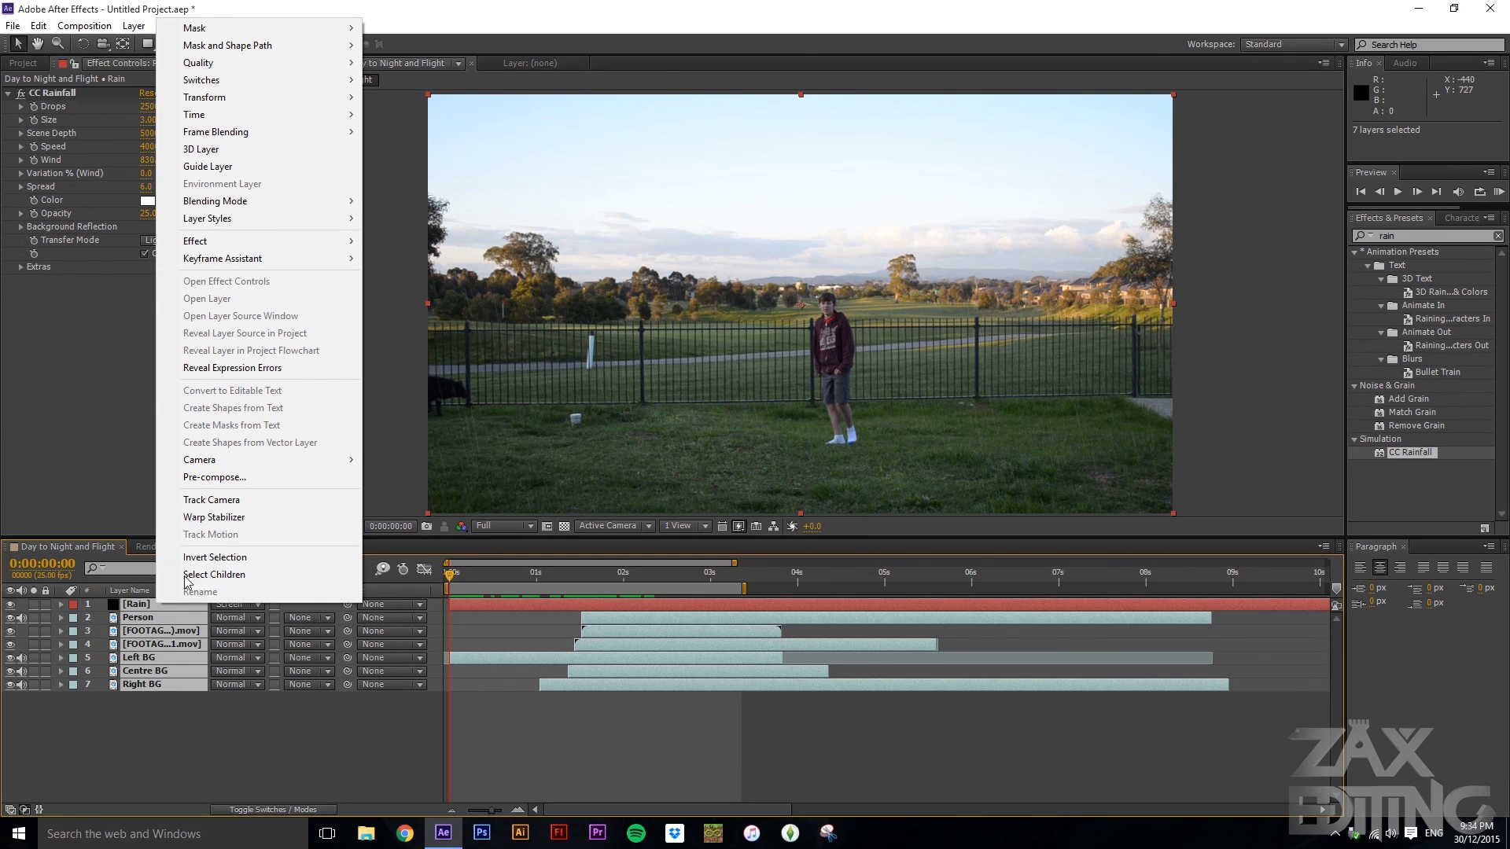
{"action": "left_click", "coordinate": [190, 477]}
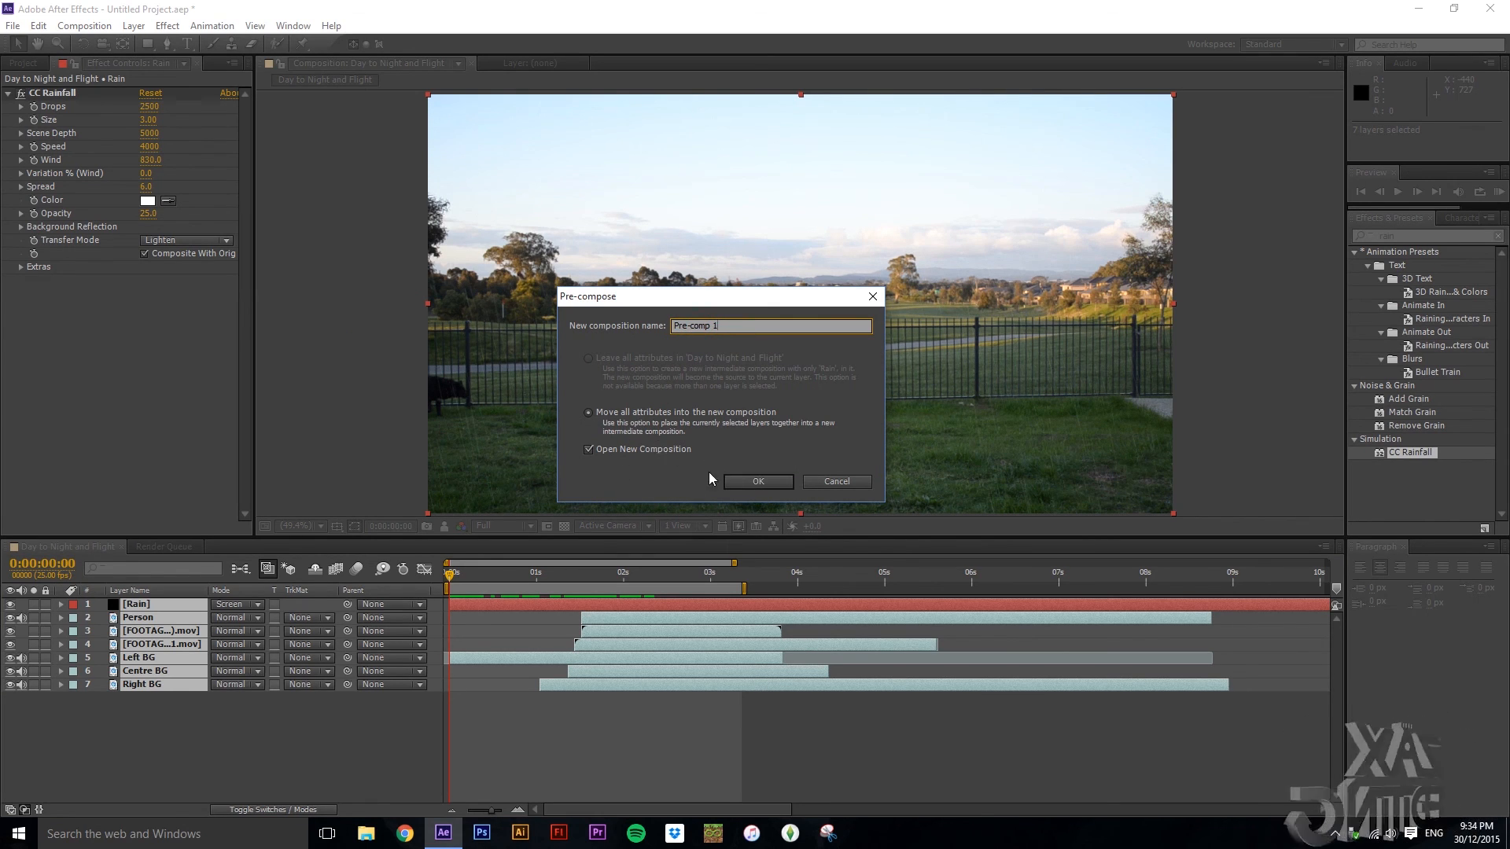
{"action": "left_click", "coordinate": [760, 481]}
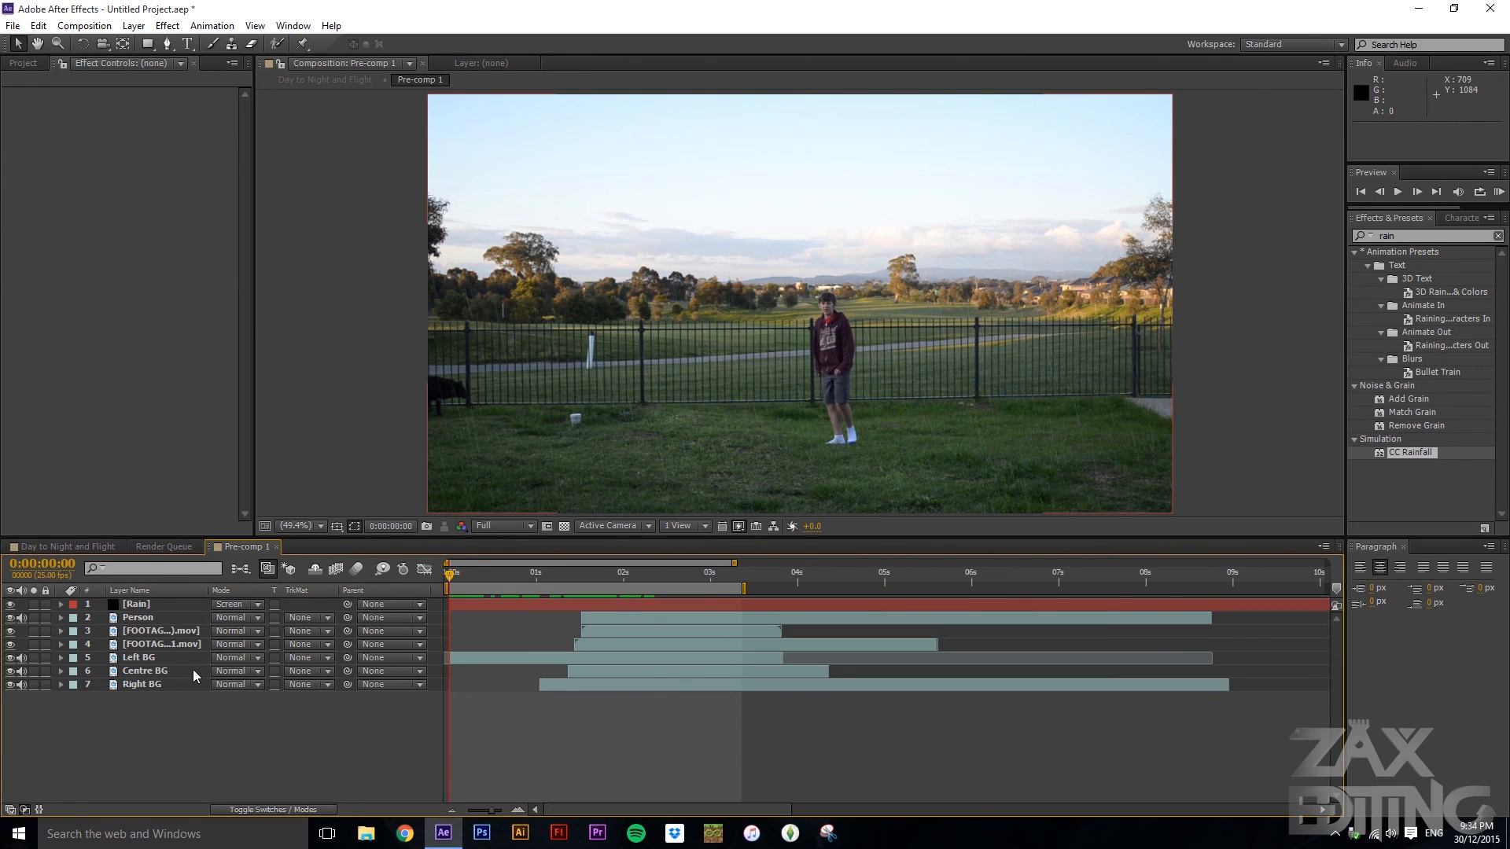
- Compare the Day to Night and Flight composition with the contents of Pre-comp 1, and return to 0:00:00:00
{"action": "left_click", "coordinate": [52, 548]}
{"action": "left_click", "coordinate": [185, 643]}
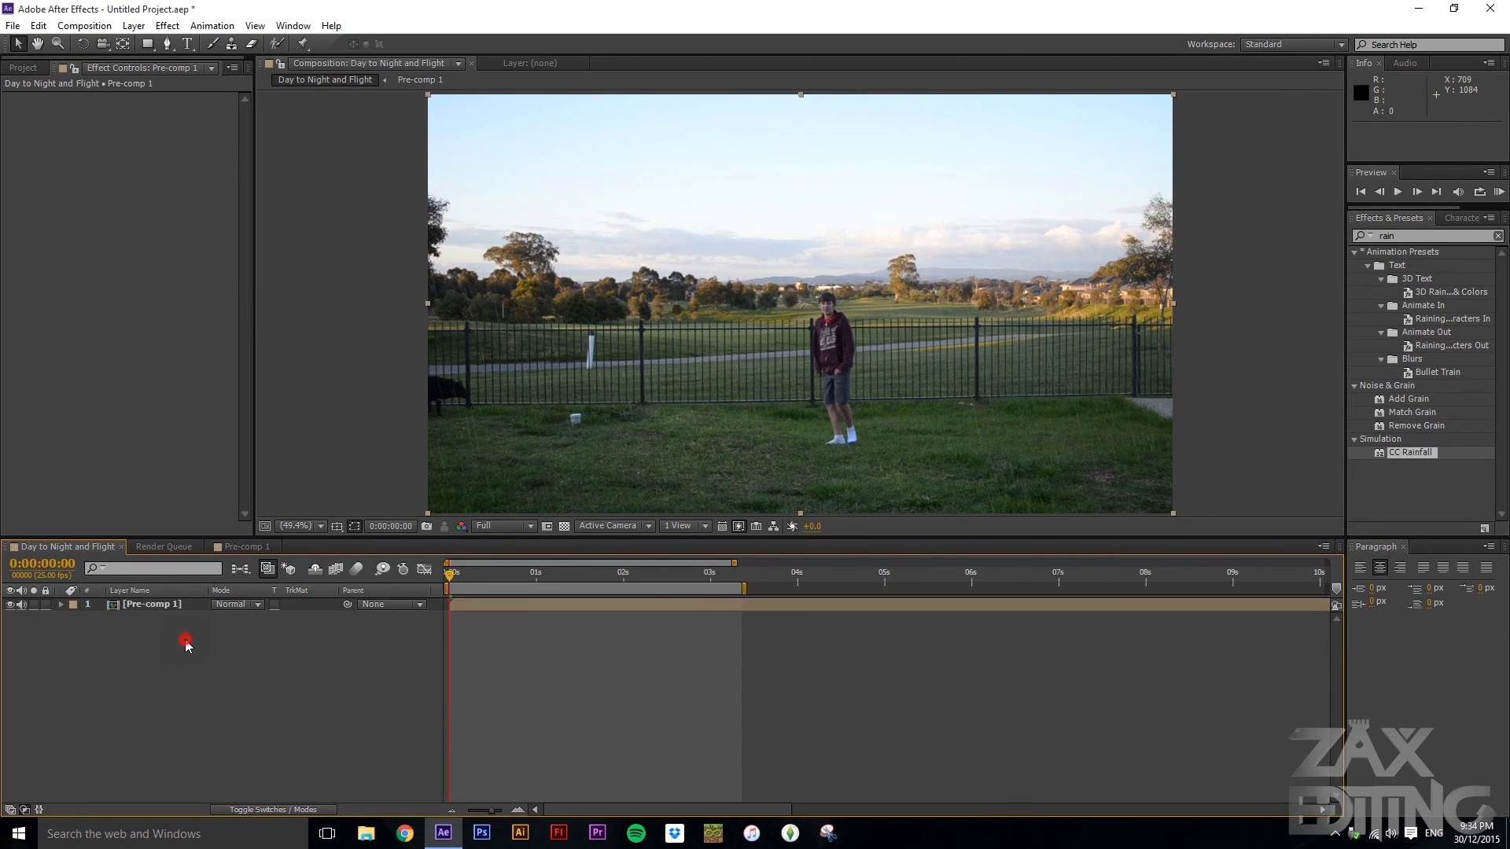
{"action": "left_click", "coordinate": [184, 613]}
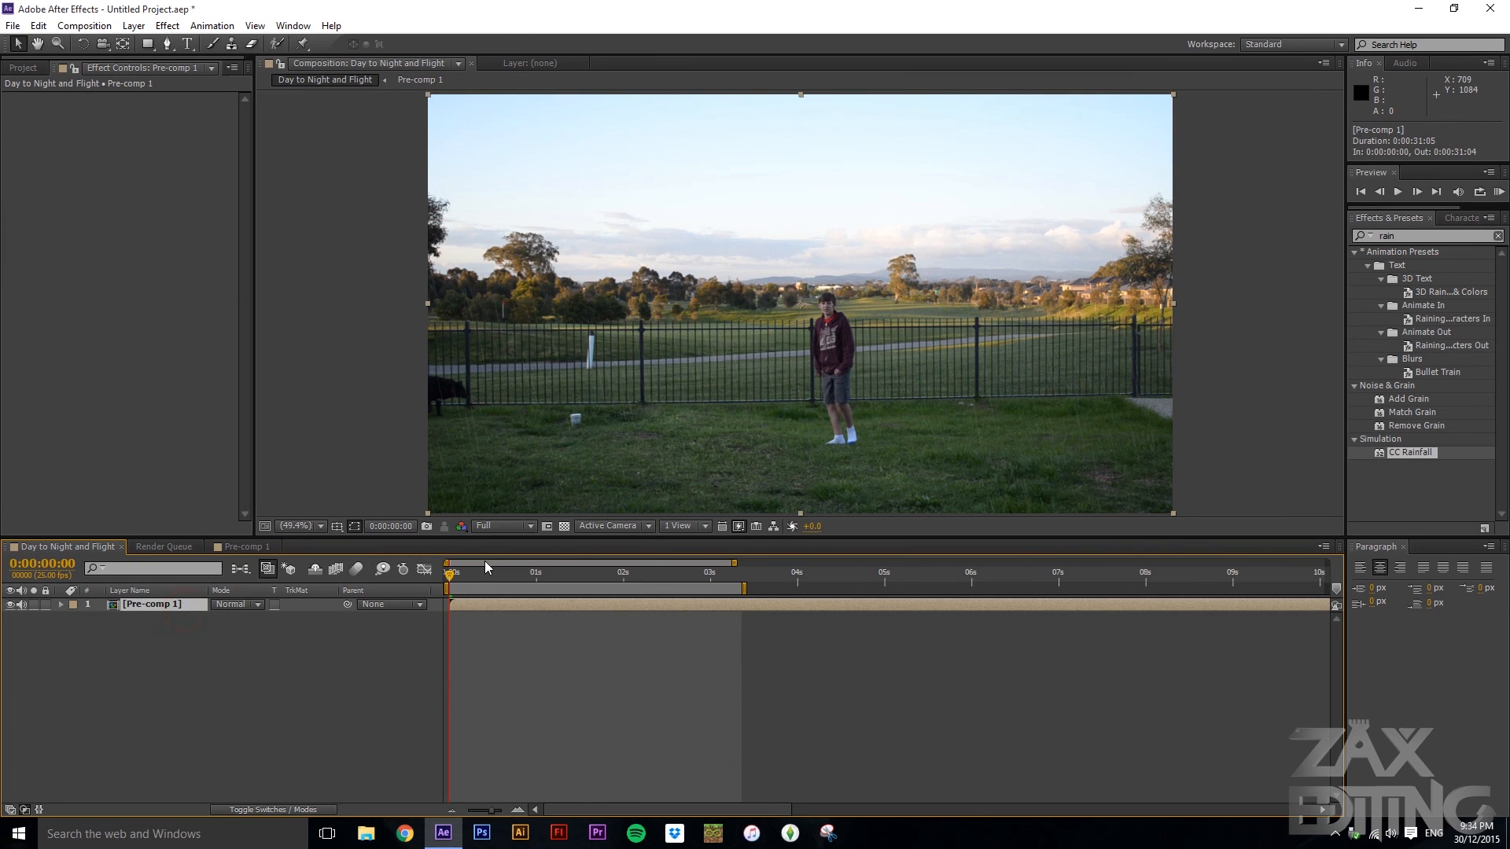
{"action": "left_click_drag", "start_coordinate": [451, 573], "coordinate": [492, 578]}
{"action": "left_click", "coordinate": [248, 548]}
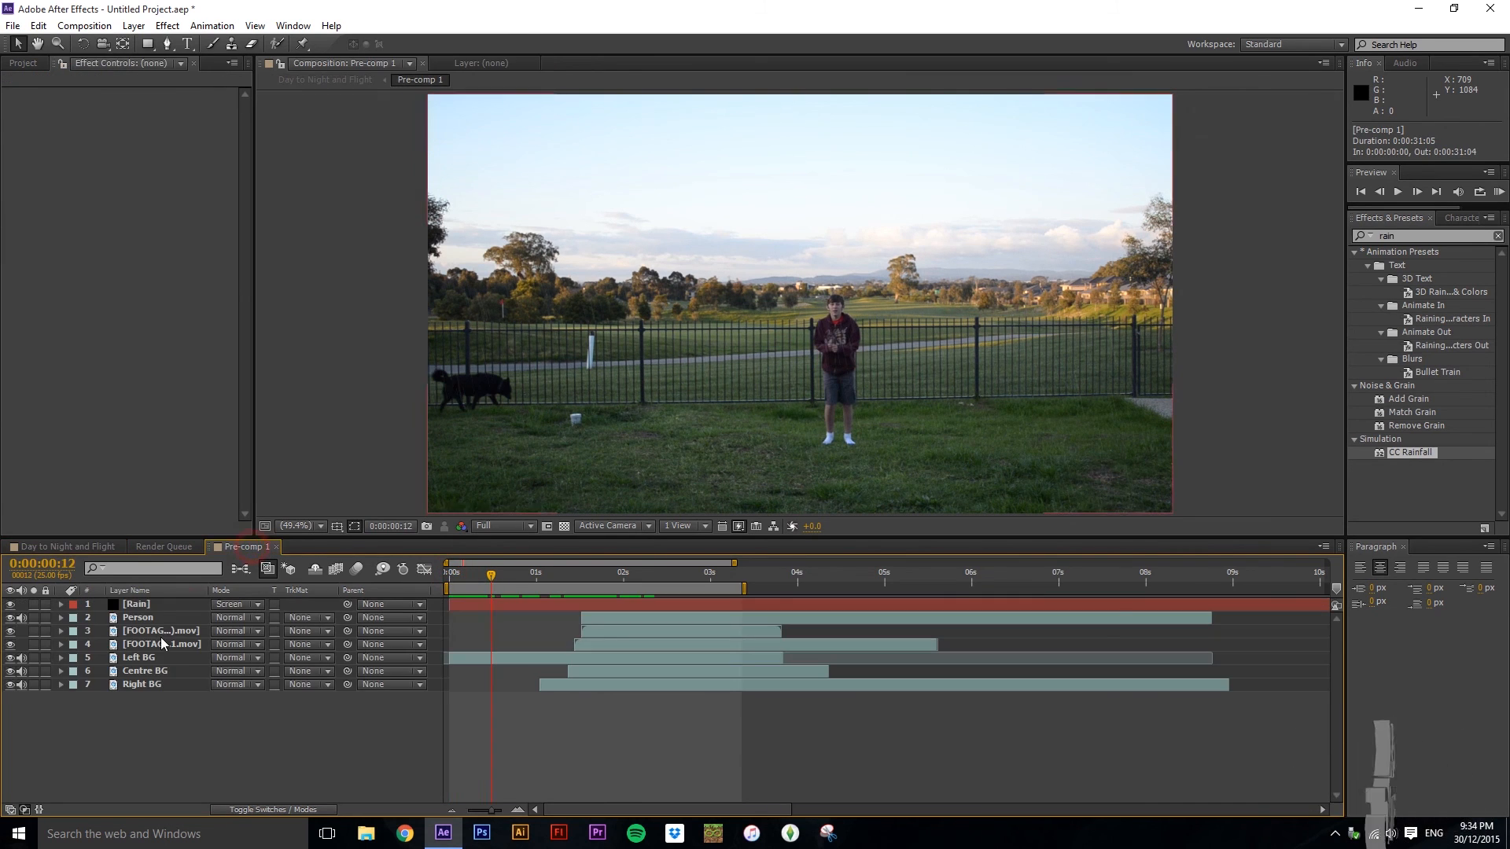
{"action": "left_click", "coordinate": [56, 545]}
{"action": "left_click", "coordinate": [203, 696]}
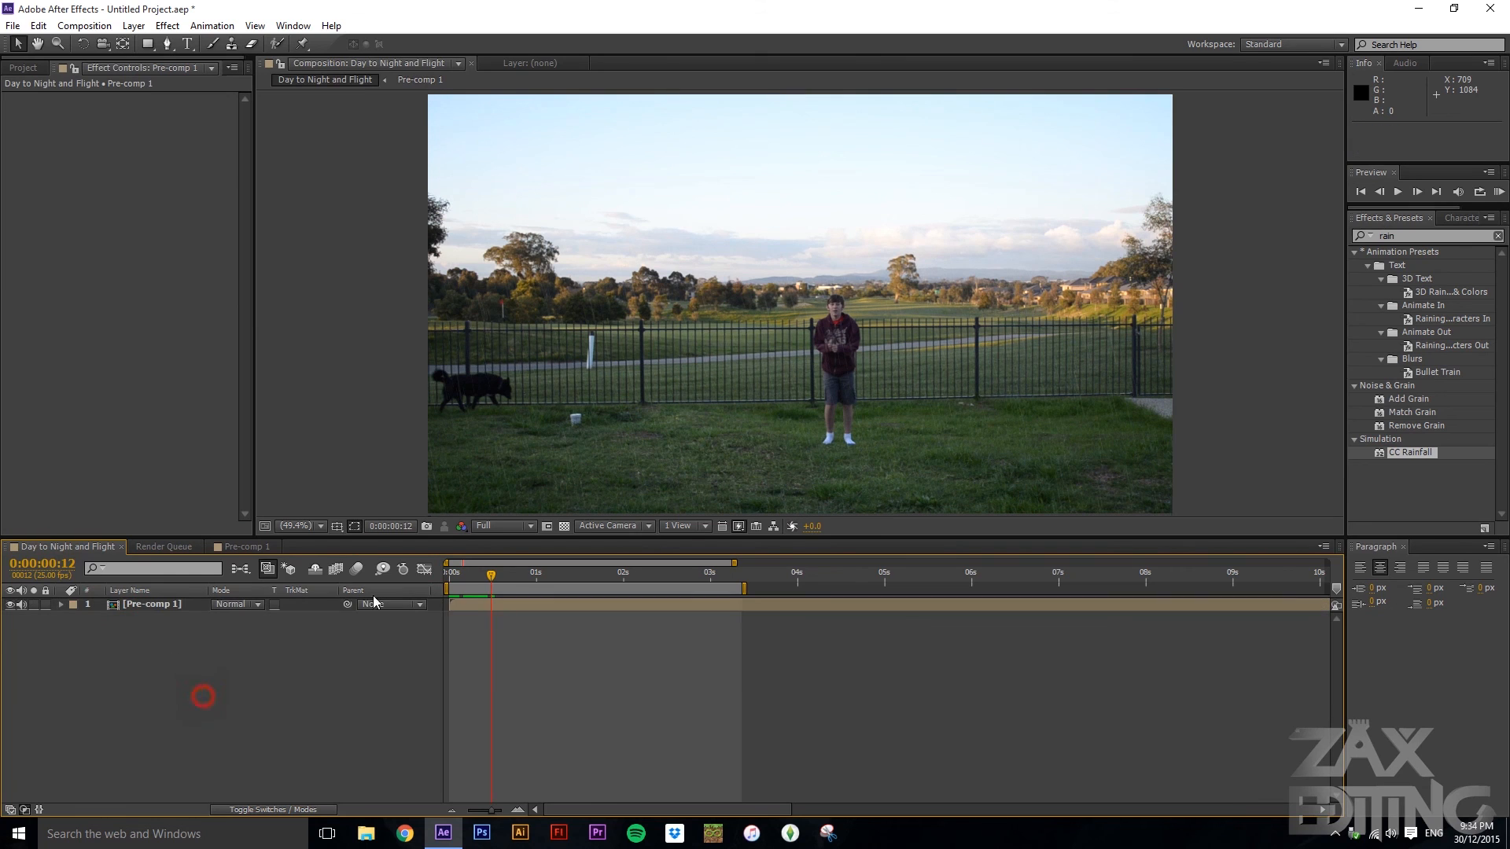
{"action": "left_click_drag", "start_coordinate": [493, 580], "coordinate": [447, 585]}
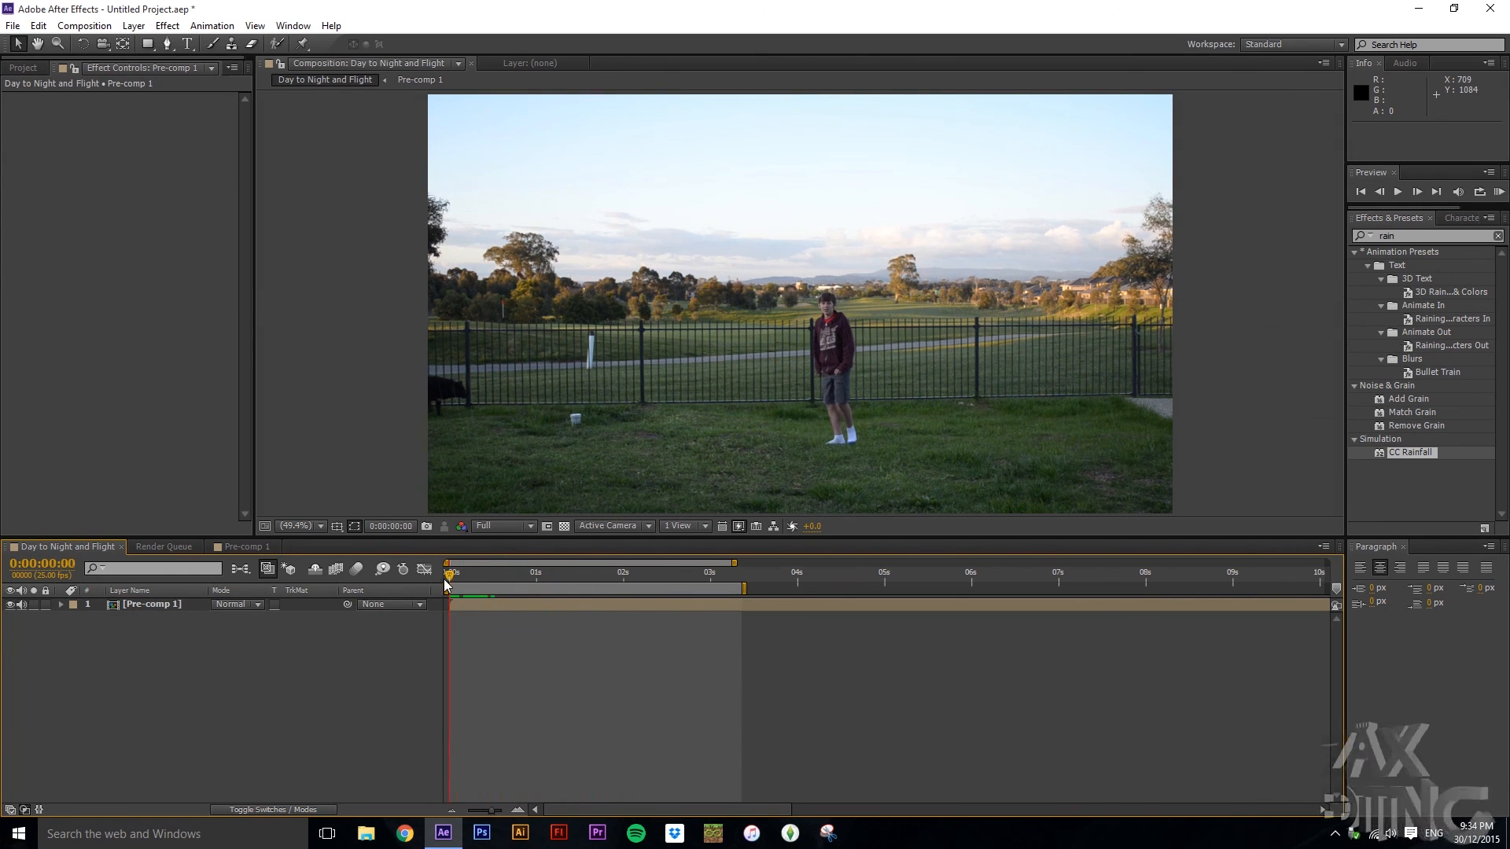
- Clear the rain search term from the effects list
{"action": "left_click", "coordinate": [152, 607]}
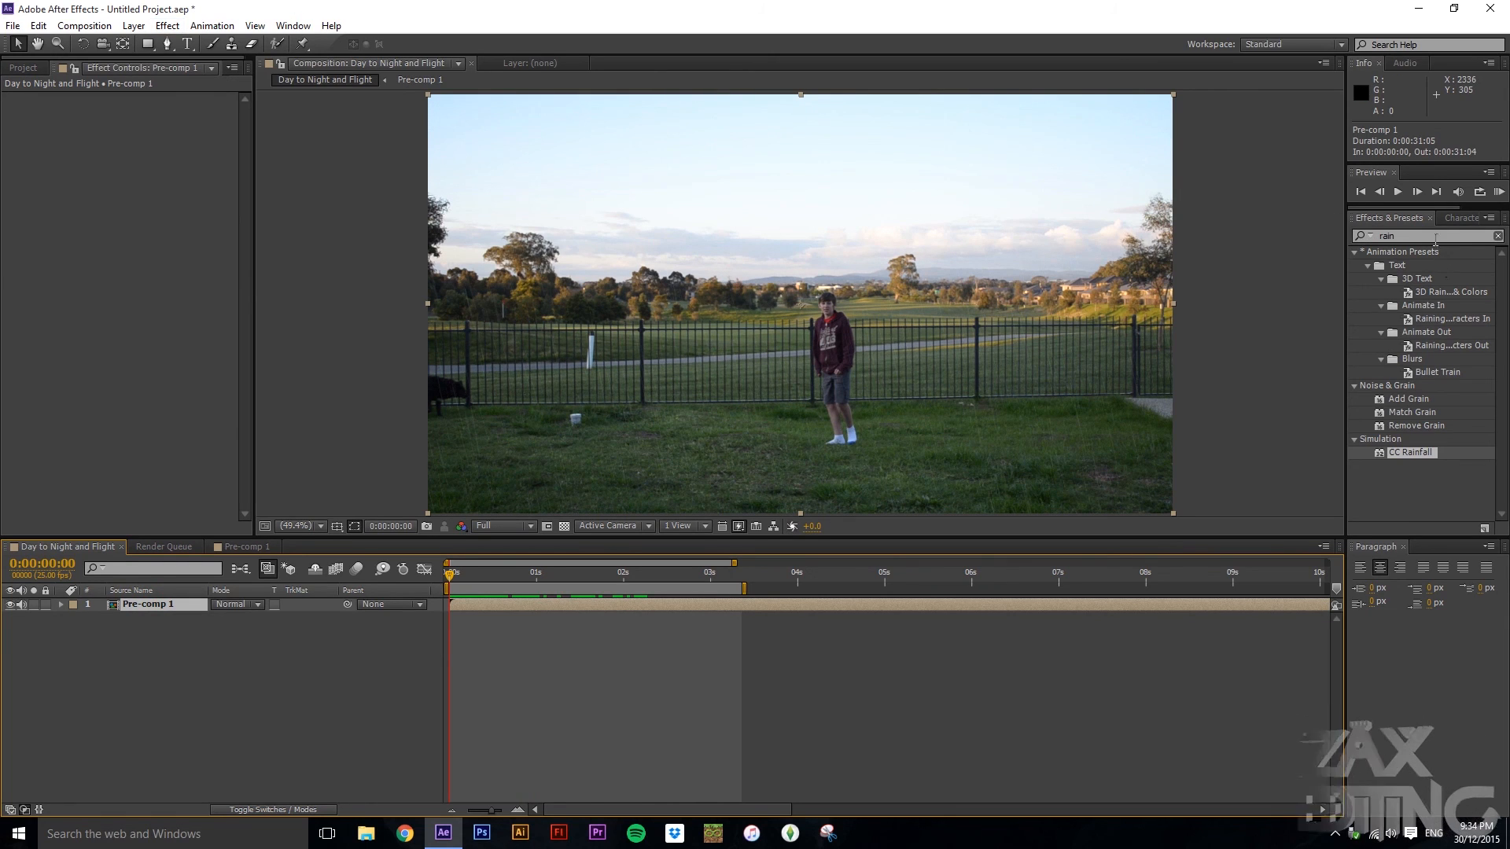
{"action": "left_click_drag", "start_coordinate": [1429, 237], "coordinate": [1323, 235]}
{"action": "key", "text": "BackSpace"}
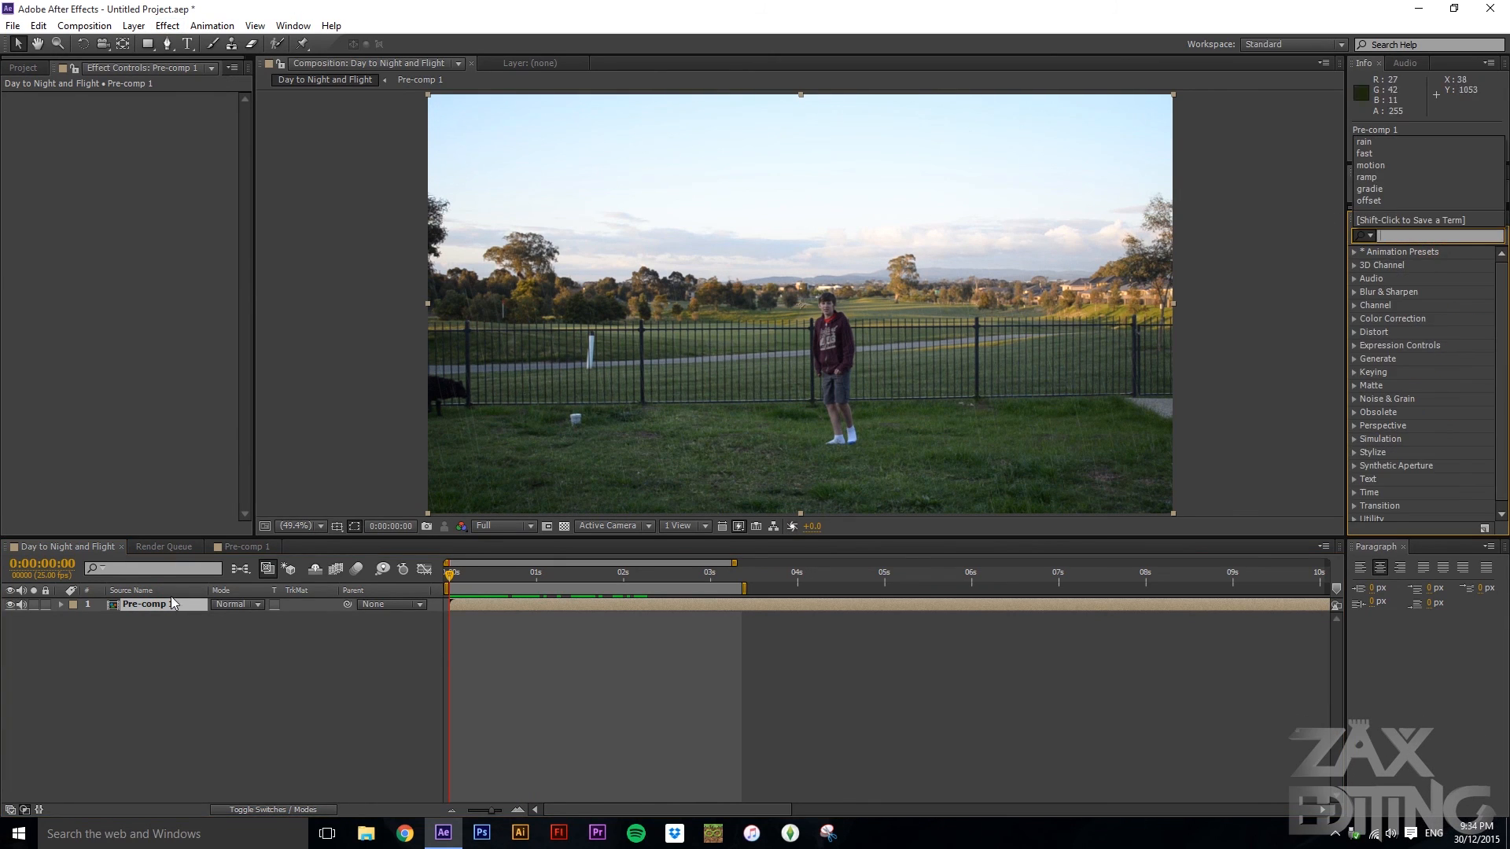
{"action": "left_click", "coordinate": [174, 675]}
- Split the Pre-comp 1 layer at 0:00:01:11, where the person takes off
{"action": "left_click_drag", "start_coordinate": [452, 578], "coordinate": [573, 578]}
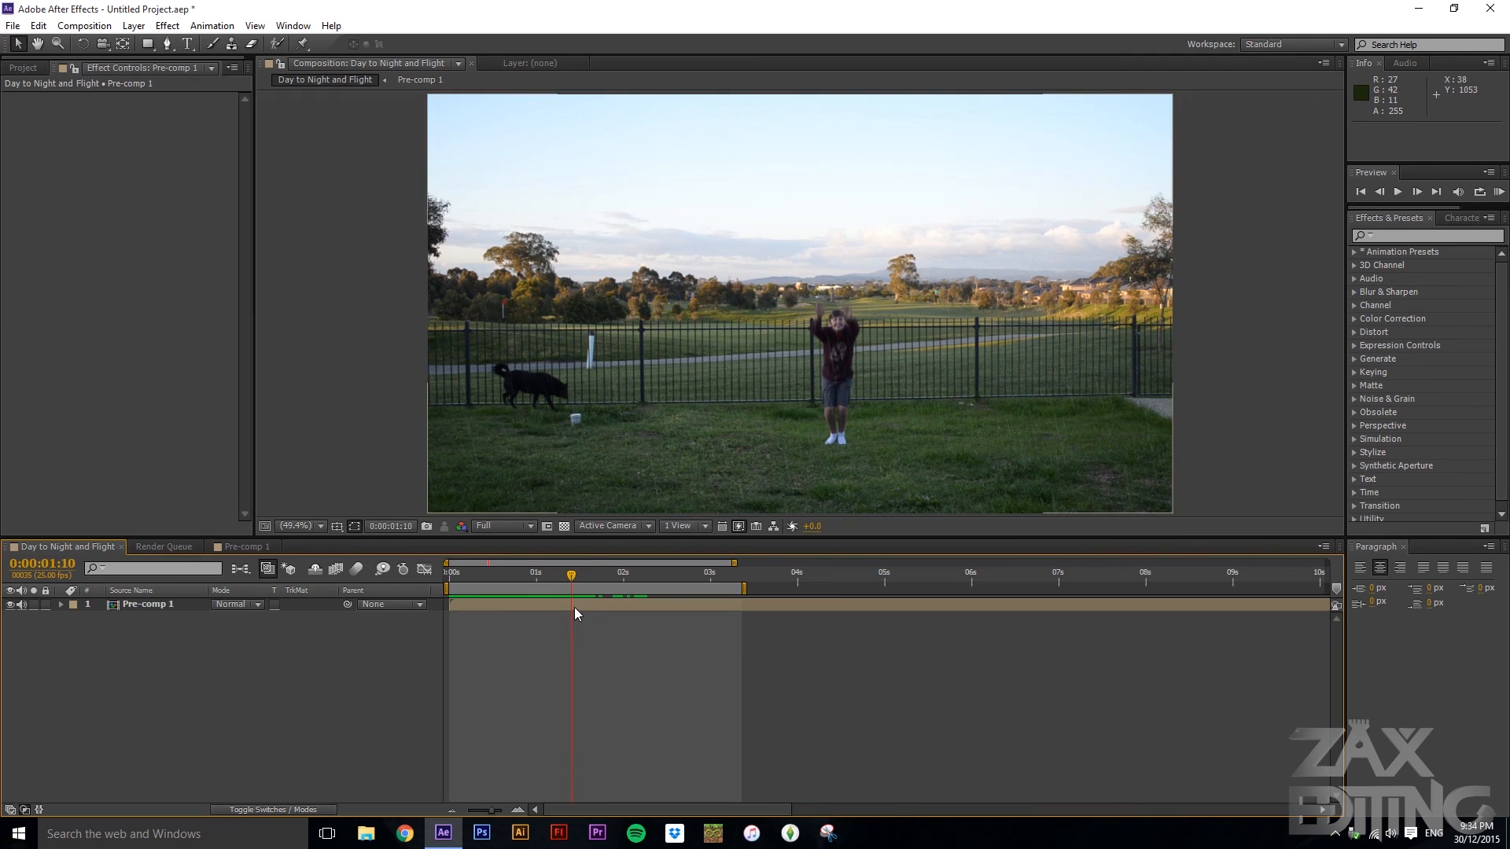
{"action": "left_click", "coordinate": [574, 608]}
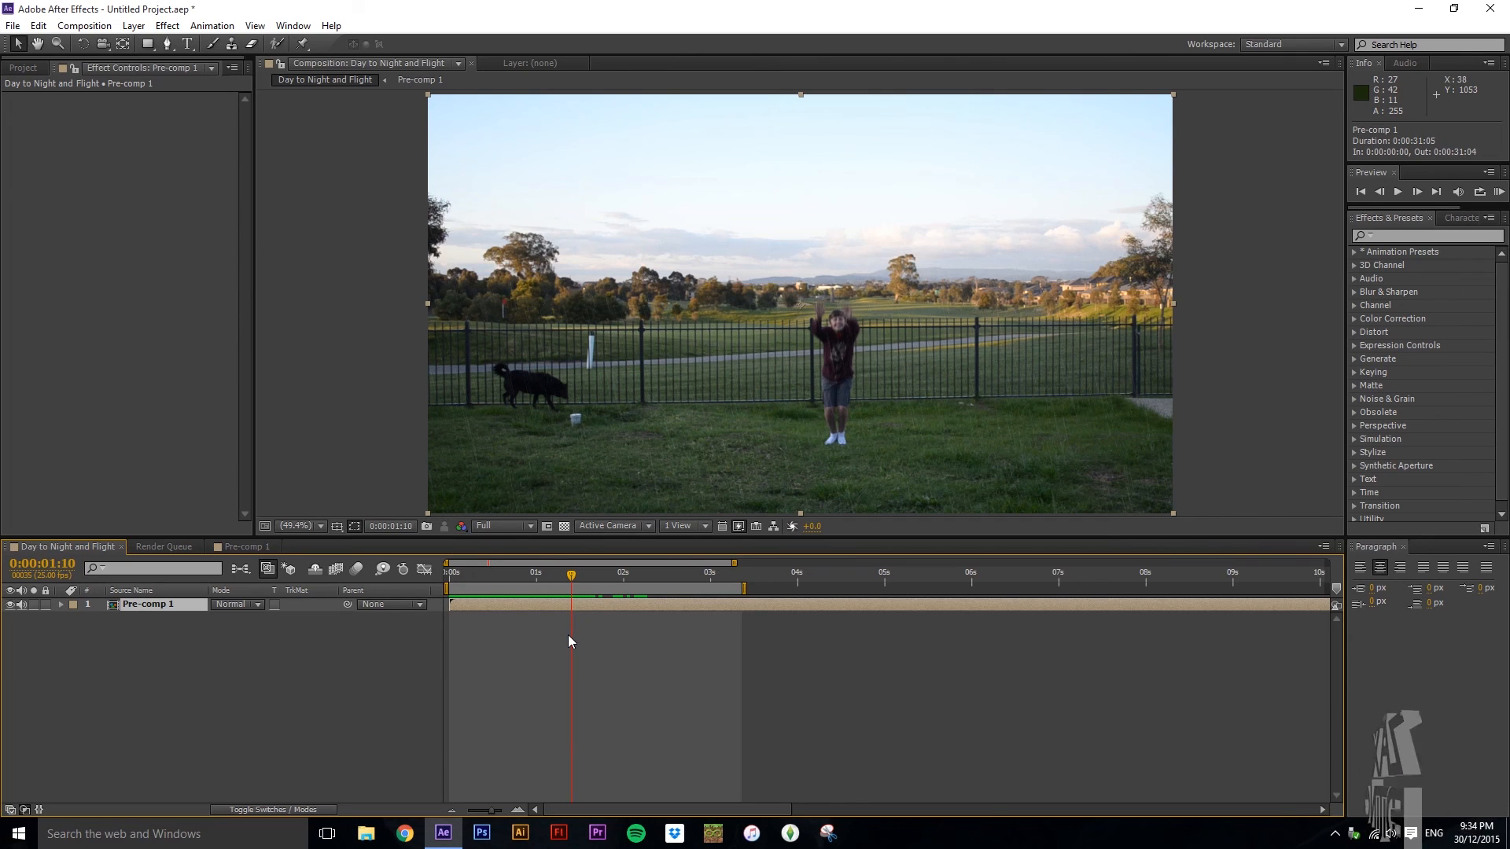
{"action": "left_click", "coordinate": [572, 578]}
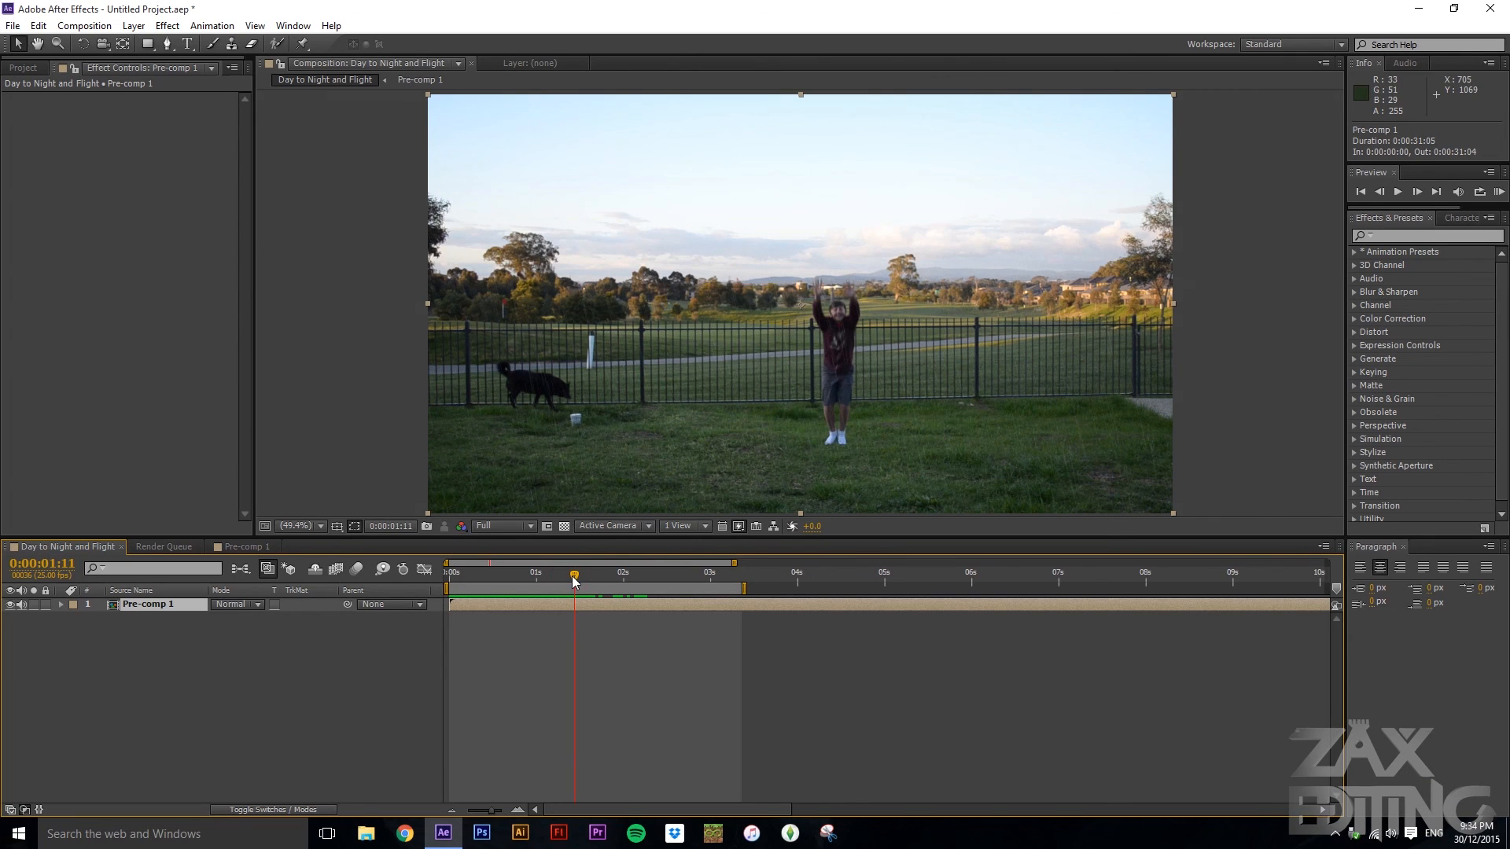
{"action": "key", "text": "ctrl+shift+d"}
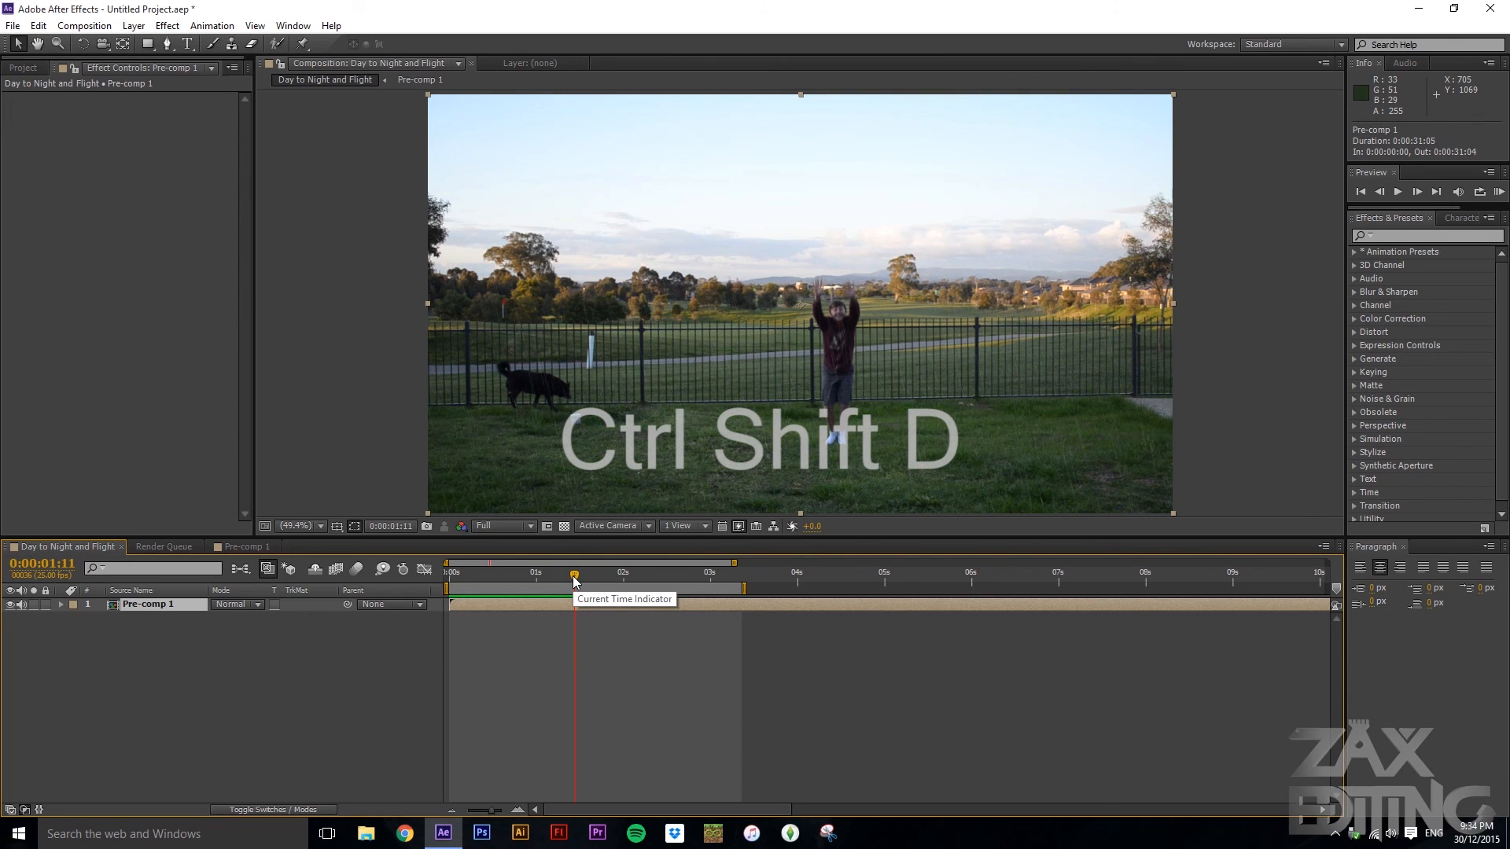
{"action": "key", "text": "ctrl+shift+d"}
{"action": "left_click", "coordinate": [580, 646]}
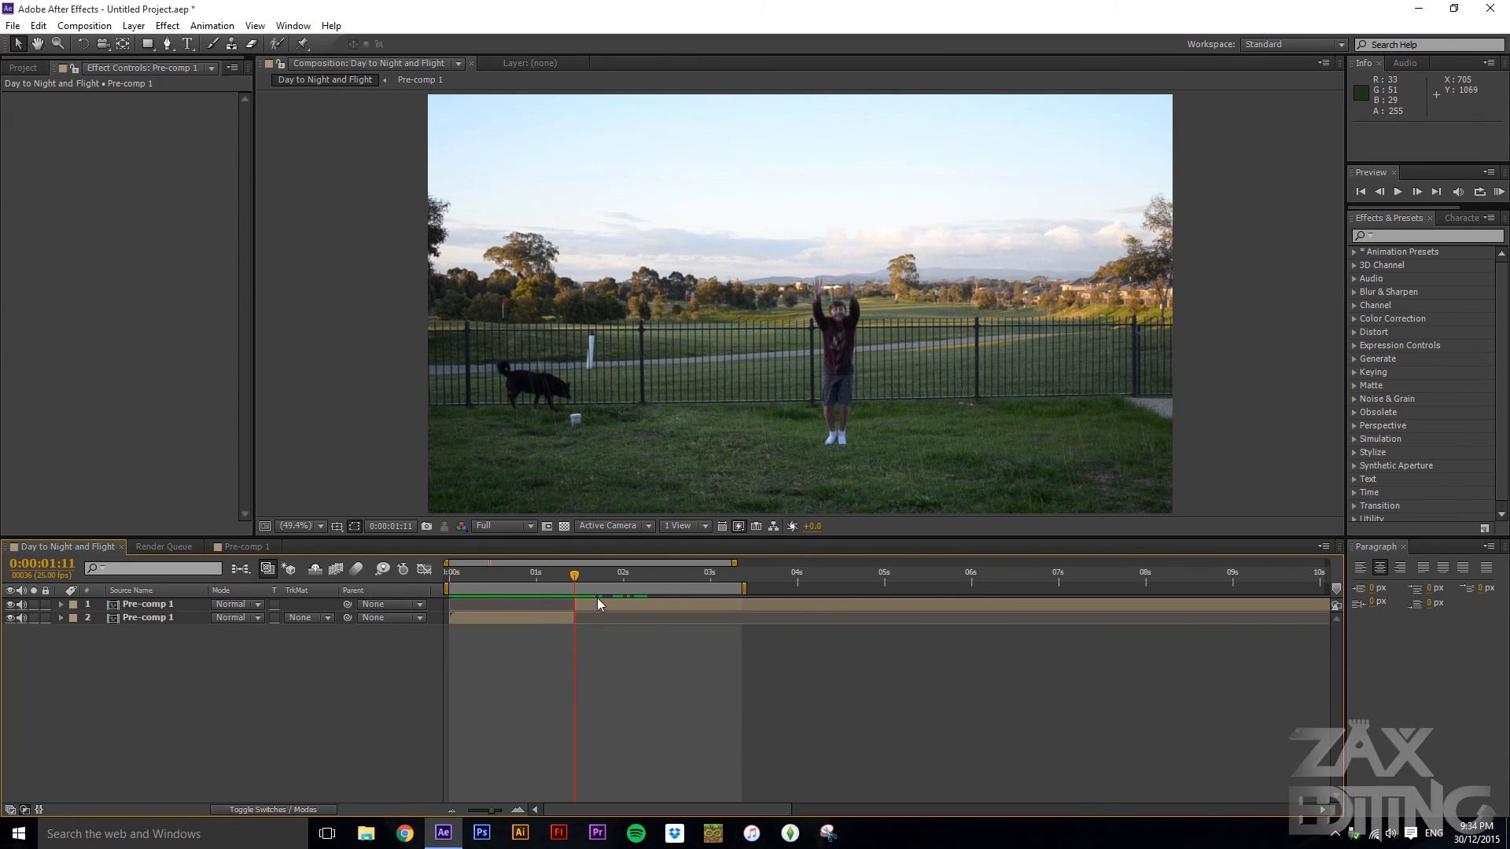
- Split the second part of the Pre-comp 1 layer again at 0:00:02:01, after the take-off
{"action": "left_click_drag", "start_coordinate": [571, 579], "coordinate": [624, 582]}
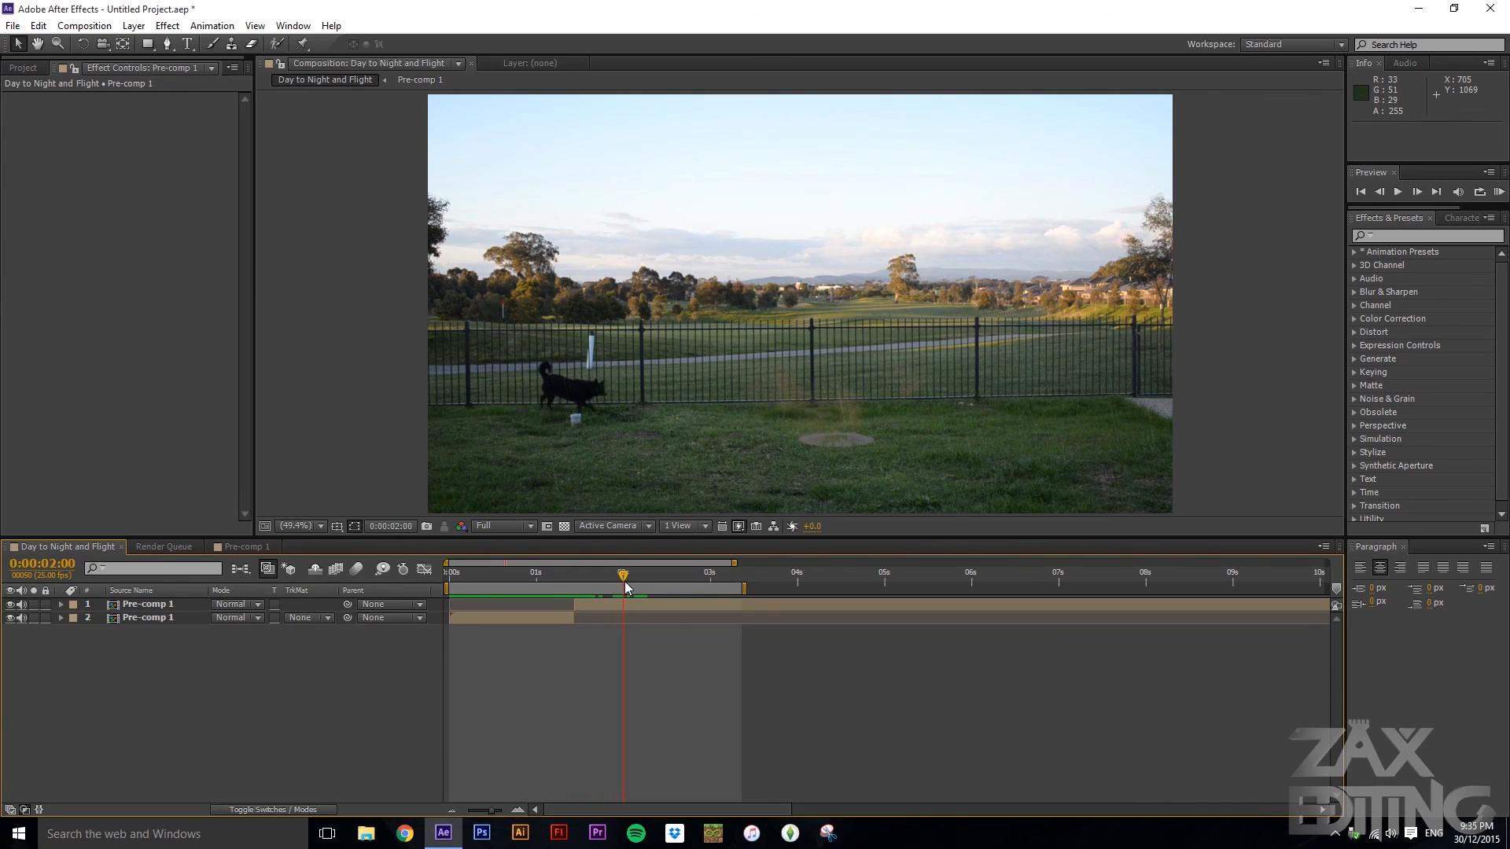
{"action": "left_click", "coordinate": [628, 608]}
{"action": "key", "text": "ctrl+shift+d"}
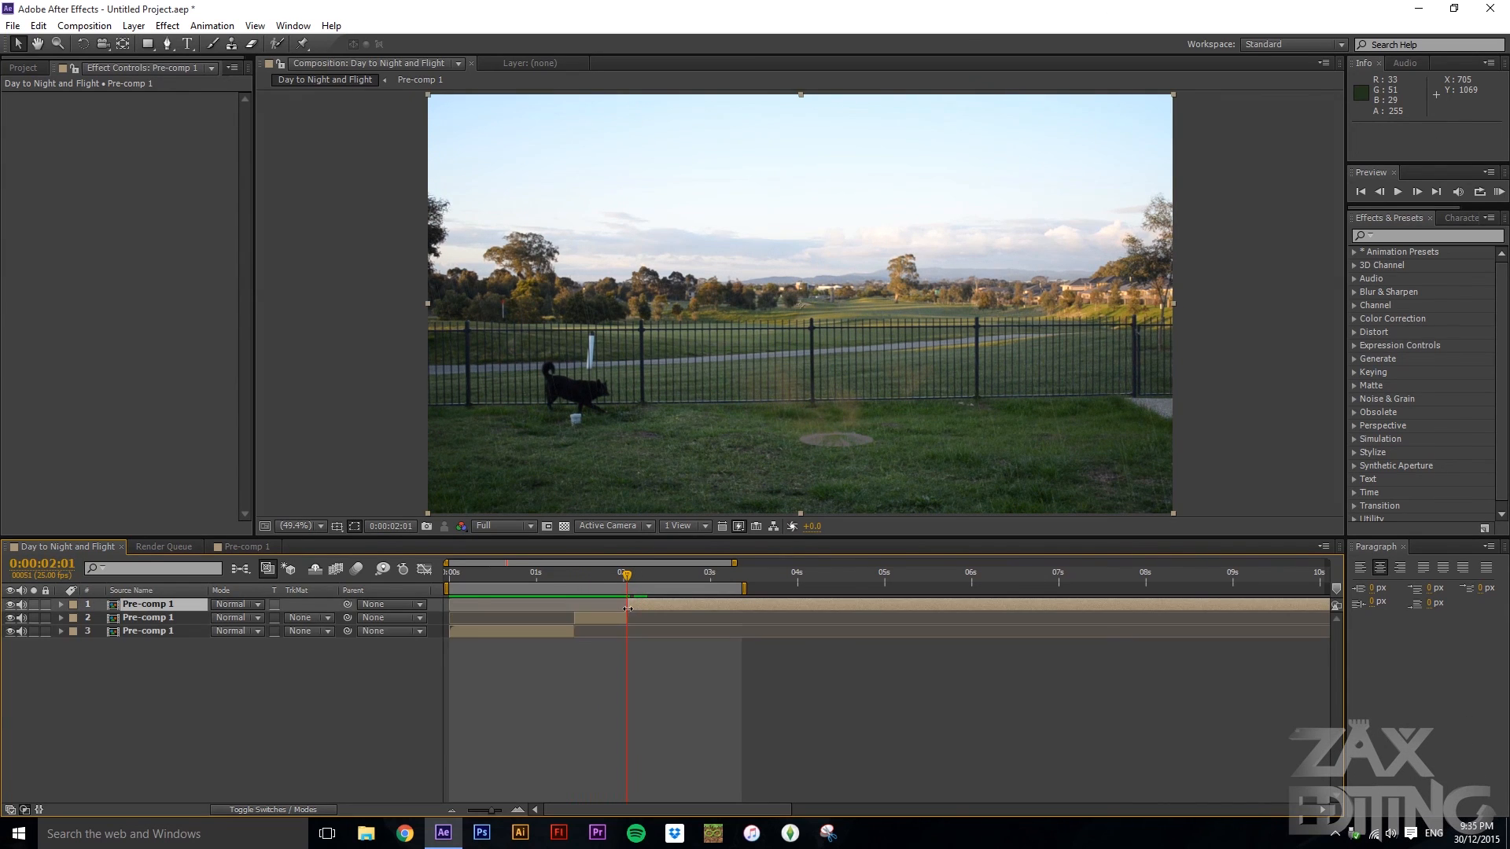
{"action": "left_click", "coordinate": [641, 660]}
- Select the middle Pre-comp 1 segment and go to 0:00:01:19 within it
{"action": "mouse_move", "coordinate": [628, 572]}
{"action": "left_mouse_down"}
{"action": "mouse_move", "coordinate": [516, 583]}
{"action": "mouse_move", "coordinate": [620, 577]}
{"action": "left_mouse_up"}
{"action": "left_click", "coordinate": [190, 617]}
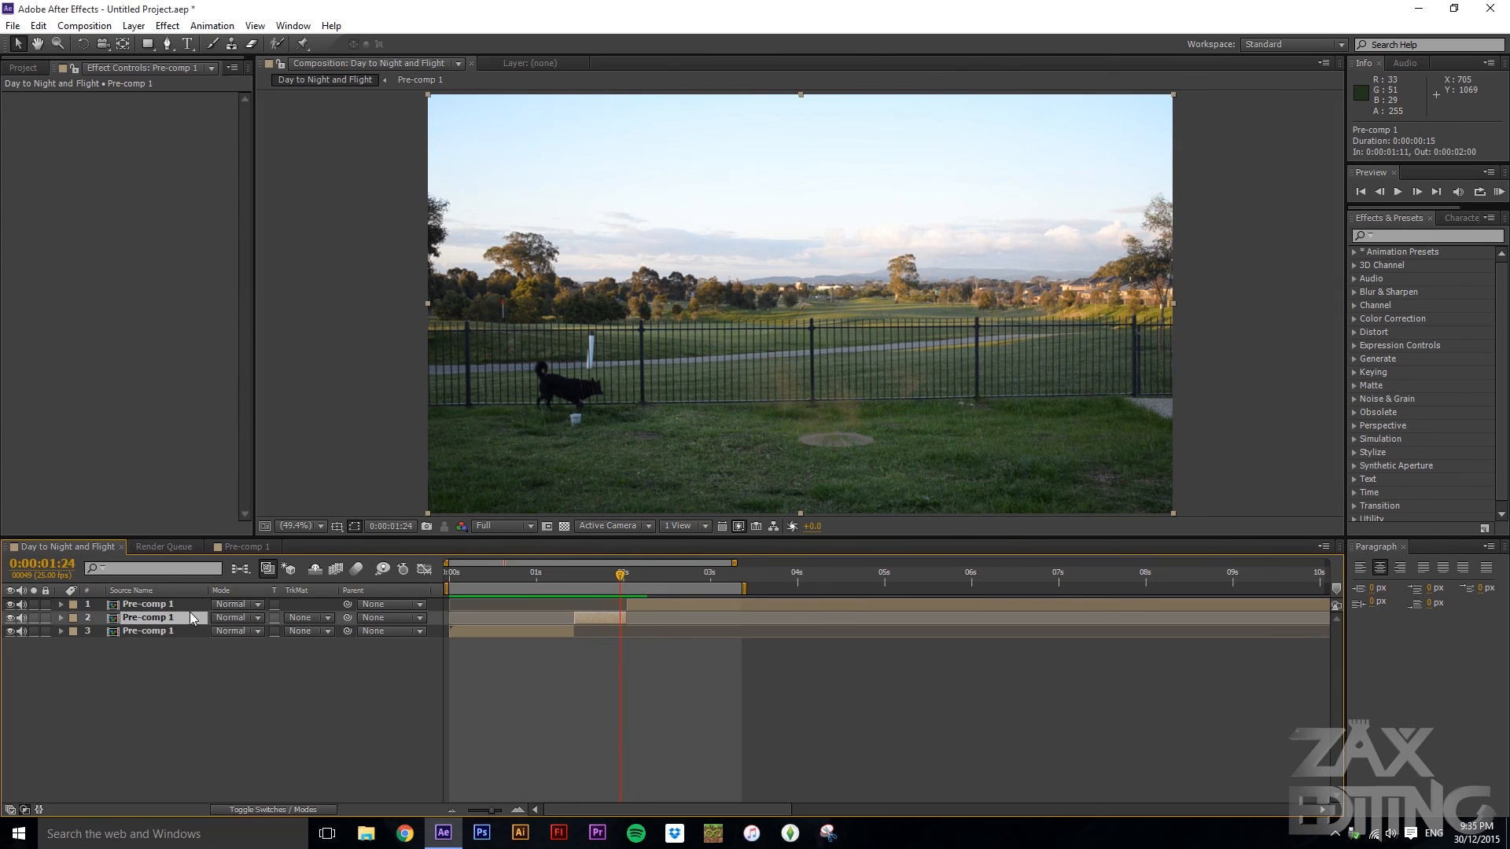
{"action": "right_click", "coordinate": [592, 621]}
{"action": "left_click", "coordinate": [591, 620]}
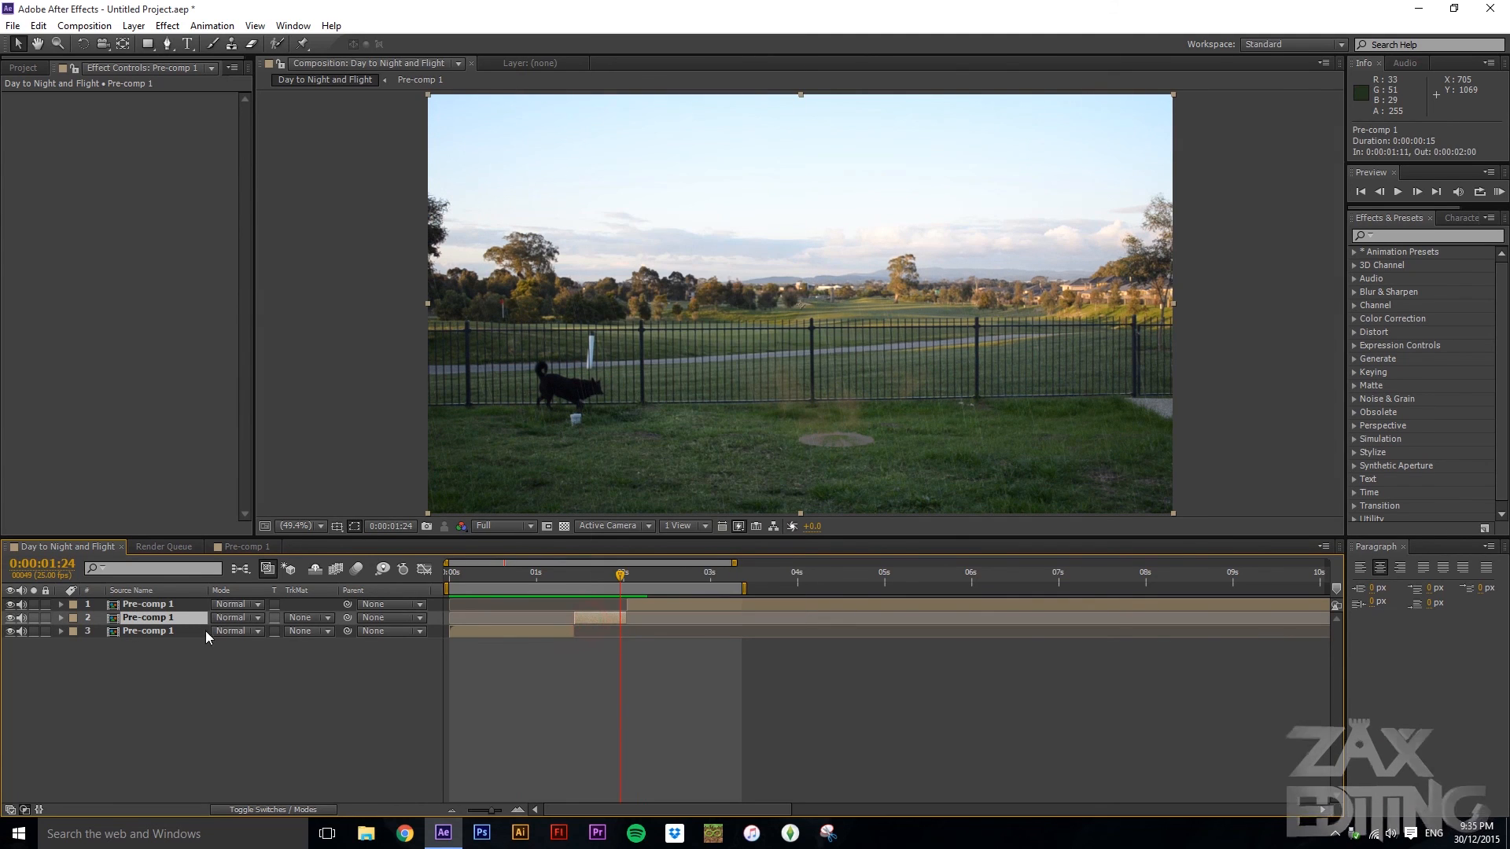
{"action": "left_click", "coordinate": [603, 573]}
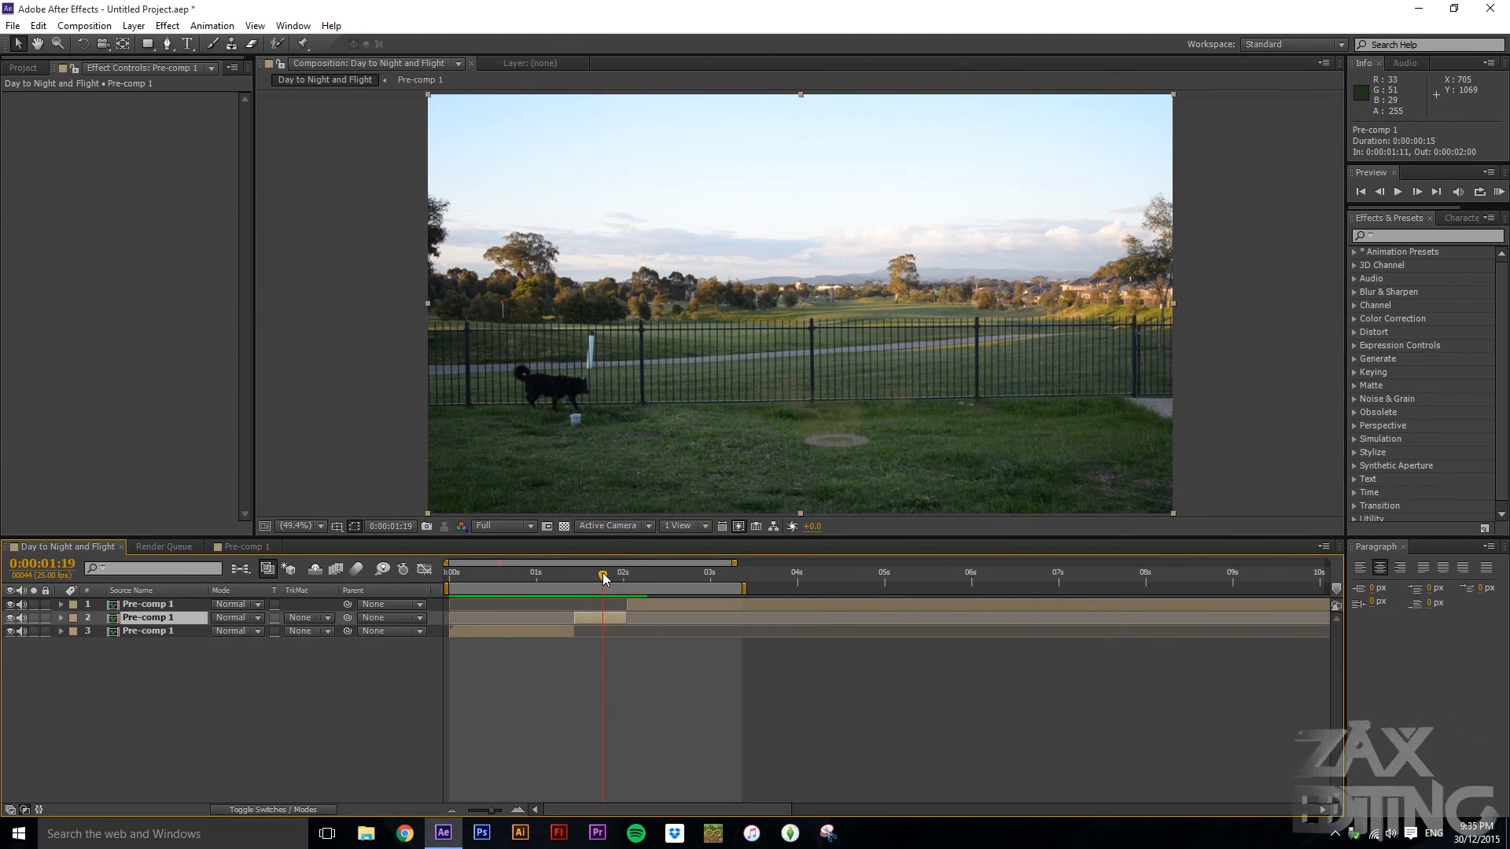
- Find the Motion Tile effect by searching for "motion" and apply it to the middle Pre-comp 1 segment
{"action": "left_click", "coordinate": [1408, 234]}
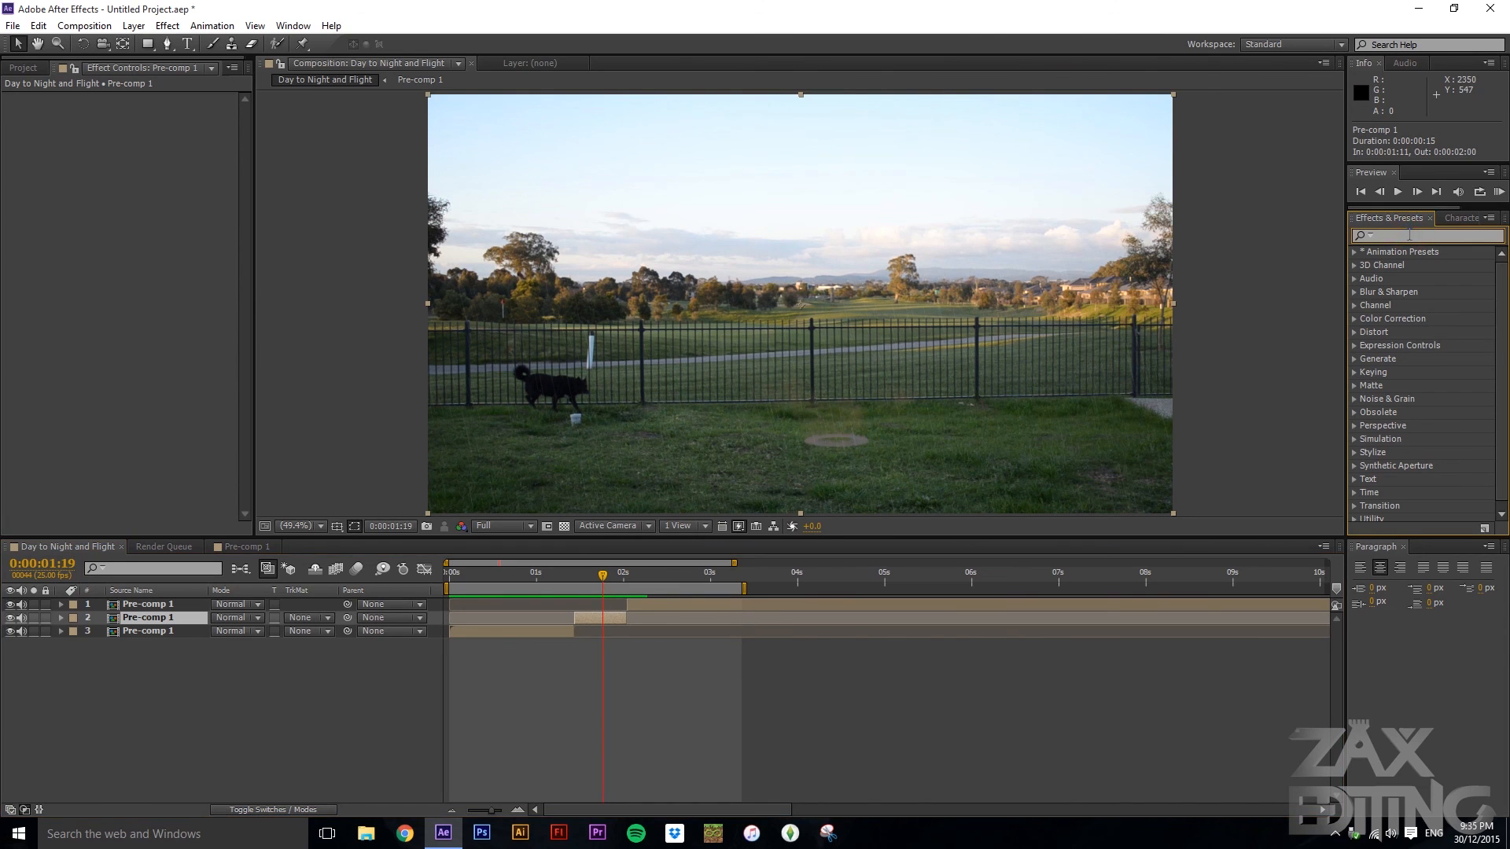
{"action": "type", "text": "mo"}
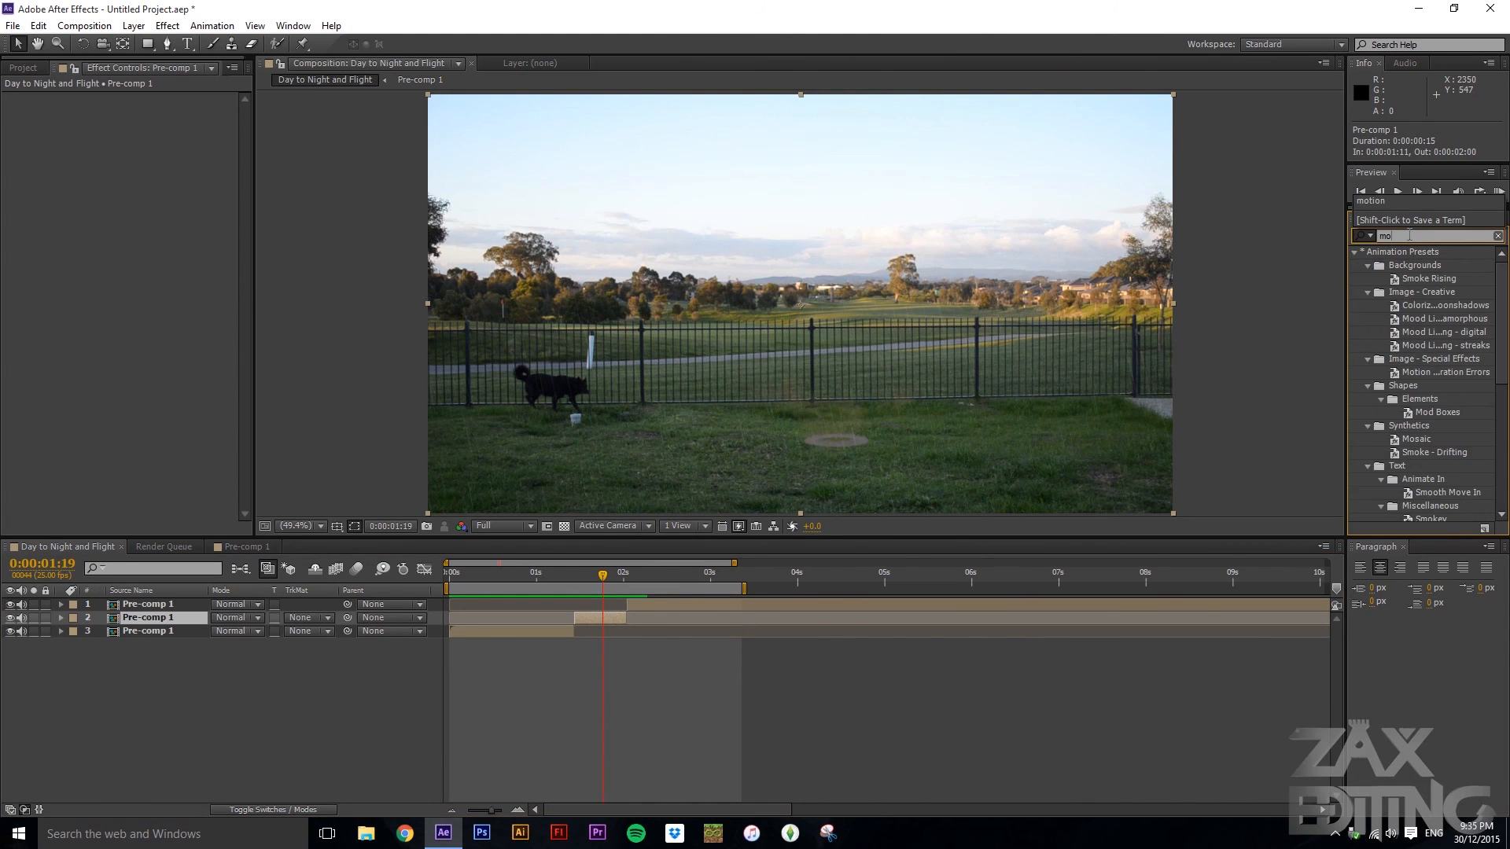
{"action": "type", "text": "tion"}
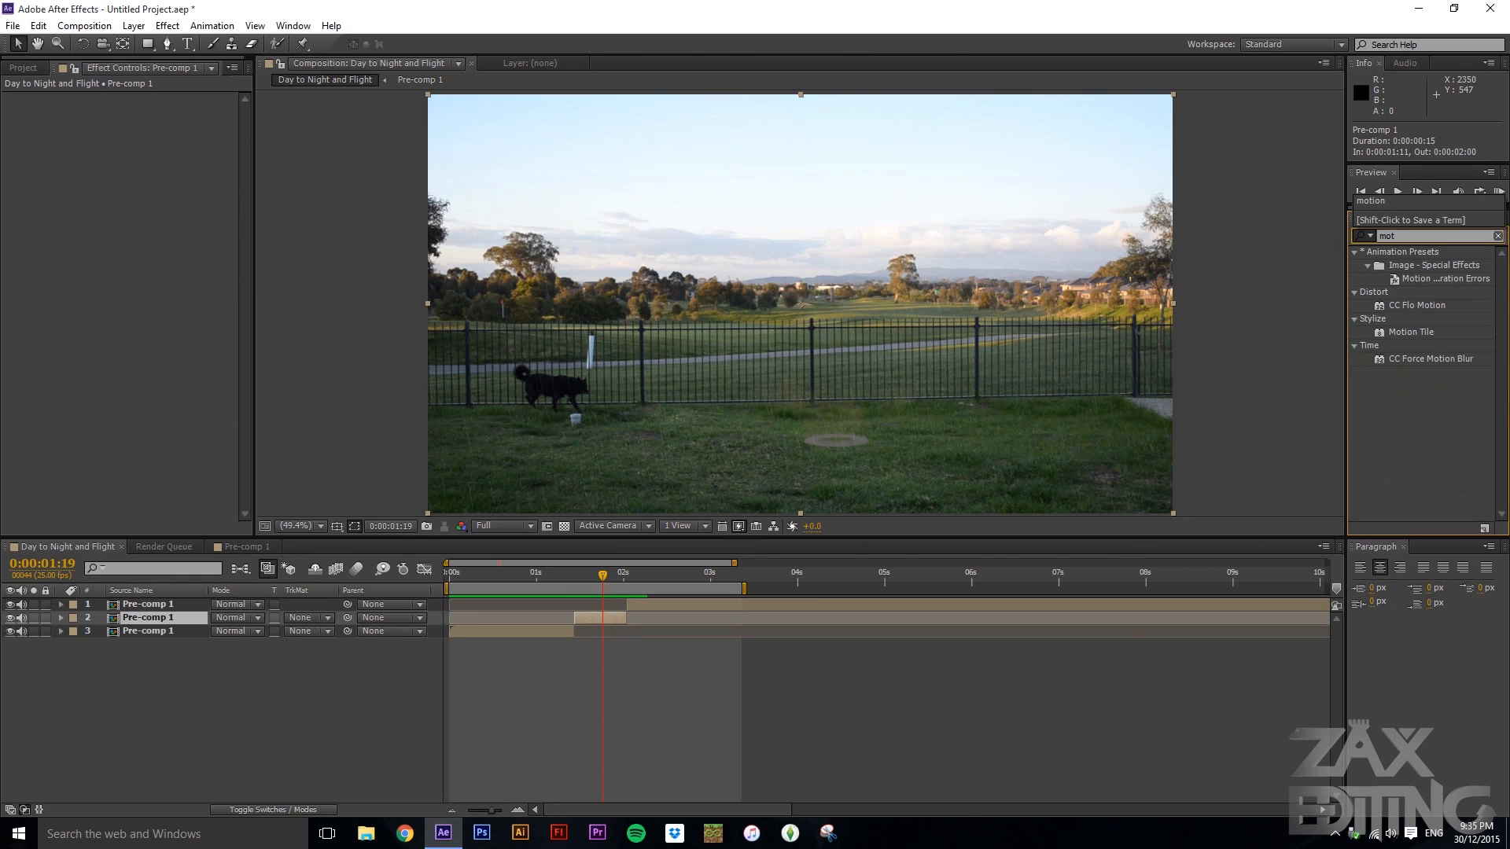
{"action": "left_click", "coordinate": [1390, 434]}
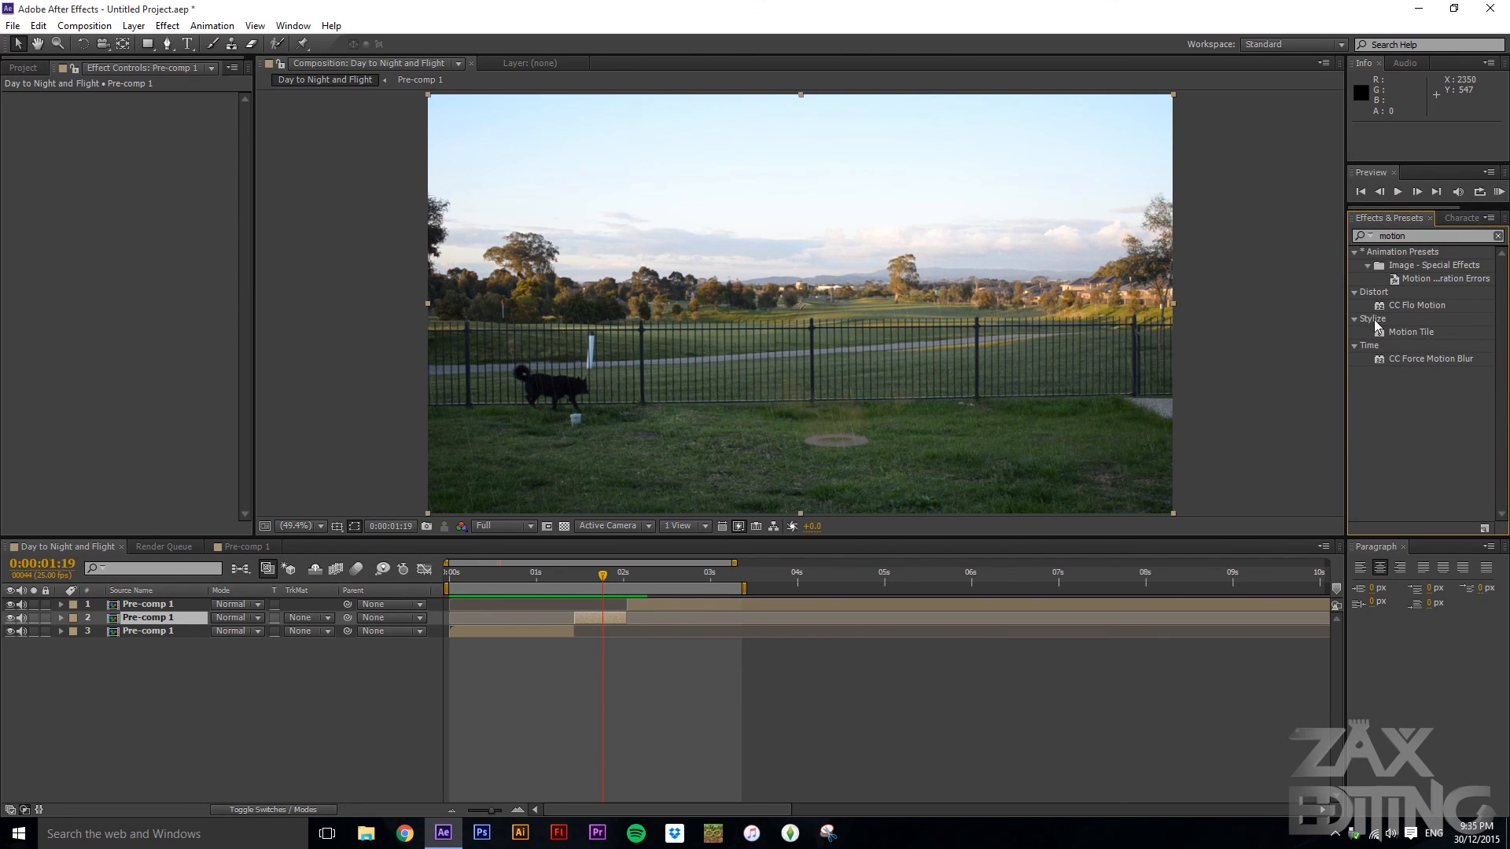
{"action": "left_click_drag", "start_coordinate": [1431, 329], "coordinate": [167, 621]}
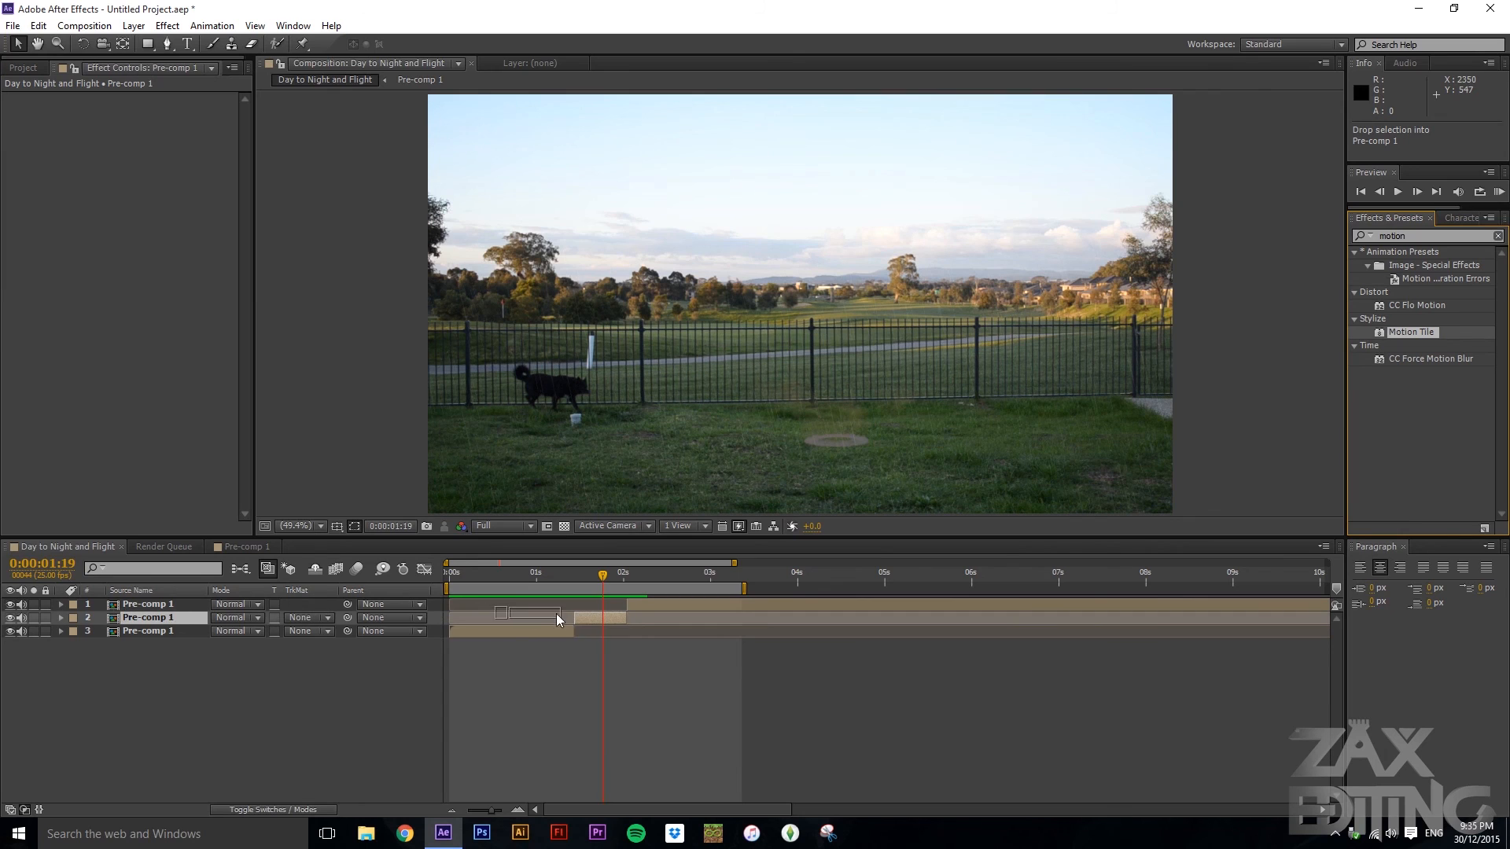
{"action": "left_click_drag", "start_coordinate": [597, 618], "coordinate": [588, 574]}
{"action": "left_click", "coordinate": [169, 621]}
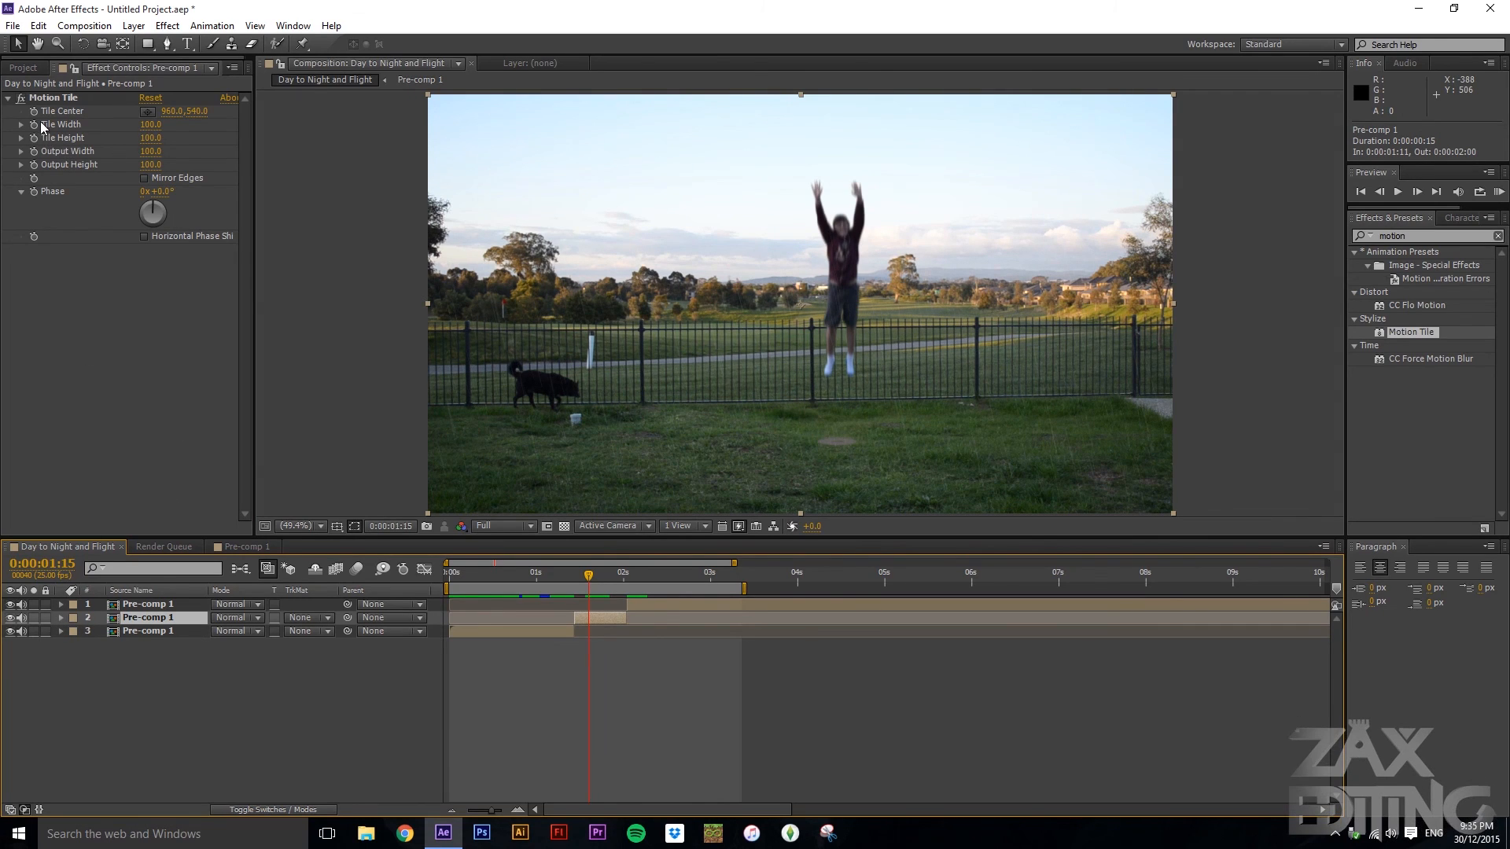
- Go to the middle segment's start at 0:00:01:11 and reveal its Motion Tile properties down to Tile Center
{"action": "left_click_drag", "start_coordinate": [591, 582], "coordinate": [577, 578]}
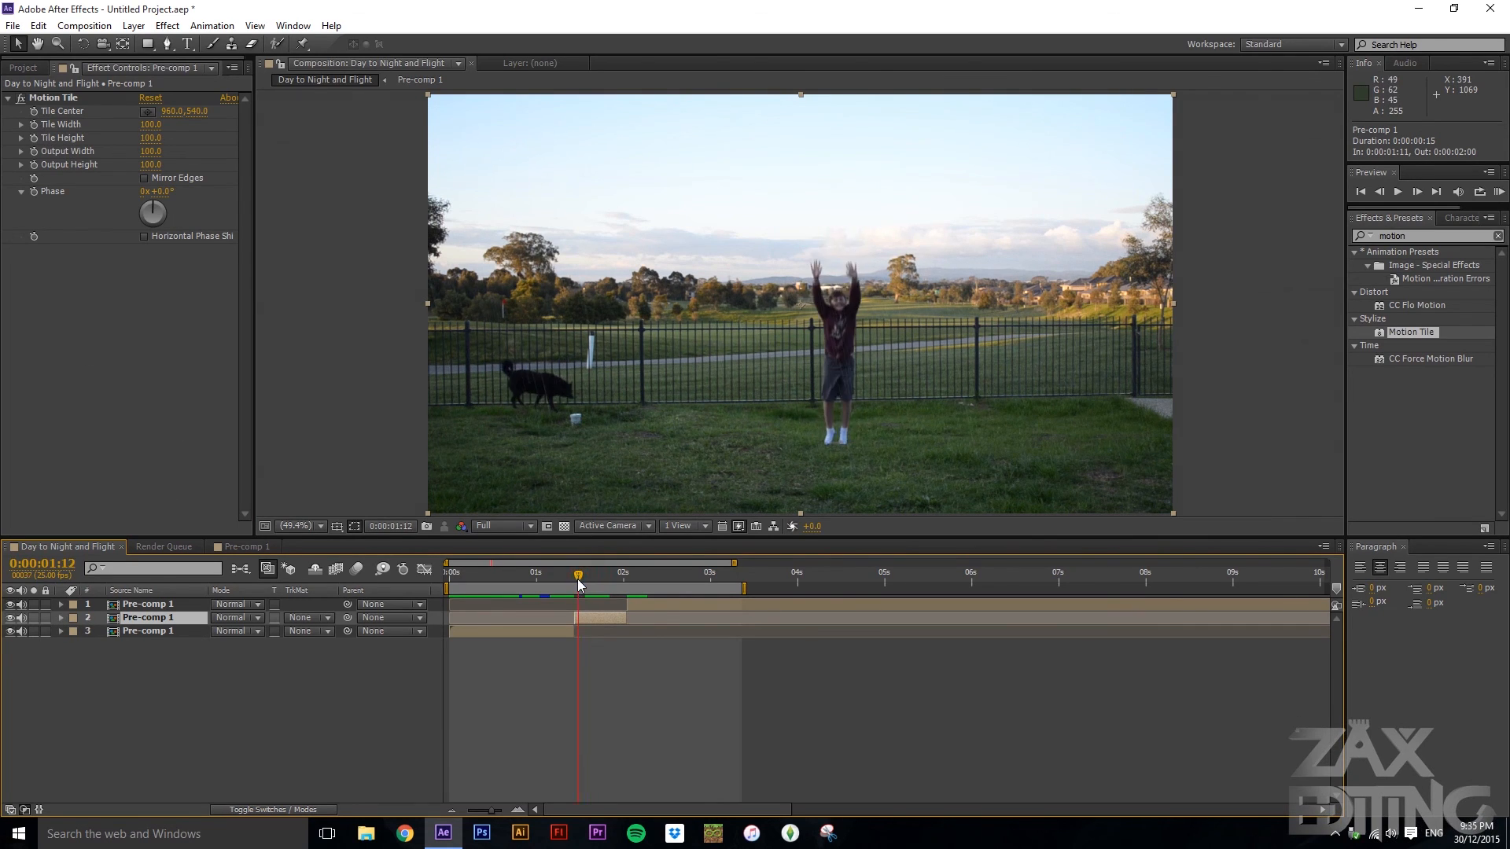
{"action": "left_click", "coordinate": [61, 619]}
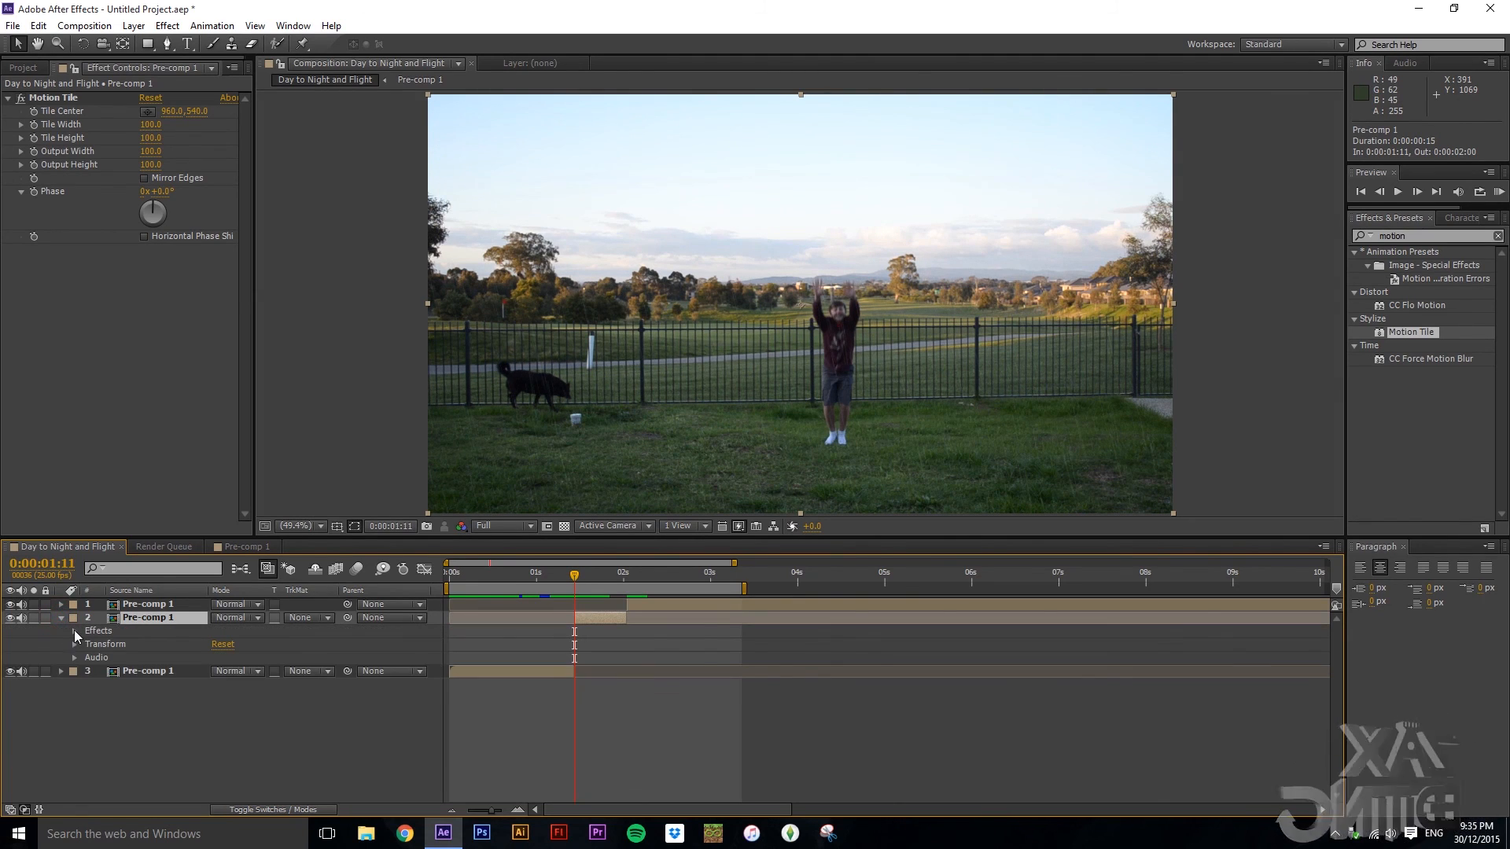
{"action": "left_click", "coordinate": [74, 630]}
{"action": "left_click", "coordinate": [88, 645]}
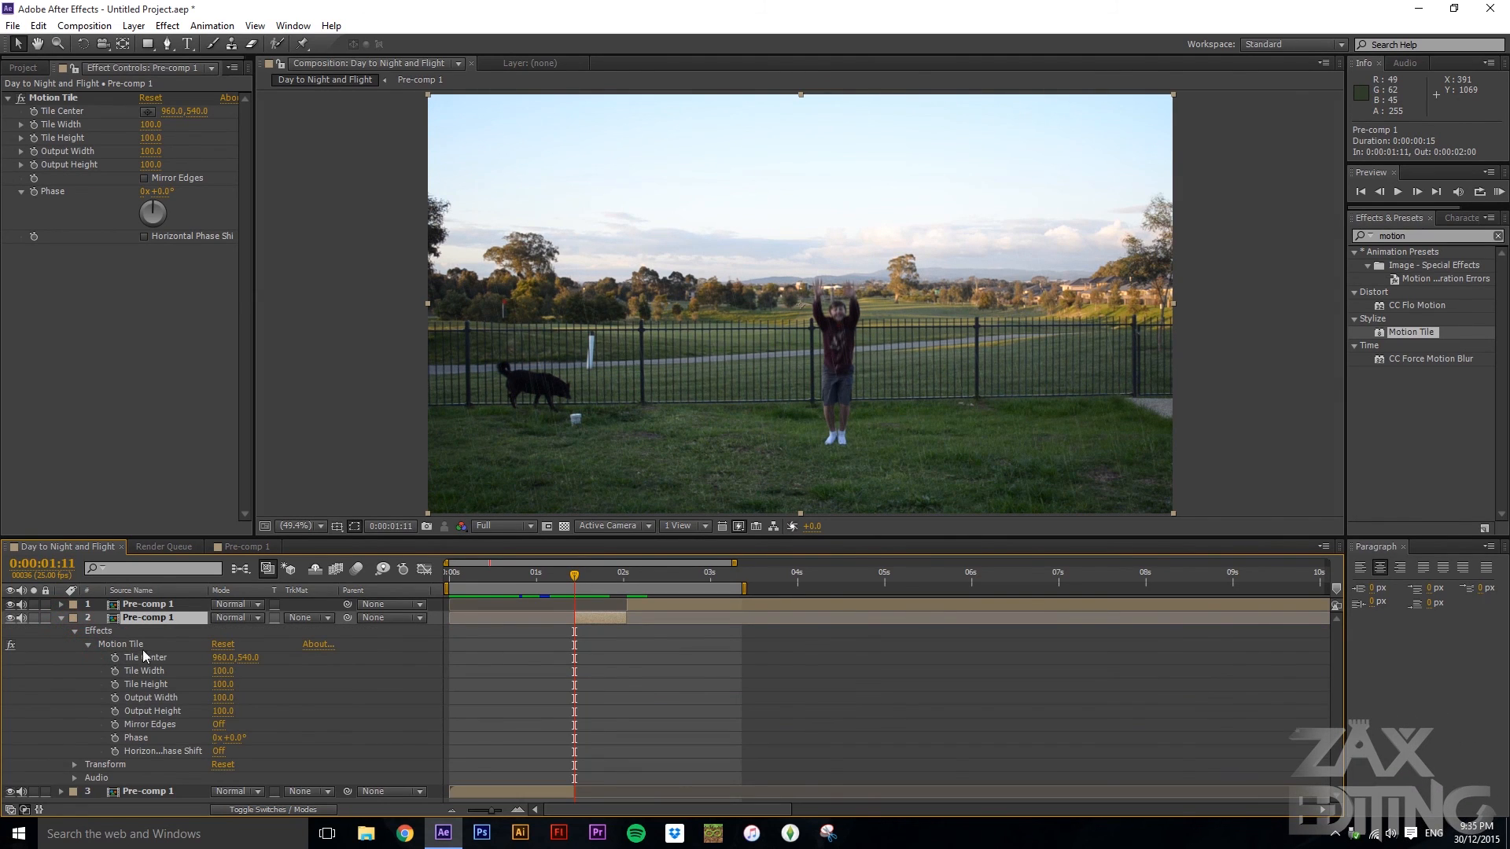
{"action": "left_click", "coordinate": [166, 657]}
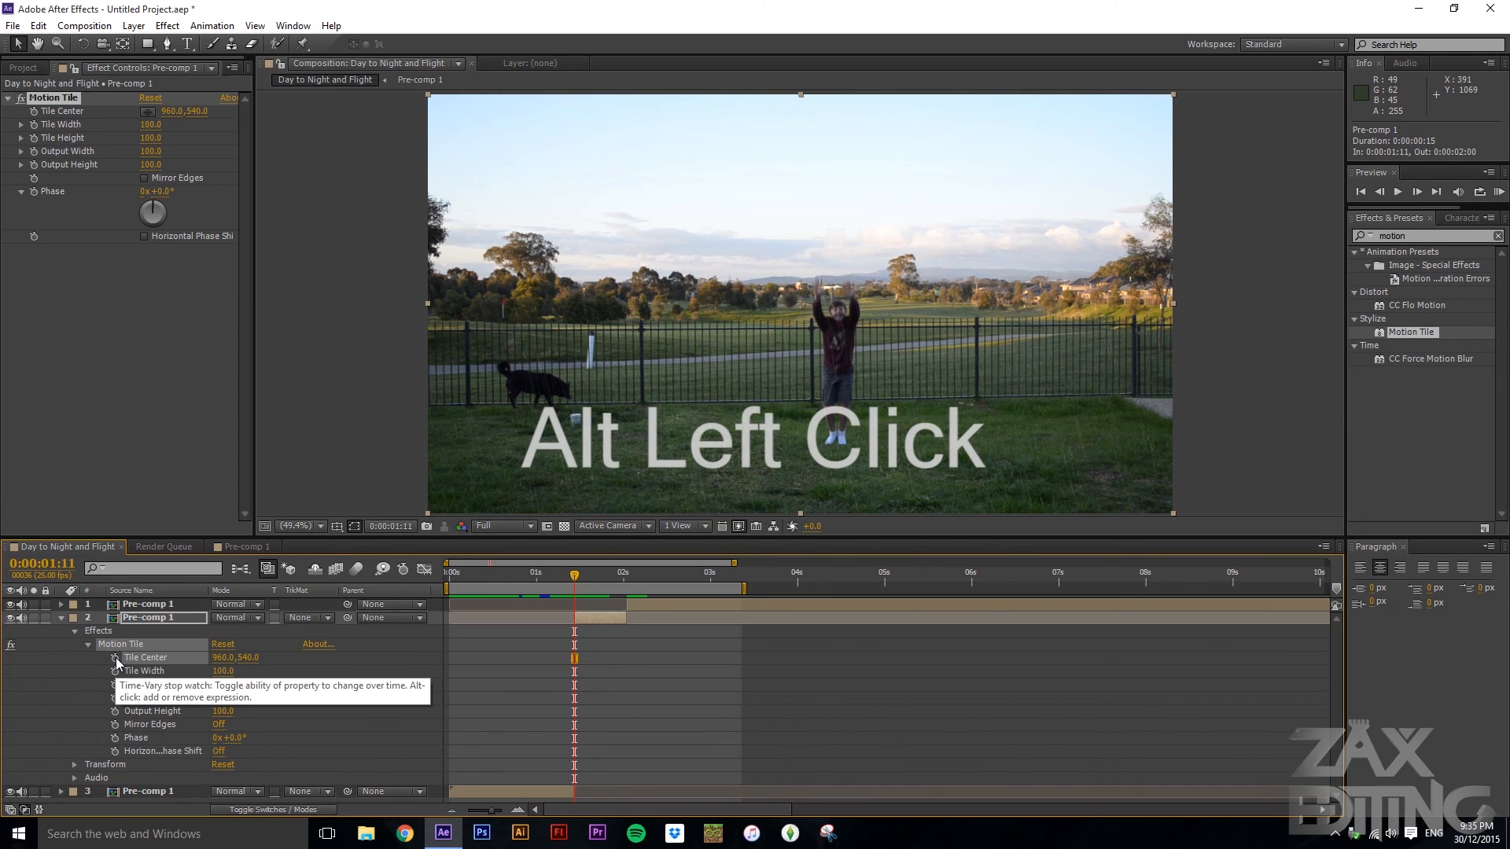
- Add the expression wiggle(3,7) to the Tile Center of the middle segment's Motion Tile effect
{"action": "left_click", "coordinate": [115, 656], "text": "alt"}
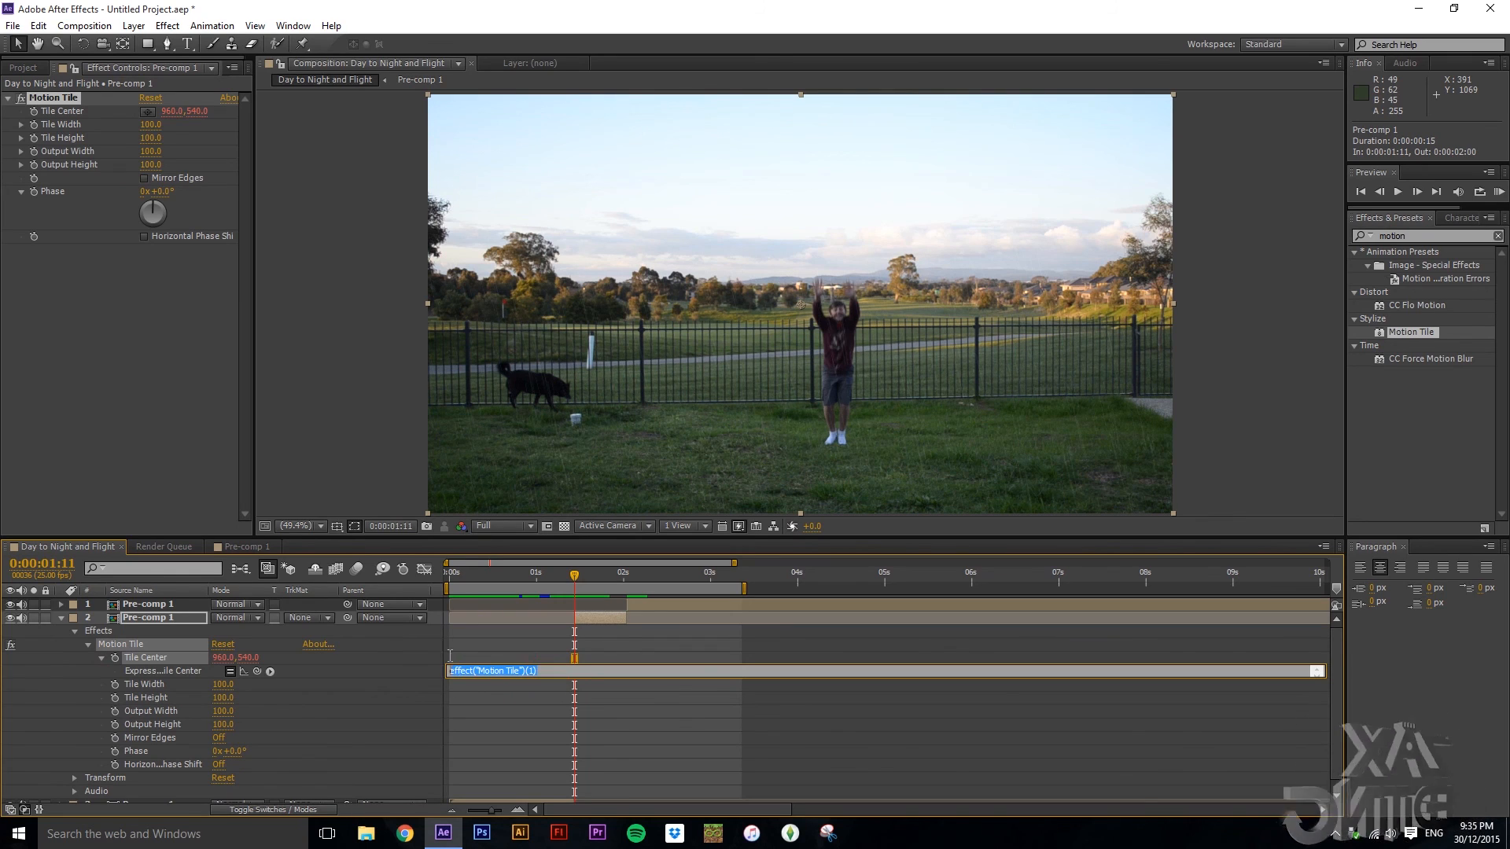
{"action": "type", "text": "wigg"}
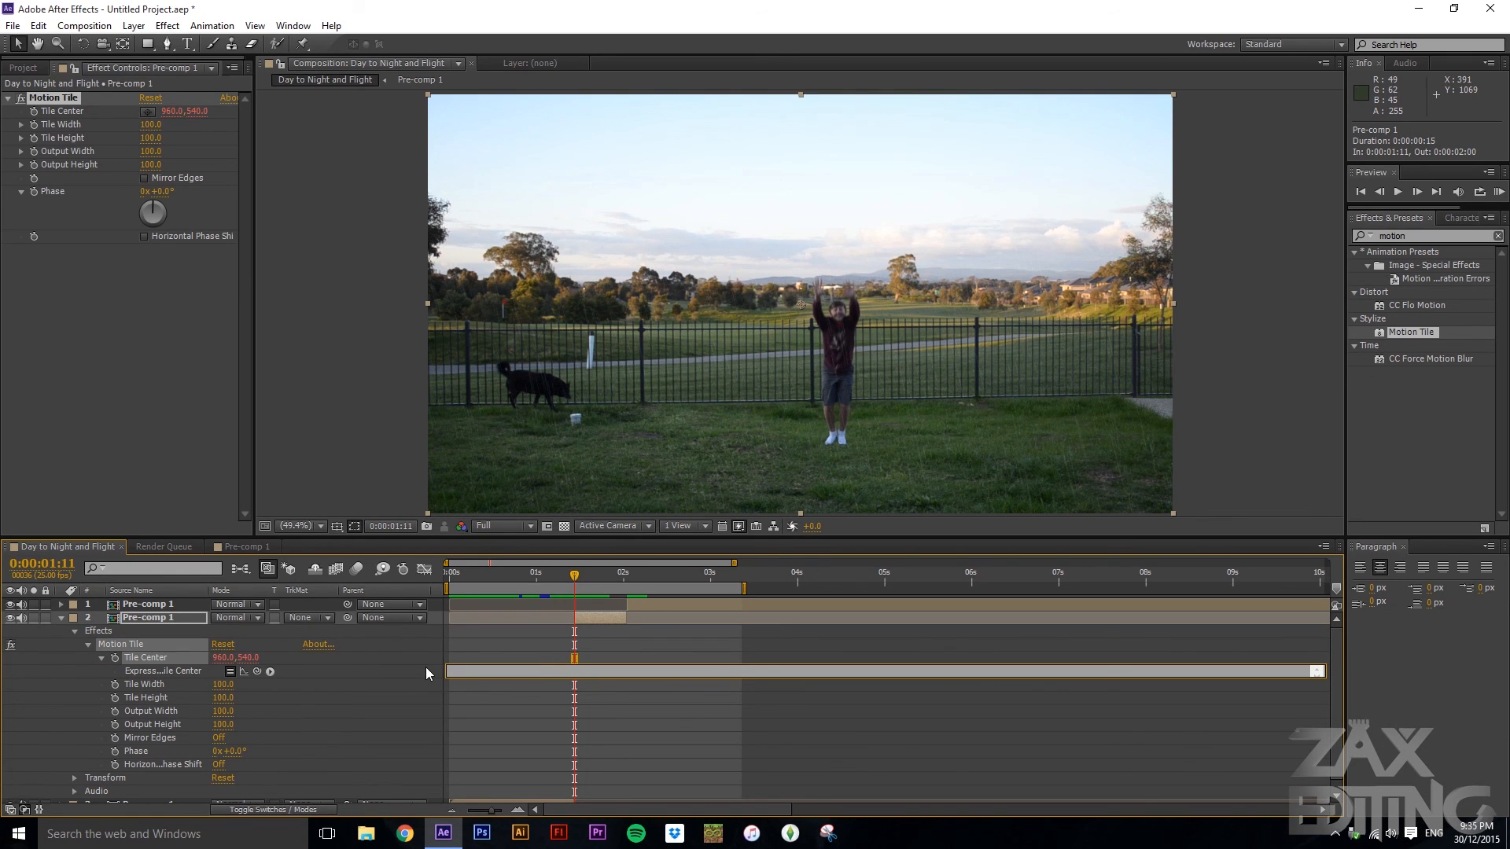
{"action": "type", "text": "le("}
{"action": "key", "text": "Left"}
{"action": "type", "text": "e"}
{"action": "key", "text": "BackSpace"}
{"action": "type", "text": ")"}
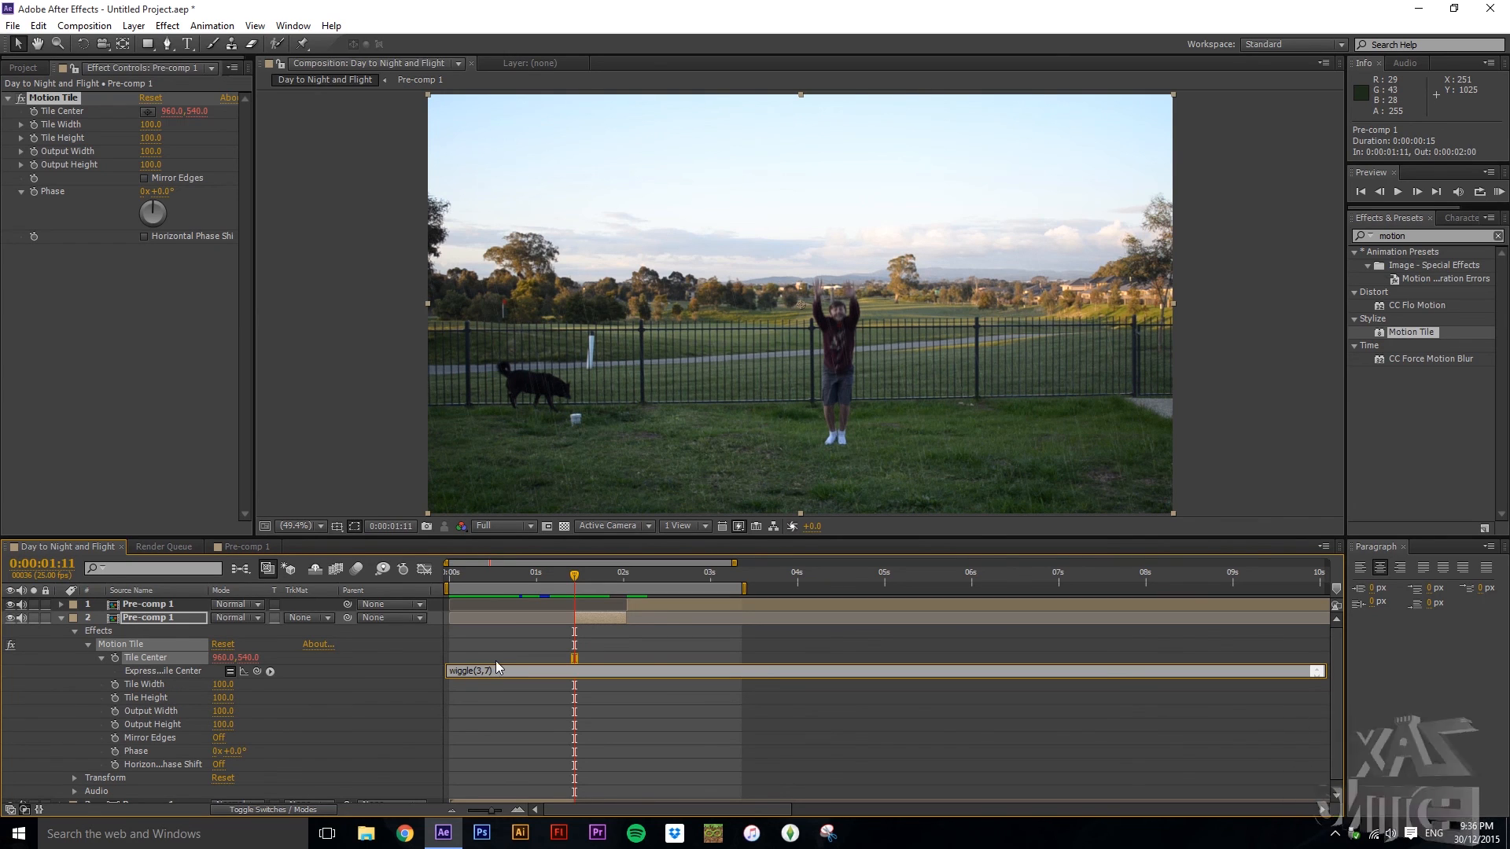
{"action": "left_click", "coordinate": [498, 658]}
{"action": "left_click", "coordinate": [504, 670]}
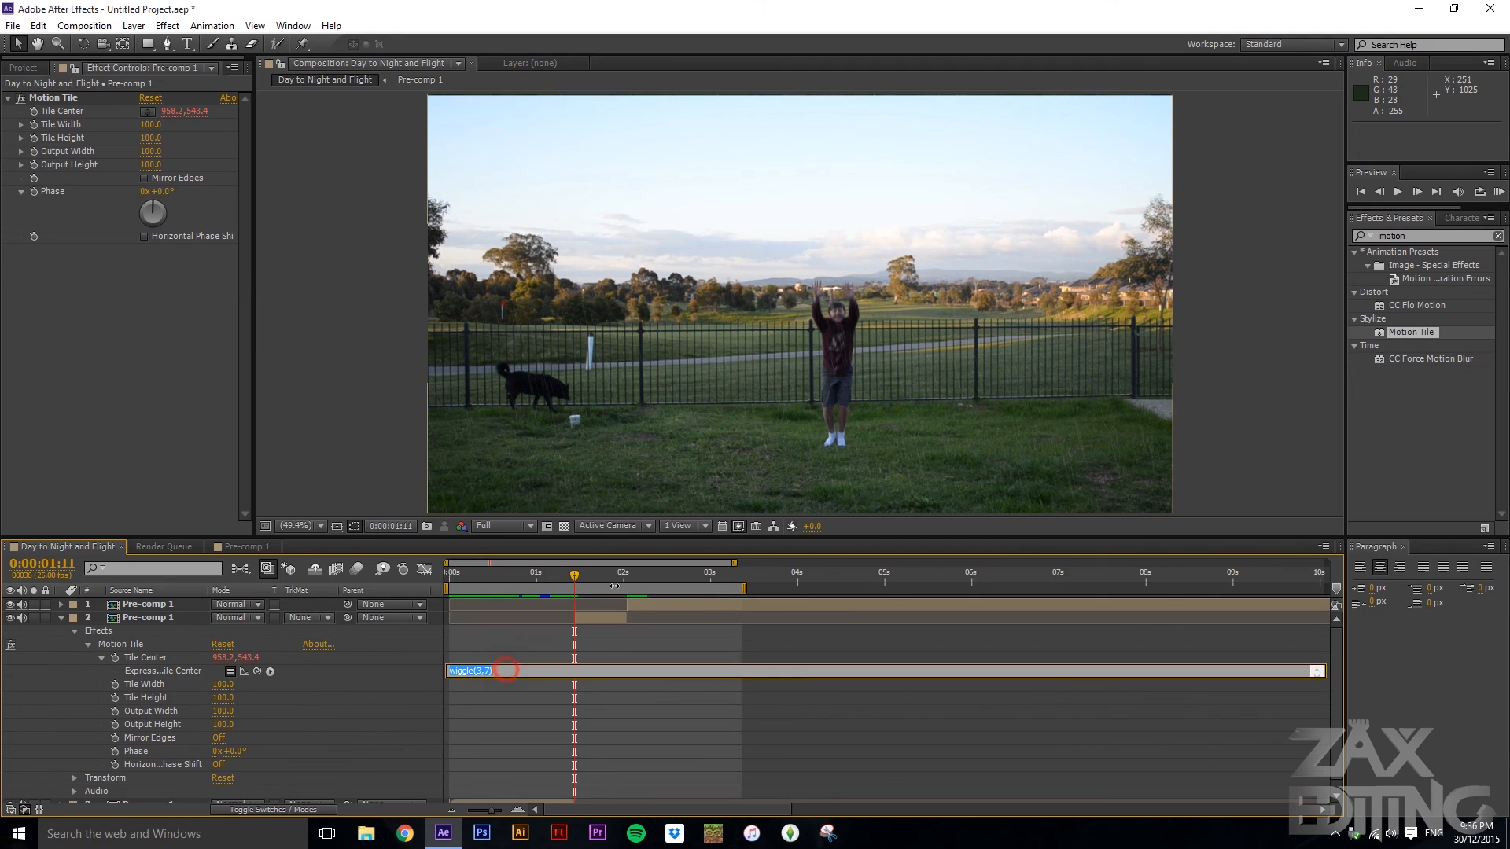
- Scrub through the middle segment and examine the edges of the frame up close during the wiggle
{"action": "left_click_drag", "start_coordinate": [575, 579], "coordinate": [574, 581]}
{"action": "scroll", "coordinate": [999, 424], "scroll_direction": "down", "scroll_amount": 2}
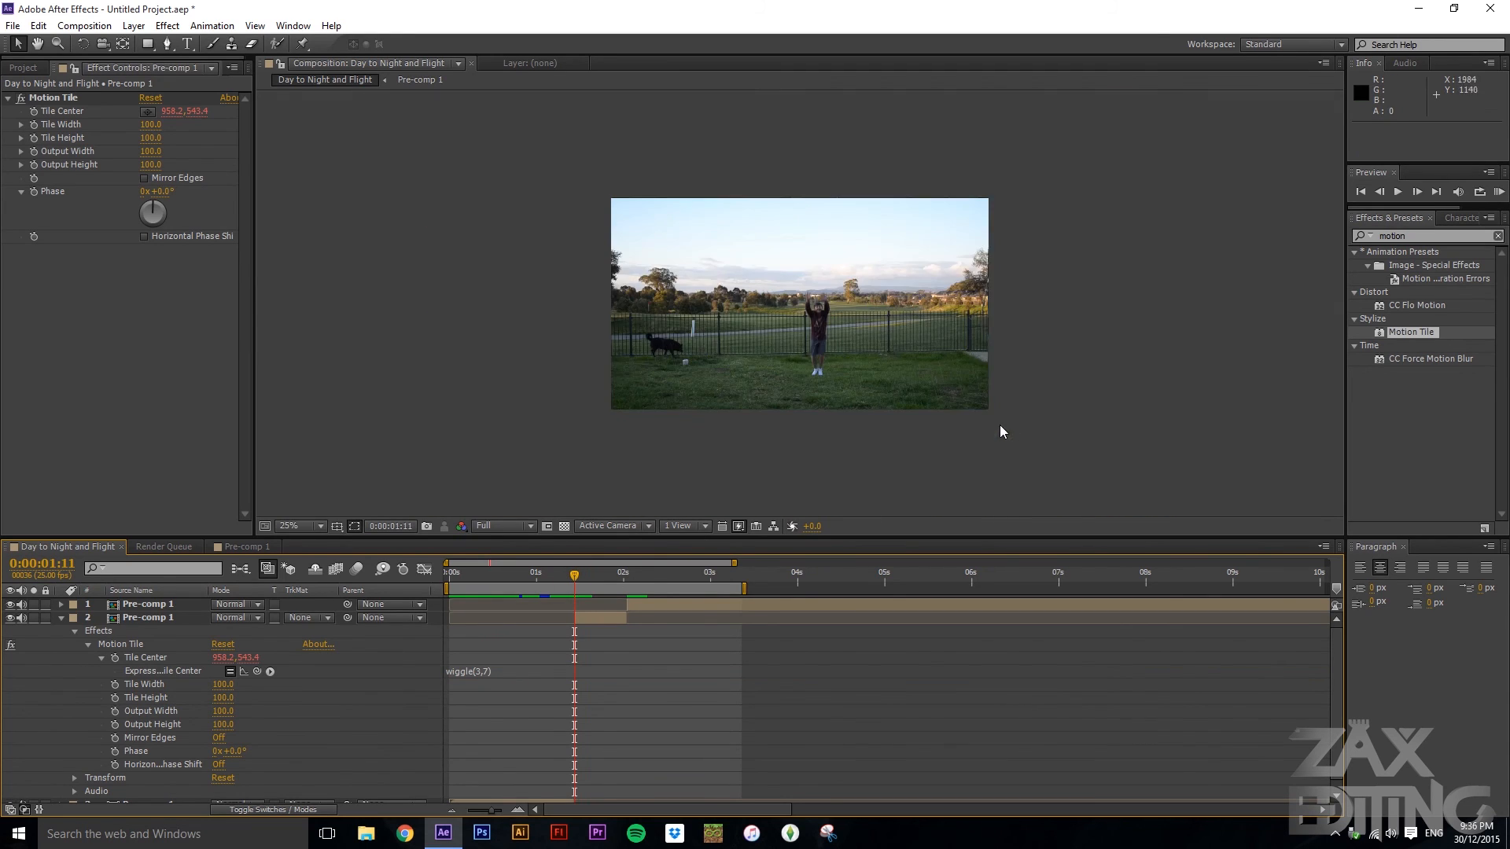
{"action": "scroll", "coordinate": [931, 445], "scroll_direction": "up", "scroll_amount": 2}
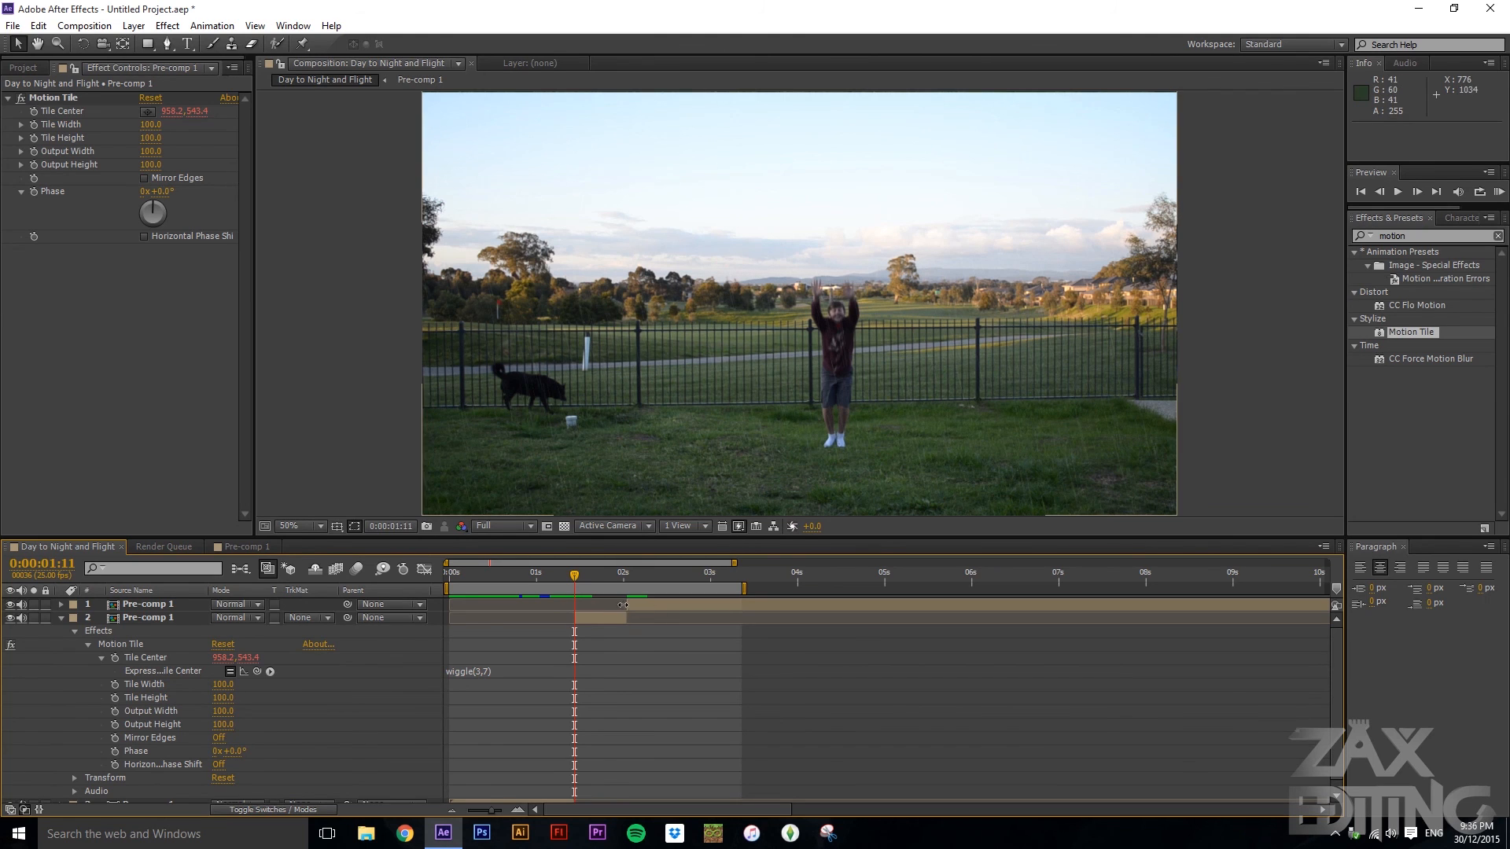
{"action": "left_click_drag", "start_coordinate": [573, 579], "coordinate": [604, 560]}
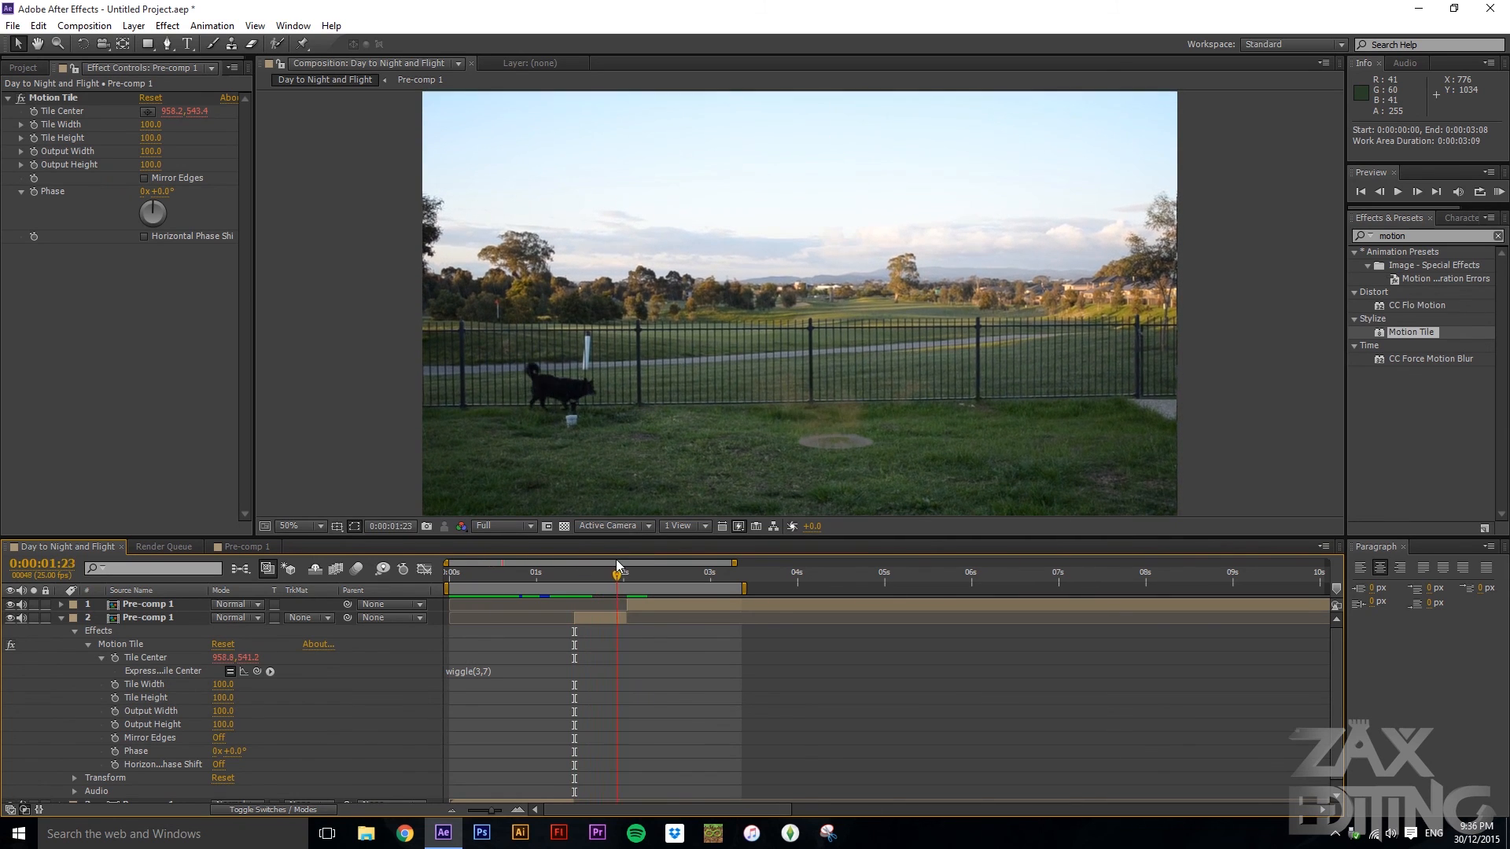
{"action": "scroll", "coordinate": [1194, 315], "scroll_direction": "up", "scroll_amount": 3}
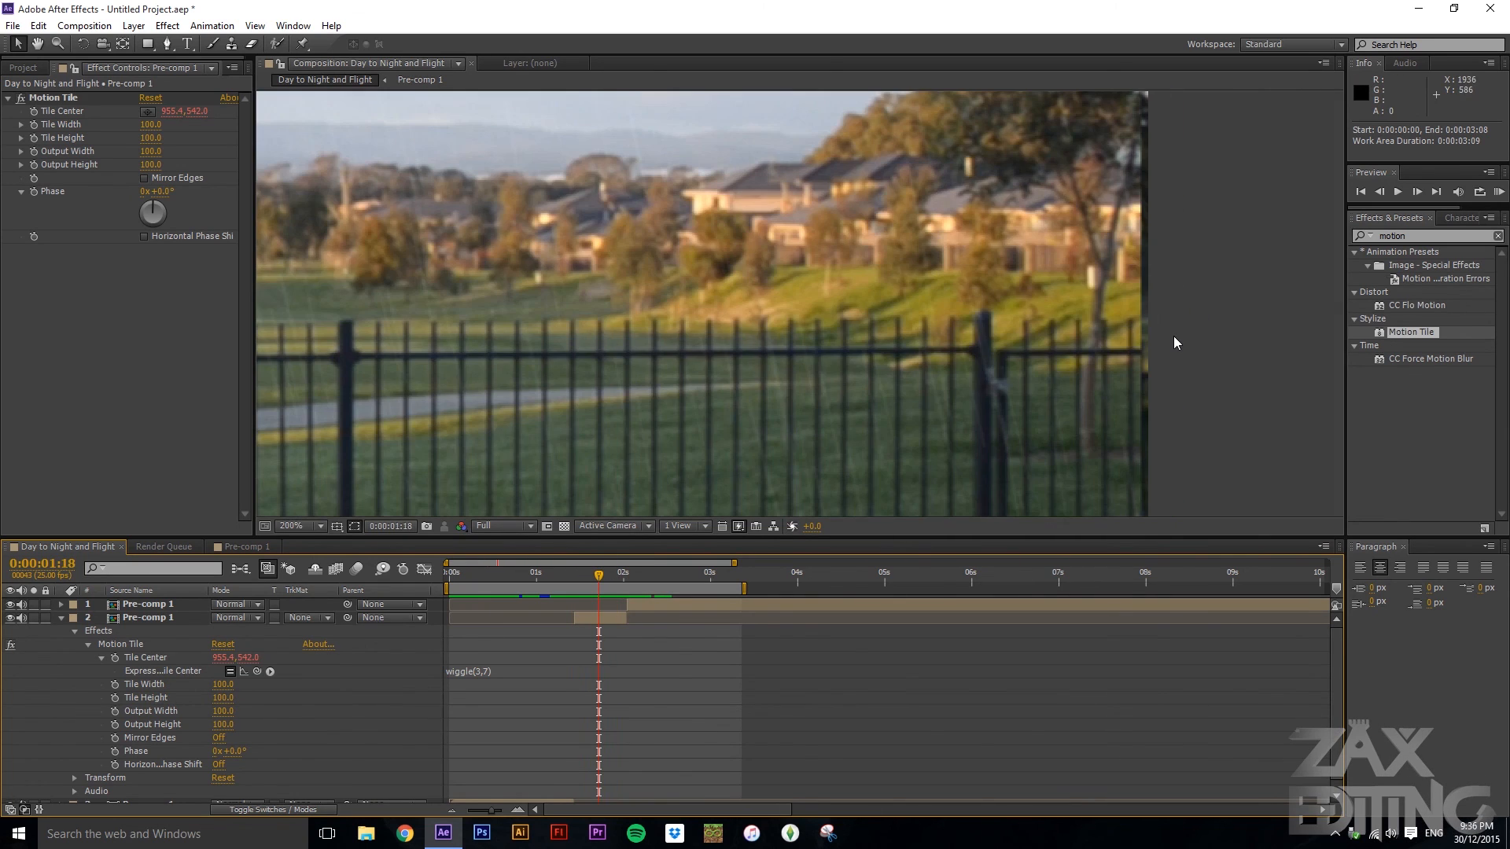
{"action": "left_click", "coordinate": [1168, 264]}
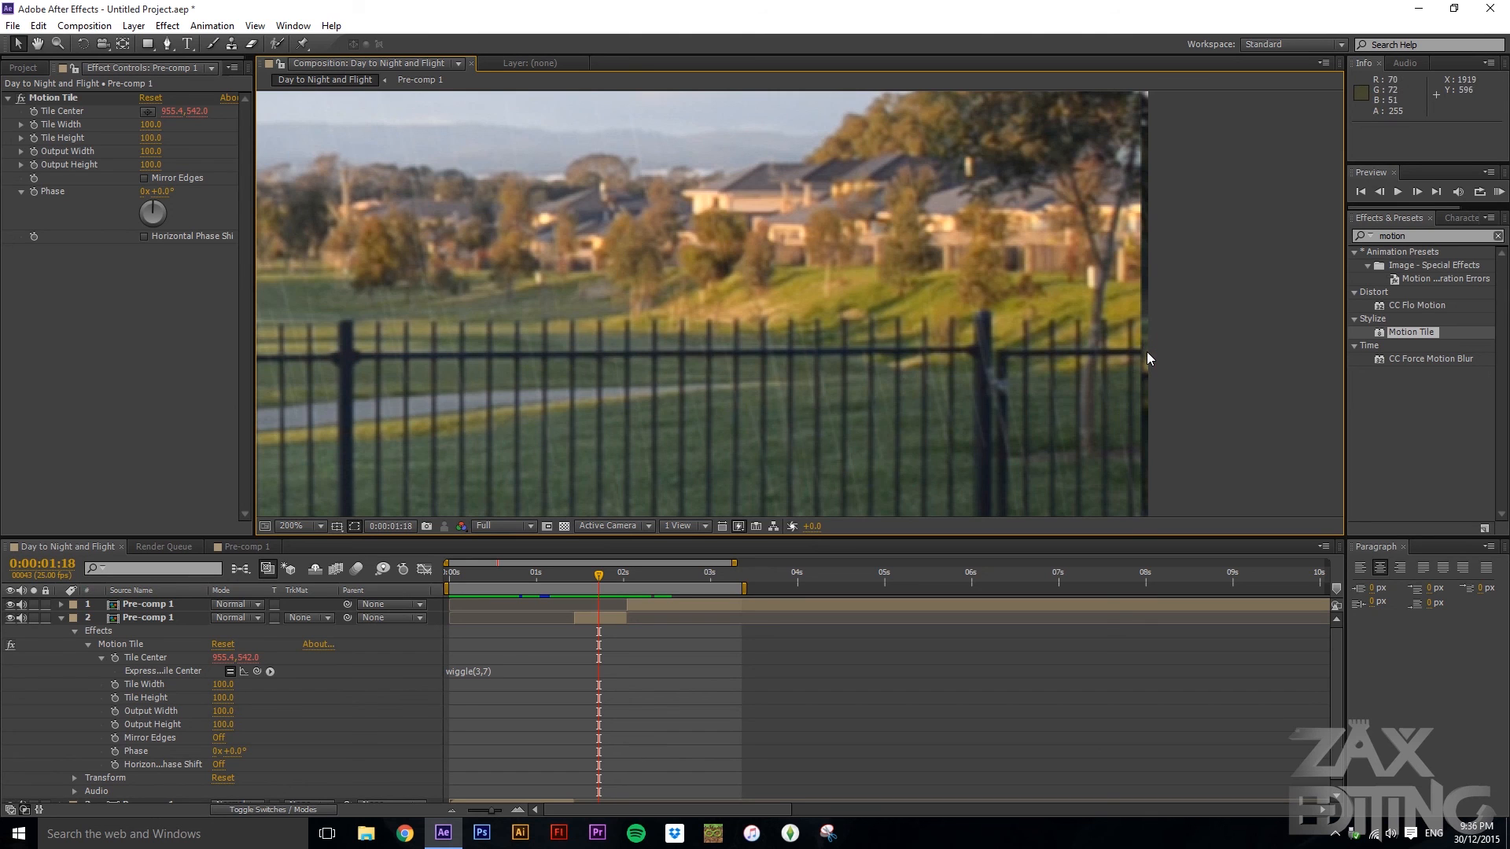
{"action": "scroll", "coordinate": [1147, 352], "scroll_direction": "down", "scroll_amount": 2}
{"action": "scroll", "coordinate": [388, 361], "scroll_direction": "up", "scroll_amount": 2}
{"action": "scroll", "coordinate": [391, 346], "scroll_direction": "down", "scroll_amount": 3}
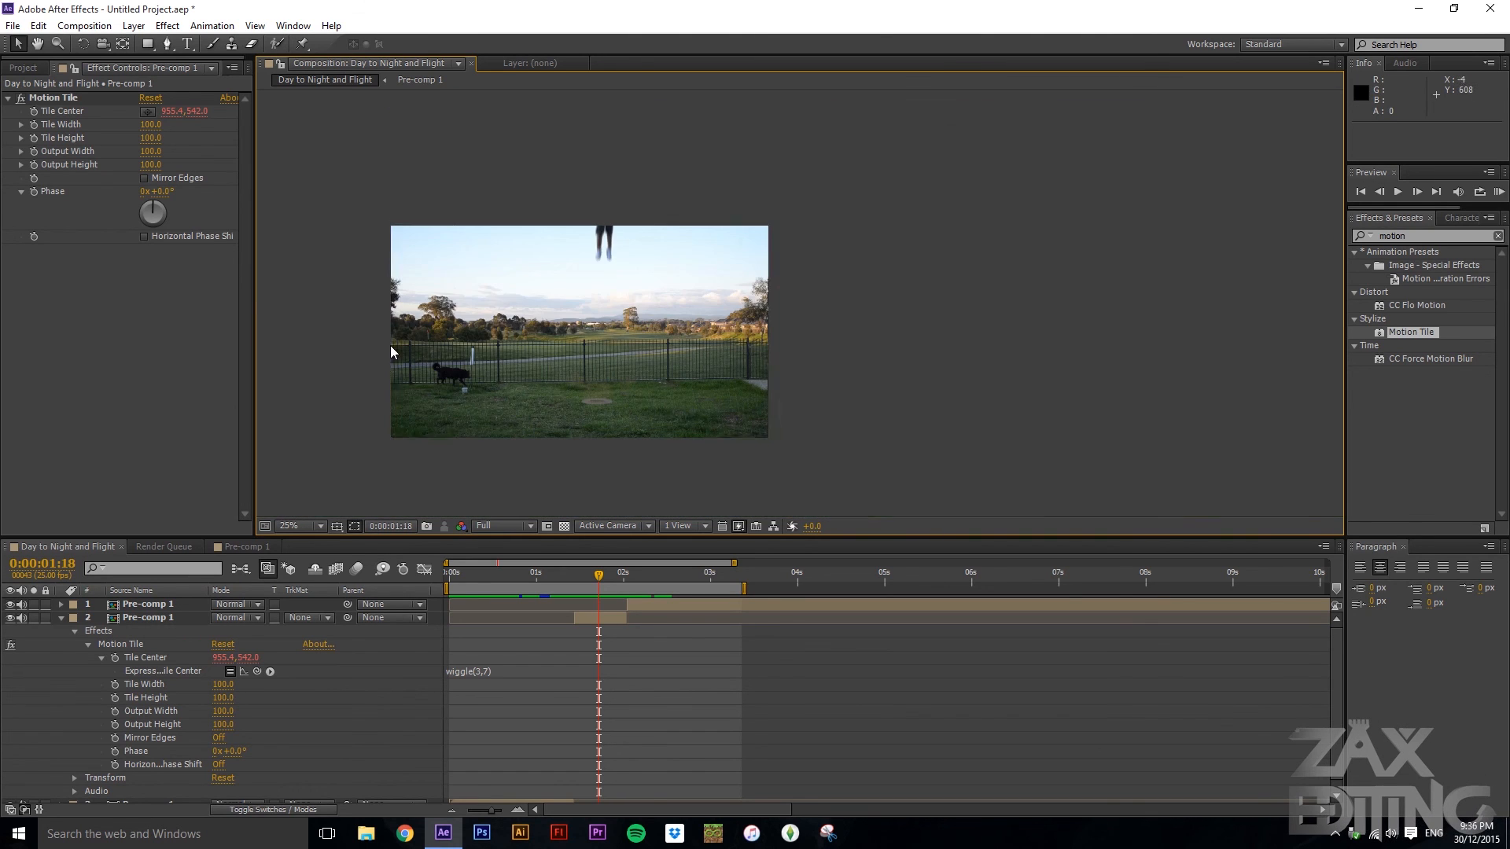
{"action": "scroll", "coordinate": [815, 340], "scroll_direction": "up", "scroll_amount": 2}
{"action": "scroll", "coordinate": [583, 356], "scroll_direction": "down", "scroll_amount": 1}
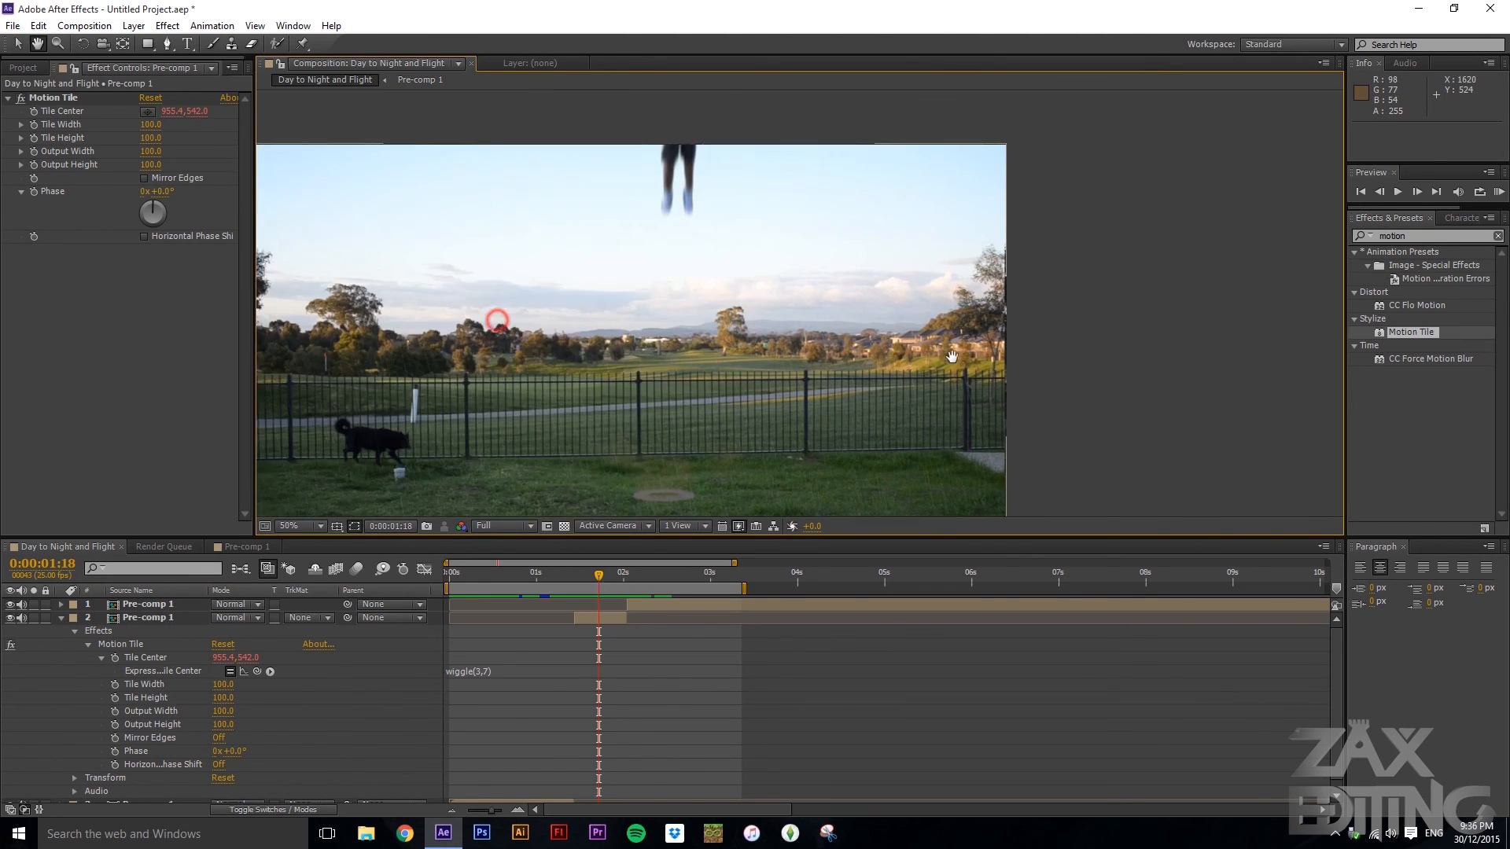
{"action": "scroll", "coordinate": [1007, 347], "scroll_direction": "down", "scroll_amount": 1}
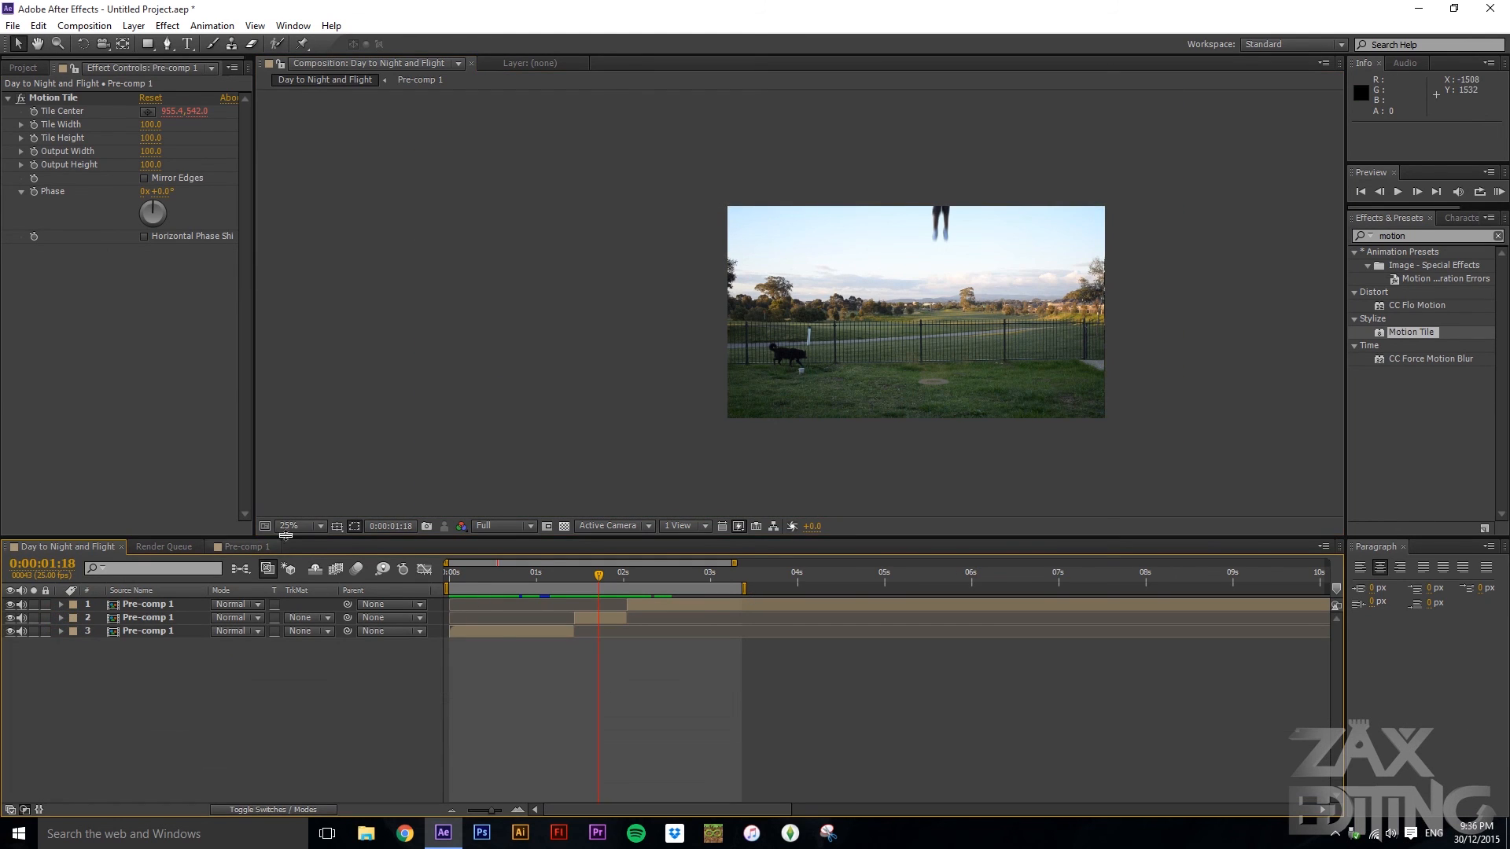
- Fit the composition in the viewer and set the scale of all three Pre-comp 1 segments to 101%
{"action": "left_click", "coordinate": [313, 525]}
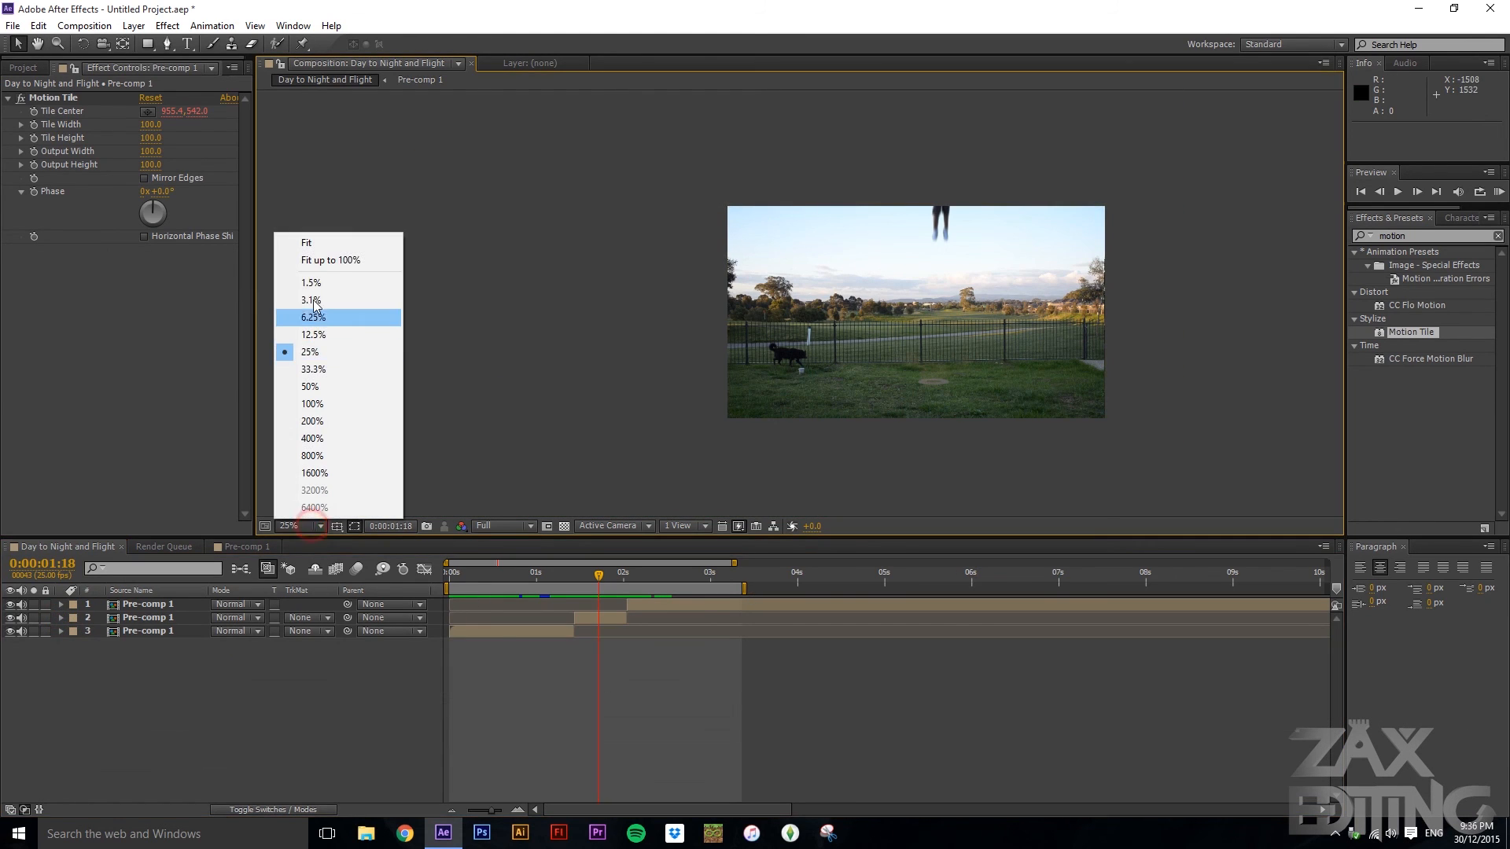
{"action": "left_click", "coordinate": [329, 246]}
{"action": "left_click_drag", "start_coordinate": [134, 691], "coordinate": [144, 607]}
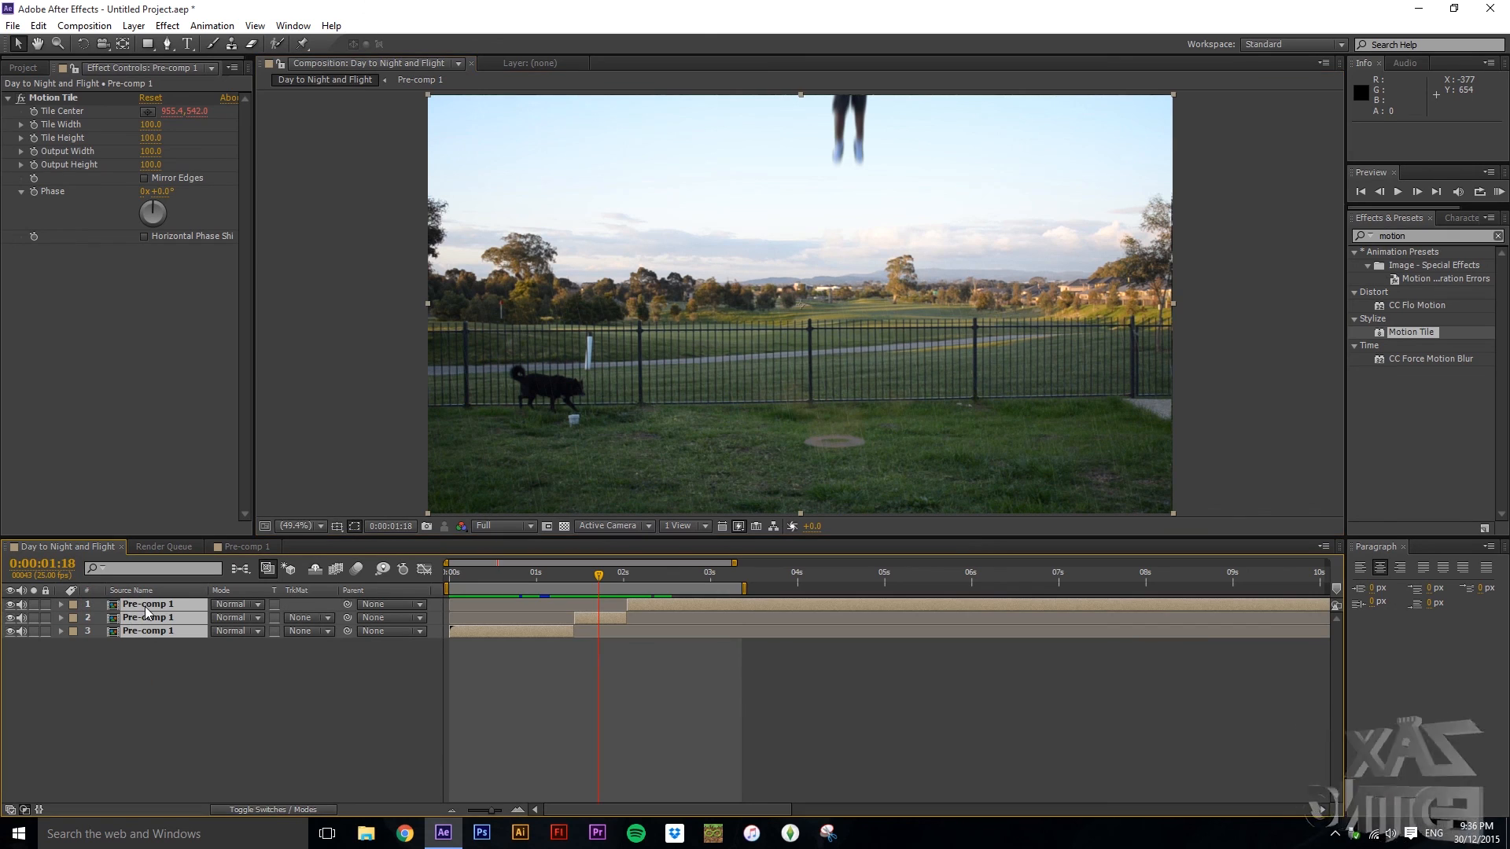
{"action": "key", "text": "s"}
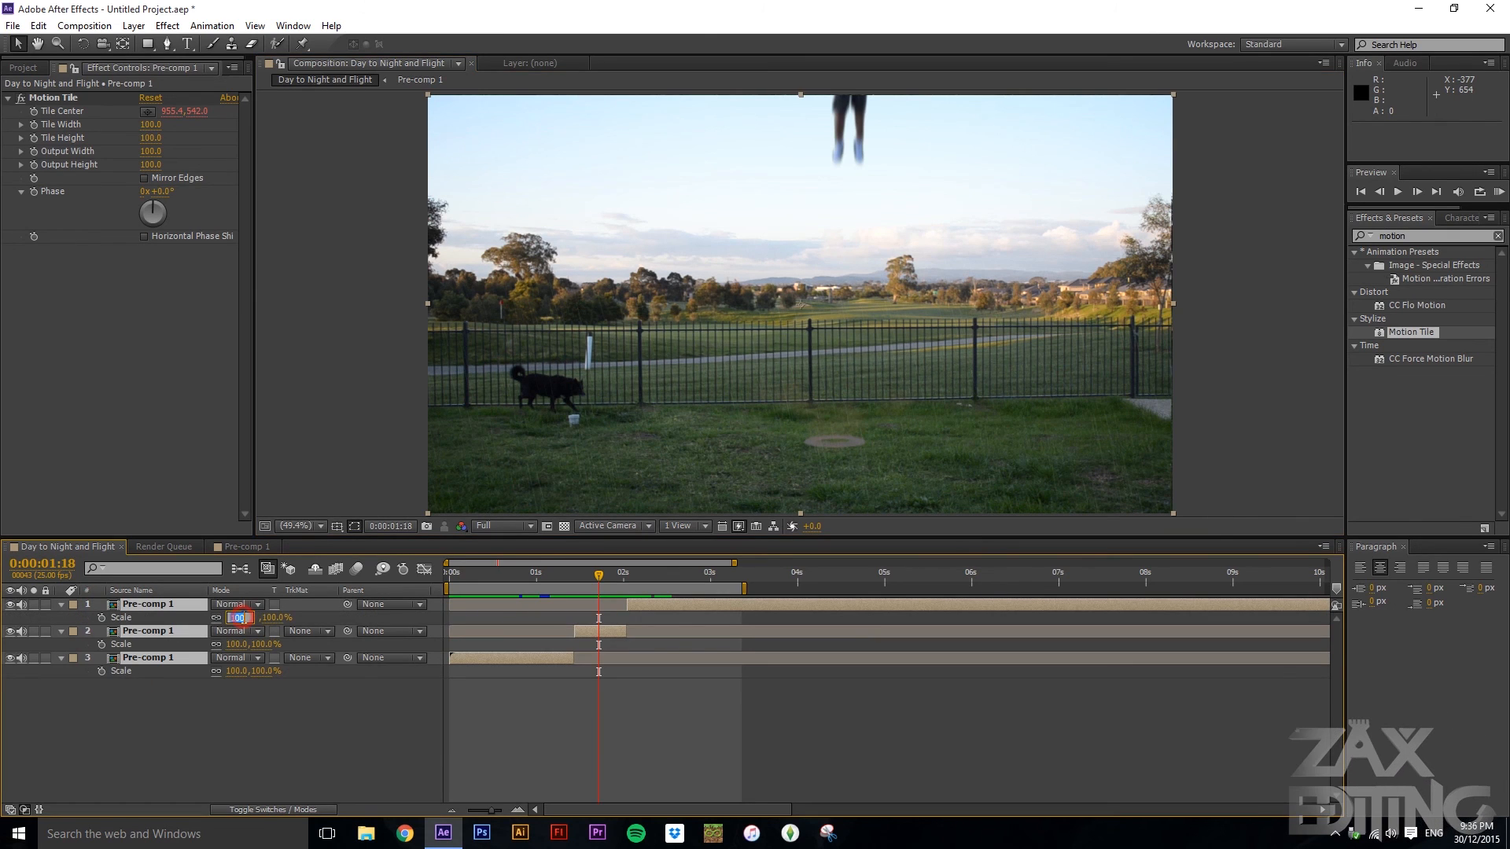
{"action": "key", "text": "Return"}
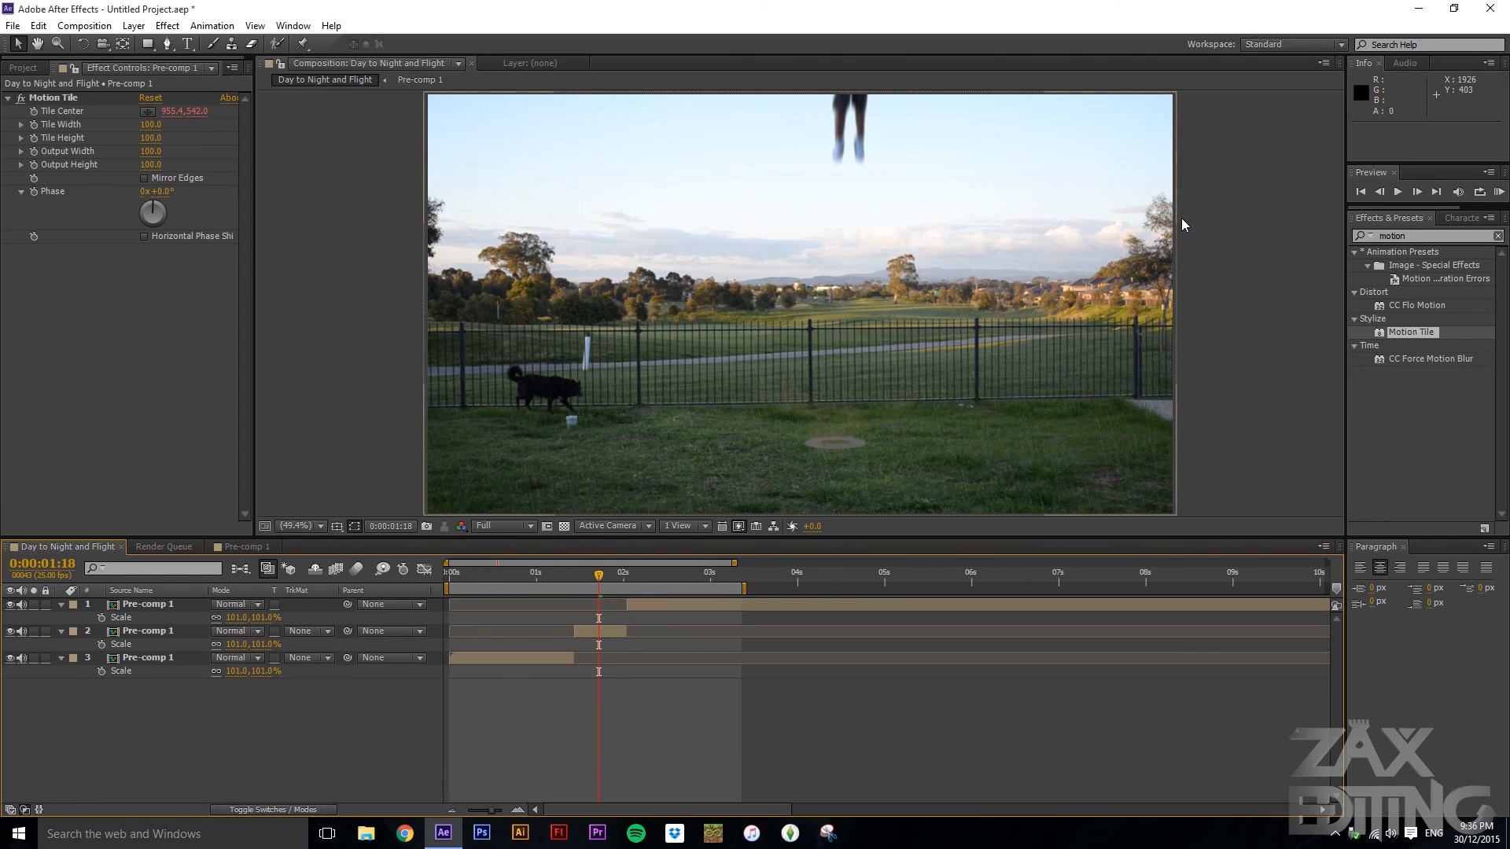
{"action": "left_click", "coordinate": [1215, 150]}
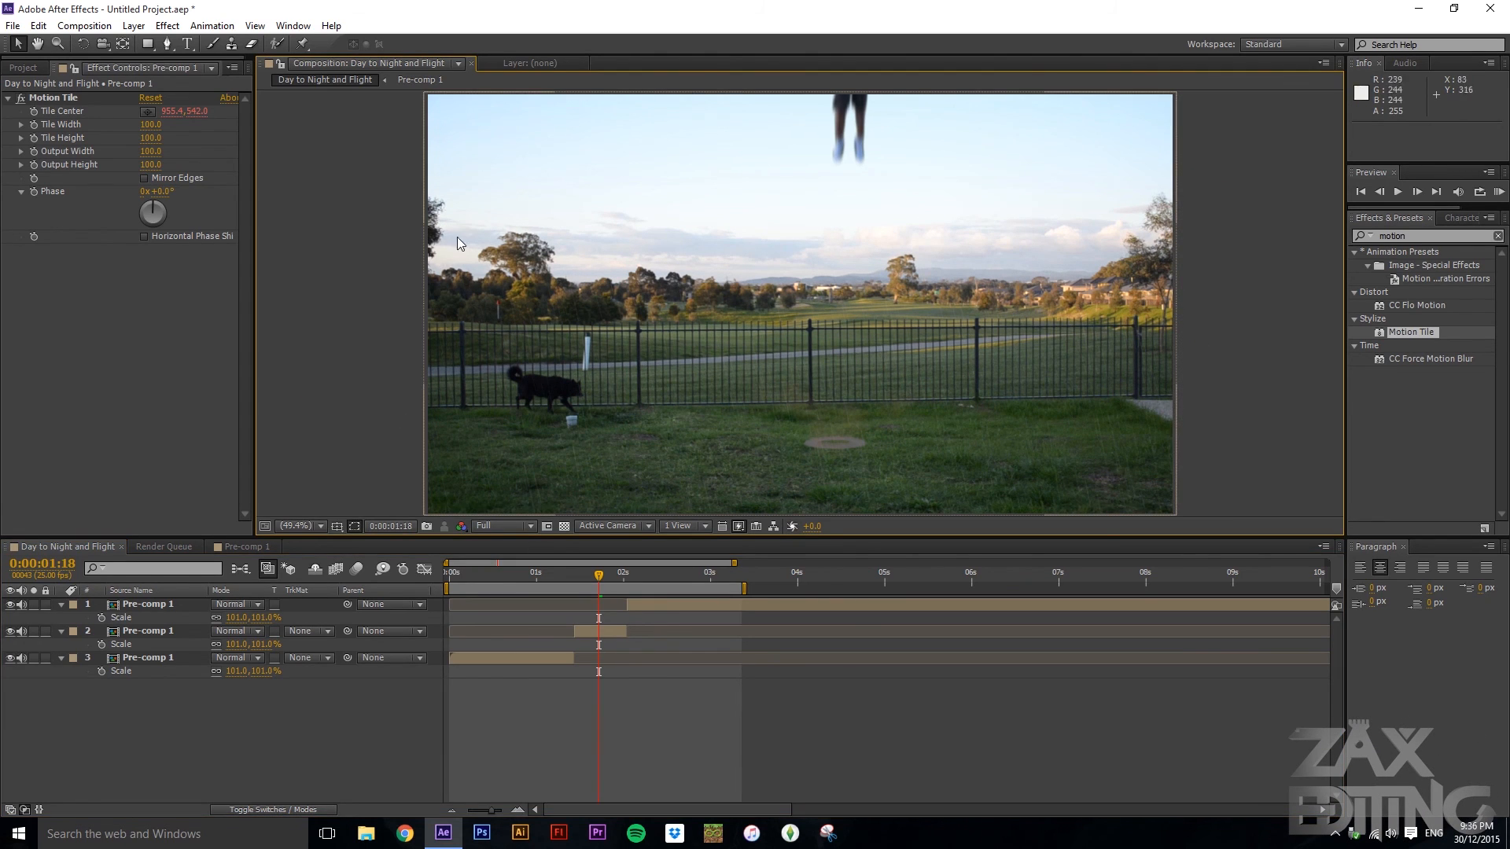
- Collapse the properties of the three segments and preview the composition from the beginning
{"action": "mouse_move", "coordinate": [608, 574]}
{"action": "left_mouse_down"}
{"action": "mouse_move", "coordinate": [591, 575]}
{"action": "mouse_move", "coordinate": [658, 572]}
{"action": "mouse_move", "coordinate": [573, 589]}
{"action": "mouse_move", "coordinate": [606, 589]}
{"action": "left_mouse_up"}
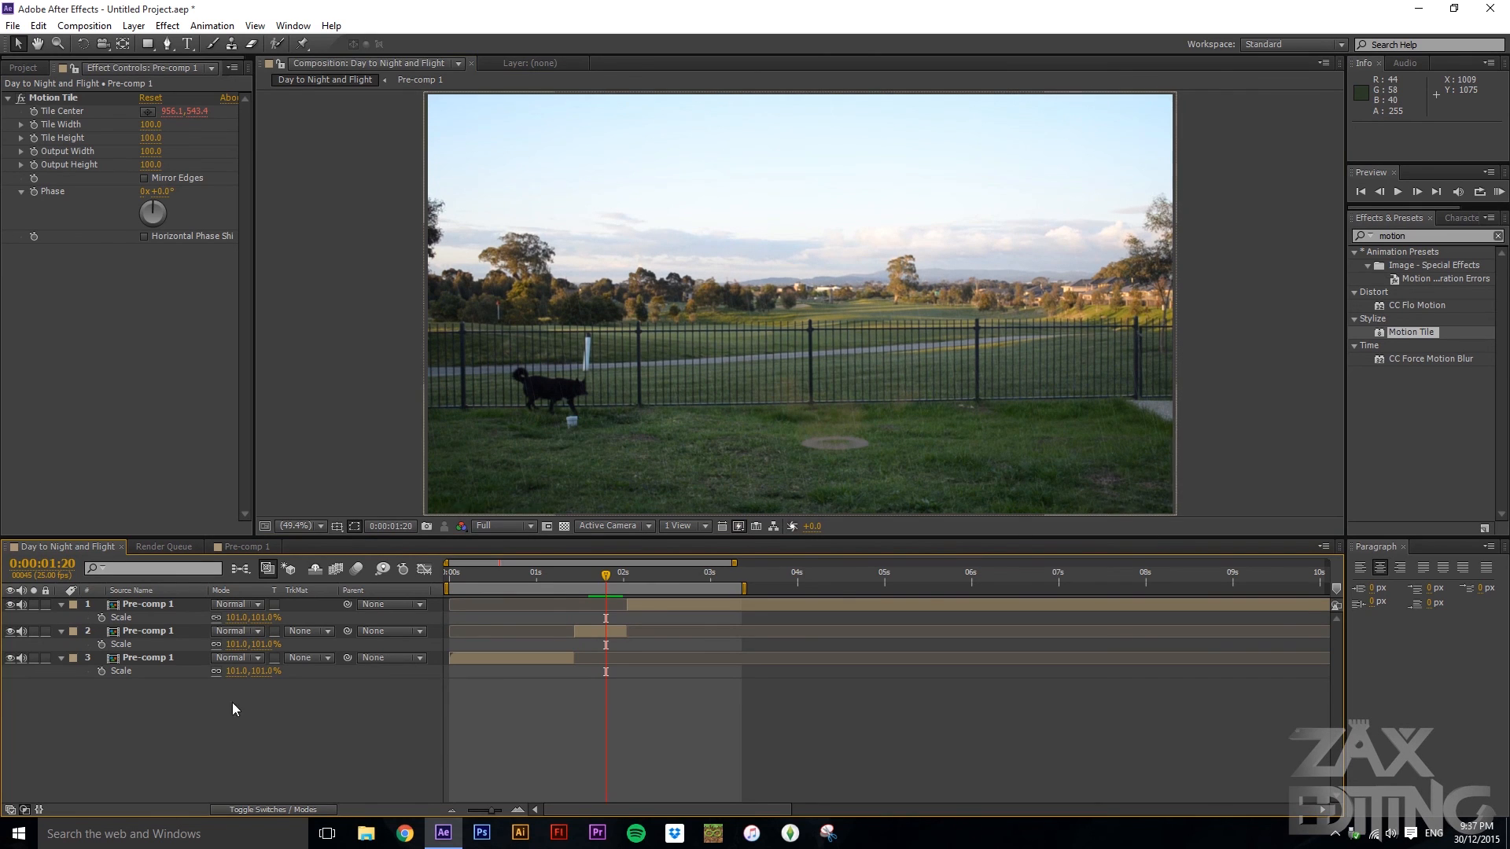
{"action": "left_click", "coordinate": [60, 606]}
{"action": "left_click", "coordinate": [60, 617]}
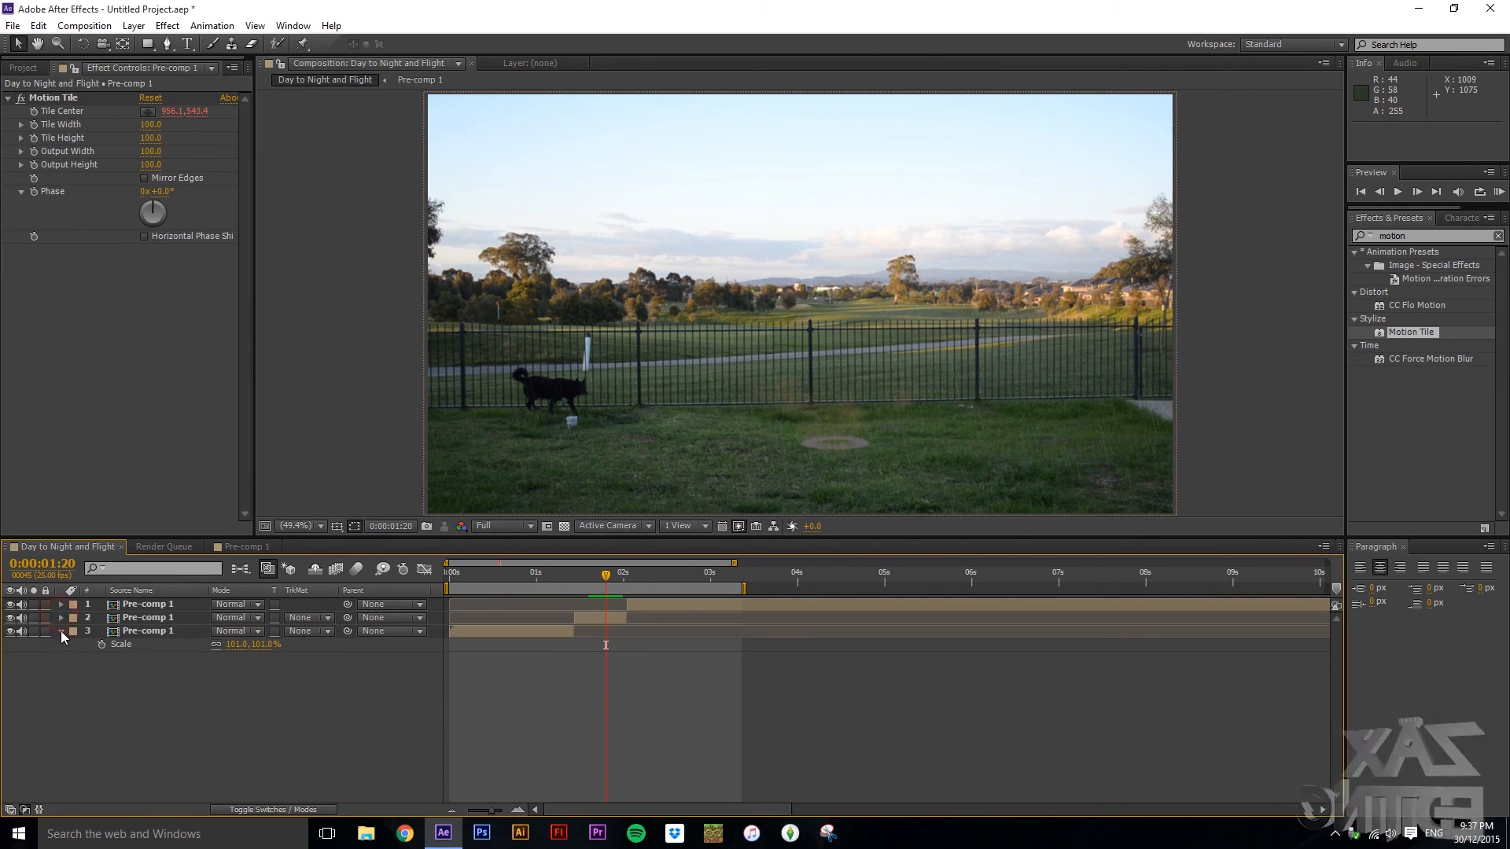
{"action": "left_click", "coordinate": [59, 631]}
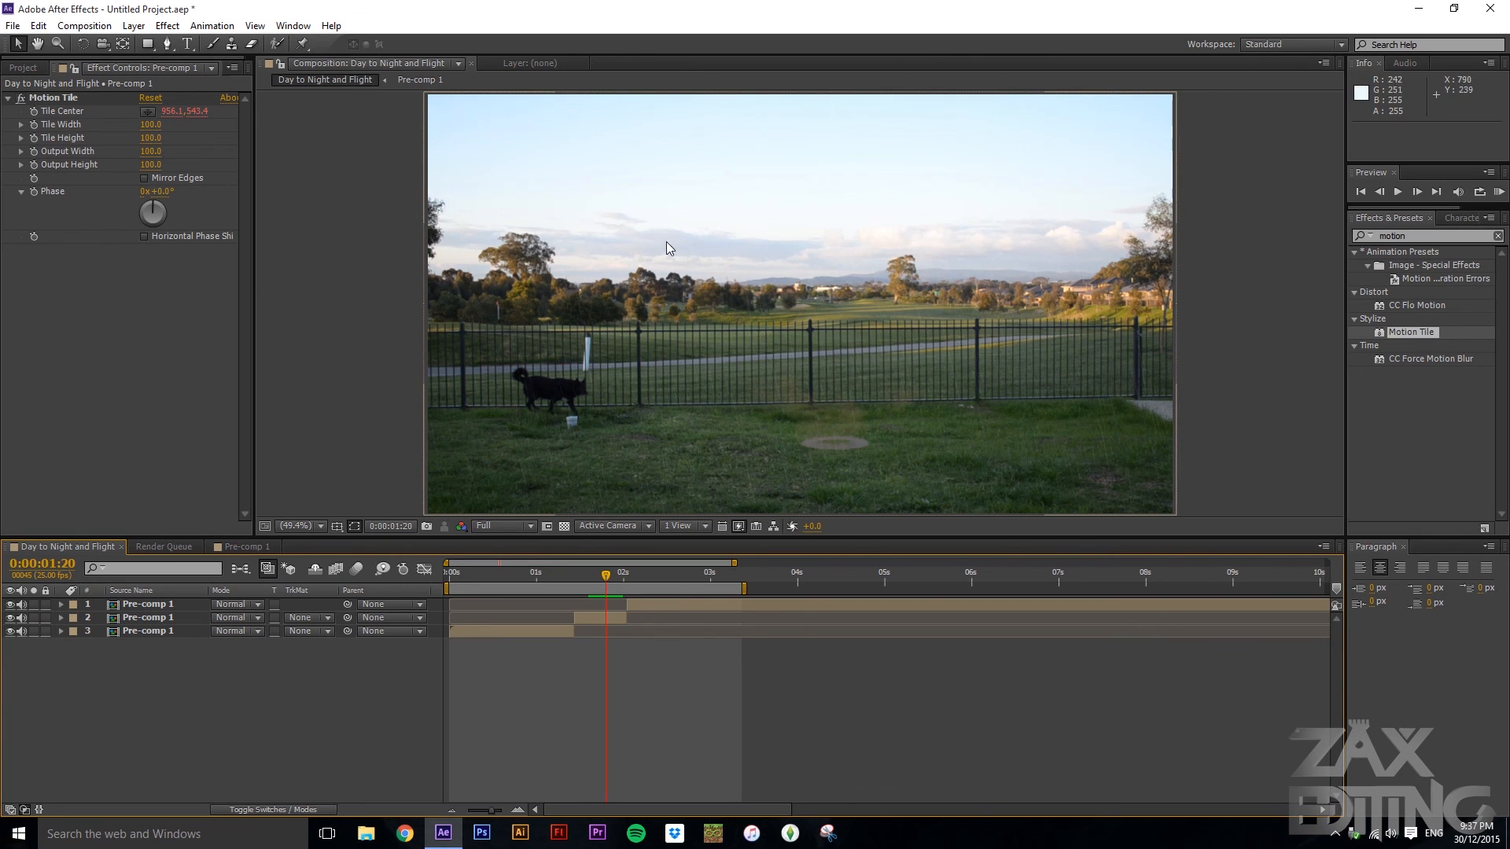
{"action": "left_click_drag", "start_coordinate": [515, 580], "coordinate": [445, 583]}
{"action": "key", "text": "space"}
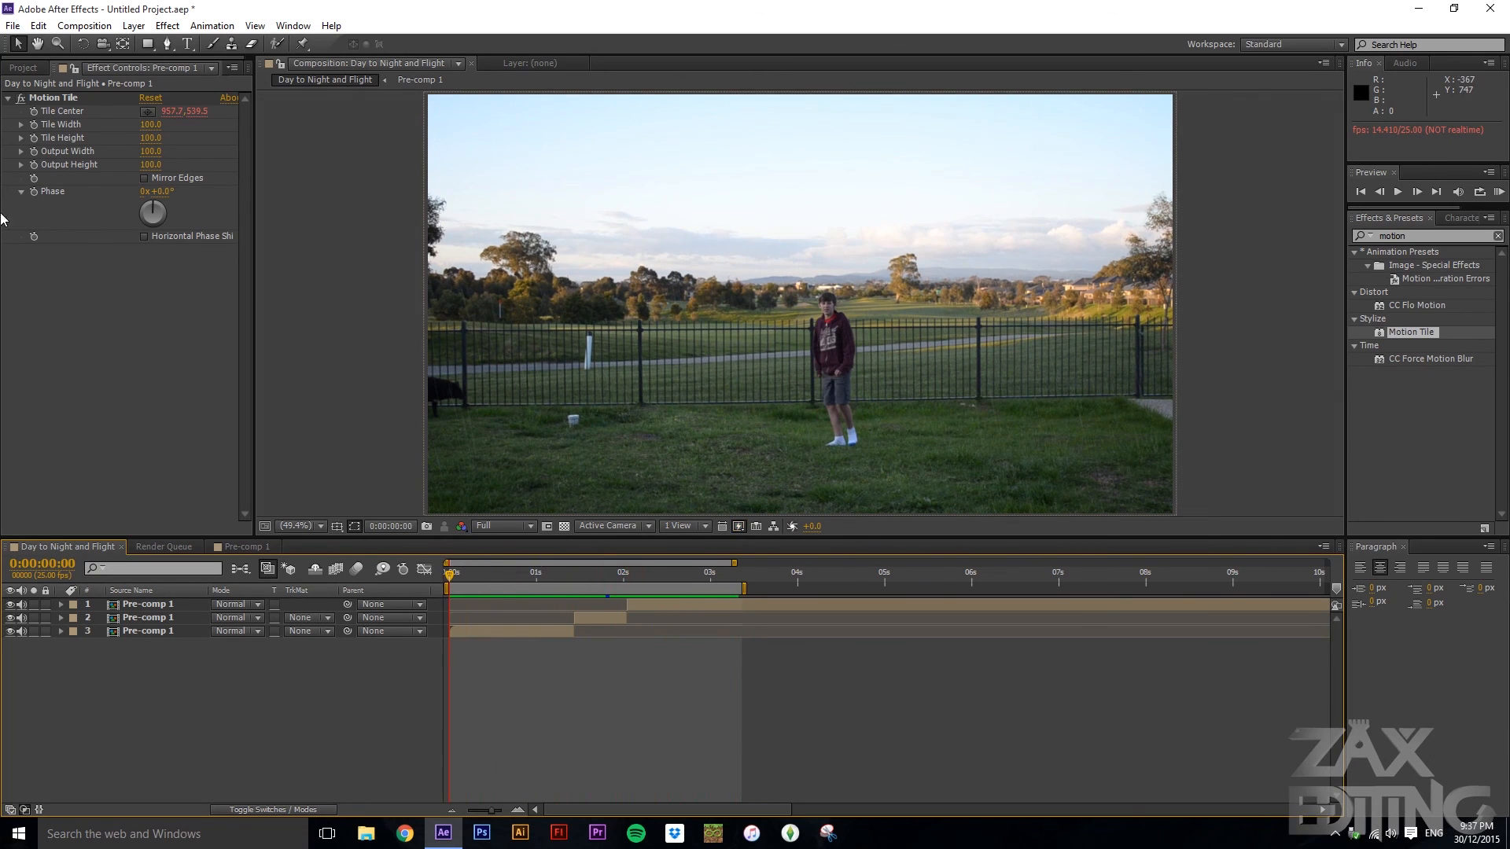
- Pre-compose all three Pre-comp 1 segments as Pre-comp 2, moving all attributes into the new composition and opening it
{"action": "left_click", "coordinate": [24, 67]}
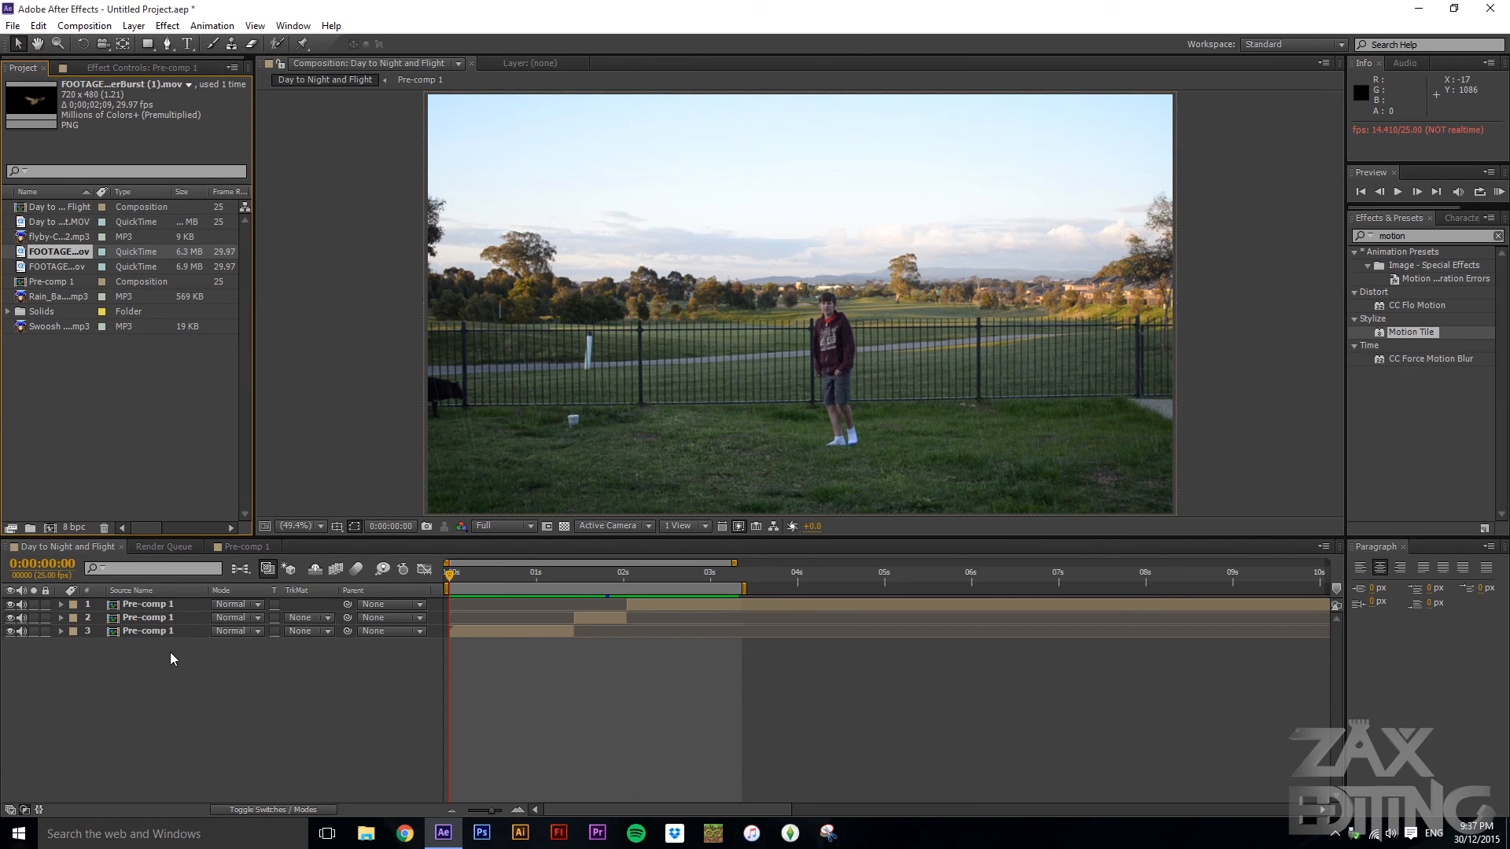
{"action": "left_click_drag", "start_coordinate": [170, 653], "coordinate": [158, 606]}
{"action": "right_click", "coordinate": [160, 604]}
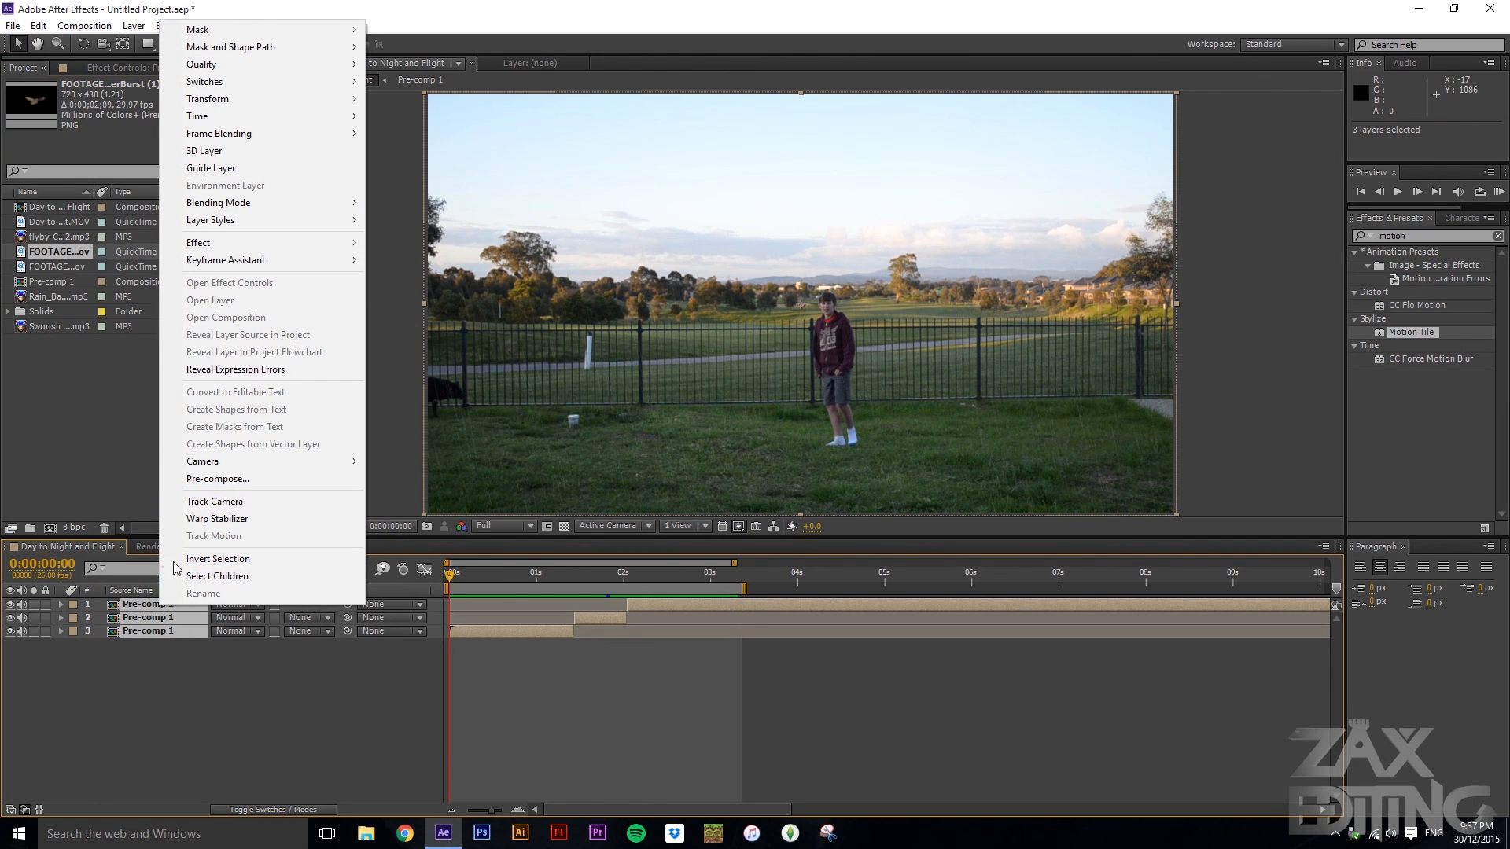
{"action": "left_click", "coordinate": [204, 480]}
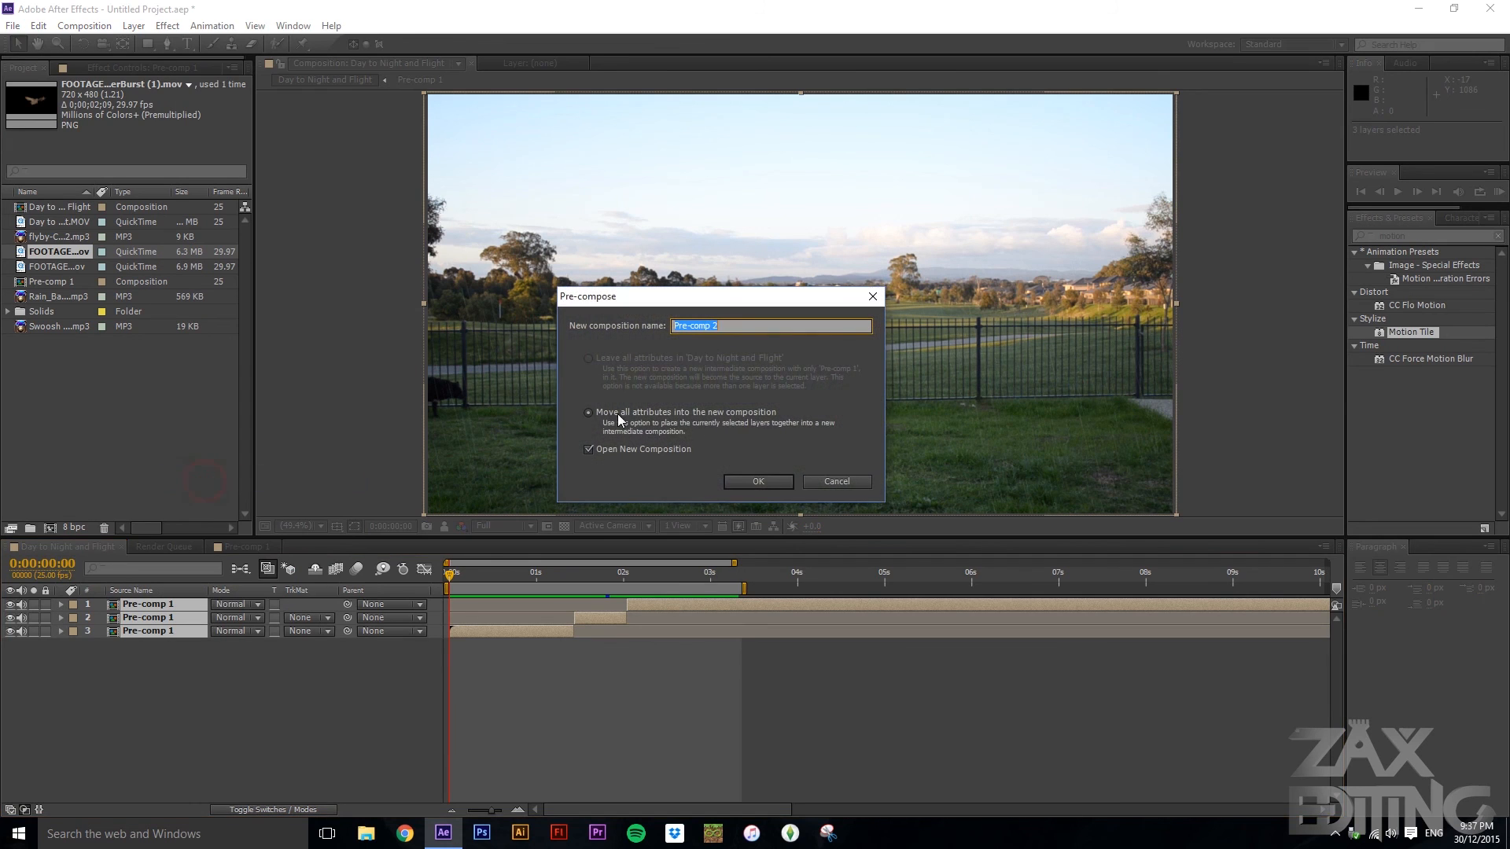
{"action": "left_click", "coordinate": [758, 482]}
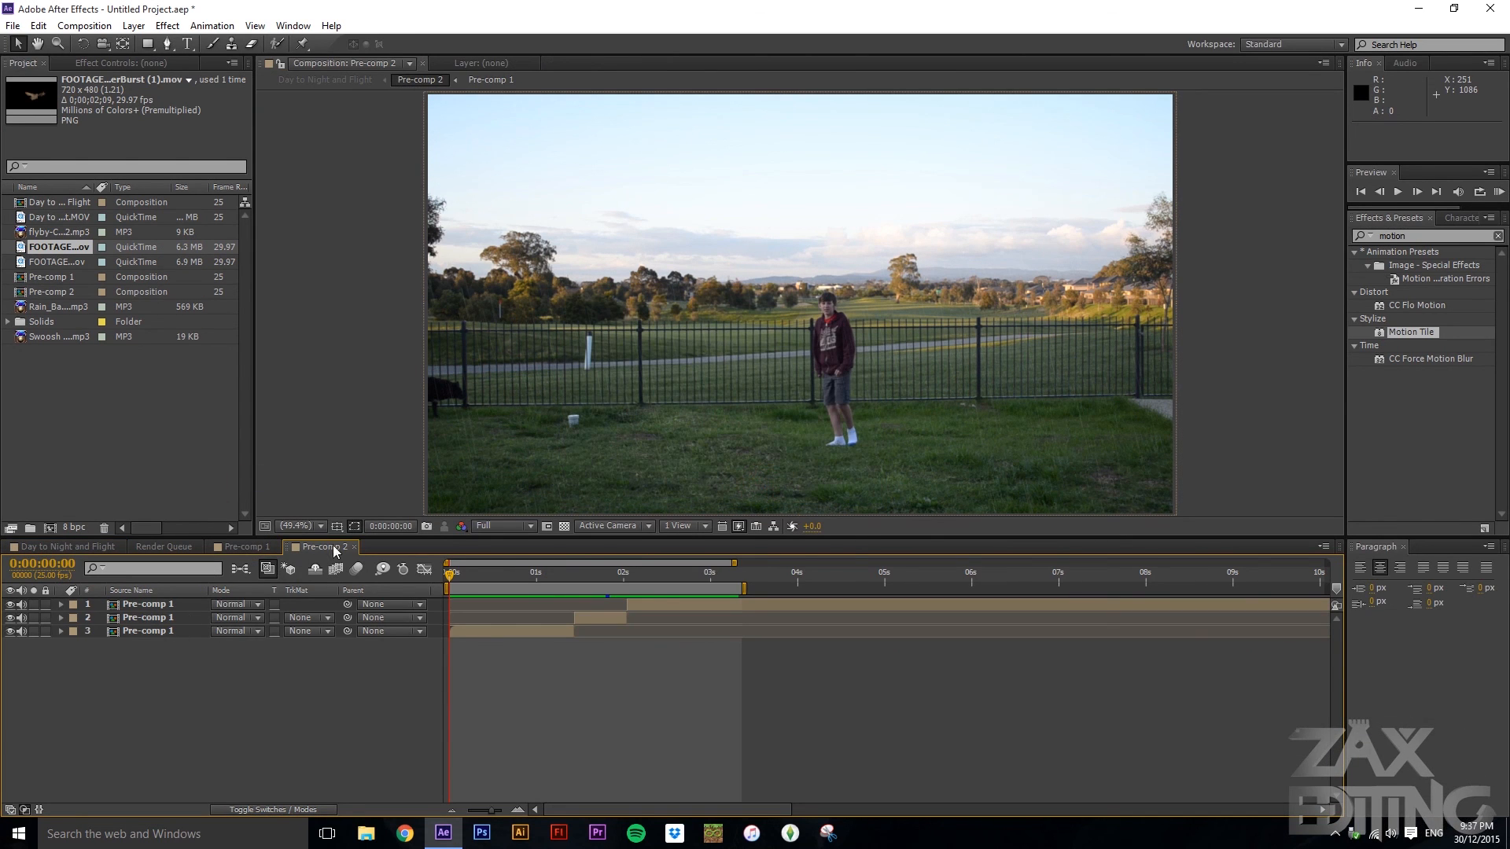
- Return to the Day to Night and Flight composition and add the Swoosh MP3 below Pre-comp 2, starting at take-off, 0:00:01:12
{"action": "left_click", "coordinate": [68, 547]}
{"action": "left_click", "coordinate": [149, 604]}
{"action": "left_click", "coordinate": [177, 659]}
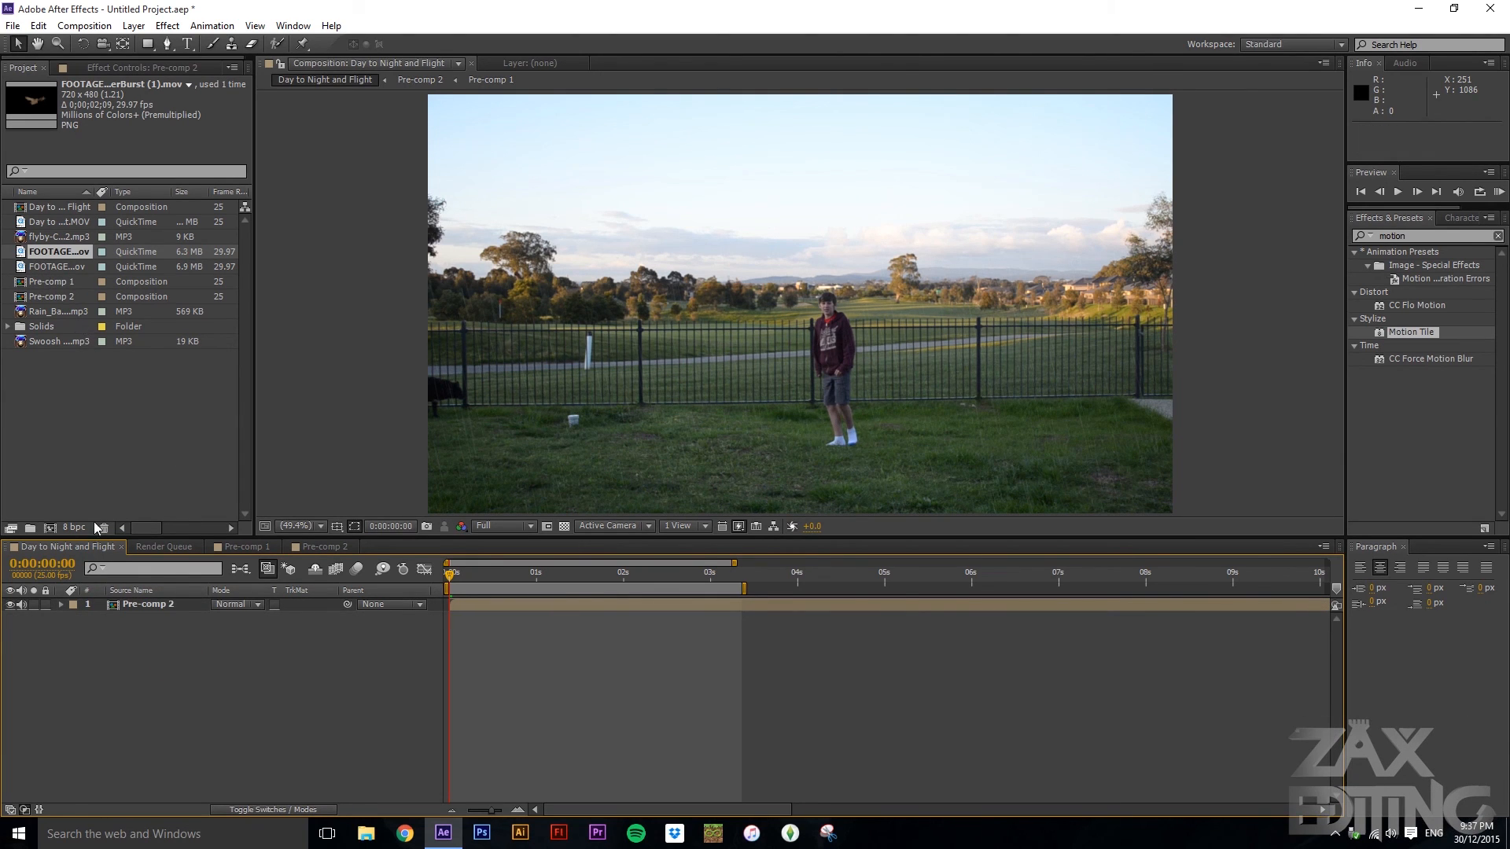
{"action": "left_click_drag", "start_coordinate": [53, 343], "coordinate": [204, 644]}
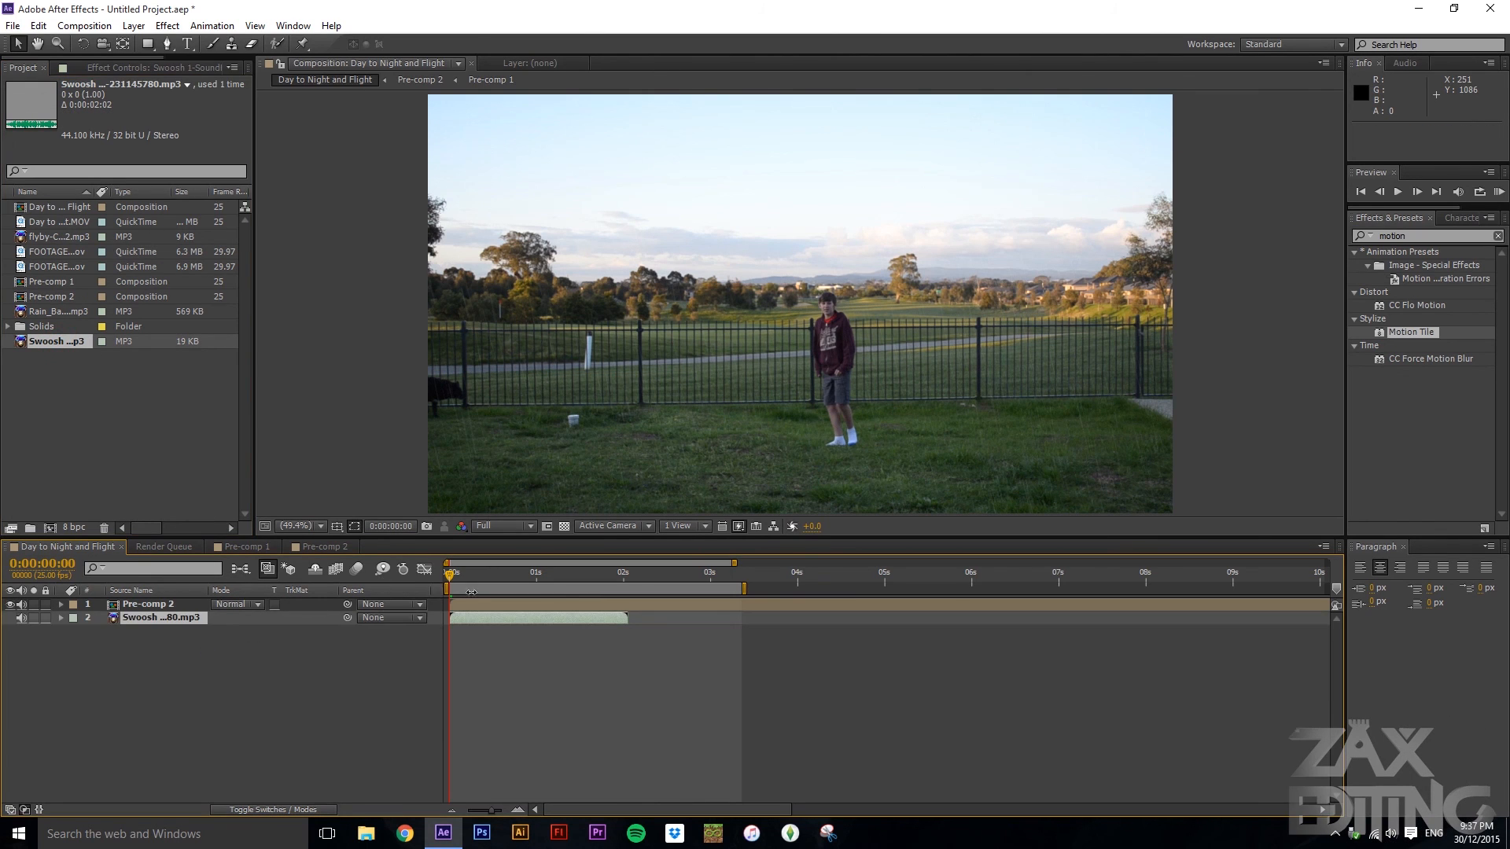
{"action": "left_click_drag", "start_coordinate": [451, 581], "coordinate": [574, 585]}
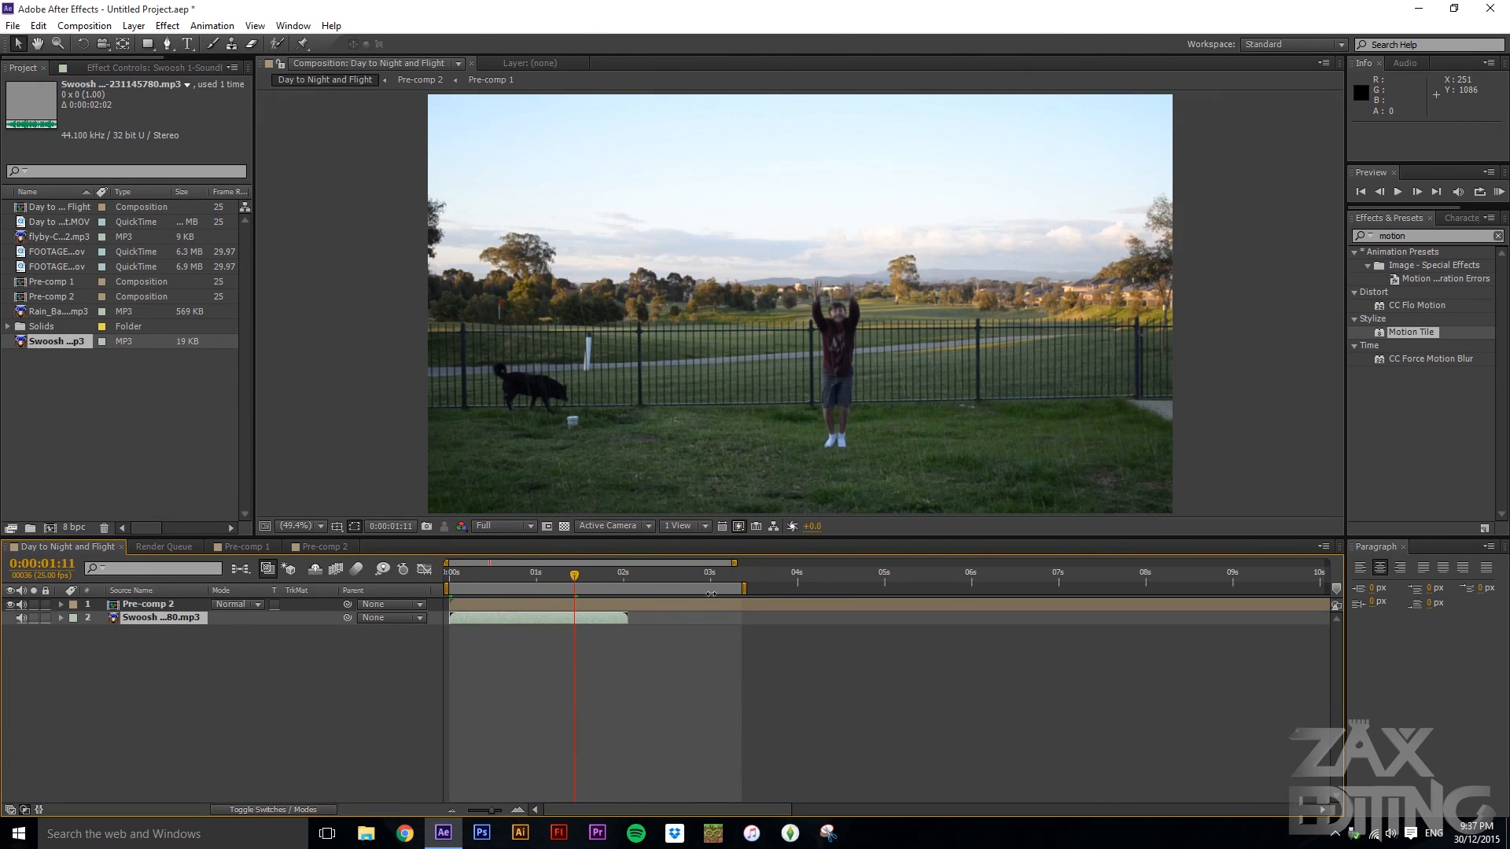
{"action": "left_click_drag", "start_coordinate": [686, 576], "coordinate": [728, 609]}
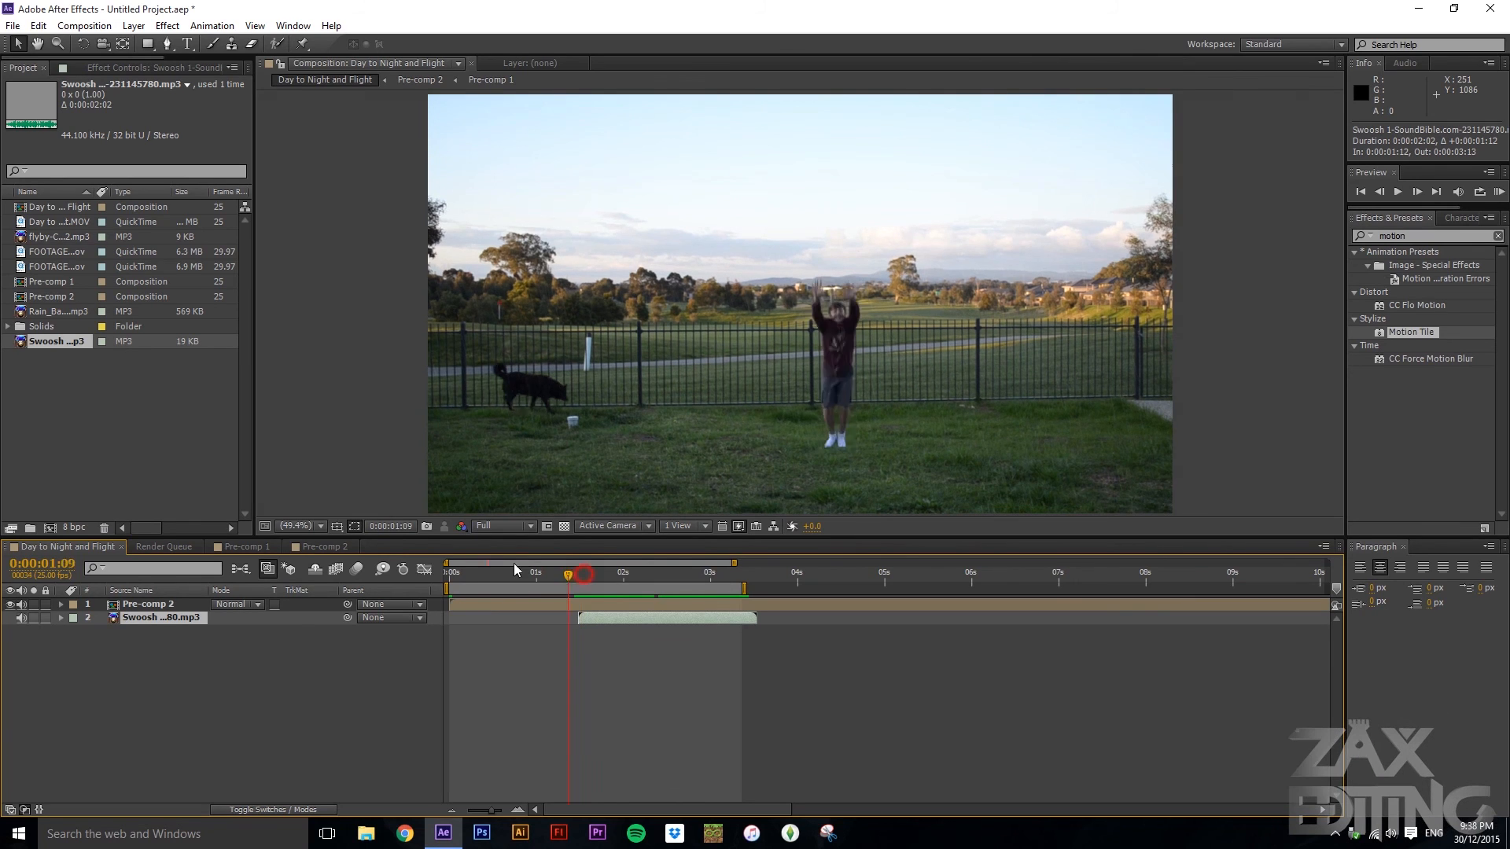
- Shift the Swoosh sound earlier to start at 0:00:01:08, previewing the composition from the beginning before and after the change
{"action": "key", "text": "Home"}
{"action": "left_click", "coordinate": [1500, 193]}
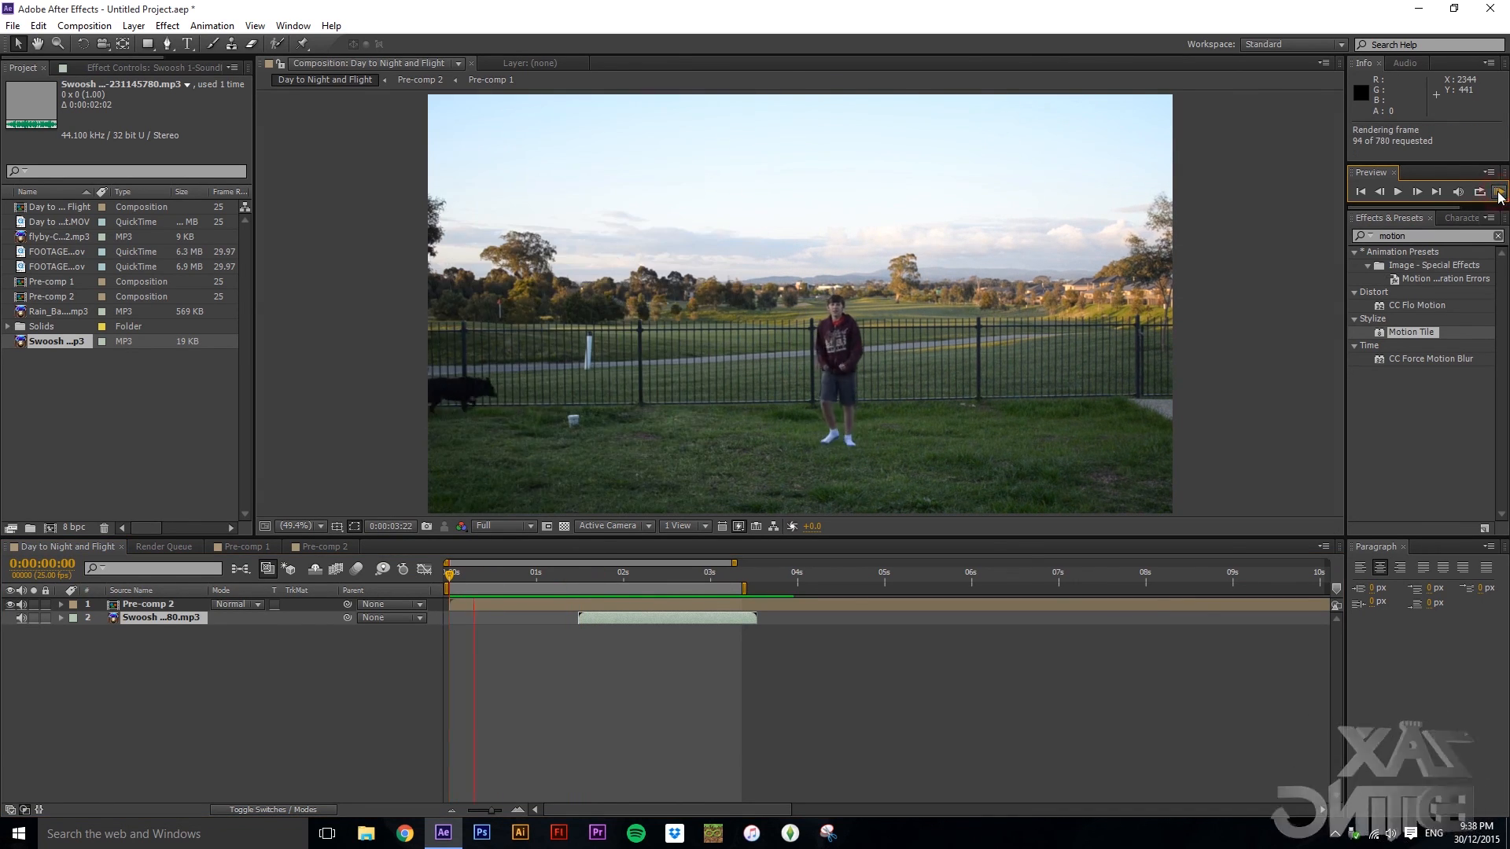
{"action": "left_click", "coordinate": [1499, 194]}
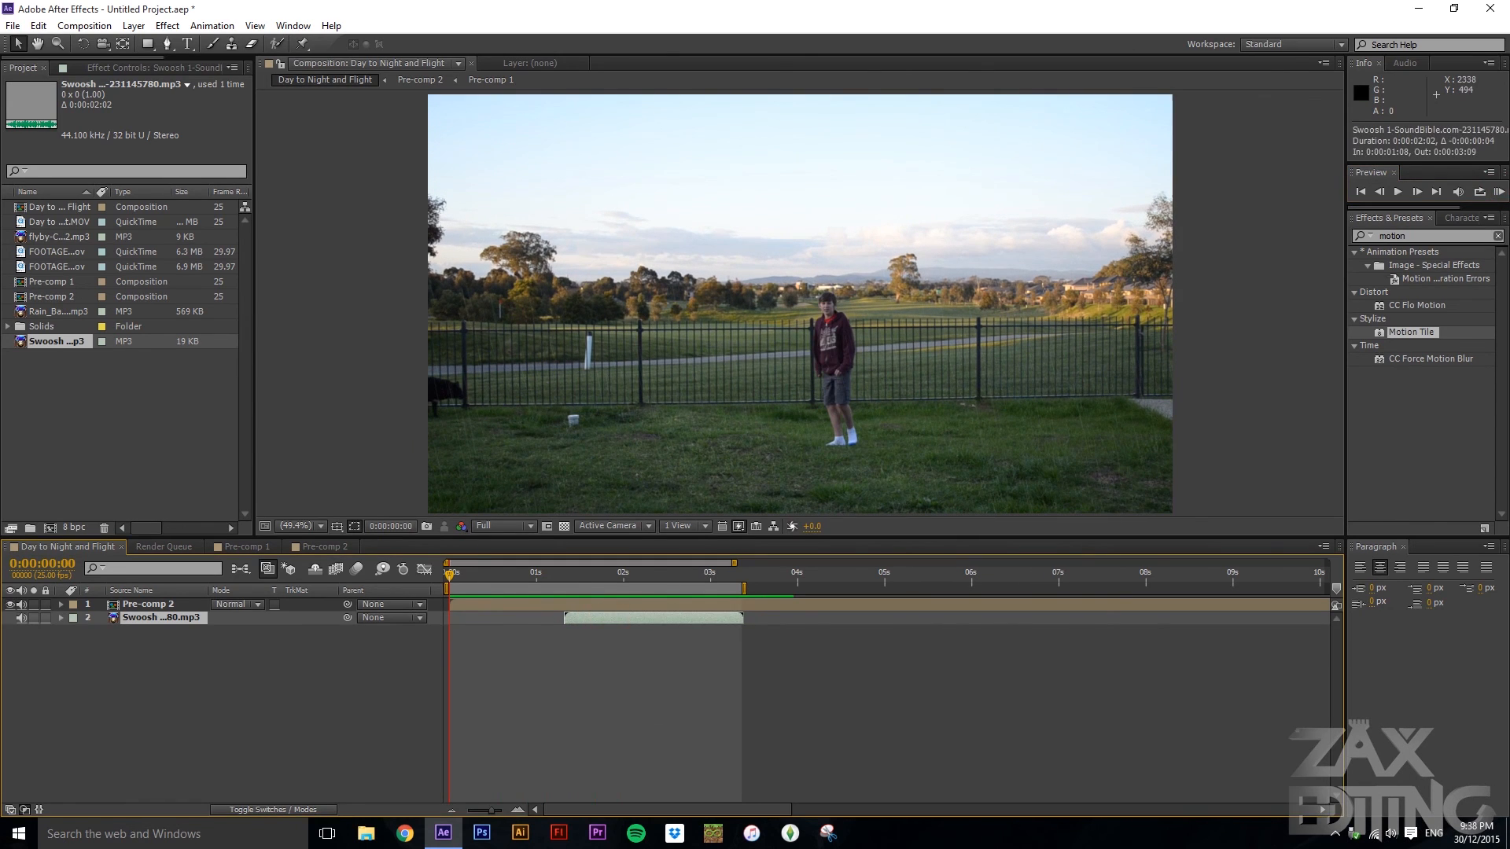
{"action": "left_click", "coordinate": [1499, 194]}
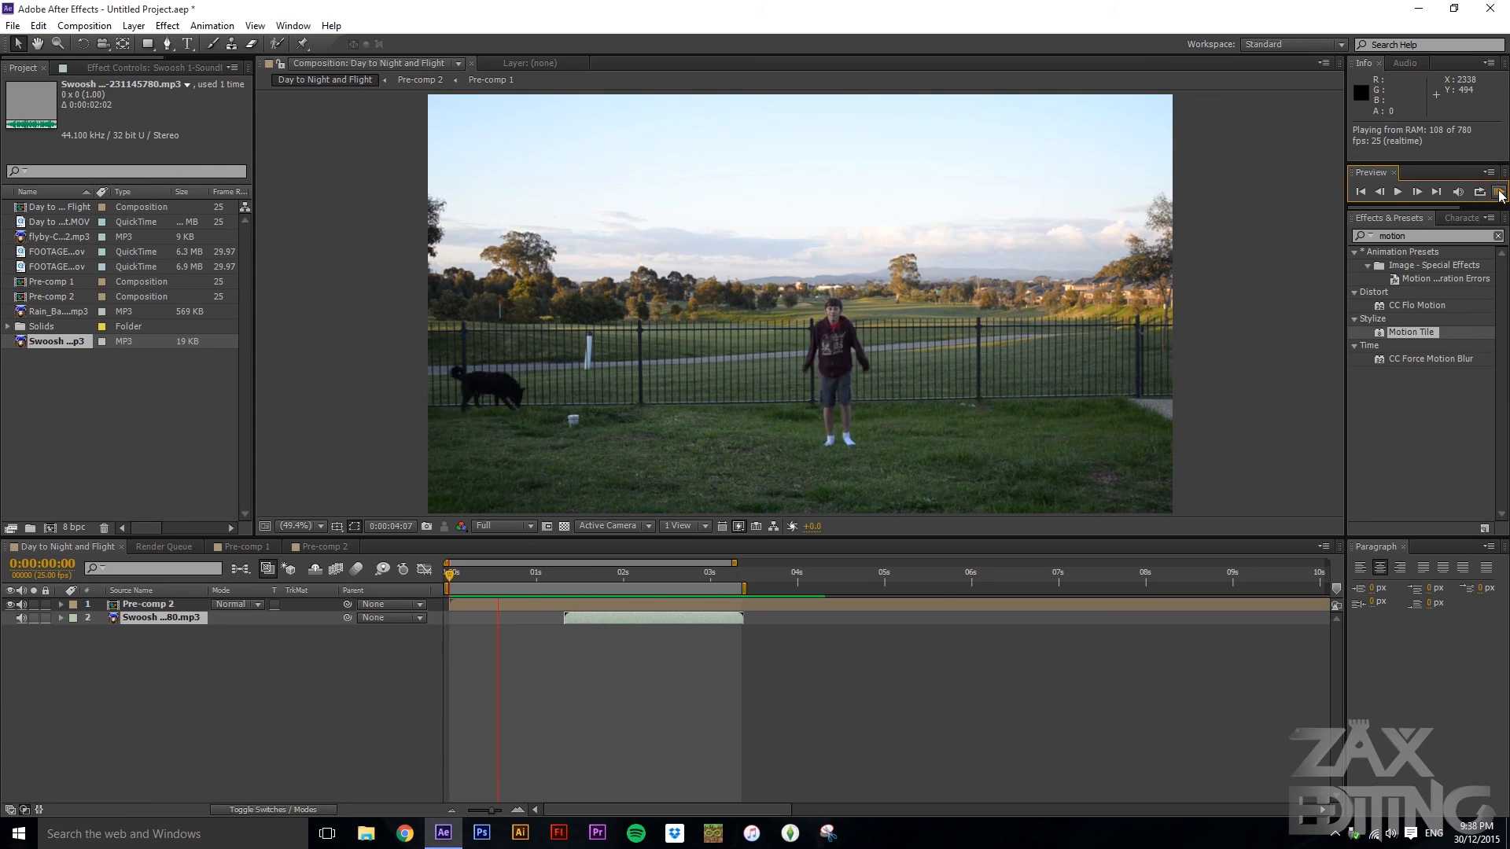
{"action": "left_click", "coordinate": [1498, 195]}
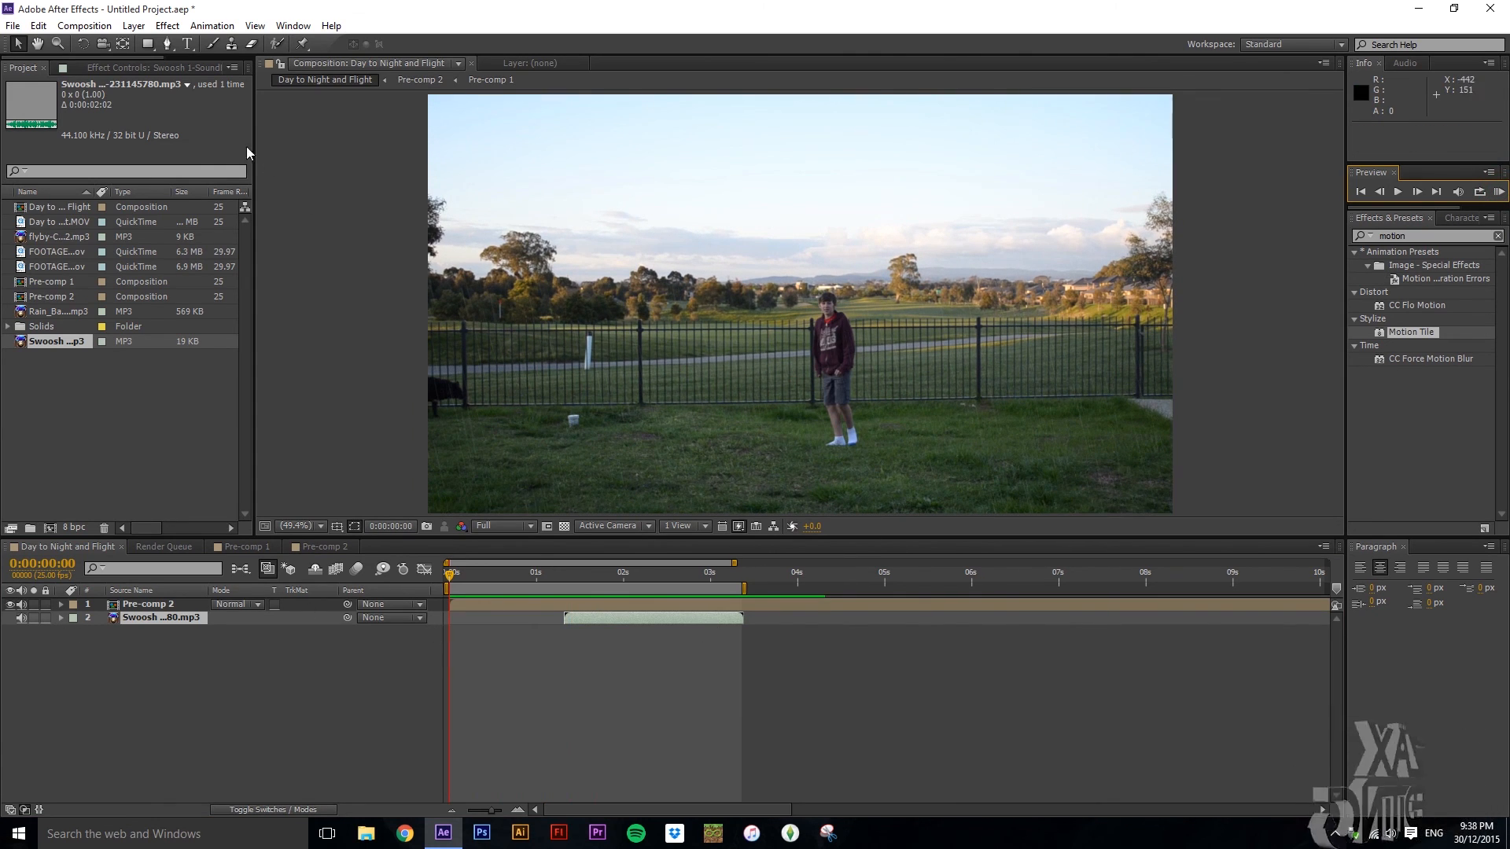
{"action": "left_click", "coordinate": [249, 713]}
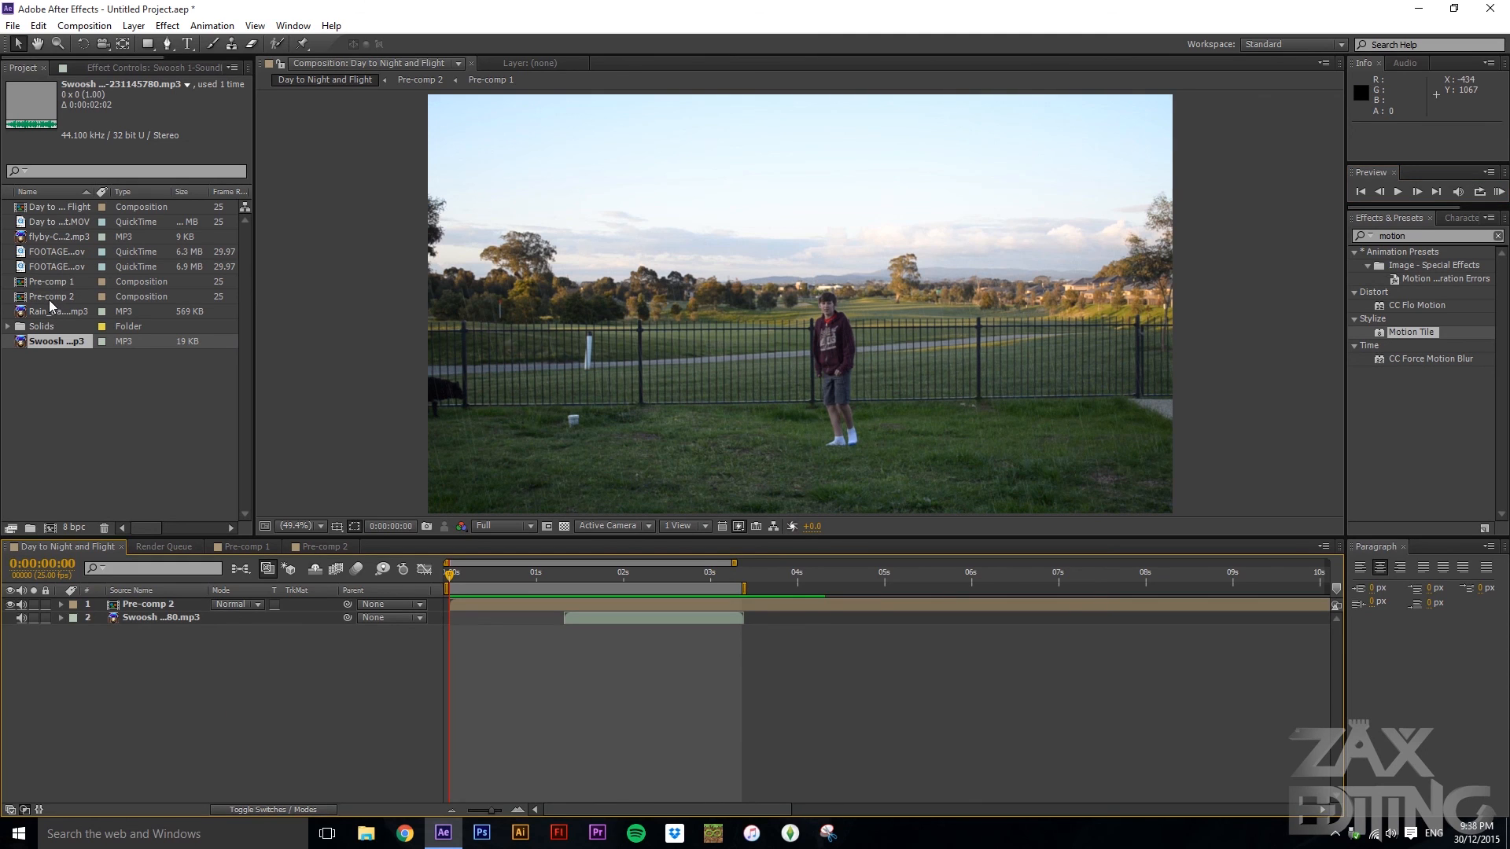
- Add the flyby MP3 below the Swoosh layer and start it at 0:00:02:06 for the fly-past
{"action": "left_click", "coordinate": [53, 238]}
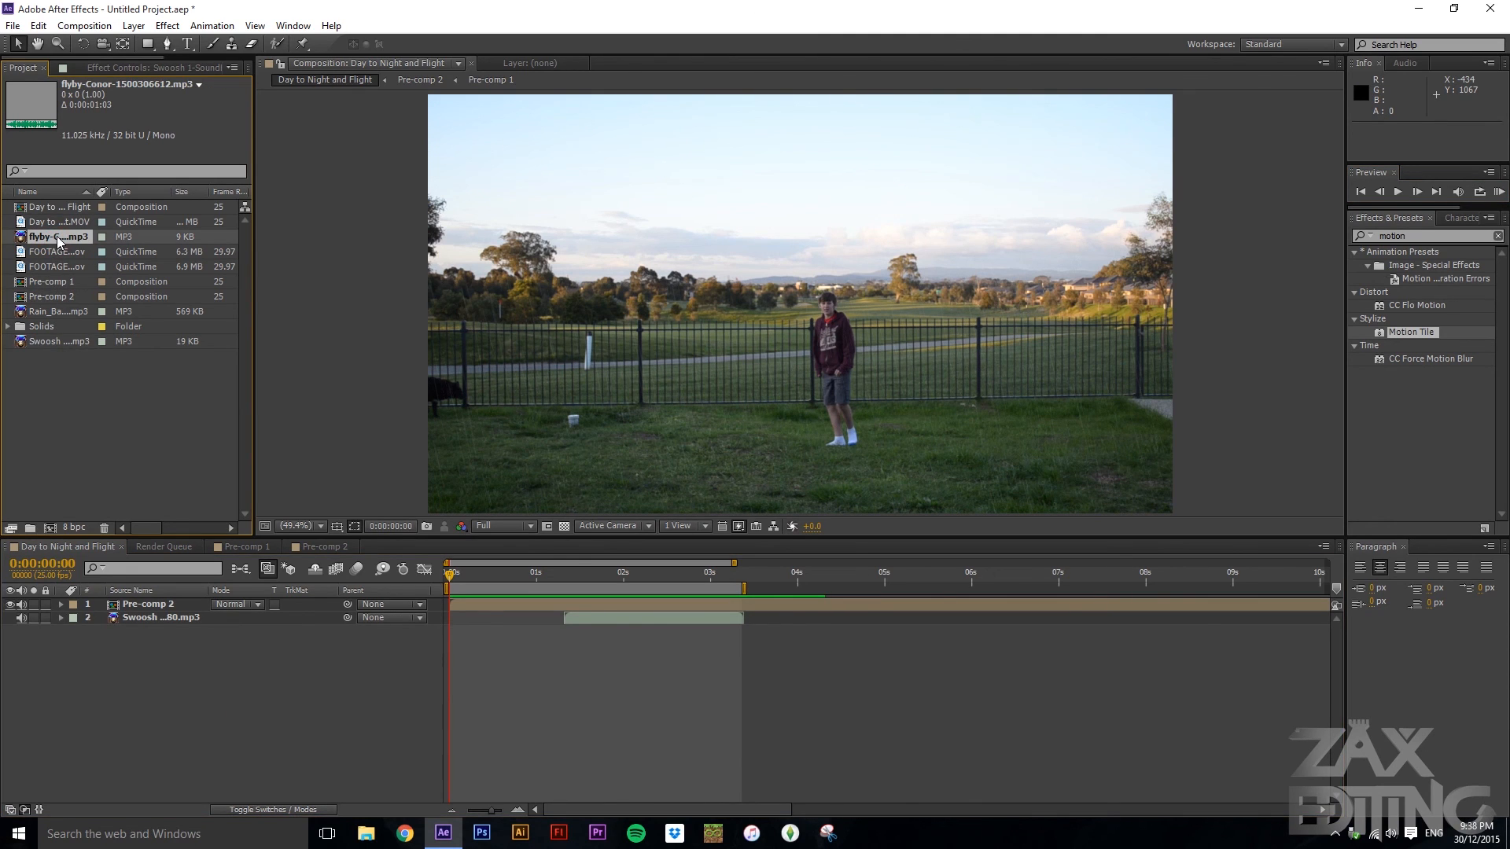
{"action": "left_click_drag", "start_coordinate": [57, 236], "coordinate": [216, 626]}
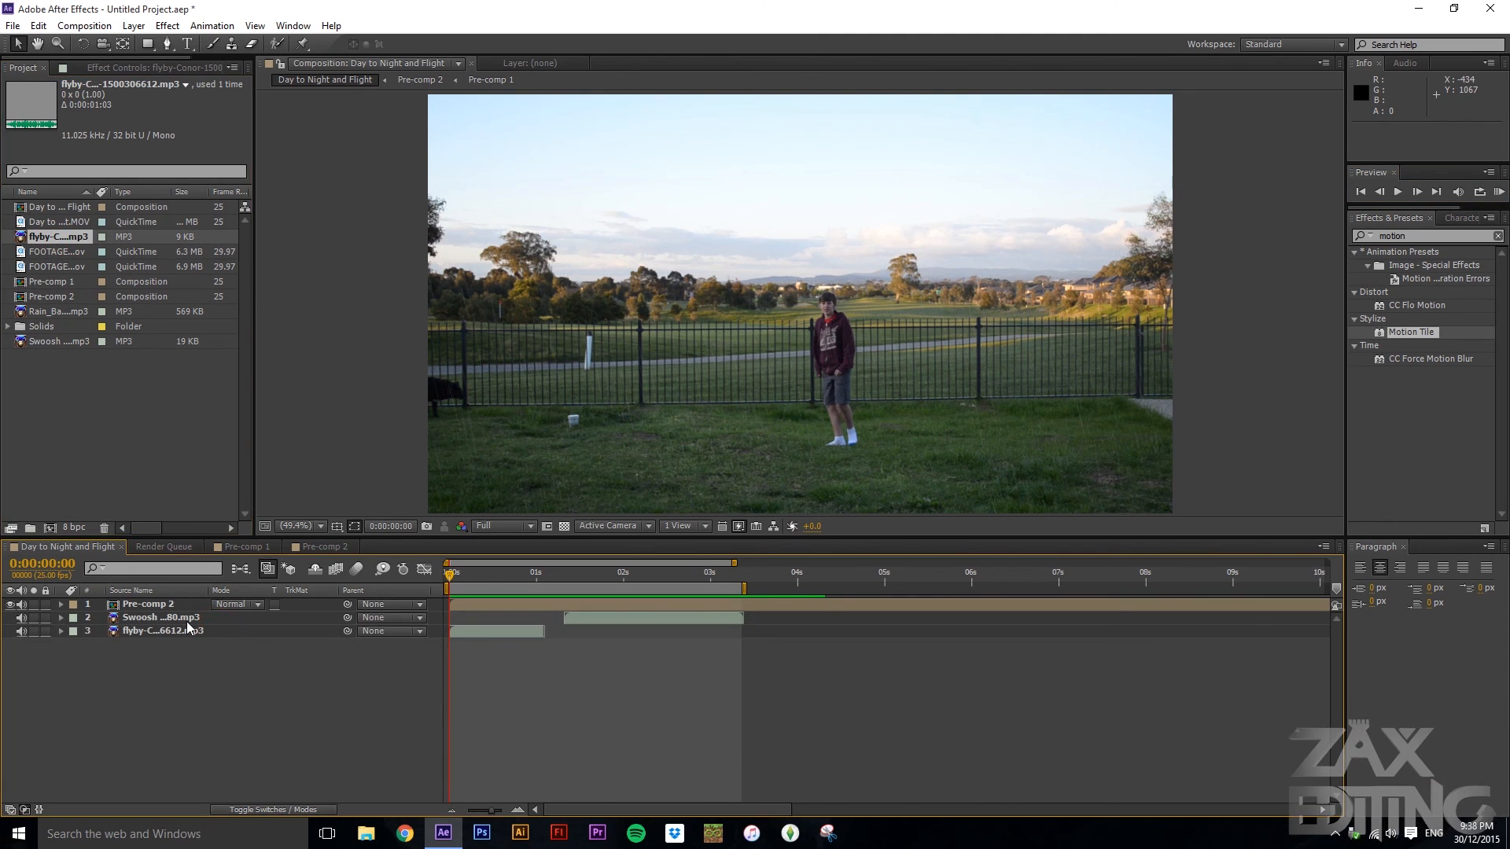
{"action": "left_click", "coordinate": [186, 621]}
{"action": "left_click", "coordinate": [127, 637]}
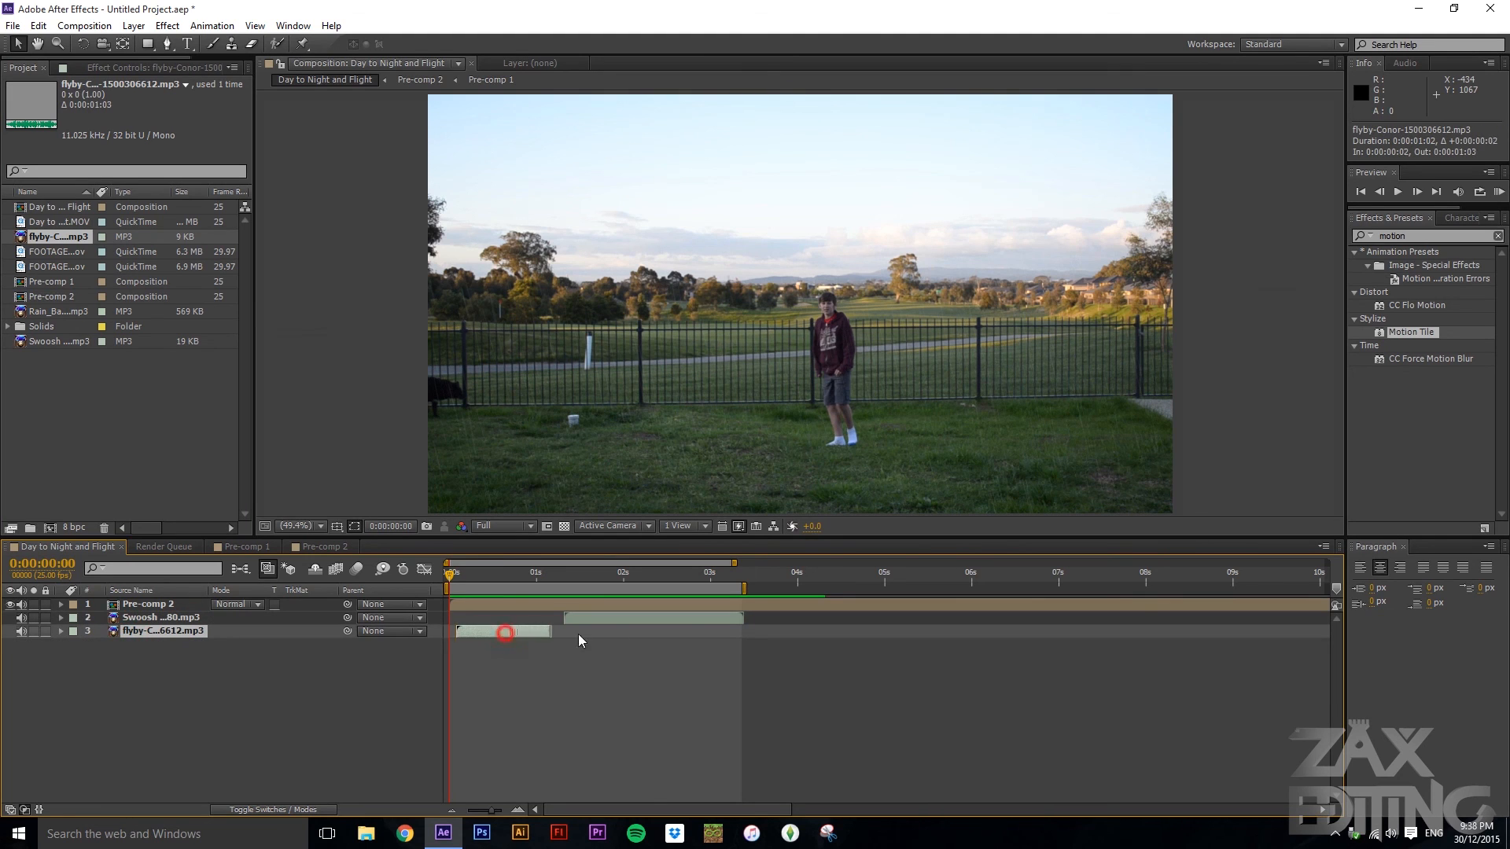
{"action": "left_click_drag", "start_coordinate": [709, 576], "coordinate": [658, 576]}
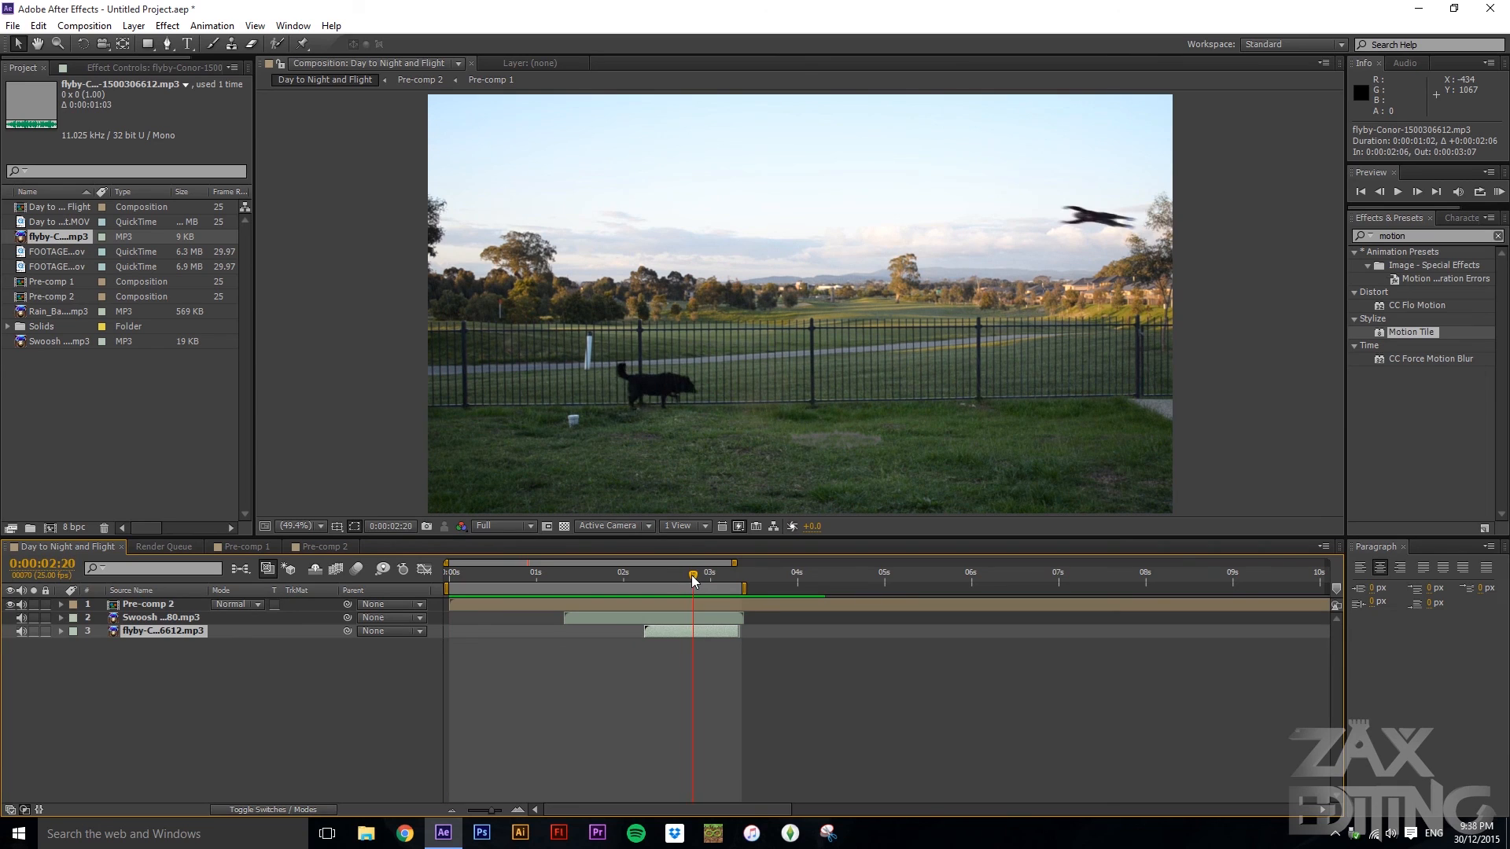
- Try starting the flyby sound slightly later, at about 0:00:02:11, and preview the composition from the beginning
{"action": "left_click_drag", "start_coordinate": [683, 627], "coordinate": [690, 579]}
{"action": "left_click", "coordinate": [678, 577]}
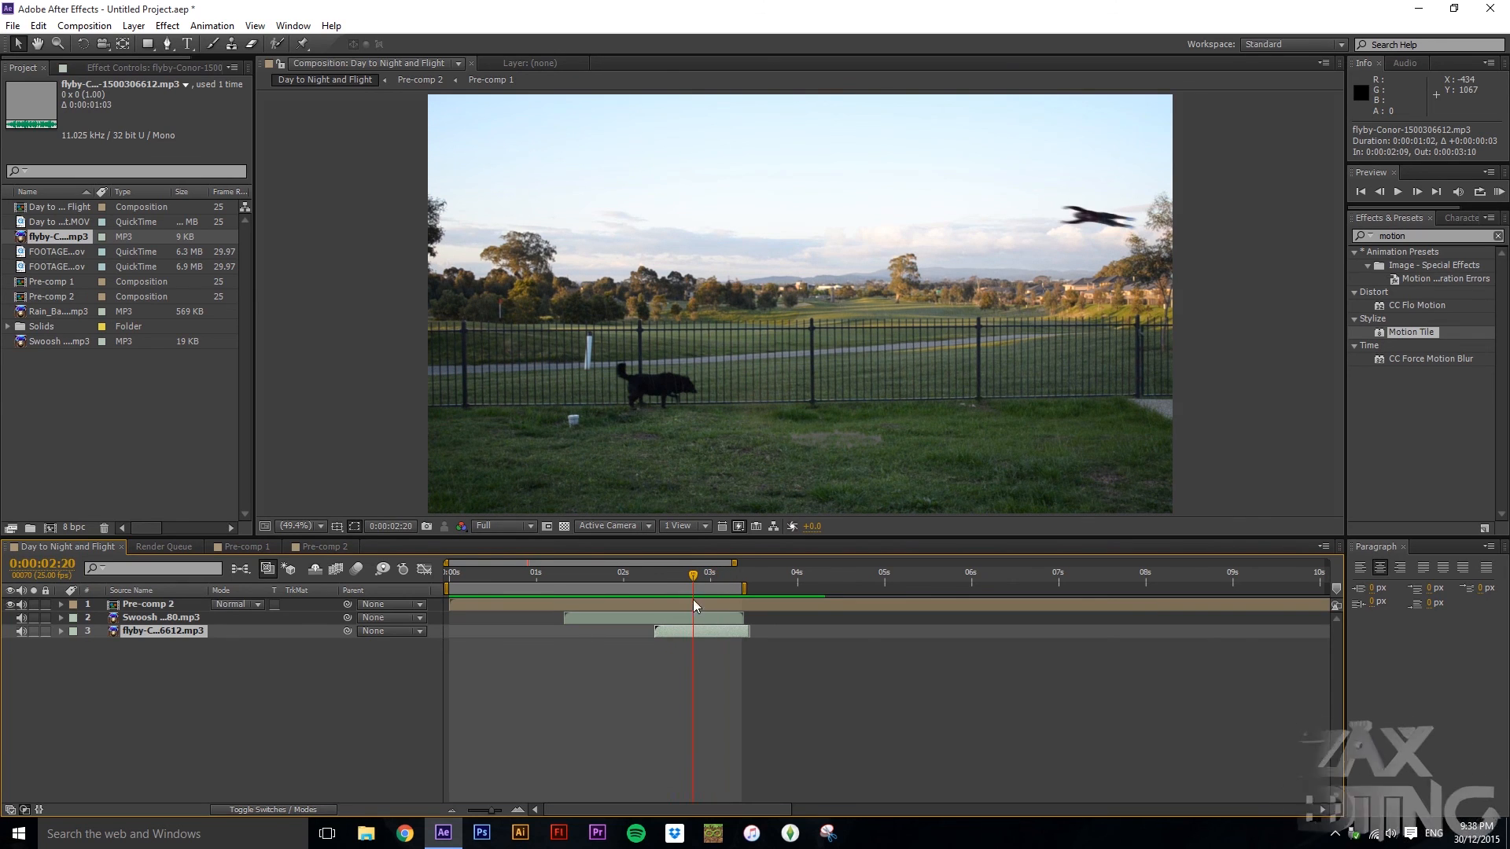
{"action": "left_click_drag", "start_coordinate": [696, 634], "coordinate": [703, 634]}
{"action": "left_click_drag", "start_coordinate": [696, 584], "coordinate": [448, 575]}
{"action": "left_click", "coordinate": [1499, 192]}
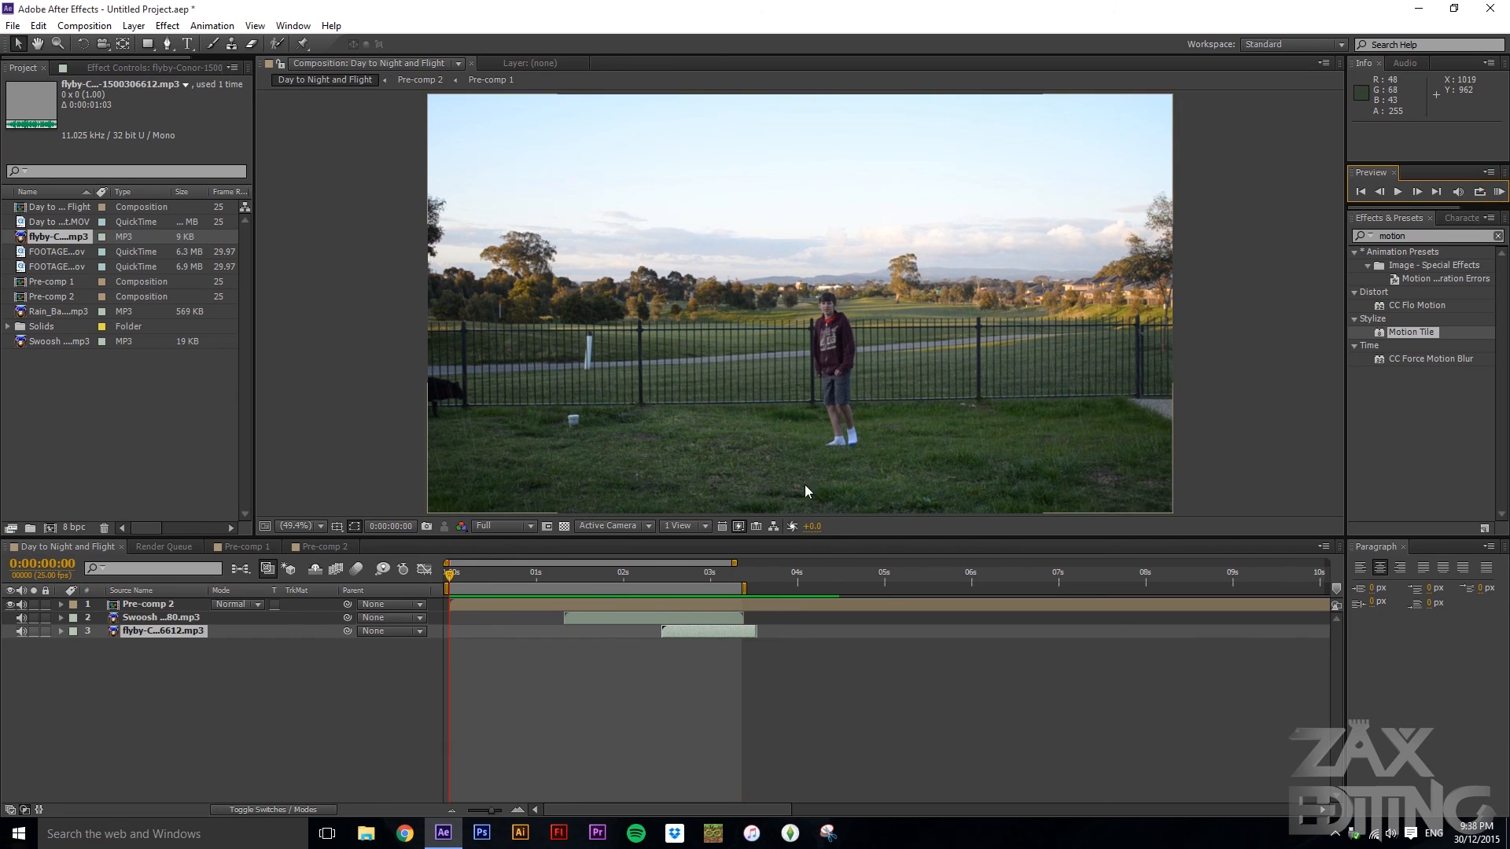
- Preview the flyby sound from 0:00:02:10 and again from the beginning, checking its timing against the fly-past
{"action": "left_click", "coordinate": [658, 582]}
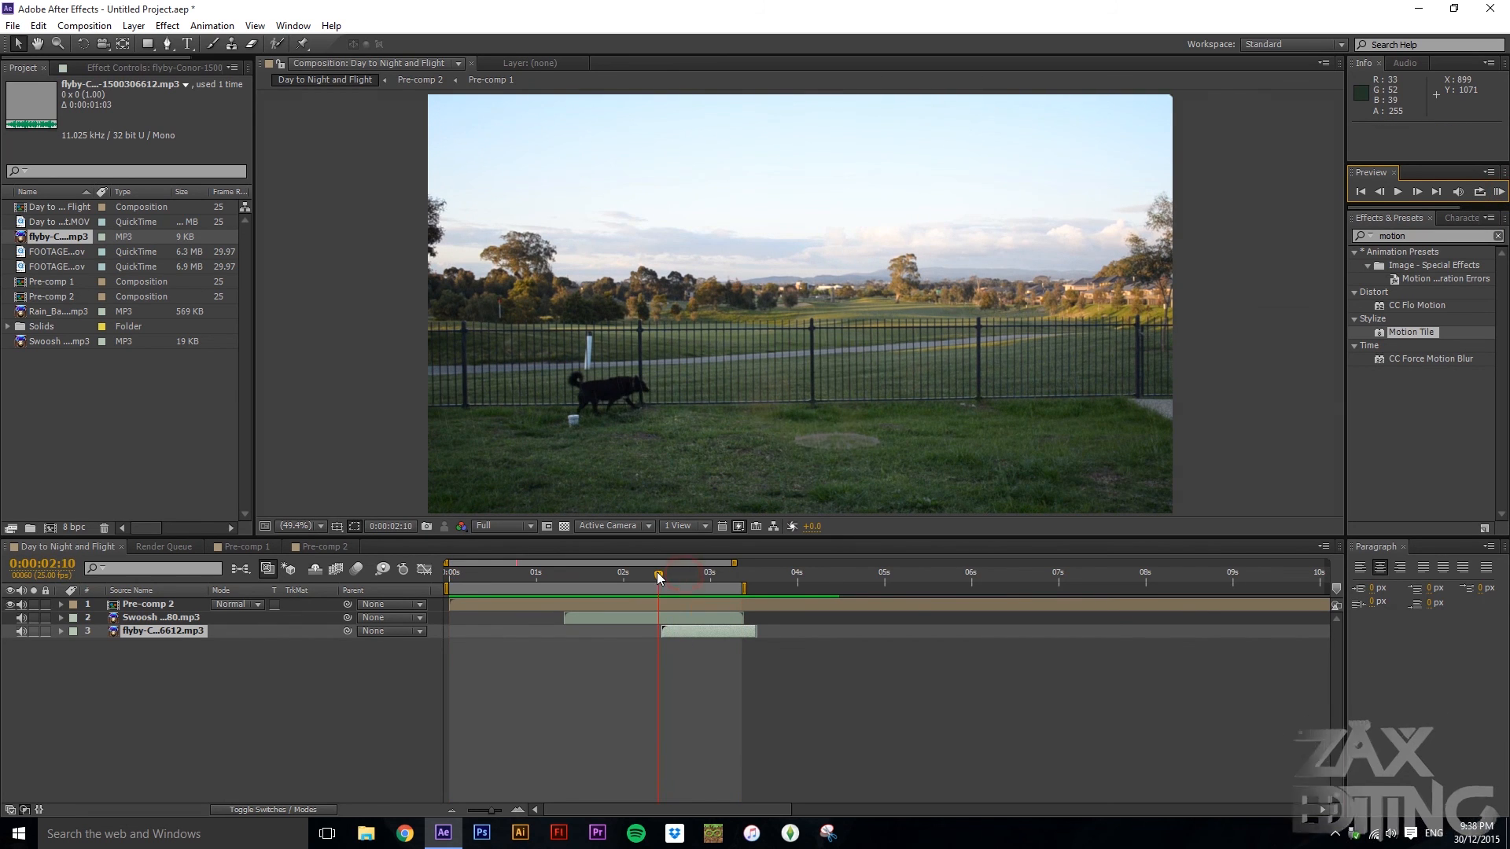
{"action": "left_click", "coordinate": [1497, 192]}
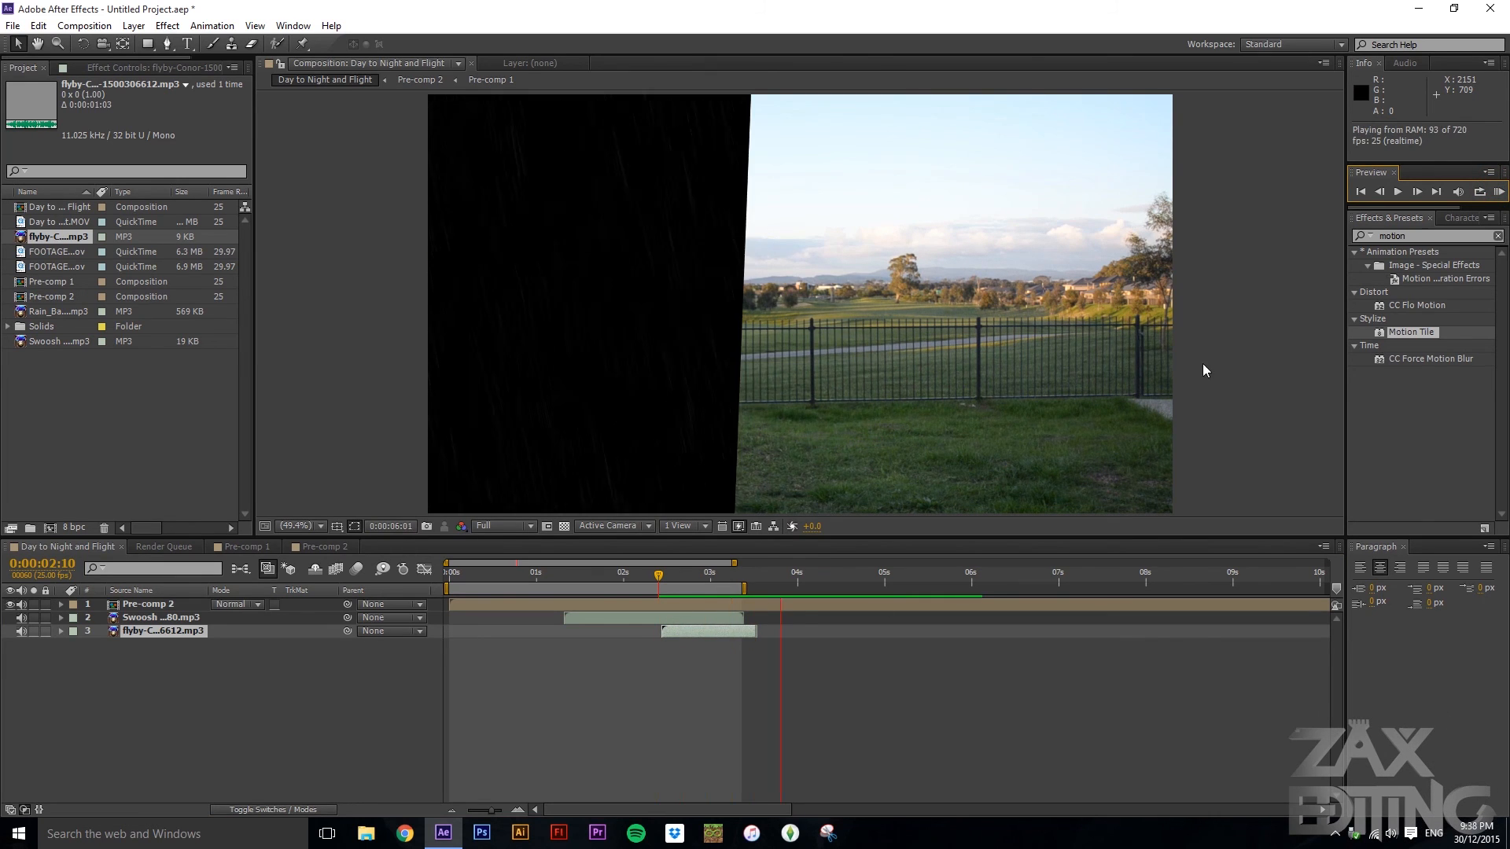
{"action": "left_click", "coordinate": [1495, 195]}
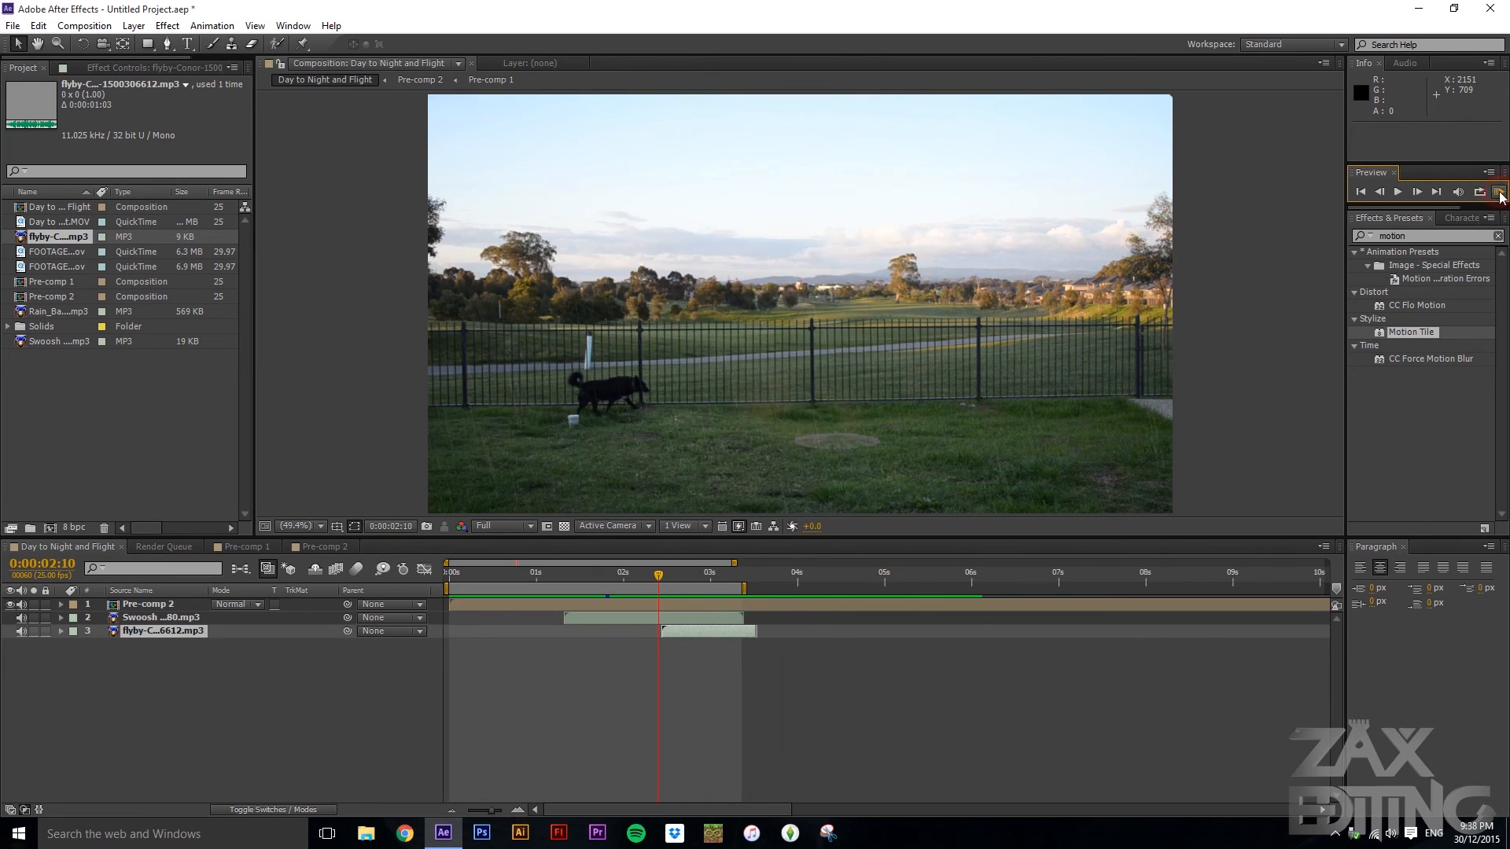
{"action": "left_click", "coordinate": [1495, 195]}
{"action": "key", "text": "space"}
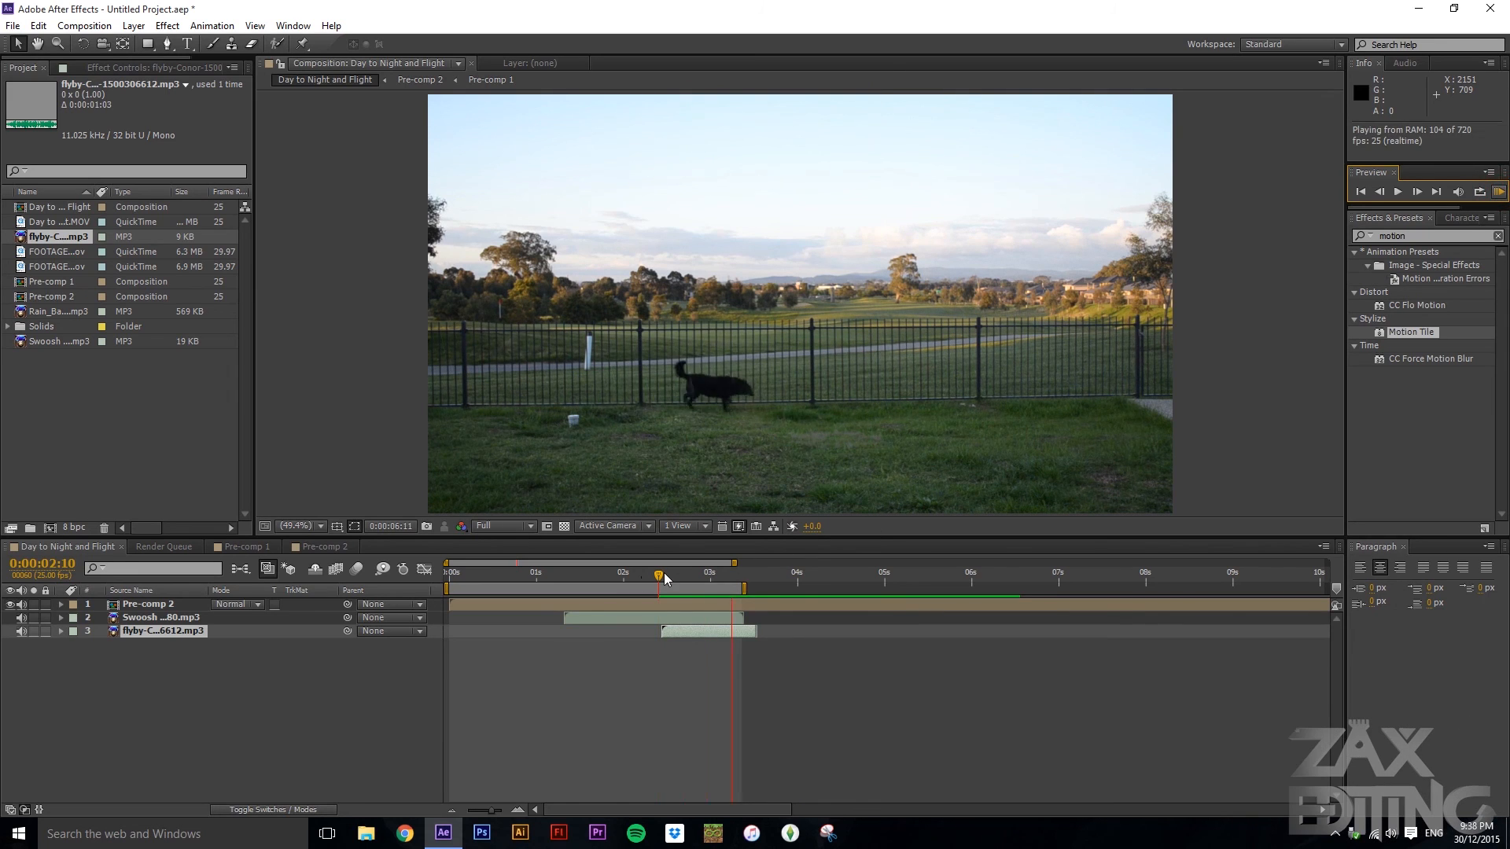
{"action": "left_click_drag", "start_coordinate": [660, 576], "coordinate": [399, 577]}
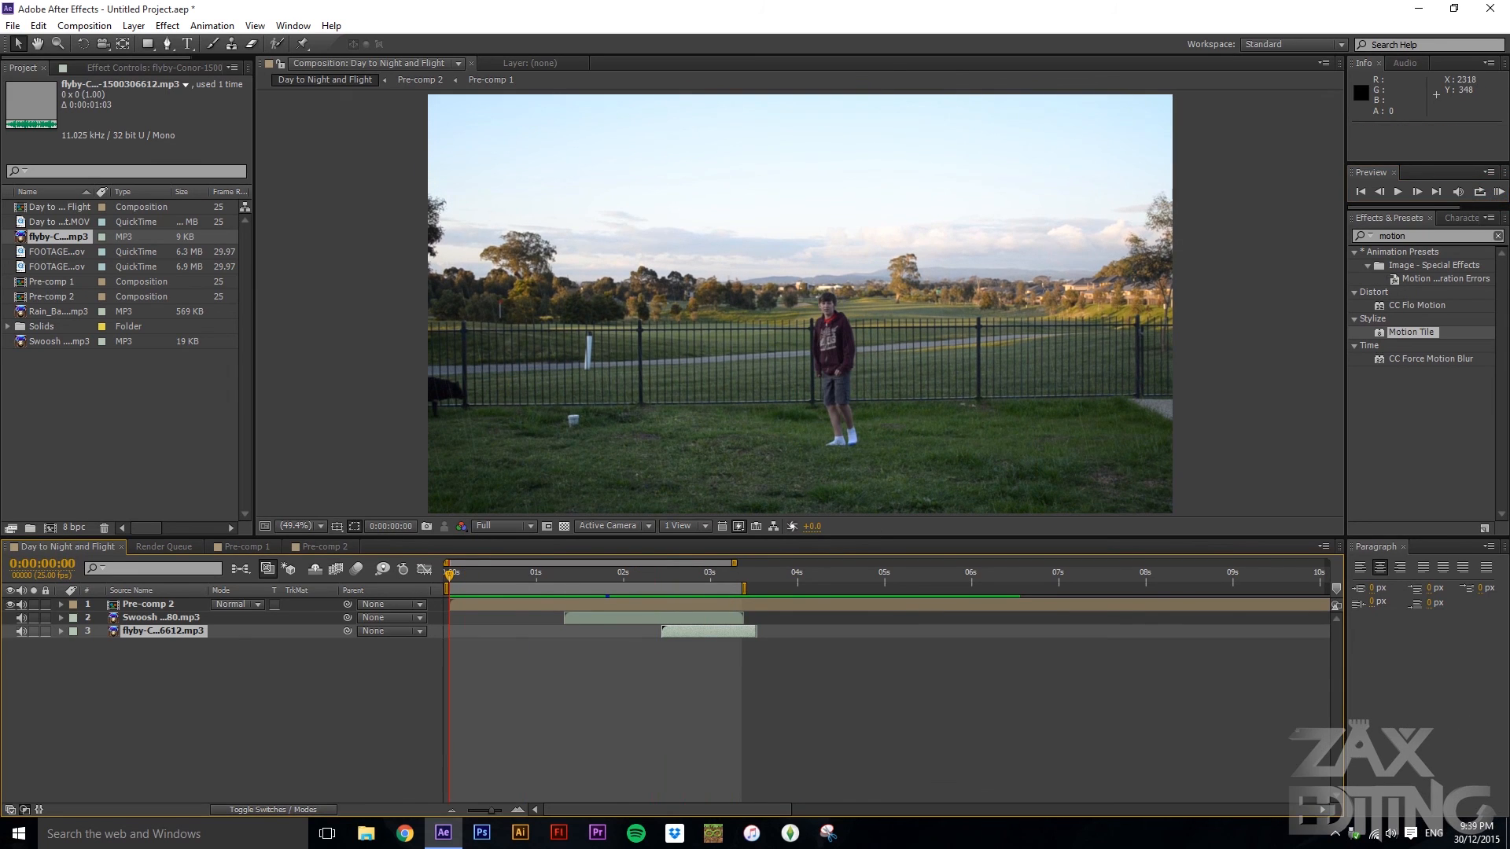
{"action": "left_click", "coordinate": [1499, 196]}
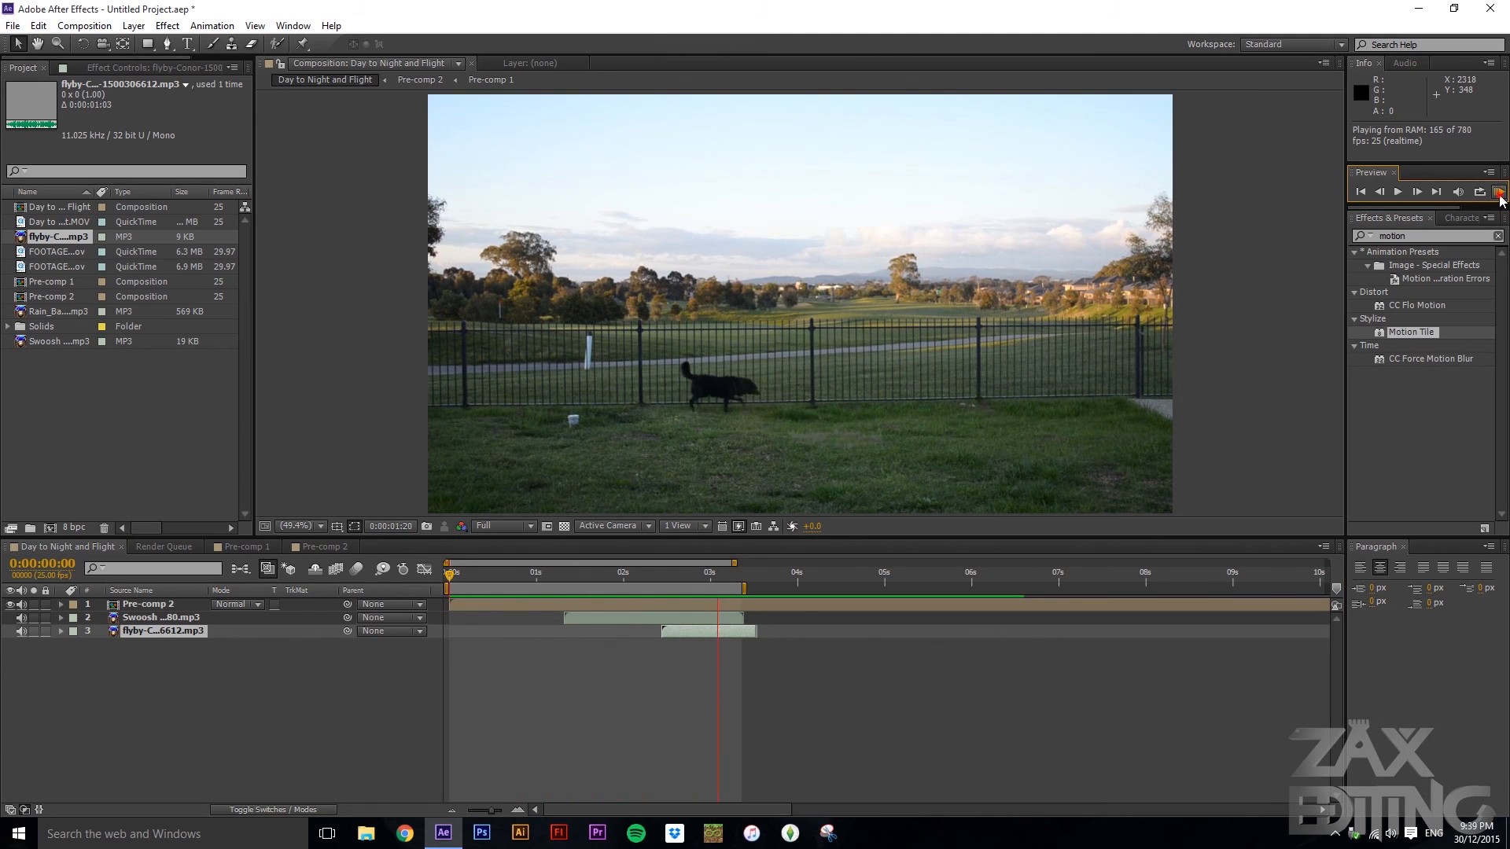
{"action": "left_click", "coordinate": [1499, 195]}
- Shift the flyby sound earlier to start at about 0:00:02:06, previewing its timing and scrubbing to the fly-past
{"action": "left_click_drag", "start_coordinate": [687, 629], "coordinate": [449, 574]}
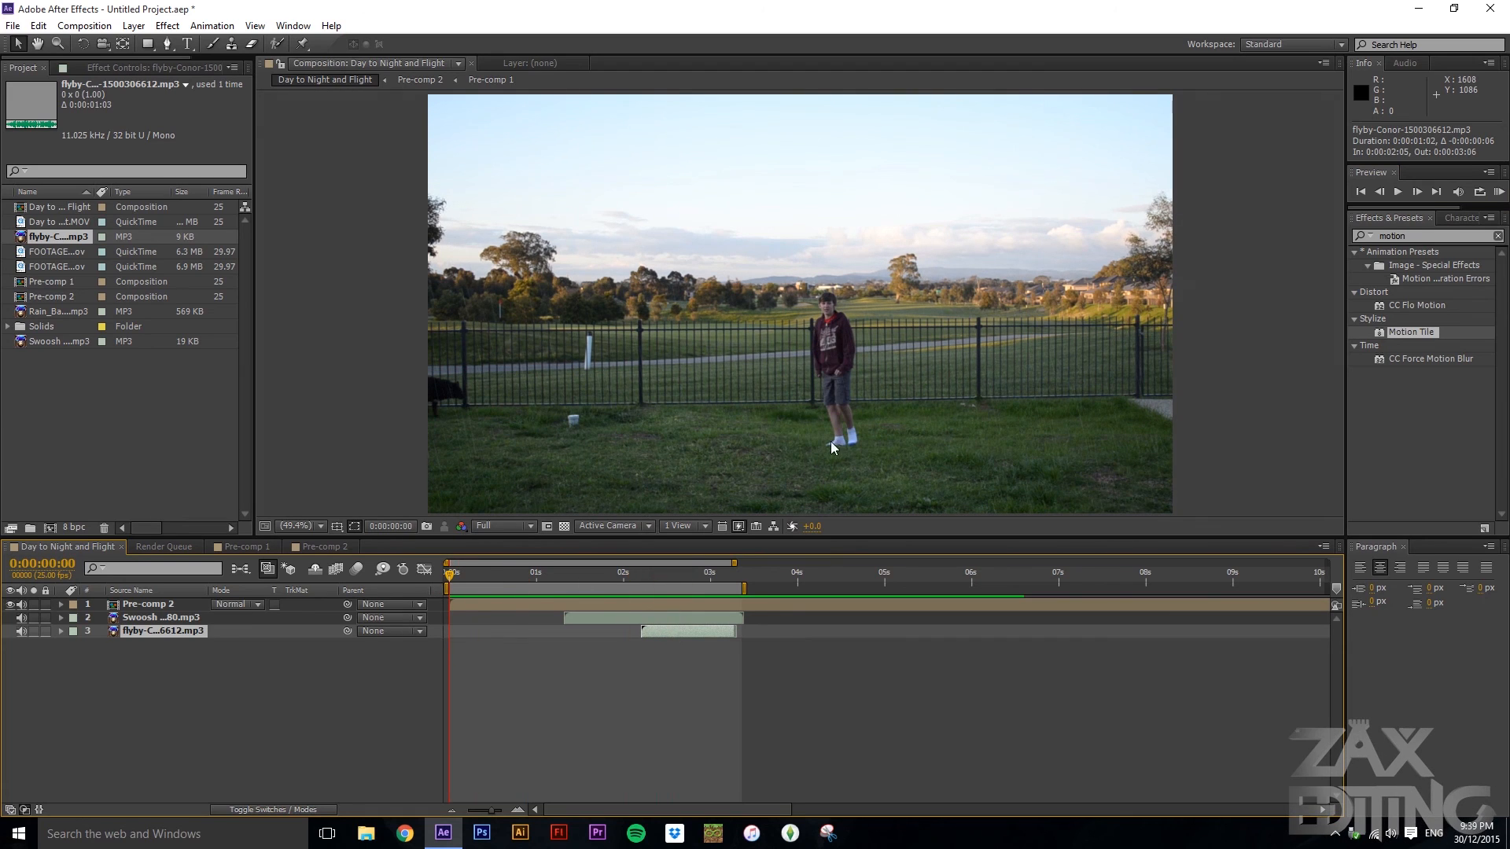
{"action": "left_click", "coordinate": [1499, 193]}
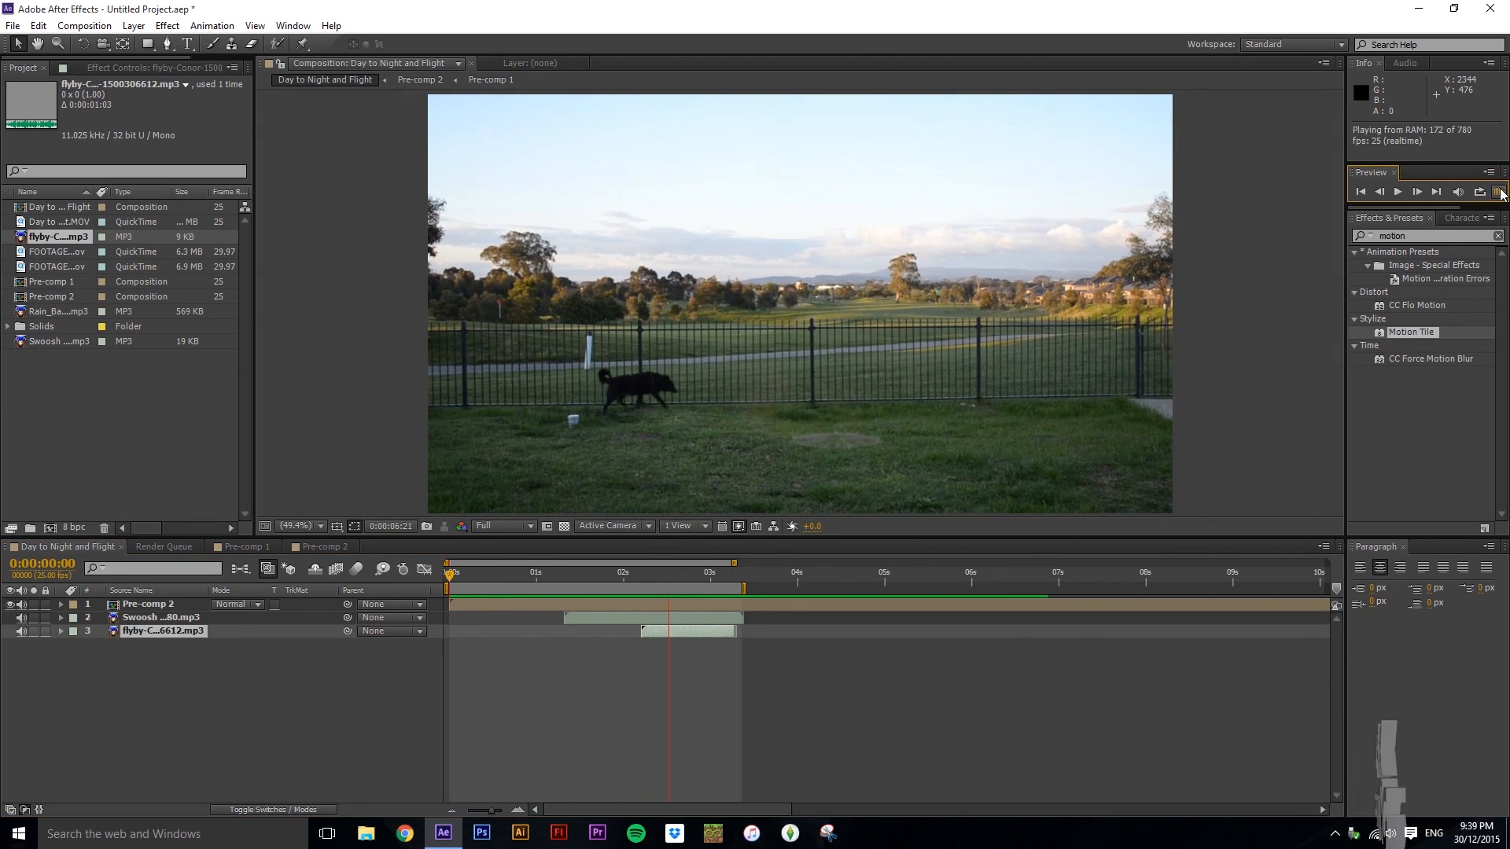
{"action": "left_click", "coordinate": [1499, 194]}
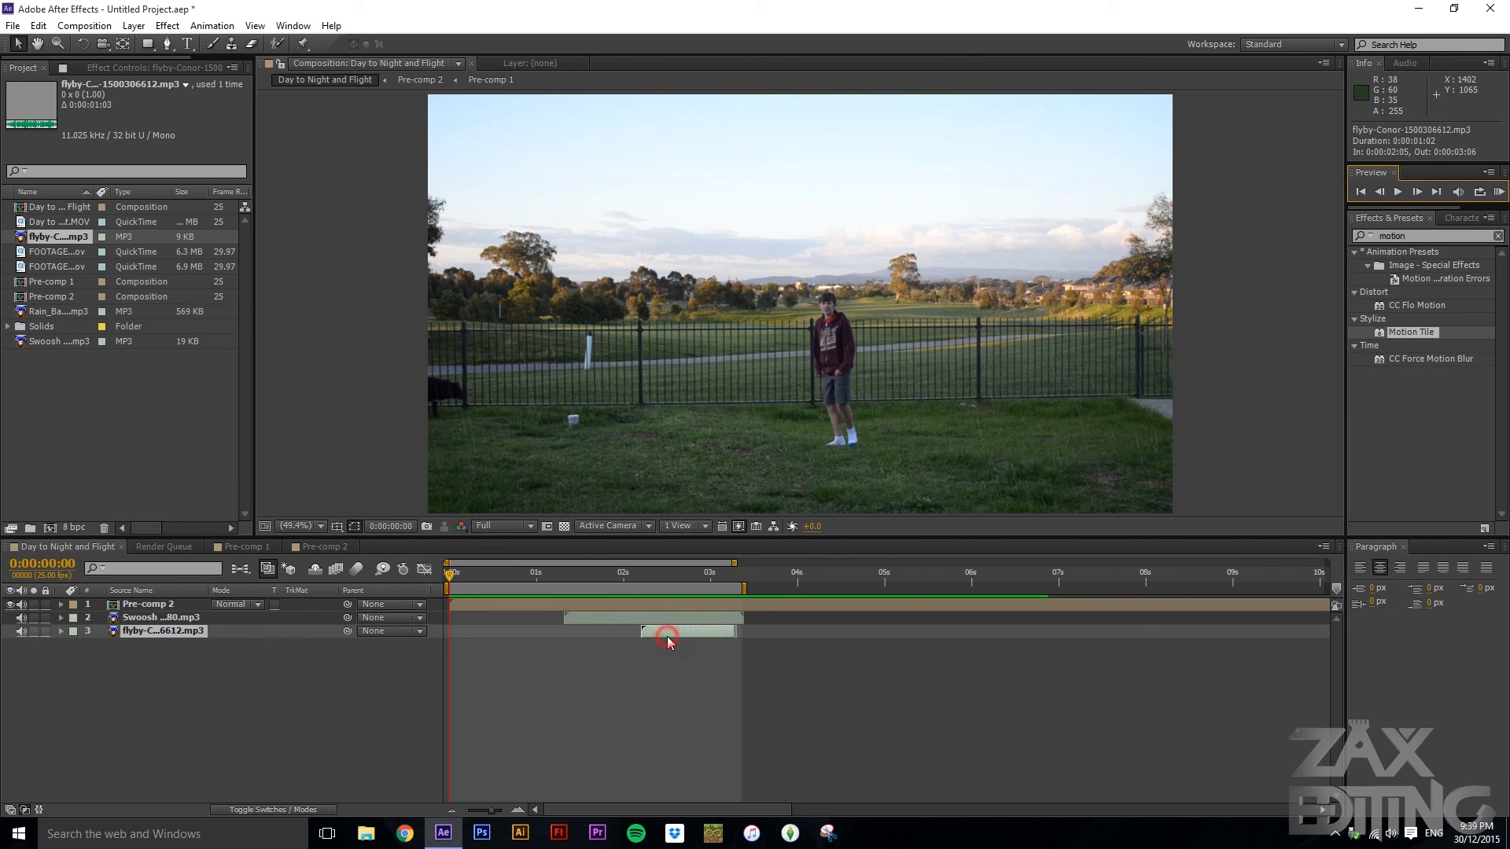
{"action": "left_click_drag", "start_coordinate": [667, 635], "coordinate": [671, 635]}
{"action": "left_click", "coordinate": [1499, 194]}
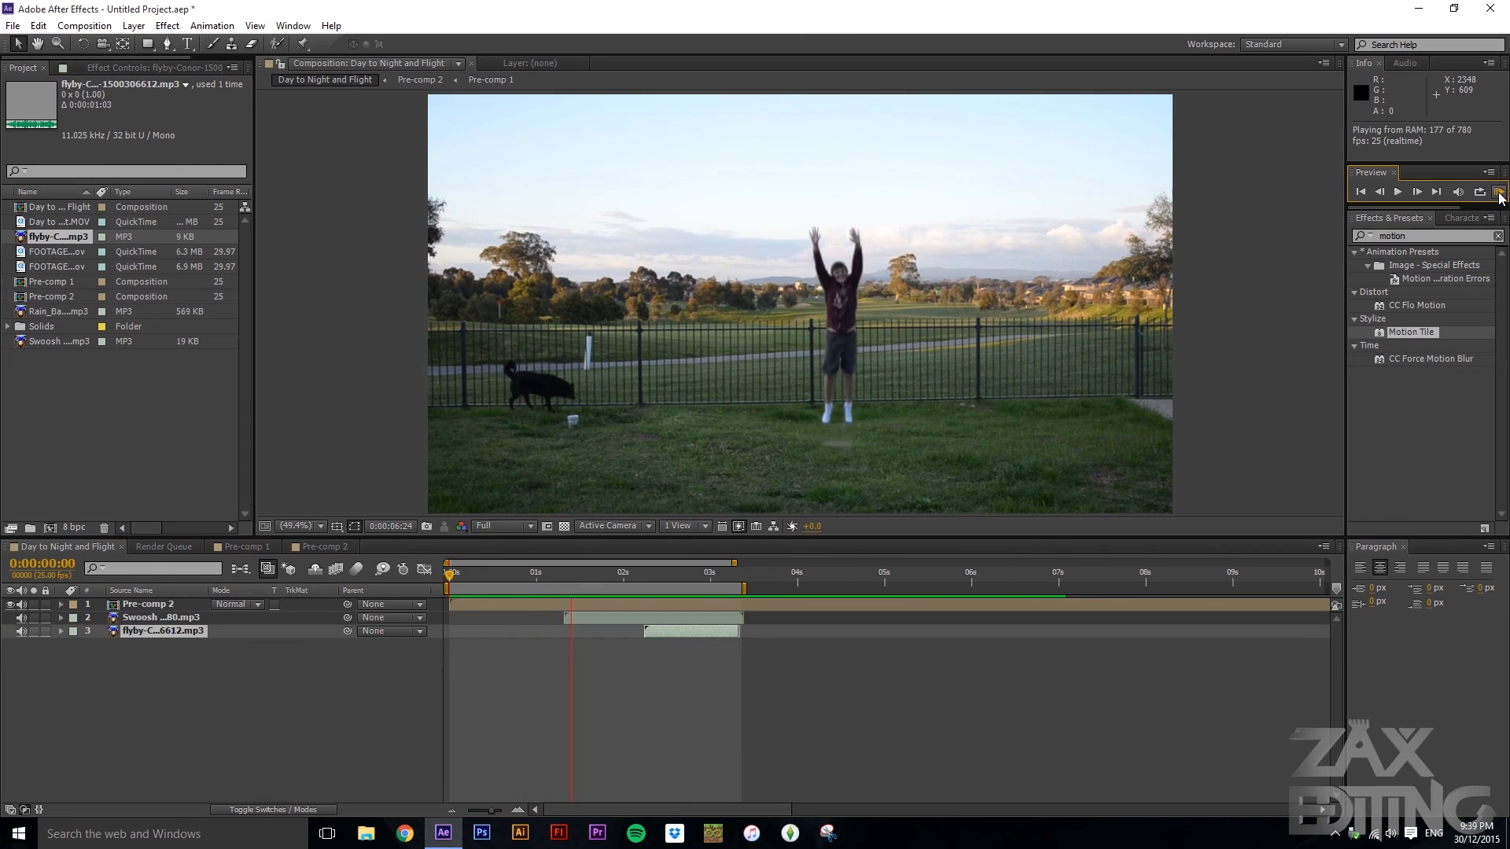
{"action": "left_click", "coordinate": [1499, 194]}
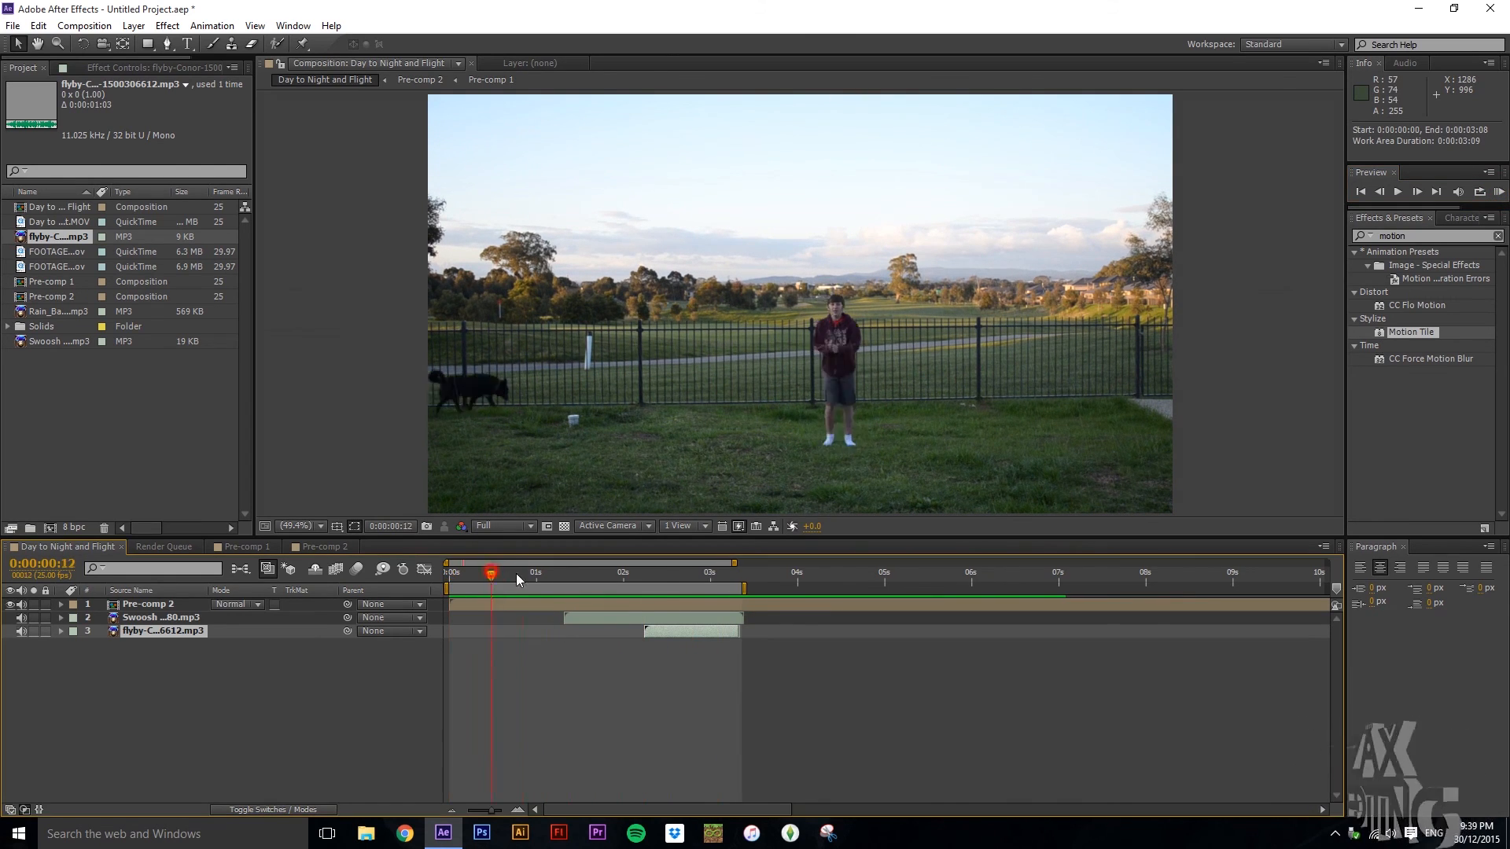
{"action": "left_click_drag", "start_coordinate": [516, 574], "coordinate": [671, 569]}
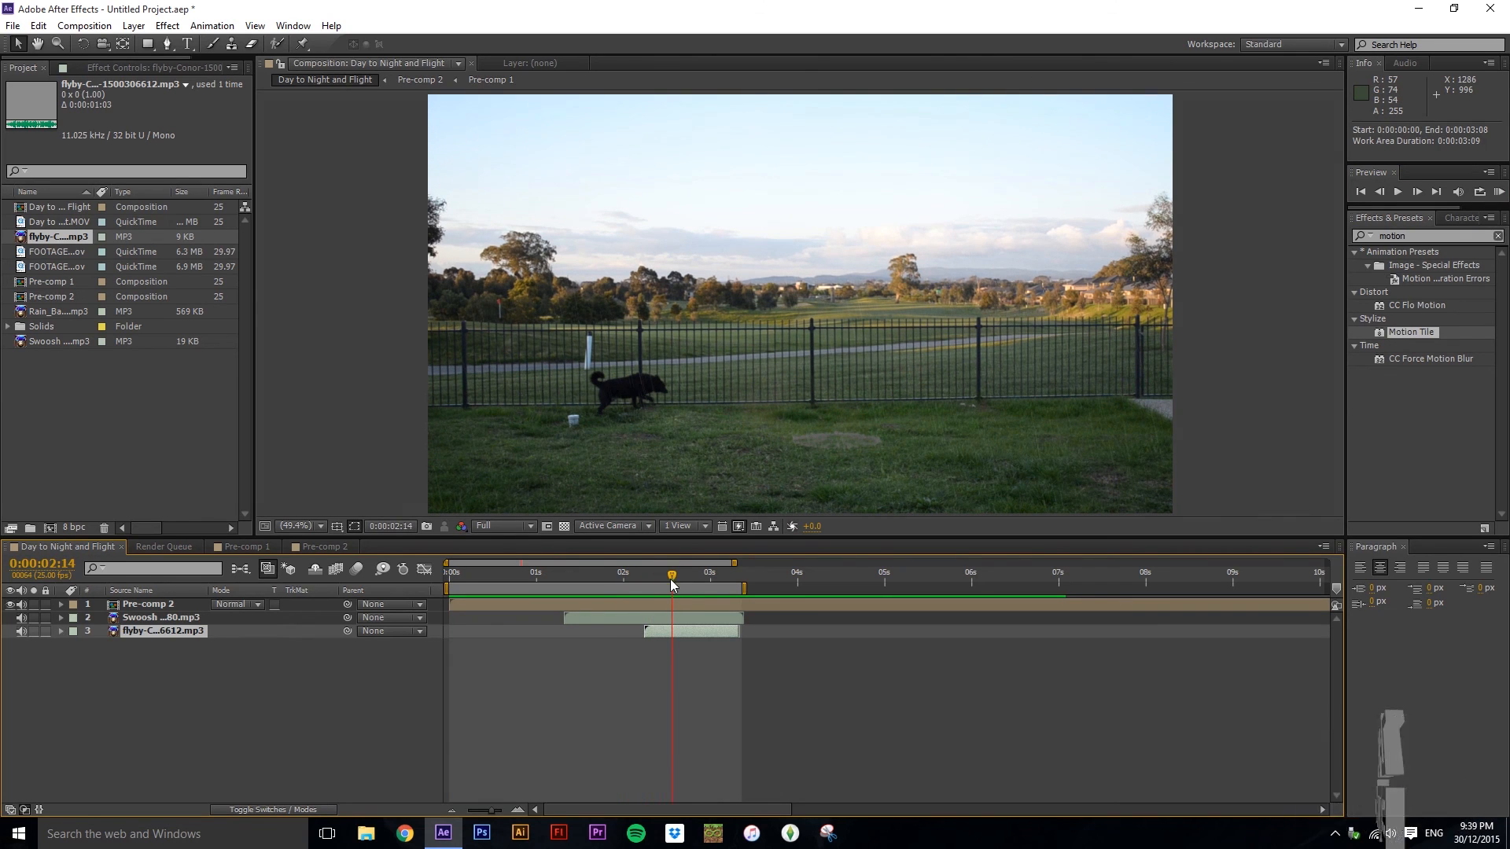
- Add the Rain_Background MP3 as the lowest layer from the beginning, set its Audio Levels to -14 dB and preview
{"action": "left_click_drag", "start_coordinate": [675, 573], "coordinate": [445, 588]}
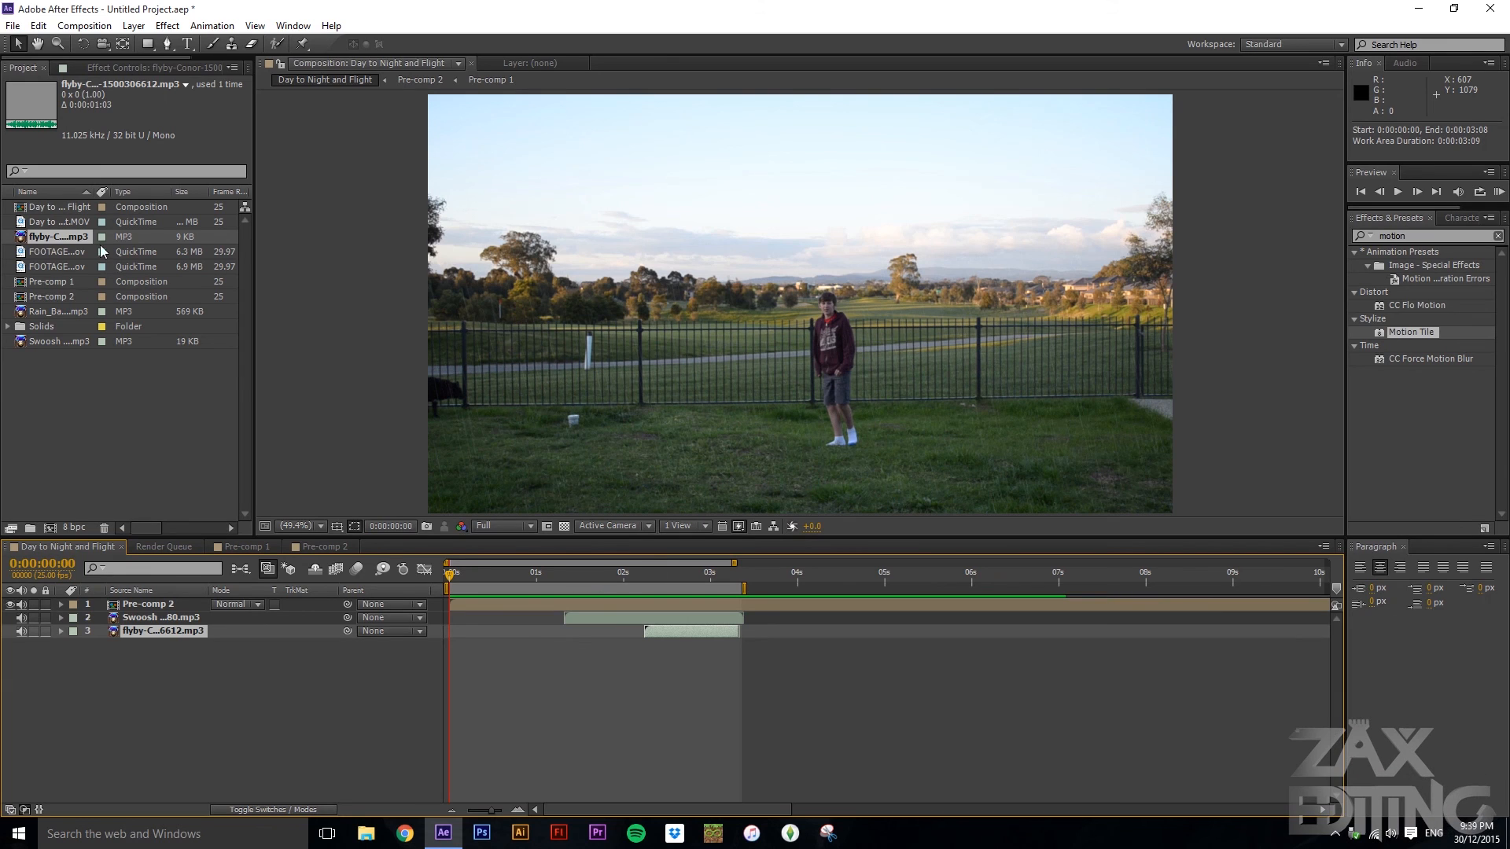
{"action": "left_click_drag", "start_coordinate": [46, 311], "coordinate": [130, 641]}
{"action": "left_click", "coordinate": [60, 645]}
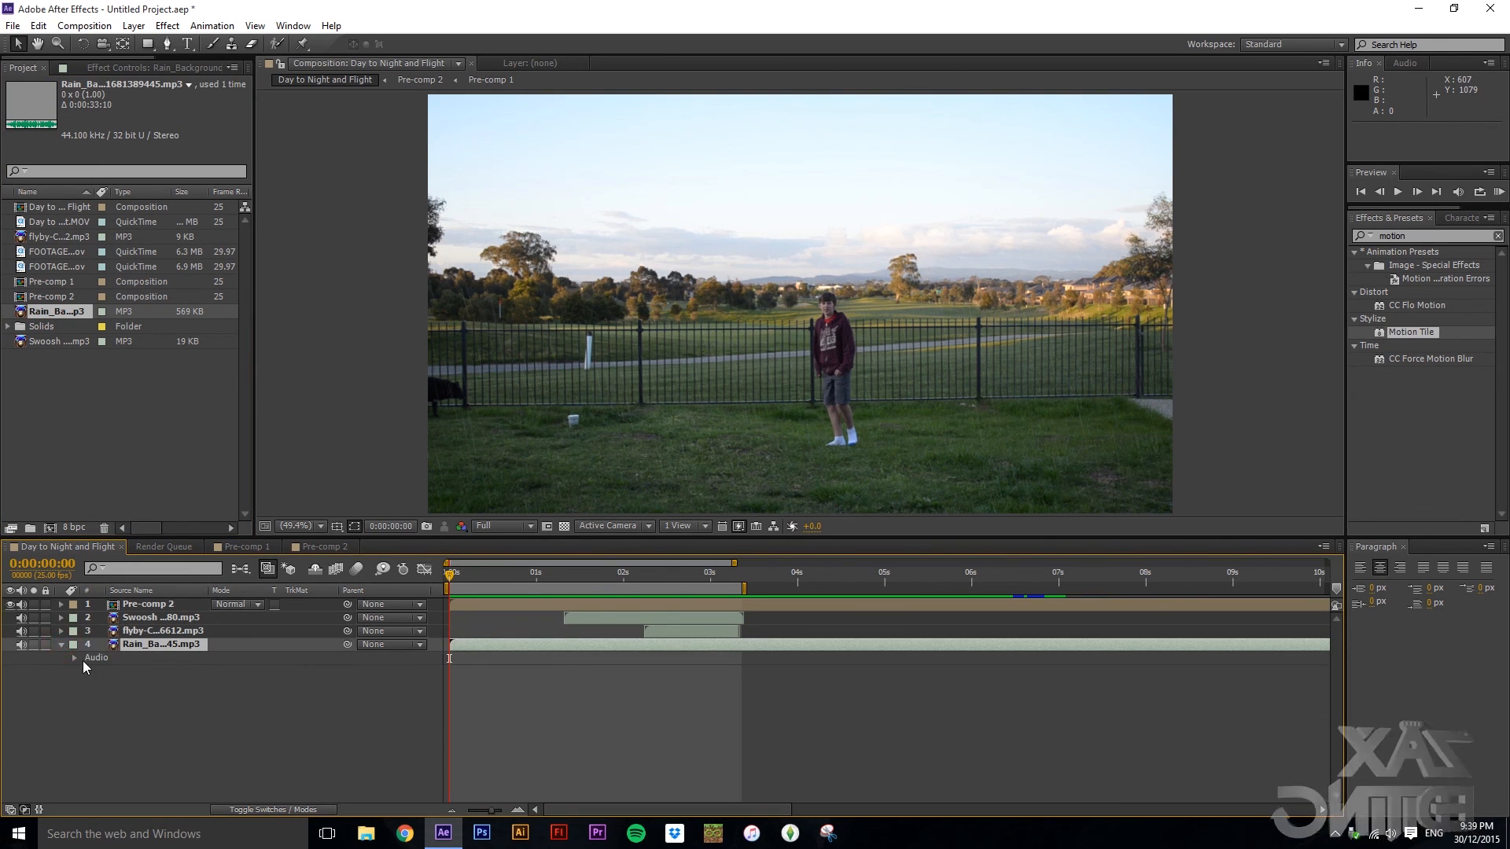
{"action": "left_click", "coordinate": [76, 658]}
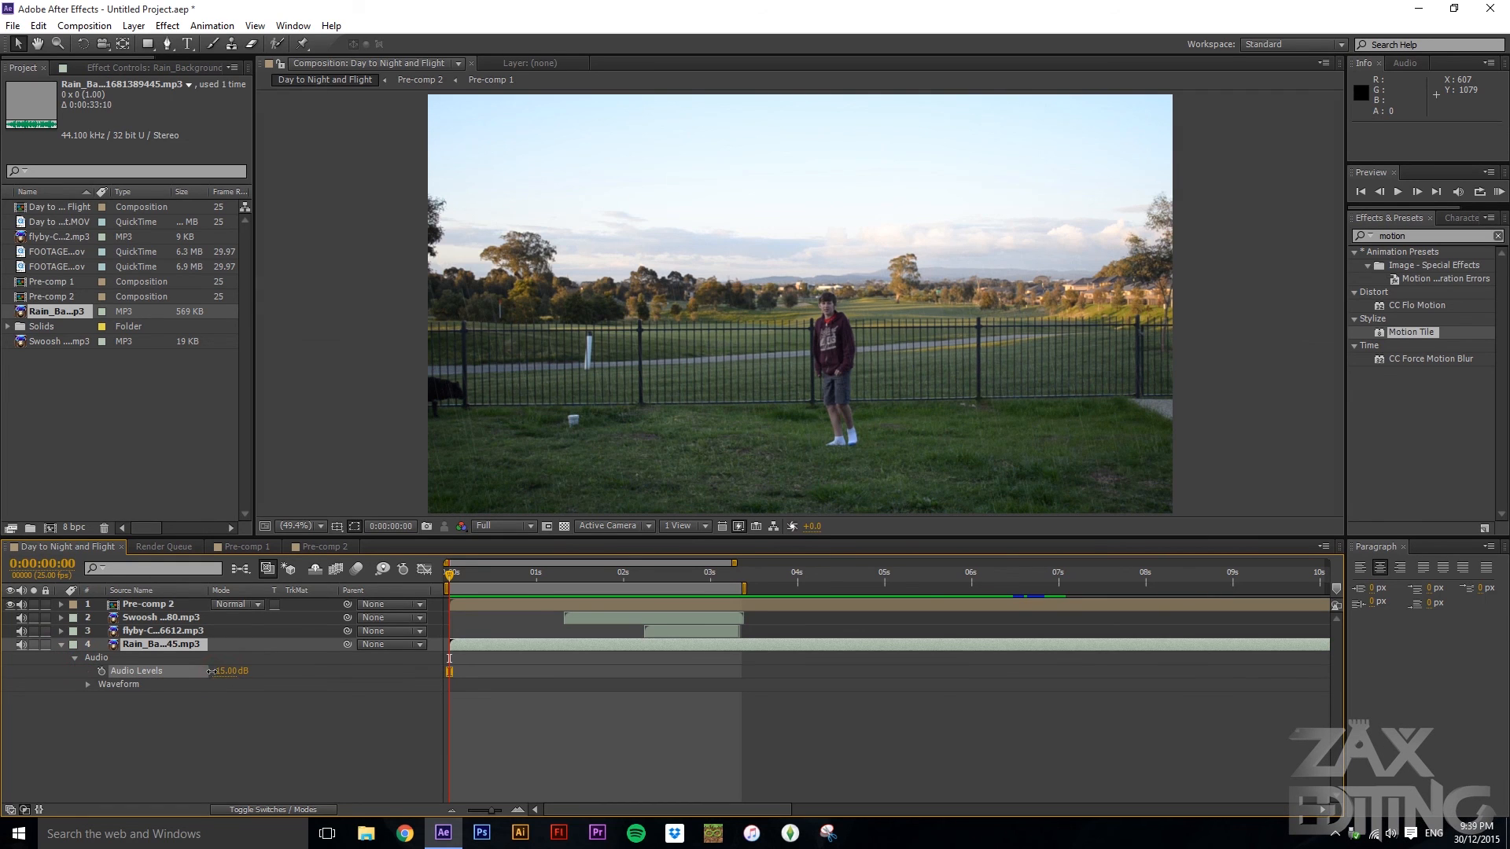
{"action": "left_click", "coordinate": [1499, 192]}
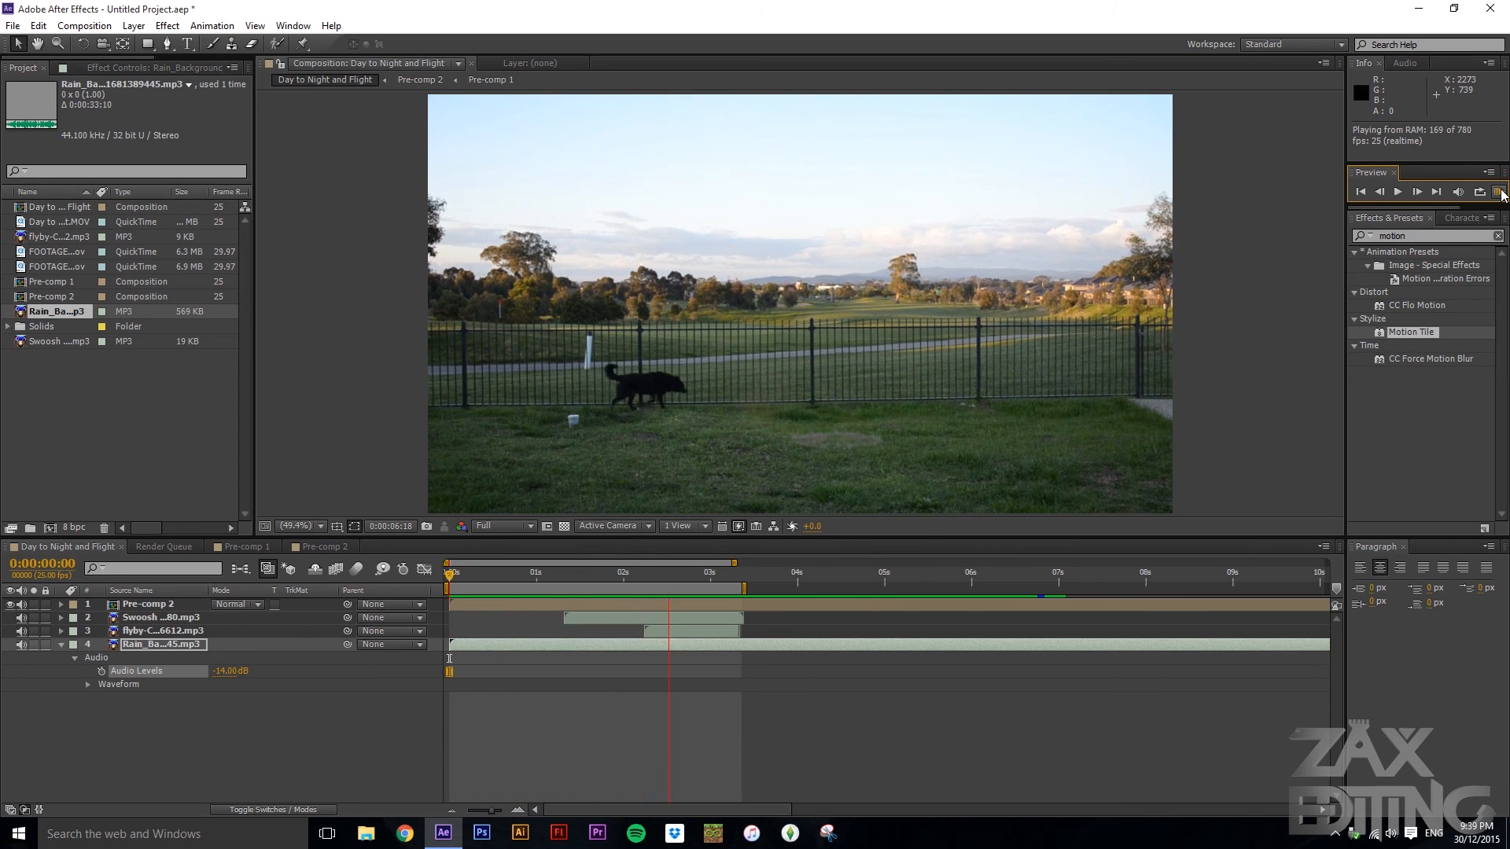
{"action": "left_click", "coordinate": [1499, 192]}
- Set the rain layer's Audio Levels to -20 dB and preview the composition
{"action": "left_click", "coordinate": [226, 671]}
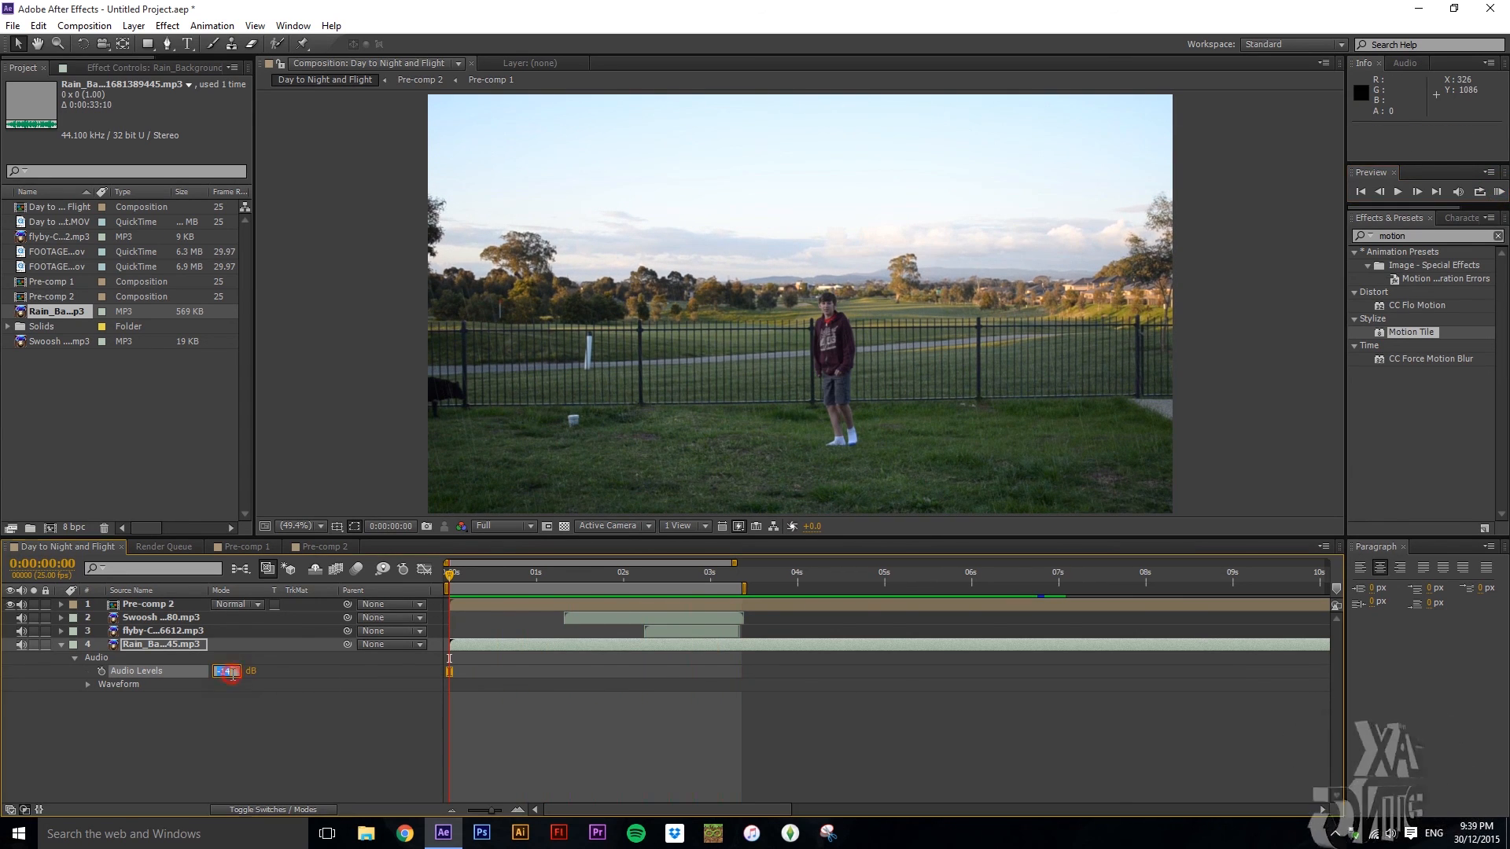
{"action": "left_click", "coordinate": [228, 714]}
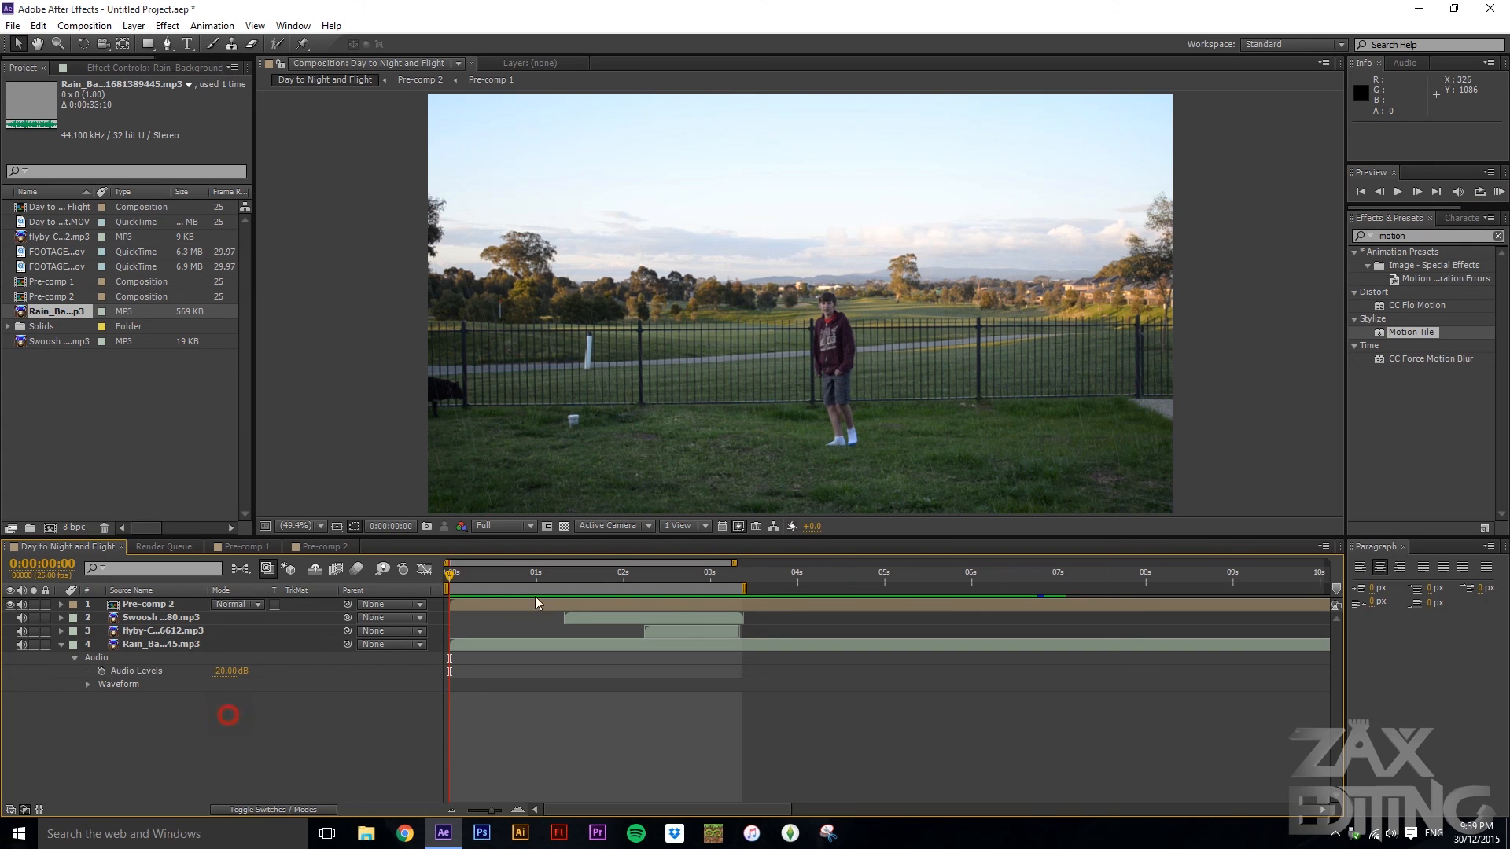
{"action": "left_click", "coordinate": [1499, 192]}
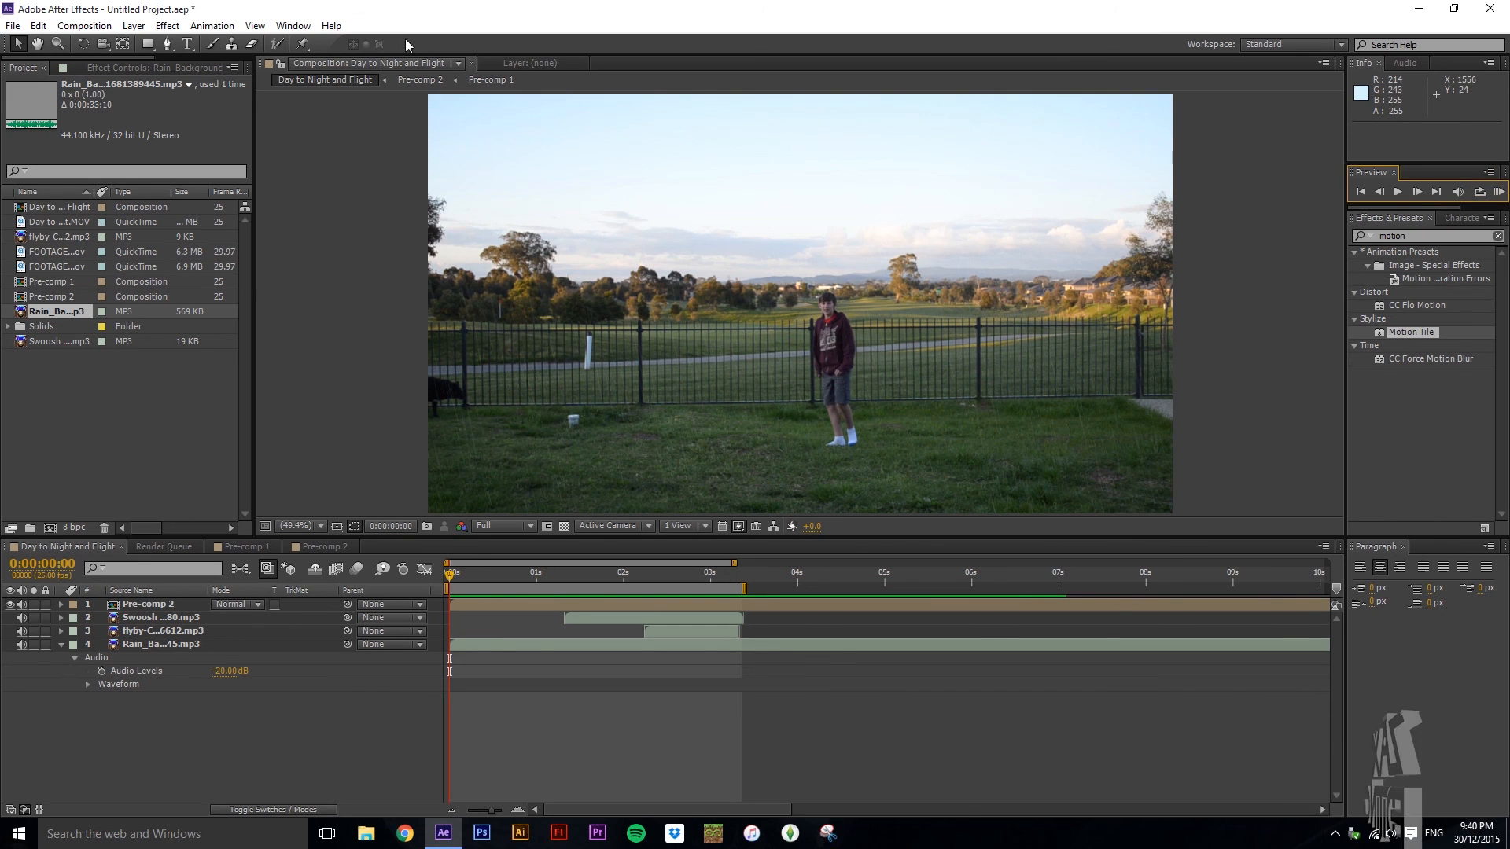
- Maximize the composition viewer, play the finished effect, and restore the frame to its normal size
{"action": "right_click", "coordinate": [361, 63]}
{"action": "left_click", "coordinate": [428, 142]}
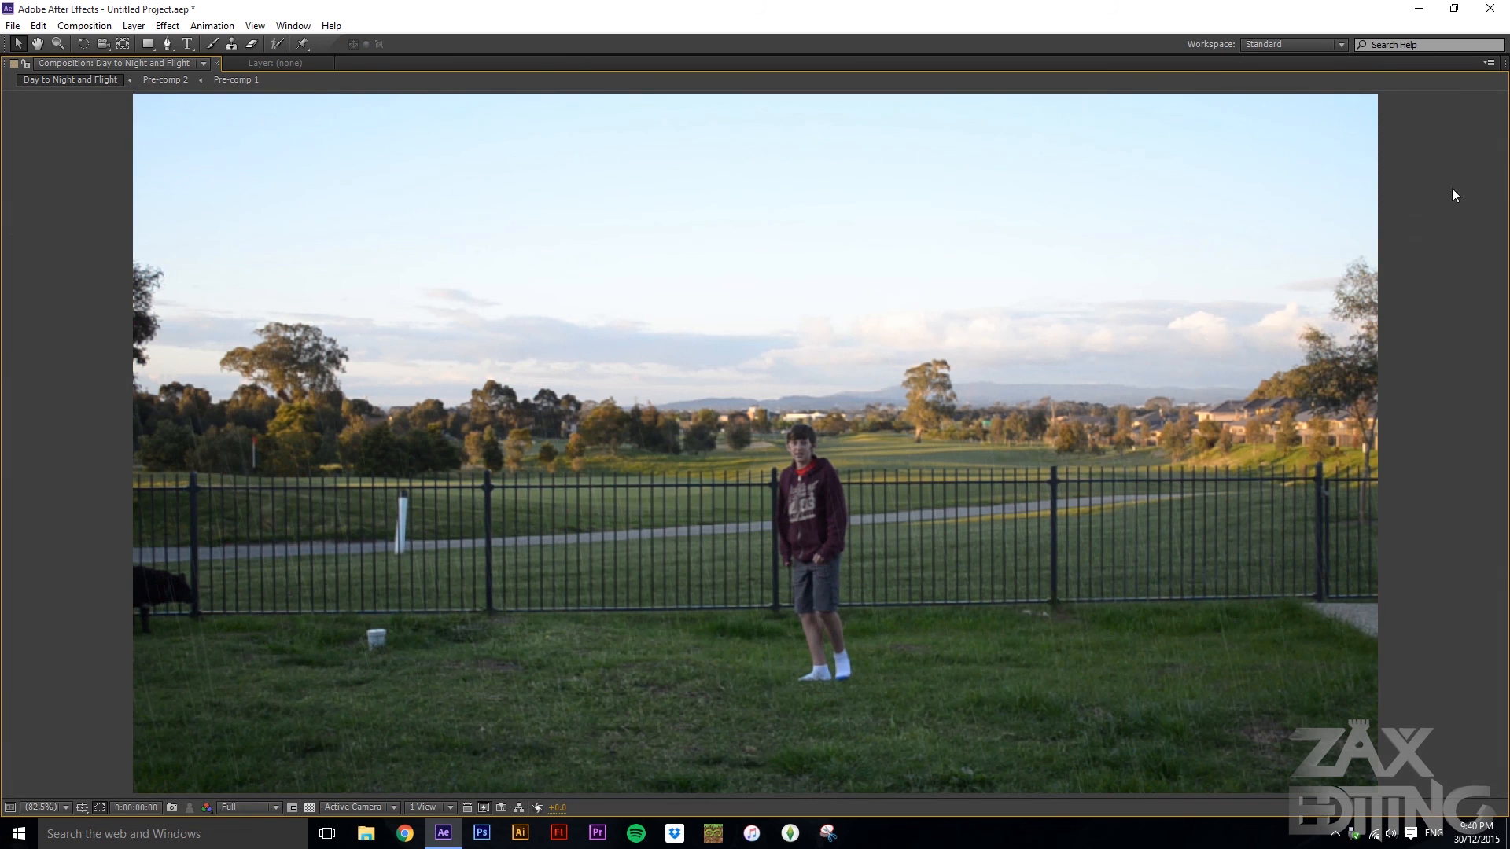
{"action": "key", "text": "space"}
{"action": "right_click", "coordinate": [178, 63]}
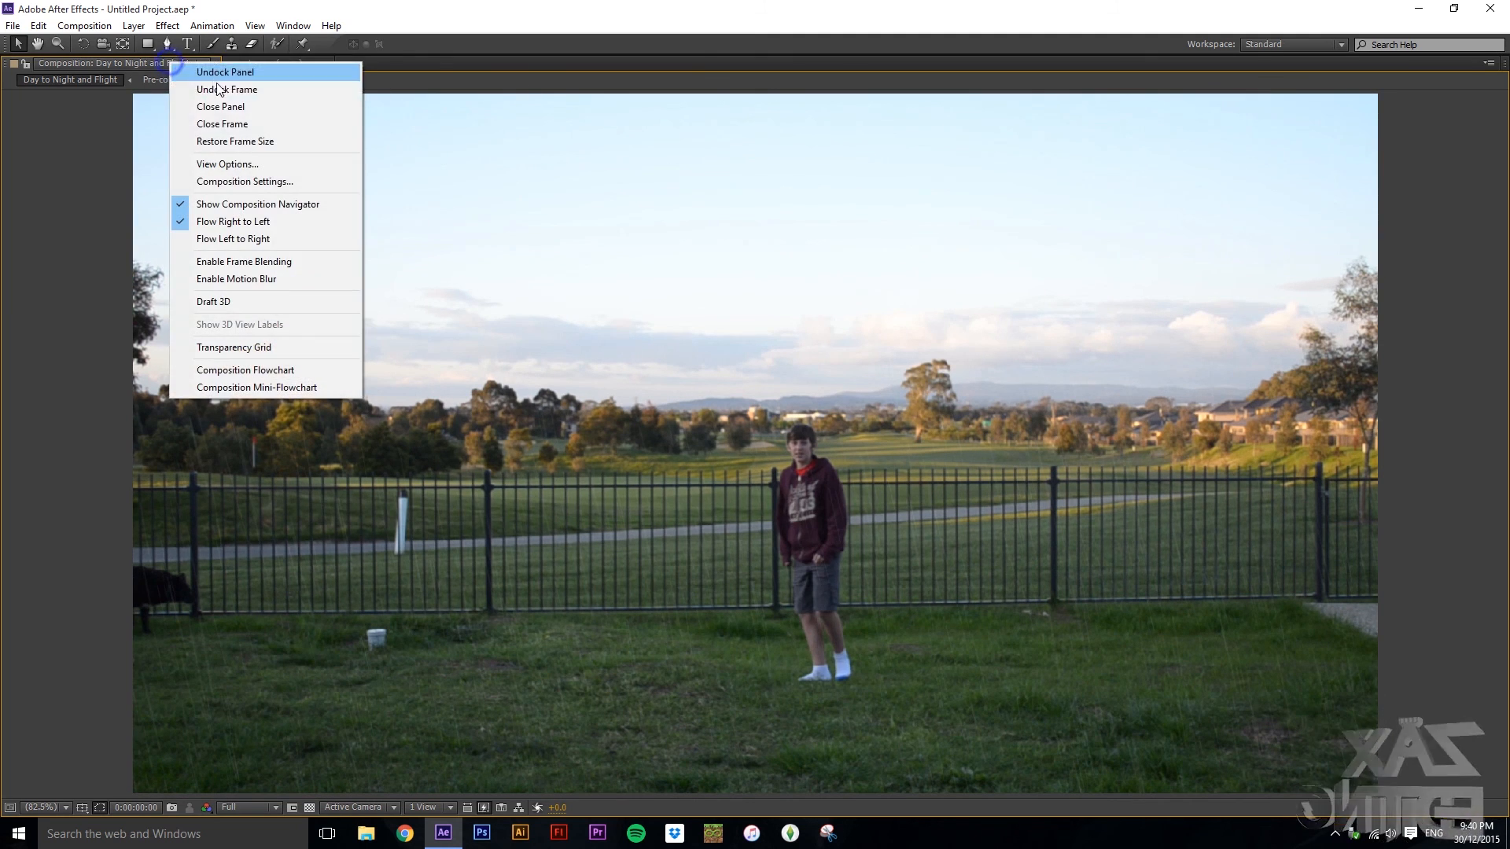
{"action": "left_click", "coordinate": [252, 138]}
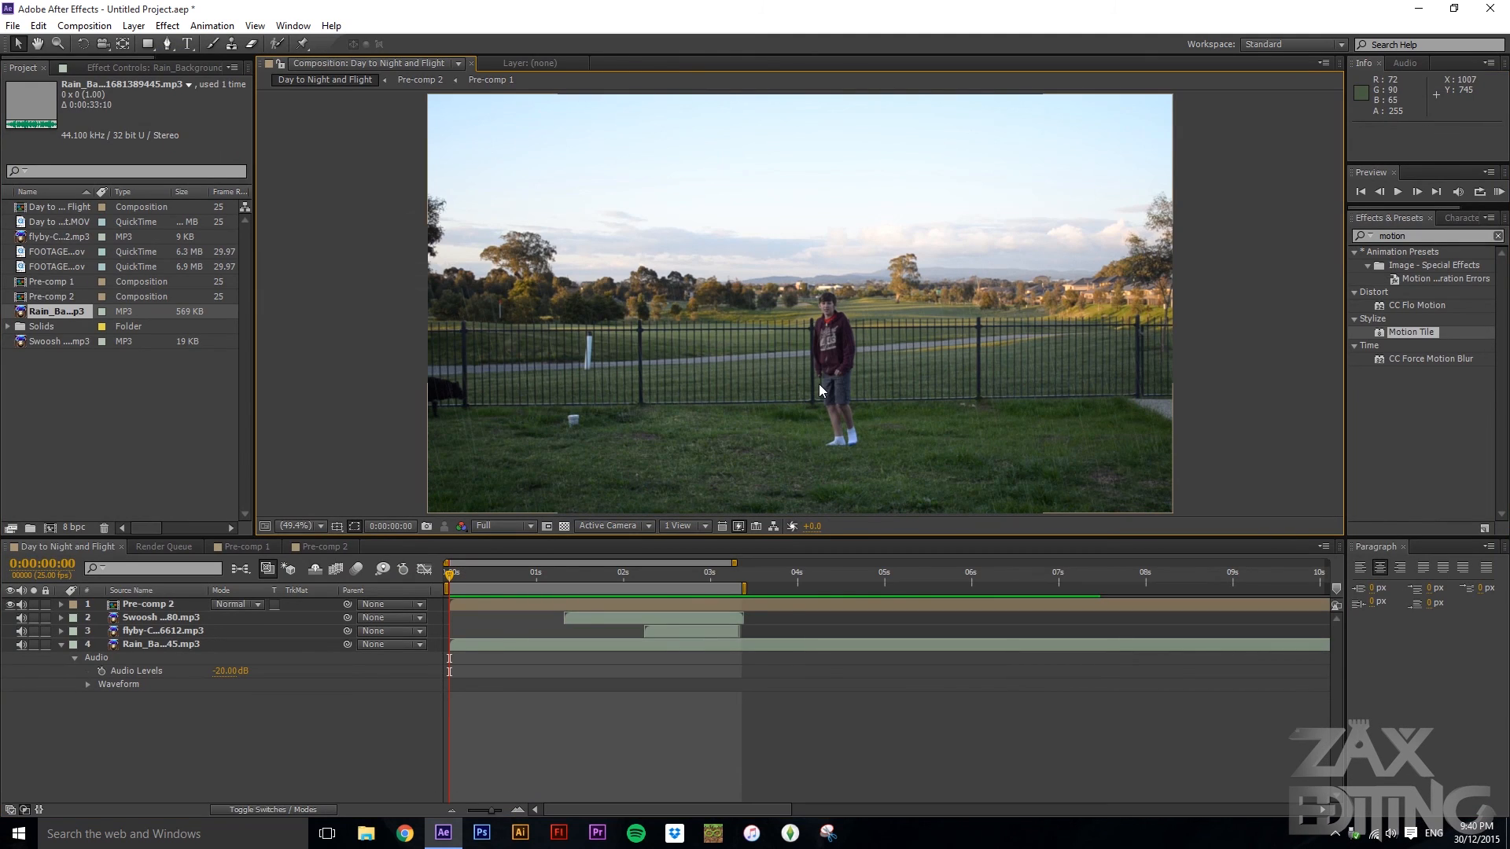